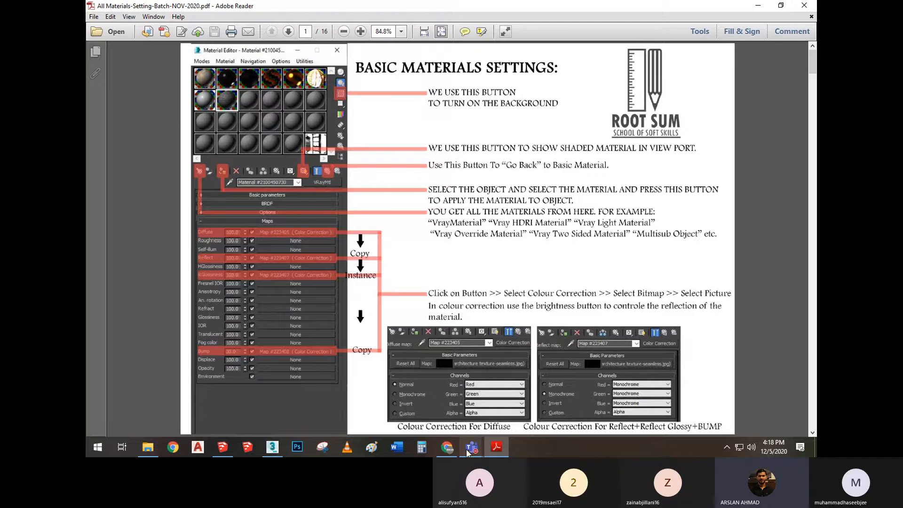
# View the Microsoft Teams meeting window, return to the materials-settings PDF and show it in full screen
pyautogui.moveTo(472, 447)
pyautogui.click(532, 375)
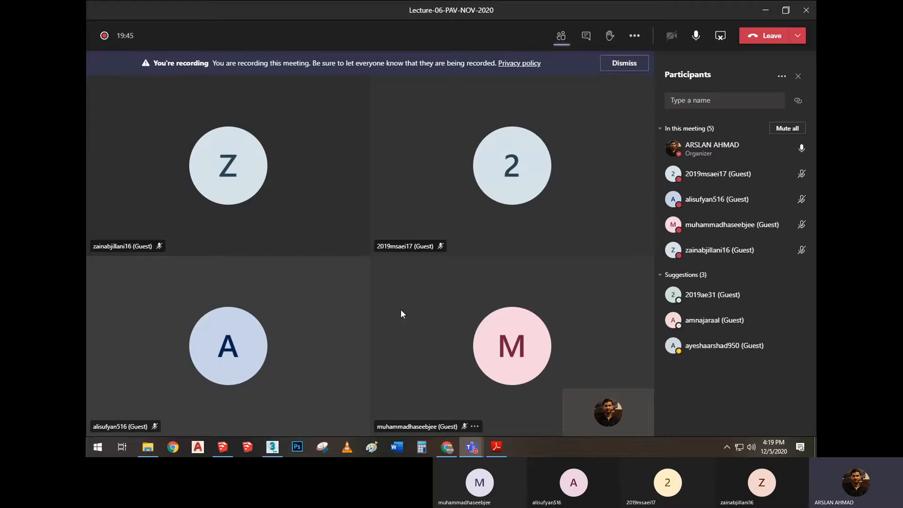
pyautogui.moveTo(496, 449)
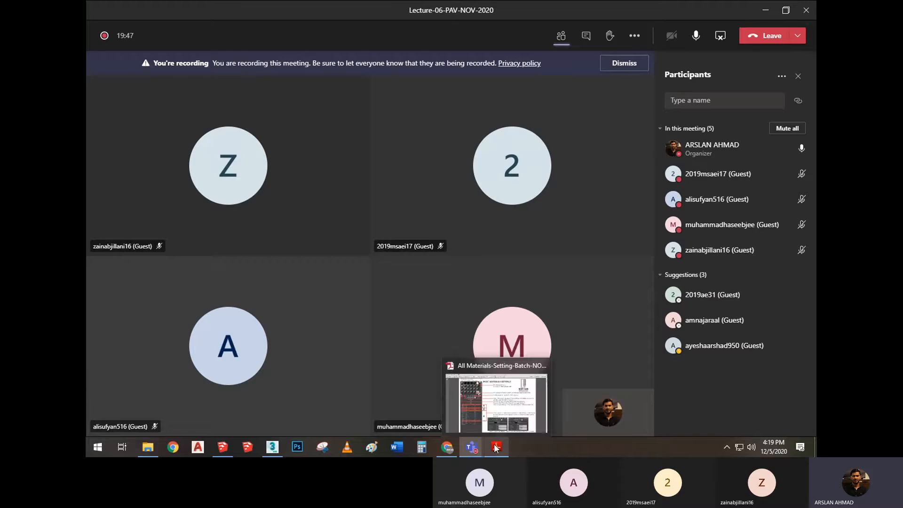
pyautogui.click(508, 400)
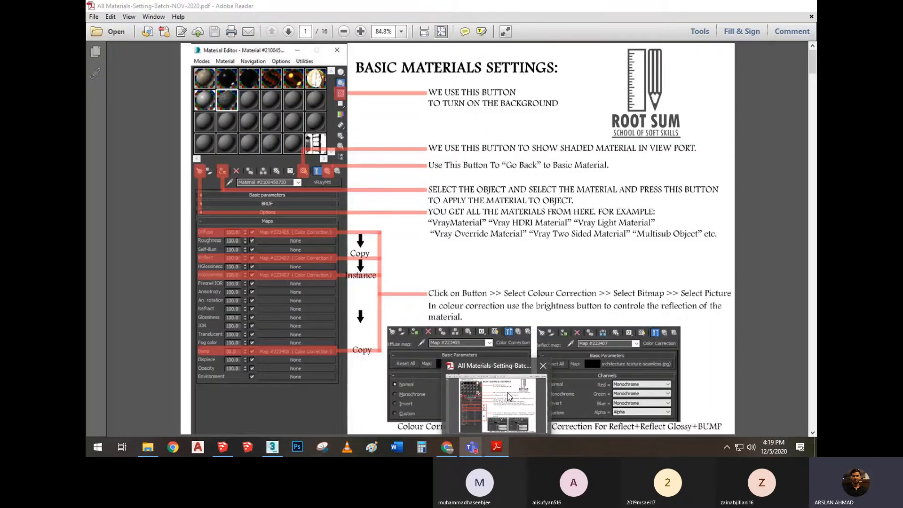
pyautogui.hotkey('ctrl', 'l')
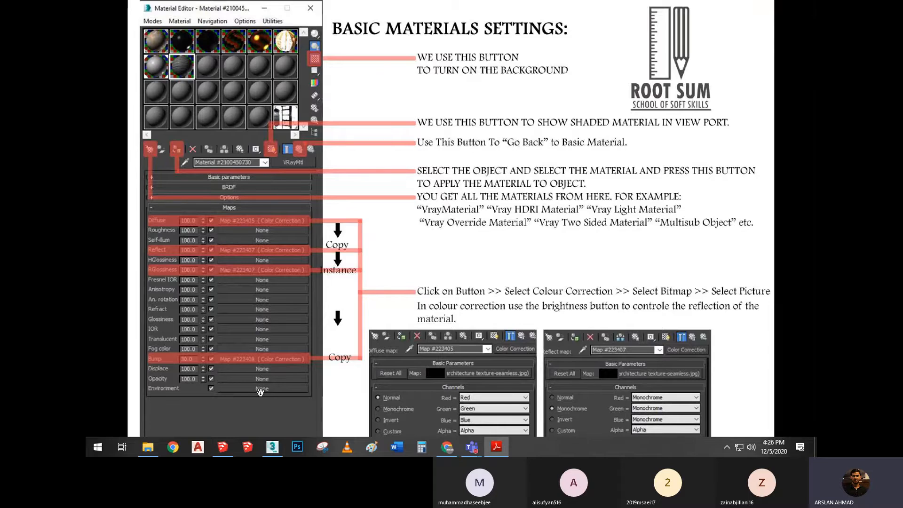
# Switch to 3ds Max, hide the safe frame and frame the house closely in the perspective view
pyautogui.click(272, 447)
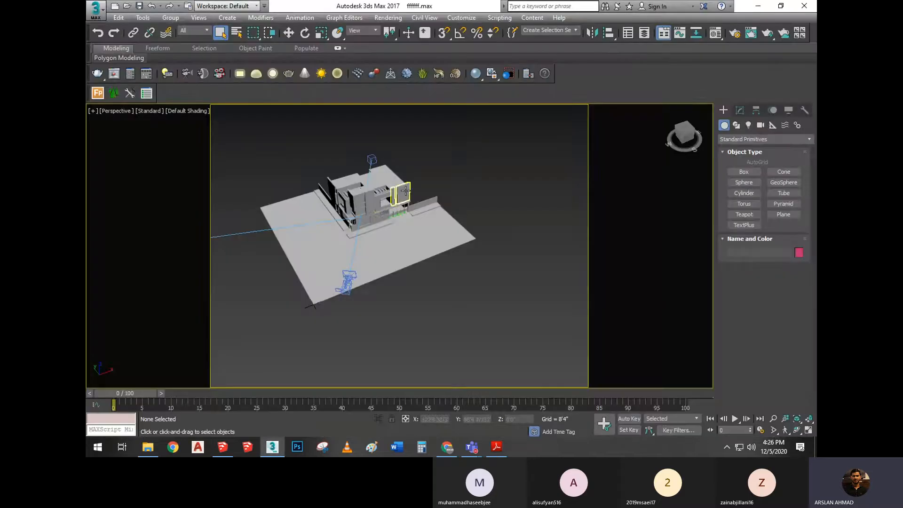
pyautogui.moveTo(378, 233); pyautogui.dragTo(396, 277, button='middle')
pyautogui.hotkey('shift', 'f')
pyautogui.scroll(5, 419, 272)
pyautogui.scroll(-2, 386, 235)
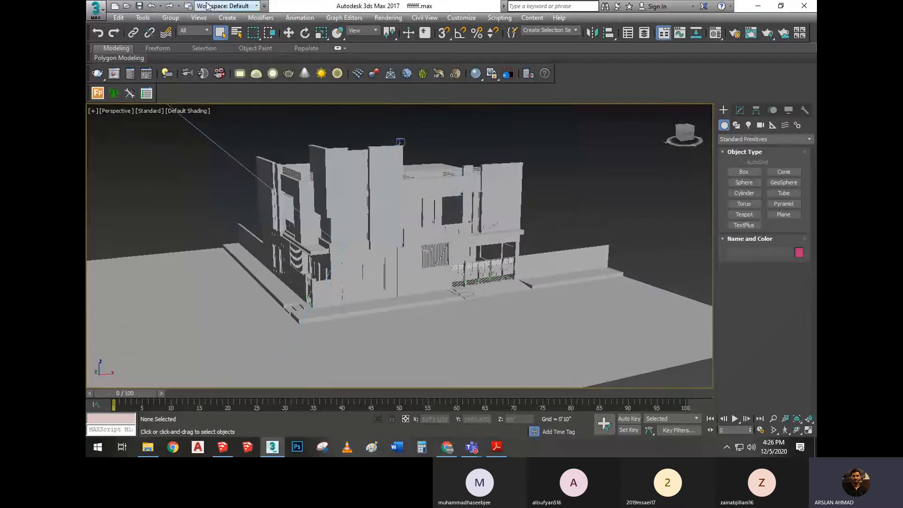
# Select PhysCamera001 from the scene list, install exposure control for it and deselect the camera
pyautogui.click(236, 34)
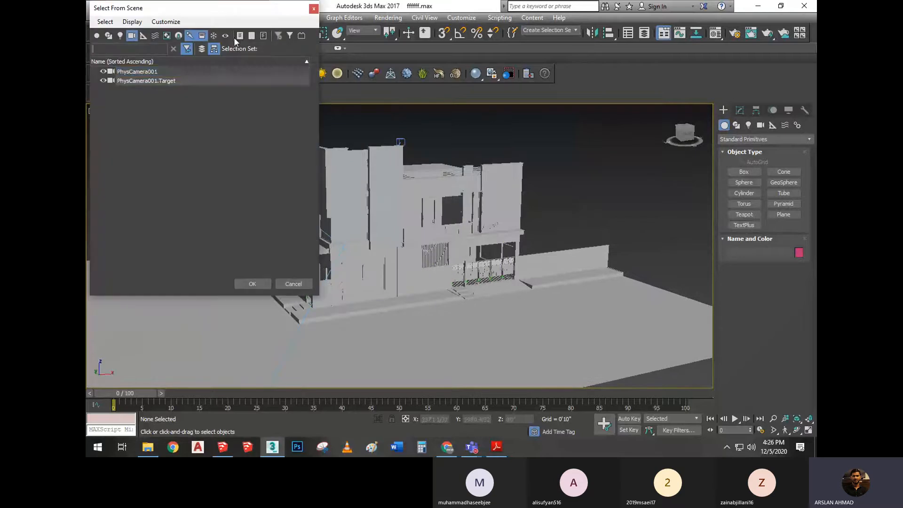
pyautogui.click(184, 73)
pyautogui.doubleClick(184, 72)
pyautogui.click(739, 110)
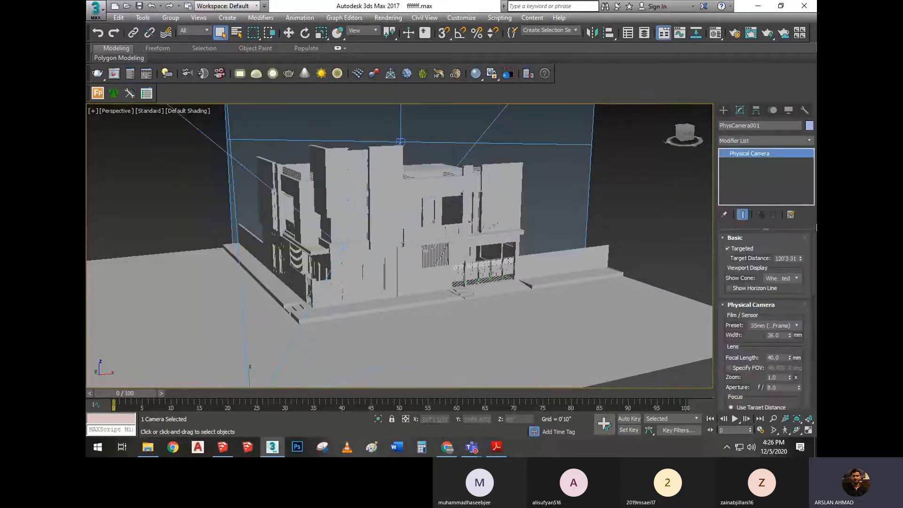
pyautogui.scroll(-5, 798, 401)
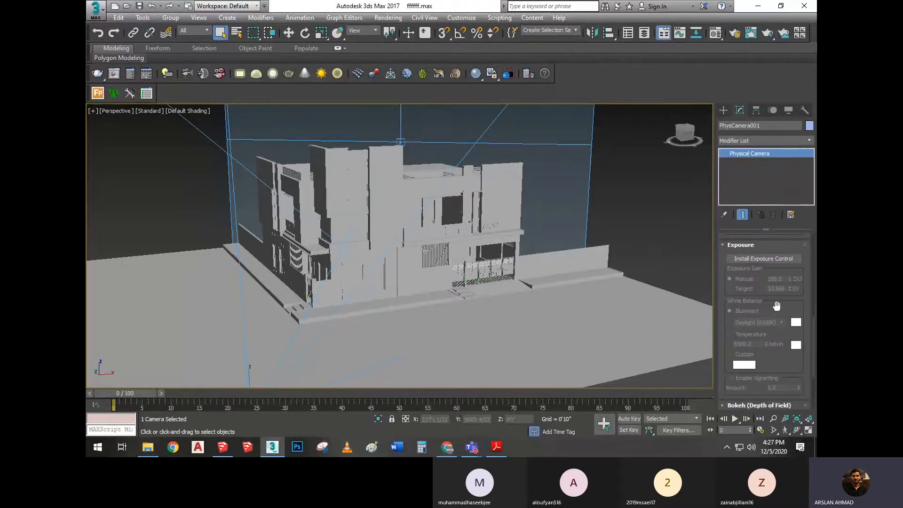
pyautogui.click(747, 259)
pyautogui.click(651, 190)
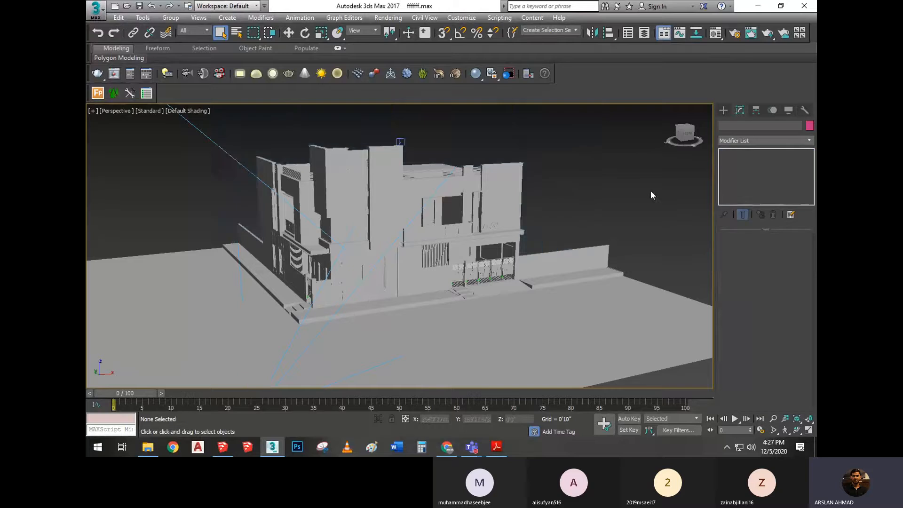
# Show the PhysCamera001 view with its safe frame and start a test render, cancelling it and closing the render and V-Ray message windows
pyautogui.press('c')
pyautogui.hotkey('shift', 'f')
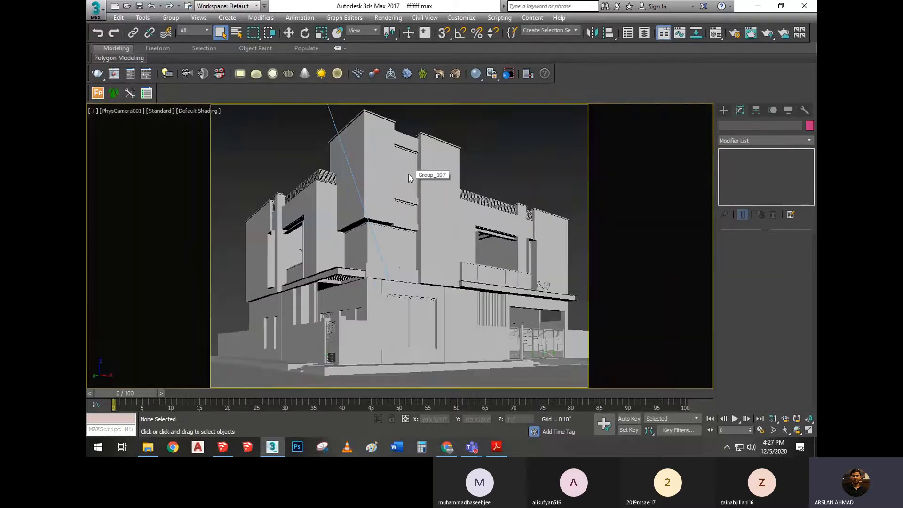
pyautogui.hotkey('shift', 'q')
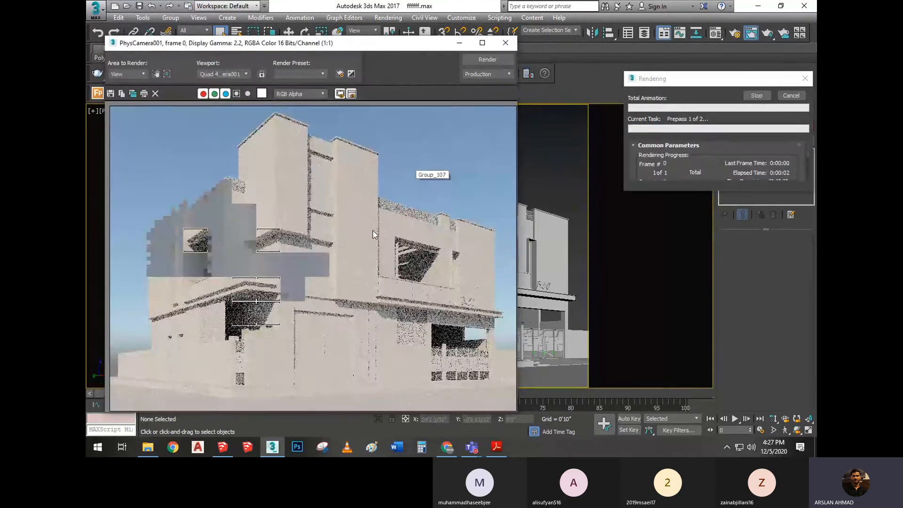
pyautogui.click(786, 97)
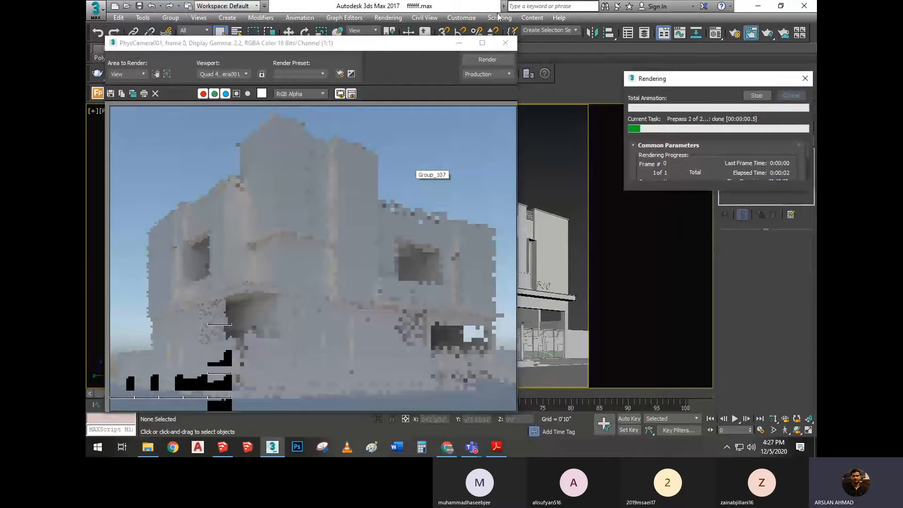
pyautogui.click(505, 43)
pyautogui.click(284, 61)
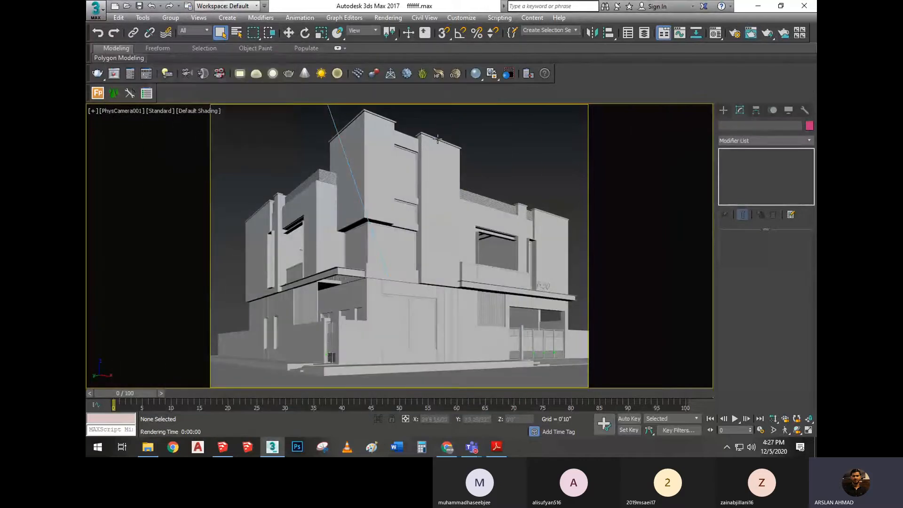
# Return to the perspective view of the whole house and open the Material Editor
pyautogui.press('p')
pyautogui.scroll(-5, 415, 236)
pyautogui.moveTo(431, 195); pyautogui.dragTo(409, 219, button='middle')
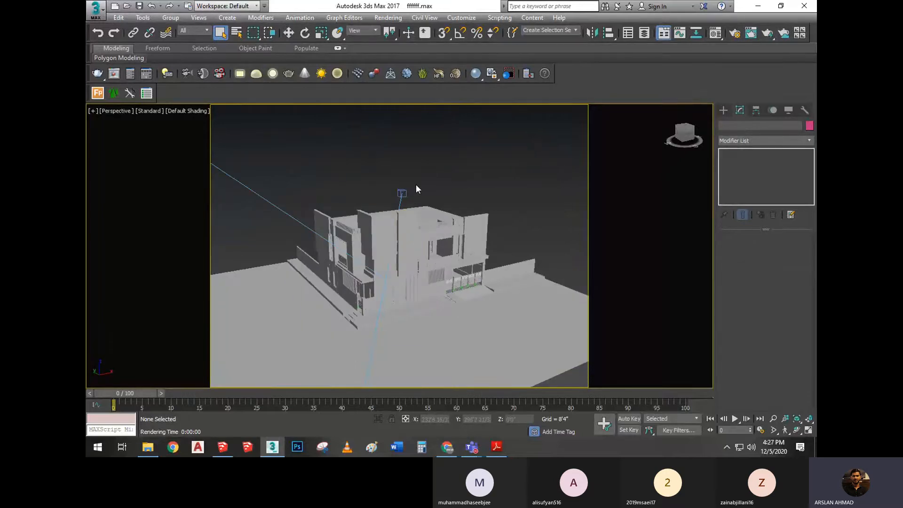
pyautogui.press('m')
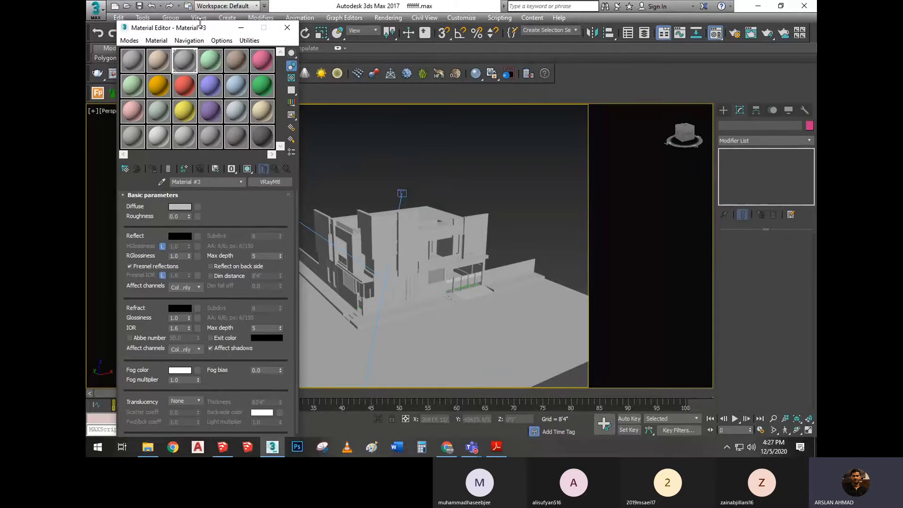
pyautogui.moveTo(198, 24); pyautogui.dragTo(300, 41)
# Switch the Material Editor to Slate mode and back to Compact mode
pyautogui.click(231, 57)
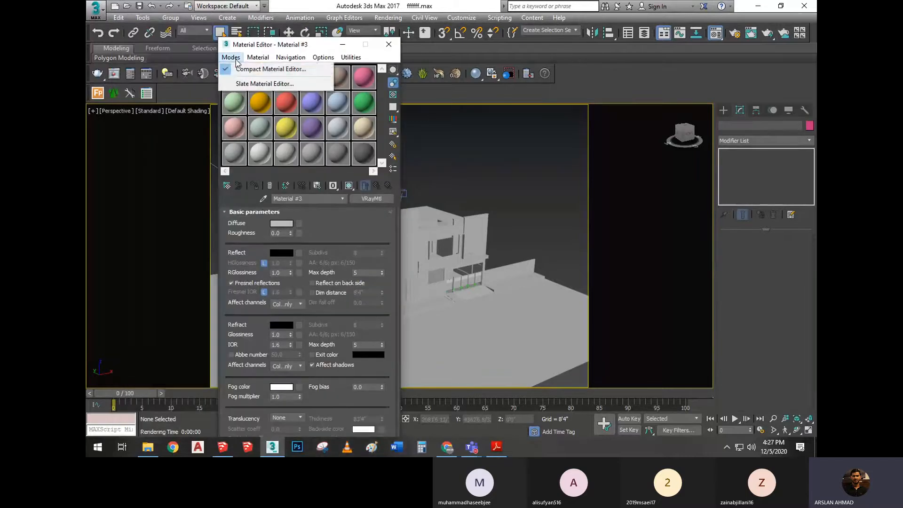
pyautogui.click(244, 83)
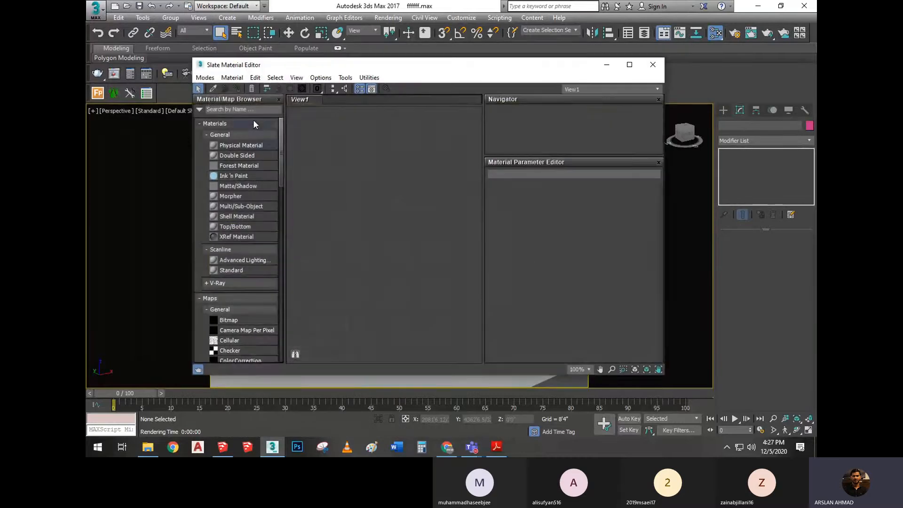
pyautogui.click(205, 77)
pyautogui.click(230, 89)
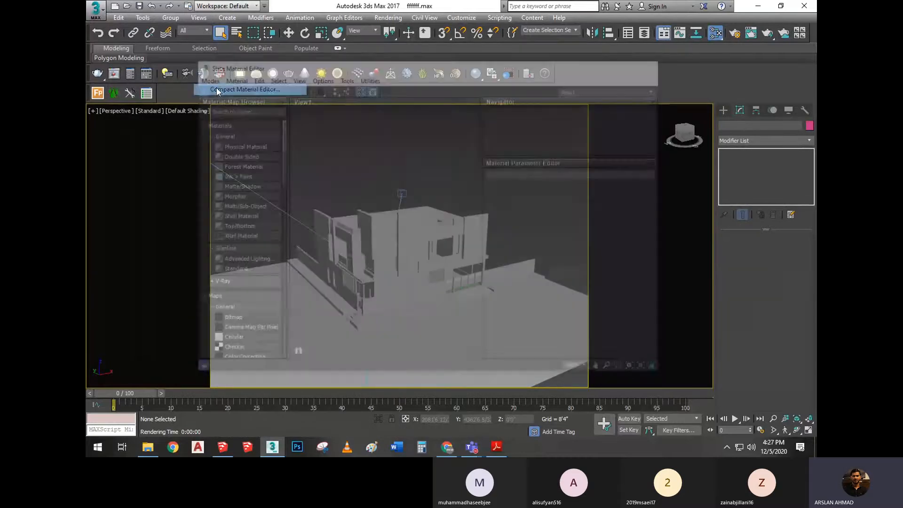
# Select the second material slot, trying the 3 X 2 sample layout before restoring the 6 X 4 sample windows
pyautogui.click(263, 98)
pyautogui.rightClick(263, 97)
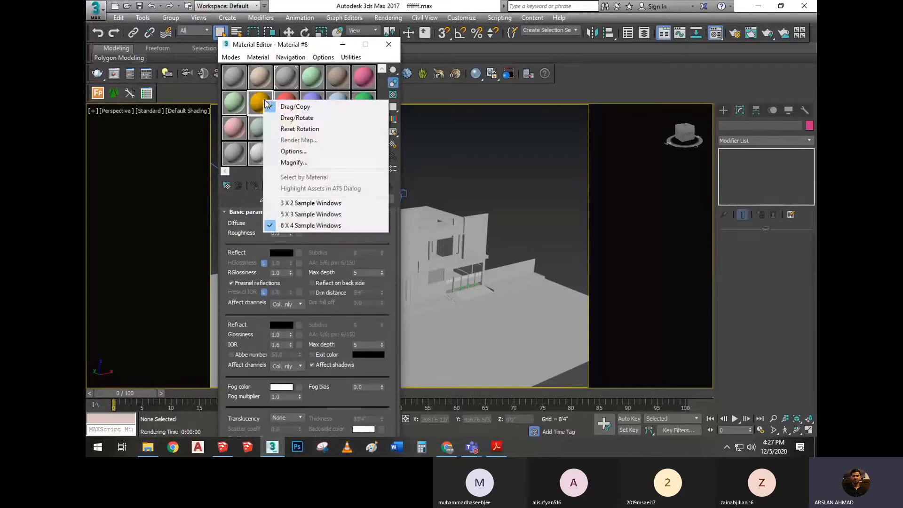
pyautogui.click(325, 203)
pyautogui.click(300, 100)
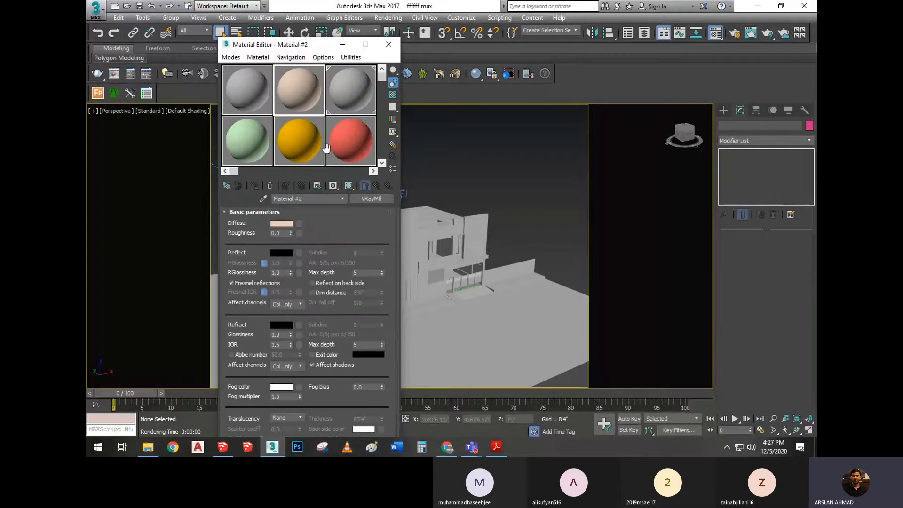
pyautogui.rightClick(304, 97)
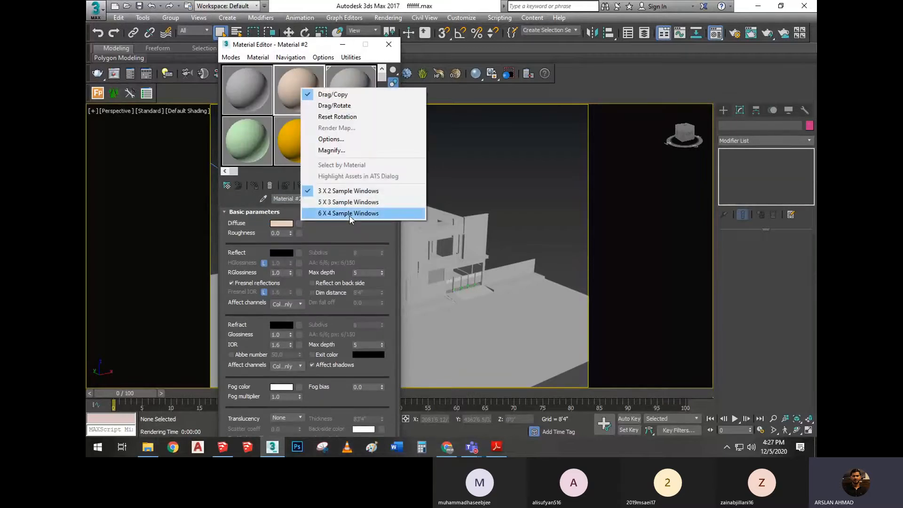
pyautogui.click(348, 214)
pyautogui.moveTo(322, 45); pyautogui.dragTo(309, 44)
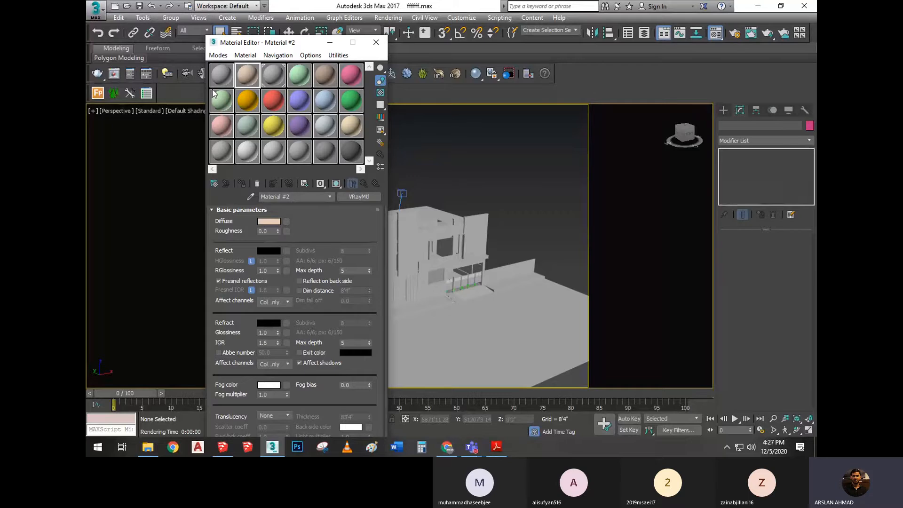
# Search the Material/Map Browser for "vraym" and load a new VRayMtl into the second material slot
pyautogui.click(218, 186)
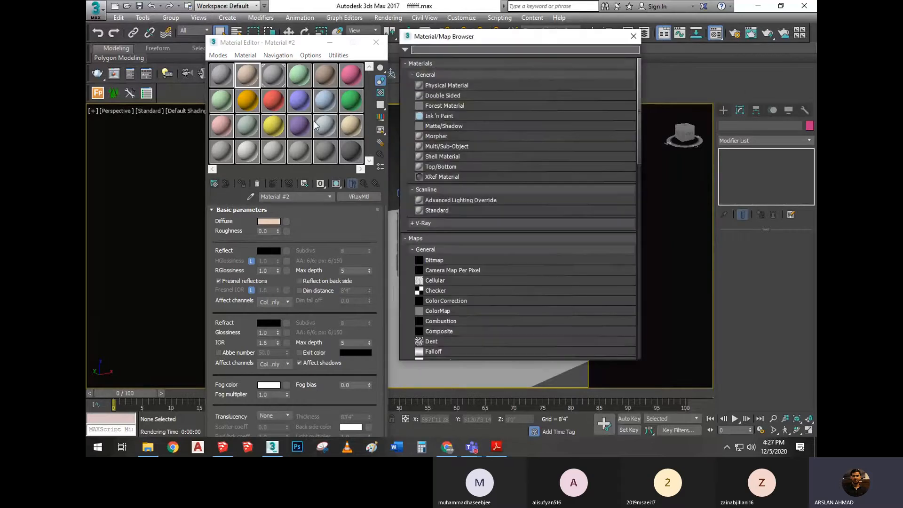
pyautogui.moveTo(488, 42)
pyautogui.mouseDown()
pyautogui.moveTo(484, 56)
pyautogui.moveTo(512, 58)
pyautogui.moveTo(501, 53)
pyautogui.mouseUp()
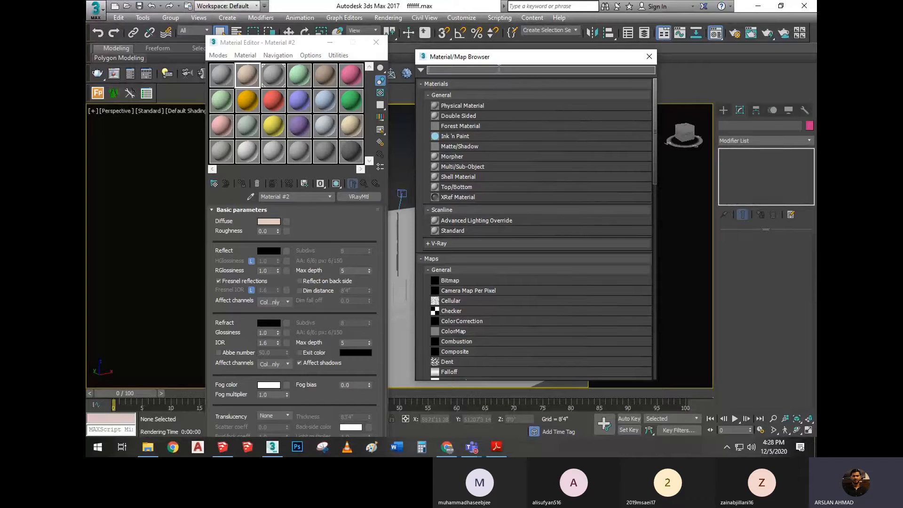
pyautogui.write('r')
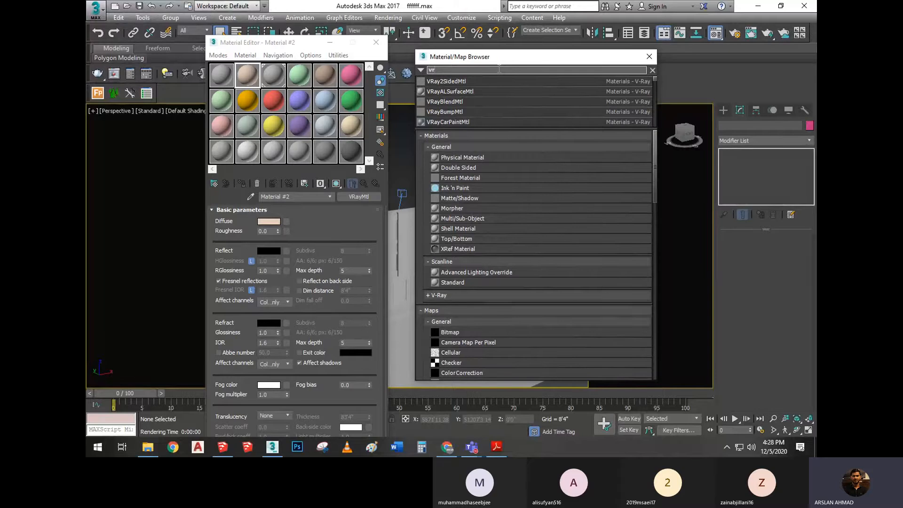
pyautogui.write('aym')
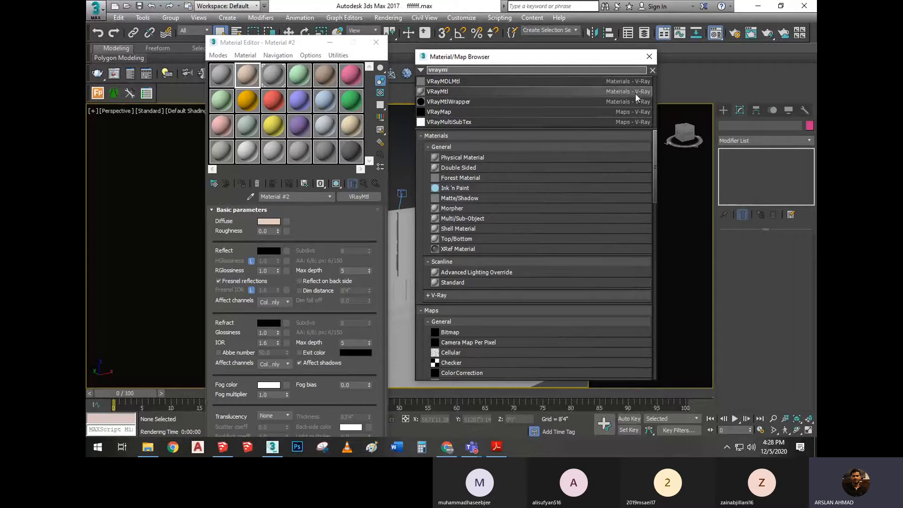
pyautogui.doubleClick(452, 91)
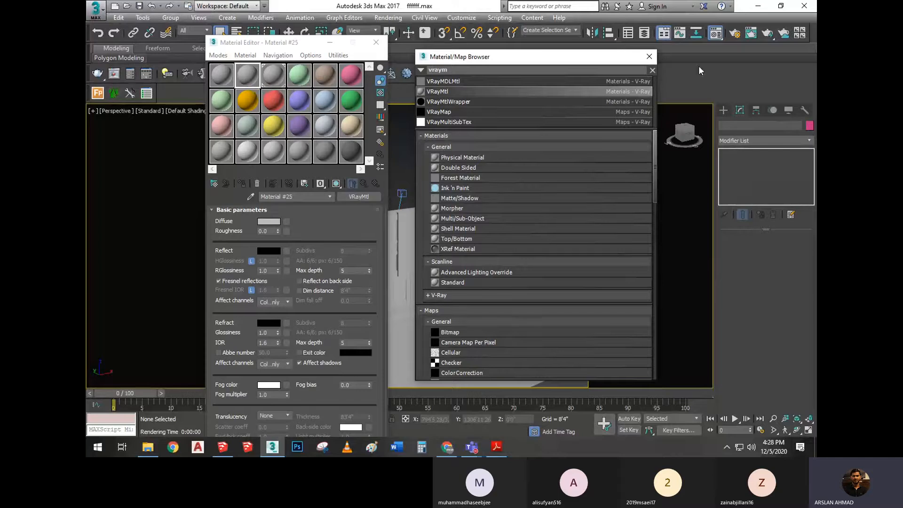
pyautogui.click(653, 58)
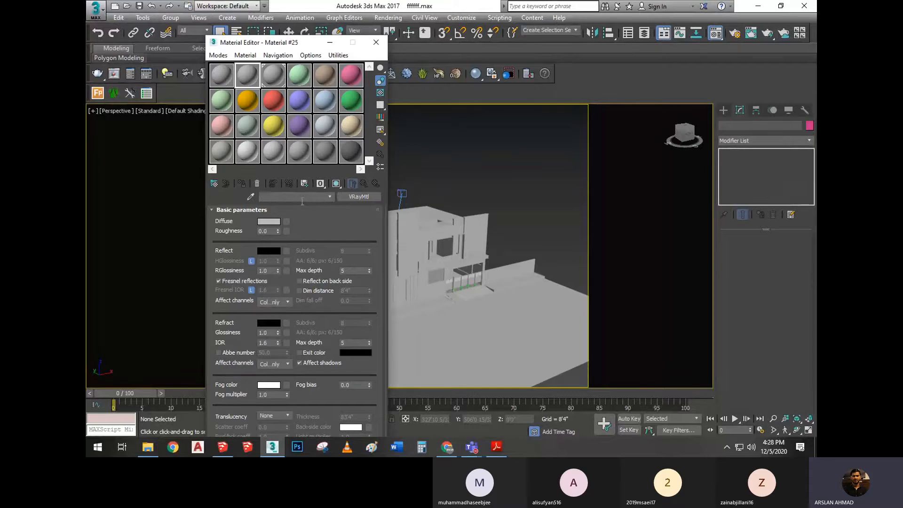
# Rename the new VRayMtl in the second slot as "White Colour"
pyautogui.moveTo(302, 199); pyautogui.dragTo(229, 201)
pyautogui.write('Wg')
pyautogui.press('BackSpace')
pyautogui.write('hite Colour')
pyautogui.moveTo(385, 9)
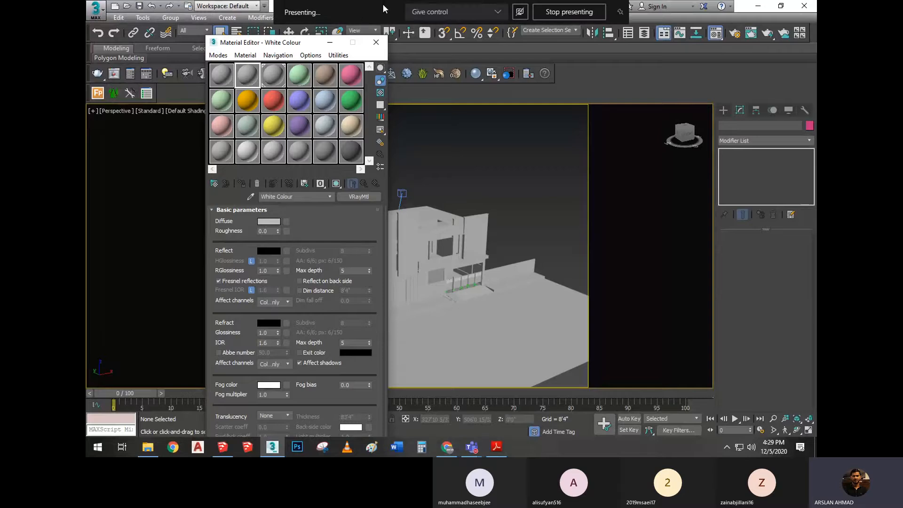
pyautogui.click(213, 186)
pyautogui.click(648, 57)
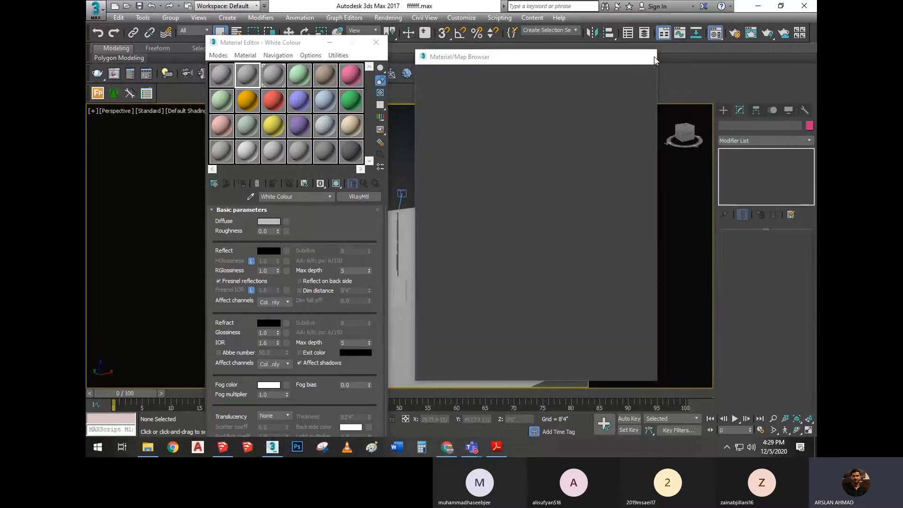
# Search the Material/Map Browser for "vrayl" and load a VRayLightMtl into the third material slot
pyautogui.click(273, 74)
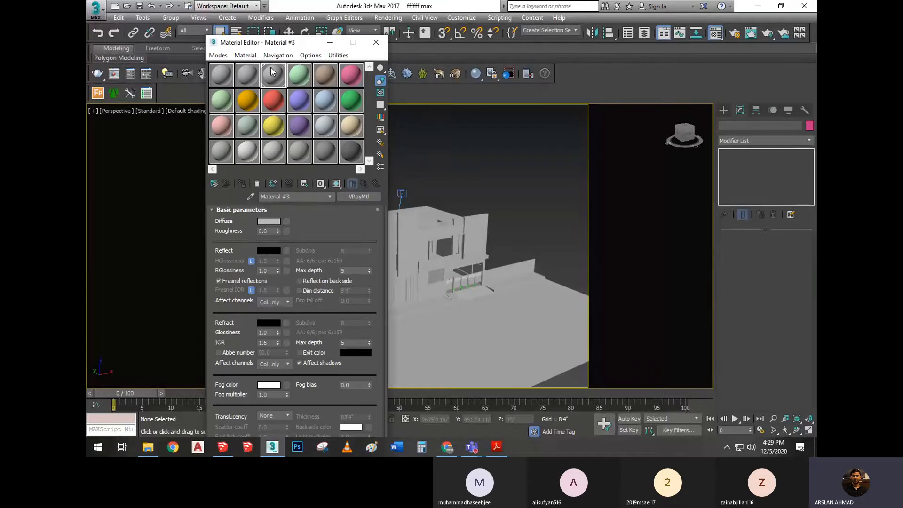
pyautogui.click(214, 185)
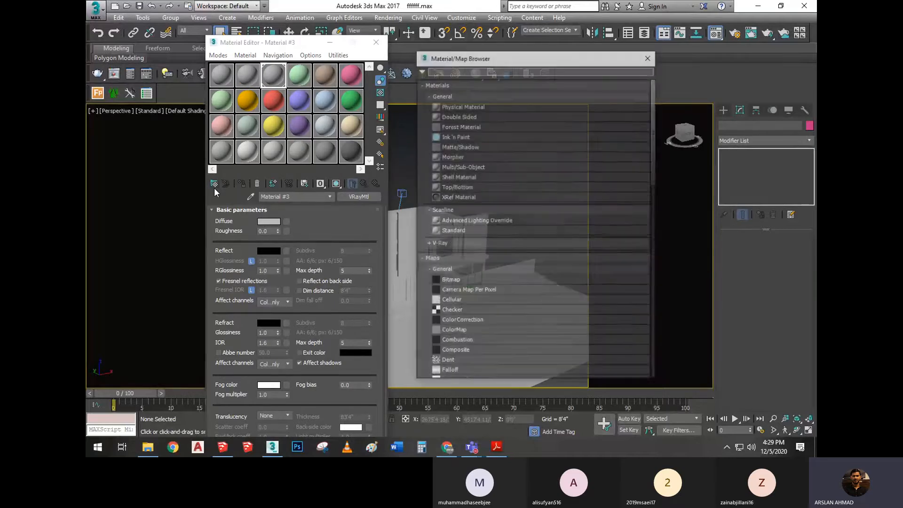
pyautogui.write('vr')
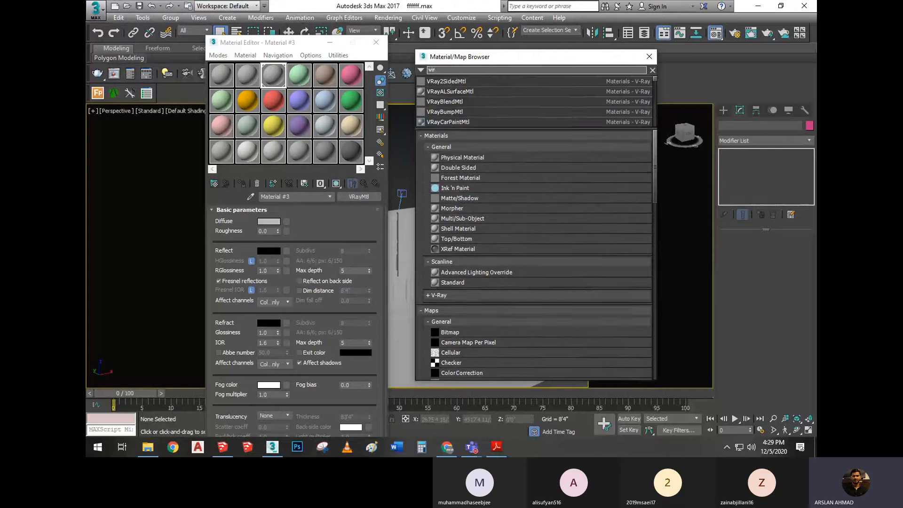
pyautogui.write('ayl')
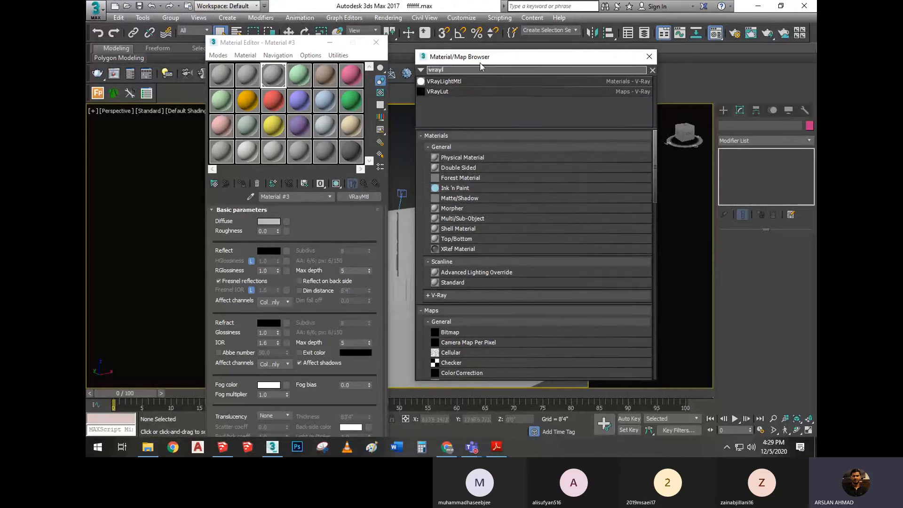
pyautogui.click(453, 82)
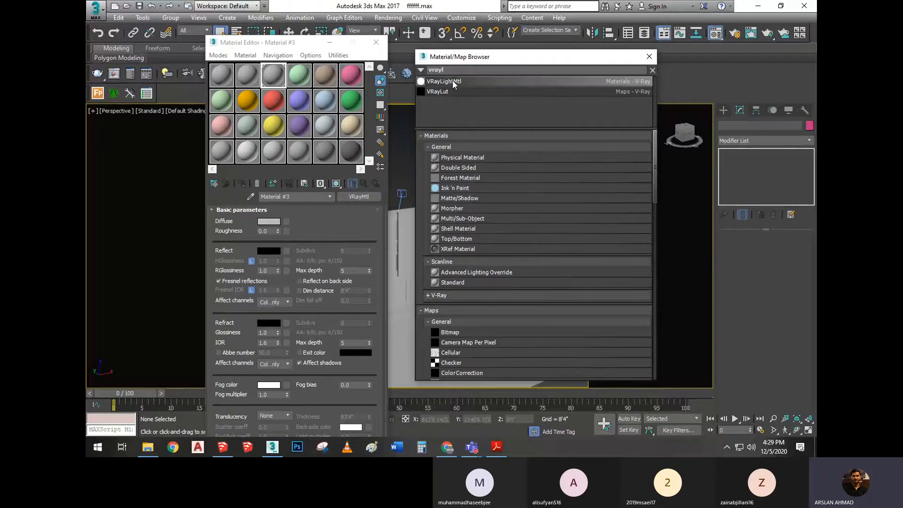
pyautogui.doubleClick(453, 82)
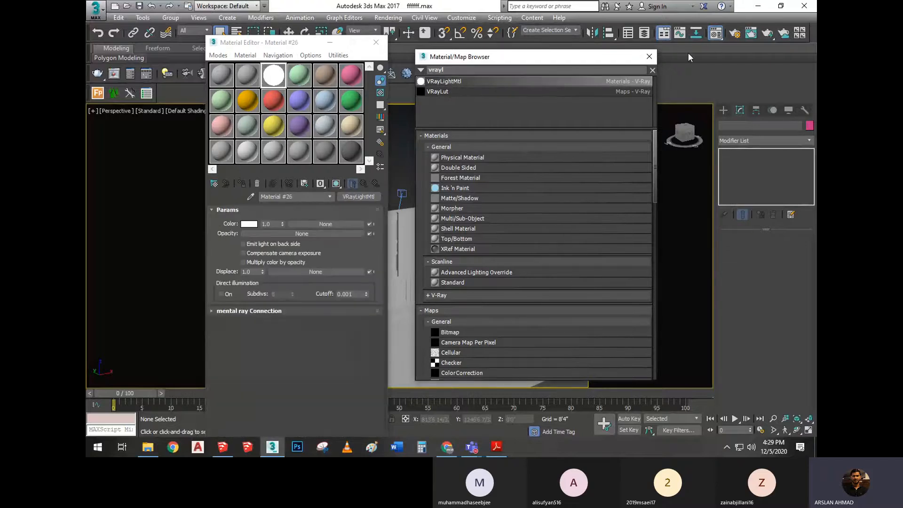
pyautogui.click(650, 57)
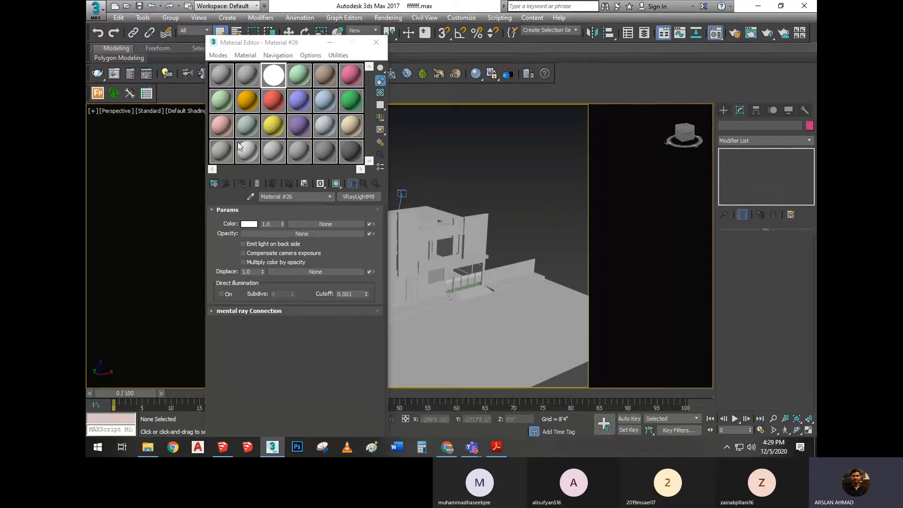
pyautogui.click(215, 185)
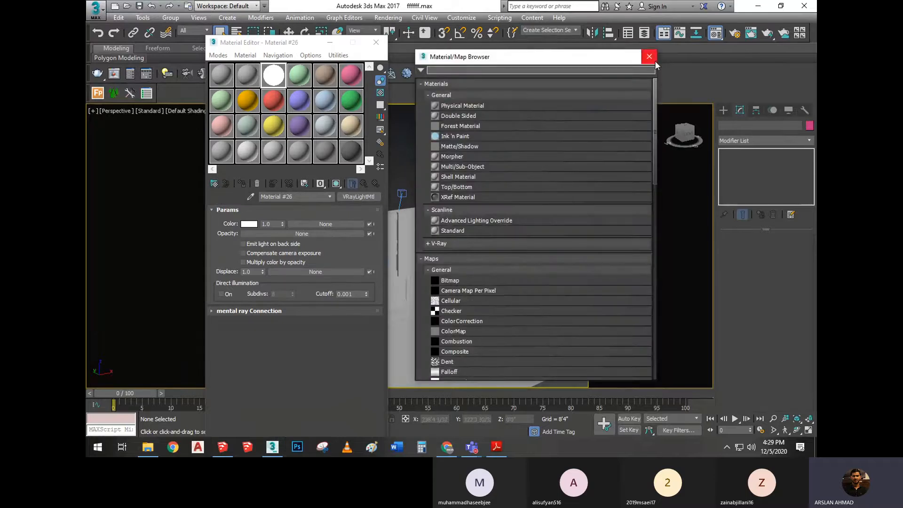
pyautogui.click(649, 57)
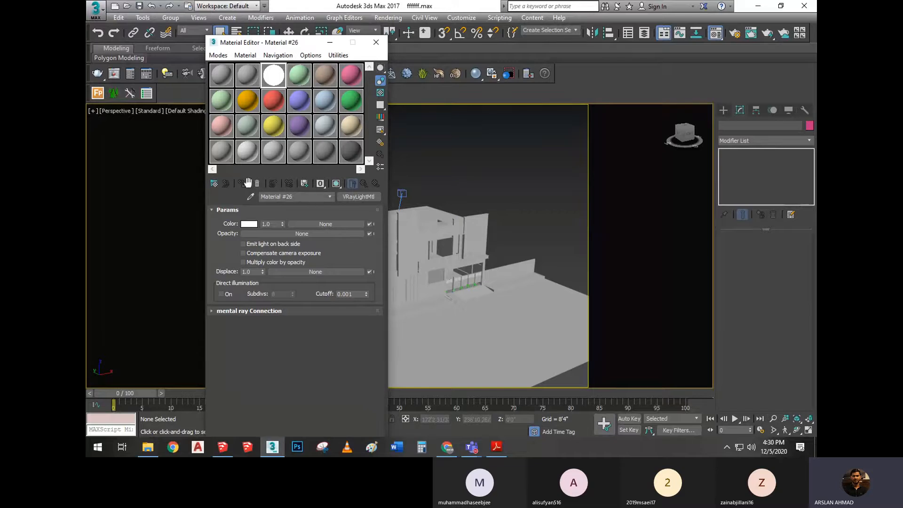
# Move the Material Editor aside to clear the house view, and switch to the Move tool, briefly selecting the ground mesh
pyautogui.moveTo(523, 317); pyautogui.dragTo(525, 272, button='middle')
pyautogui.scroll(-5, 546, 230)
pyautogui.moveTo(287, 46); pyautogui.dragTo(215, 46)
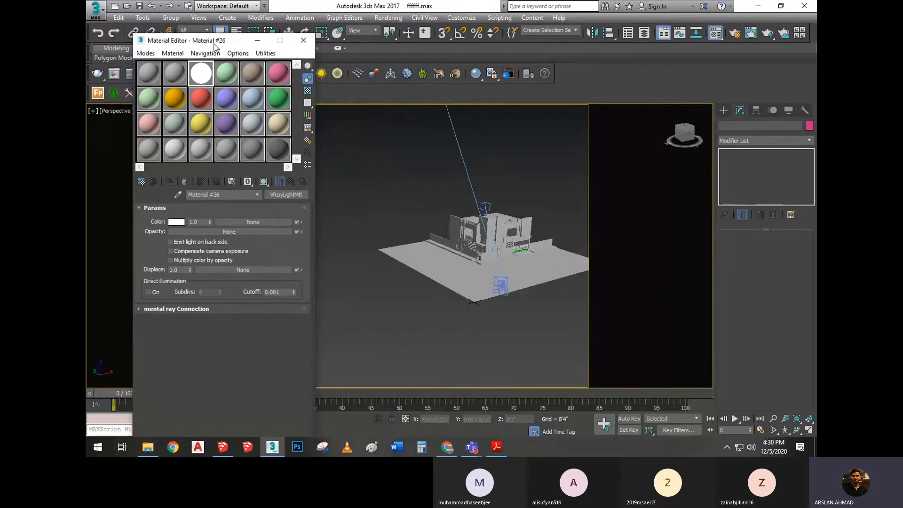
pyautogui.scroll(5, 438, 275)
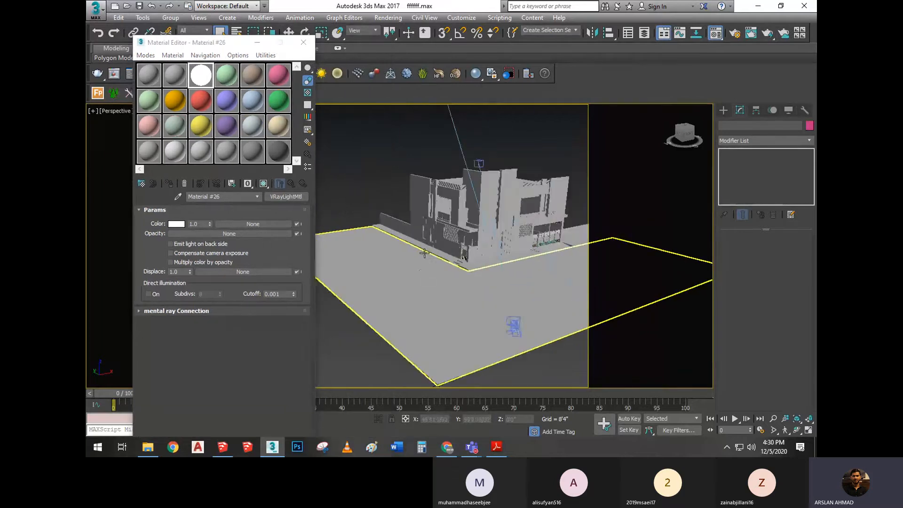
pyautogui.scroll(1, 396, 262)
pyautogui.scroll(4, 396, 262)
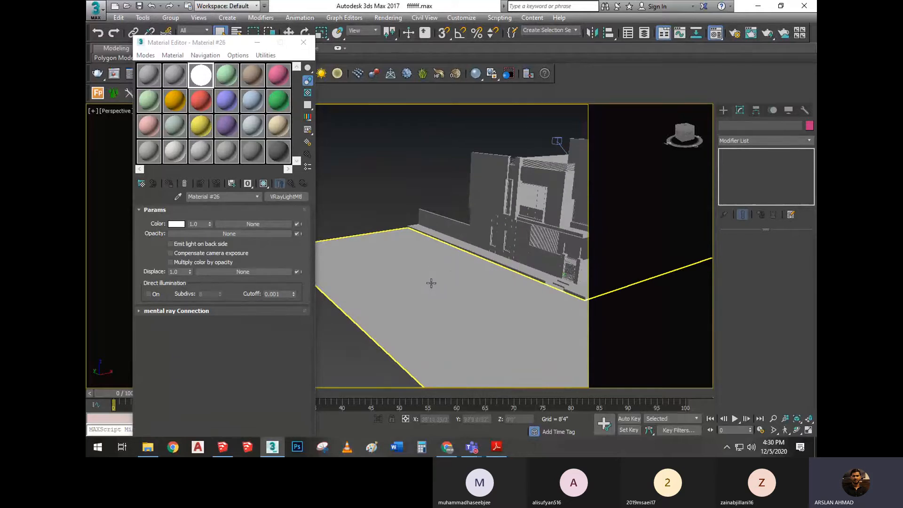
pyautogui.press('w')
pyautogui.scroll(-10, 423, 267)
pyautogui.scroll(6, 433, 282)
pyautogui.click(446, 293)
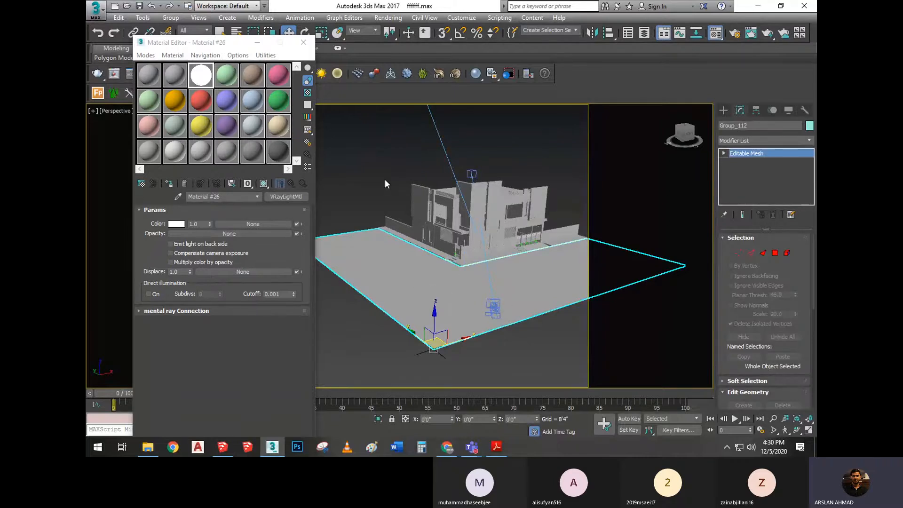
pyautogui.click(353, 324)
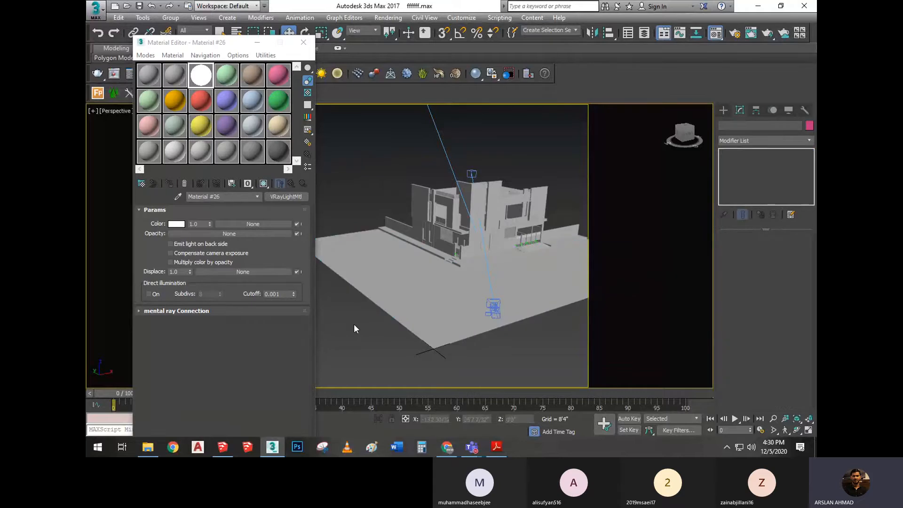
# Assign the white VRayLightMtl from the third slot to the ground mesh around the house
pyautogui.click(369, 276)
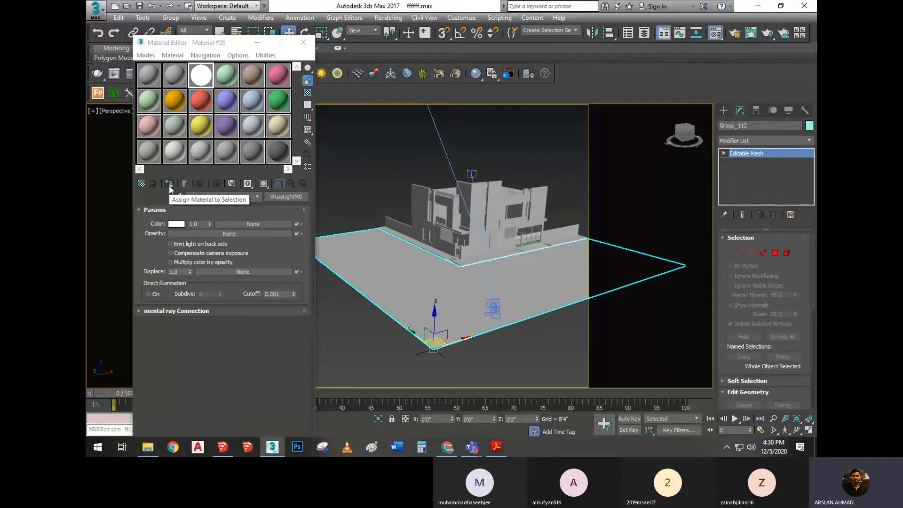
pyautogui.click(204, 81)
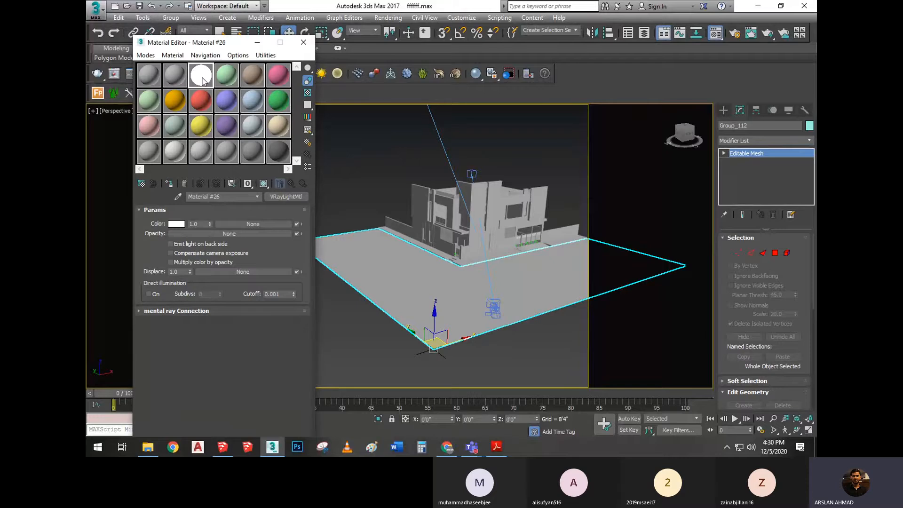
pyautogui.click(170, 184)
pyautogui.click(363, 144)
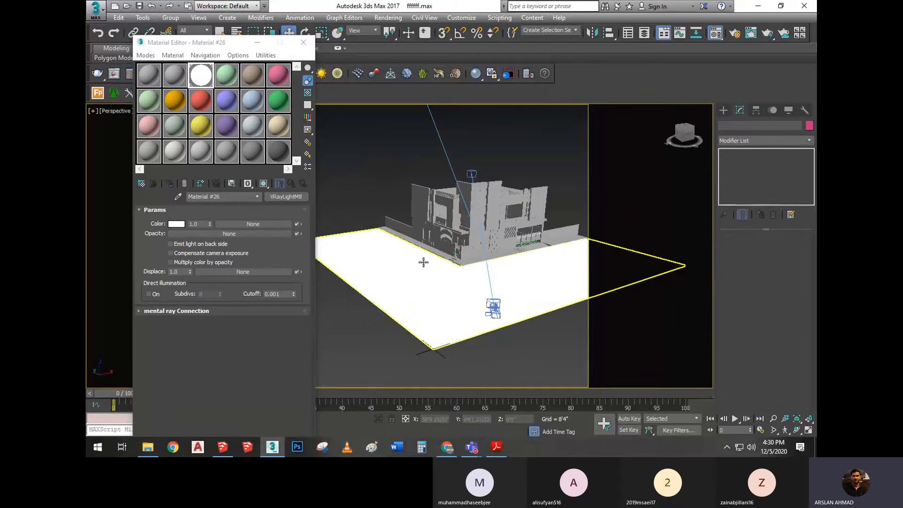
pyautogui.scroll(2, 423, 261)
pyautogui.scroll(-2, 417, 258)
pyautogui.keyDown('alt'); pyautogui.moveTo(415, 250); pyautogui.dragTo(415, 215, button='middle'); pyautogui.keyUp('alt')
pyautogui.moveTo(479, 252); pyautogui.dragTo(484, 259, button='middle')
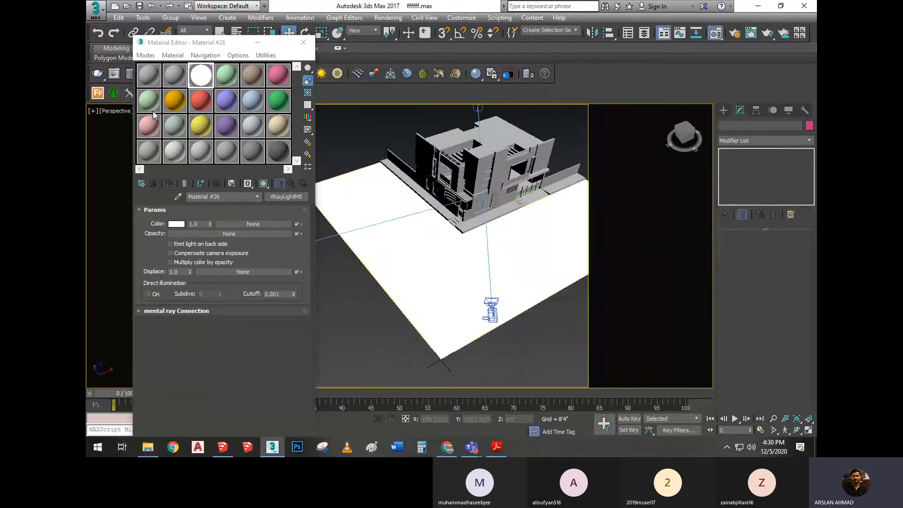
# Replace the ground mesh's material with the orange VRayMtl, Material #8
pyautogui.click(403, 280)
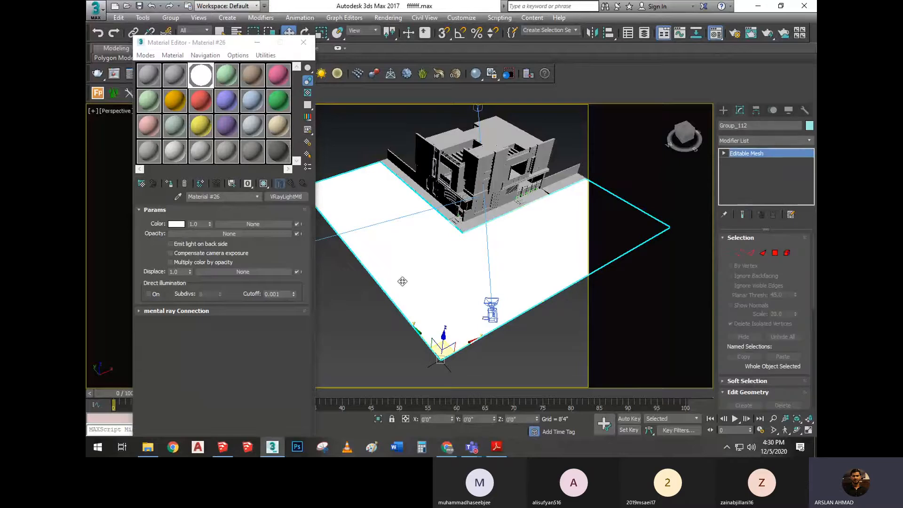
pyautogui.click(174, 101)
pyautogui.click(168, 184)
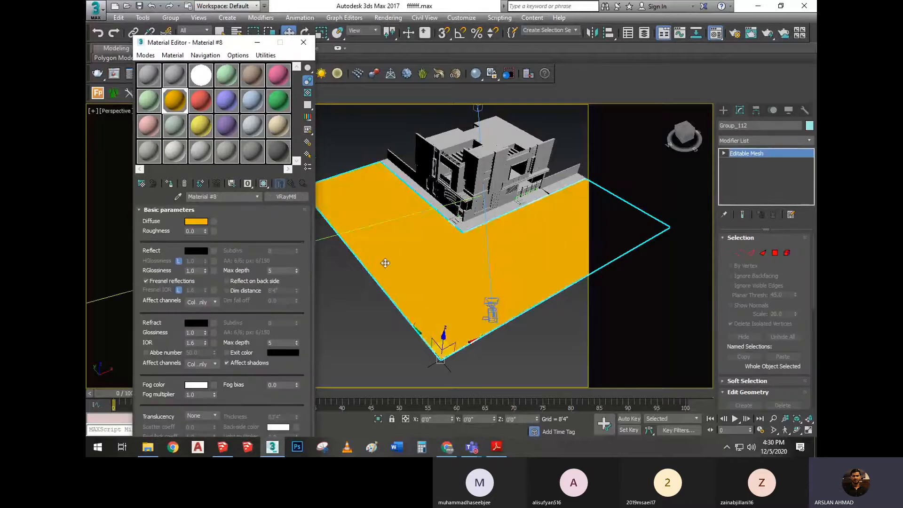
pyautogui.scroll(2, 389, 216)
pyautogui.scroll(-1, 376, 221)
pyautogui.click(359, 172)
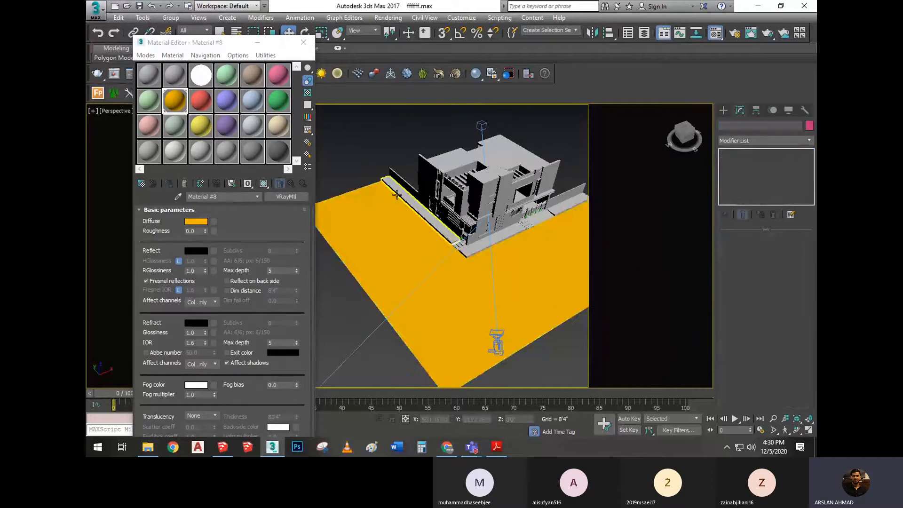
# Check the diffuse colour of the grey VRayMtl in the first slot and assign that material to the ground mesh
pyautogui.click(399, 230)
pyautogui.click(144, 157)
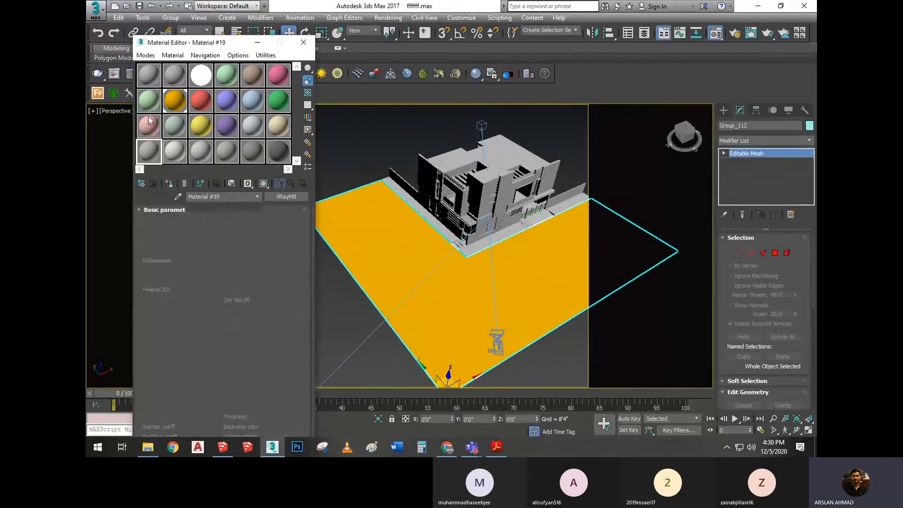
pyautogui.click(150, 77)
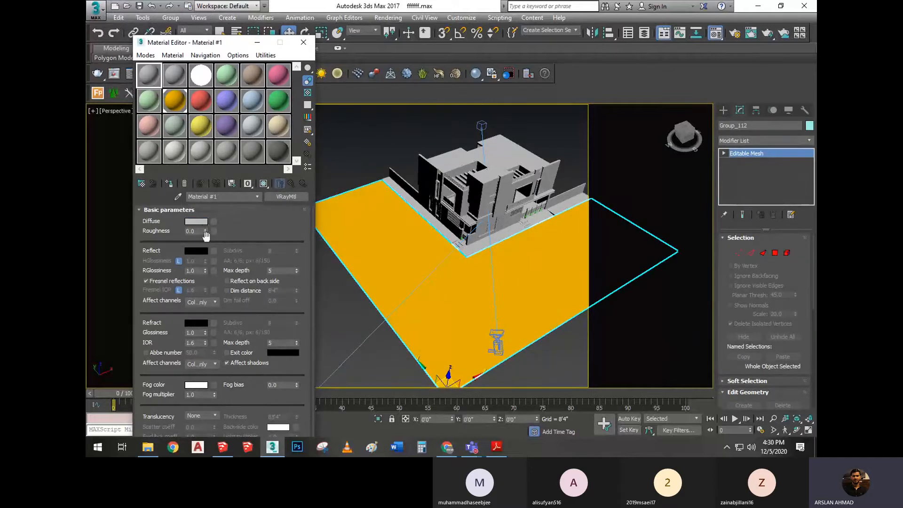
pyautogui.click(201, 222)
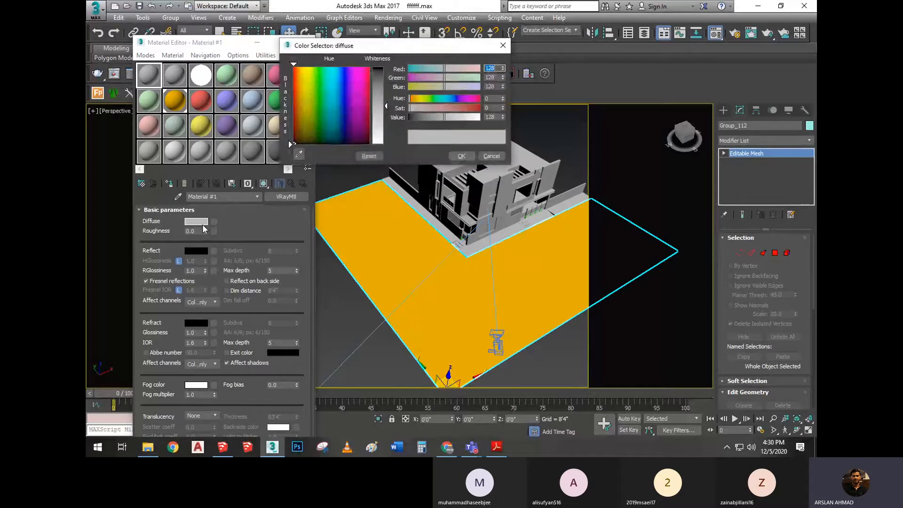
pyautogui.click(461, 156)
pyautogui.click(454, 275)
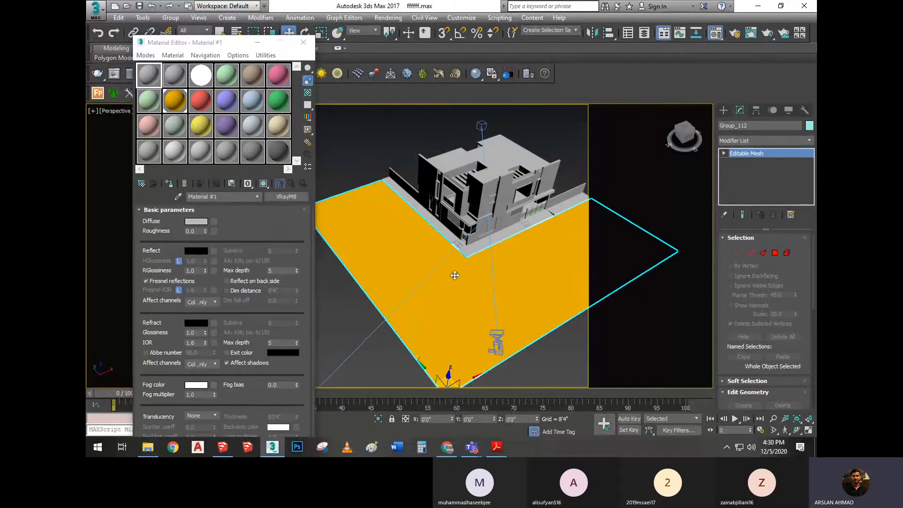
pyautogui.click(170, 184)
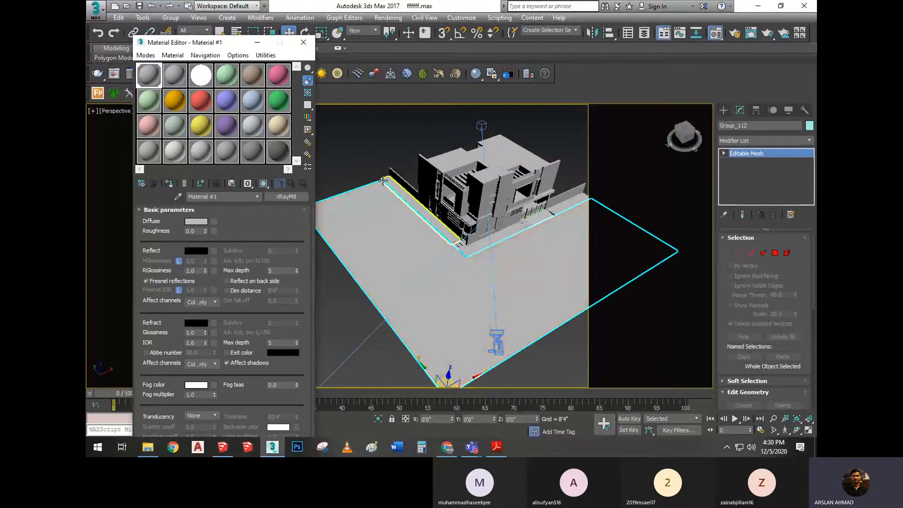
pyautogui.scroll(-4, 389, 181)
pyautogui.click(345, 181)
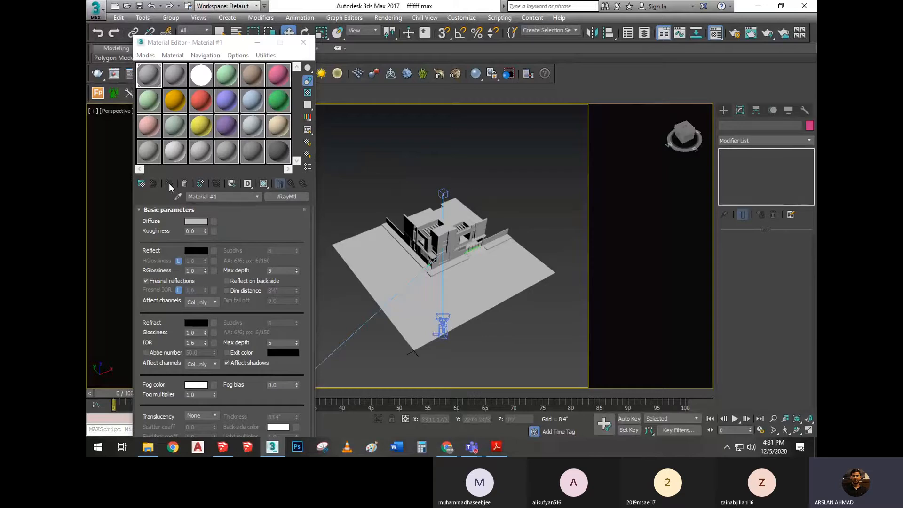
# Reassign the white VRayLightMtl, Material #26, to the ground mesh
pyautogui.click(355, 250)
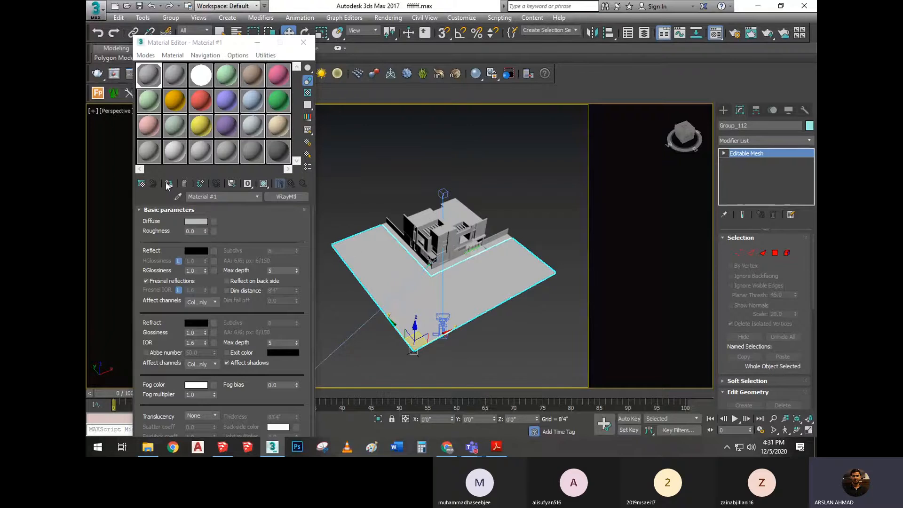
pyautogui.click(201, 76)
pyautogui.click(168, 183)
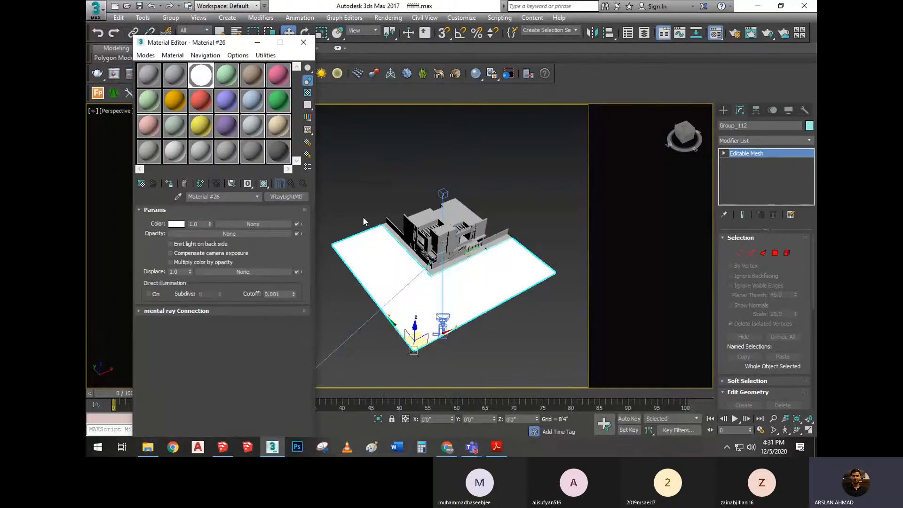
pyautogui.click(464, 171)
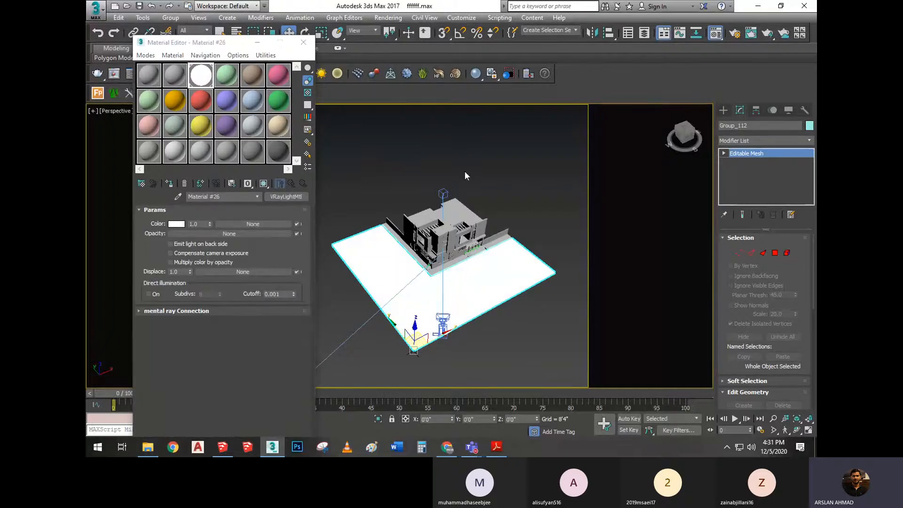
# Return the ground mesh to the grey VRayMtl, Material #1, from the first slot
pyautogui.click(156, 82)
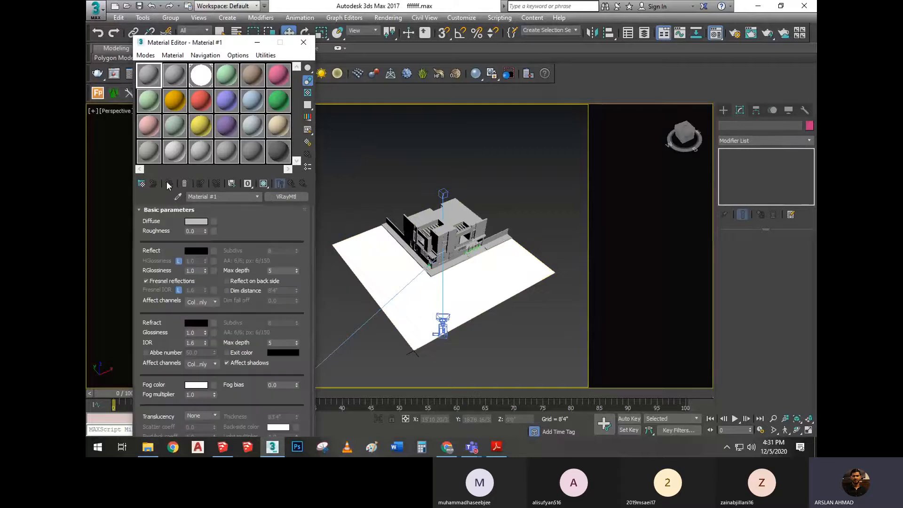
pyautogui.click(355, 258)
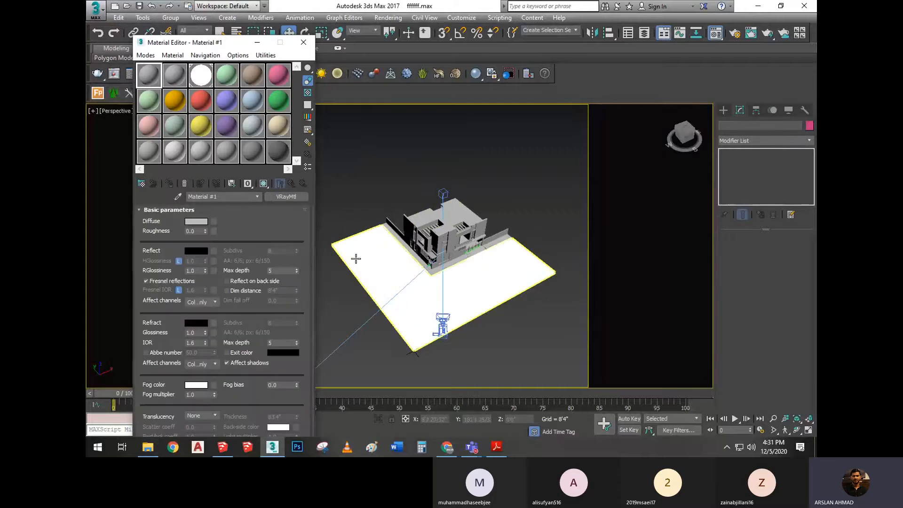
pyautogui.click(168, 184)
pyautogui.moveTo(408, 192); pyautogui.dragTo(415, 202, button='middle')
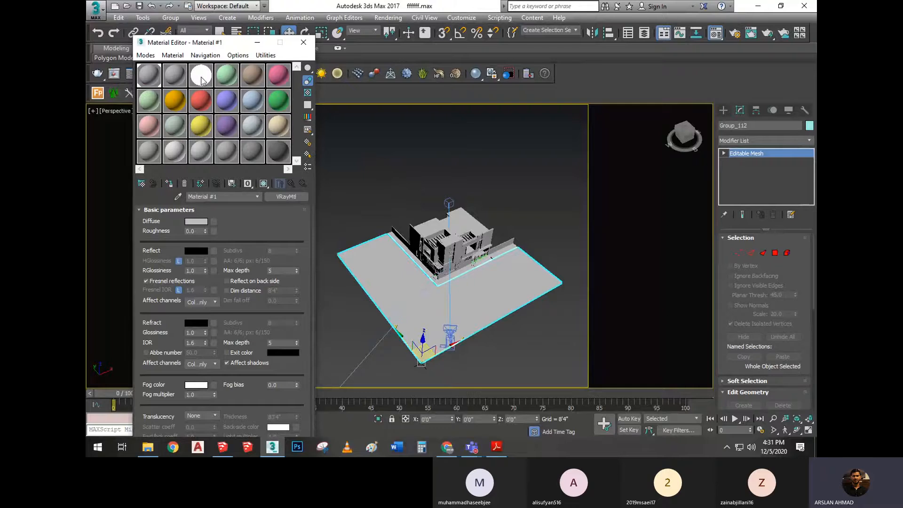
# Load the Arch37_003_wood image from PAV-SEP-2020\Maps on drive D as the diffuse bitmap of the light green VRayMtl, Material #4
pyautogui.click(201, 77)
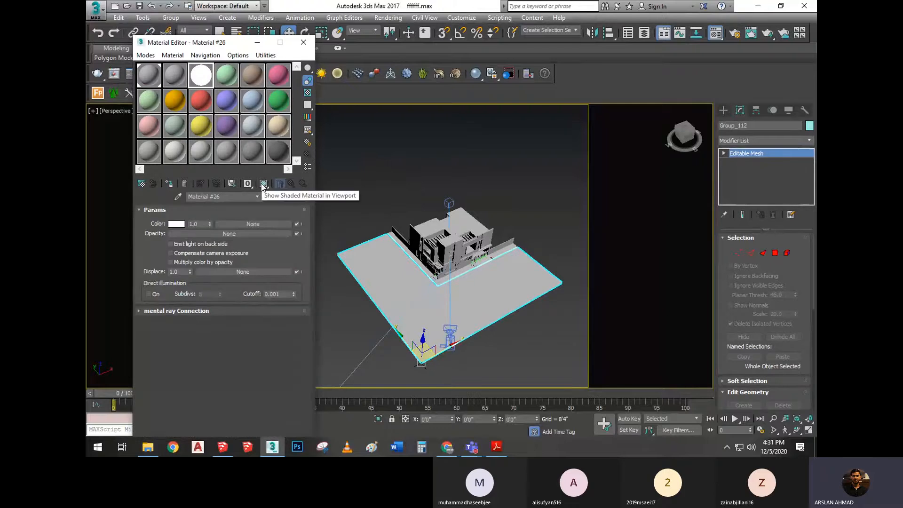
pyautogui.click(221, 78)
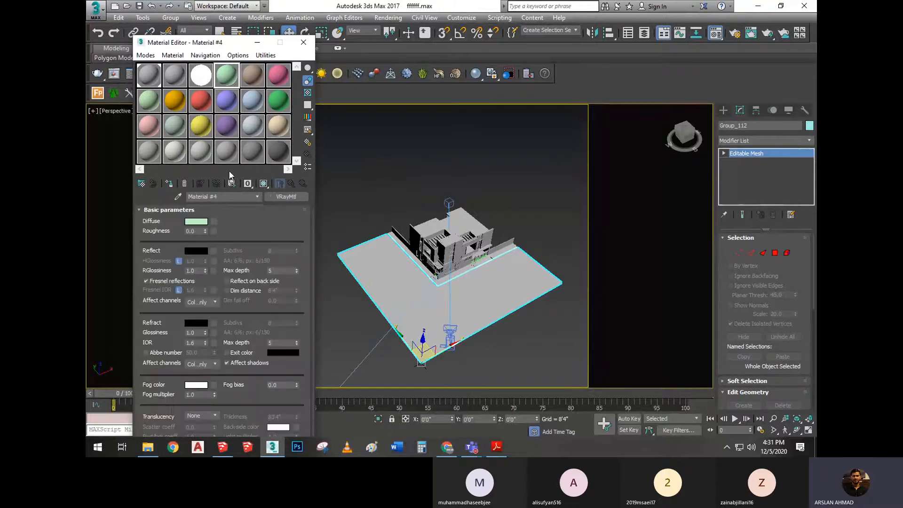
pyautogui.click(214, 222)
pyautogui.doubleClick(469, 109)
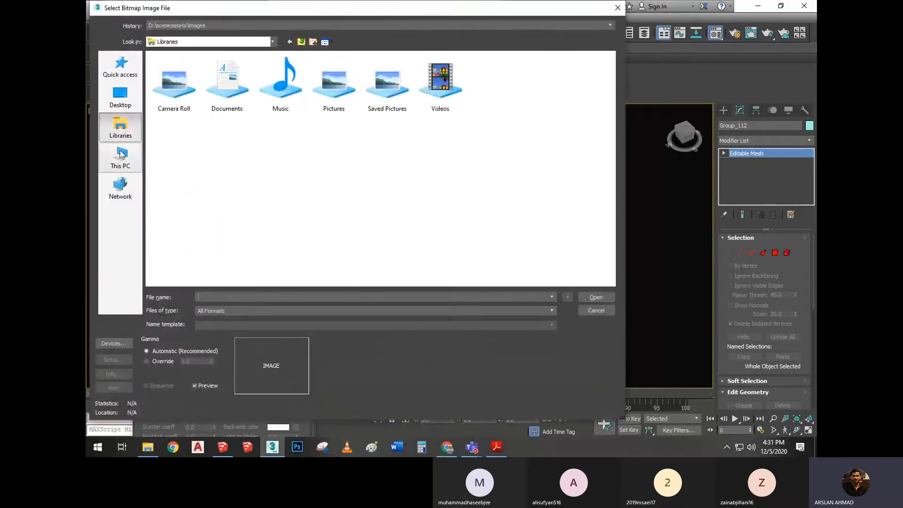
pyautogui.click(121, 154)
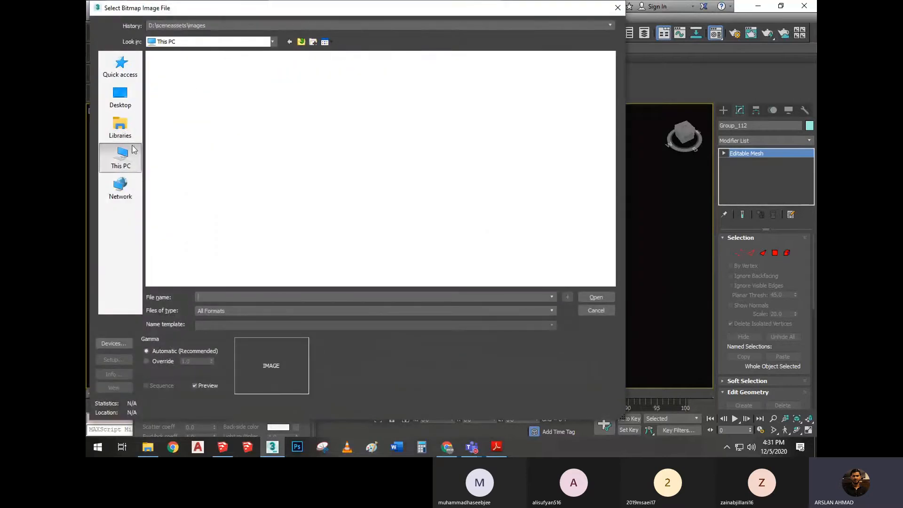
pyautogui.doubleClick(407, 138)
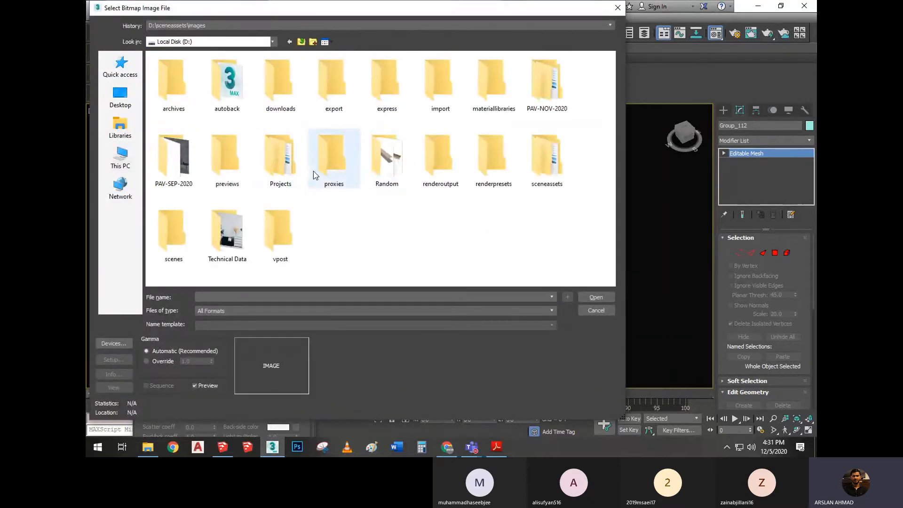
pyautogui.doubleClick(197, 175)
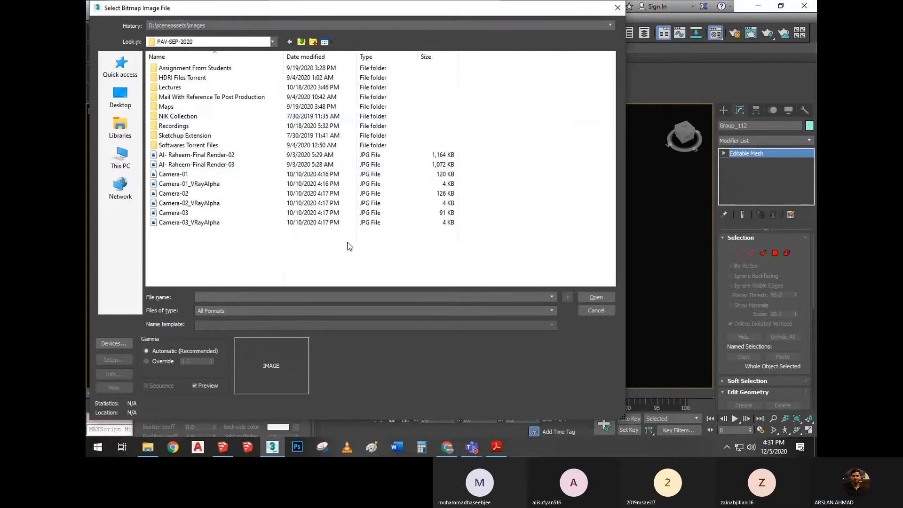
pyautogui.doubleClick(207, 108)
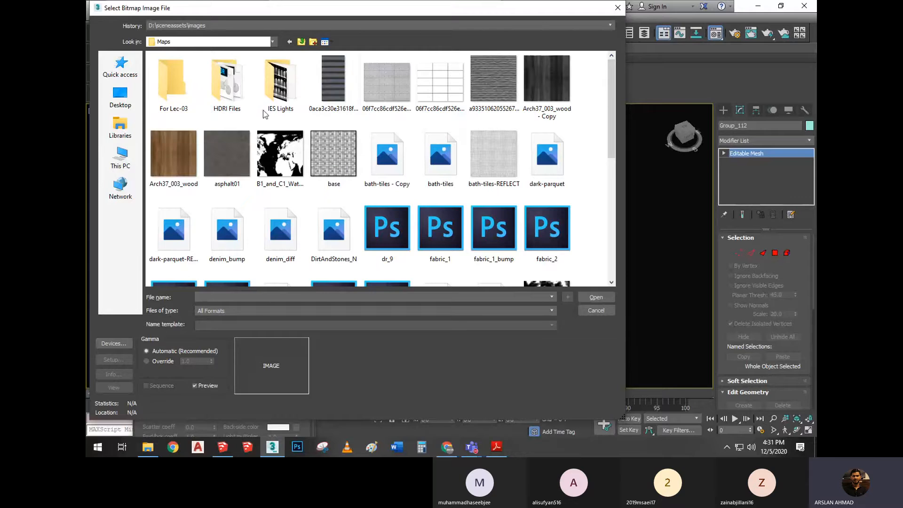
pyautogui.click(173, 140)
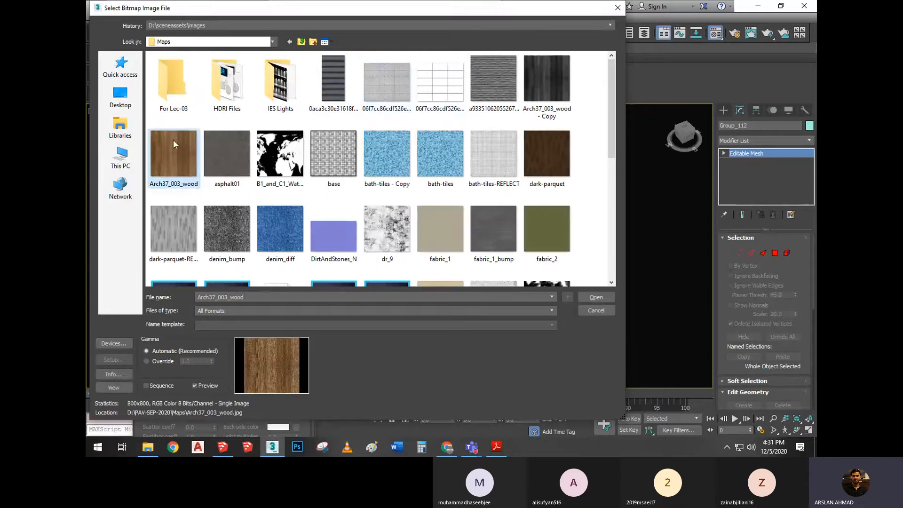
pyautogui.click(595, 297)
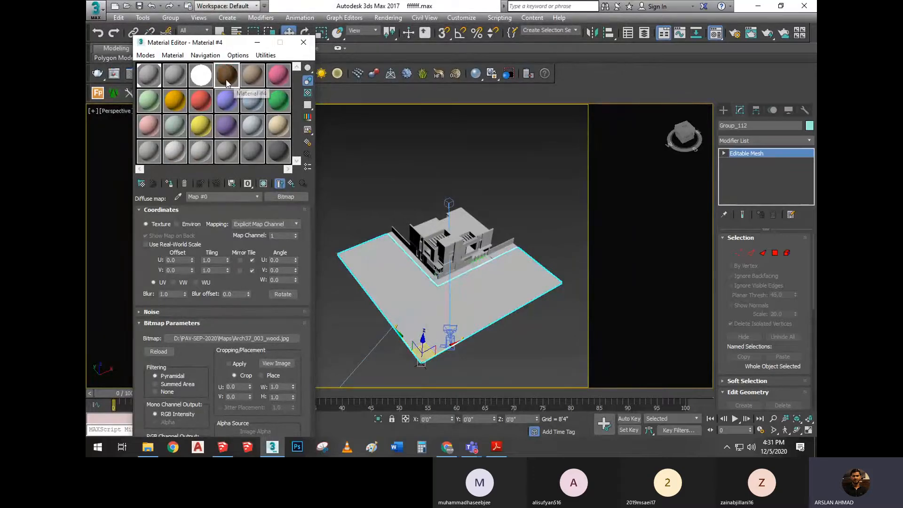
# Inspect the wood map in an enlarged sample preview, reduced in size and placed beside the Material Editor
pyautogui.moveTo(224, 43); pyautogui.dragTo(209, 21)
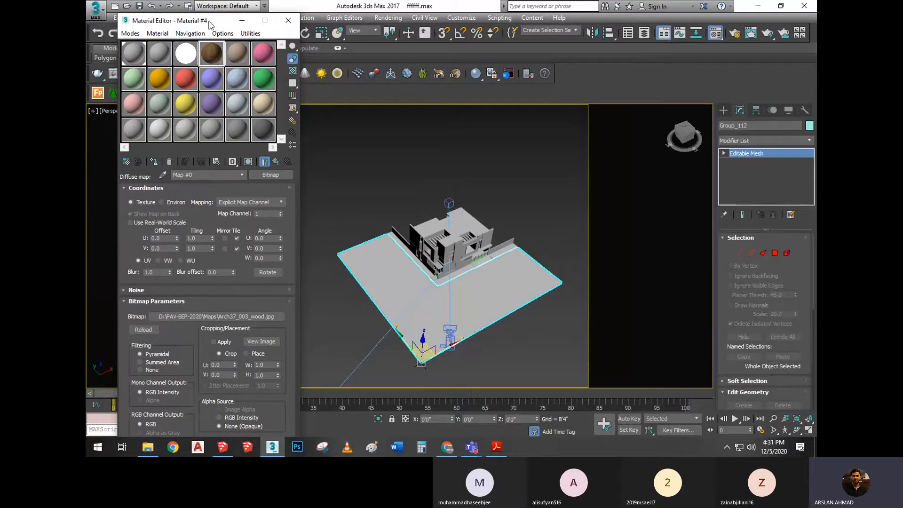
pyautogui.doubleClick(212, 52)
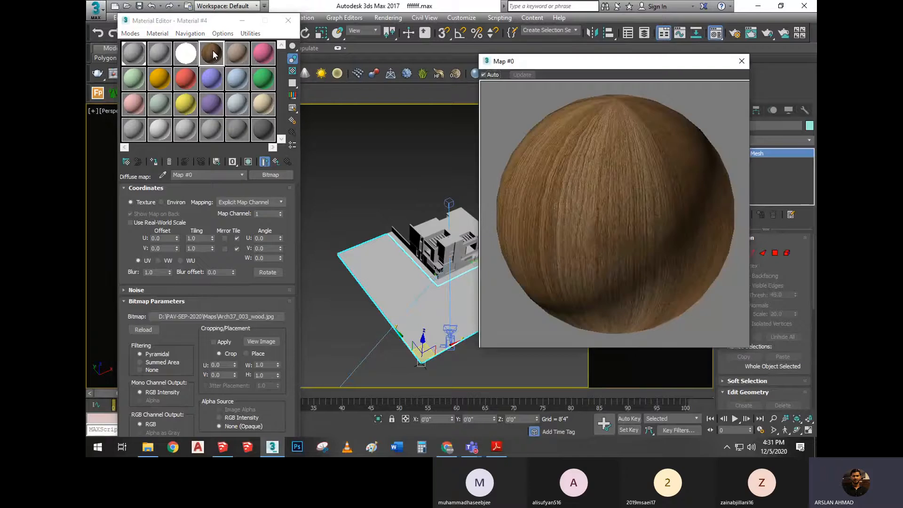
pyautogui.click(741, 61)
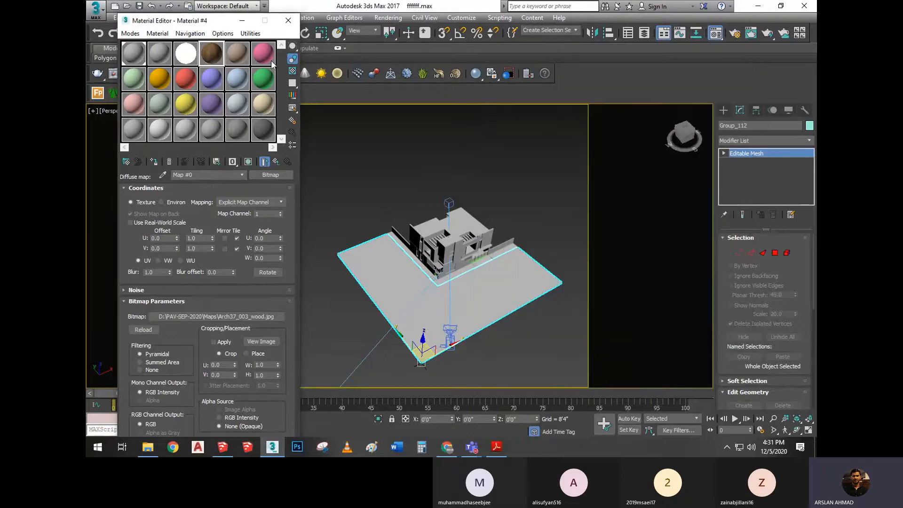
pyautogui.doubleClick(210, 58)
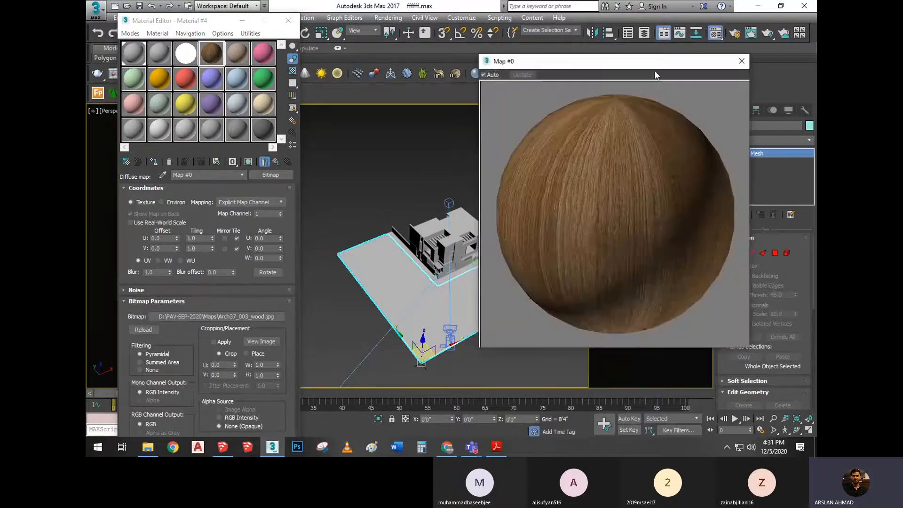
pyautogui.moveTo(644, 66); pyautogui.dragTo(499, 78)
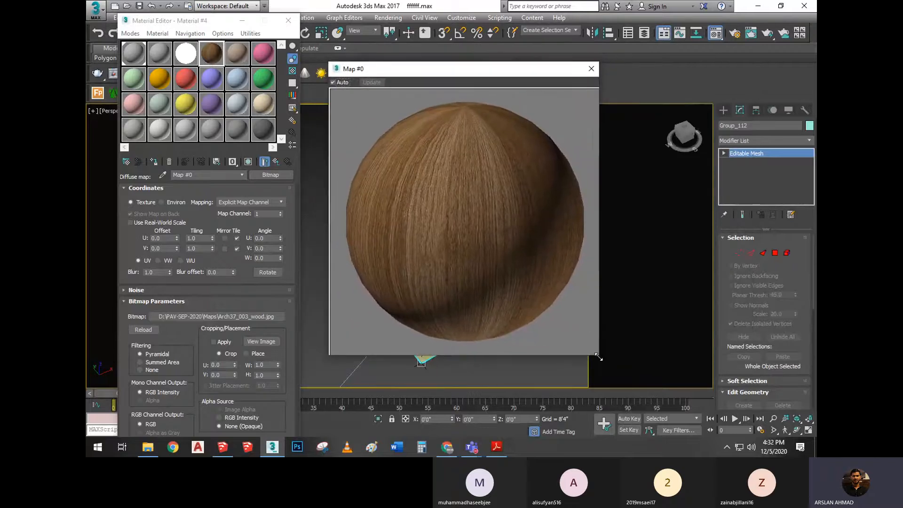
pyautogui.moveTo(597, 353); pyautogui.dragTo(558, 314)
pyautogui.moveTo(460, 73); pyautogui.dragTo(484, 76)
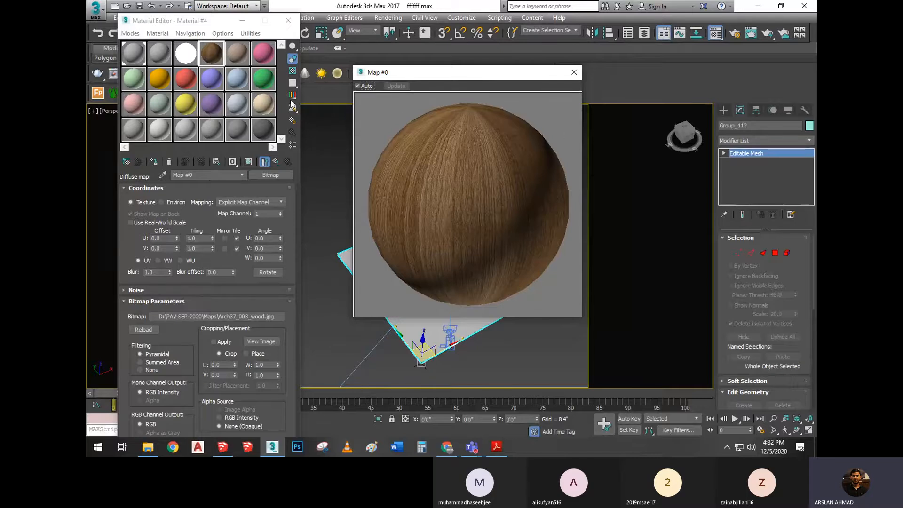
# Return from the bitmap to Material #4's basic parameters and set its reflection colour to light grey, RGB 173
pyautogui.click(276, 161)
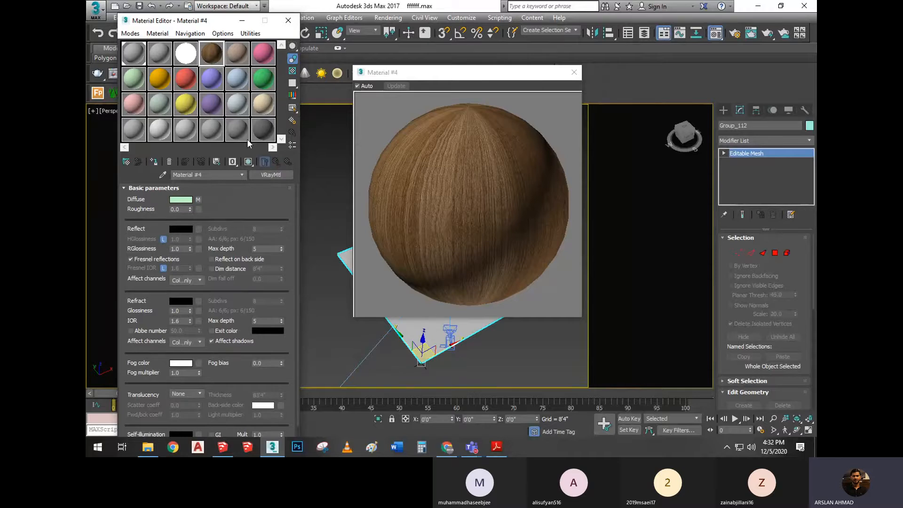
pyautogui.click(180, 229)
pyautogui.moveTo(385, 67); pyautogui.dragTo(386, 119)
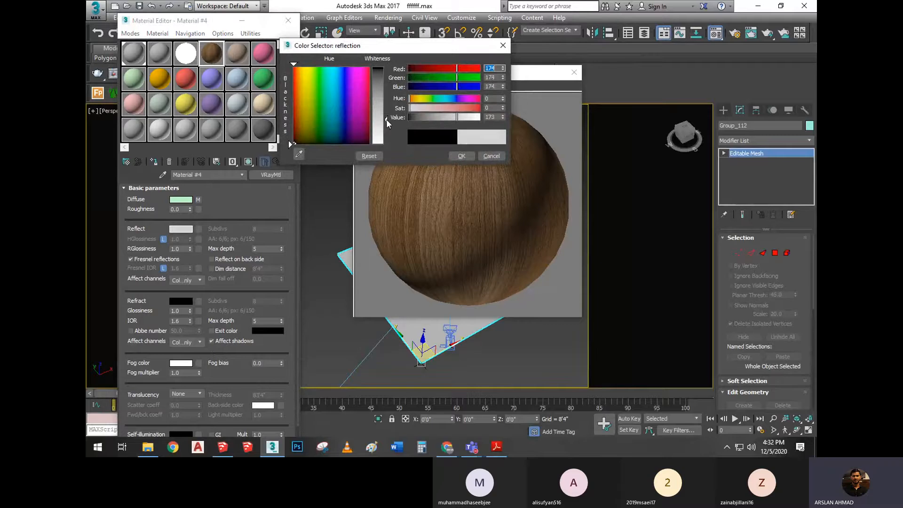
pyautogui.click(461, 156)
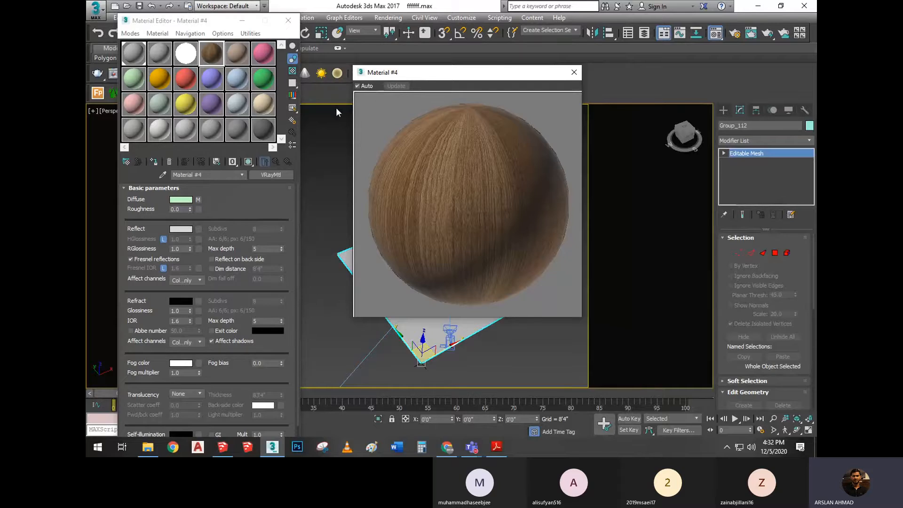
# Compare Material #4's sample with and without the coloured checker background, and leave the background on
pyautogui.click(292, 72)
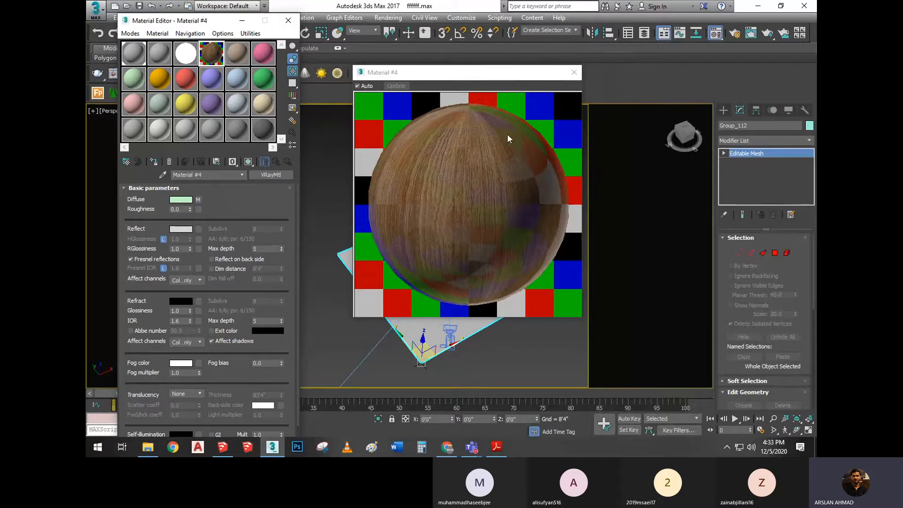
pyautogui.click(292, 70)
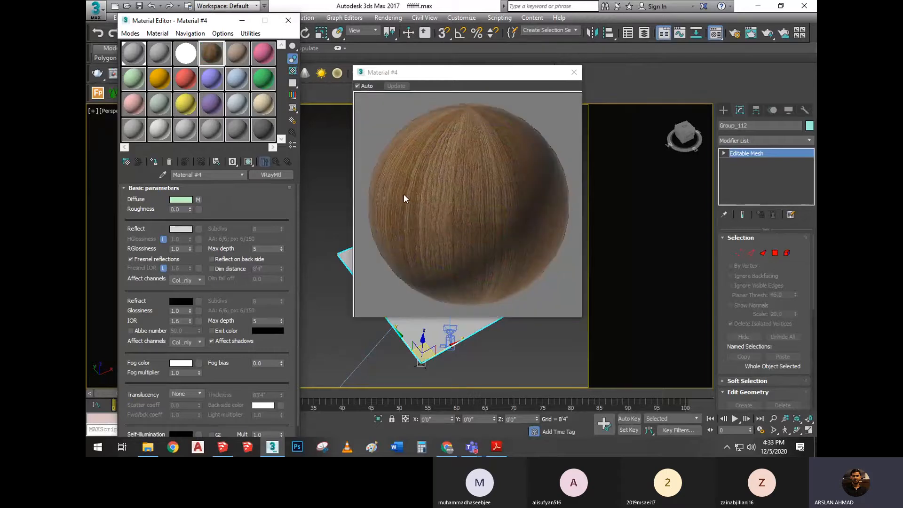
pyautogui.click(292, 72)
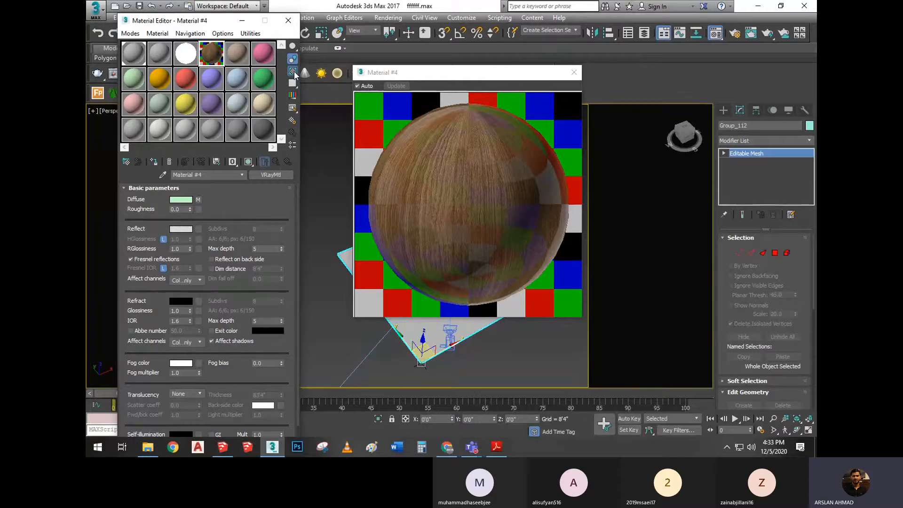
# Try a lower RGlossiness on Material #4 and restore it to 1.0
pyautogui.moveTo(190, 247); pyautogui.dragTo(193, 252)
pyautogui.doubleClick(175, 248)
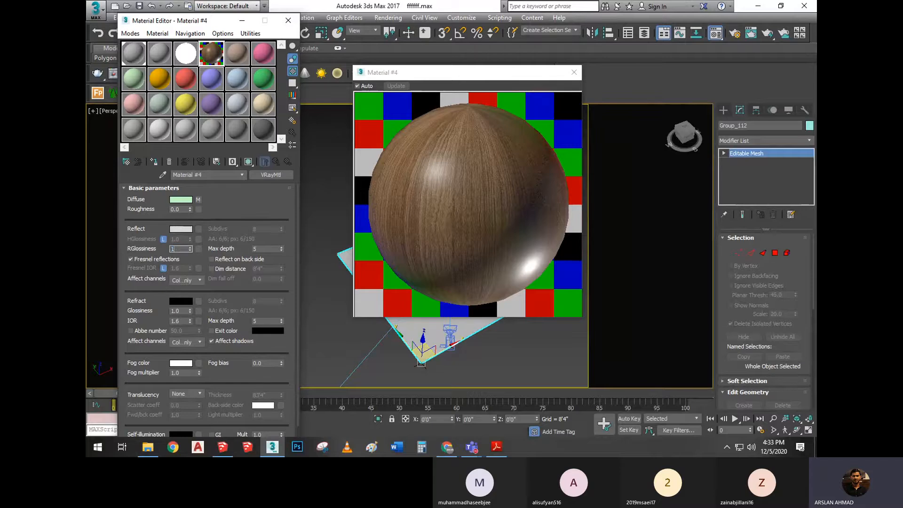
pyautogui.press('Return')
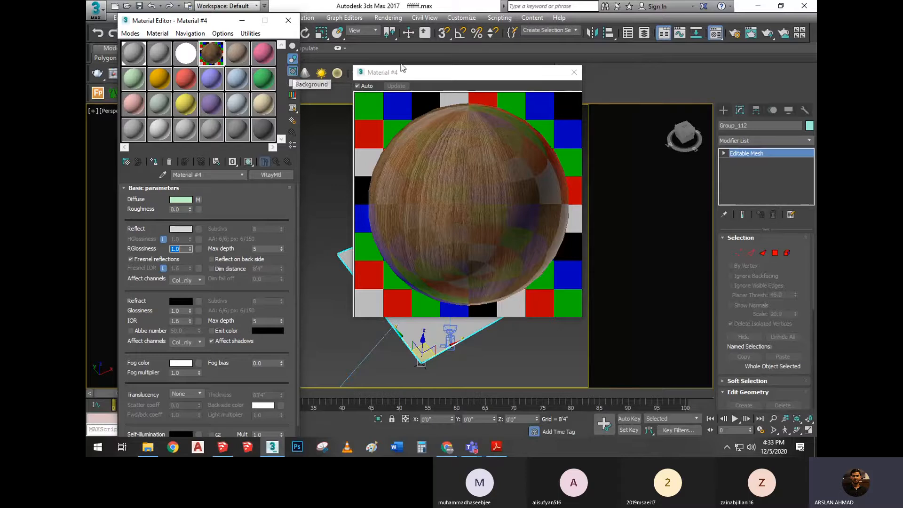
# Close the enlarged sample preview and assign the wood VRayMtl, Material #4, to the selected ground mesh
pyautogui.click(574, 72)
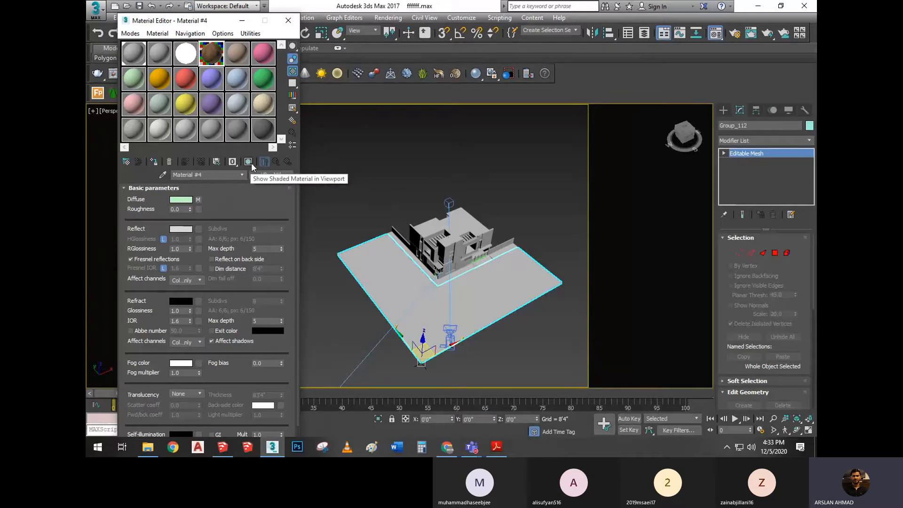
pyautogui.moveTo(391, 270); pyautogui.dragTo(410, 221, button='middle')
pyautogui.click(249, 162)
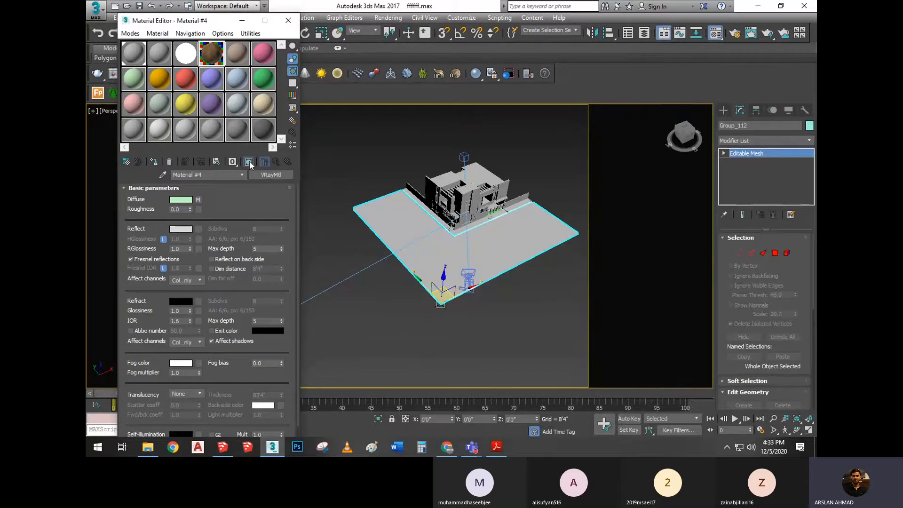
pyautogui.click(251, 162)
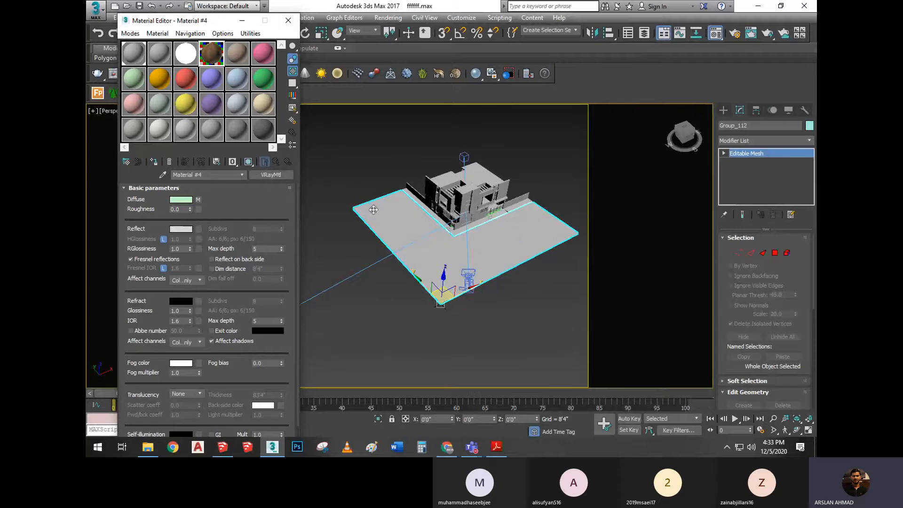
pyautogui.scroll(3, 390, 221)
pyautogui.moveTo(425, 242); pyautogui.dragTo(385, 232, button='middle')
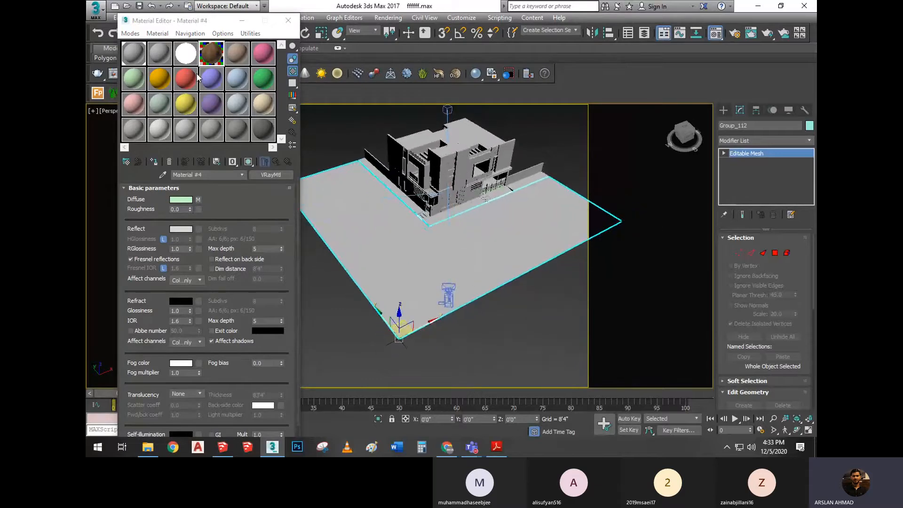
pyautogui.click(212, 52)
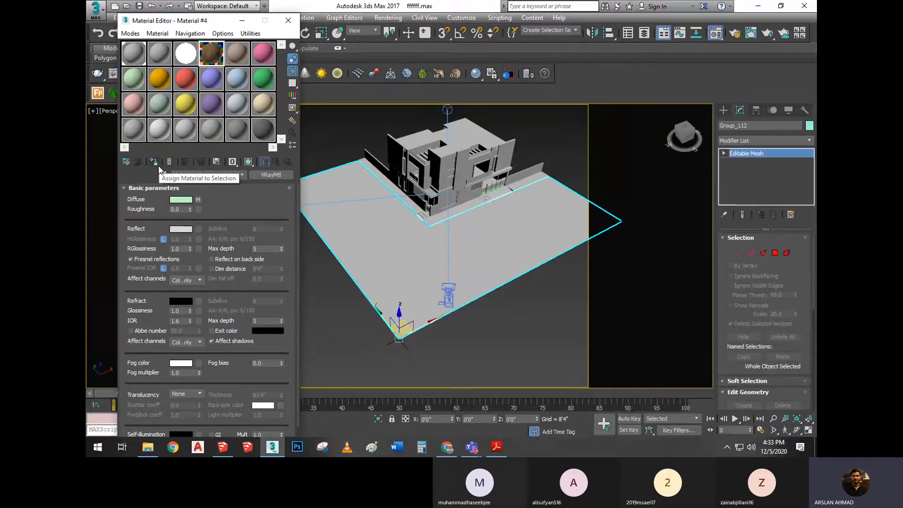
pyautogui.click(156, 162)
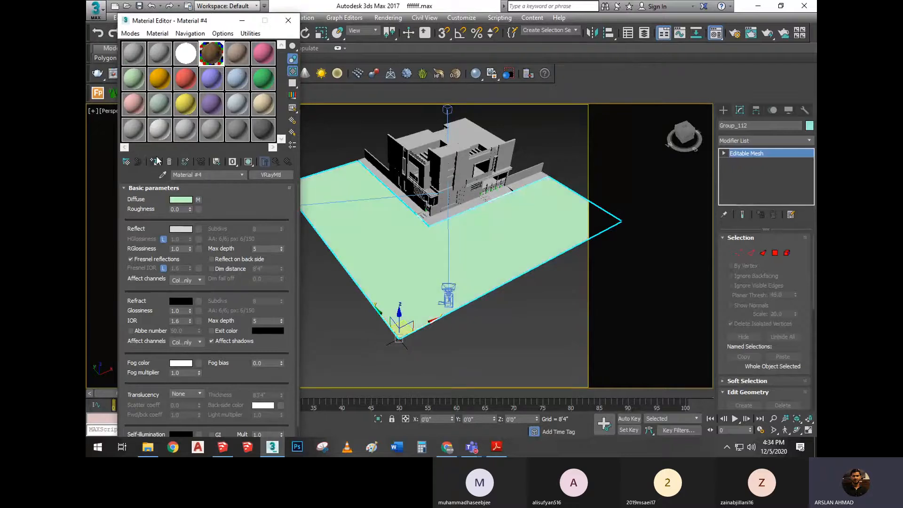
# Show Material #4's shaded wood texture on the ground mesh in the perspective viewport
pyautogui.scroll(6, 443, 233)
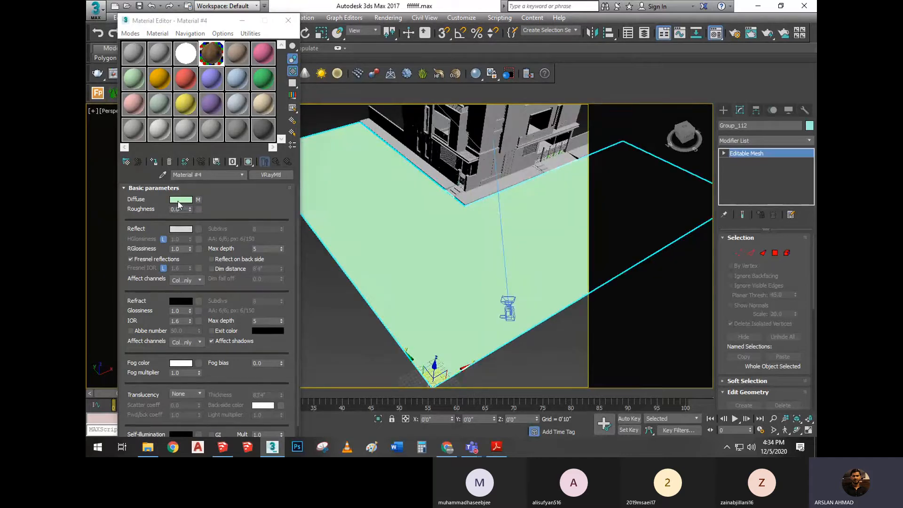
pyautogui.moveTo(460, 222); pyautogui.dragTo(425, 221, button='middle')
pyautogui.scroll(-6, 425, 221)
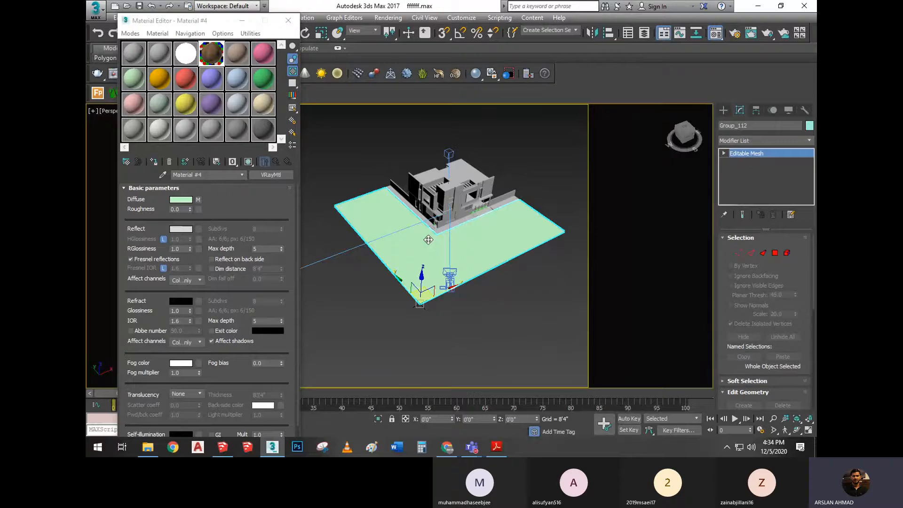
pyautogui.scroll(2, 427, 239)
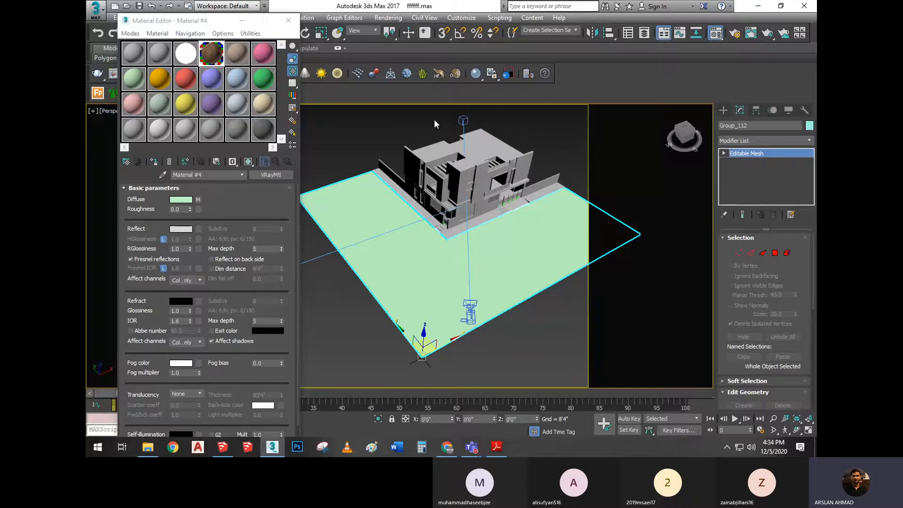
pyautogui.scroll(-3, 495, 205)
pyautogui.moveTo(458, 155); pyautogui.dragTo(435, 193, button='middle')
pyautogui.scroll(3, 492, 243)
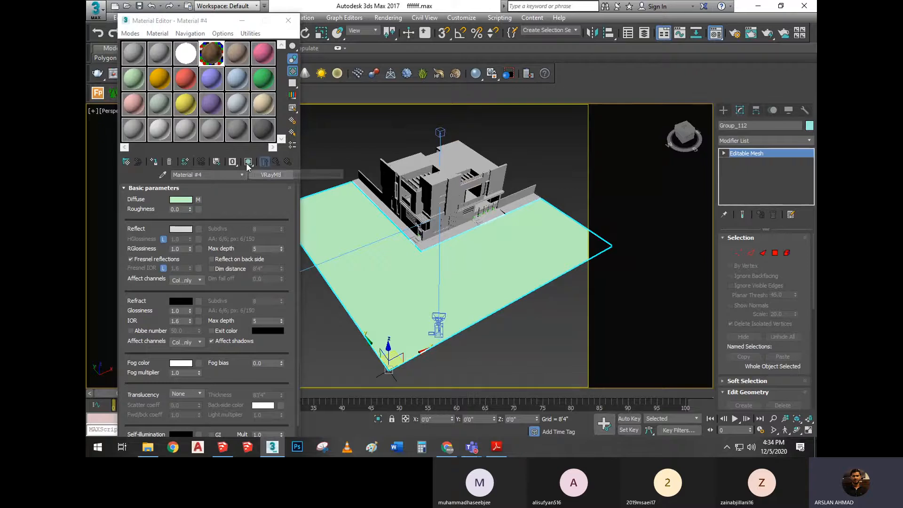
pyautogui.moveTo(509, 263); pyautogui.dragTo(519, 249, button='middle')
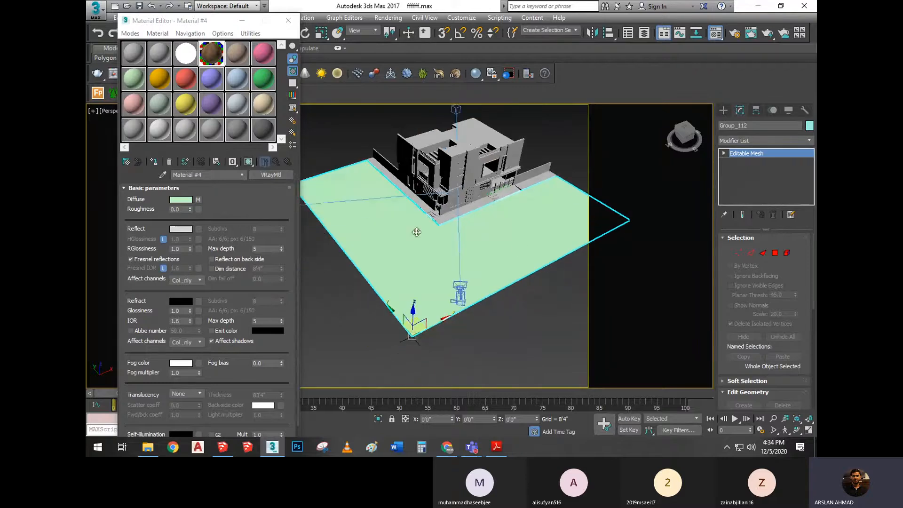
pyautogui.click(248, 162)
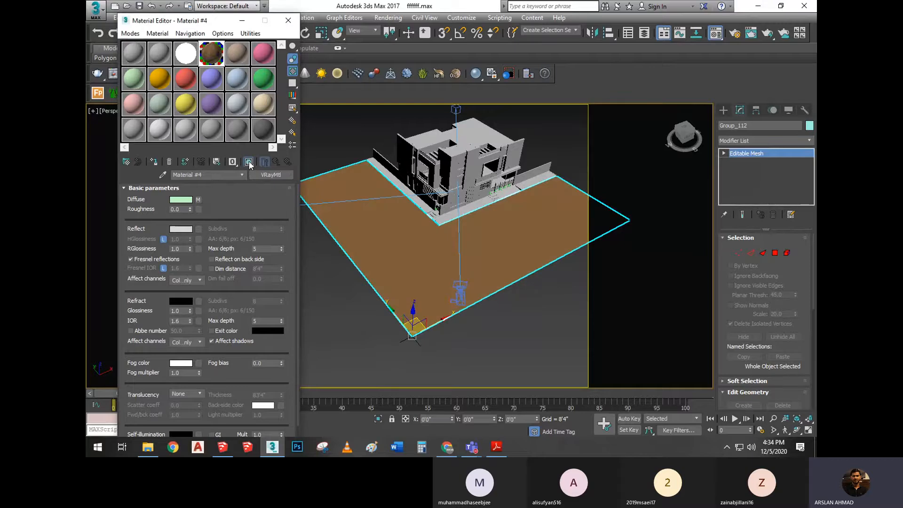
pyautogui.scroll(3, 417, 274)
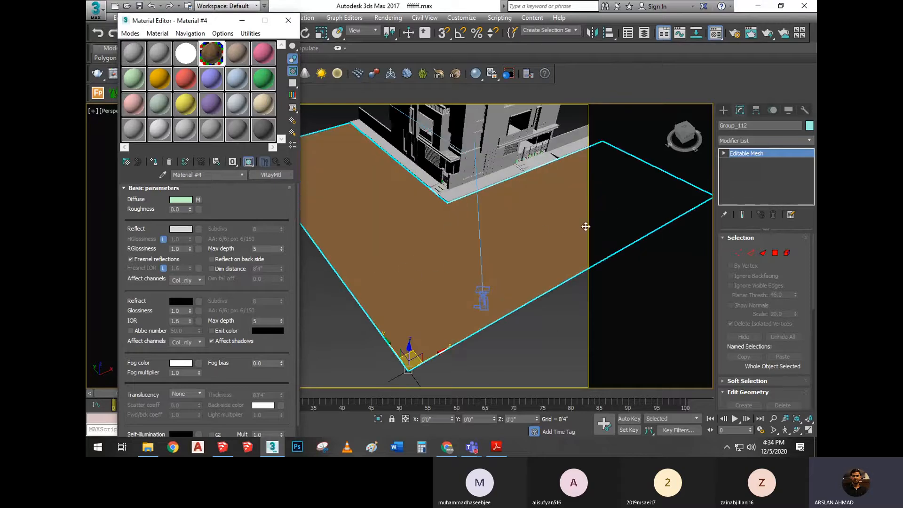
pyautogui.scroll(-5, 367, 188)
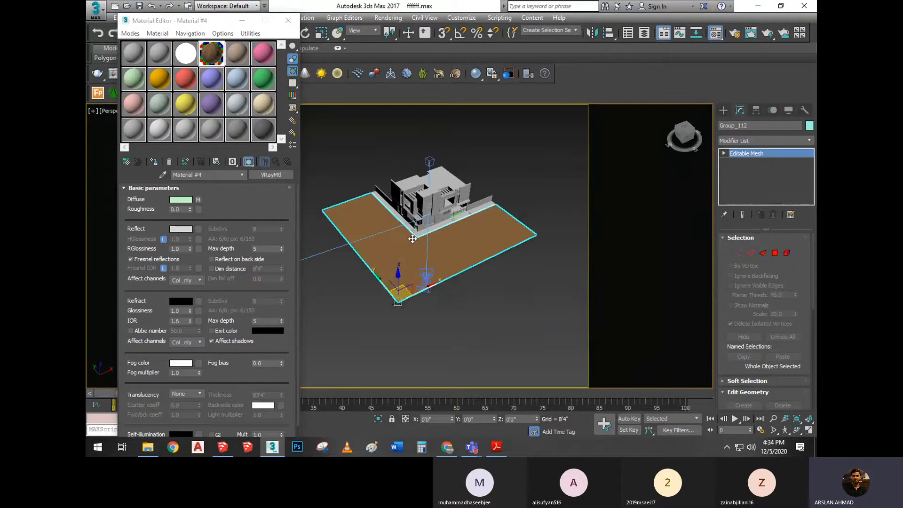
pyautogui.scroll(2, 410, 236)
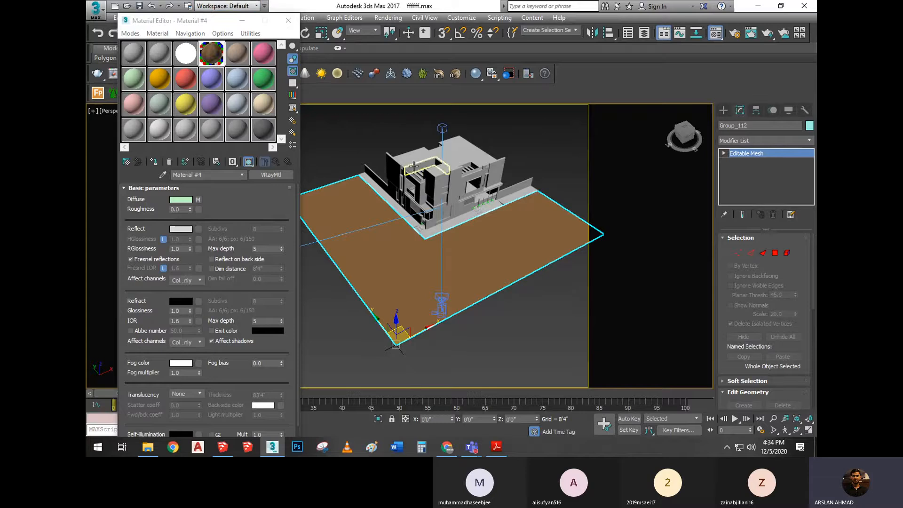
pyautogui.scroll(2, 337, 227)
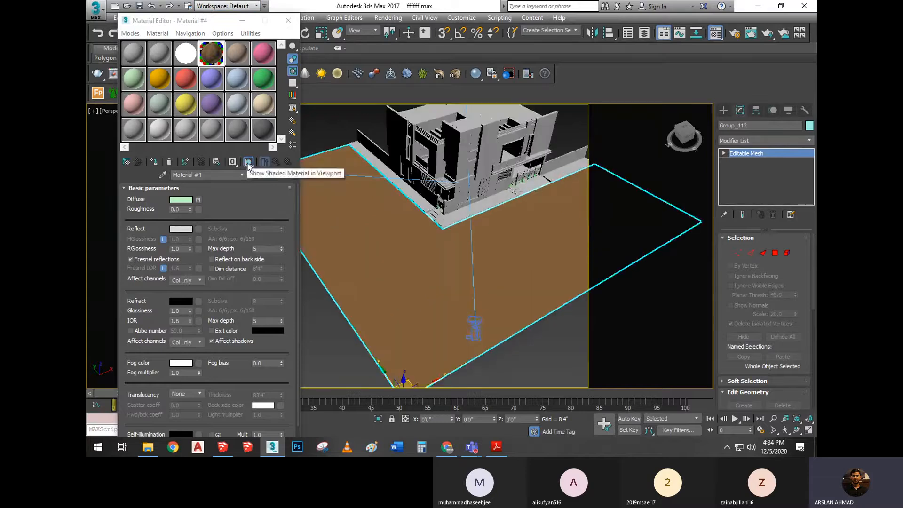
pyautogui.scroll(-4, 421, 184)
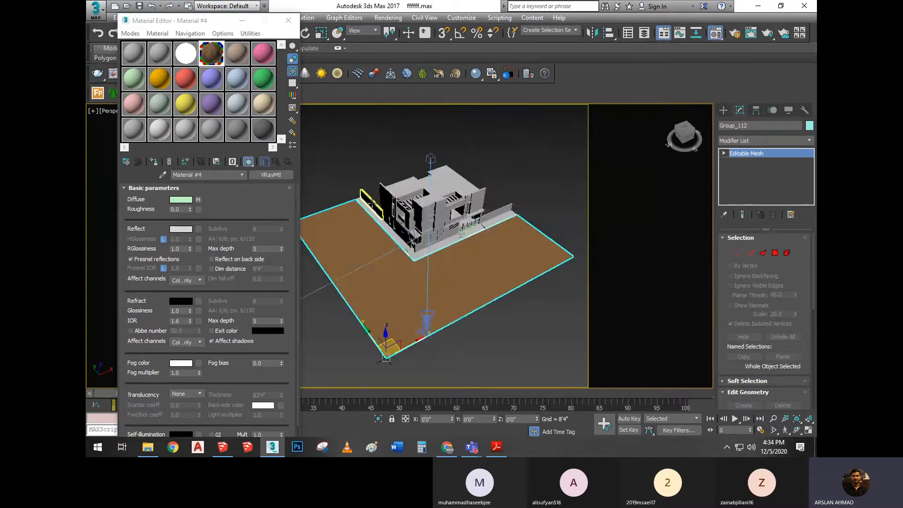
pyautogui.click(244, 53)
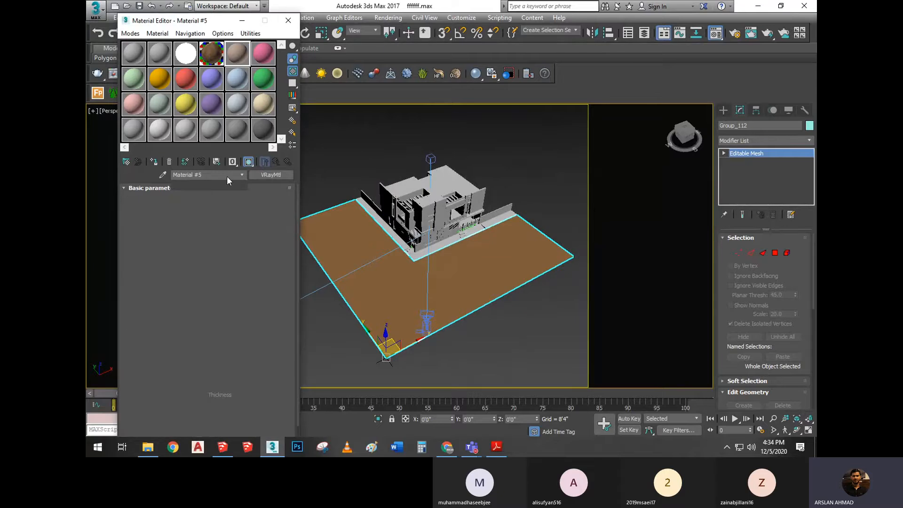
pyautogui.click(197, 200)
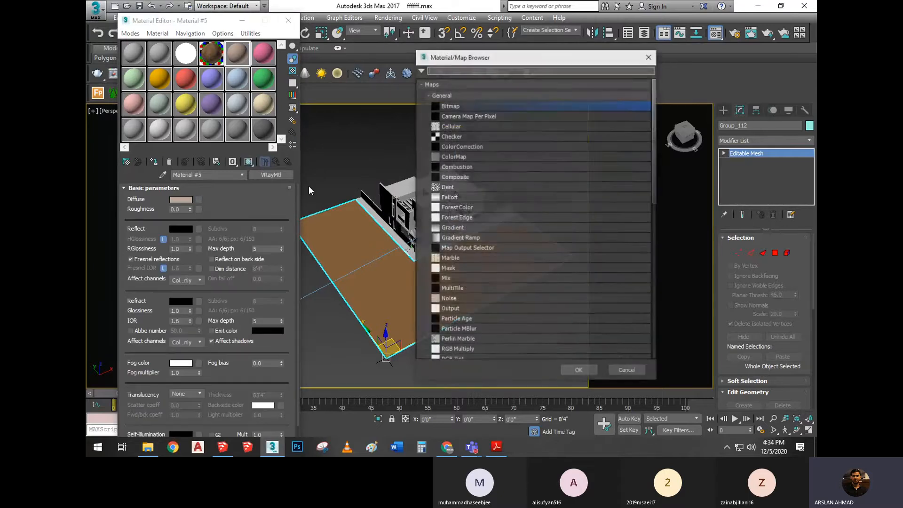
pyautogui.doubleClick(458, 107)
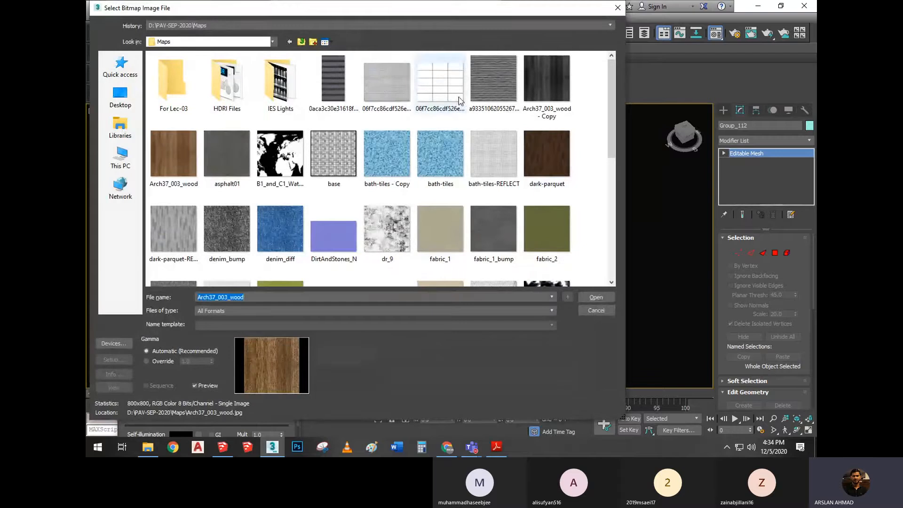
pyautogui.click(501, 81)
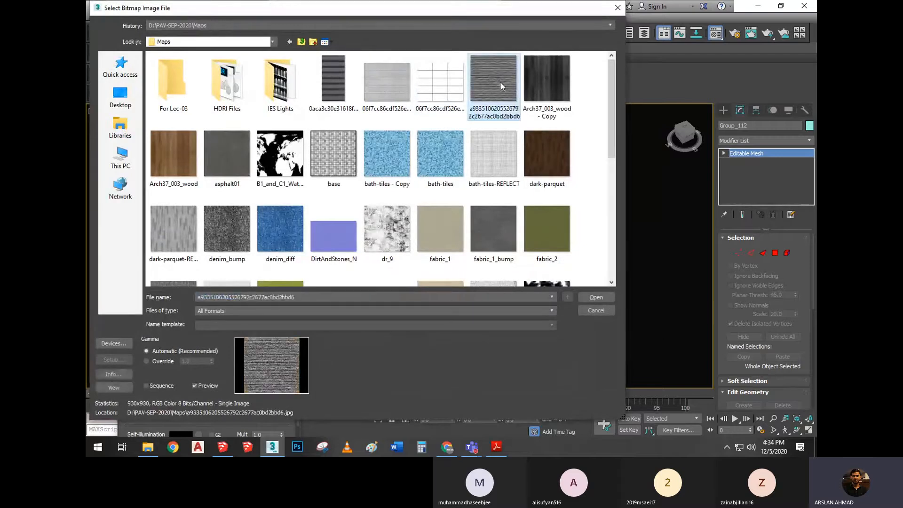
pyautogui.click(607, 295)
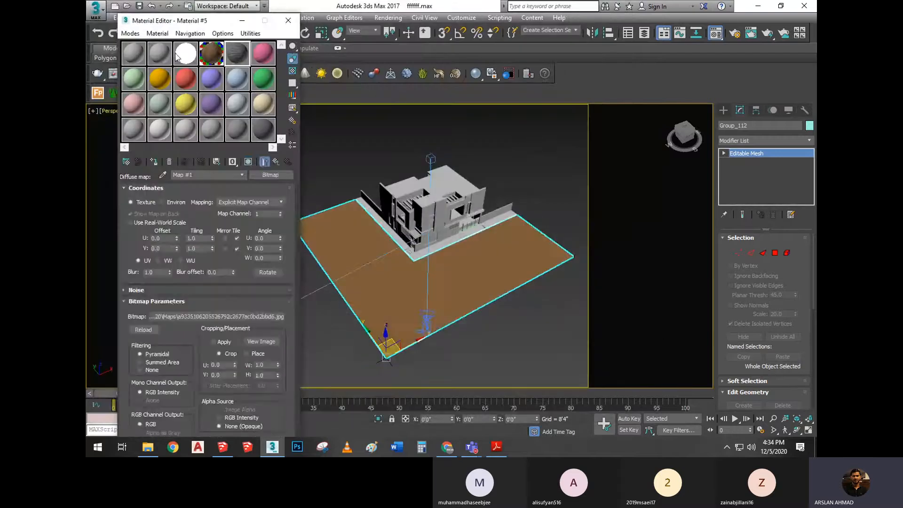
# Turn on the coloured checker background for Material #5's sample and check the texture in an enlarged preview
pyautogui.click(292, 71)
pyautogui.doubleClick(237, 54)
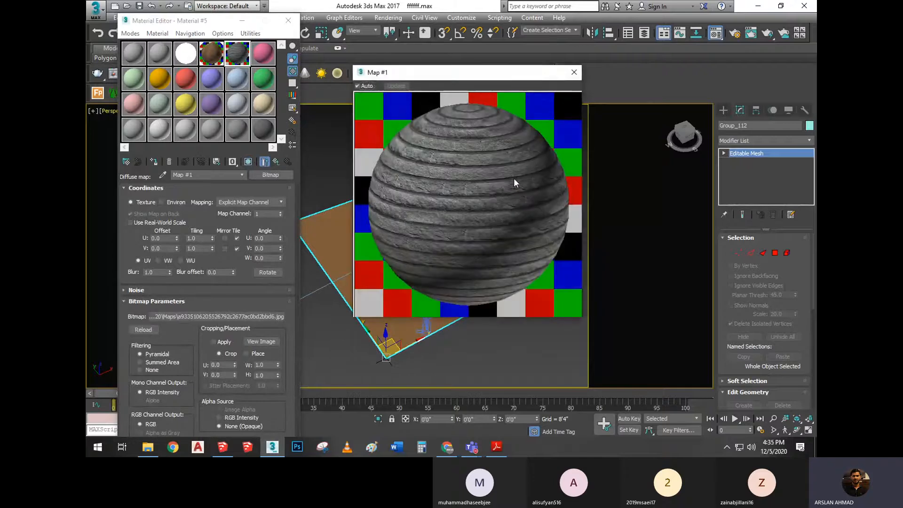
pyautogui.click(575, 74)
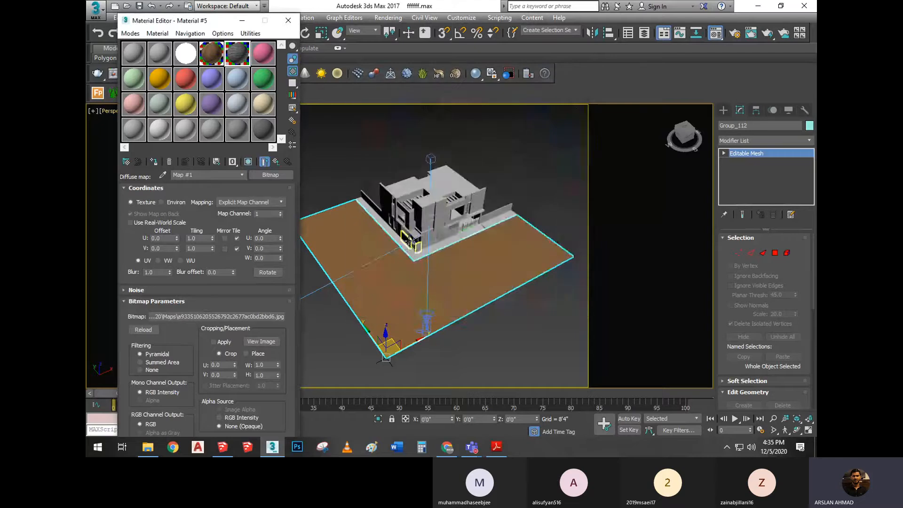
# Select the projecting upper corner wall of the house and assign Material #5 to it
pyautogui.scroll(6, 413, 188)
pyautogui.click(415, 187)
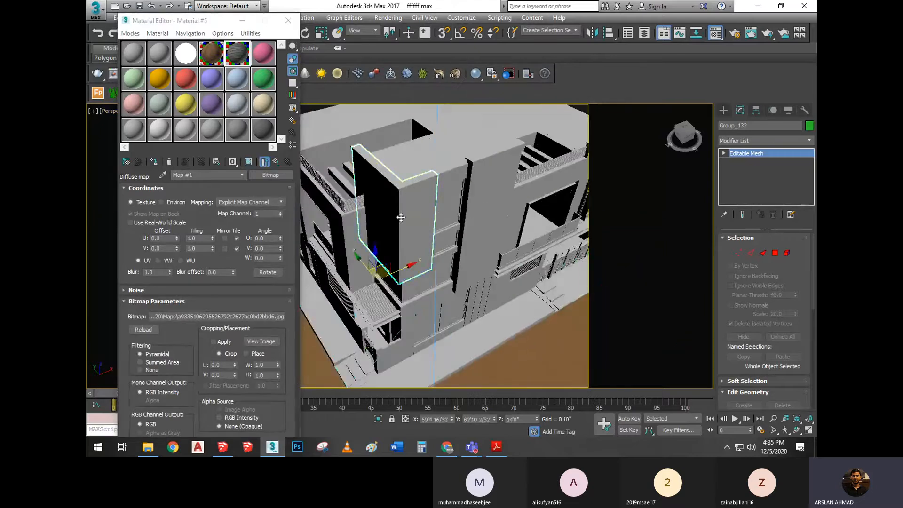
pyautogui.keyDown('alt'); pyautogui.moveTo(401, 215); pyautogui.dragTo(406, 247, button='middle'); pyautogui.keyUp('alt')
pyautogui.scroll(3, 416, 233)
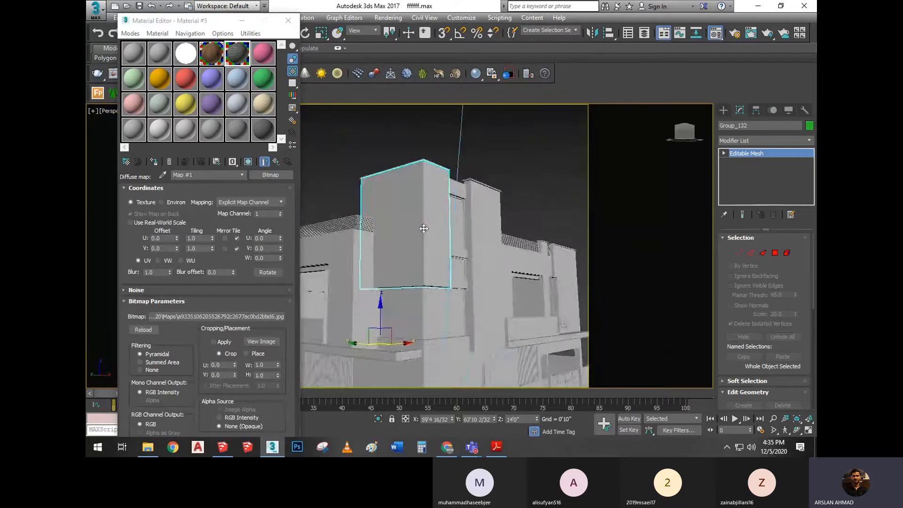
pyautogui.click(273, 162)
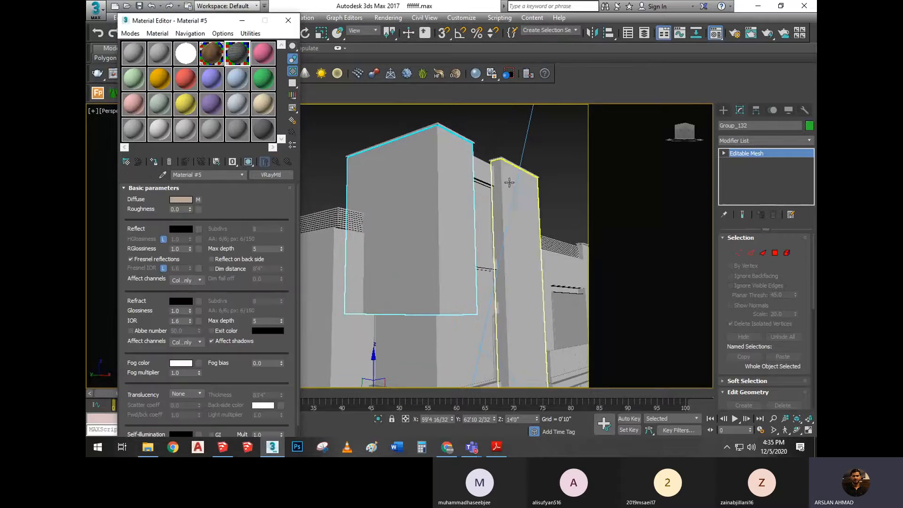
pyautogui.click(153, 161)
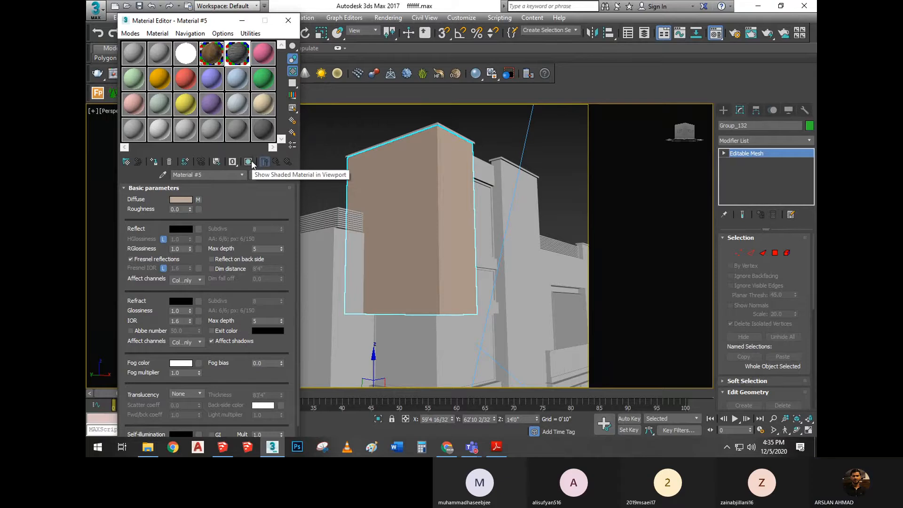
# Show Material #5's shaded texture in the viewport and inspect it on the corner wall from several distances and angles
pyautogui.click(248, 162)
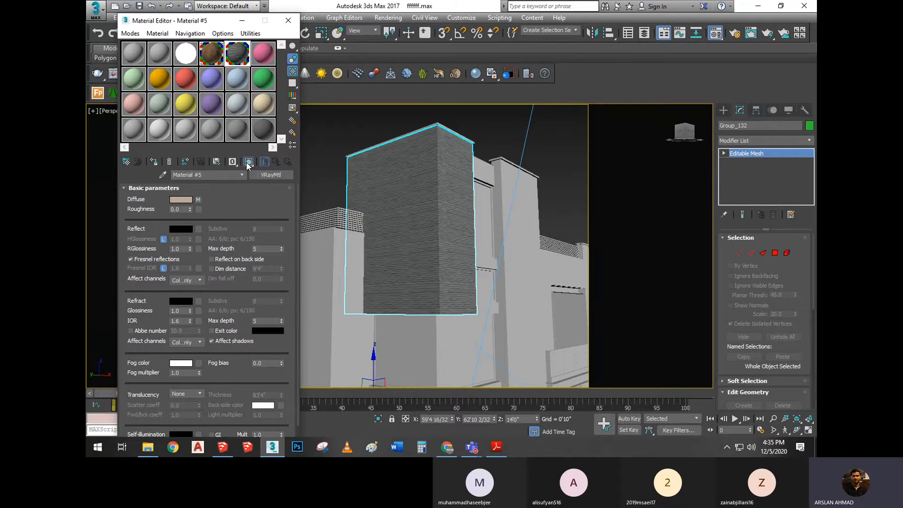
pyautogui.scroll(5, 451, 188)
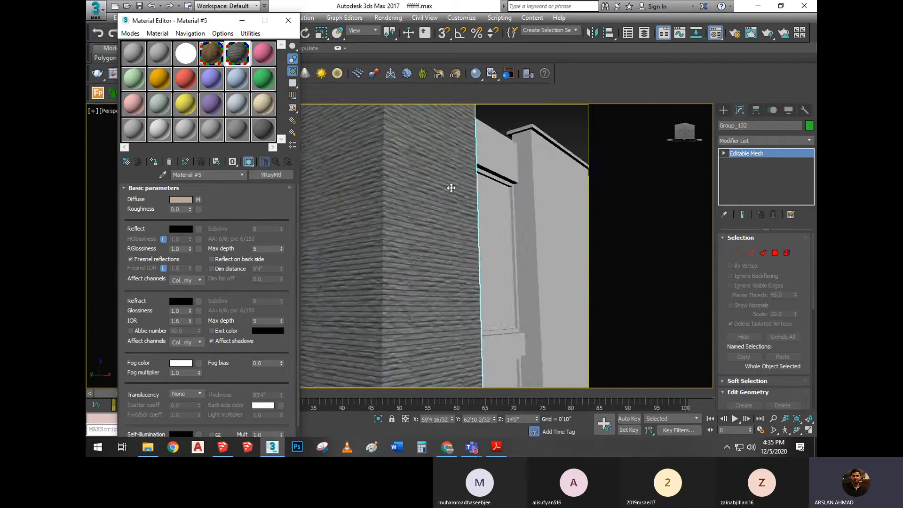
pyautogui.scroll(-5, 437, 187)
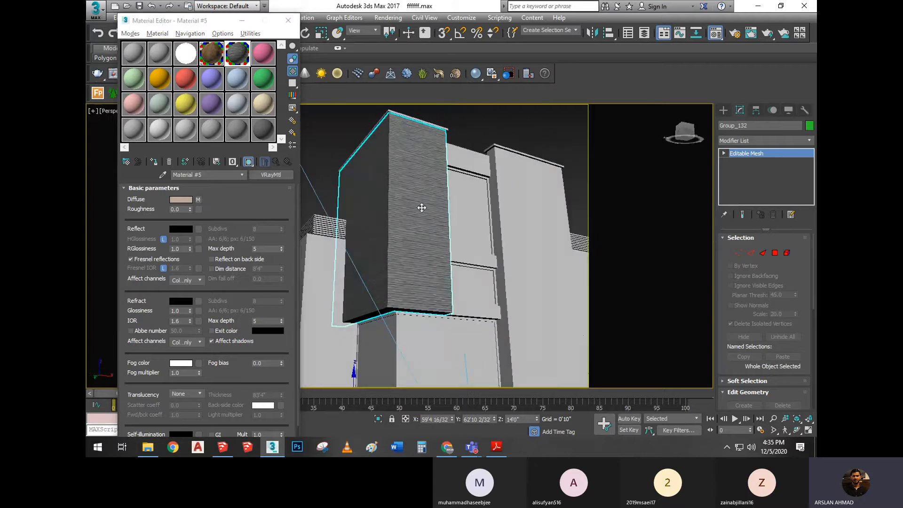
pyautogui.scroll(4, 418, 207)
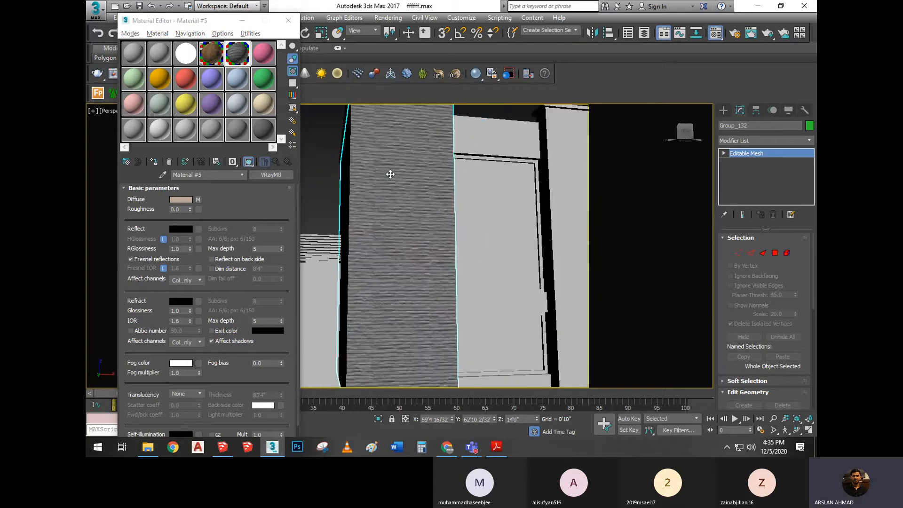
pyautogui.scroll(-4, 390, 174)
pyautogui.keyDown('alt'); pyautogui.moveTo(389, 181); pyautogui.dragTo(425, 173, button='middle'); pyautogui.keyUp('alt')
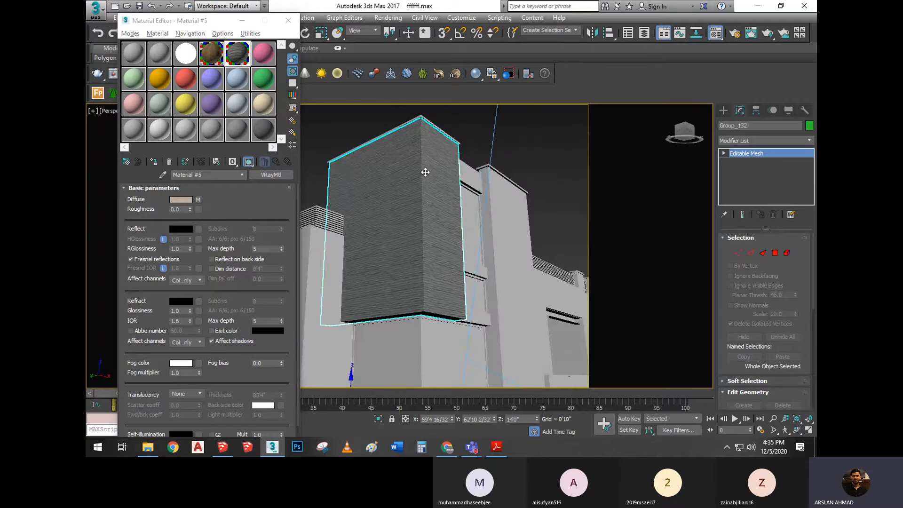
pyautogui.scroll(2, 425, 172)
pyautogui.scroll(-5, 409, 157)
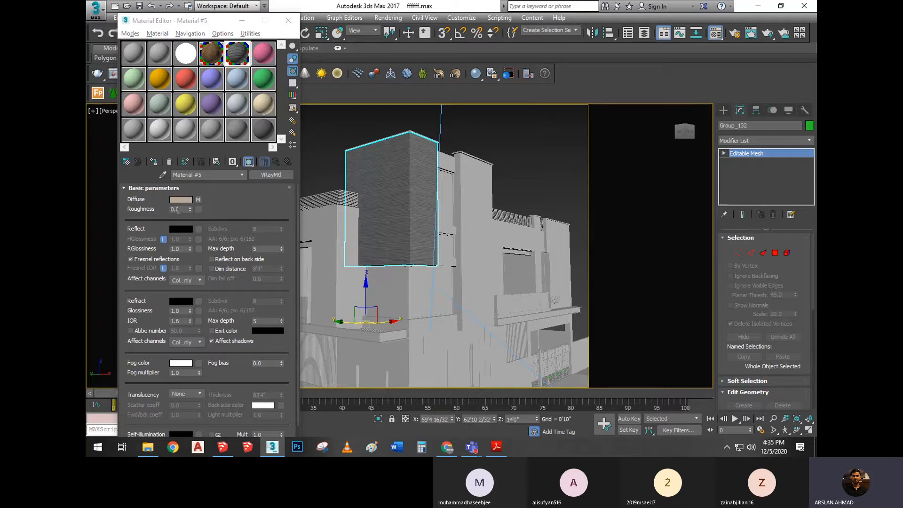
# Review Material #5's diffuse bitmap settings and its Basic parameters, BRDF, Options, Maps and mental ray Connection sections, leaving the sections collapsed
pyautogui.click(197, 200)
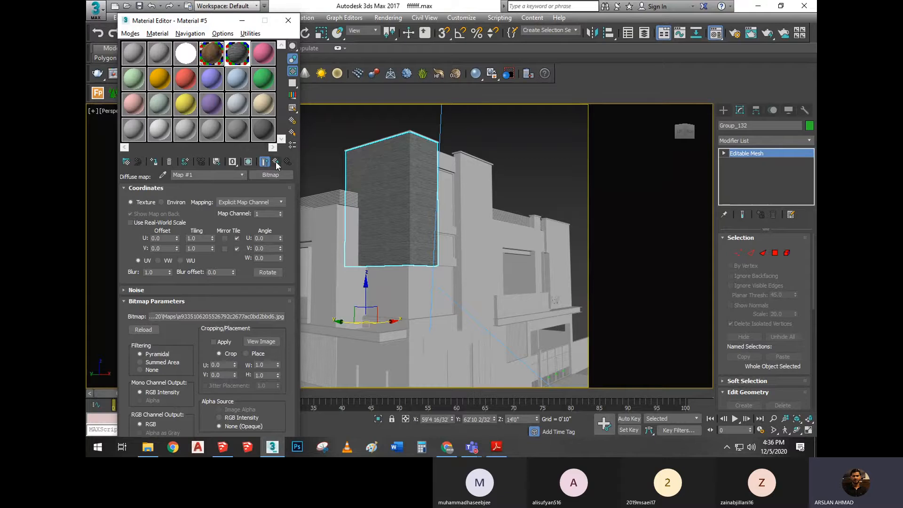
pyautogui.click(275, 161)
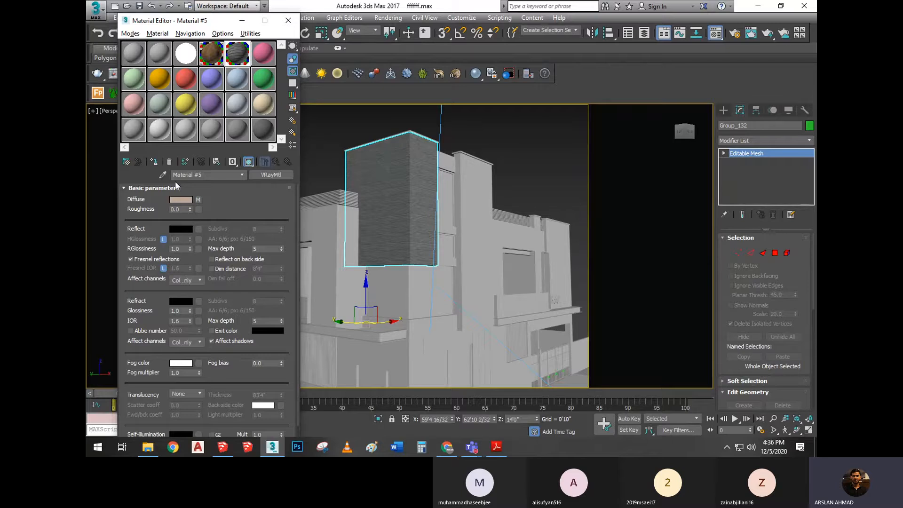
pyautogui.click(152, 189)
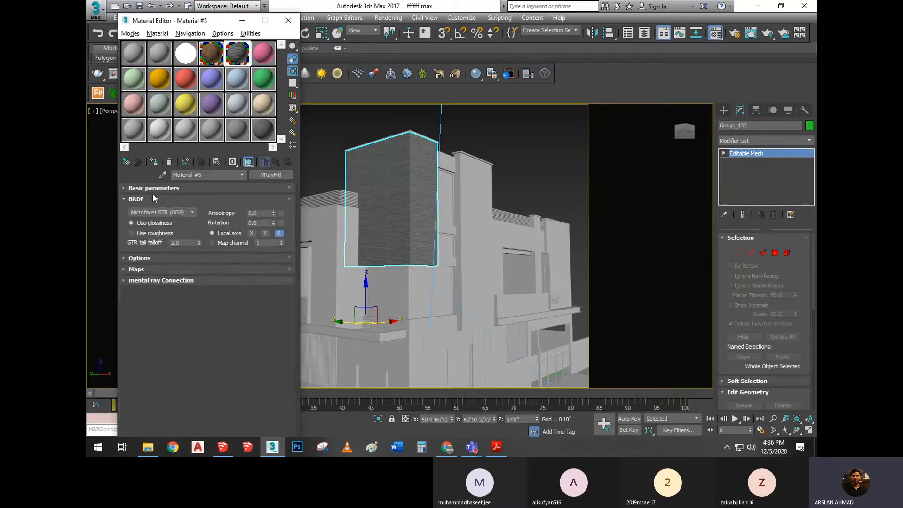
pyautogui.click(152, 199)
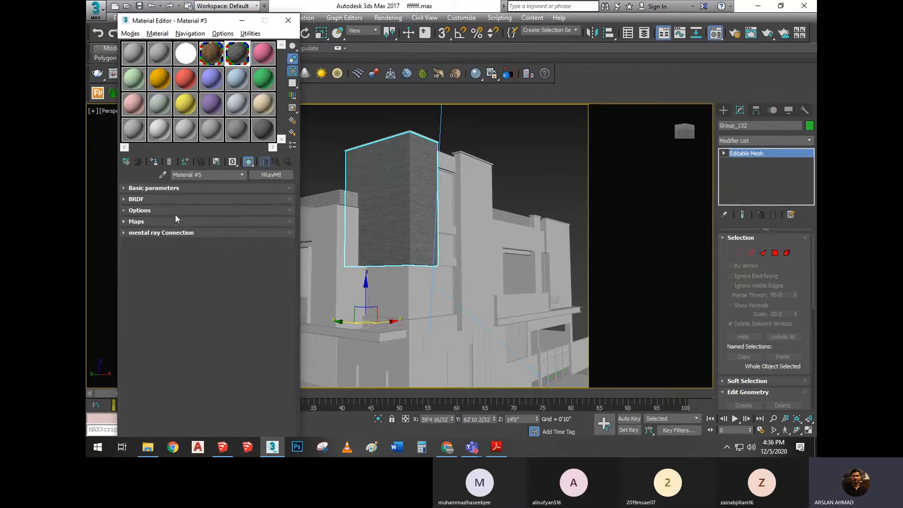
pyautogui.click(157, 188)
pyautogui.click(157, 188)
pyautogui.click(146, 199)
pyautogui.click(146, 199)
pyautogui.click(146, 211)
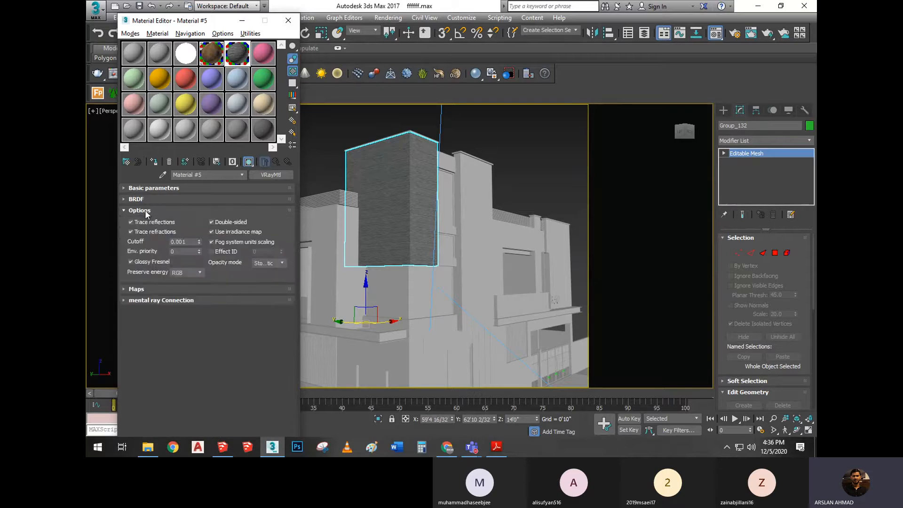
pyautogui.click(146, 211)
pyautogui.click(145, 220)
pyautogui.click(145, 220)
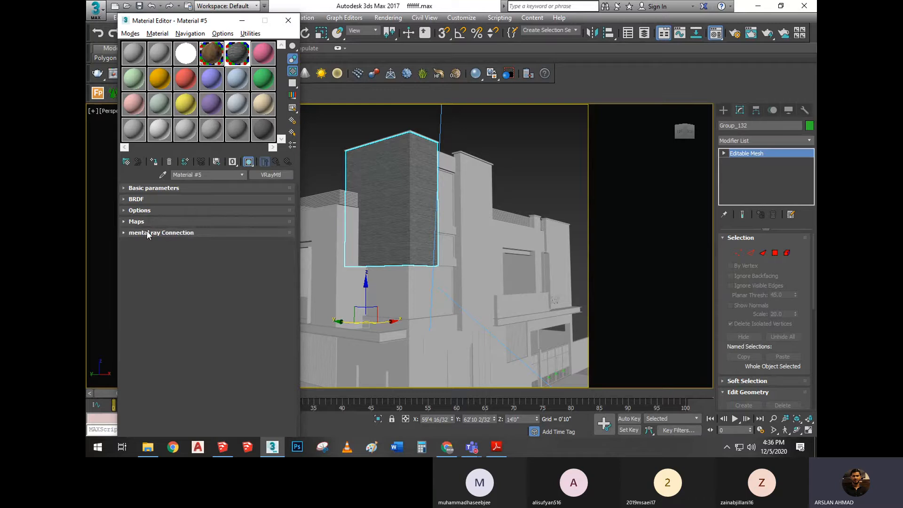
pyautogui.click(177, 234)
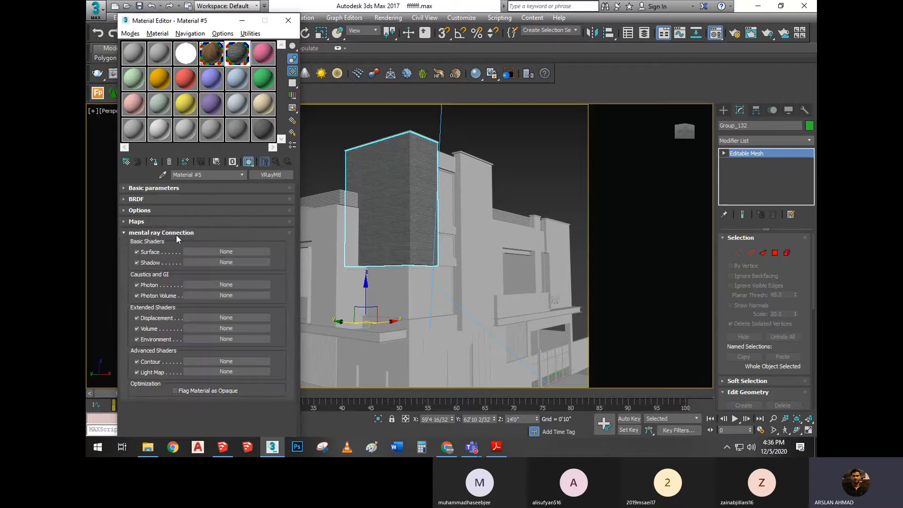
pyautogui.click(176, 234)
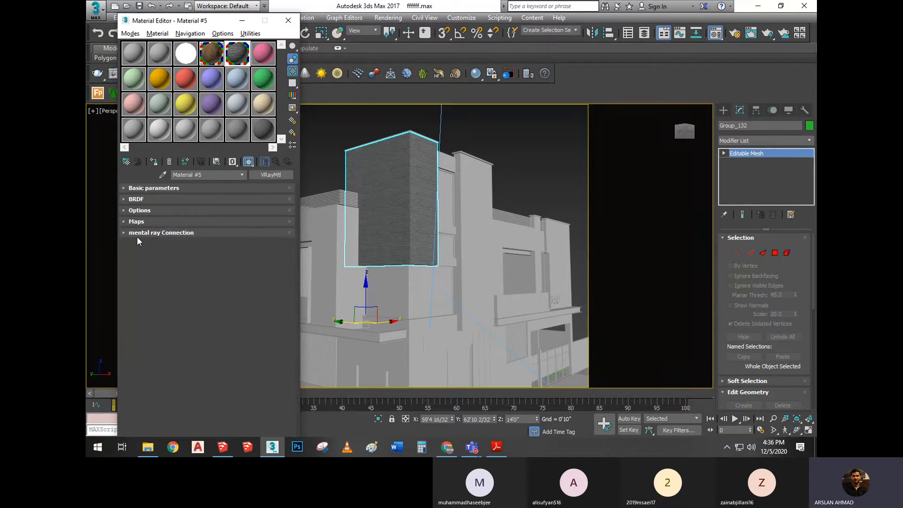
# Compare Material #26's enlarged sample without and with the coloured checker background, leave the background on, and collapse the material's Params section
pyautogui.doubleClick(186, 53)
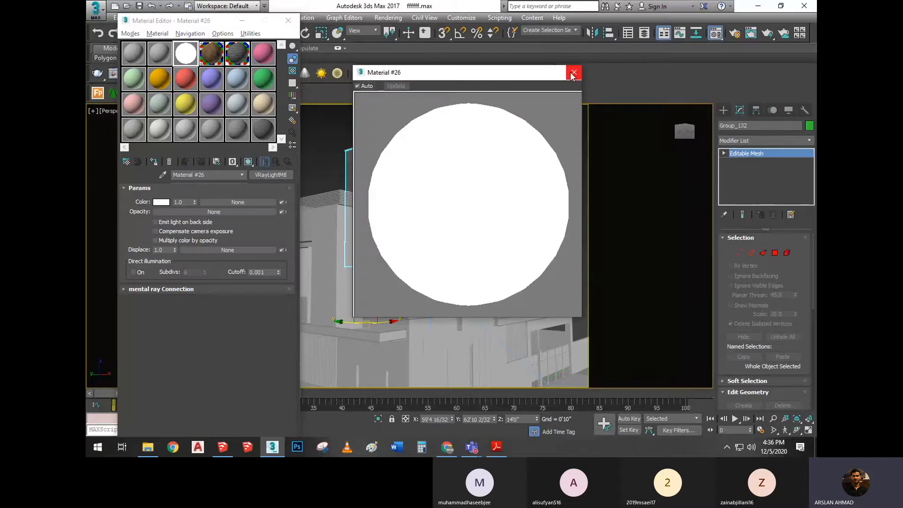
pyautogui.click(576, 70)
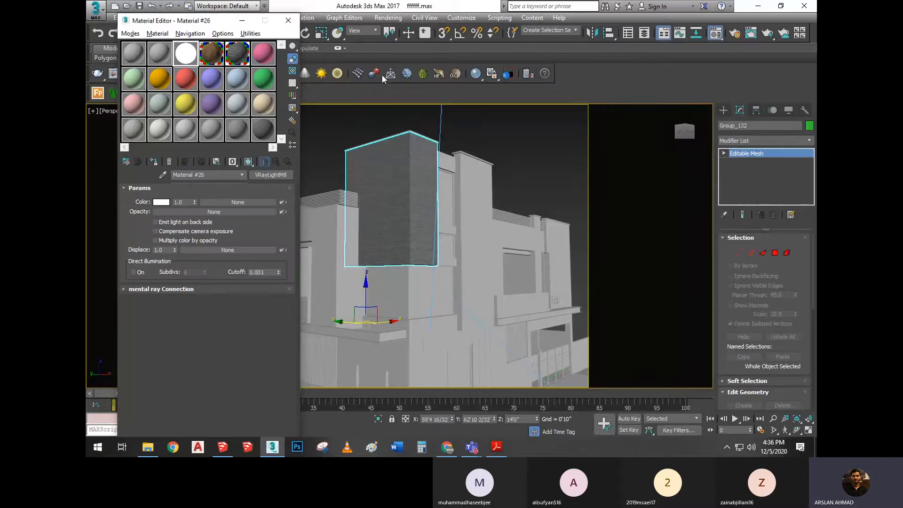
pyautogui.doubleClick(188, 61)
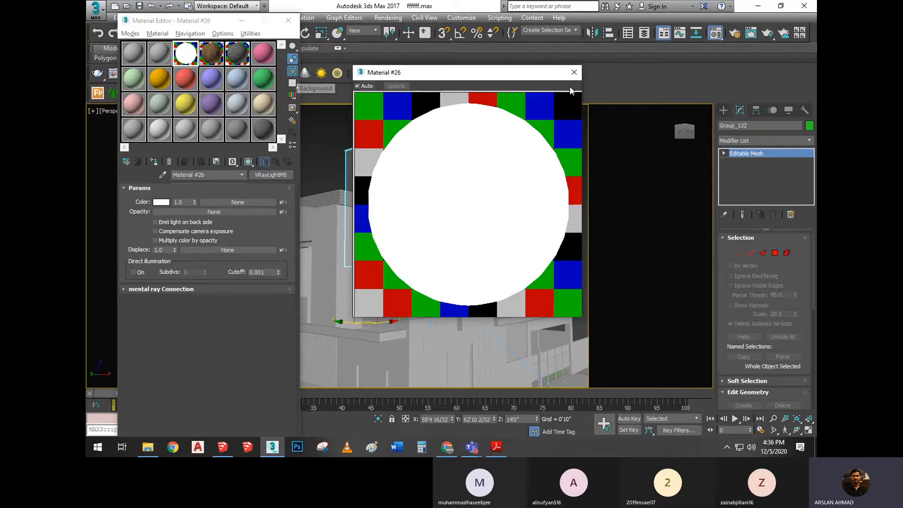
pyautogui.click(574, 72)
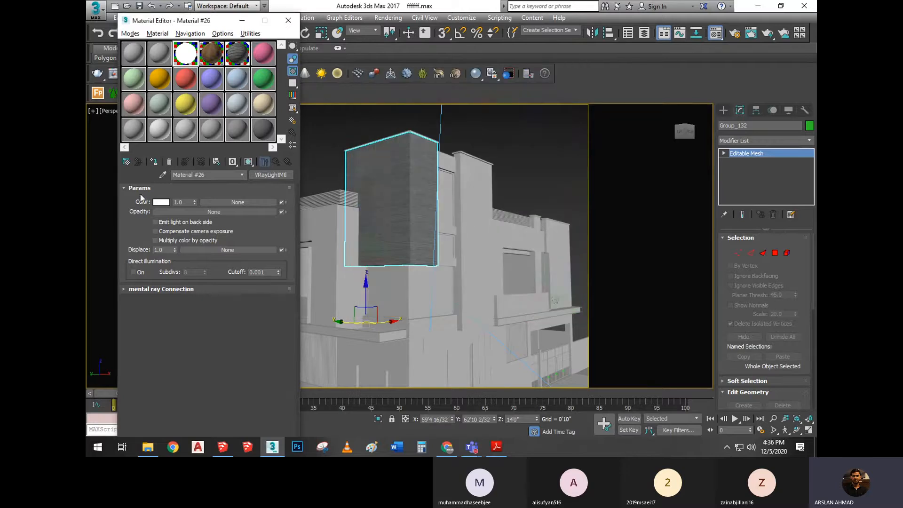
pyautogui.click(141, 188)
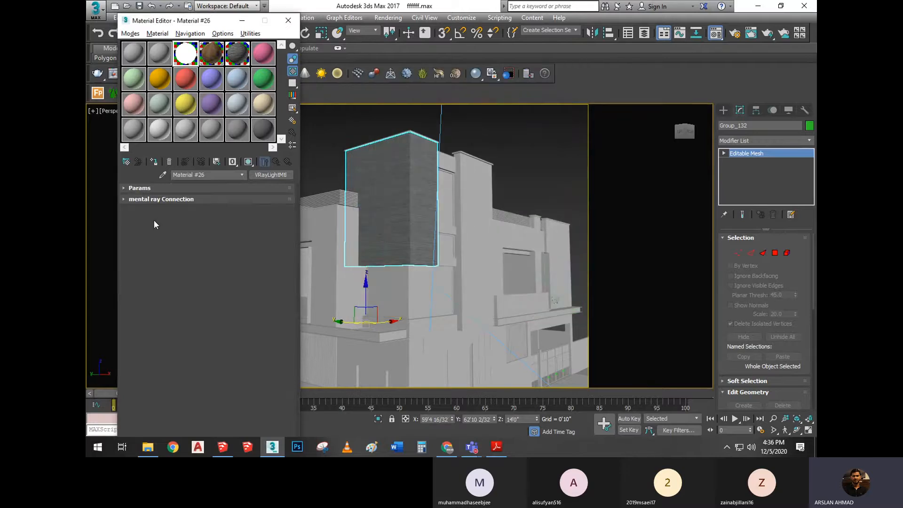
# Expand Material #26's Params section, and replace the red Material #9 in its sample slot with a VRayHDRI map
pyautogui.click(125, 188)
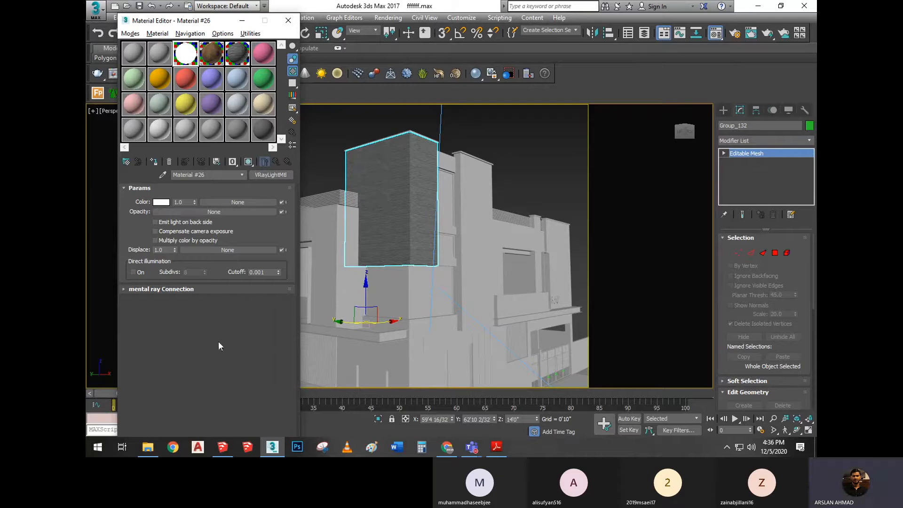
pyautogui.click(187, 85)
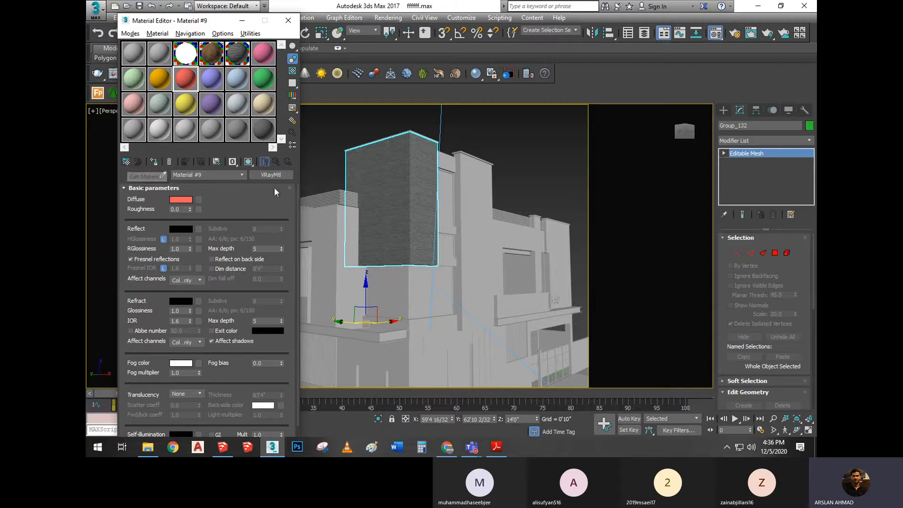
pyautogui.click(126, 163)
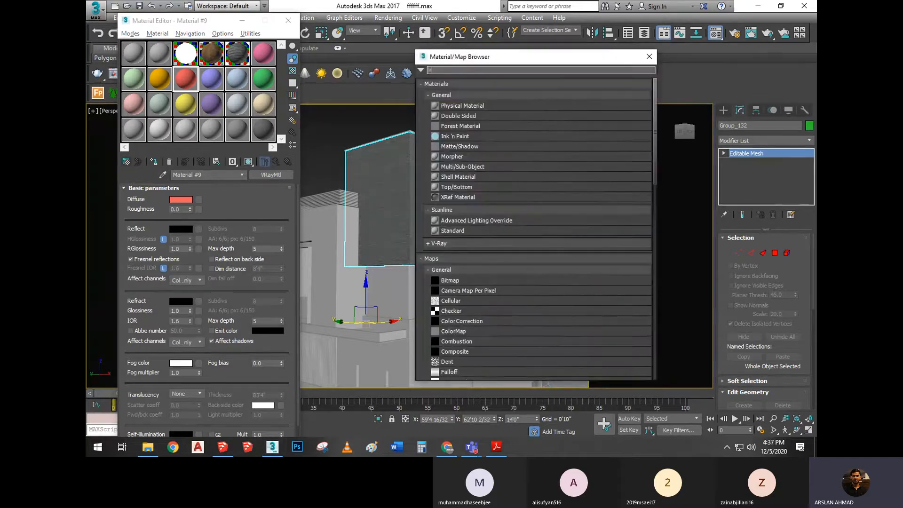
pyautogui.write('vrayh')
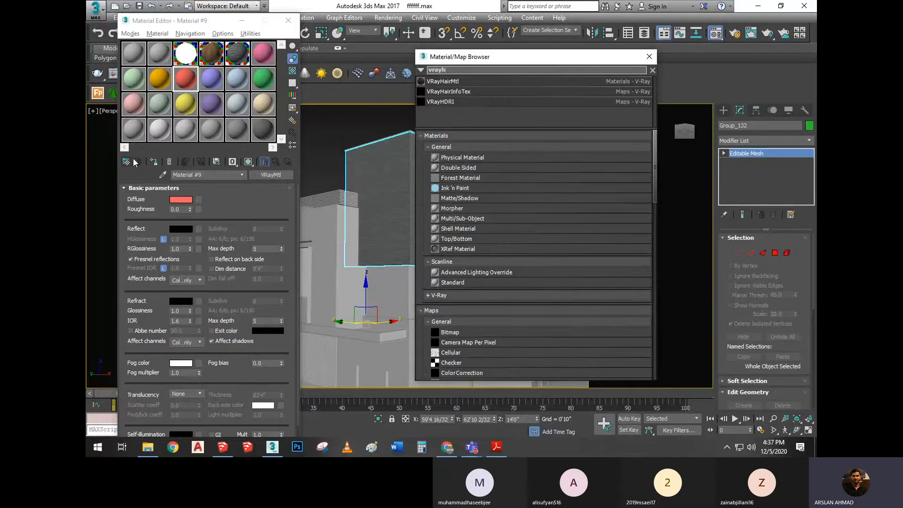
pyautogui.doubleClick(441, 101)
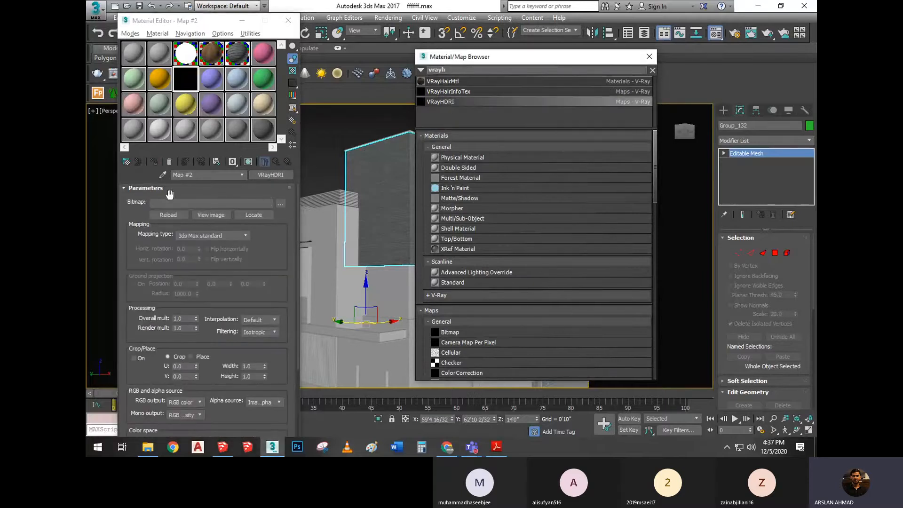
# Collapse the VRayHDRI map's Parameters, Time and Coordinates sections and close the Material/Map Browser
pyautogui.click(140, 189)
pyautogui.click(148, 199)
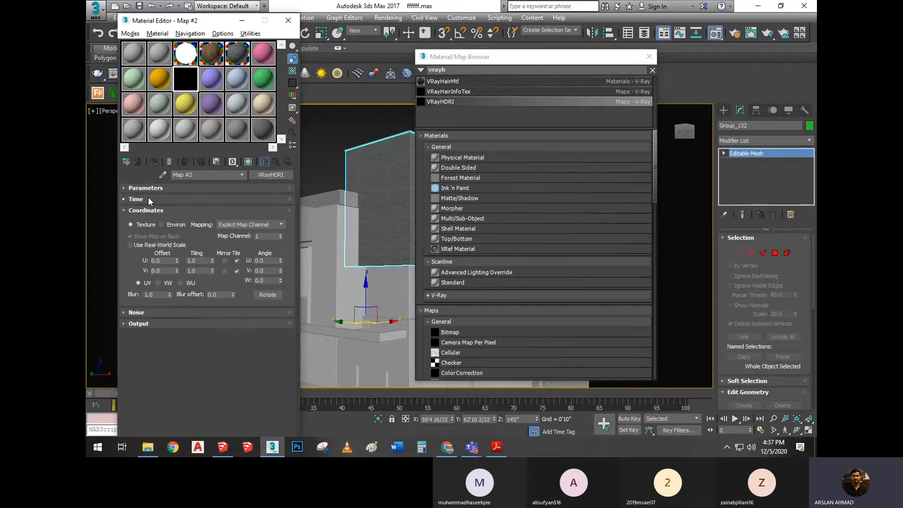
pyautogui.click(147, 211)
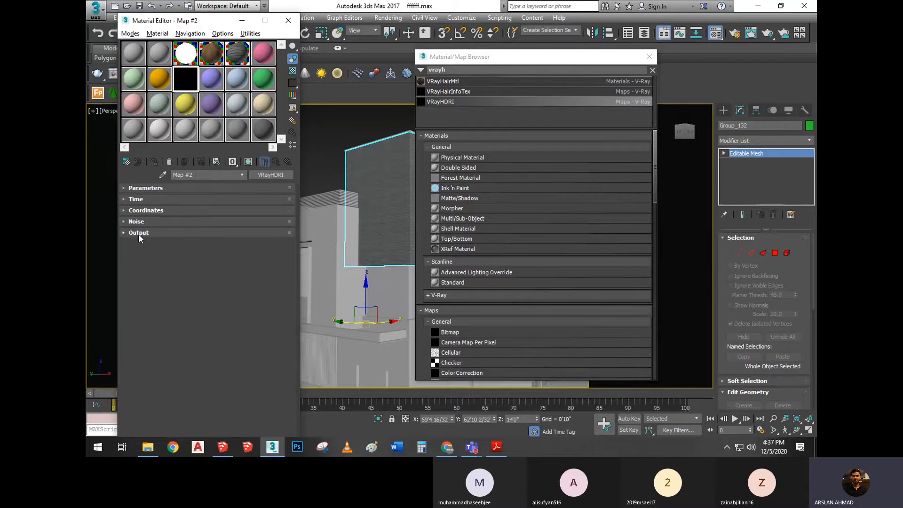
pyautogui.click(649, 56)
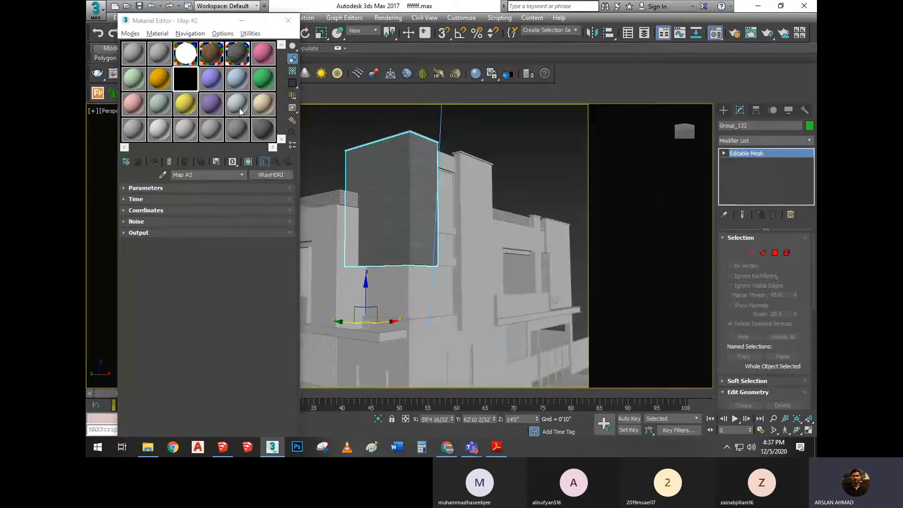
# Copy the light blue Material #11 over the sample slot holding the VRayHDRI map and select the copy
pyautogui.moveTo(209, 78); pyautogui.dragTo(191, 81)
pyautogui.click(190, 80)
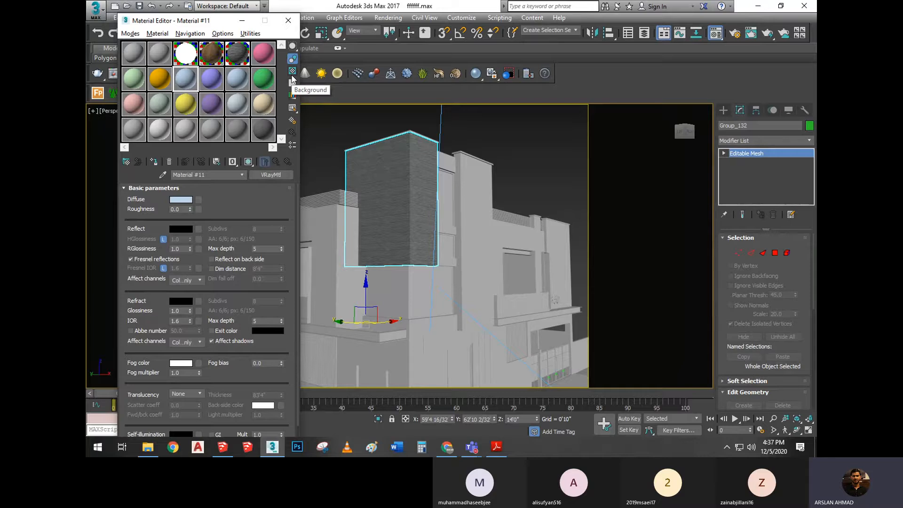
# Compare Material #4's enlarged wood sample with and without the checkered background, leave the background on, and close the preview
pyautogui.click(292, 73)
pyautogui.doubleClick(217, 56)
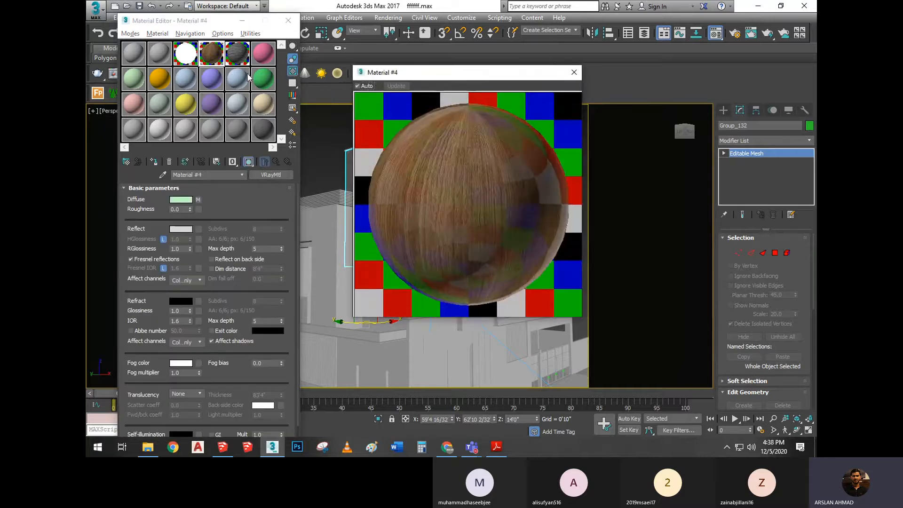
pyautogui.click(292, 72)
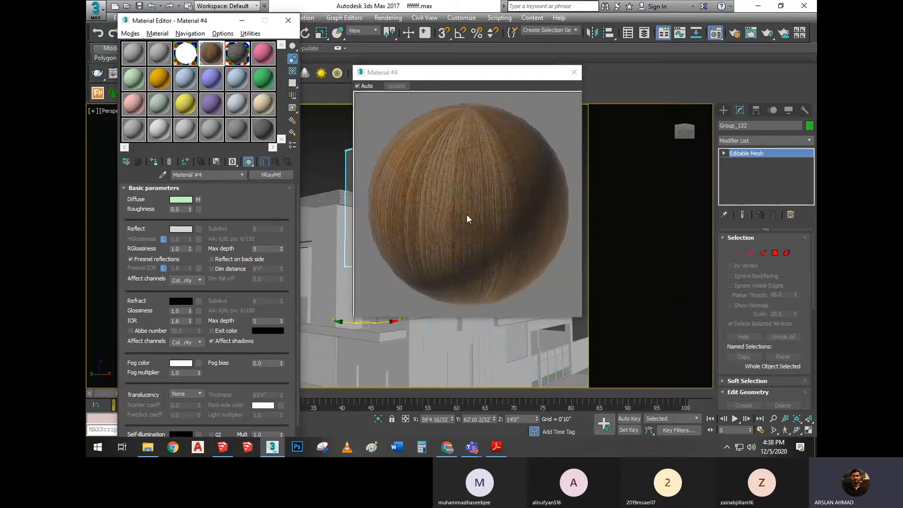
pyautogui.click(293, 71)
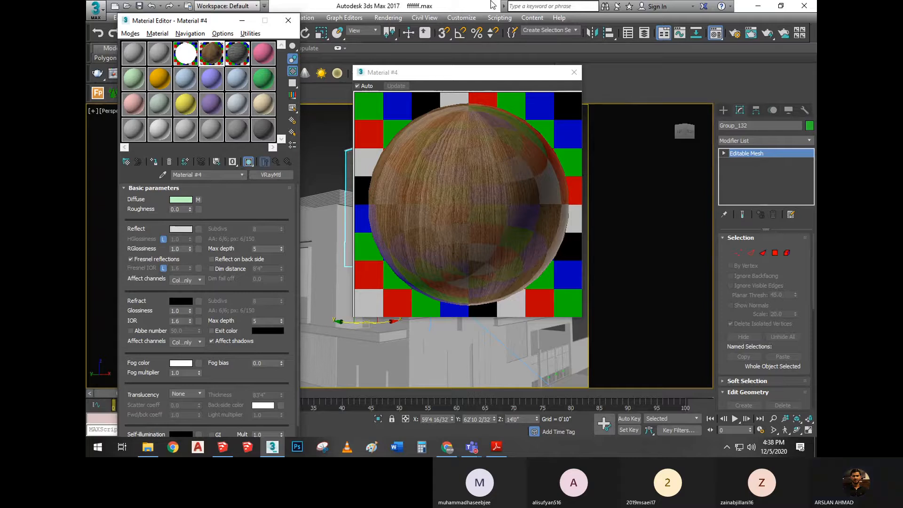
pyautogui.moveTo(516, 21)
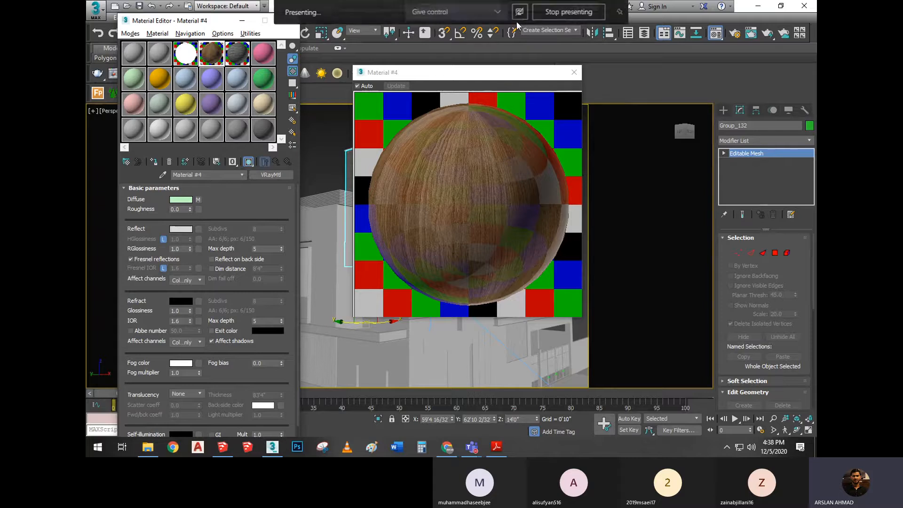
pyautogui.click(573, 72)
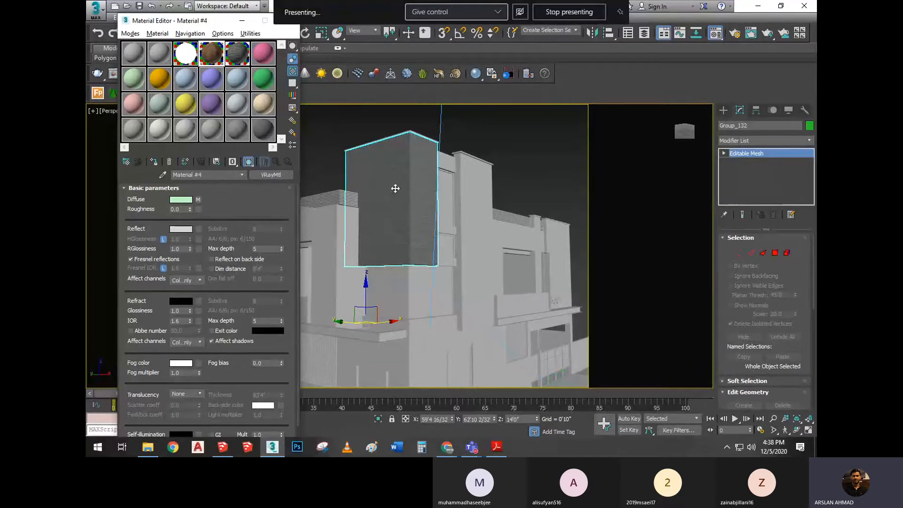
# Switch to the PDF handout and review the basic materials settings and the notes on bitmap materials, grey shades and common maps
pyautogui.scroll(-4, 394, 189)
pyautogui.click(496, 447)
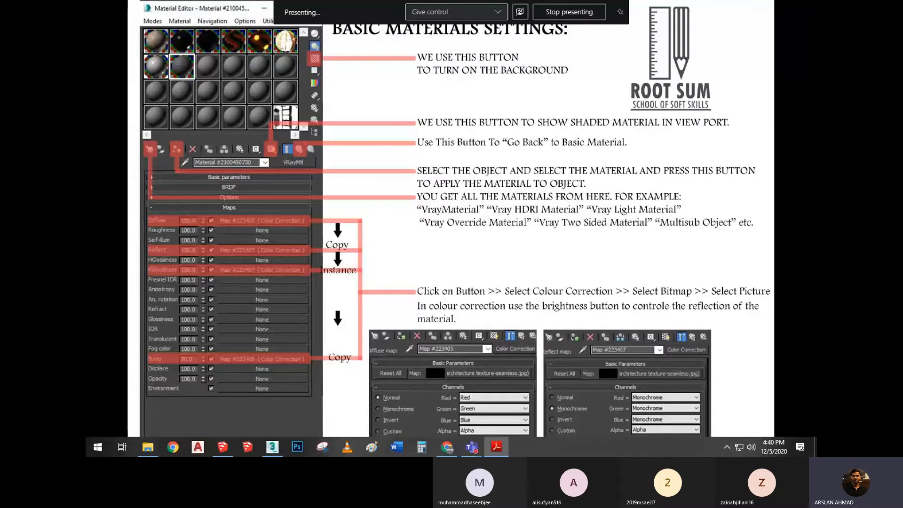
pyautogui.click(346, 271)
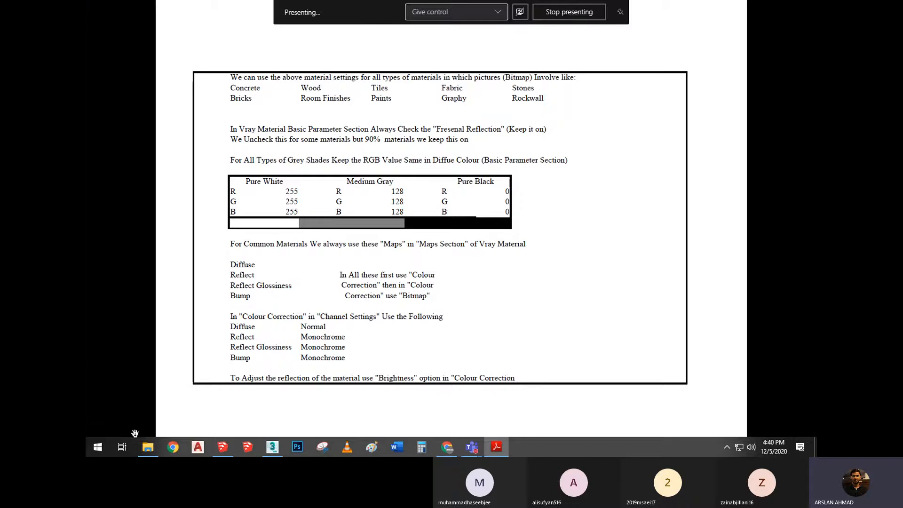
# Open the Maps folder inside PAV-SEP-2020 on Local Disk (D:) in File Explorer
pyautogui.click(151, 447)
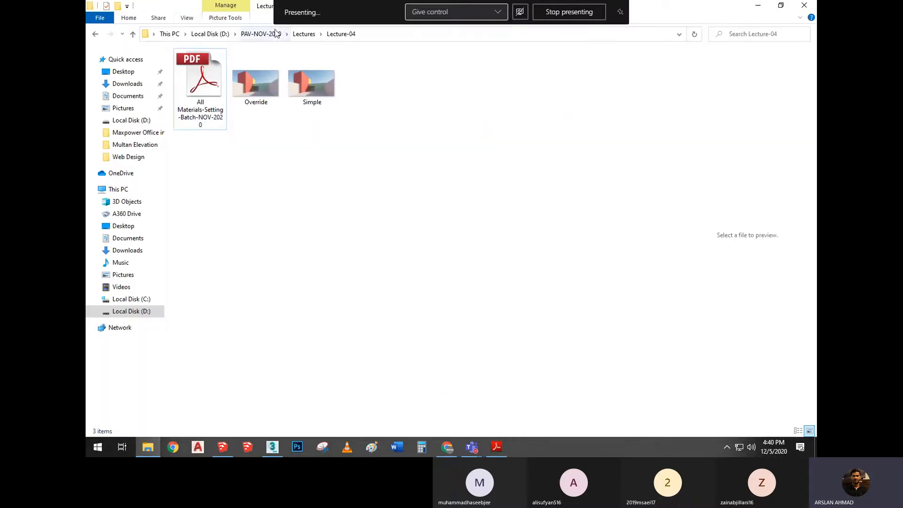
pyautogui.click(297, 30)
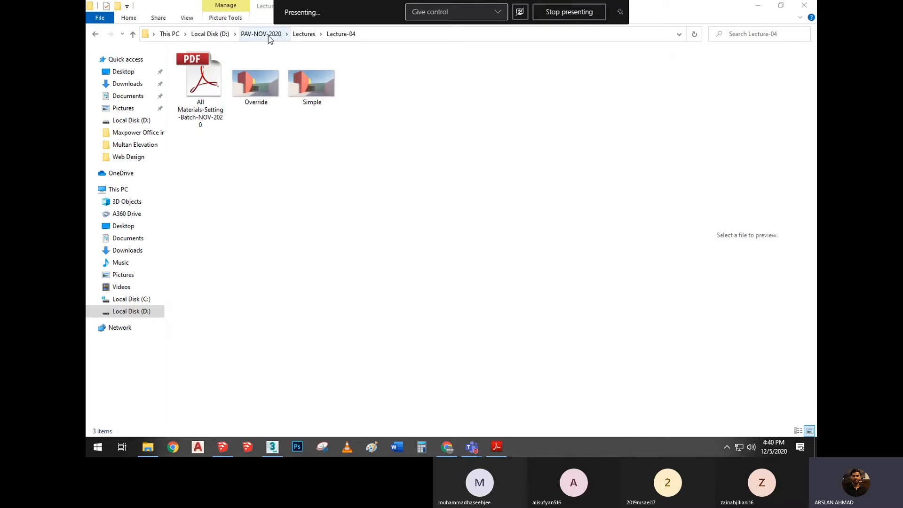
pyautogui.click(225, 36)
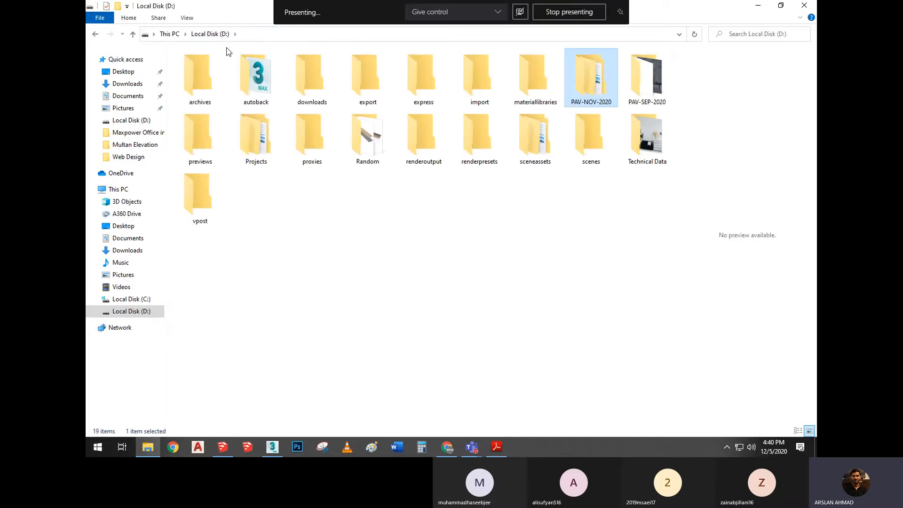
pyautogui.doubleClick(650, 80)
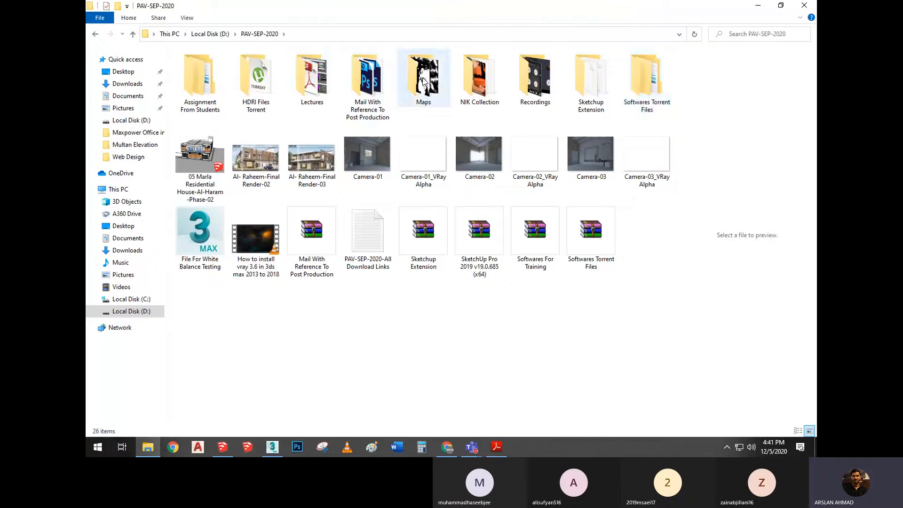
pyautogui.doubleClick(423, 81)
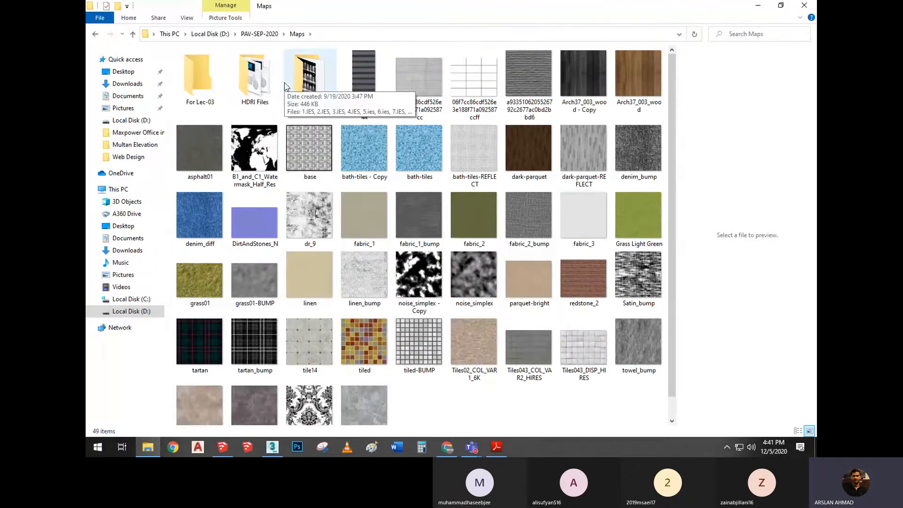
# Open the first texture image in the Maps folder and look through the following textures up to Tiles043_COL_VAR2_HIRES.jpg
pyautogui.doubleClick(371, 78)
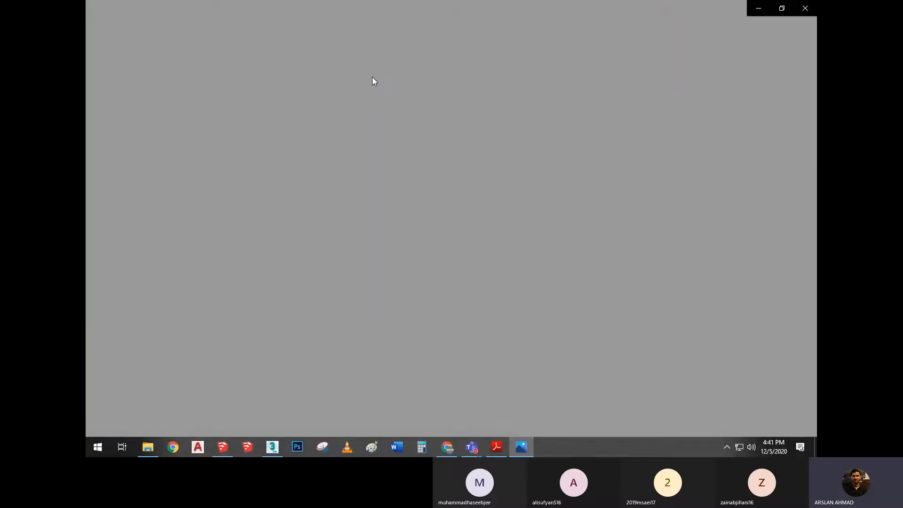
pyautogui.click(808, 209)
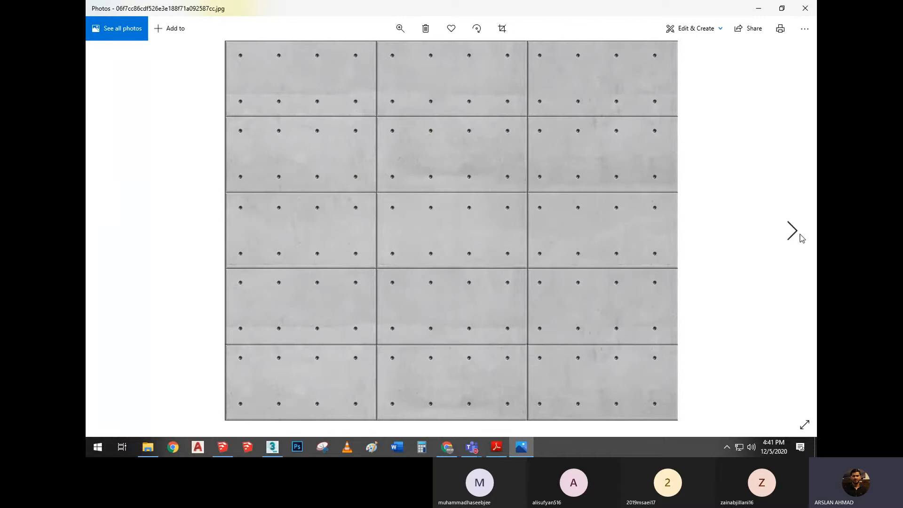
pyautogui.click(802, 237)
pyautogui.click(803, 239)
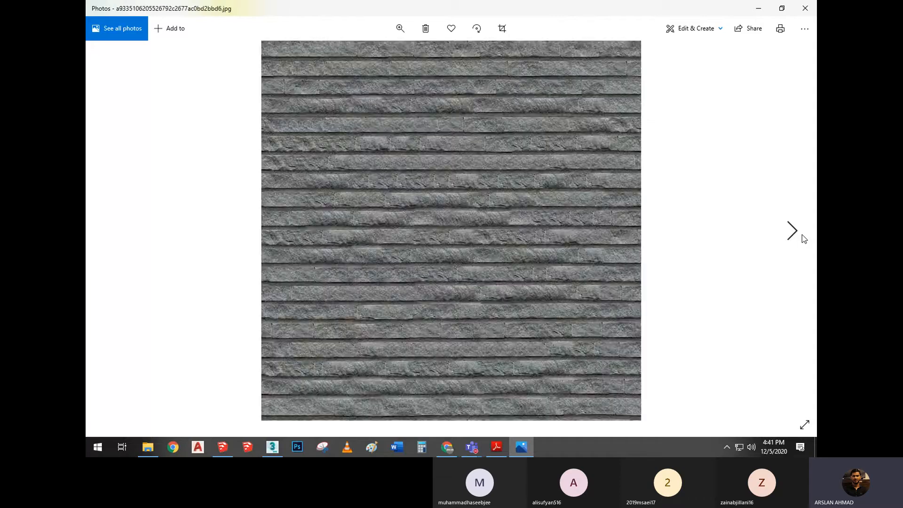
pyautogui.click(803, 239)
pyautogui.click(803, 238)
pyautogui.click(803, 239)
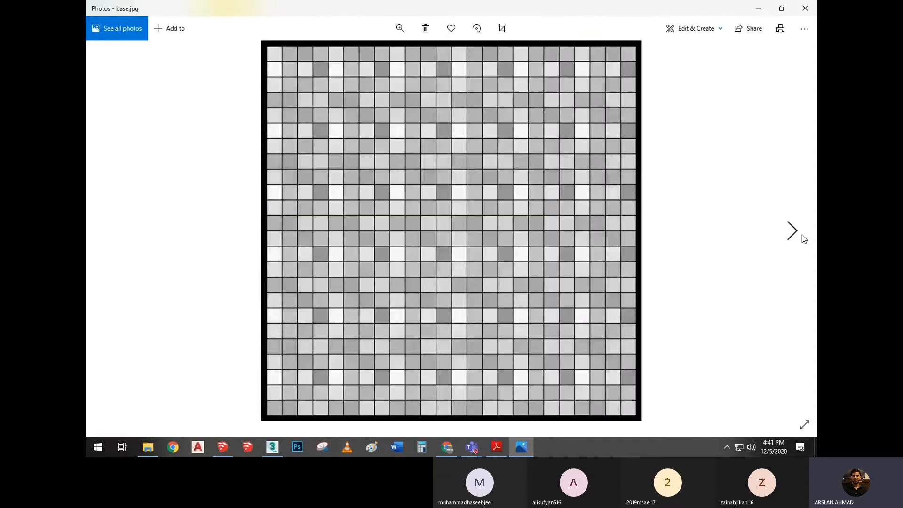
pyautogui.click(803, 238)
pyautogui.click(803, 239)
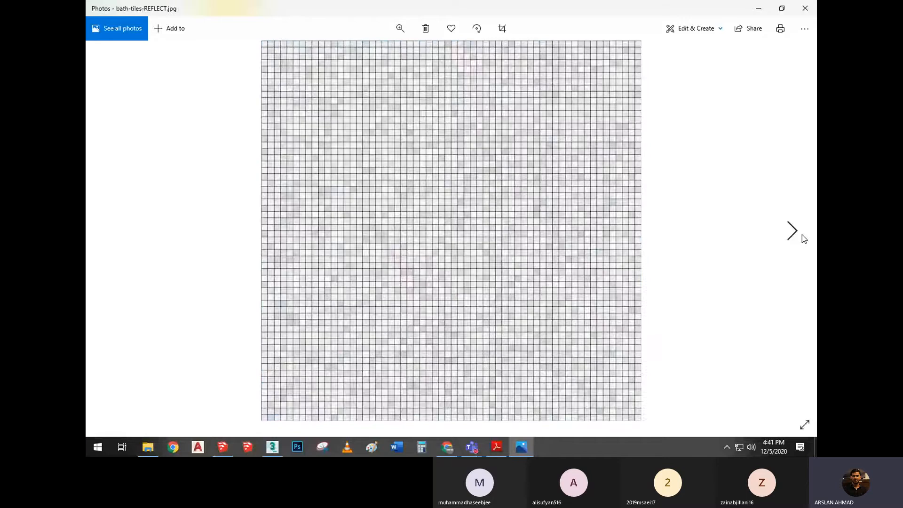
pyautogui.click(803, 238)
pyautogui.click(803, 238)
pyautogui.click(803, 238)
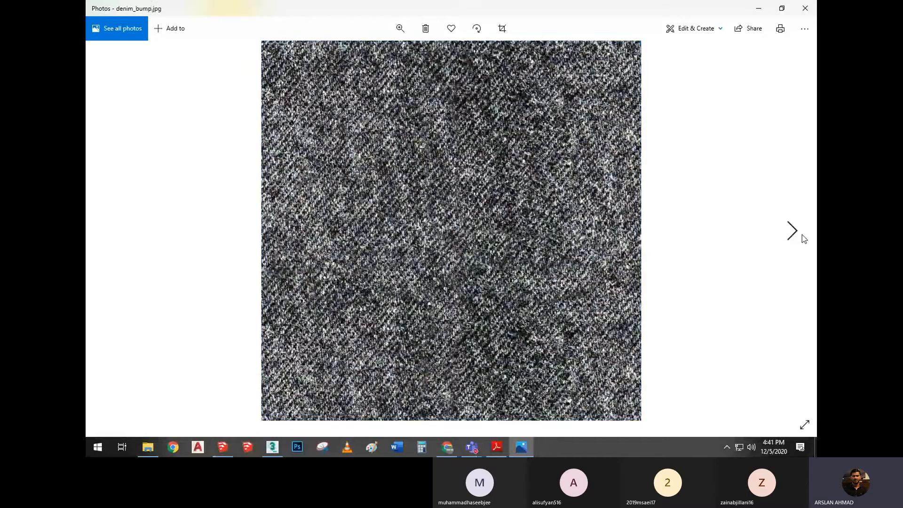
pyautogui.click(803, 239)
pyautogui.click(803, 238)
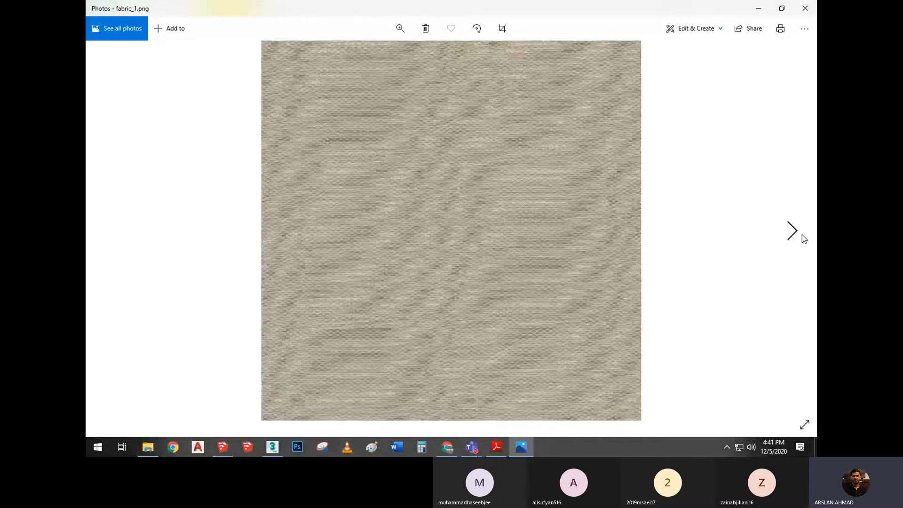
pyautogui.click(803, 239)
pyautogui.click(803, 238)
pyautogui.click(803, 238)
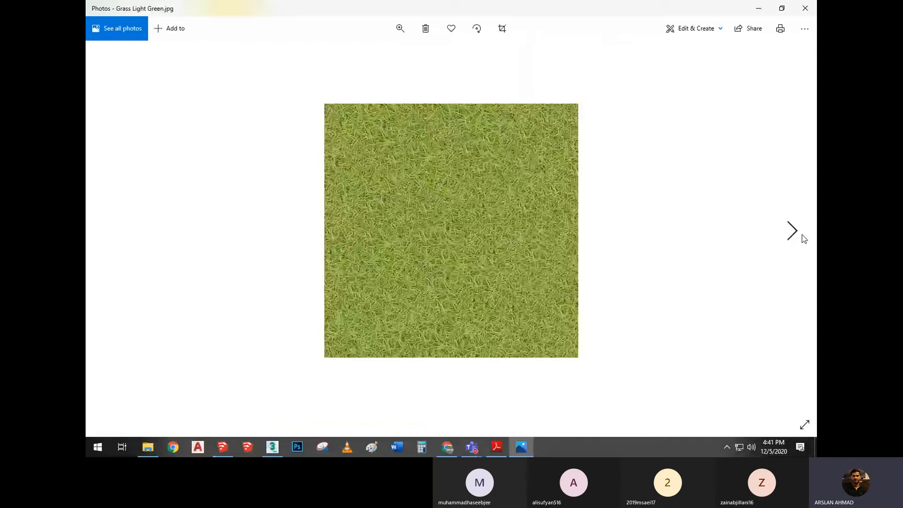
pyautogui.click(803, 238)
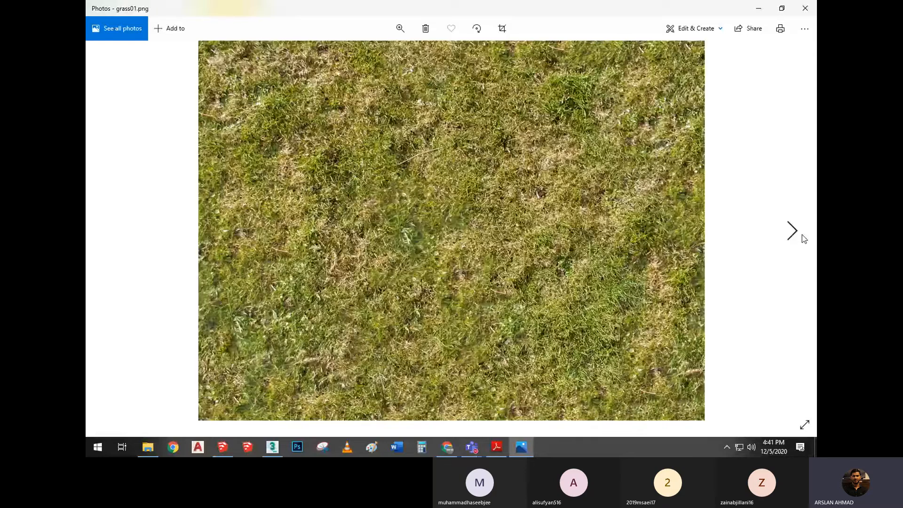
pyautogui.click(803, 238)
pyautogui.click(803, 239)
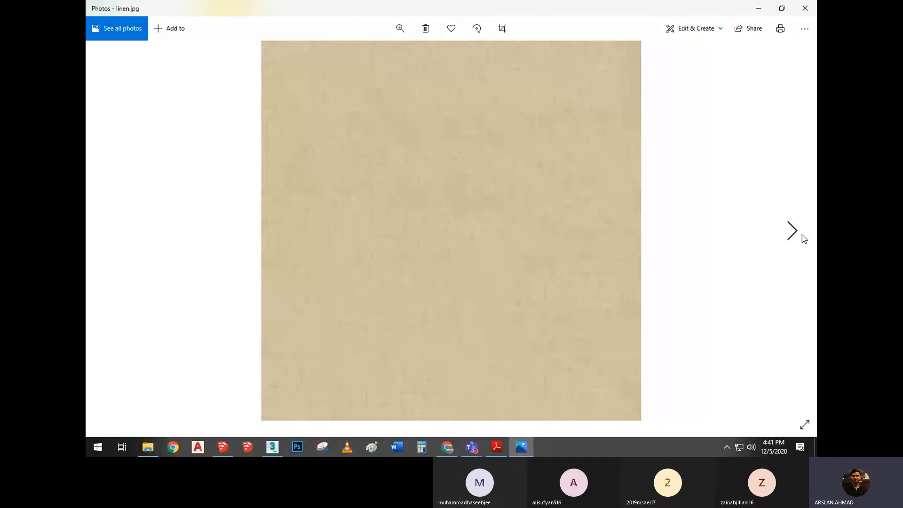
pyautogui.click(803, 239)
pyautogui.click(803, 238)
pyautogui.click(803, 238)
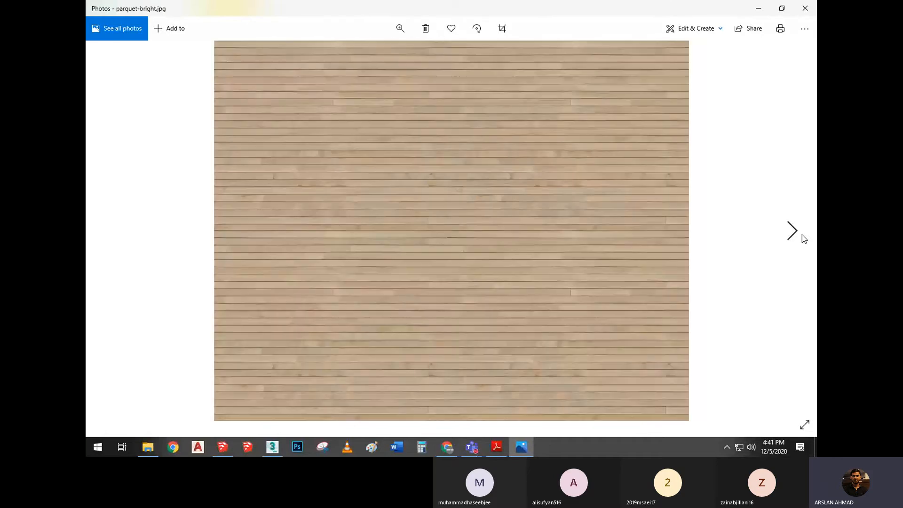
pyautogui.click(803, 238)
pyautogui.click(803, 239)
pyautogui.click(803, 238)
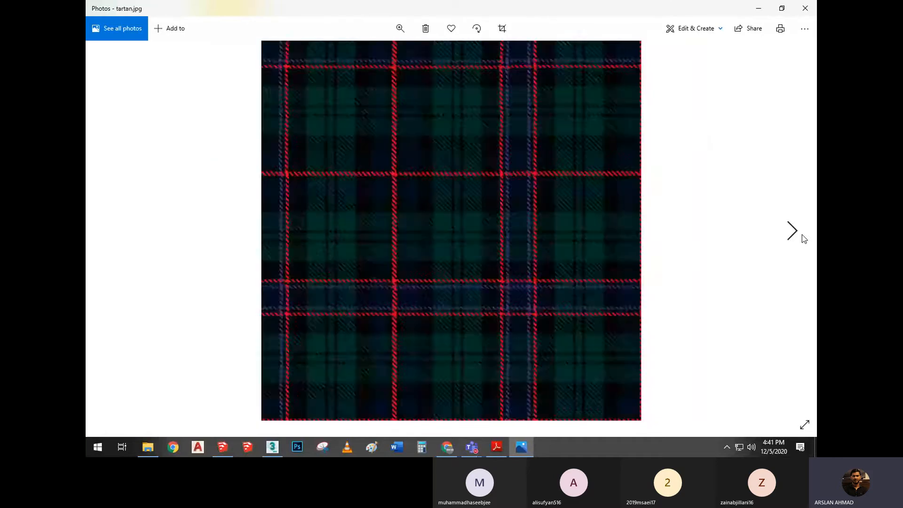
pyautogui.click(803, 238)
pyautogui.click(803, 238)
pyautogui.click(803, 238)
pyautogui.click(803, 239)
pyautogui.click(803, 238)
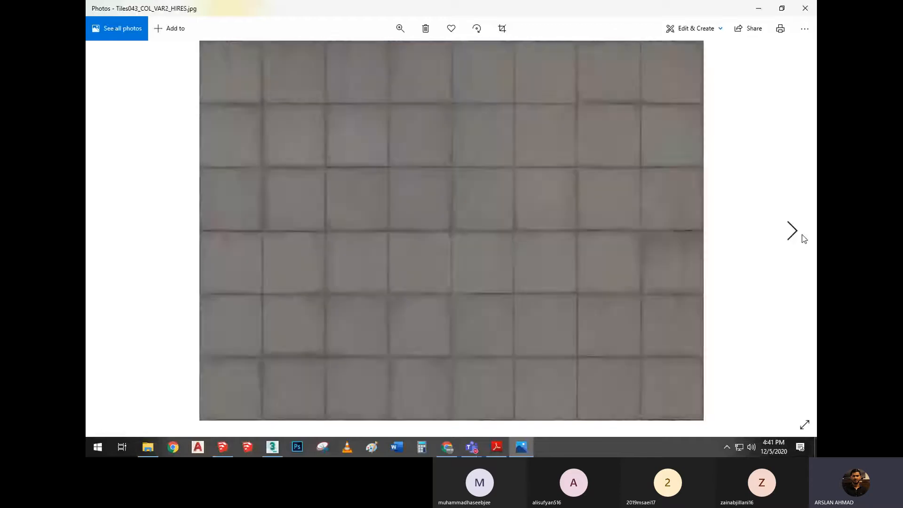
# Compare Tiles043_COL_VAR2_HIRES.jpg with its displacement map Tiles043_DISP_HIRES.jpg, leaving the displacement map displayed
pyautogui.click(805, 236)
pyautogui.click(111, 231)
pyautogui.press('Right')
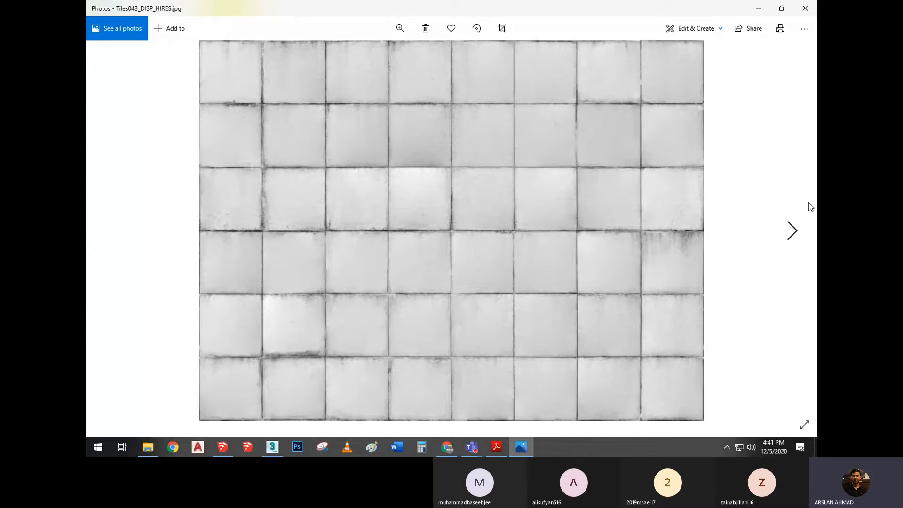
# View the remaining textures up to WM-014_CONCRETE3_1500x1500.jpg, close the image viewer and return to the PDF handout
pyautogui.press('Right')
pyautogui.press('Right')
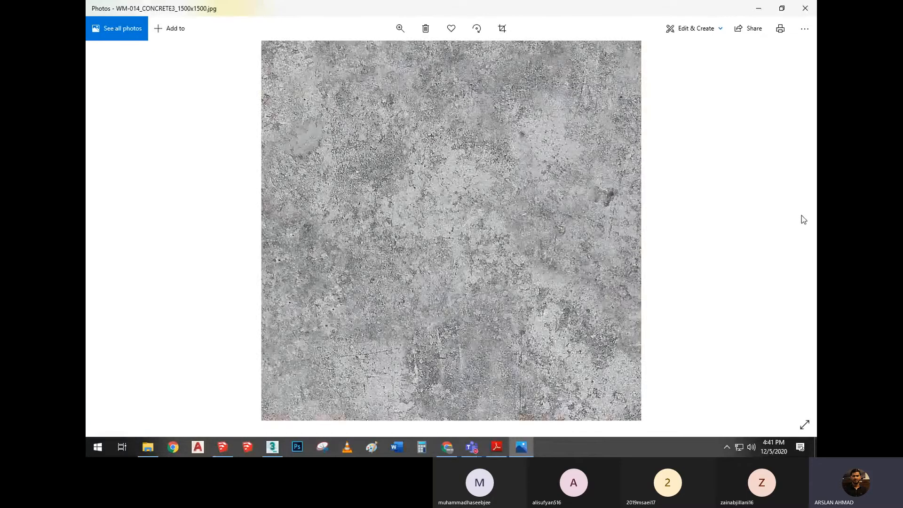
pyautogui.hotkey('alt', 'F4')
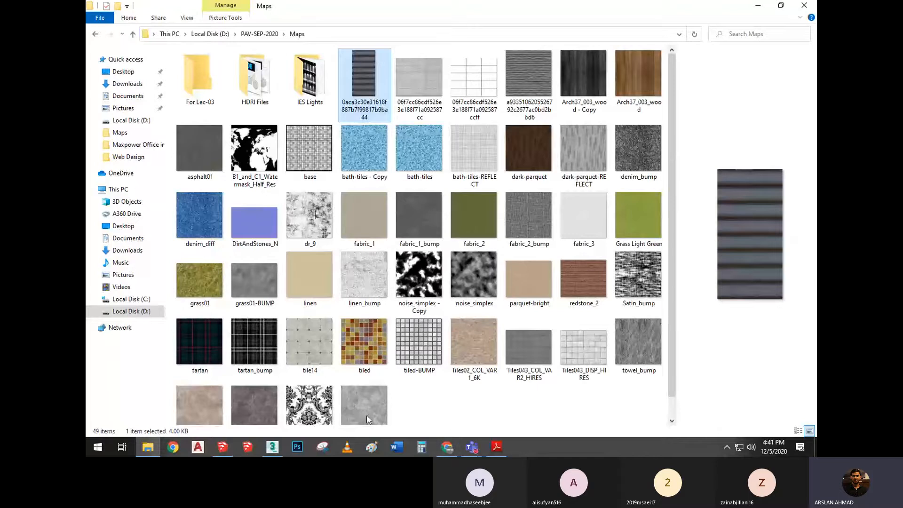
pyautogui.moveTo(273, 446)
pyautogui.click(276, 412)
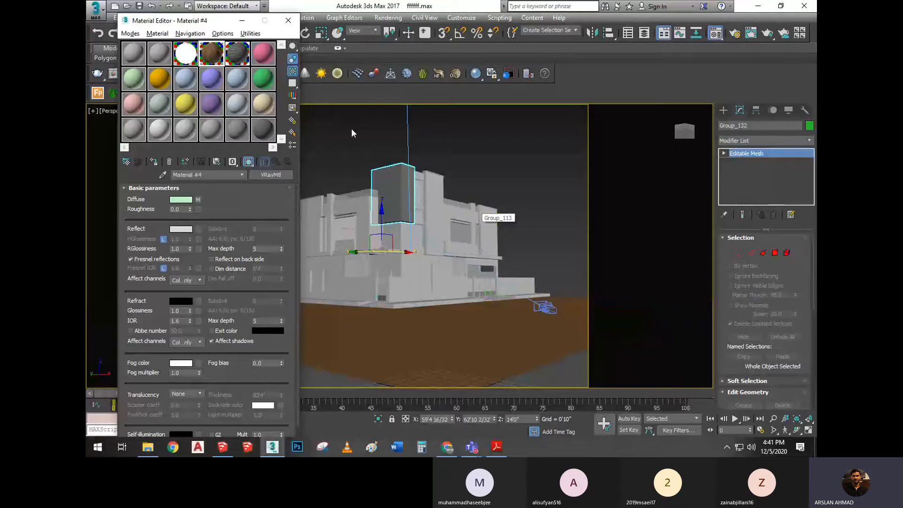
pyautogui.click(497, 447)
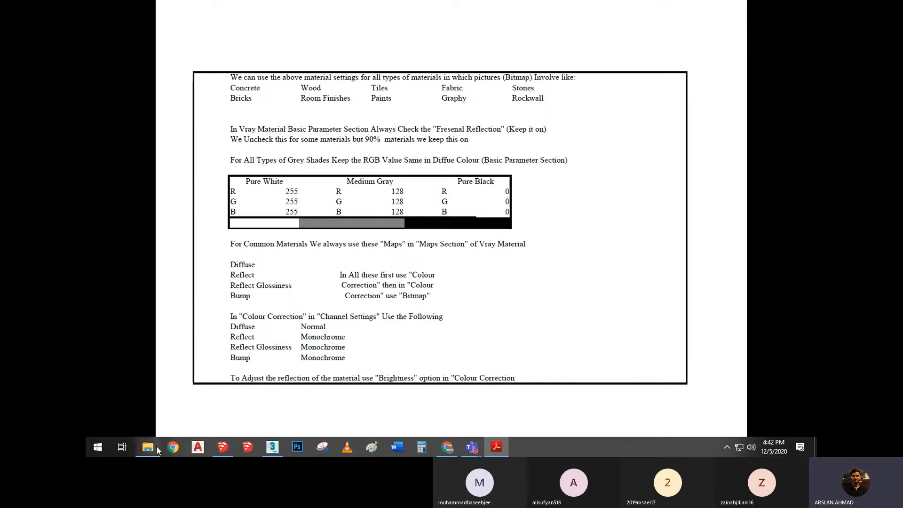
# Switch to Chrome, search Google for "pinterest" and open the Pinterest website
pyautogui.moveTo(441, 449)
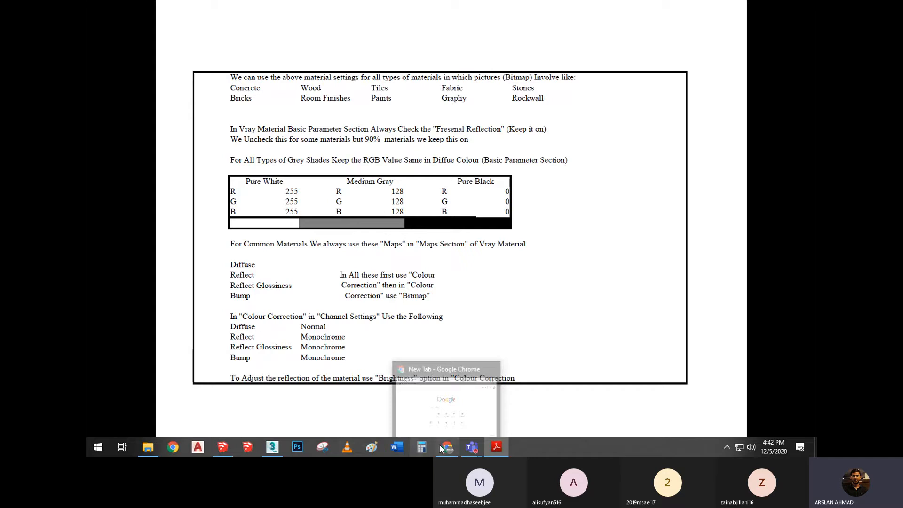
pyautogui.click(465, 384)
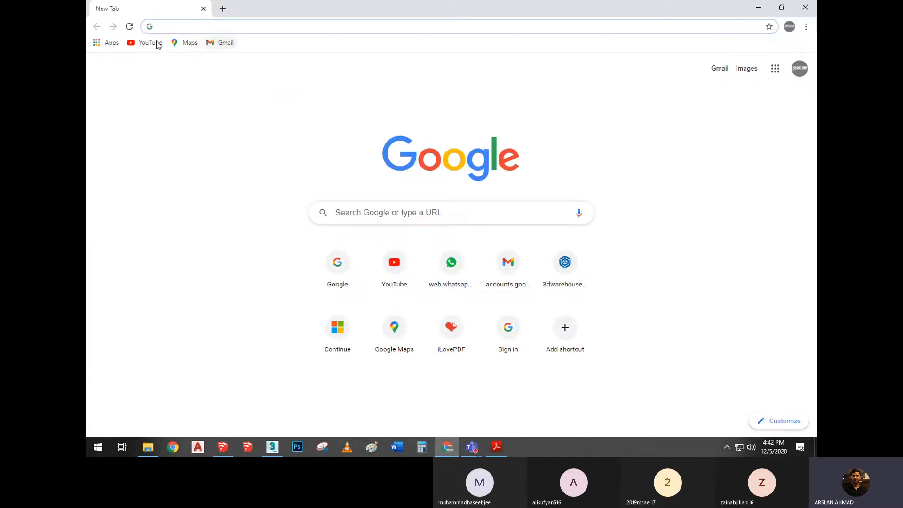
pyautogui.click(353, 273)
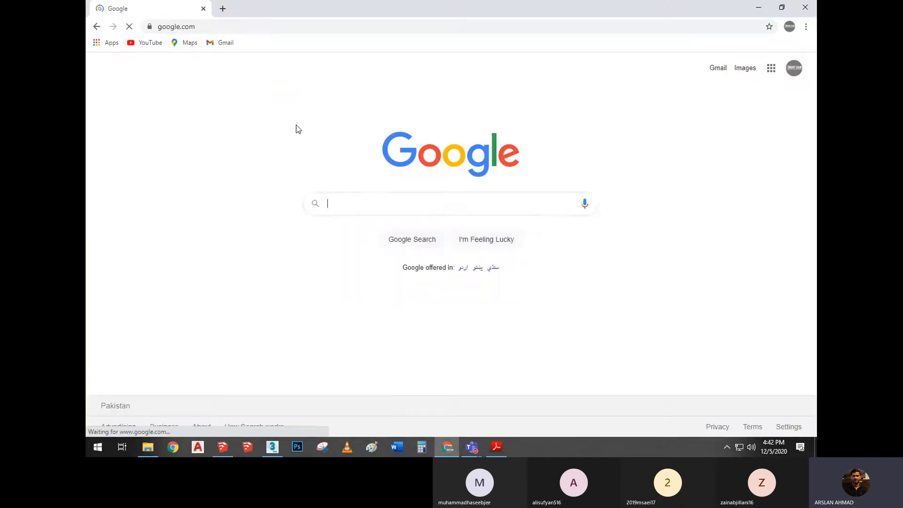
pyautogui.write('pinterest')
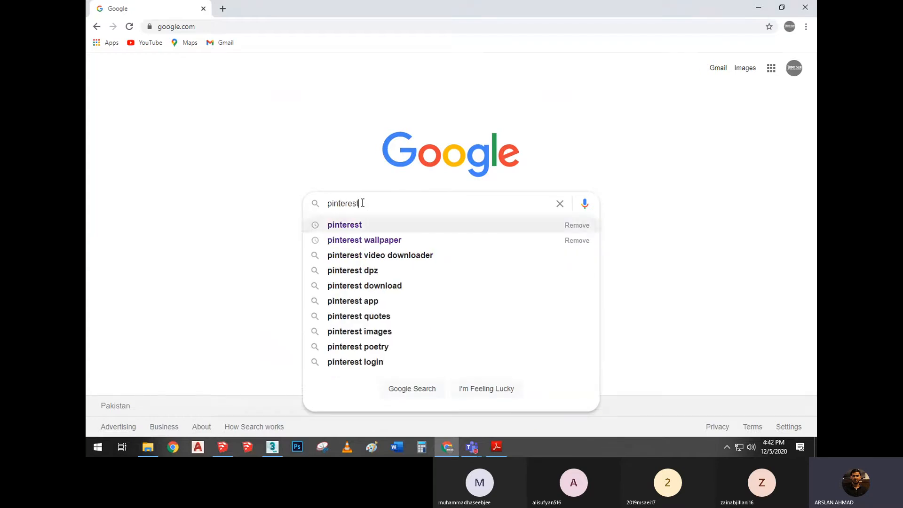
pyautogui.press('Return')
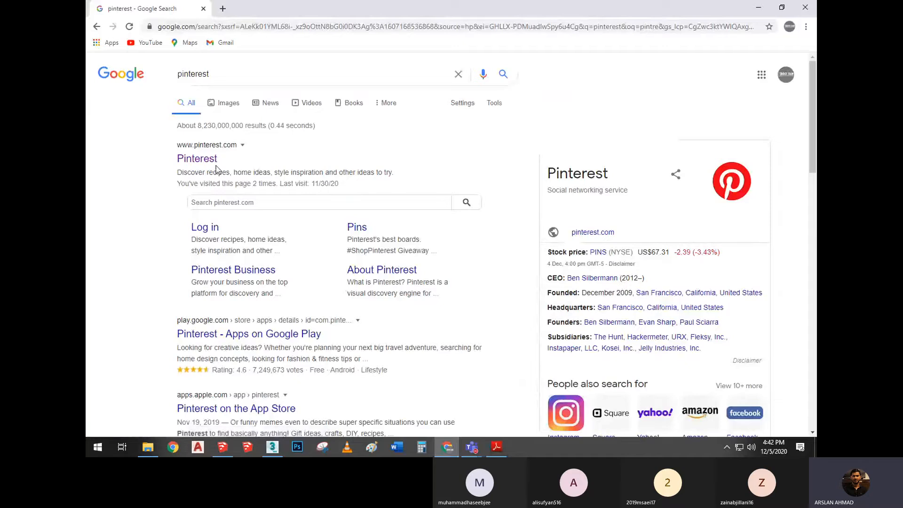
pyautogui.click(211, 161)
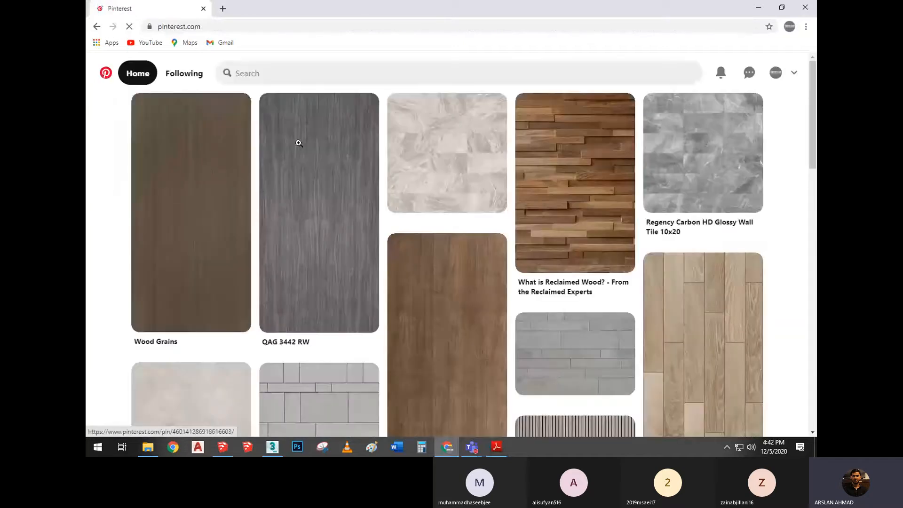
# Search Pinterest for "concrete"
pyautogui.scroll(-1, 418, 250)
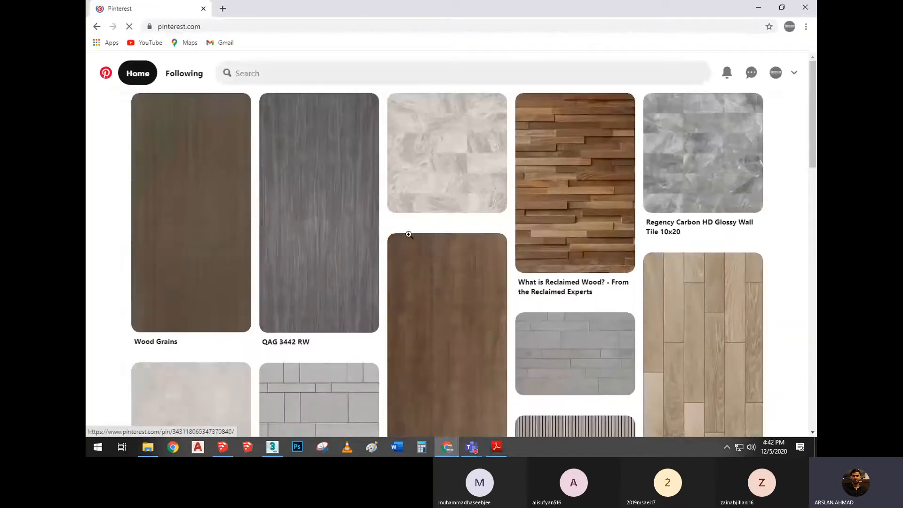
pyautogui.scroll(-3, 408, 234)
pyautogui.click(311, 73)
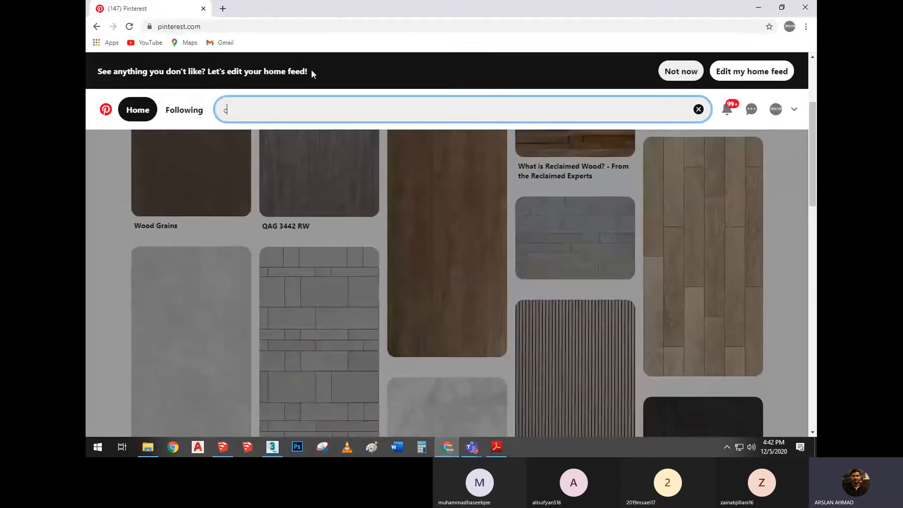
pyautogui.write('concrete')
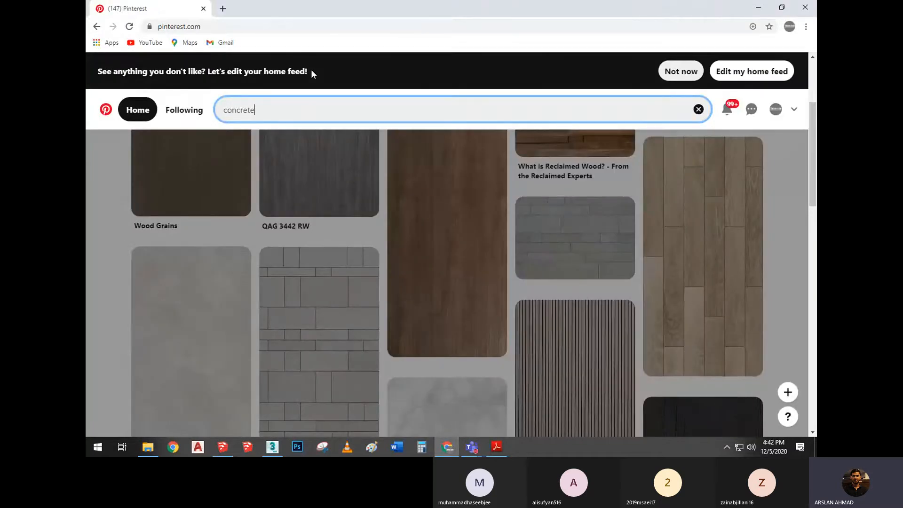
pyautogui.press('Return')
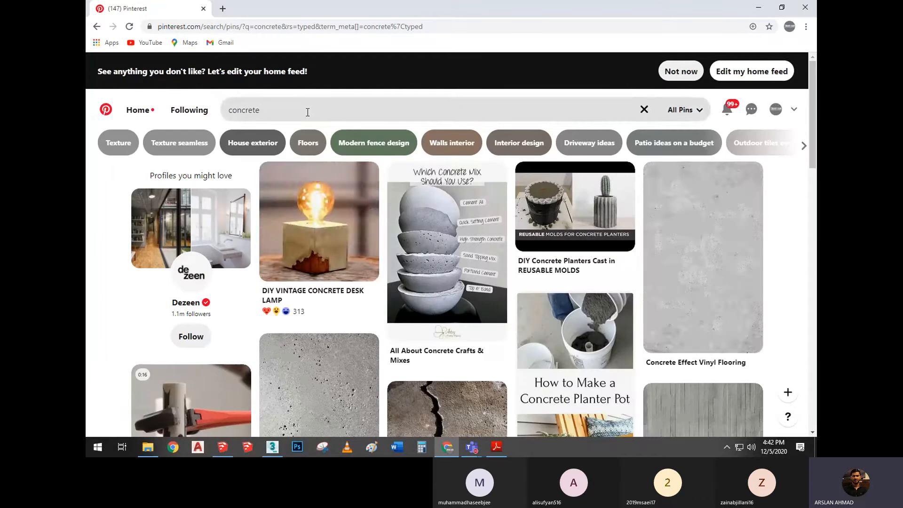
# Open the Concrete Effect Vinyl Flooring pin and look through the similar concrete textures beneath it
pyautogui.click(709, 239)
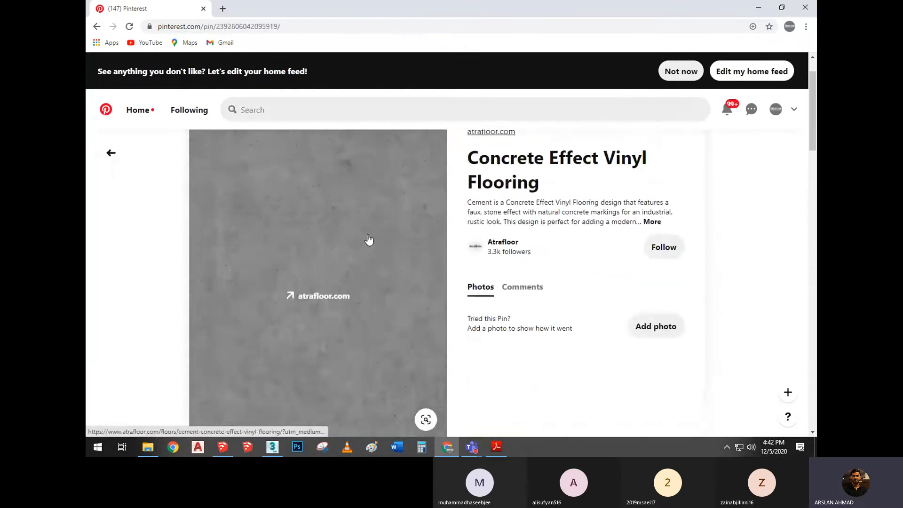
pyautogui.scroll(-9, 353, 262)
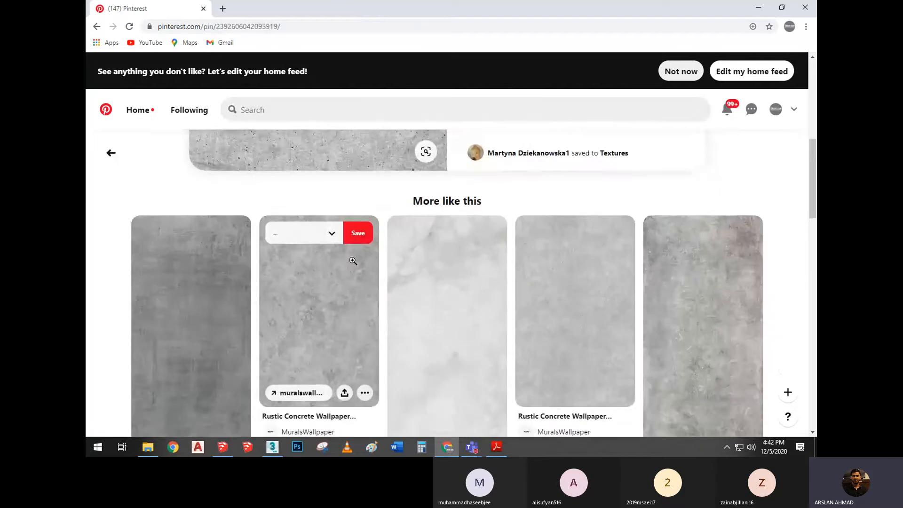
pyautogui.scroll(2, 355, 258)
pyautogui.scroll(-4, 355, 258)
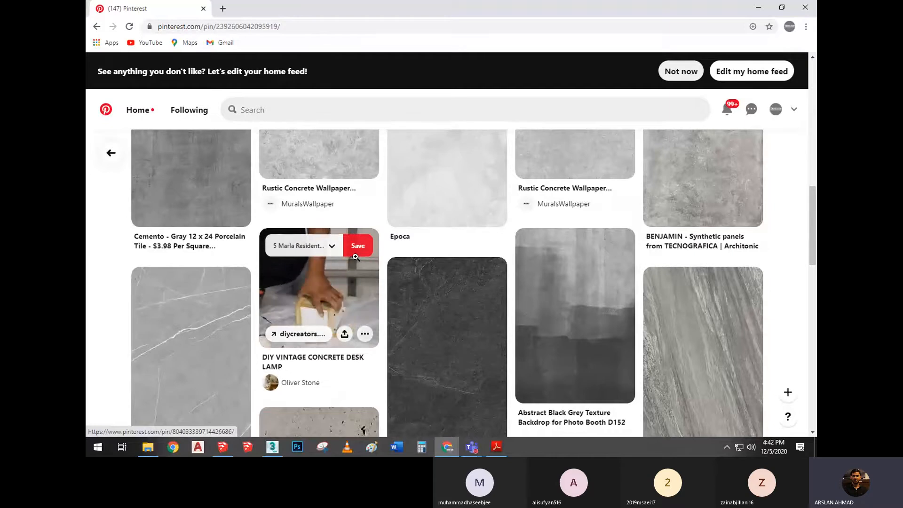
pyautogui.scroll(4, 356, 257)
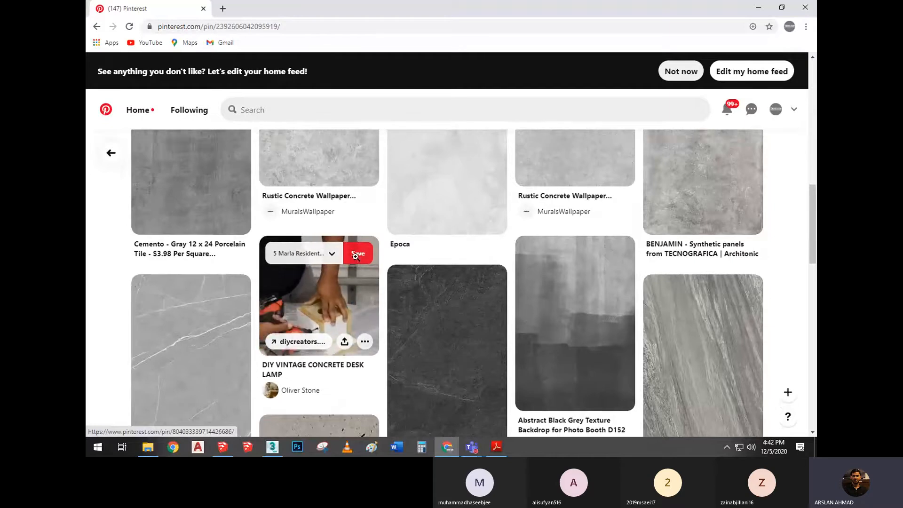
pyautogui.scroll(7, 335, 248)
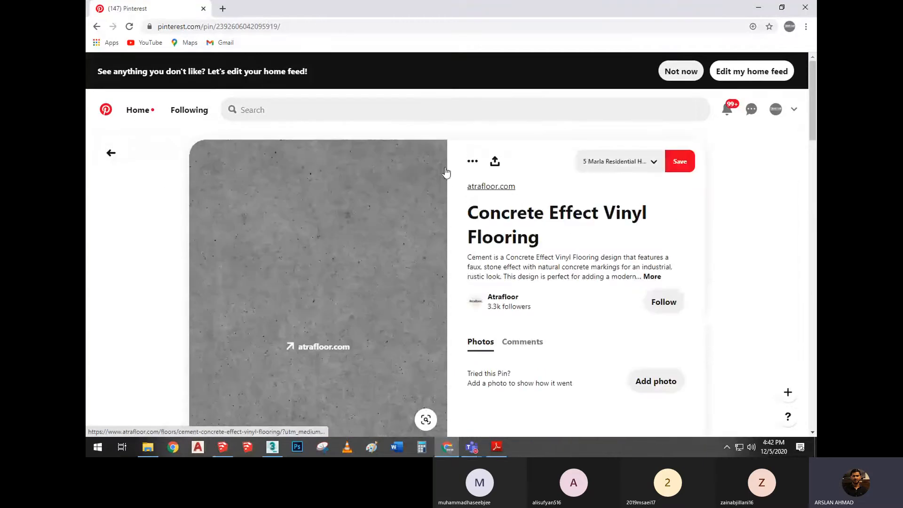
# Open the pin's concrete image in a new tab and save it as a JPEG in Local Disk (D:)
pyautogui.rightClick(309, 274)
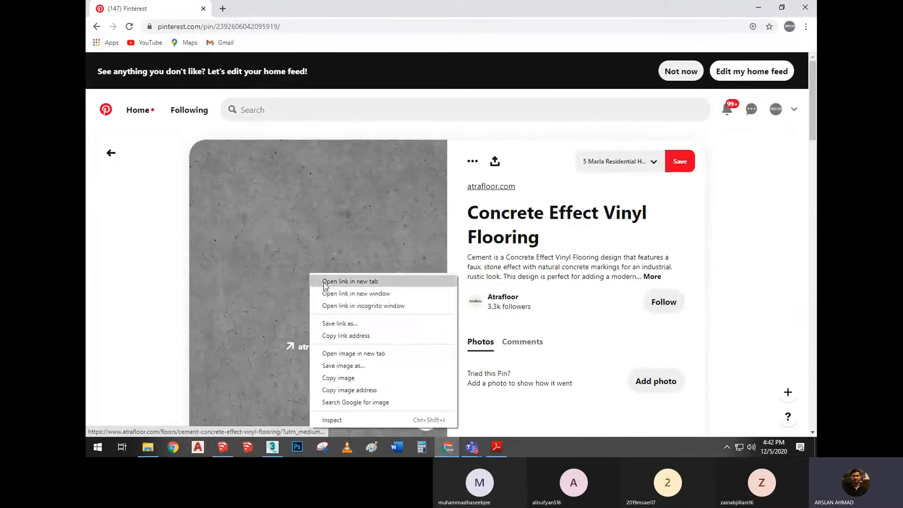
pyautogui.click(357, 353)
pyautogui.click(305, 13)
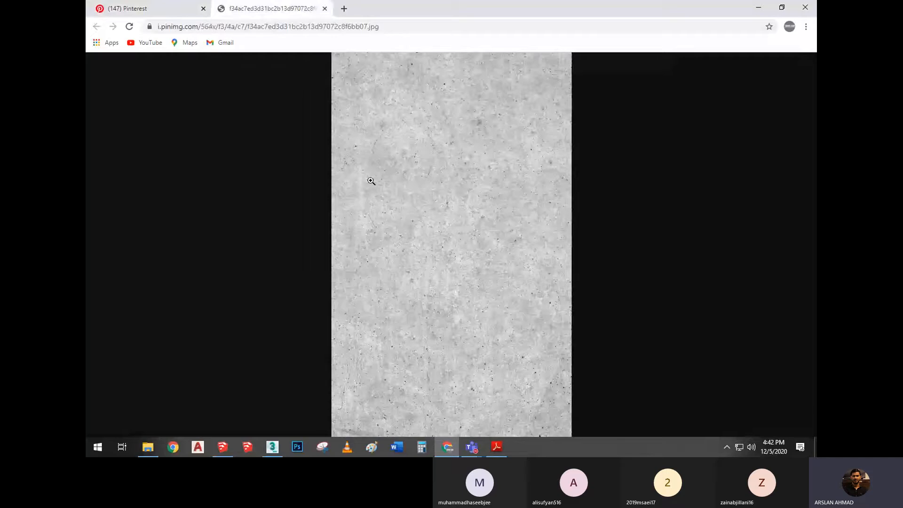
pyautogui.rightClick(459, 187)
pyautogui.click(489, 205)
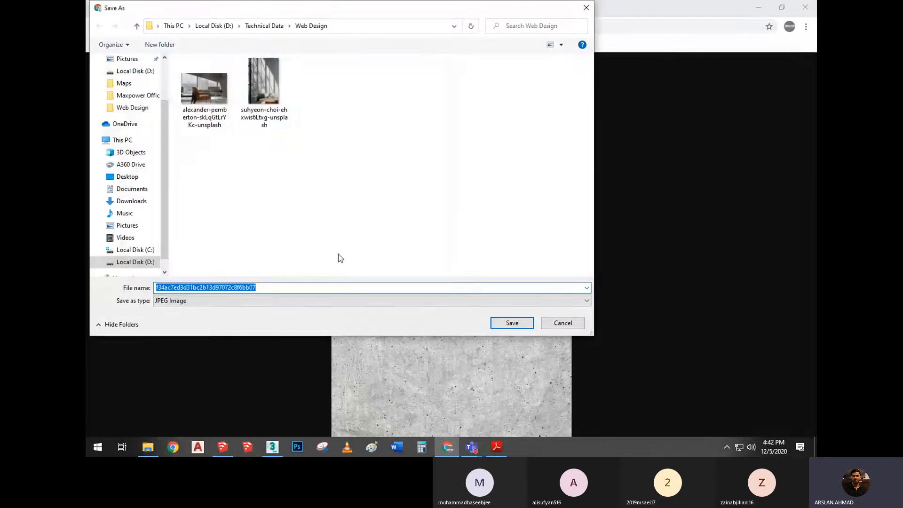
pyautogui.click(214, 26)
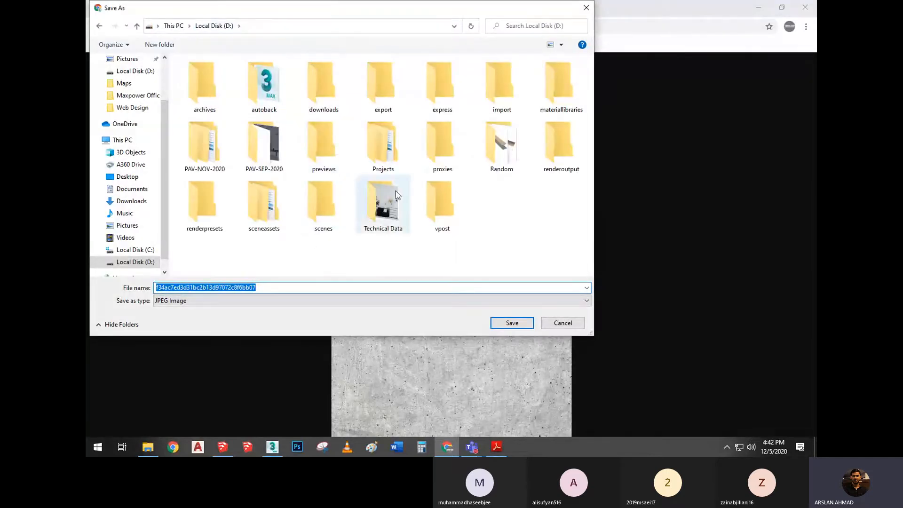
pyautogui.click(498, 323)
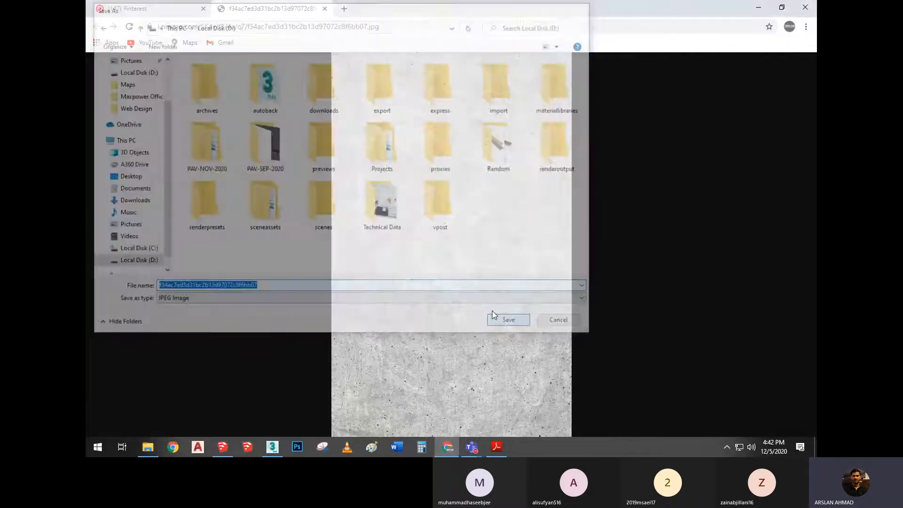
# Switch to 3ds Max and load the concrete JPEG from Local Disk (D:) as the Diffuse bitmap of pink sample Material #6
pyautogui.click(275, 447)
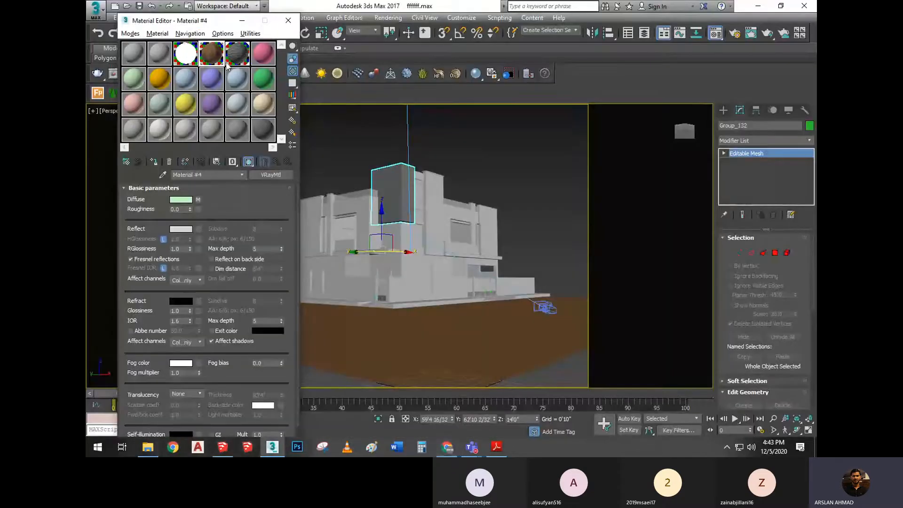
pyautogui.click(259, 60)
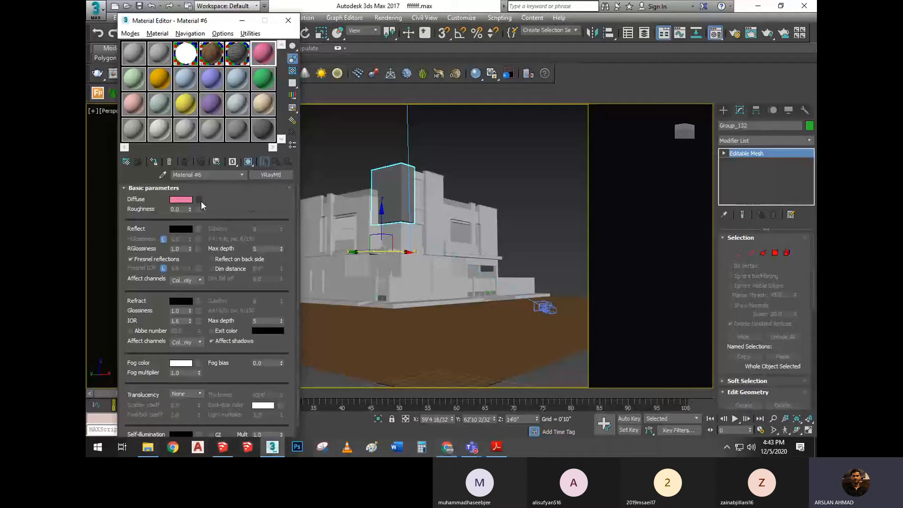
pyautogui.click(199, 200)
pyautogui.doubleClick(488, 105)
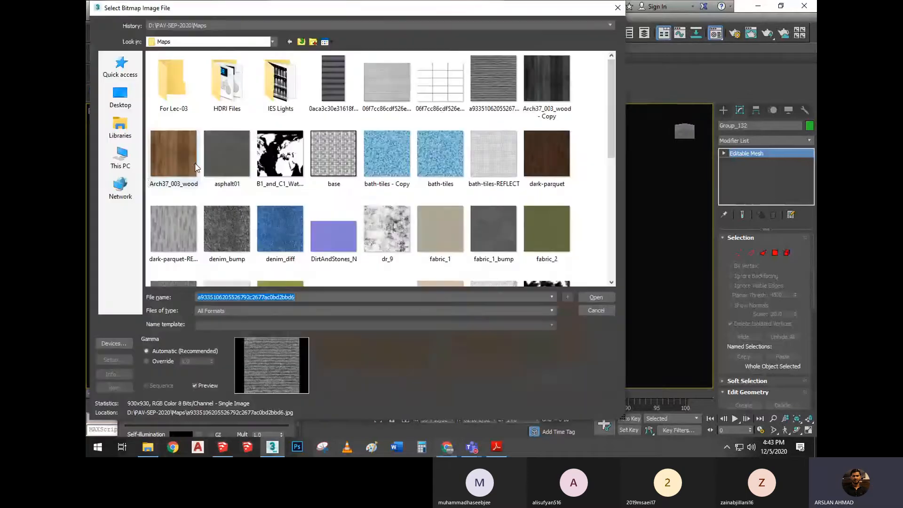
pyautogui.click(120, 158)
pyautogui.doubleClick(465, 145)
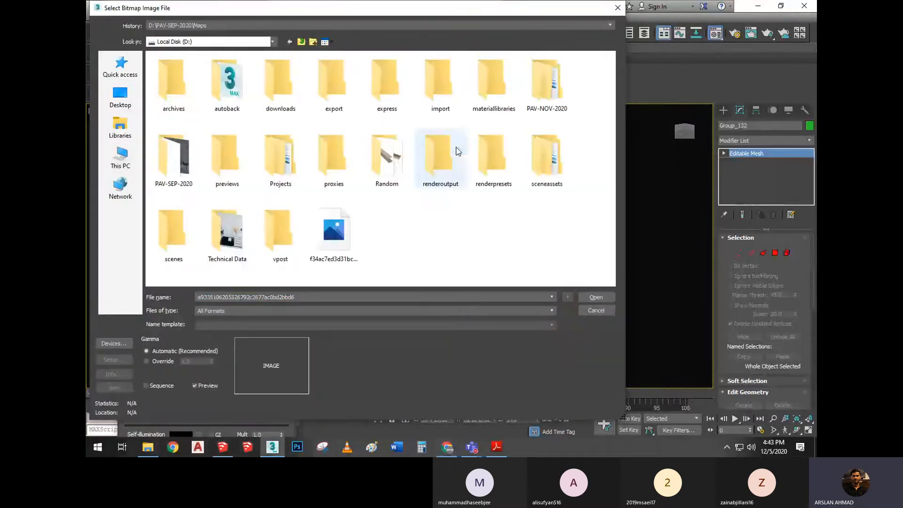
pyautogui.click(350, 216)
pyautogui.click(606, 296)
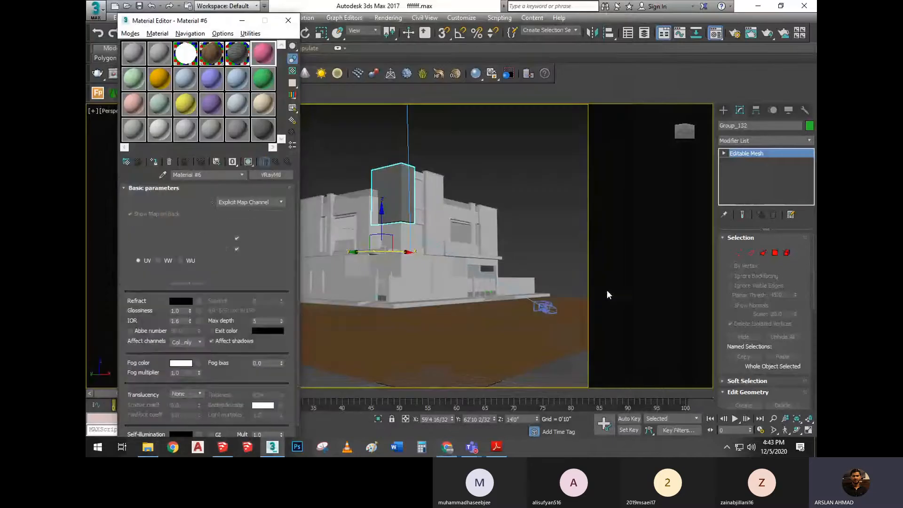
# Enlarge the Material #6 sample, turn on its checkered background and close the enlarged preview
pyautogui.doubleClick(260, 60)
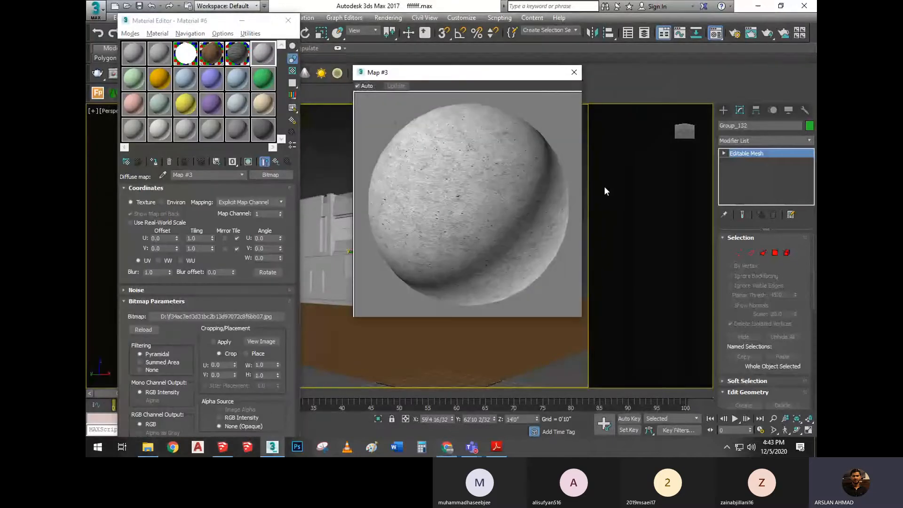
pyautogui.click(292, 70)
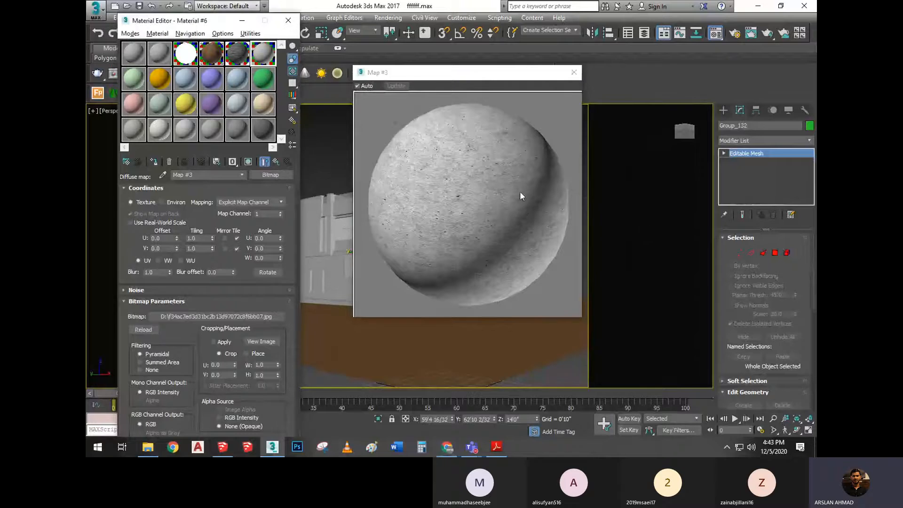
pyautogui.click(575, 72)
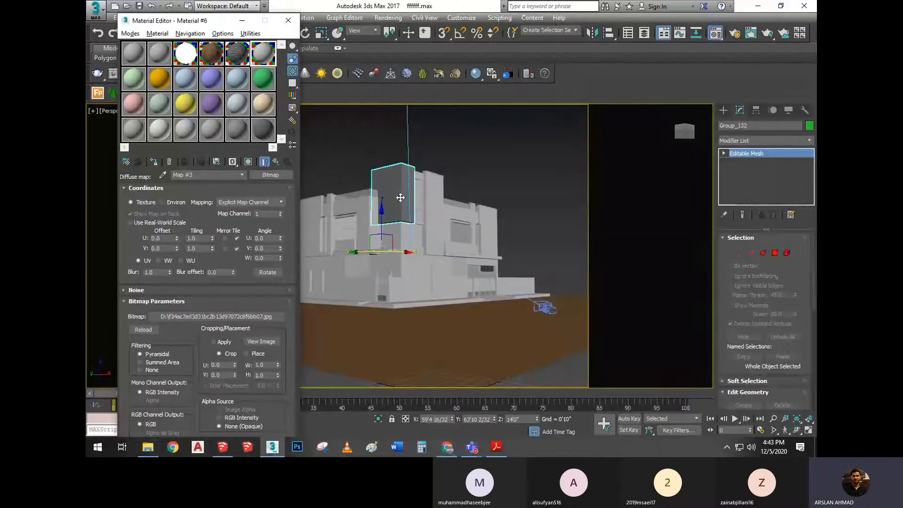
# Assign Material #6 to the tall wall block Group_130 and show the shaded material in the viewport
pyautogui.scroll(5, 462, 193)
pyautogui.click(462, 193)
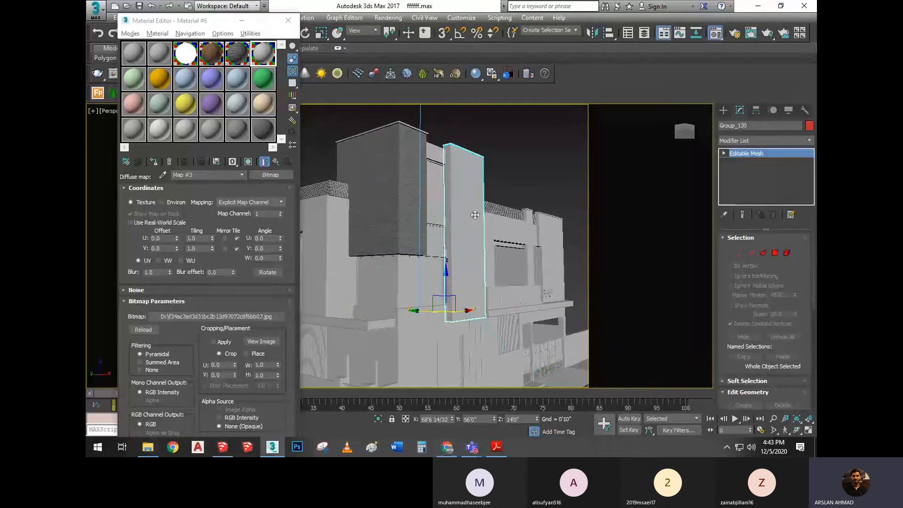
pyautogui.press('z')
pyautogui.click(153, 161)
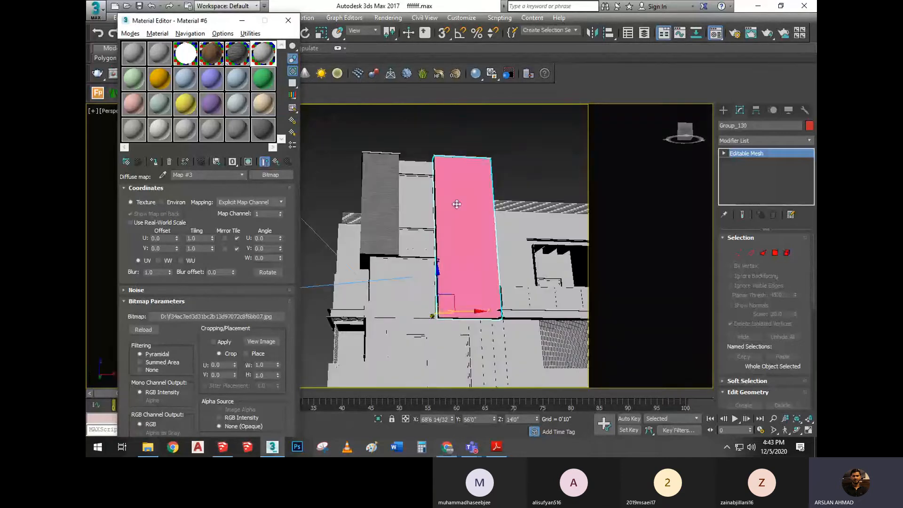
pyautogui.scroll(2, 446, 202)
pyautogui.click(276, 161)
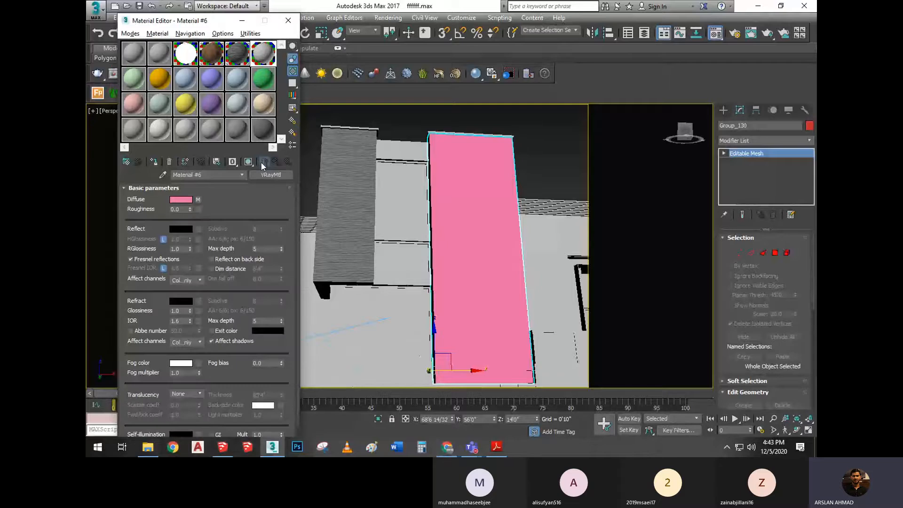
pyautogui.click(264, 161)
pyautogui.scroll(4, 494, 226)
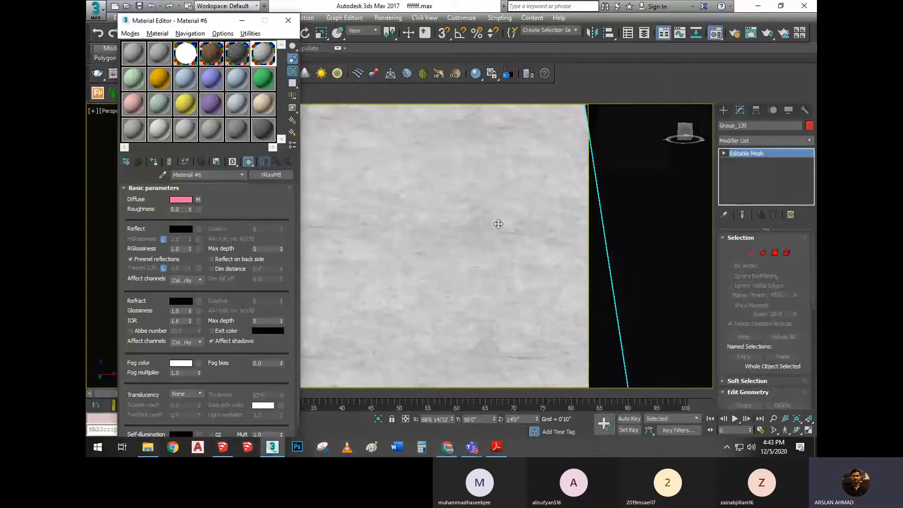
pyautogui.scroll(-4, 492, 247)
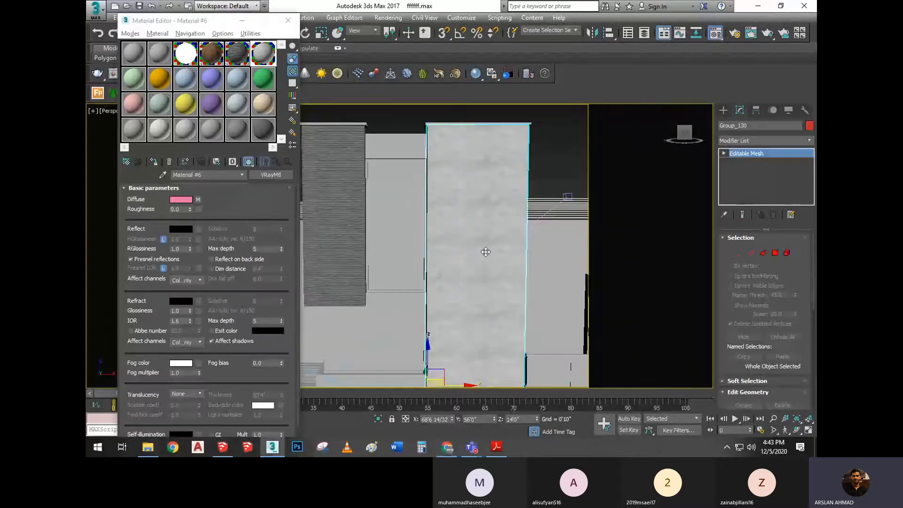
pyautogui.scroll(-5, 485, 252)
pyautogui.moveTo(473, 260); pyautogui.dragTo(471, 237, button='middle')
# Switch to the PDF handout and review the basic materials settings page and the notes on Fresnel reflection and grey shades
pyautogui.click(496, 447)
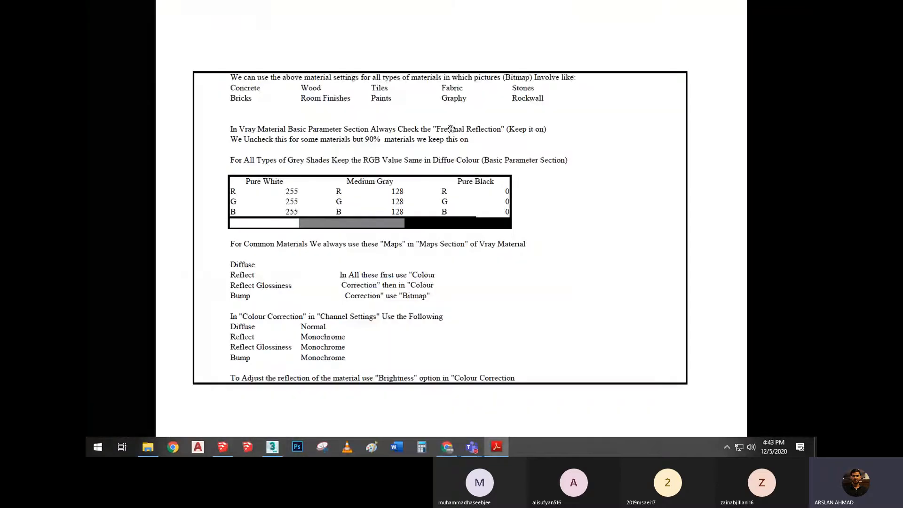
pyautogui.scroll(1, 397, 240)
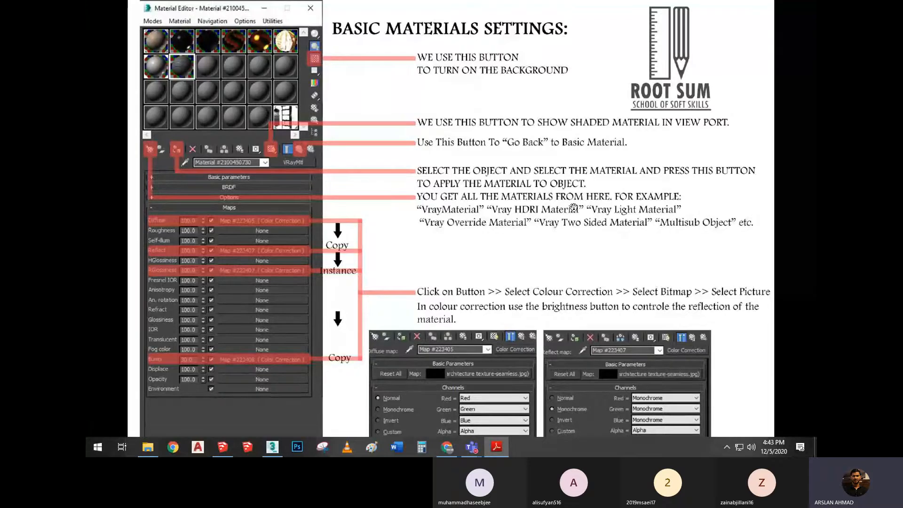
pyautogui.scroll(-1, 573, 207)
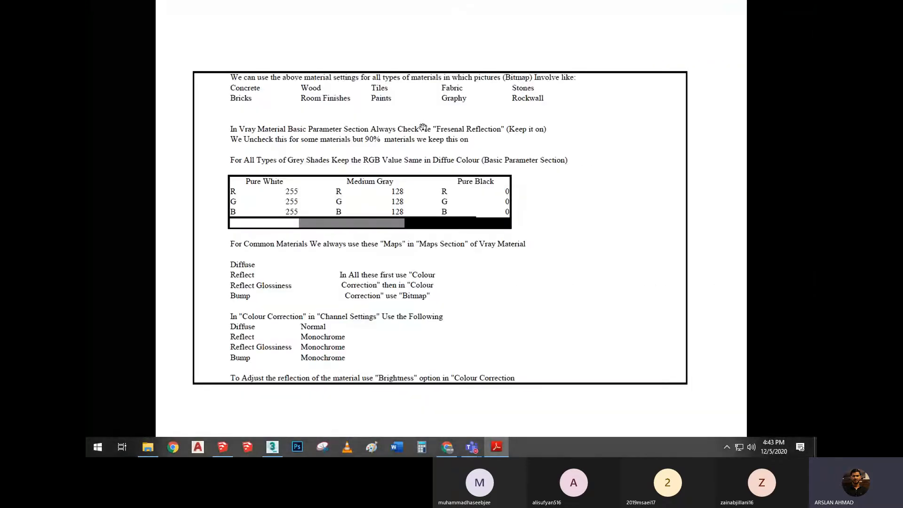
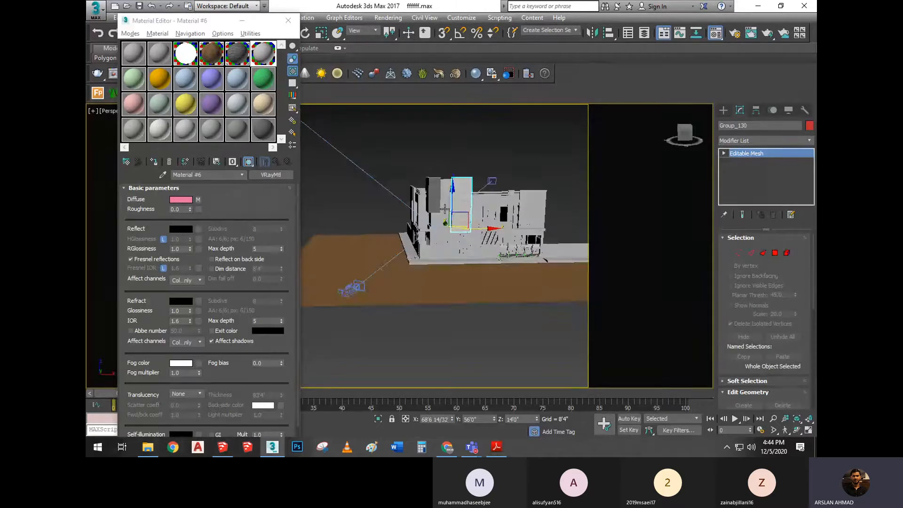
# Inspect the textured wall block and neighbouring house parts up close, and select the balcony band Group_122
pyautogui.scroll(3, 475, 286)
pyautogui.click(463, 277)
pyautogui.scroll(4, 425, 252)
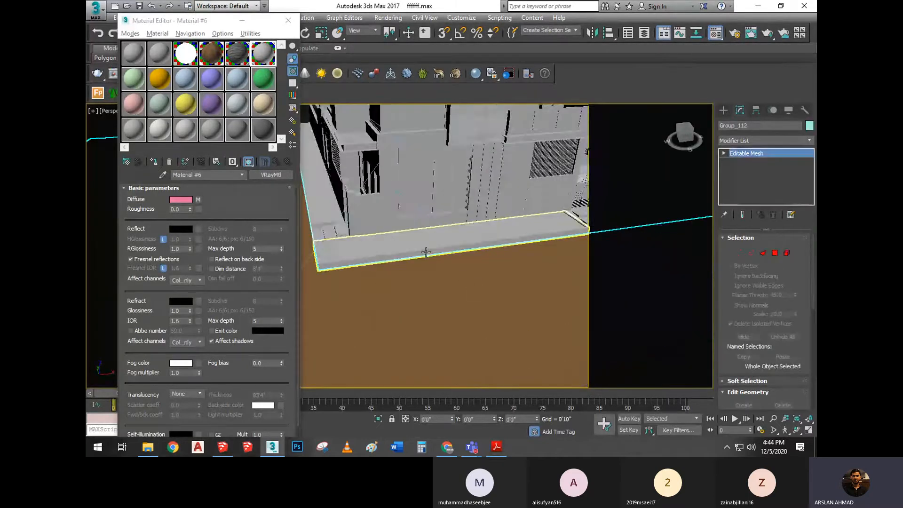
pyautogui.click(425, 252)
pyautogui.moveTo(482, 164); pyautogui.dragTo(440, 268, button='middle')
pyautogui.click(487, 221)
pyautogui.scroll(-5, 488, 222)
pyautogui.scroll(3, 471, 204)
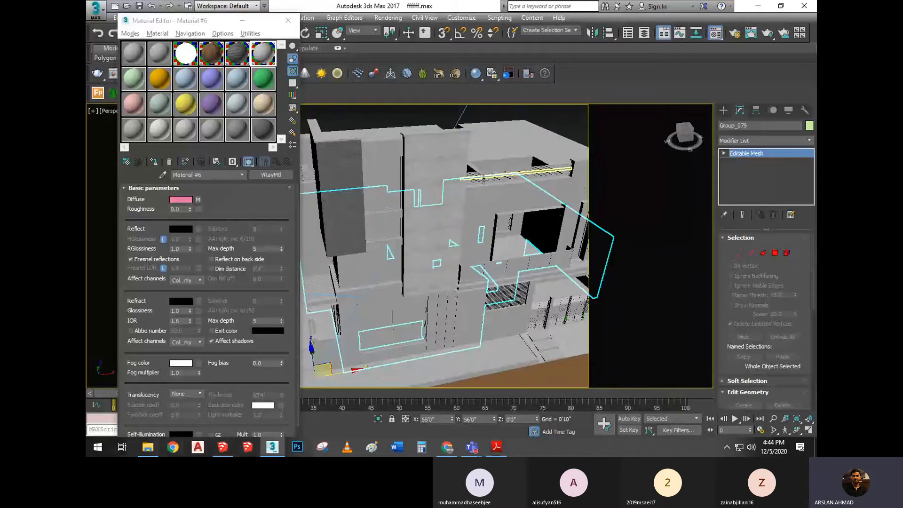
pyautogui.scroll(3, 487, 260)
pyautogui.click(487, 260)
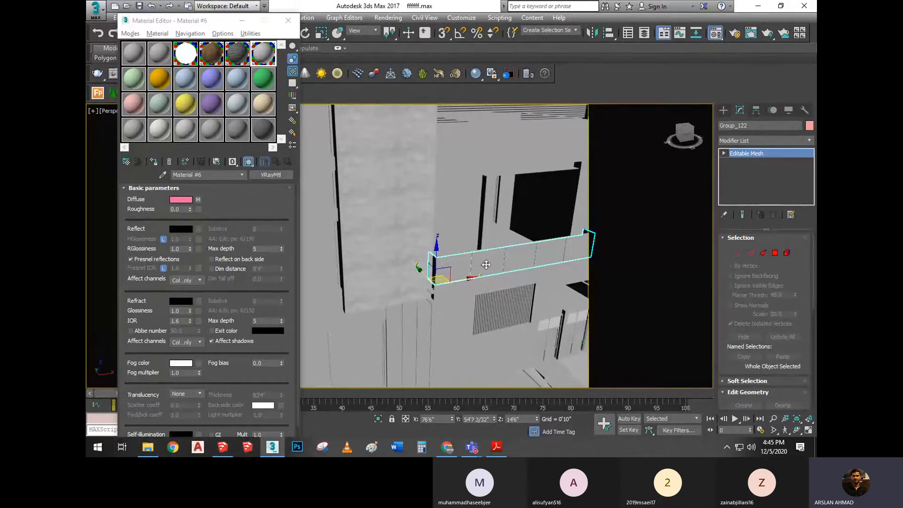
pyautogui.scroll(-4, 485, 264)
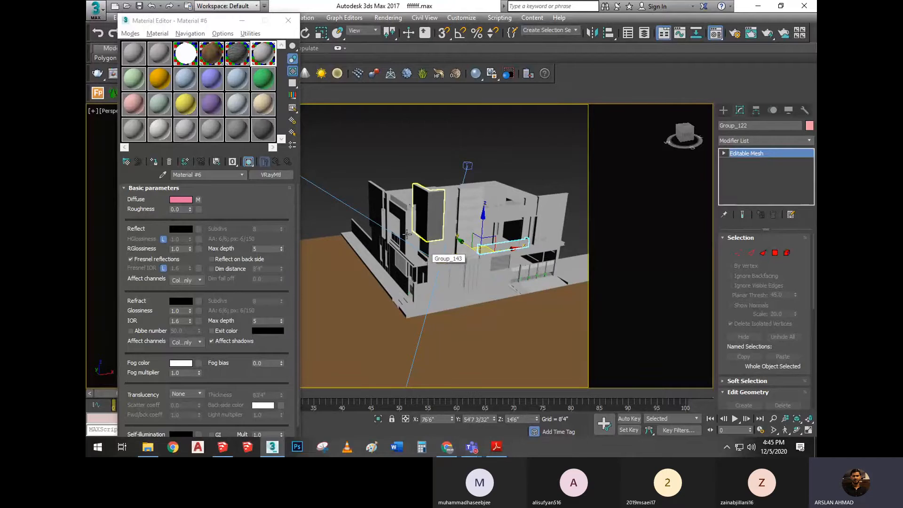
# Switch to the PDF handout, review the basic materials settings page, and return to 3ds Max
pyautogui.click(496, 446)
pyautogui.scroll(-2, 489, 301)
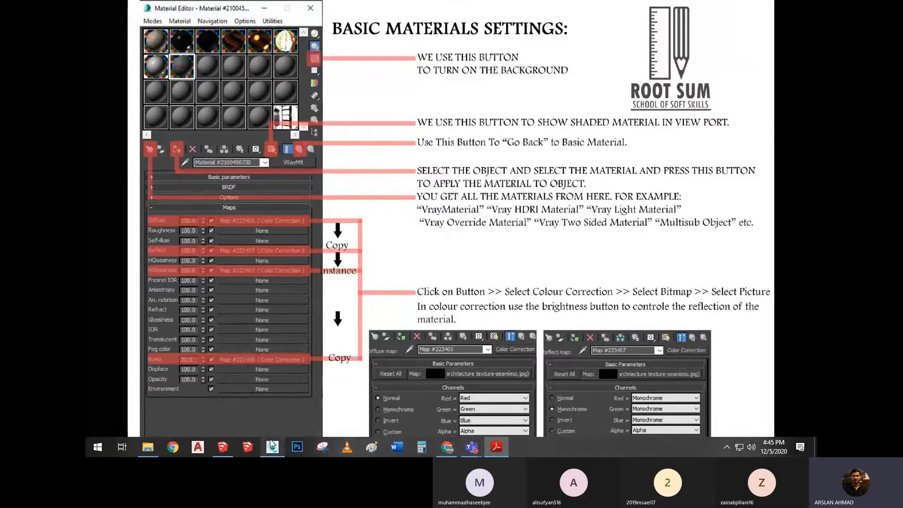
pyautogui.moveTo(273, 446)
pyautogui.click(277, 410)
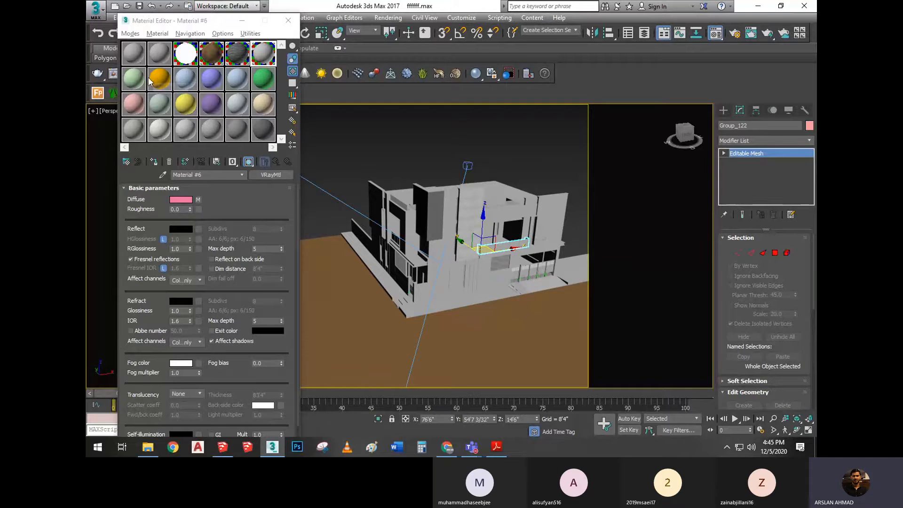
# Select the light green Material #7 sample and look over its Basic parameters, leaving the section collapsed
pyautogui.click(136, 87)
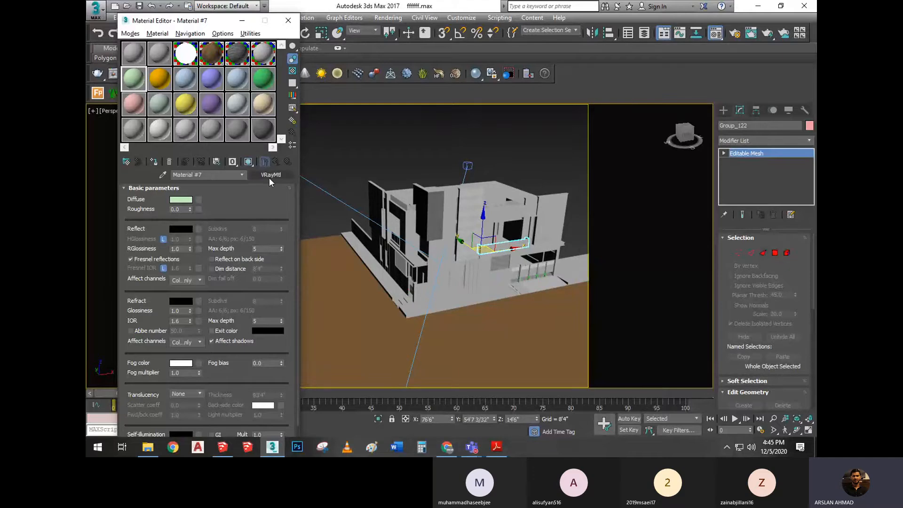
pyautogui.click(145, 188)
pyautogui.click(137, 199)
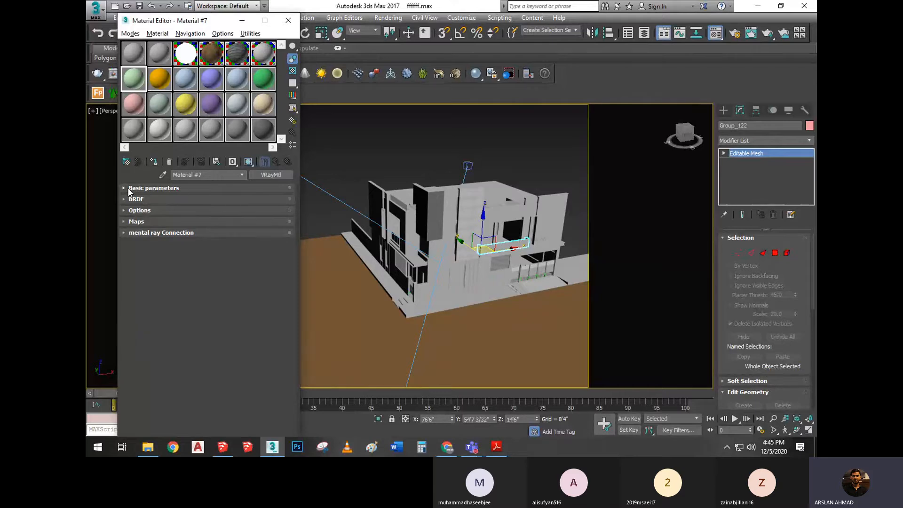
pyautogui.click(123, 188)
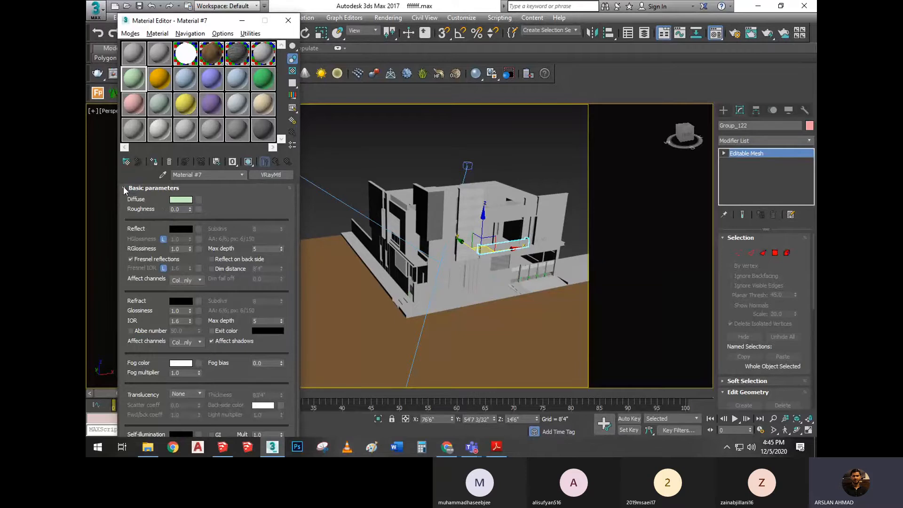
pyautogui.click(137, 188)
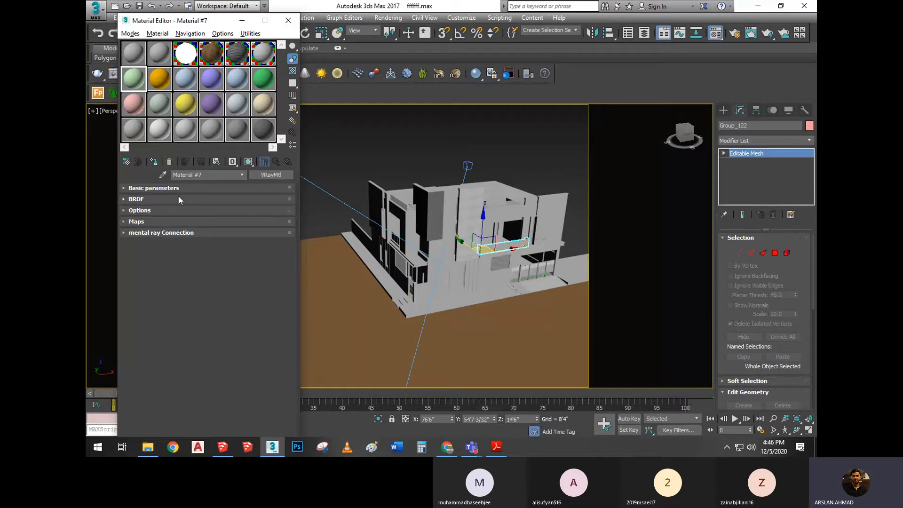
# Examine the mental ray Connection, Options, BRDF and Maps sections of Material #7, collapsing each one again
pyautogui.click(123, 233)
pyautogui.click(123, 232)
pyautogui.click(128, 232)
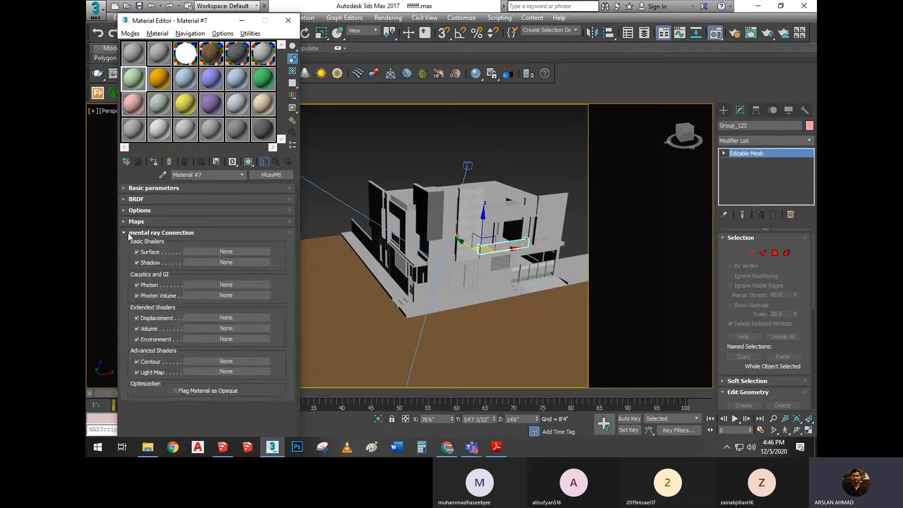
pyautogui.click(127, 233)
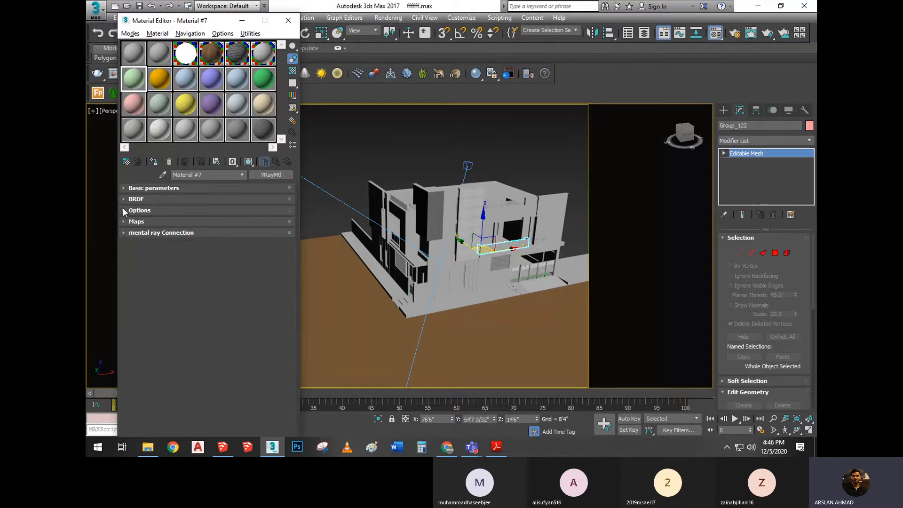
pyautogui.click(124, 209)
pyautogui.click(123, 209)
pyautogui.click(151, 188)
pyautogui.click(151, 189)
pyautogui.click(144, 211)
pyautogui.click(145, 211)
pyautogui.click(151, 201)
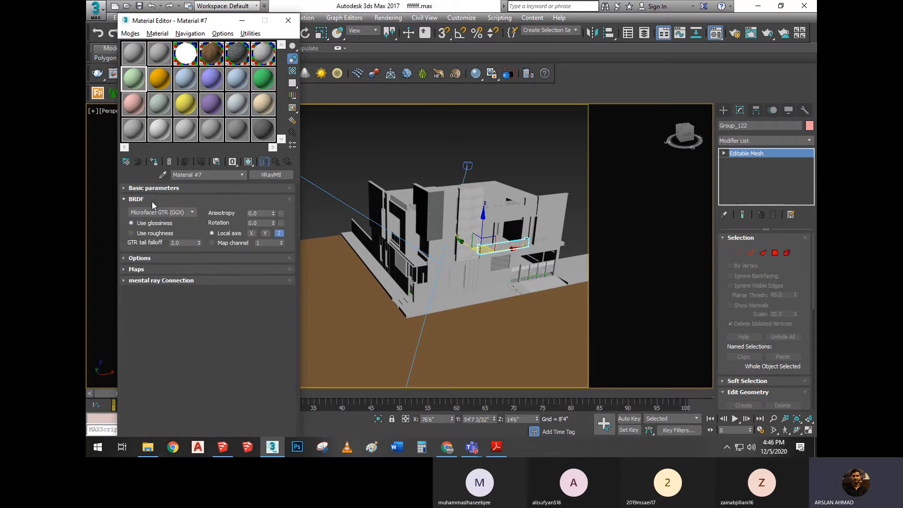
pyautogui.click(152, 201)
pyautogui.click(143, 225)
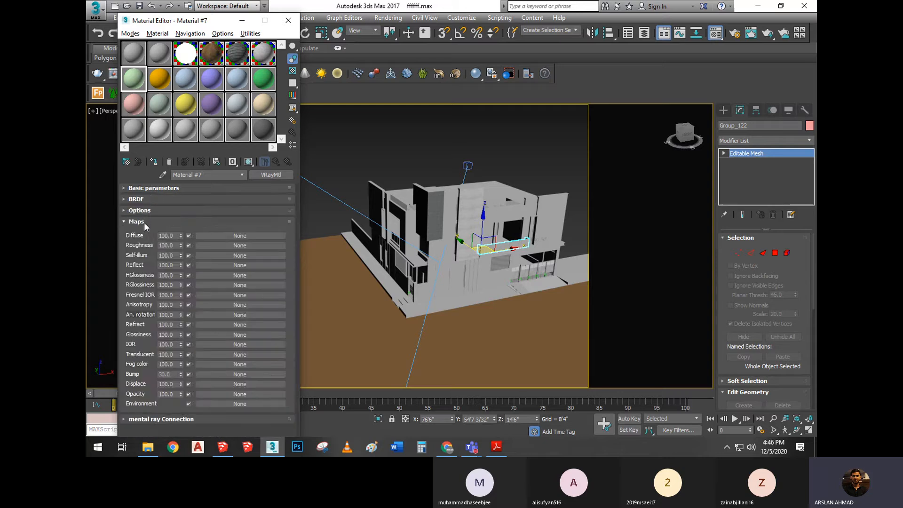
pyautogui.click(144, 221)
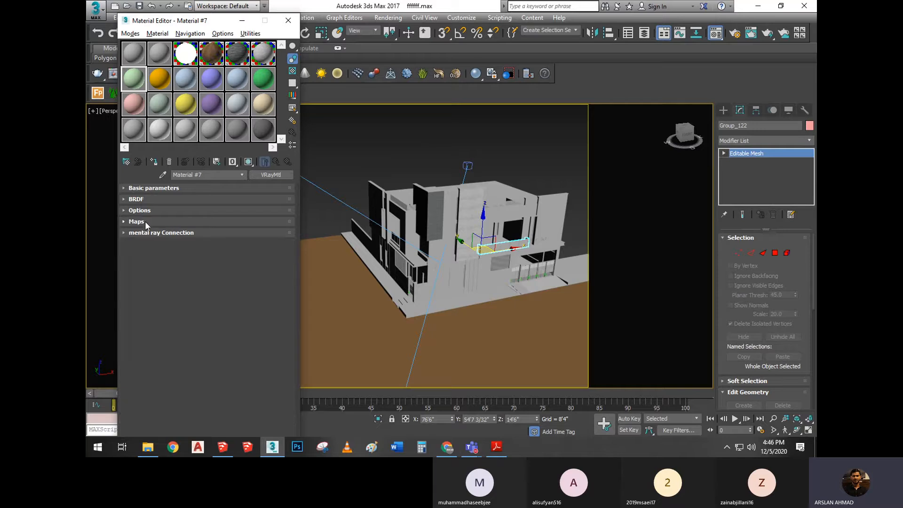
# Go over the Basic parameters, Options and Maps sections of Material #7 once more and collapse them
pyautogui.click(156, 187)
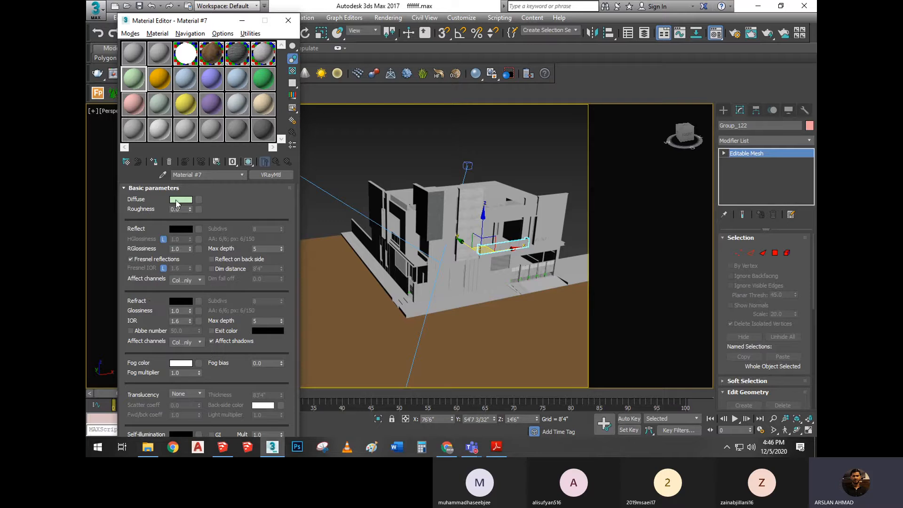
pyautogui.click(150, 187)
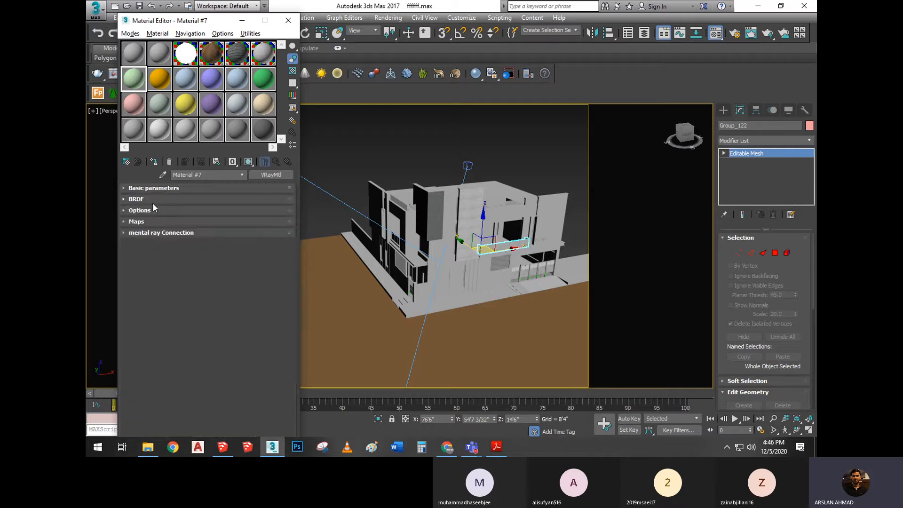
pyautogui.click(153, 208)
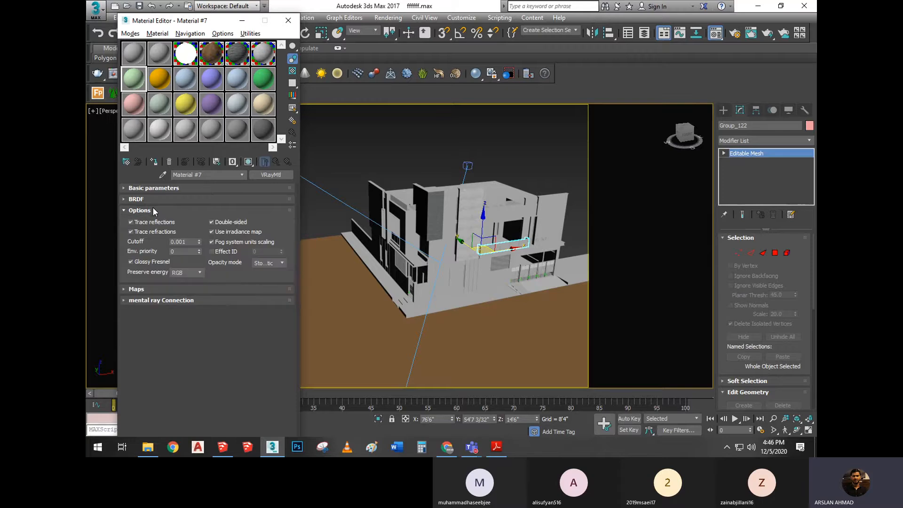
pyautogui.click(153, 209)
pyautogui.click(155, 205)
pyautogui.click(154, 204)
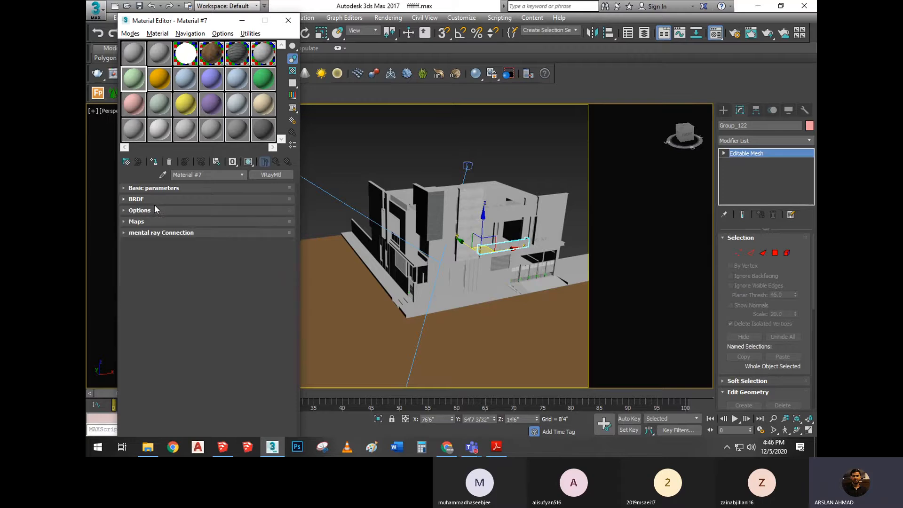
pyautogui.click(144, 222)
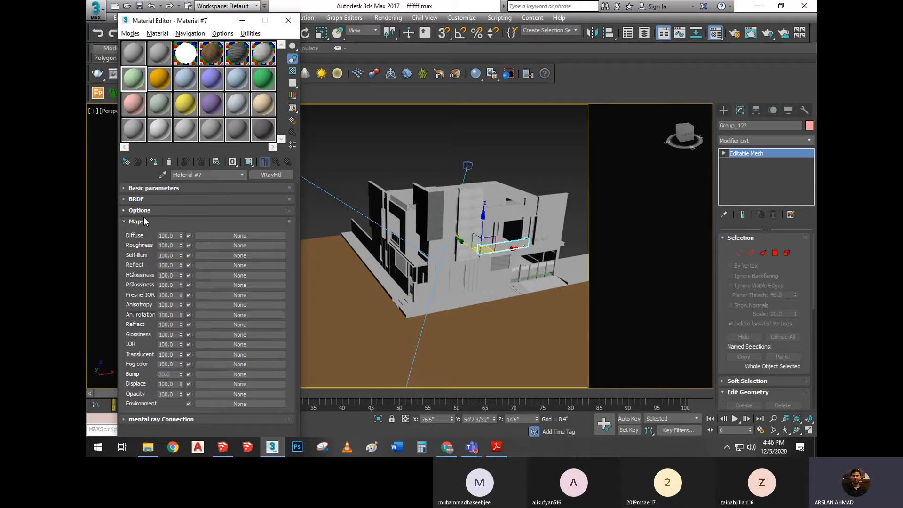
pyautogui.click(148, 222)
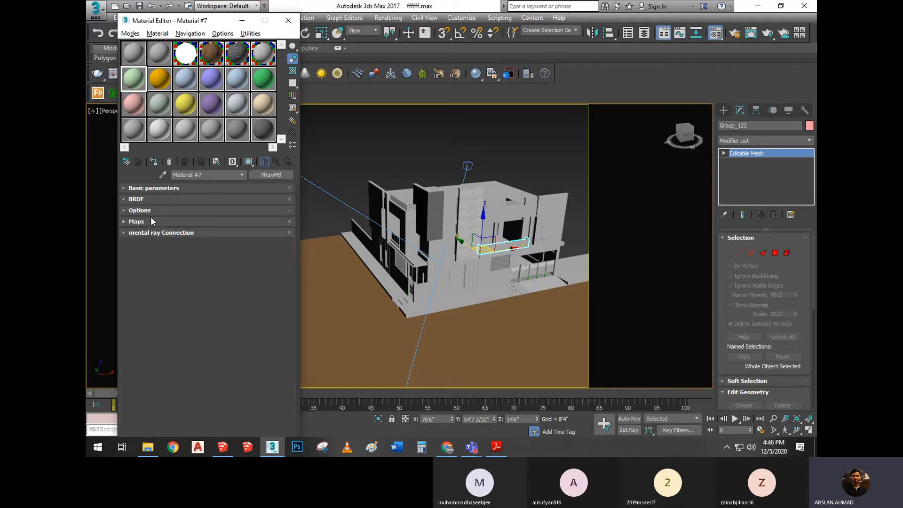
# Try blue, green and teal Diffuse colours for Material #7 in the color selector and discard the changes
pyautogui.click(163, 187)
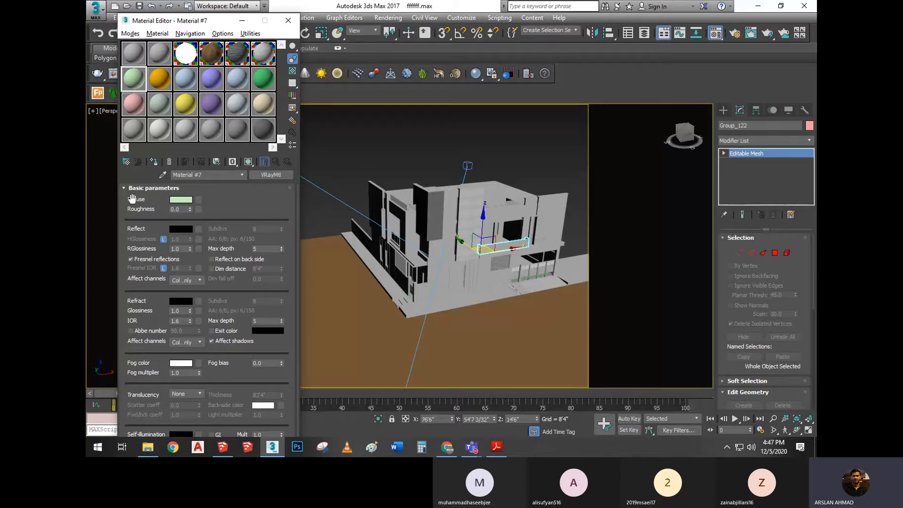
pyautogui.click(183, 202)
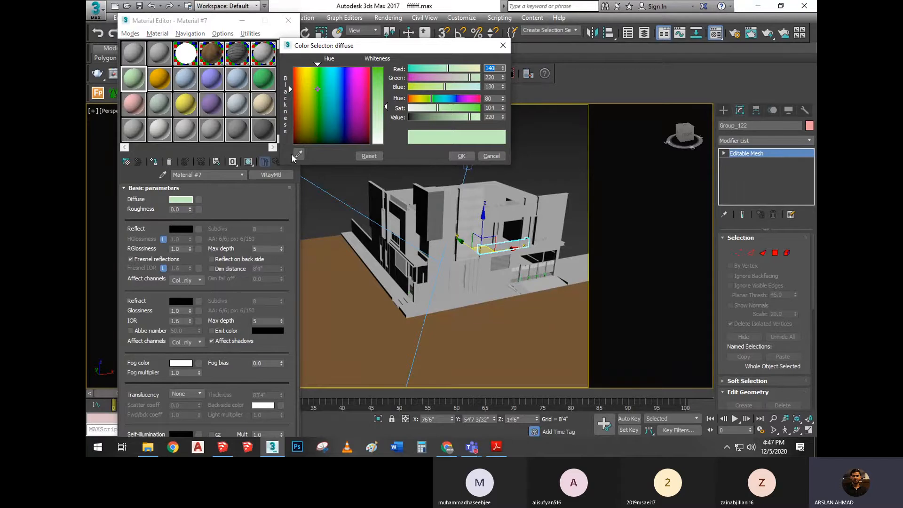
pyautogui.moveTo(391, 49); pyautogui.dragTo(436, 57)
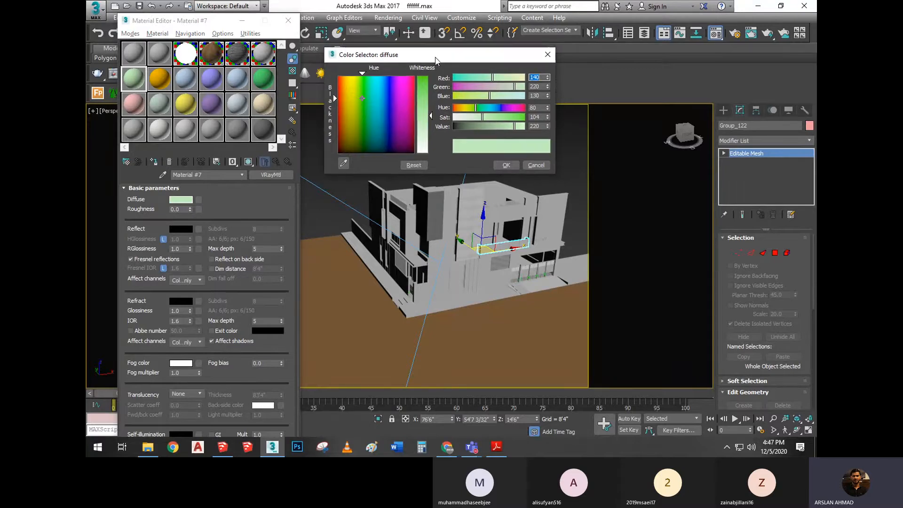
pyautogui.moveTo(379, 94)
pyautogui.mouseDown()
pyautogui.moveTo(360, 121)
pyautogui.moveTo(365, 97)
pyautogui.moveTo(354, 85)
pyautogui.moveTo(366, 135)
pyautogui.moveTo(366, 104)
pyautogui.moveTo(376, 106)
pyautogui.mouseUp()
pyautogui.moveTo(431, 115)
pyautogui.mouseDown()
pyautogui.moveTo(431, 93)
pyautogui.moveTo(431, 151)
pyautogui.moveTo(431, 86)
pyautogui.moveTo(431, 117)
pyautogui.mouseUp()
pyautogui.moveTo(378, 106); pyautogui.dragTo(386, 98)
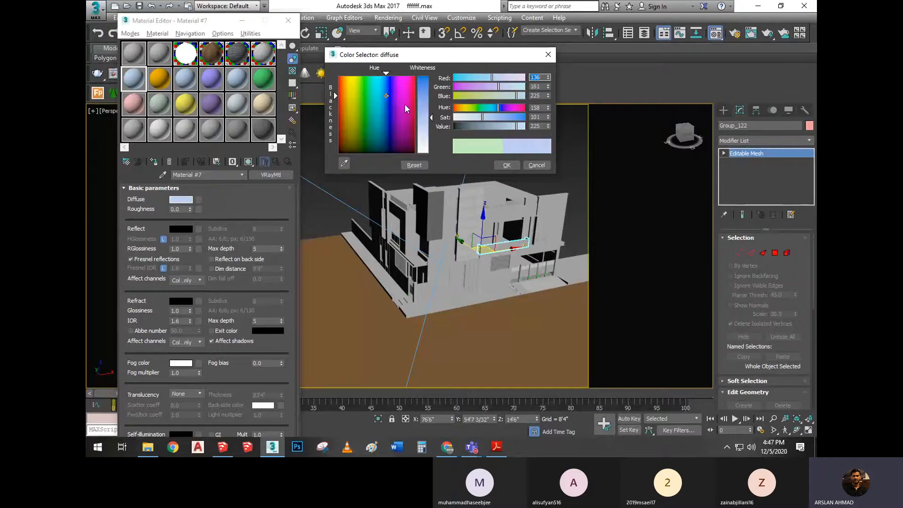
pyautogui.moveTo(432, 118); pyautogui.dragTo(431, 89)
pyautogui.moveTo(386, 109); pyautogui.dragTo(361, 92)
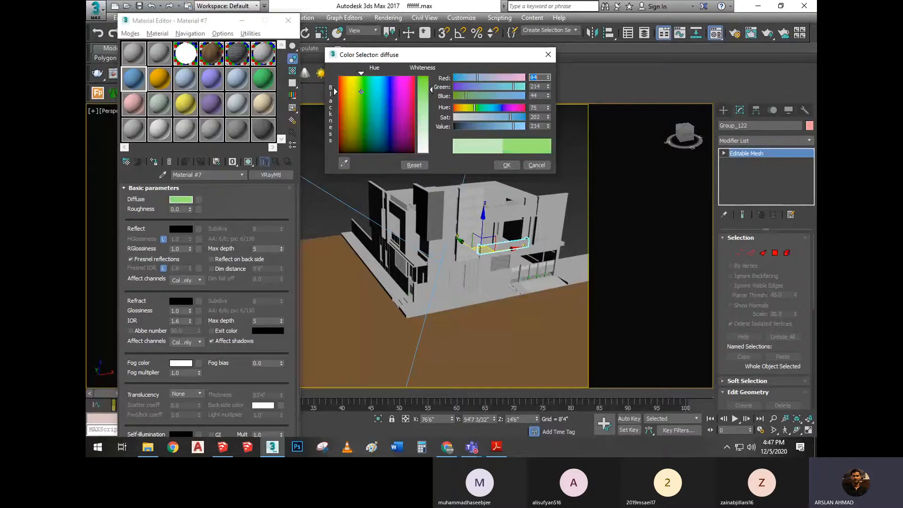
pyautogui.moveTo(431, 89)
pyautogui.mouseDown()
pyautogui.moveTo(431, 100)
pyautogui.moveTo(373, 111)
pyautogui.mouseUp()
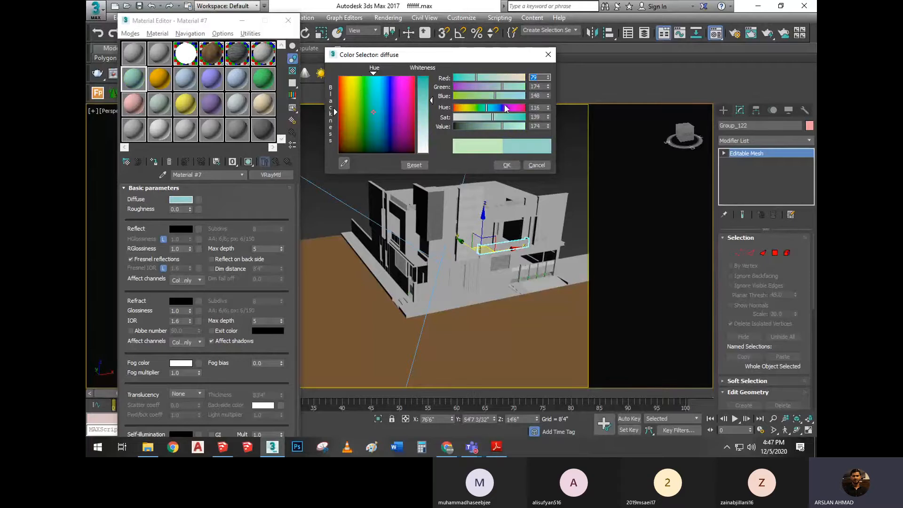
pyautogui.click(548, 55)
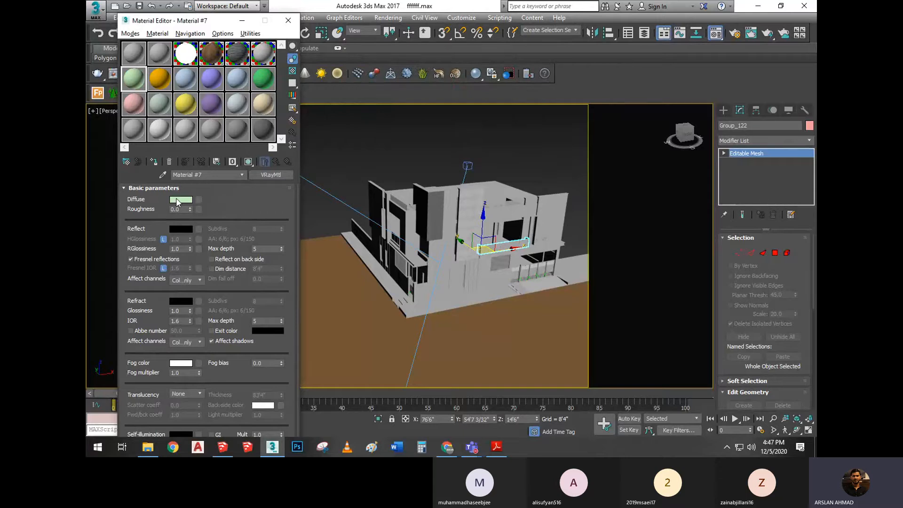
pyautogui.click(177, 200)
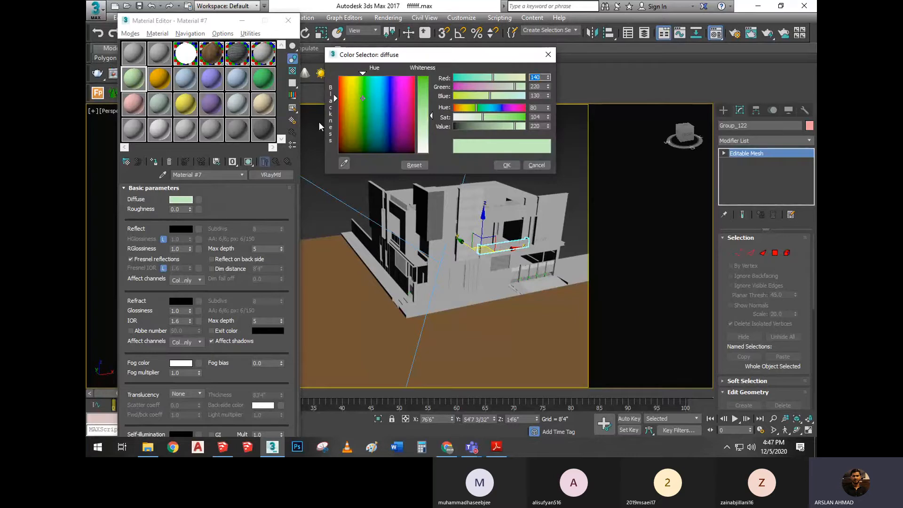
pyautogui.click(549, 52)
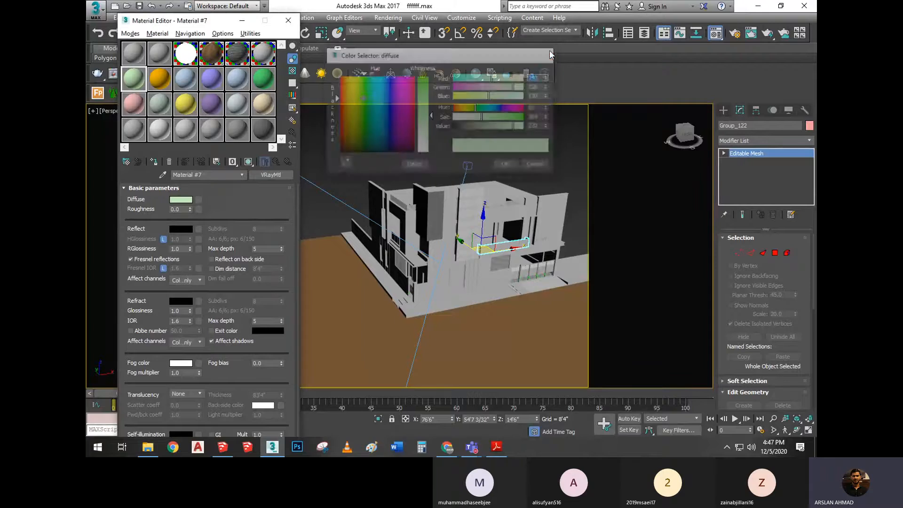
# Close the Material Editor, switch to File Explorer, and examine the grey TV-wall cabinets in the bright living-room photo from Pictures
pyautogui.click(289, 20)
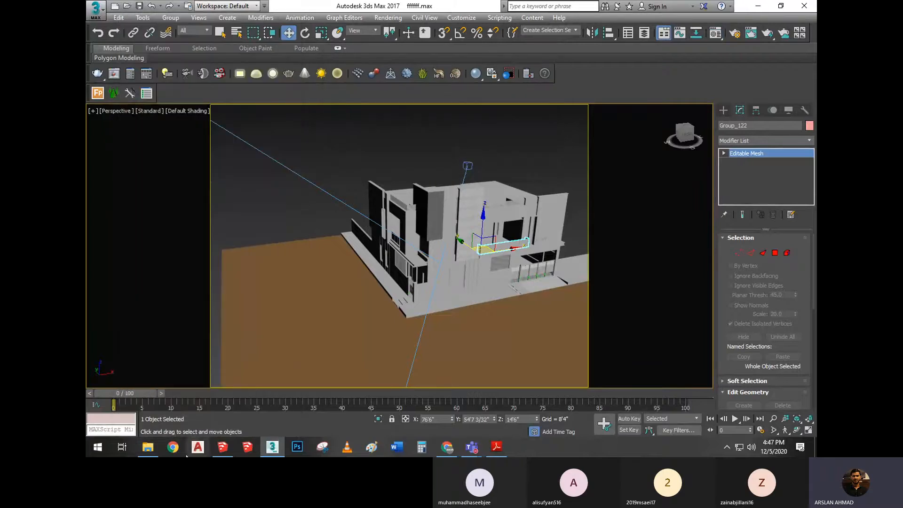
pyautogui.click(147, 451)
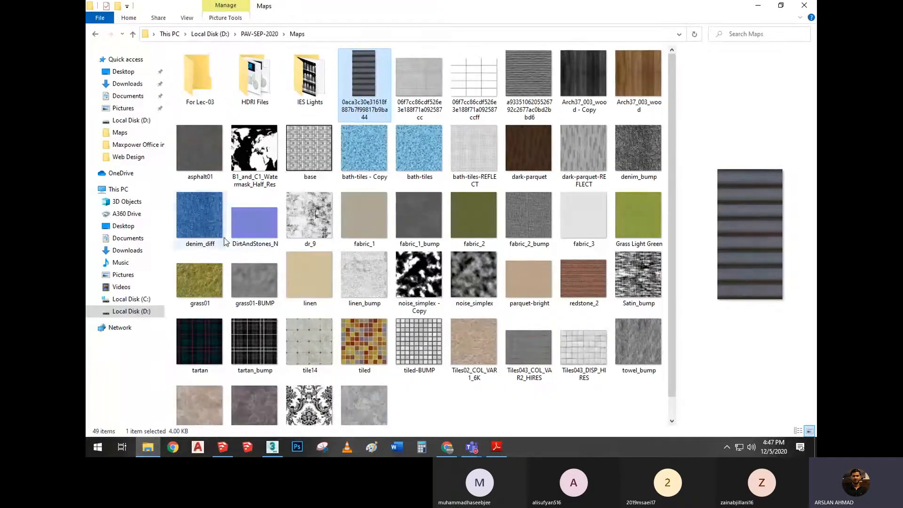
pyautogui.click(121, 274)
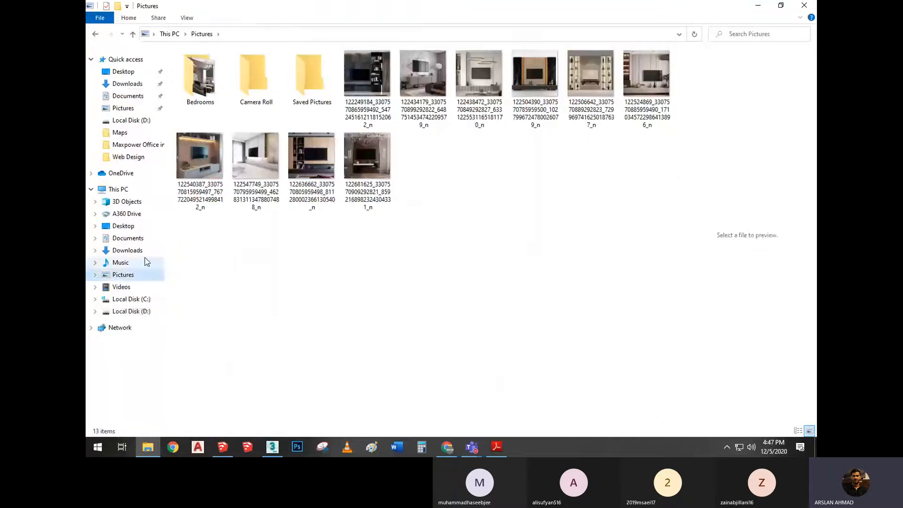
pyautogui.doubleClick(264, 154)
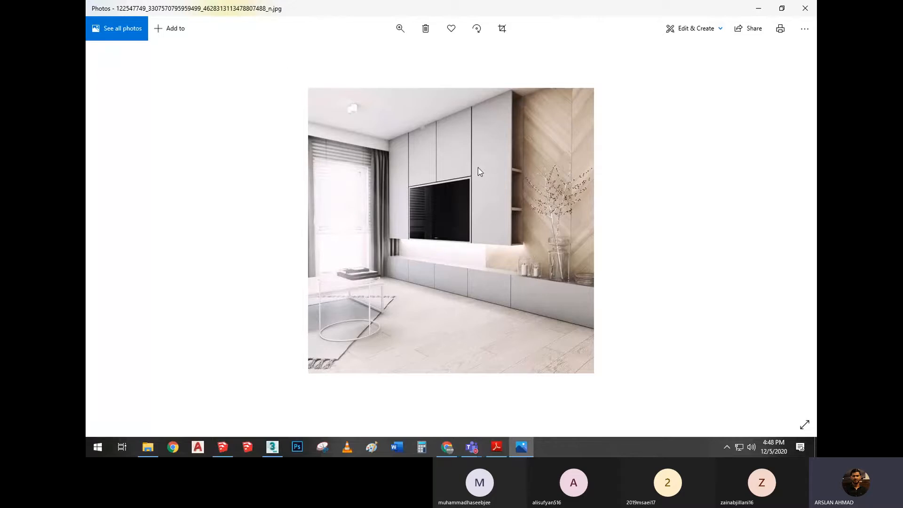
pyautogui.scroll(3, 478, 168)
pyautogui.keyDown('ctrl'); pyautogui.scroll(1, 517, 168); pyautogui.keyUp('ctrl')
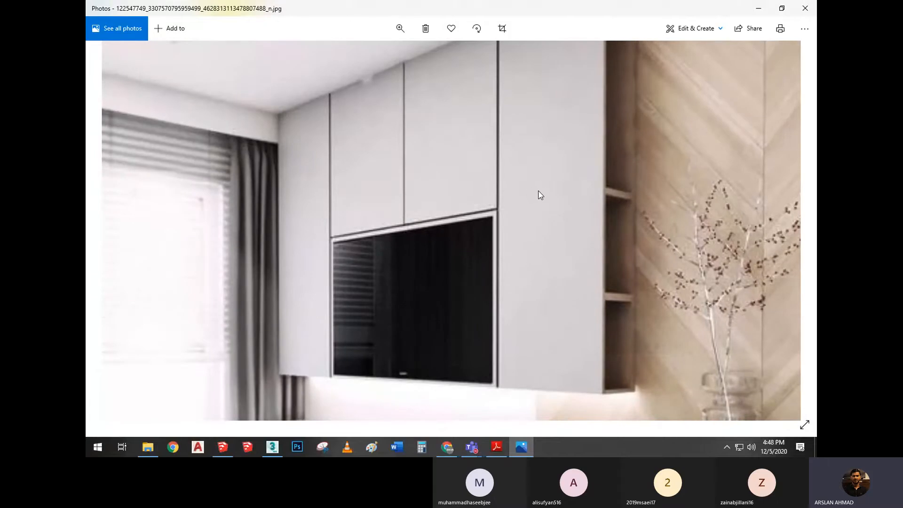
# Switch to 3ds Max, select the tall upper facade panels, and return to the full living-room photo
pyautogui.keyDown('ctrl'); pyautogui.scroll(-3, 540, 194); pyautogui.keyUp('ctrl')
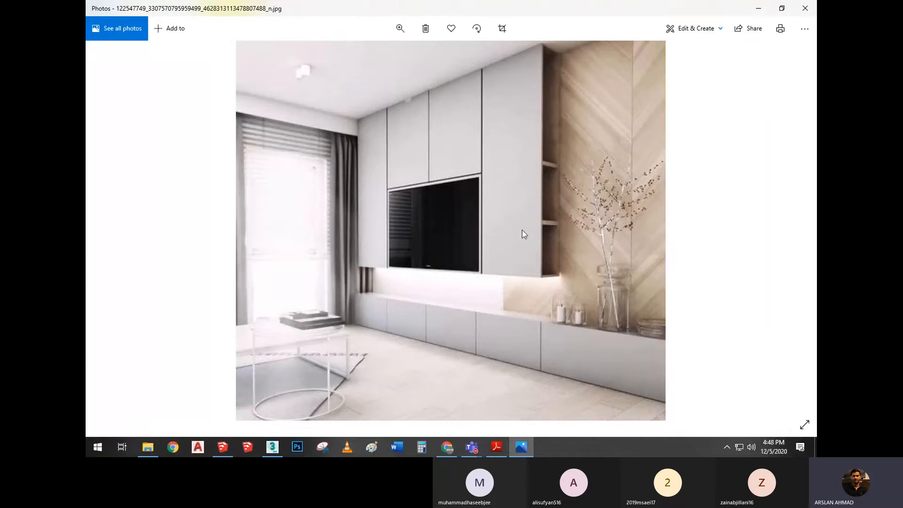
pyautogui.click(273, 450)
pyautogui.scroll(8, 457, 202)
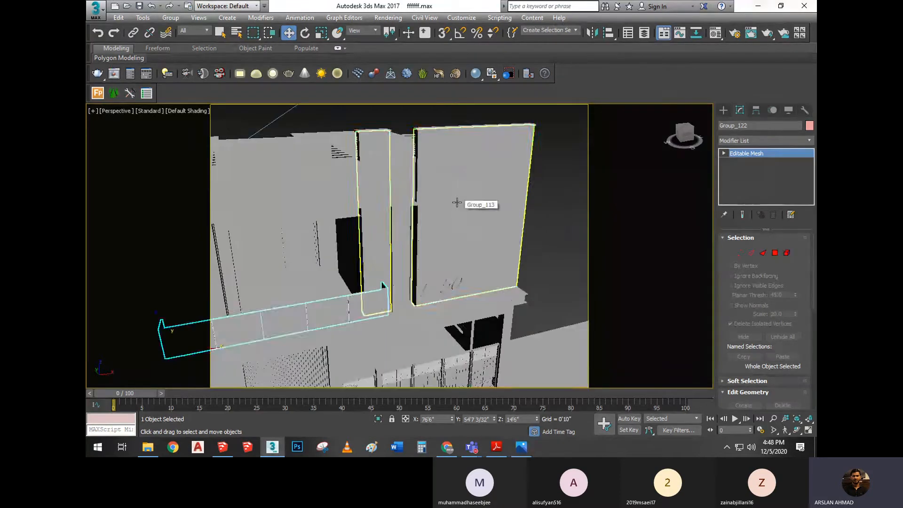
pyautogui.click(456, 202)
pyautogui.click(518, 448)
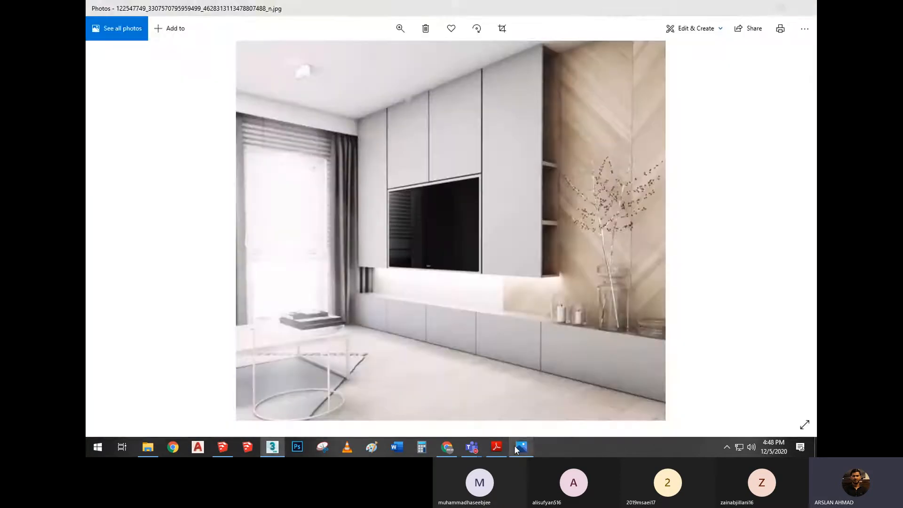
# Open the living-room photo in Adobe Photoshop CC and close the floating Selective Tool window
pyautogui.rightClick(510, 136)
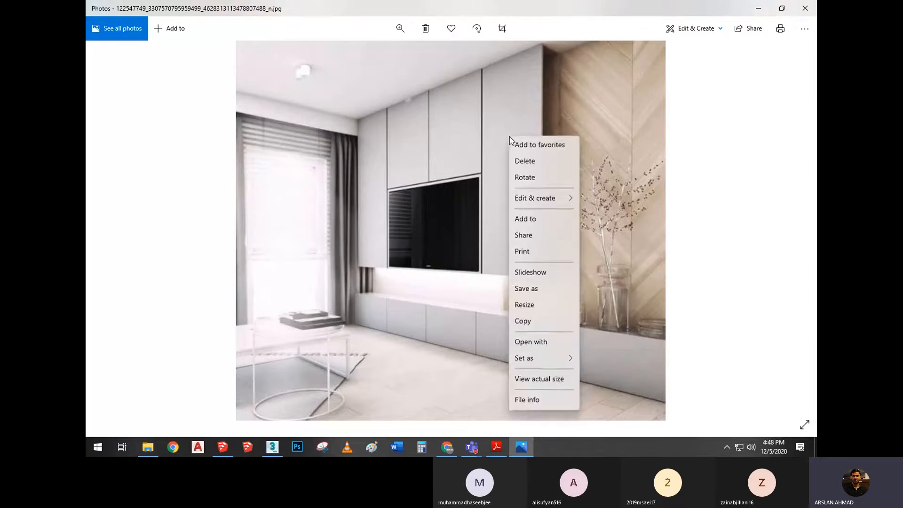
pyautogui.click(559, 343)
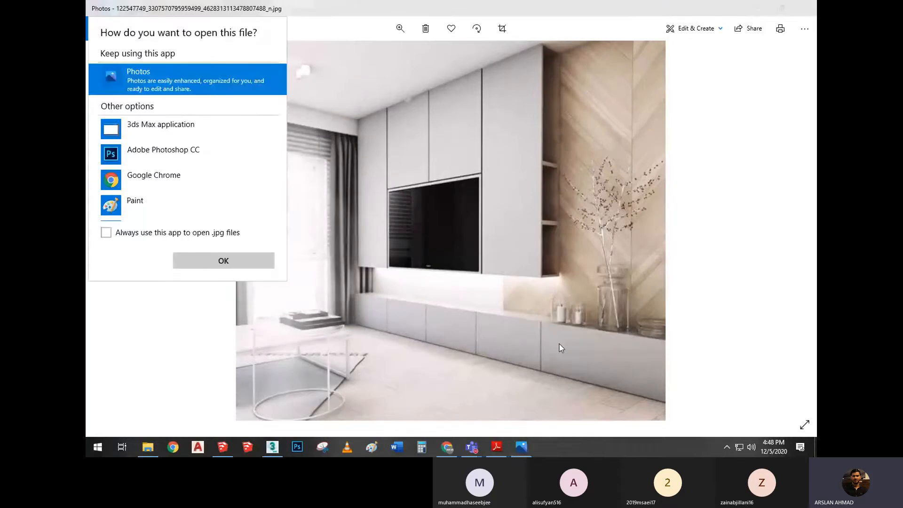
pyautogui.click(157, 153)
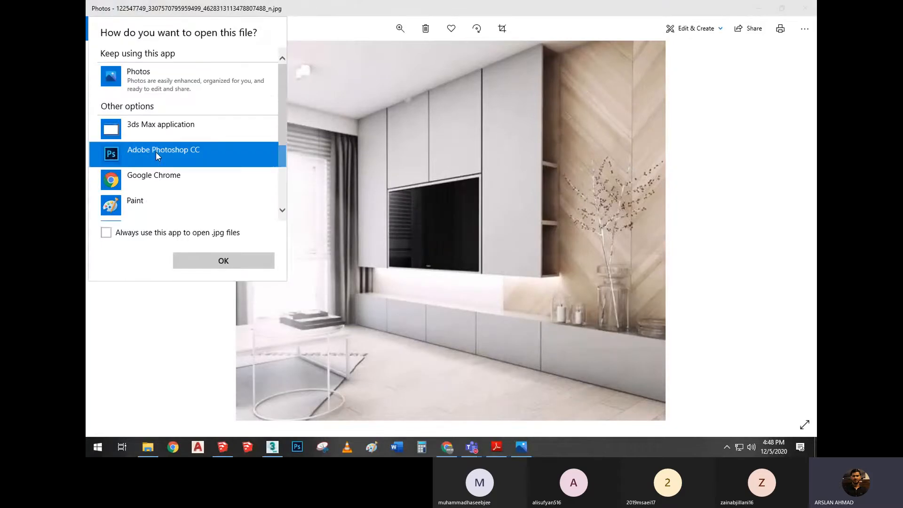
pyautogui.click(198, 262)
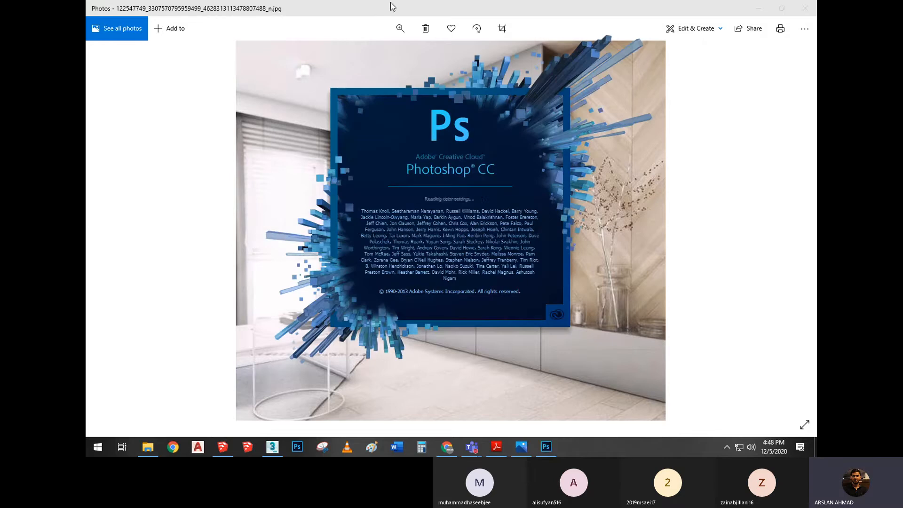
pyautogui.click(390, 3)
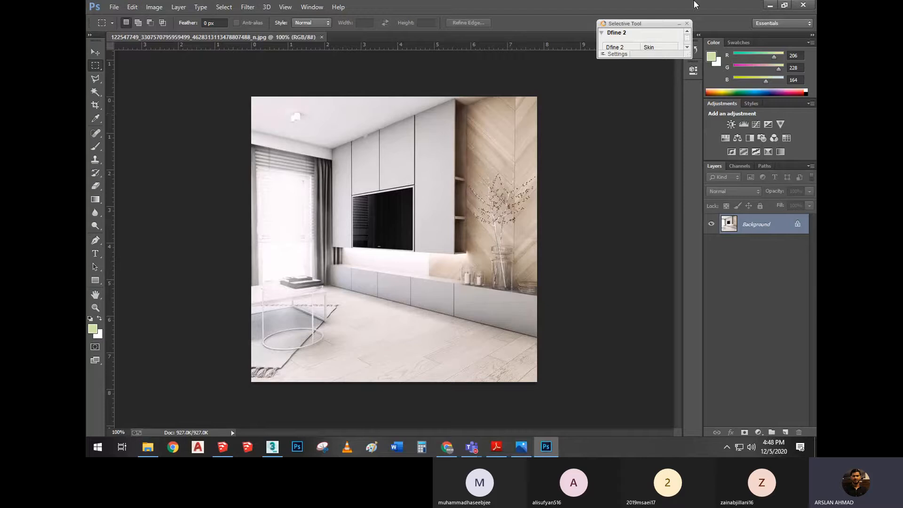
pyautogui.click(687, 23)
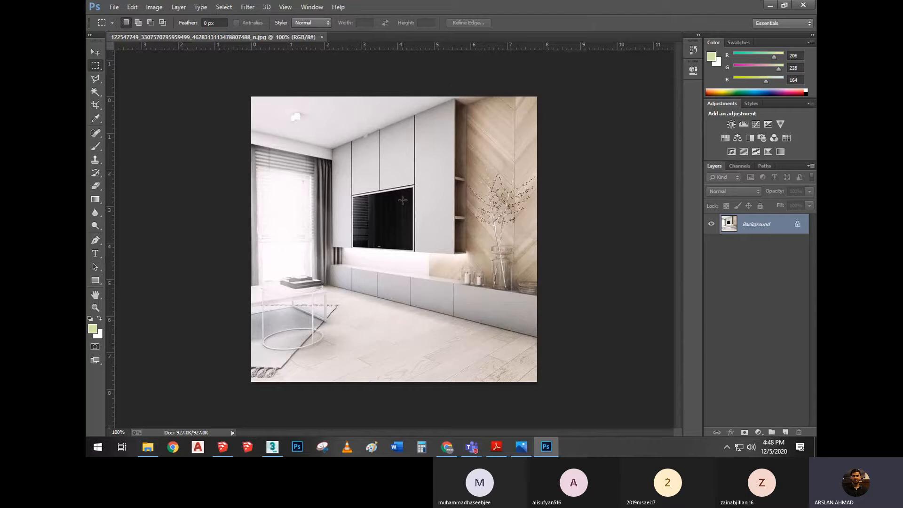
# Activate the Eyedropper tool, view the sampled light grey in the foreground Color Picker, and cancel the dialog
pyautogui.click(99, 54)
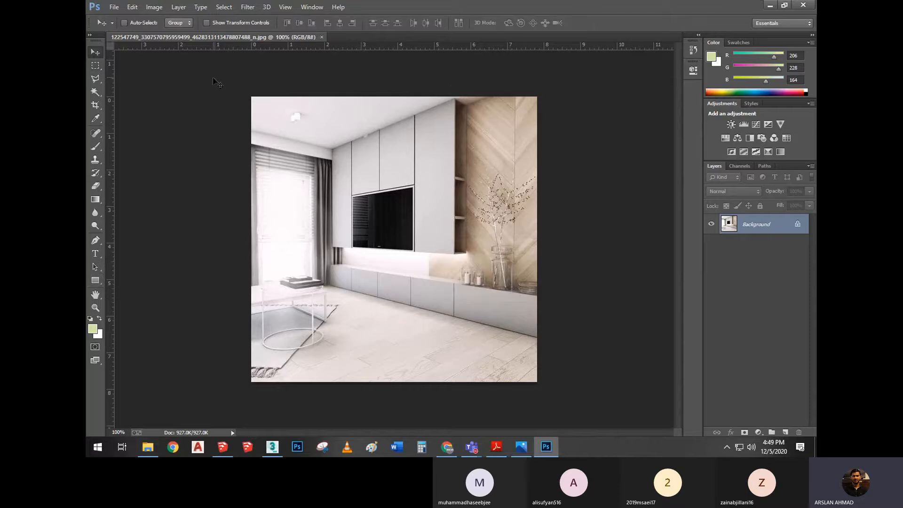
pyautogui.click(96, 119)
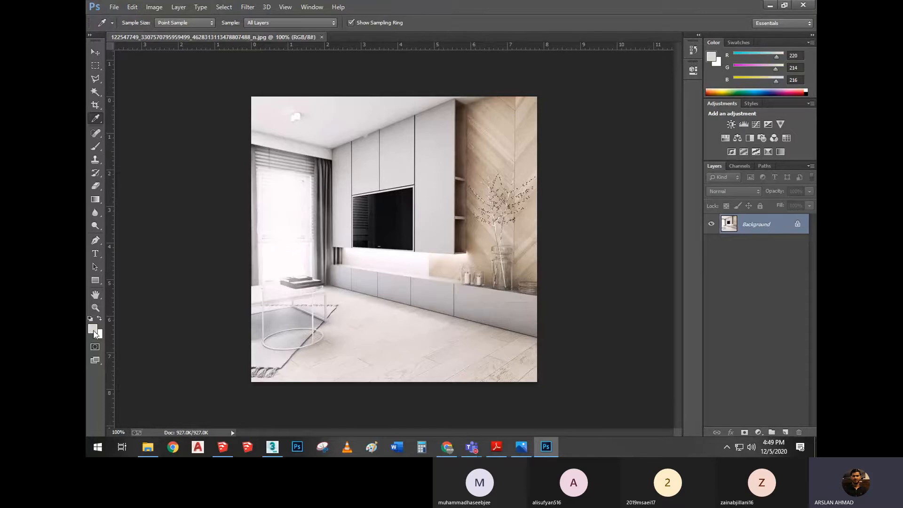
pyautogui.click(94, 331)
pyautogui.moveTo(625, 232); pyautogui.dragTo(423, 107)
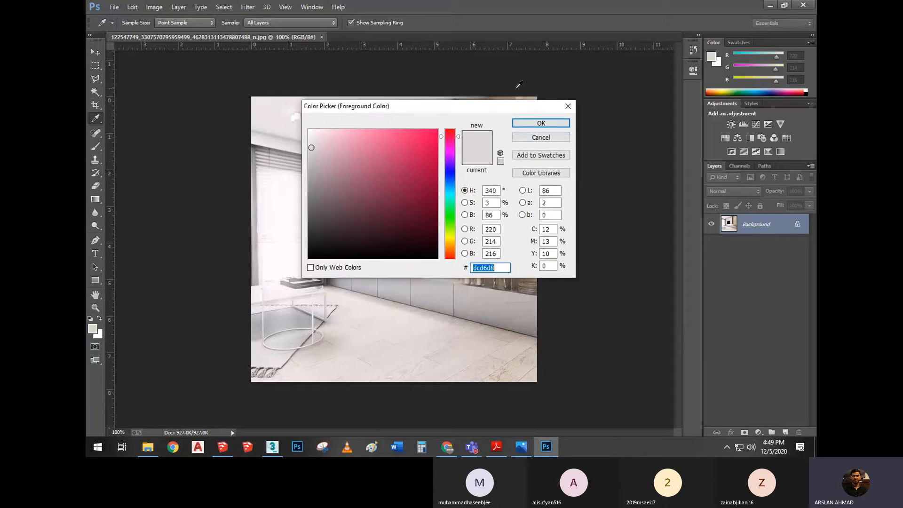
pyautogui.click(546, 139)
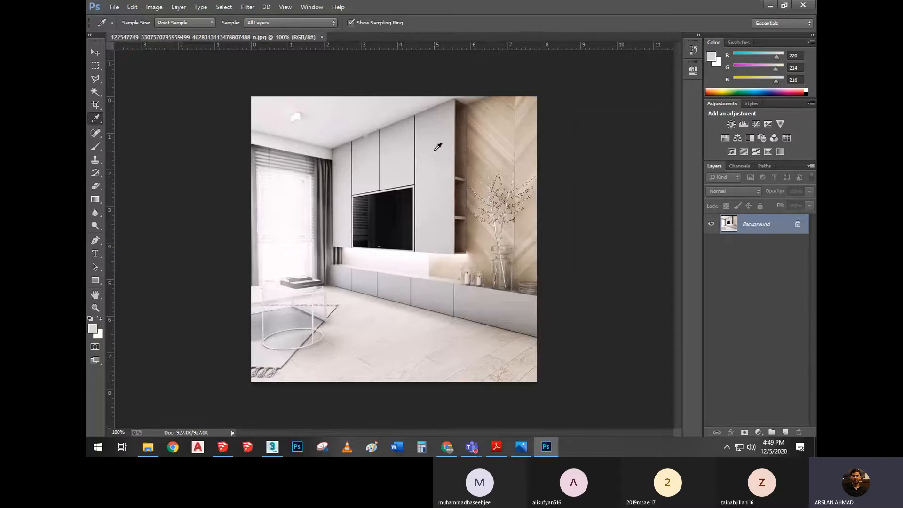
# Sample the tall grey cabinet front beside the TV as the foreground colour and check its RGB values in the Color Picker
pyautogui.click(435, 150)
pyautogui.click(93, 329)
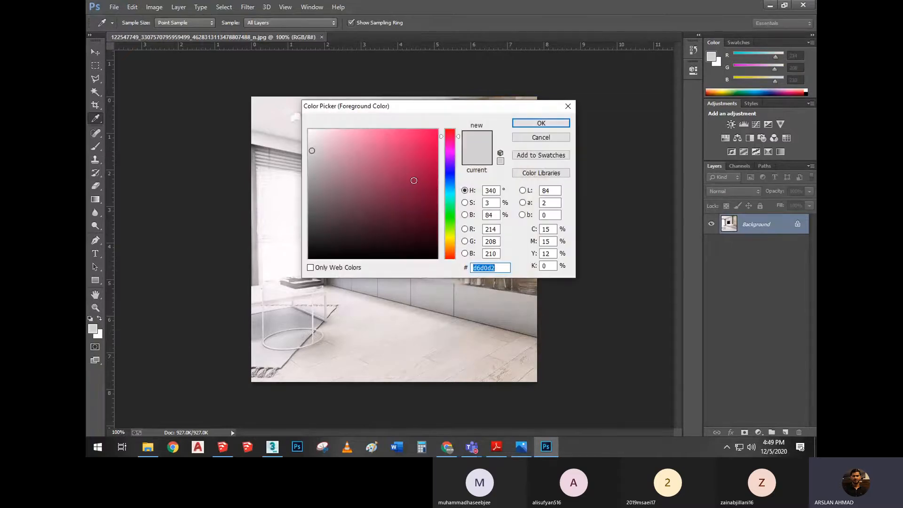
pyautogui.click(496, 229)
pyautogui.moveTo(496, 229); pyautogui.dragTo(493, 229)
pyautogui.press('Tab')
pyautogui.press('Tab')
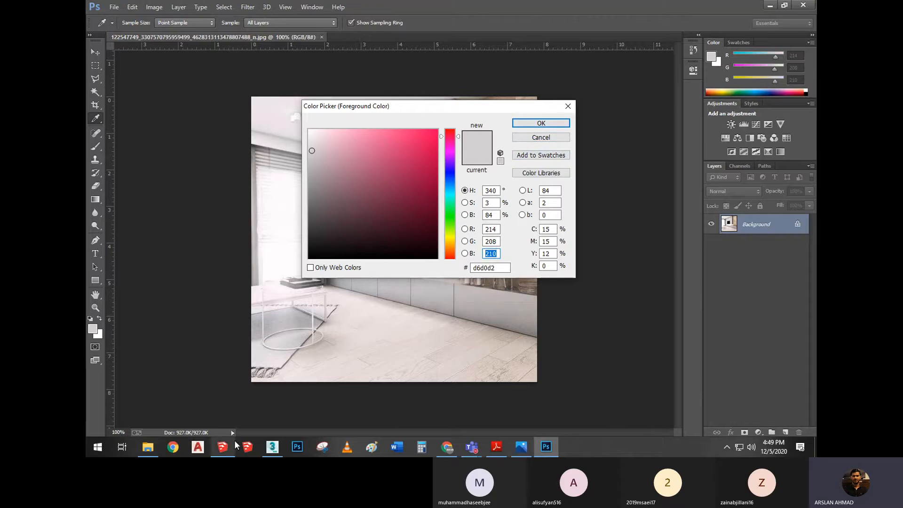
# Switch to 3ds Max and set the Diffuse colour of Material #7 to Red 214, Green 208, Blue 210
pyautogui.click(279, 450)
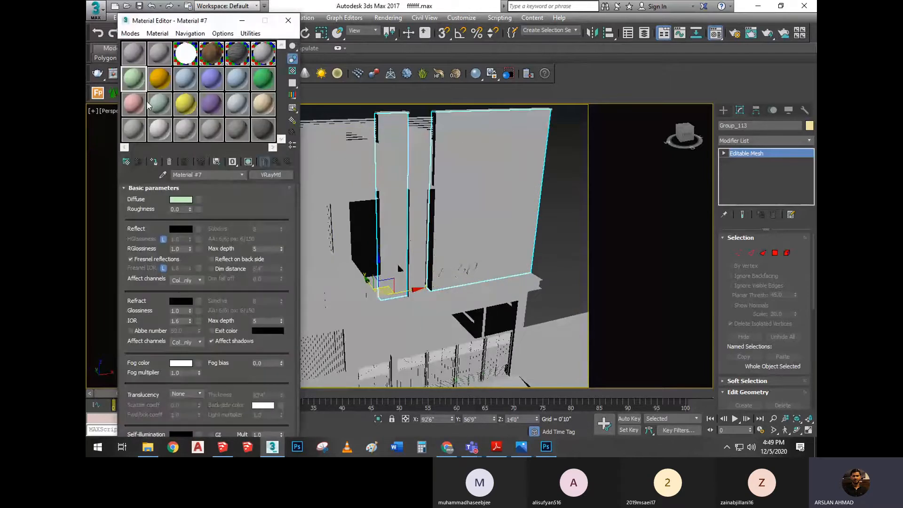
pyautogui.click(181, 199)
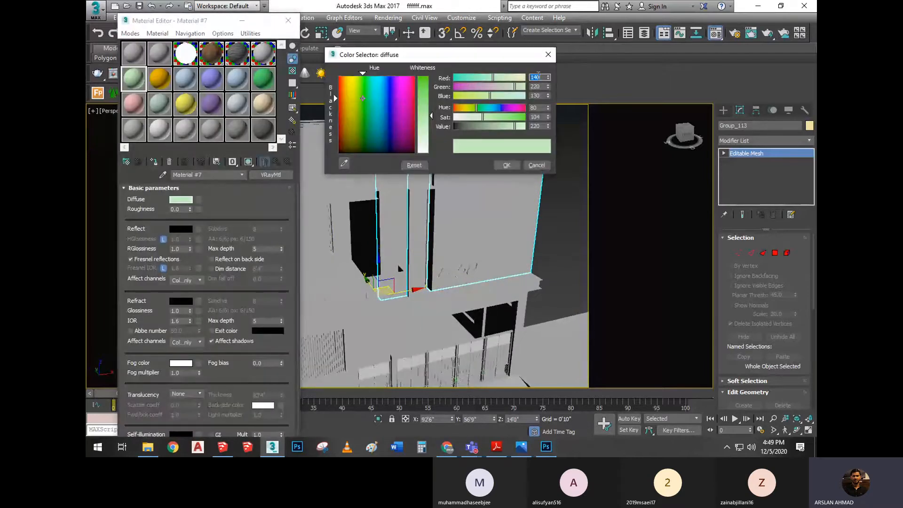
pyautogui.write('214')
pyautogui.press('Tab')
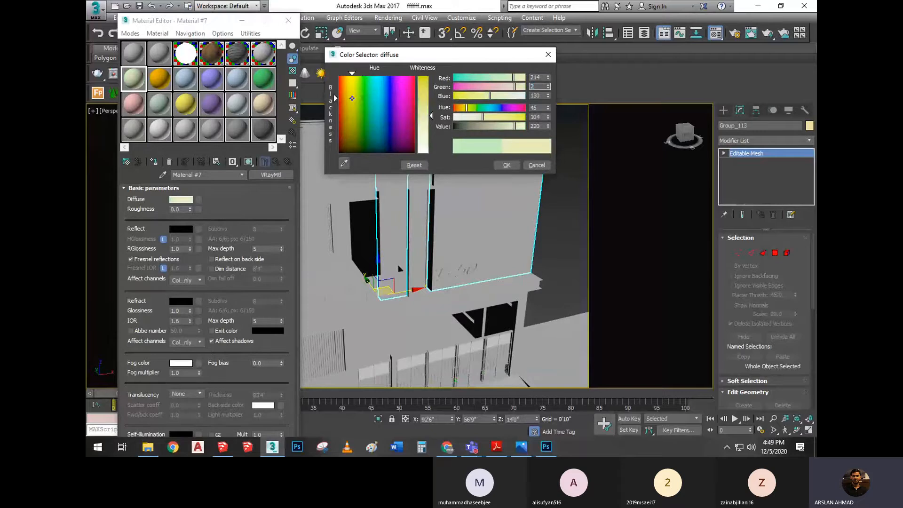
pyautogui.press('Tab')
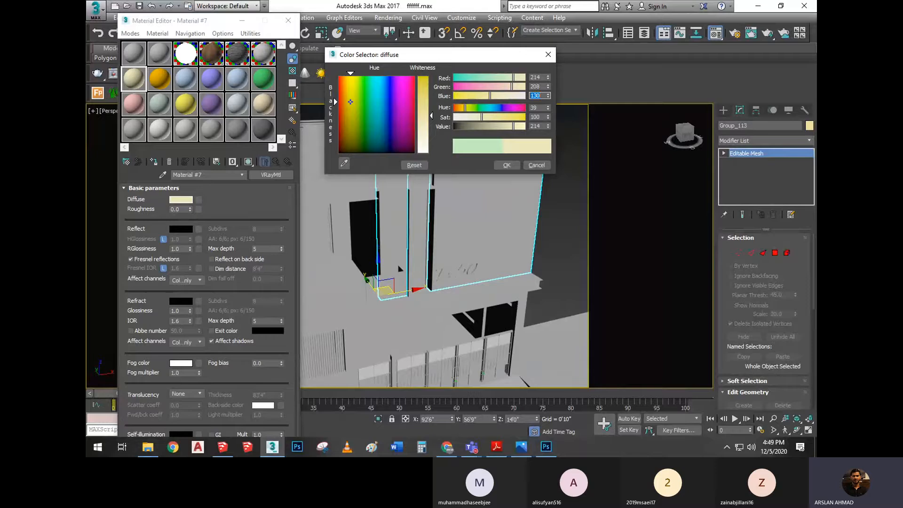
pyautogui.write('210')
pyautogui.press('Tab')
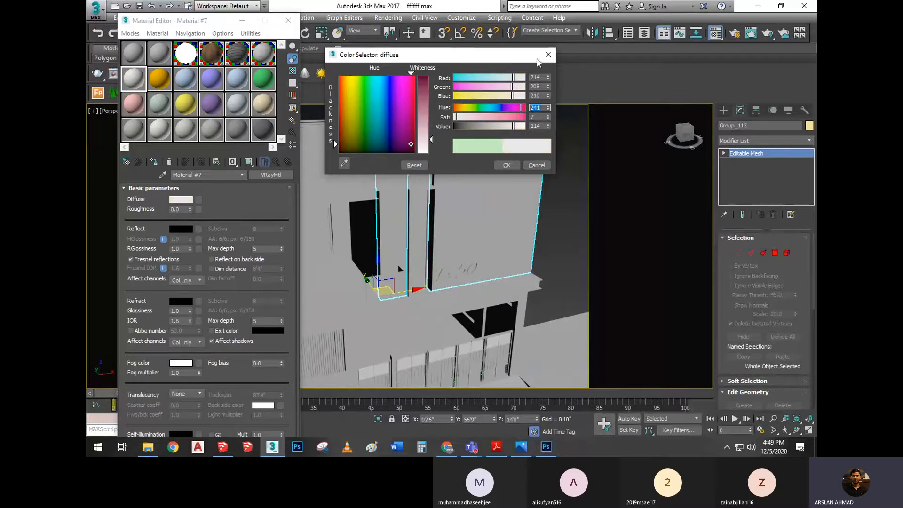
pyautogui.click(507, 165)
# Open an enlarged preview of Material #7 with a checkered background, place it clear of the model, and deselect the facade panels
pyautogui.doubleClick(133, 78)
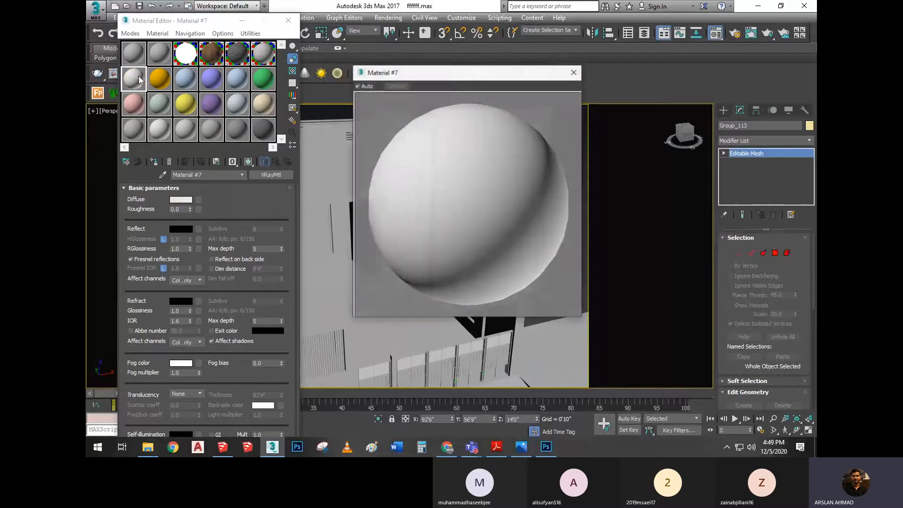
pyautogui.click(292, 71)
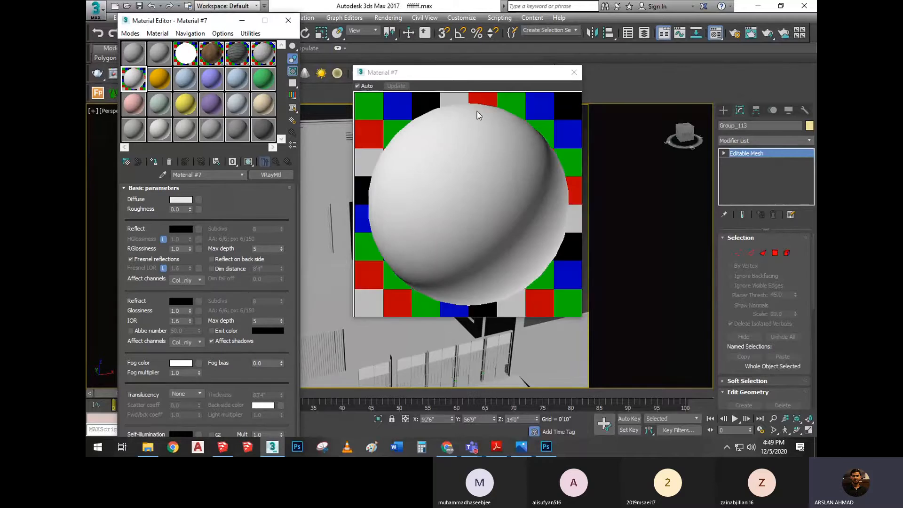
pyautogui.moveTo(503, 78); pyautogui.dragTo(710, 102)
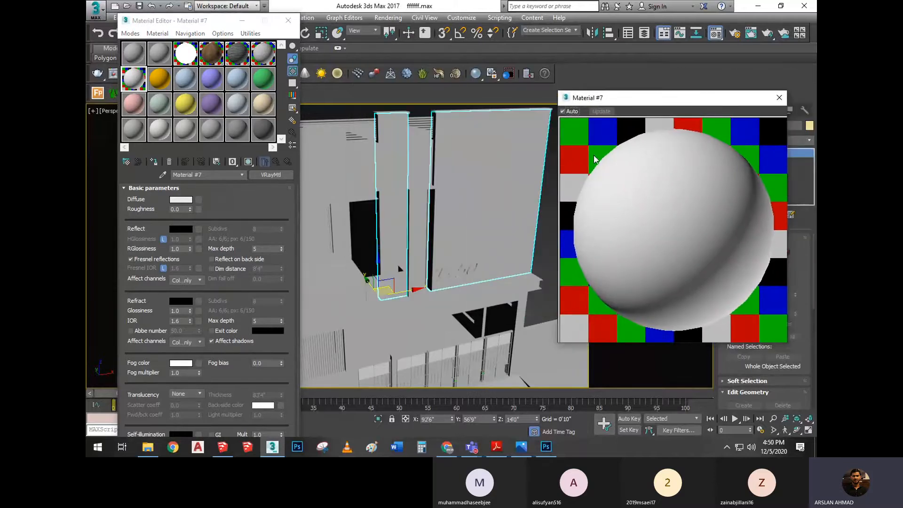
pyautogui.scroll(-3, 463, 216)
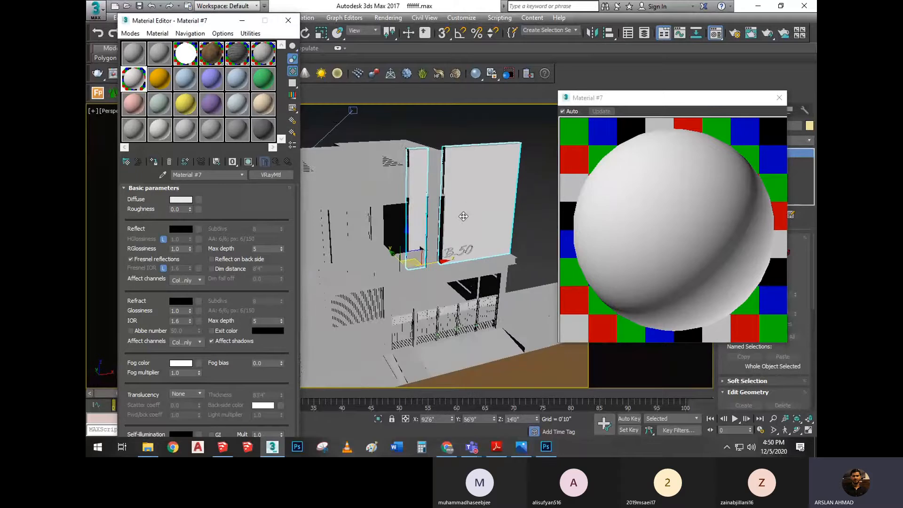
pyautogui.click(478, 118)
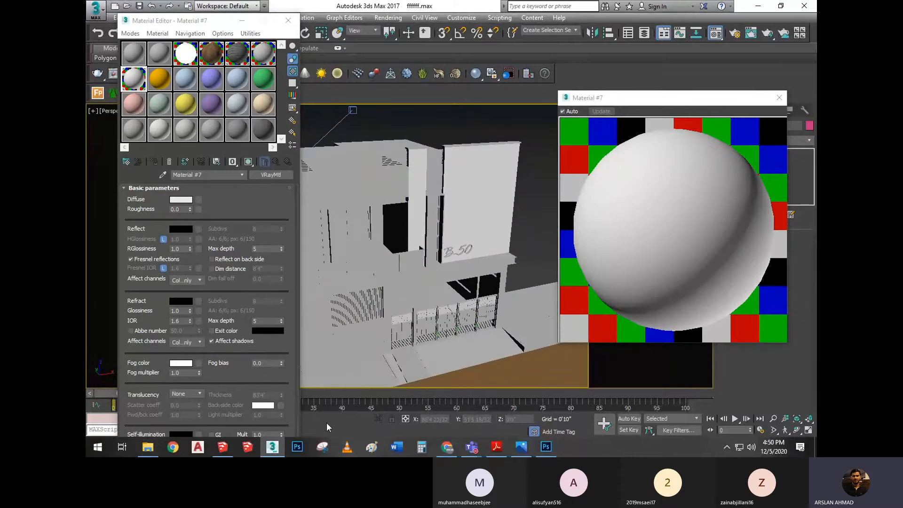
# Switch to Photoshop, sample the beige wood panelling beside the cabinets into the Color Picker, and check its RGB values
pyautogui.click(546, 446)
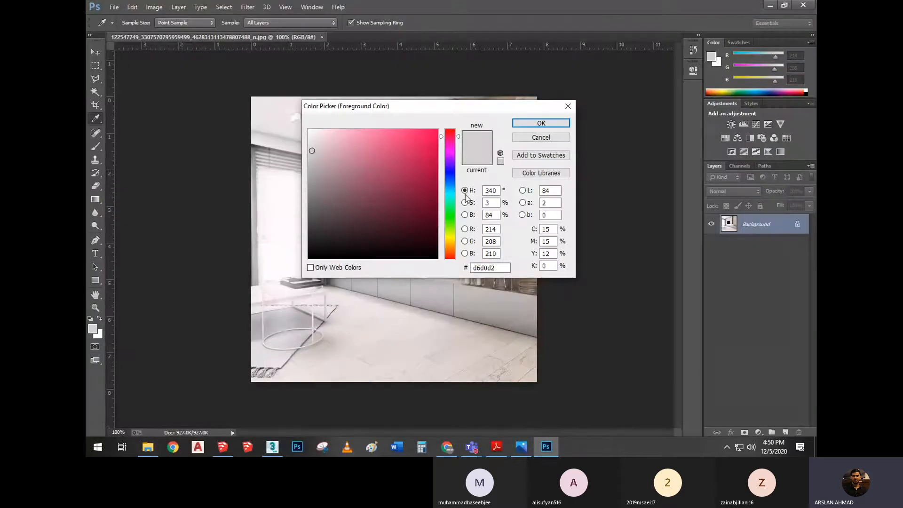
pyautogui.moveTo(516, 105); pyautogui.dragTo(522, 264)
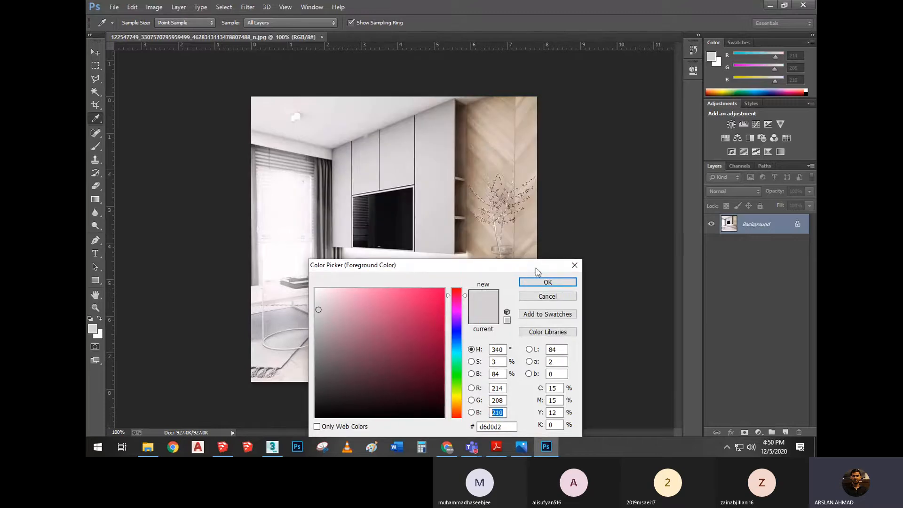
pyautogui.click(491, 152)
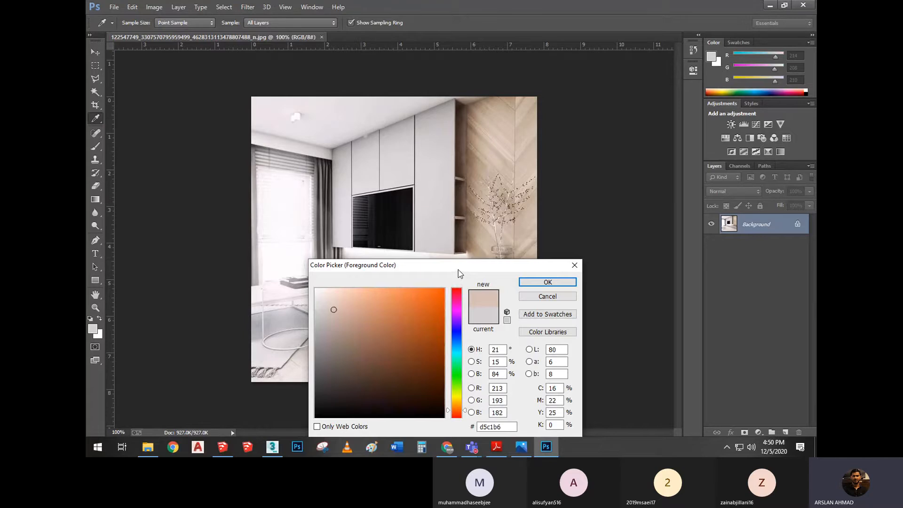
pyautogui.moveTo(459, 273); pyautogui.dragTo(479, 248)
pyautogui.click(495, 149)
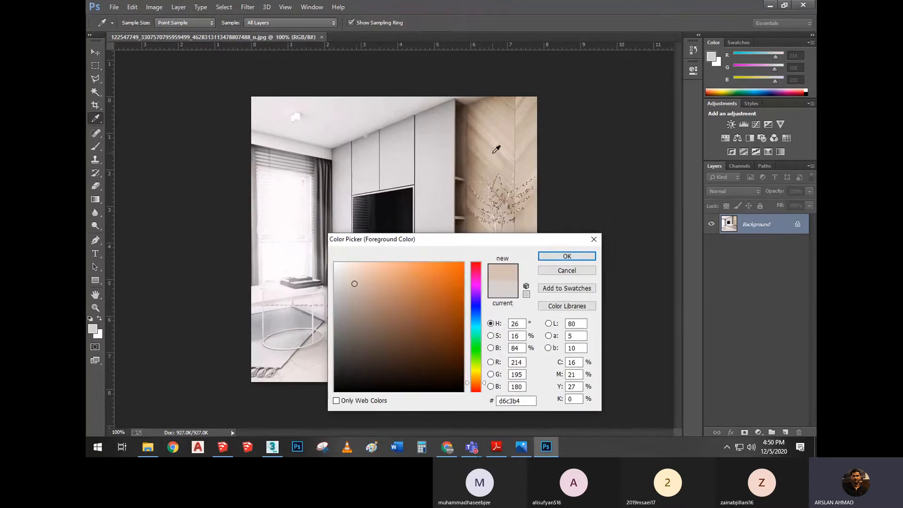
pyautogui.click(94, 328)
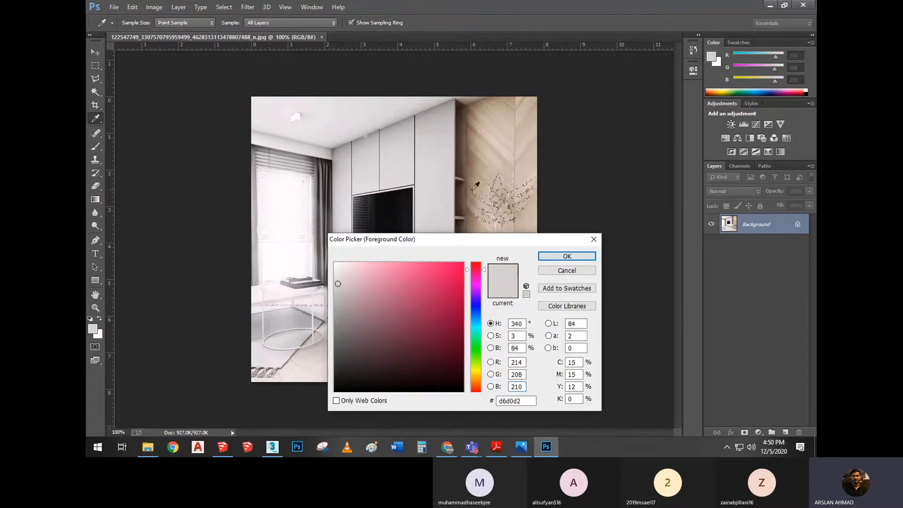
pyautogui.click(490, 171)
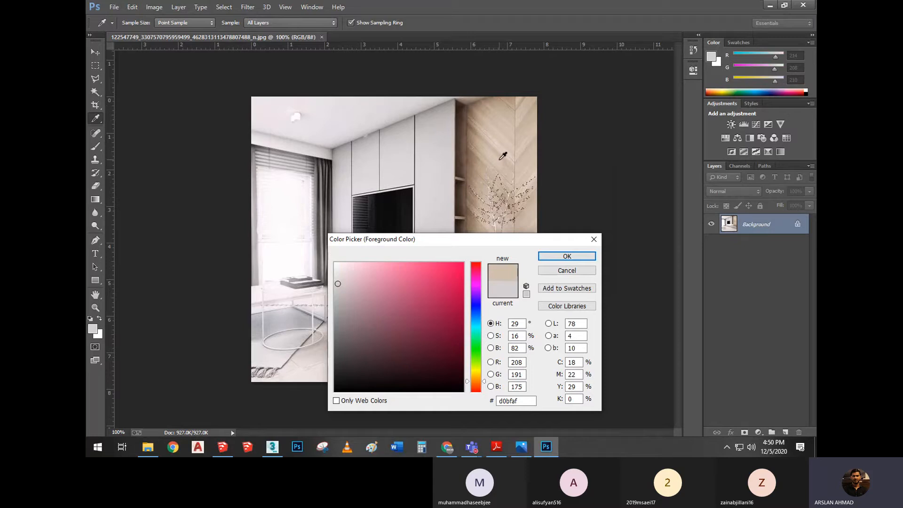
pyautogui.click(525, 362)
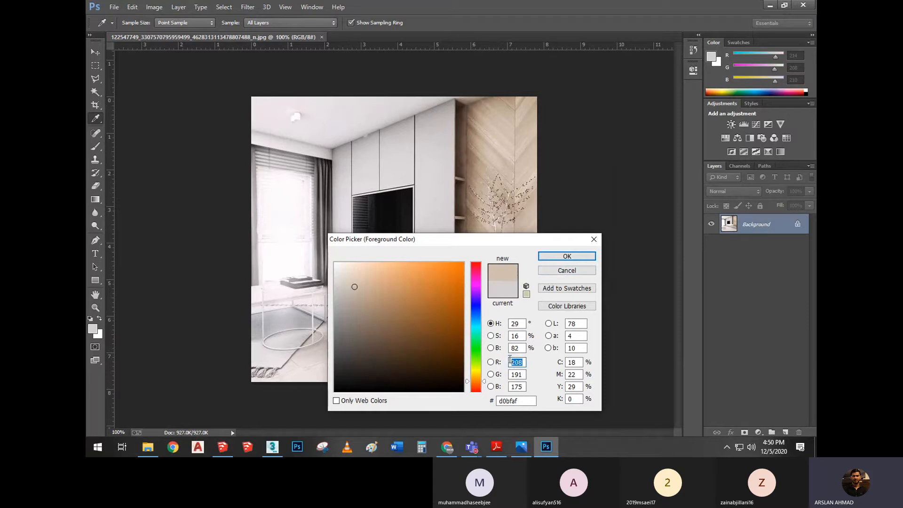
pyautogui.click(519, 374)
# Switch to 3ds Max and set the Diffuse colour of Material #8 to Red 208, Green 191, Blue 175
pyautogui.moveTo(273, 446)
pyautogui.click(282, 408)
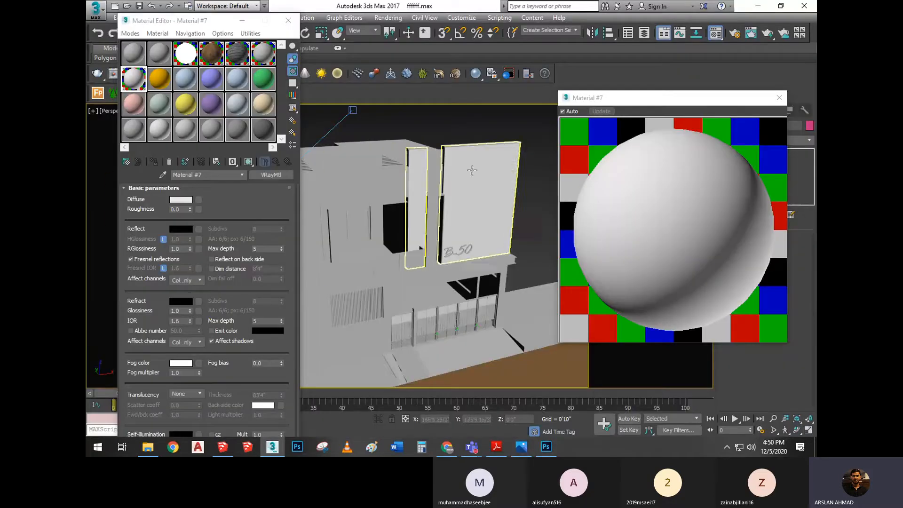
pyautogui.click(310, 112)
pyautogui.click(151, 78)
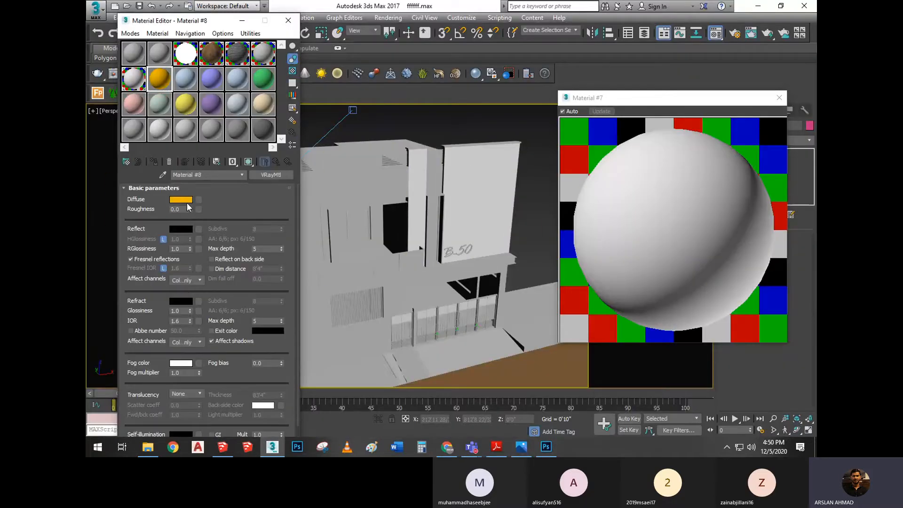
pyautogui.click(187, 202)
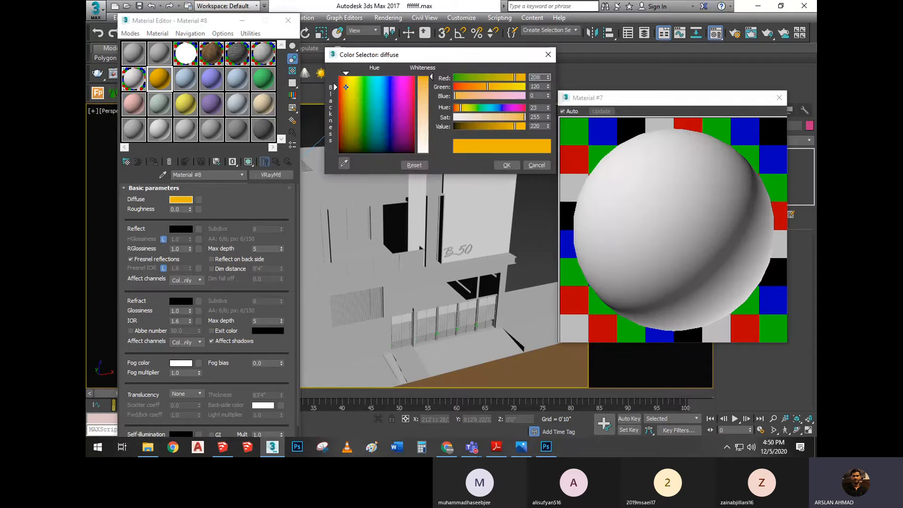
pyautogui.press('Tab')
pyautogui.write('1')
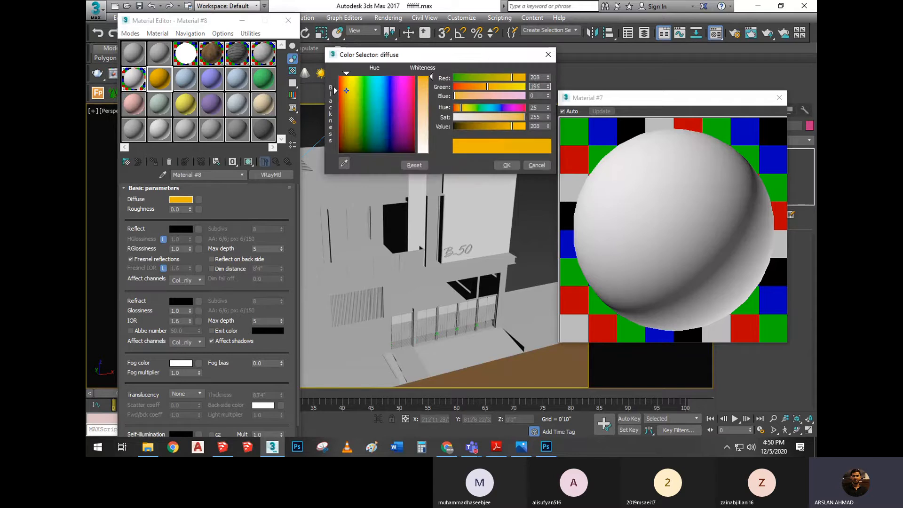
pyautogui.click(546, 447)
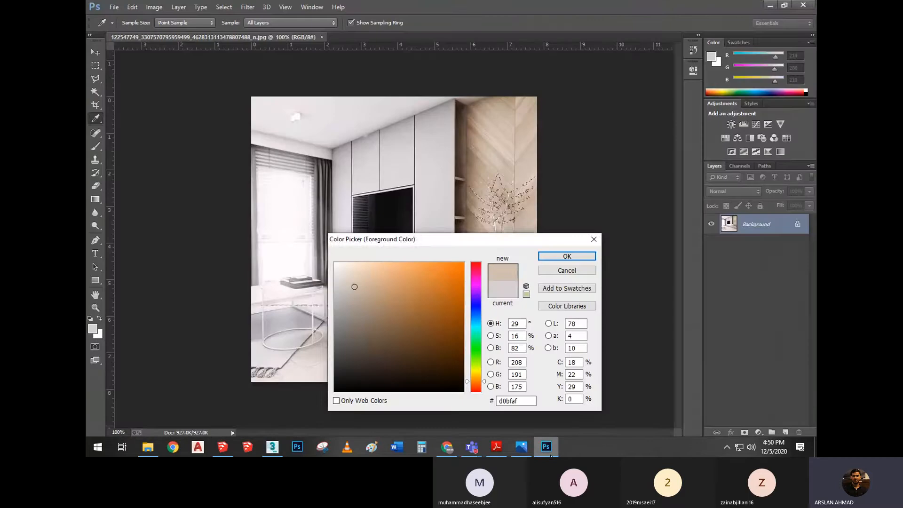
pyautogui.click(548, 450)
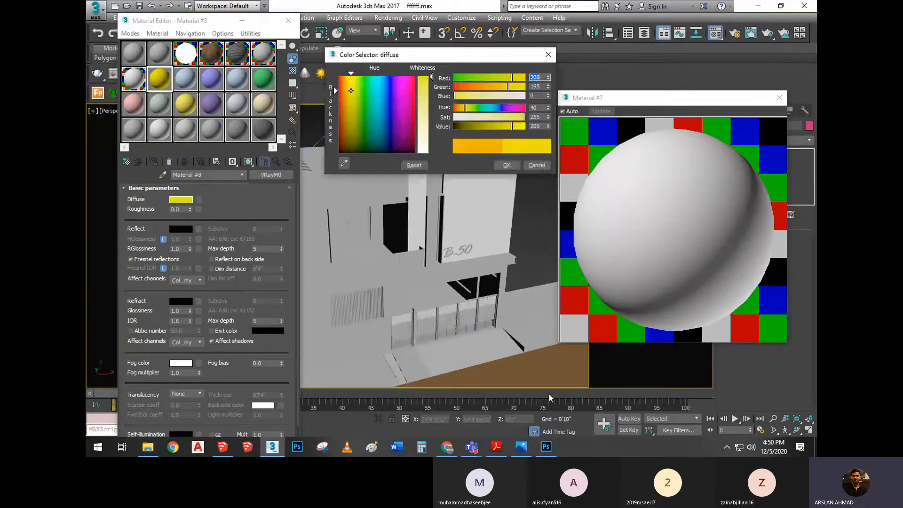
pyautogui.write('1')
pyautogui.press('Tab')
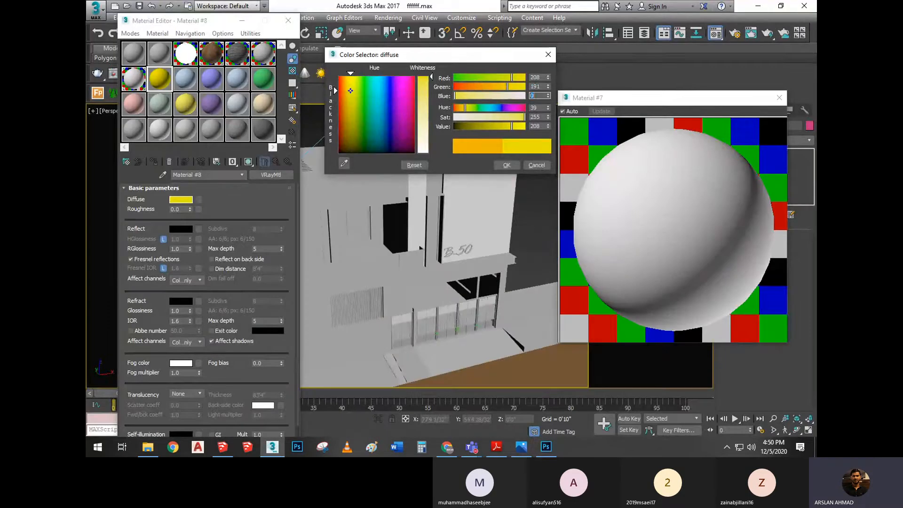
pyautogui.write('175')
pyautogui.press('Tab')
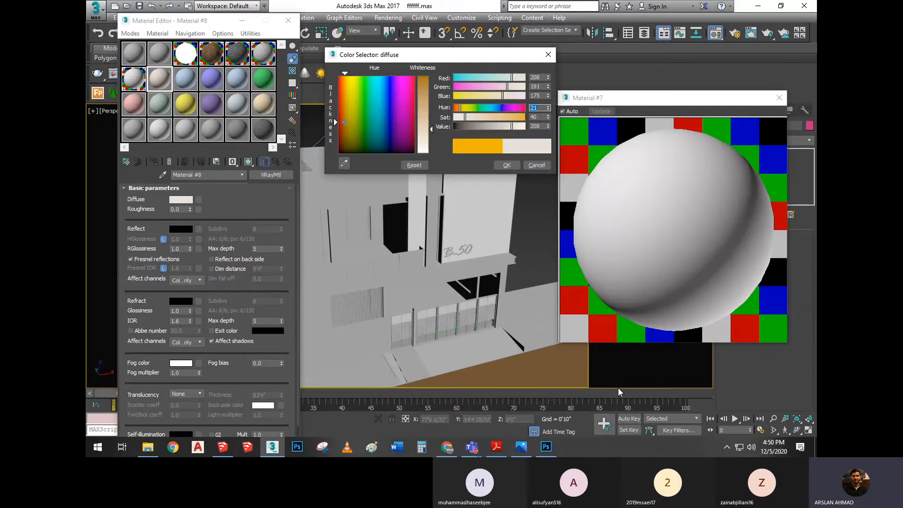
pyautogui.click(506, 166)
# Preview Material #8 enlarged with a checkered background, and close both material previews and the Material Editor
pyautogui.doubleClick(156, 80)
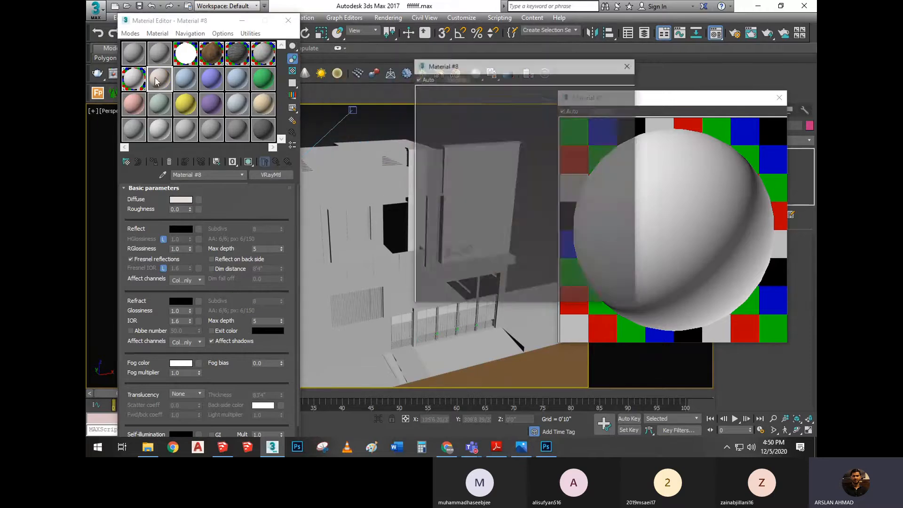
pyautogui.click(778, 98)
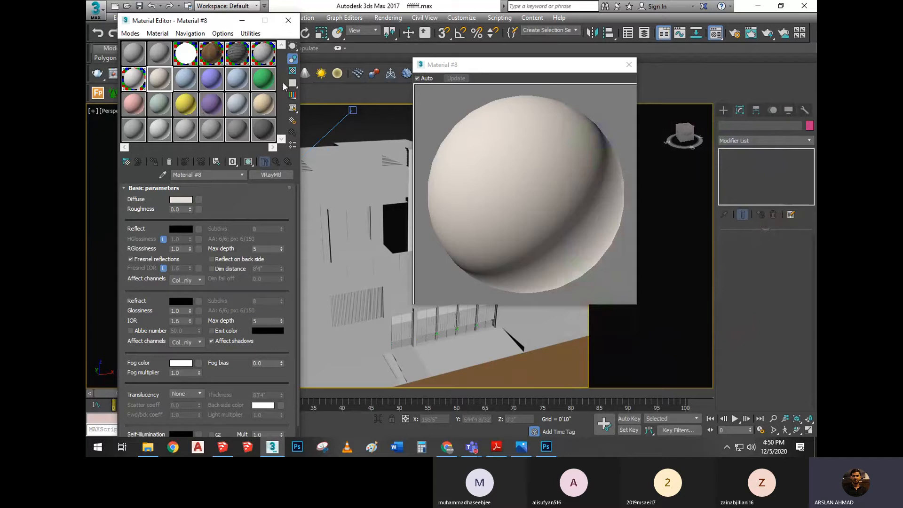
pyautogui.click(292, 70)
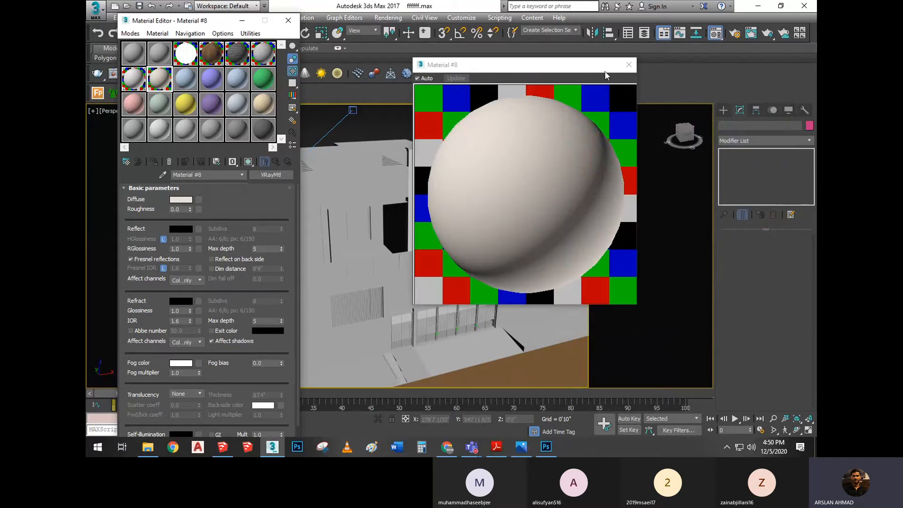
pyautogui.click(628, 65)
pyautogui.click(288, 21)
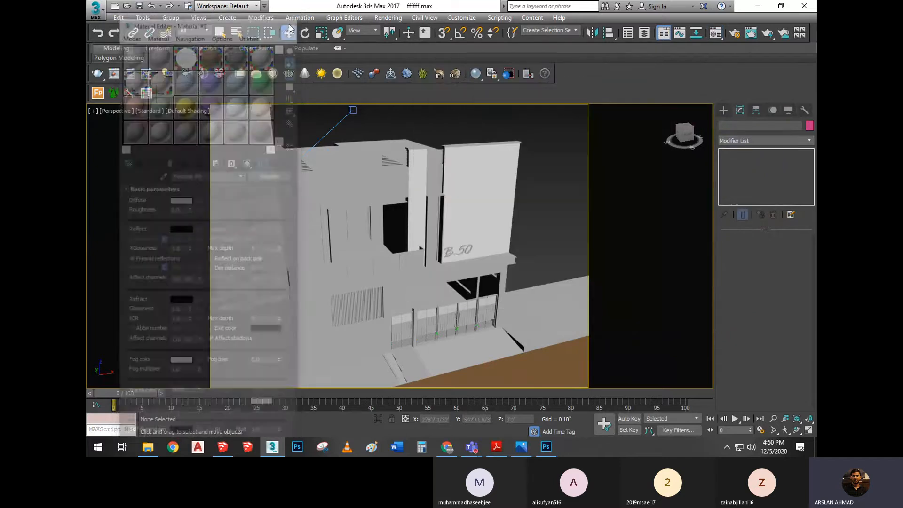
pyautogui.scroll(-5, 377, 176)
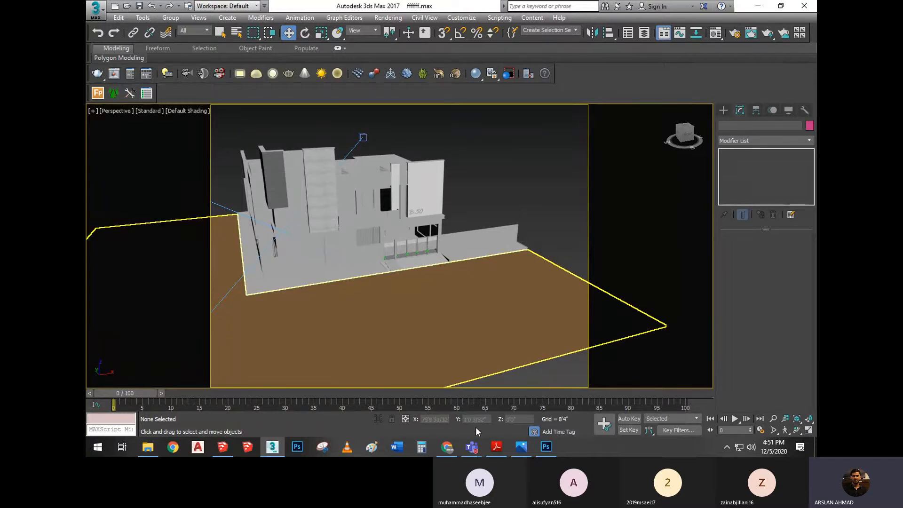
# Switch to Chrome and open the Google home page in a new browser tab
pyautogui.click(449, 448)
pyautogui.click(333, 9)
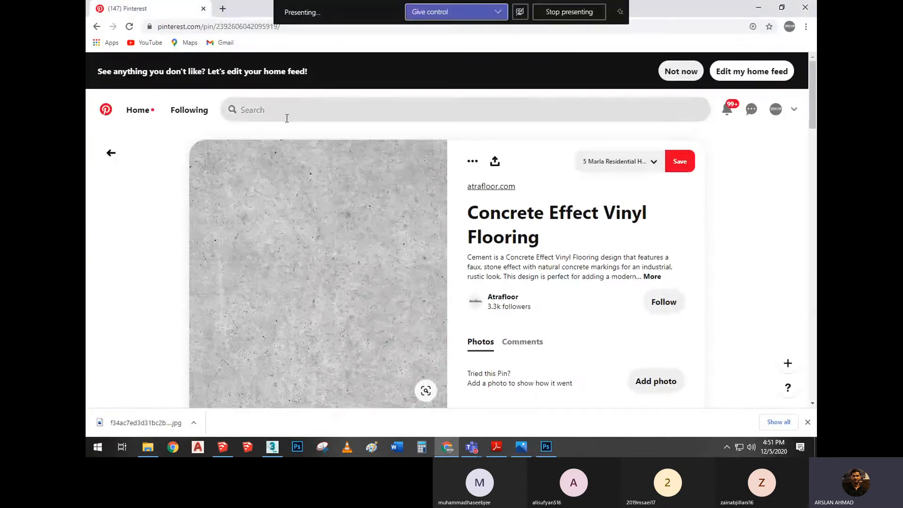
pyautogui.click(223, 9)
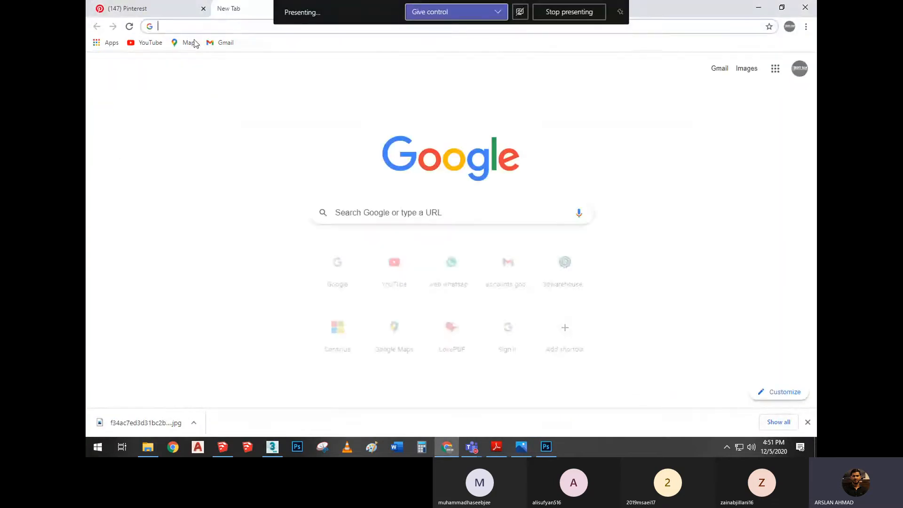
pyautogui.write('google.com')
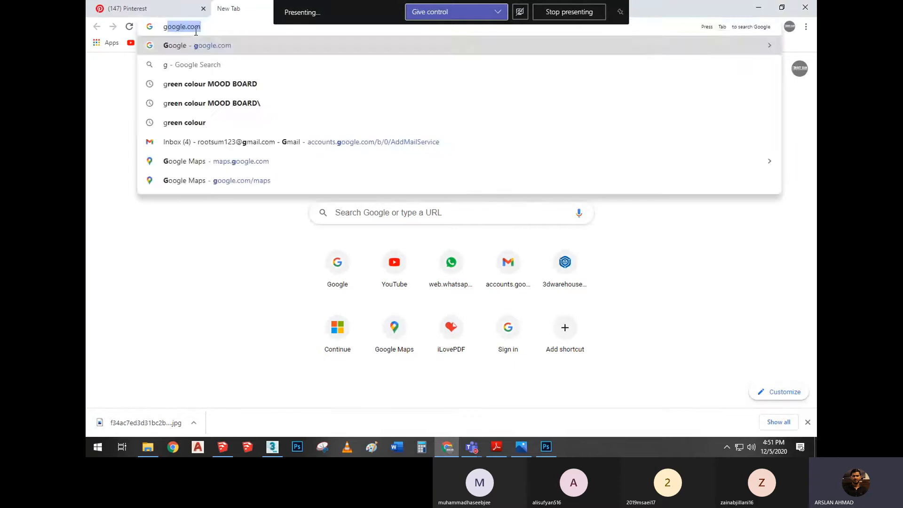
pyautogui.press('Return')
pyautogui.click(369, 202)
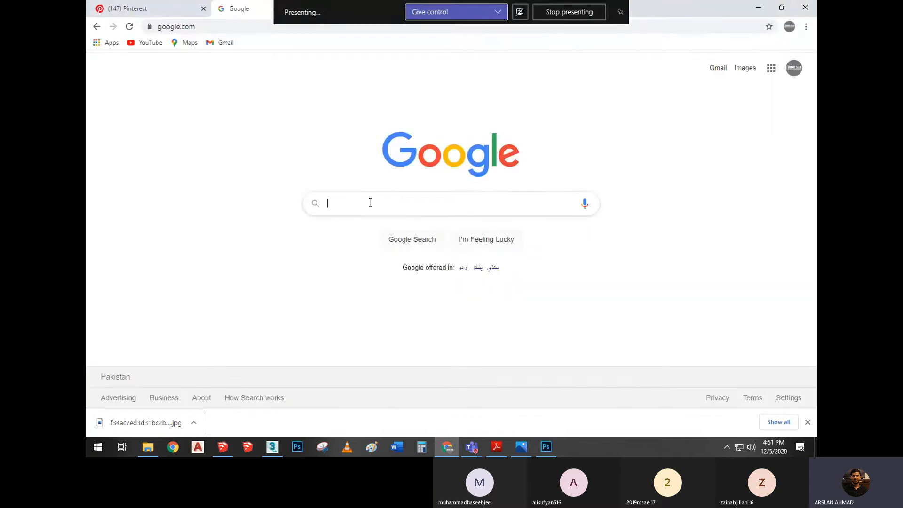
# Search Google for "rgb value of blue color"
pyautogui.write('RB')
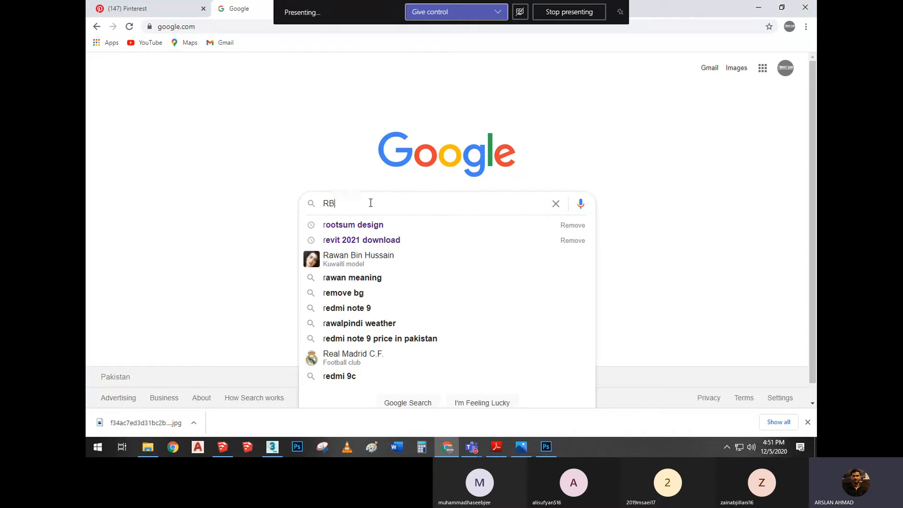
pyautogui.write('G Va')
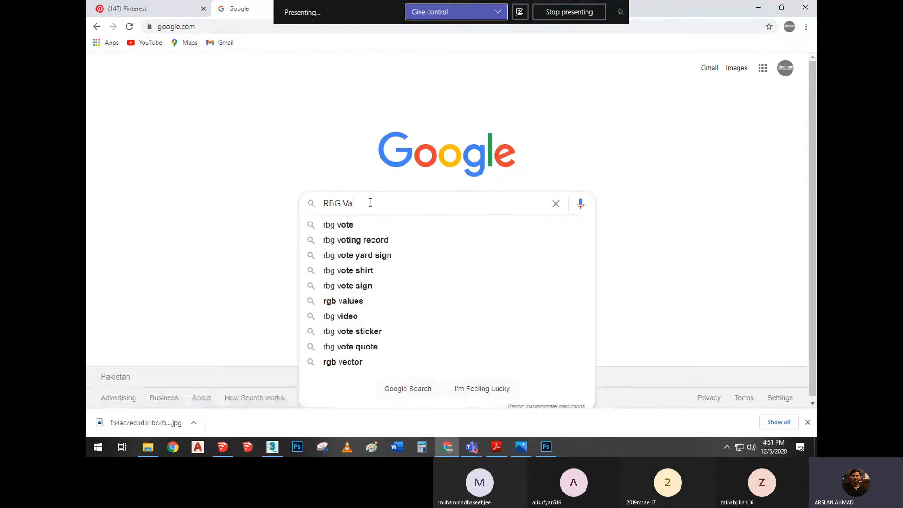
pyautogui.write('lue of ')
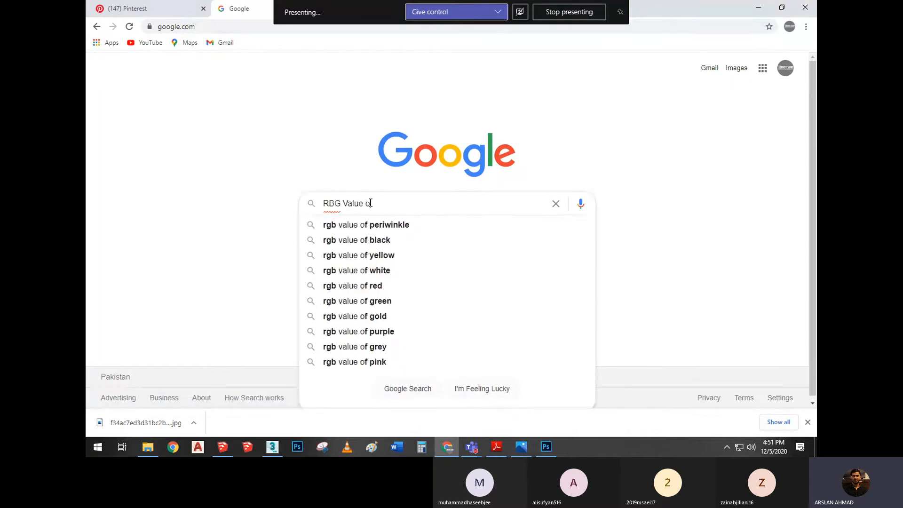
pyautogui.write('blue c')
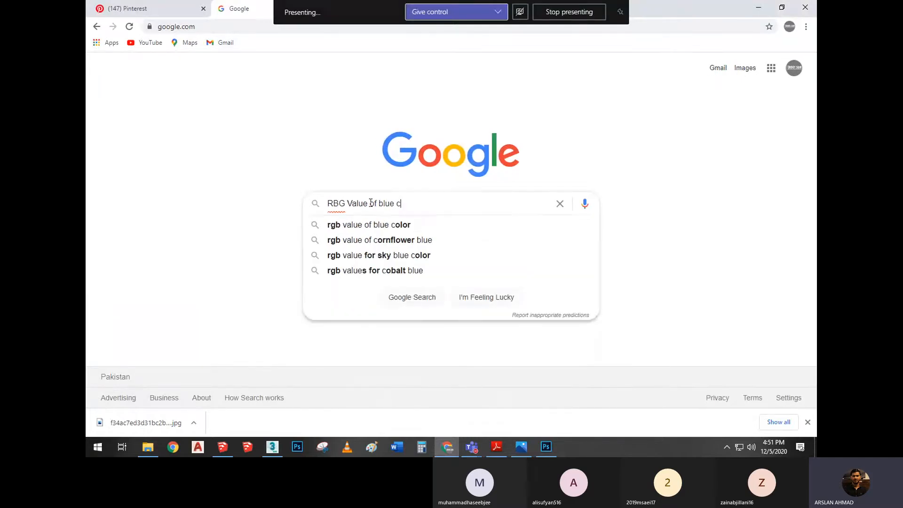
pyautogui.press('Down')
pyautogui.press('Return')
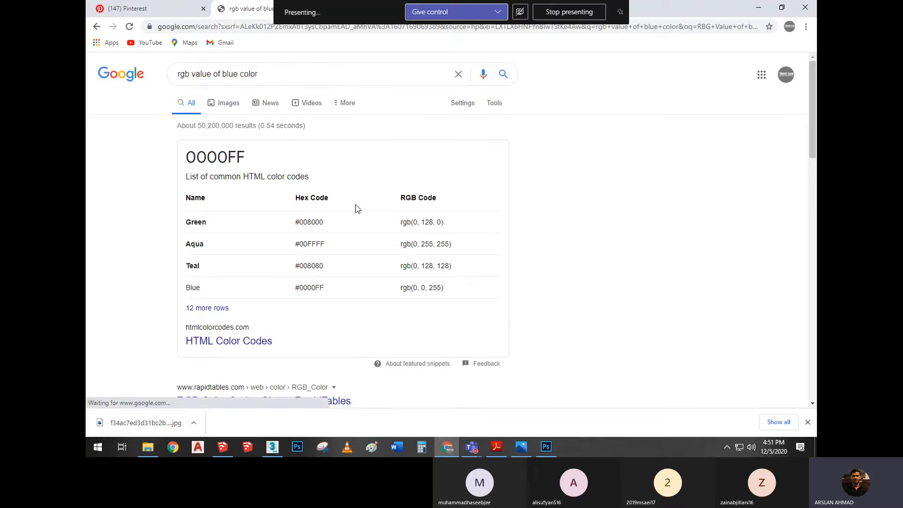
# Look through the image results for the blue RGB search and open the Royal Blues palette image from the related images
pyautogui.scroll(-1, 339, 177)
pyautogui.scroll(1, 284, 120)
pyautogui.click(225, 104)
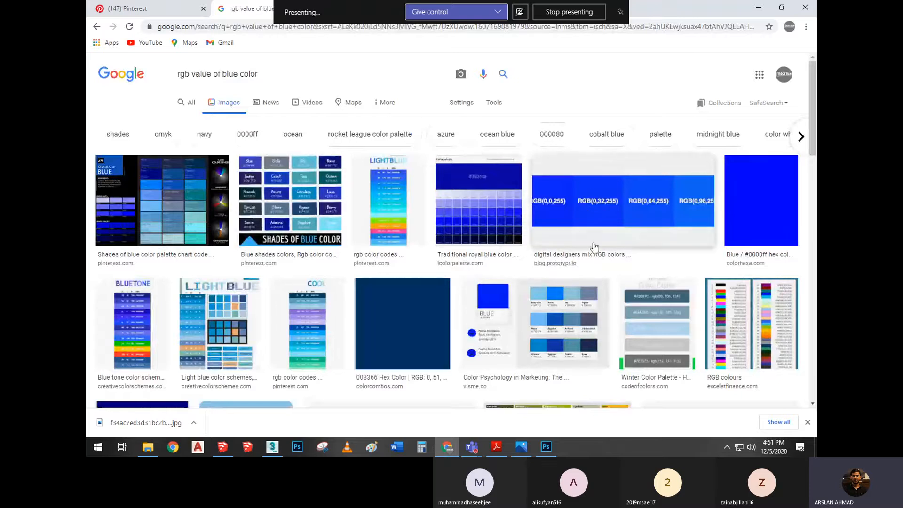
pyautogui.click(645, 197)
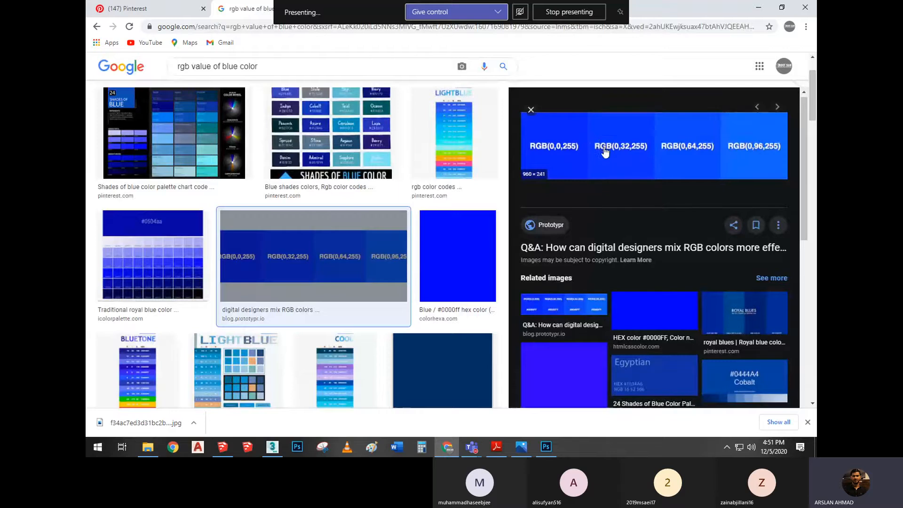
pyautogui.scroll(-1, 746, 311)
pyautogui.click(747, 269)
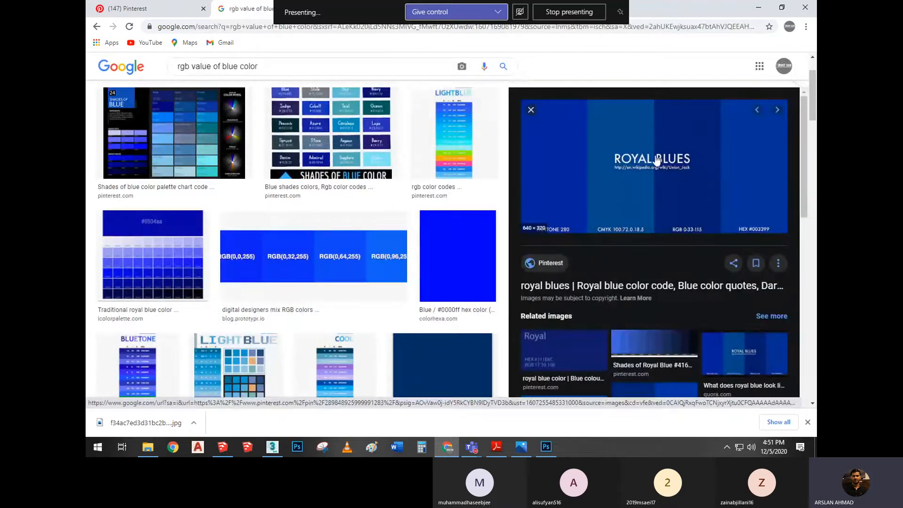
# Save the Royal Blues palette image as a JPEG to Local Disk (D:) under its suggested file name
pyautogui.rightClick(660, 141)
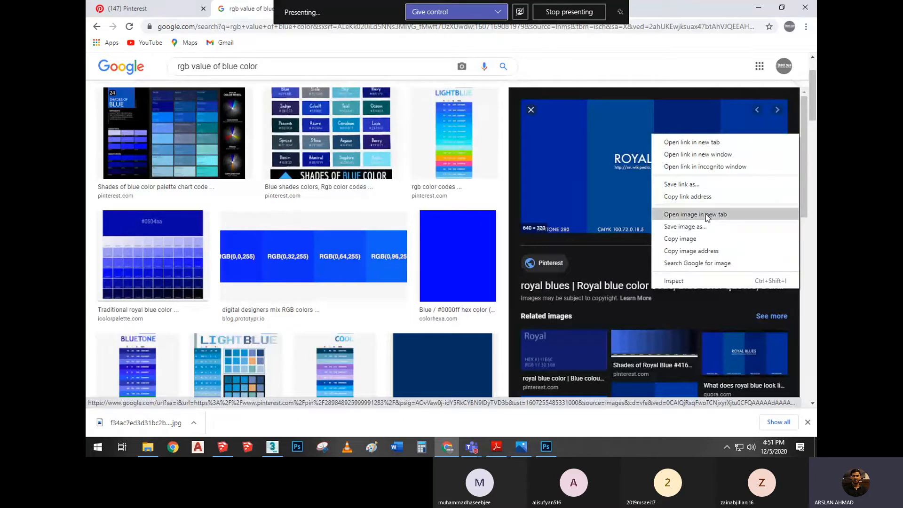
pyautogui.click(706, 228)
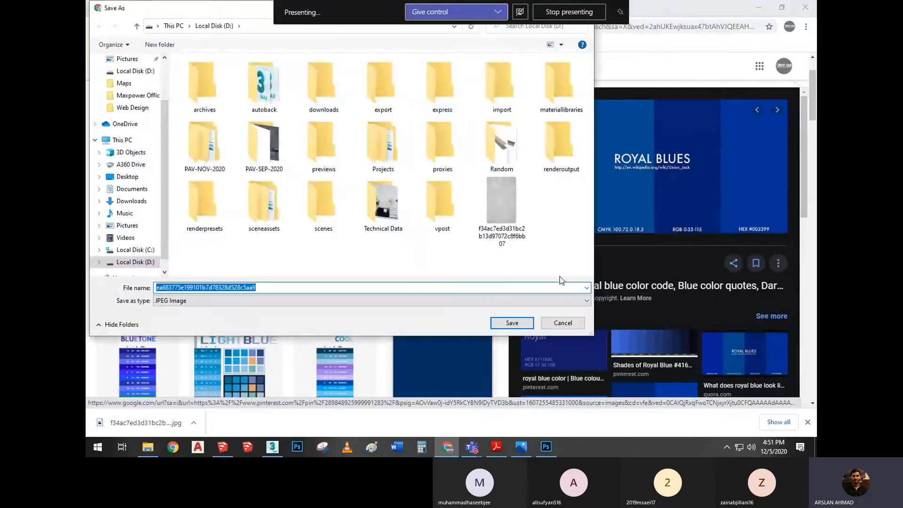
pyautogui.click(525, 323)
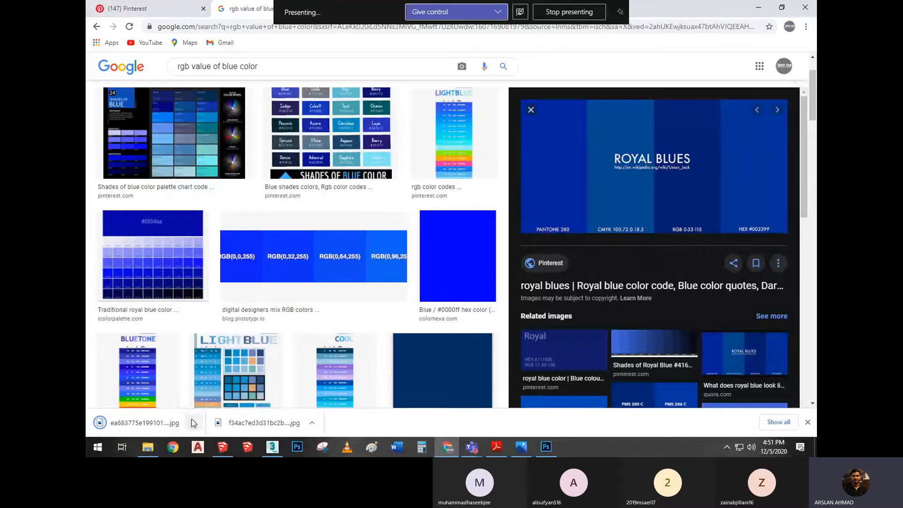
# Show the downloaded Royal Blues image in its folder and open it with Adobe Photoshop
pyautogui.click(194, 422)
pyautogui.click(223, 388)
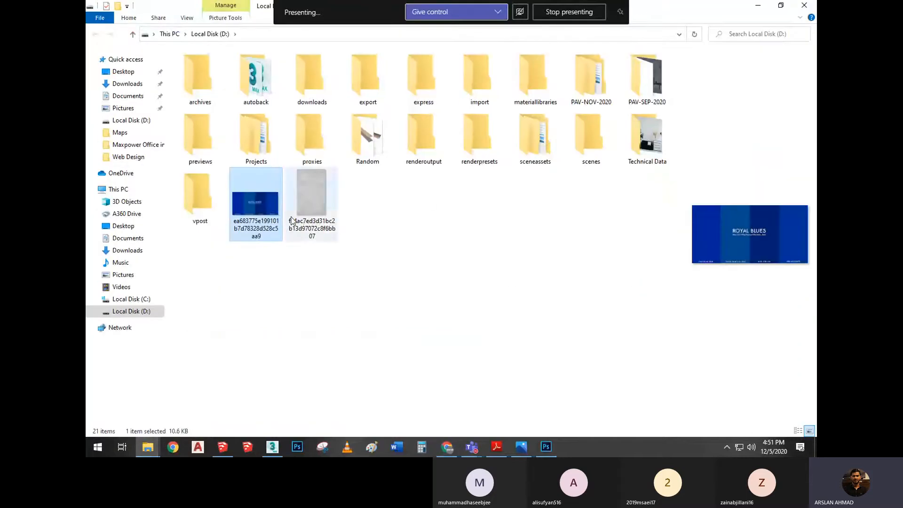
pyautogui.rightClick(266, 211)
pyautogui.moveTo(324, 278)
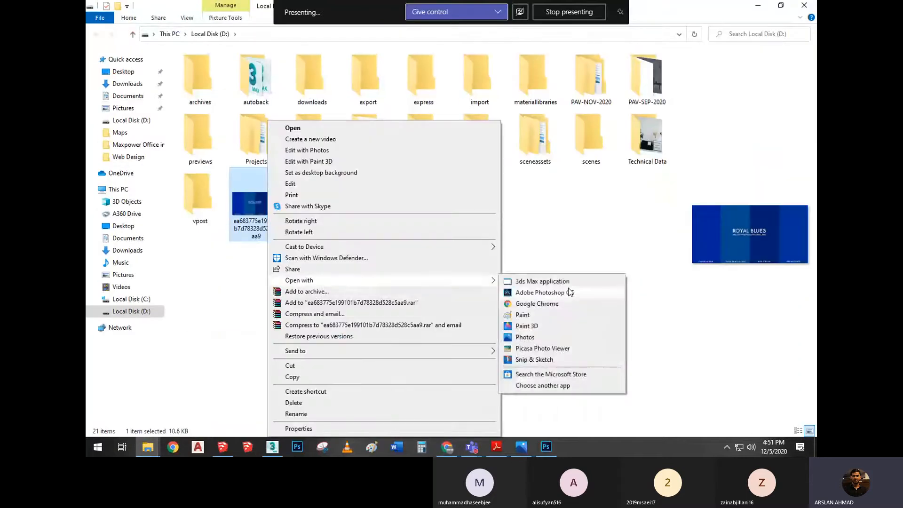
pyautogui.click(568, 291)
pyautogui.click(573, 271)
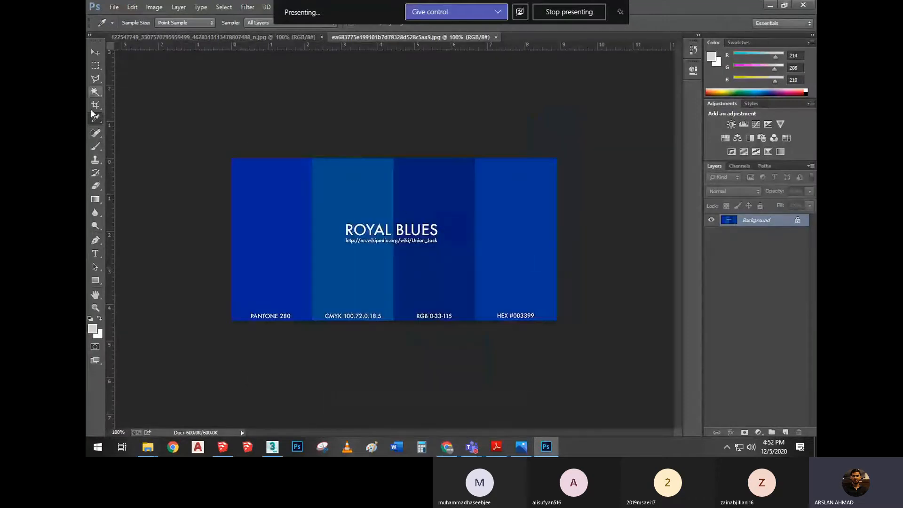
# Sample the blue band above the CMYK label as the foreground colour and check its RGB values in the Color Picker
pyautogui.click(374, 186)
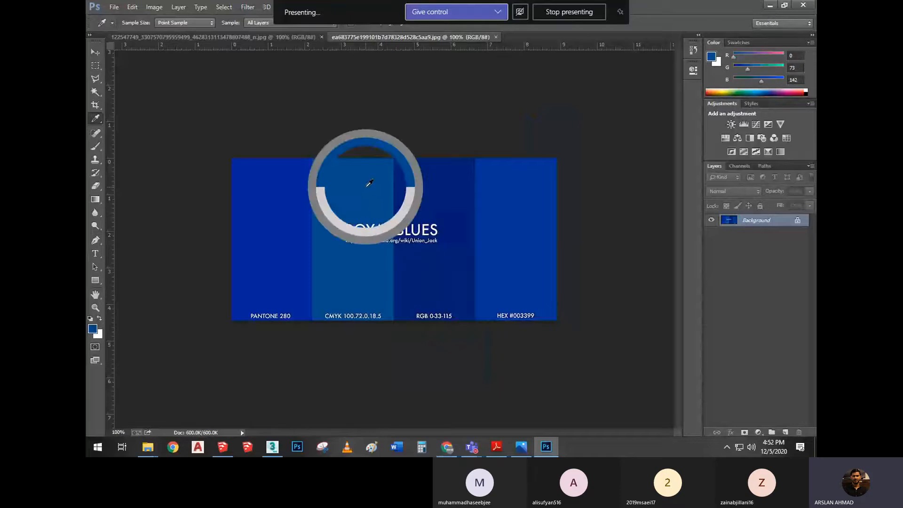
pyautogui.click(93, 328)
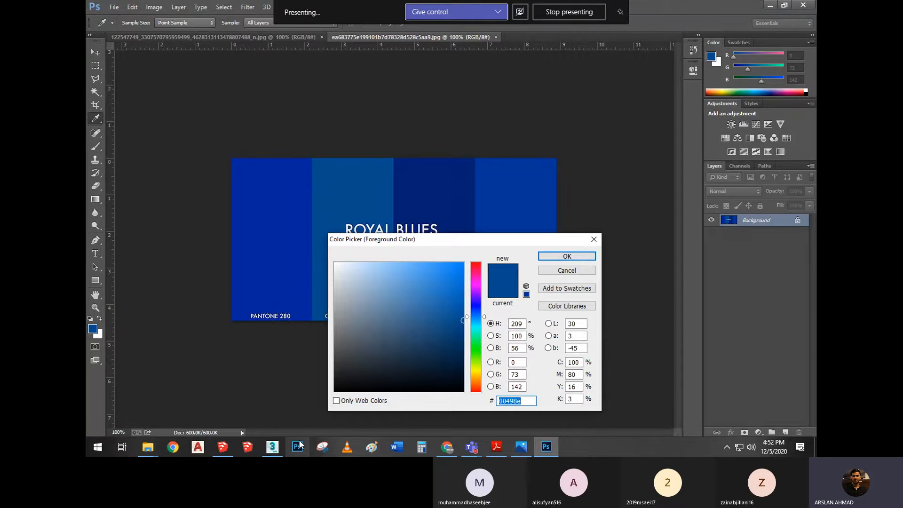
# Switch to 3ds Max and set Material #11's diffuse colour to RGB 0, 73, 142
pyautogui.click(272, 446)
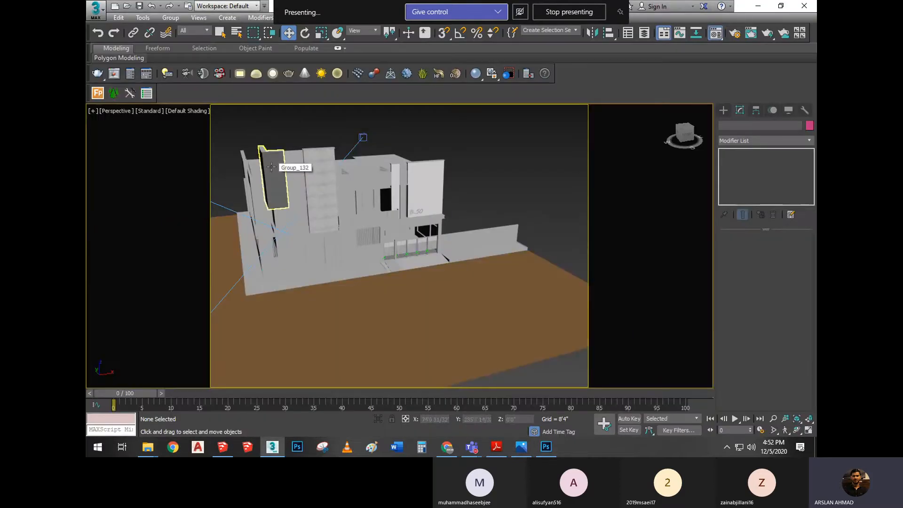
pyautogui.press('m')
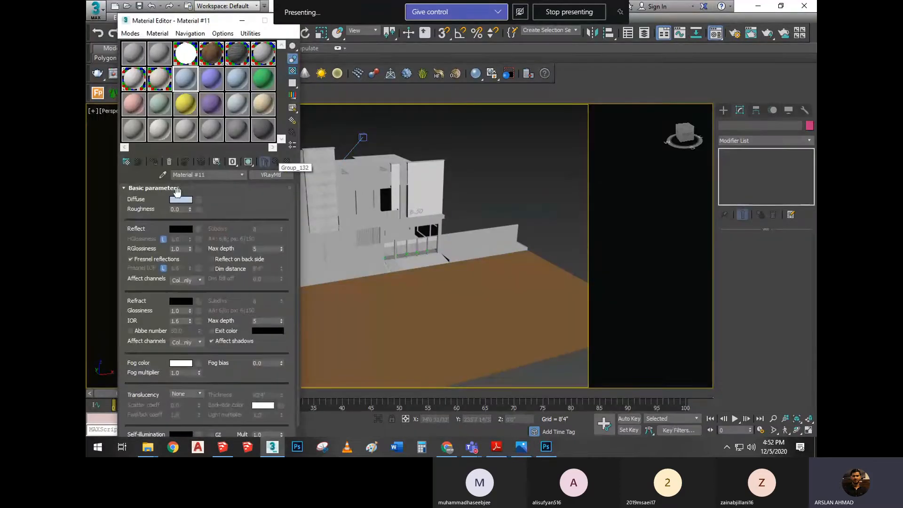
pyautogui.click(181, 199)
pyautogui.press('Tab')
pyautogui.write('7')
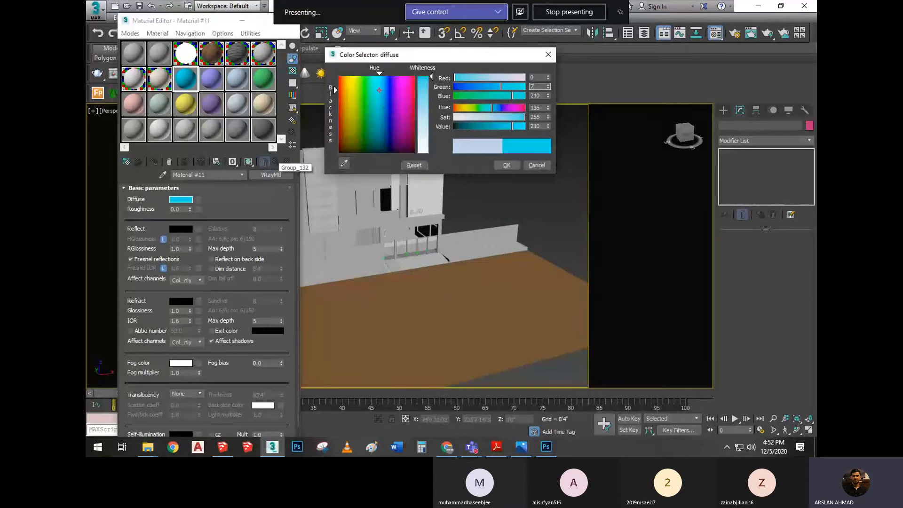
pyautogui.press('Tab')
pyautogui.write('142')
pyautogui.press('Tab')
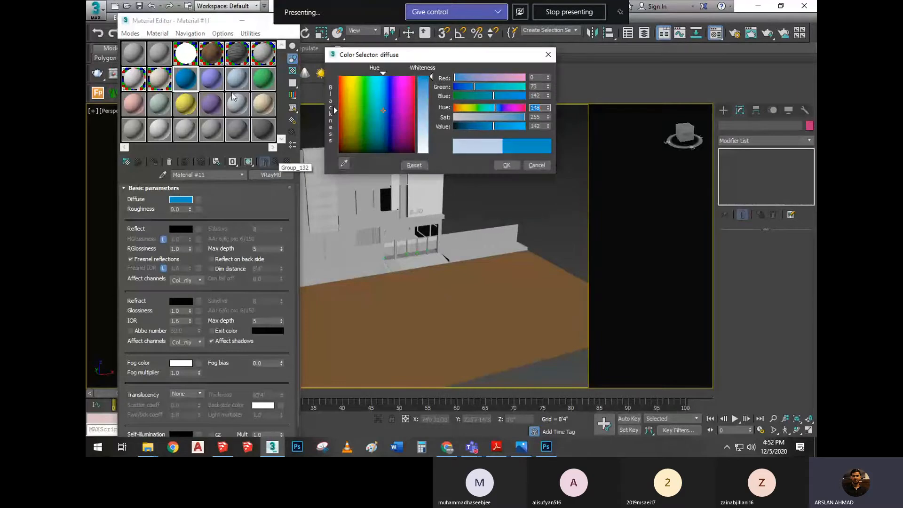
pyautogui.click(506, 165)
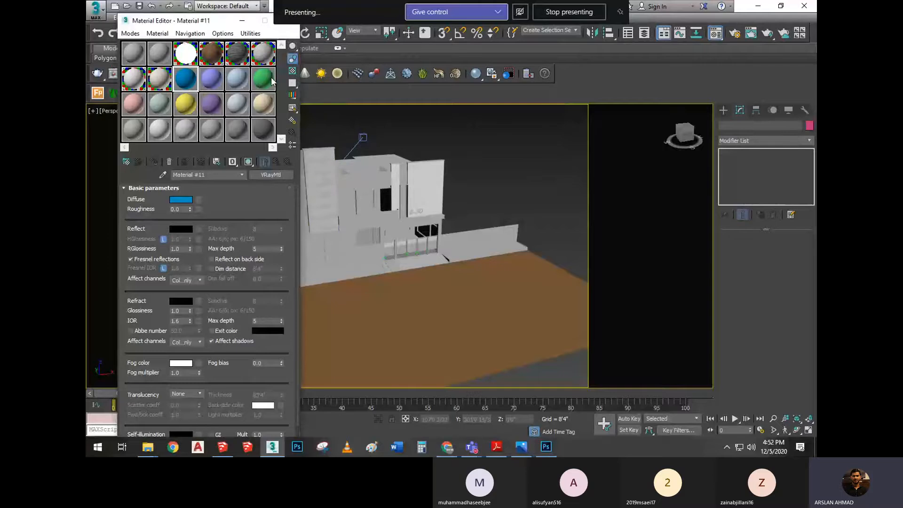
# Turn on the sample background, enlarge the preview of Material #11 and assign it to the L-shaped upper wall frame
pyautogui.click(292, 71)
pyautogui.doubleClick(184, 80)
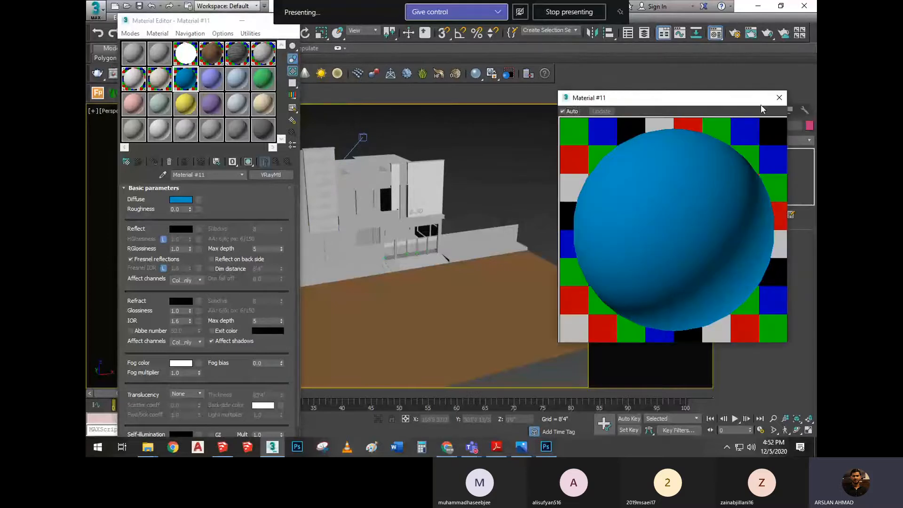
pyautogui.scroll(3, 366, 188)
pyautogui.click(410, 141)
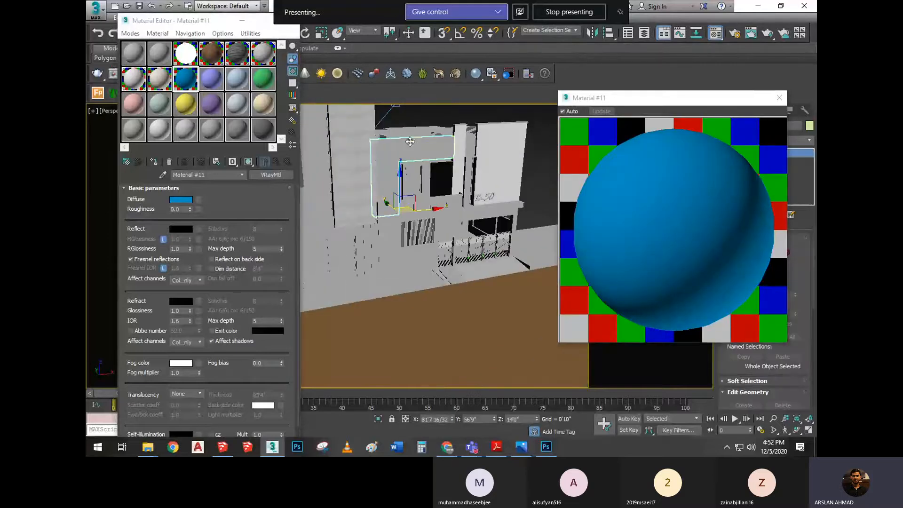
pyautogui.click(153, 161)
pyautogui.scroll(3, 437, 171)
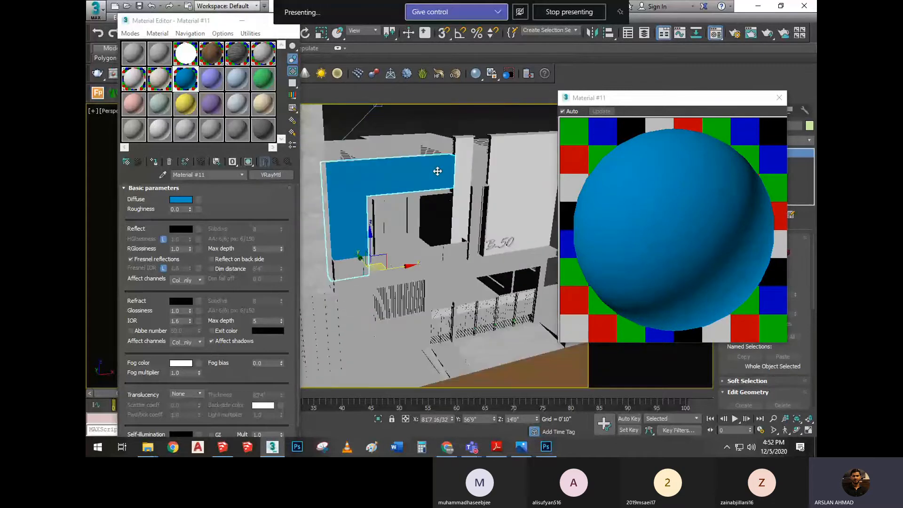
# Close the enlarged material preview, clear the selection and inspect the blue wall frame from the front of the house
pyautogui.scroll(-3, 438, 172)
pyautogui.click(780, 98)
pyautogui.moveTo(425, 173); pyautogui.dragTo(469, 183, button='middle')
pyautogui.click(459, 146)
pyautogui.scroll(-4, 459, 147)
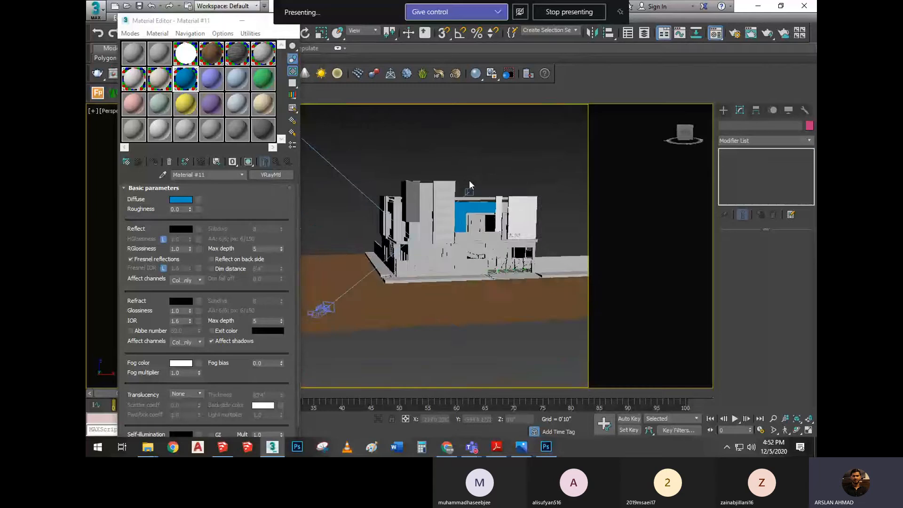
pyautogui.scroll(5, 469, 183)
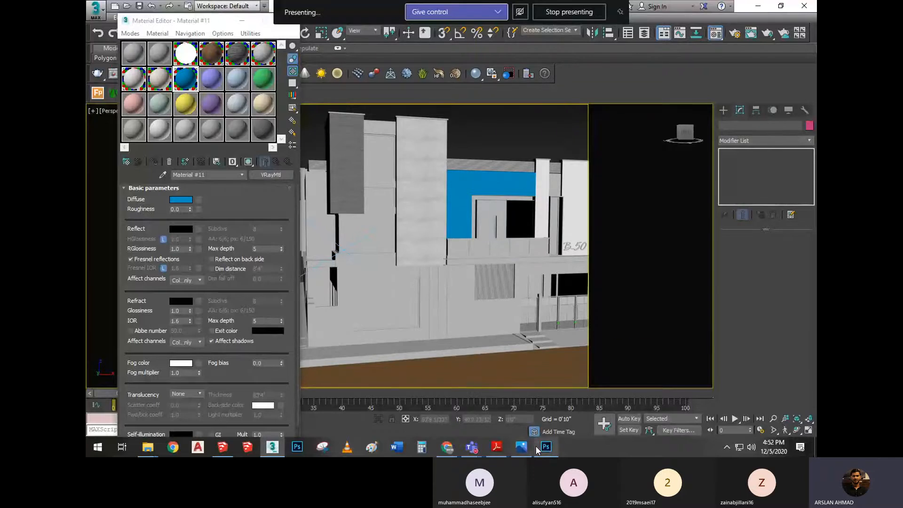
# Switch to the PDF material notes and read the page on Fresnel reflections, grey-shade RGB values and maps
pyautogui.click(519, 449)
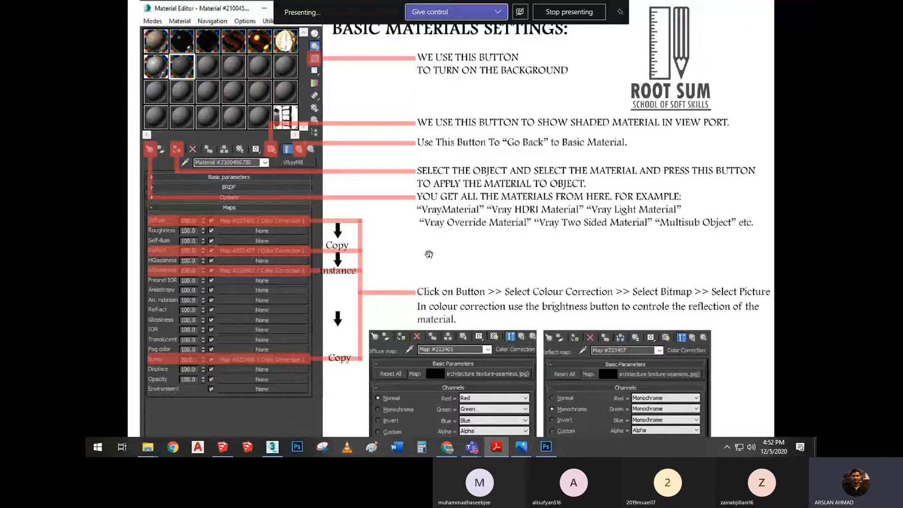
pyautogui.press('Right')
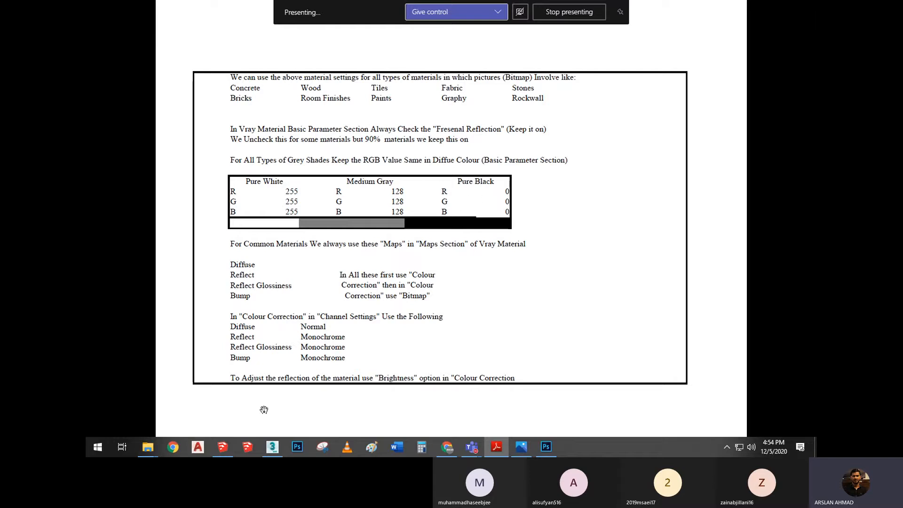
# Return to 3ds Max, set Material #10's diffuse colour to medium grey RGB 128, 128, 128 and enlarge its preview
pyautogui.click(272, 447)
pyautogui.click(211, 79)
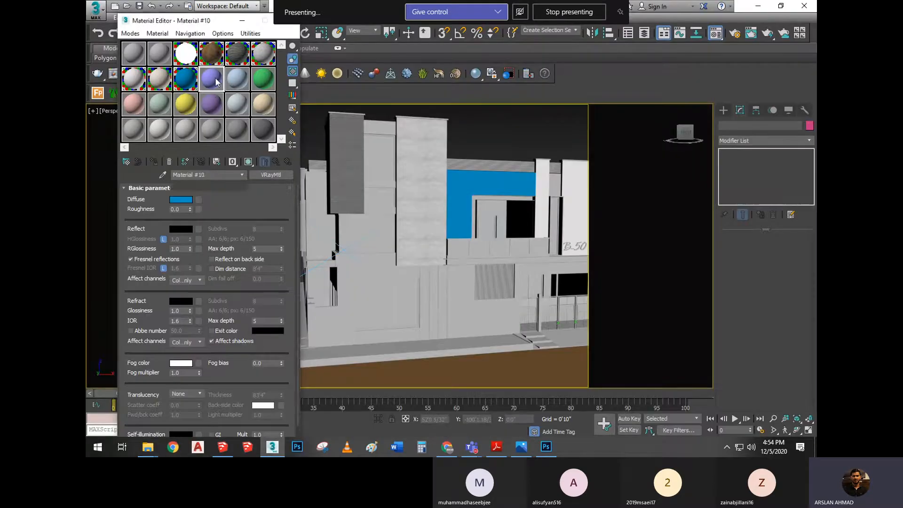
pyautogui.click(182, 200)
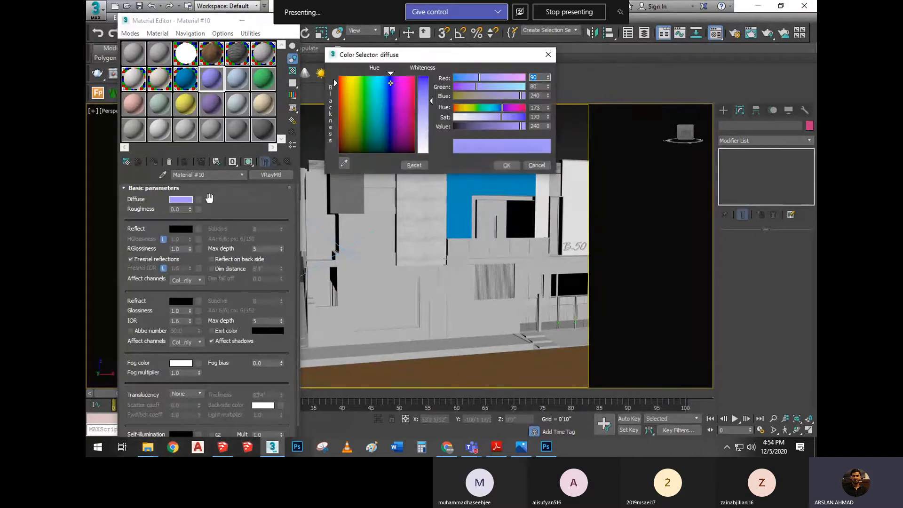
pyautogui.write('128')
pyautogui.press('Tab')
pyautogui.write('128')
pyautogui.press('Tab')
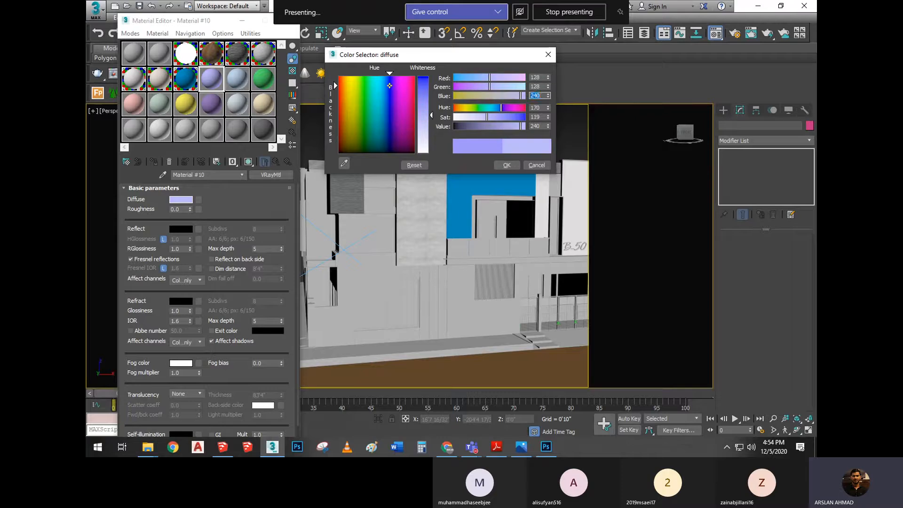
pyautogui.write('128')
pyautogui.press('Tab')
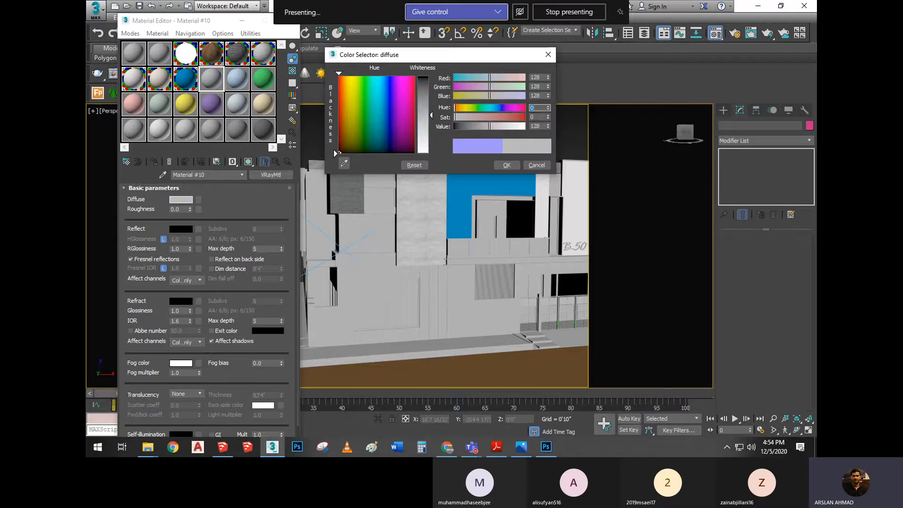
pyautogui.click(506, 165)
pyautogui.doubleClick(217, 85)
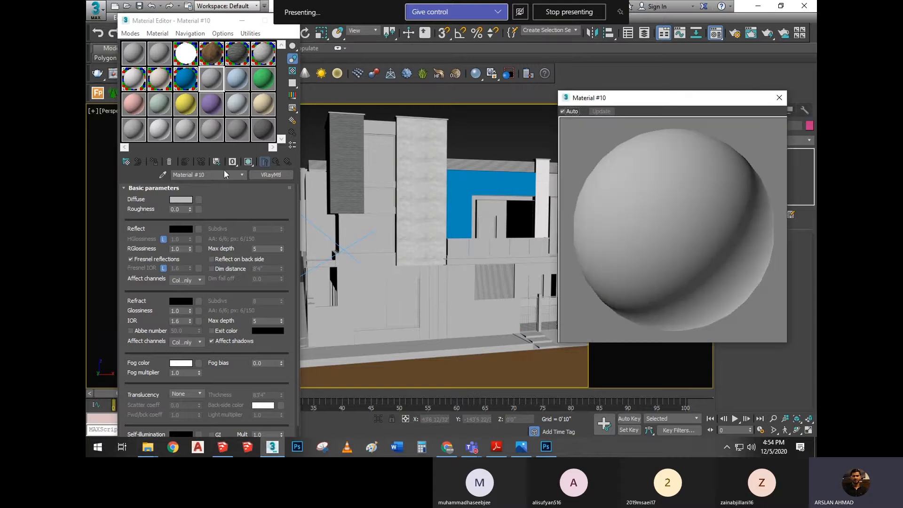
# Set Material #10's diffuse colour to pure black, RGB 0, 0, 0
pyautogui.click(188, 200)
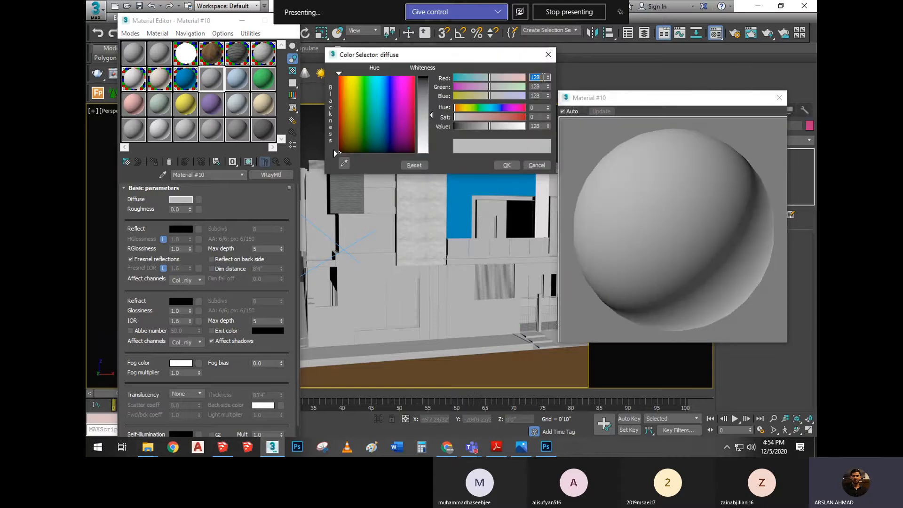
pyautogui.write('0')
pyautogui.press('Tab')
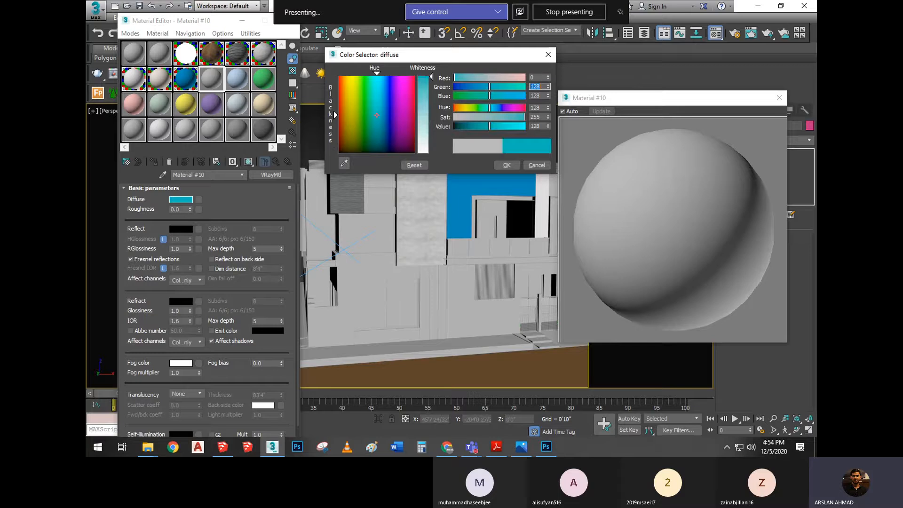
pyautogui.write('0')
pyautogui.press('Tab')
pyautogui.write('0')
pyautogui.press('Tab')
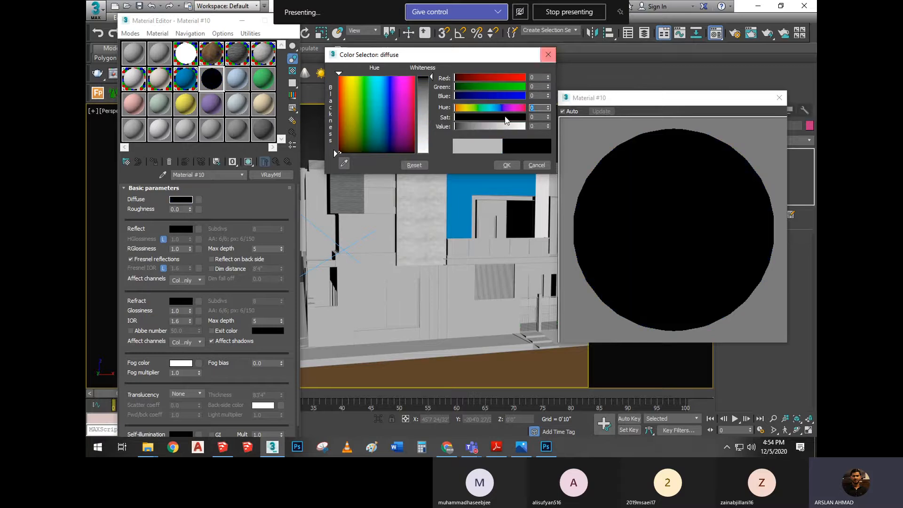
pyautogui.click(507, 165)
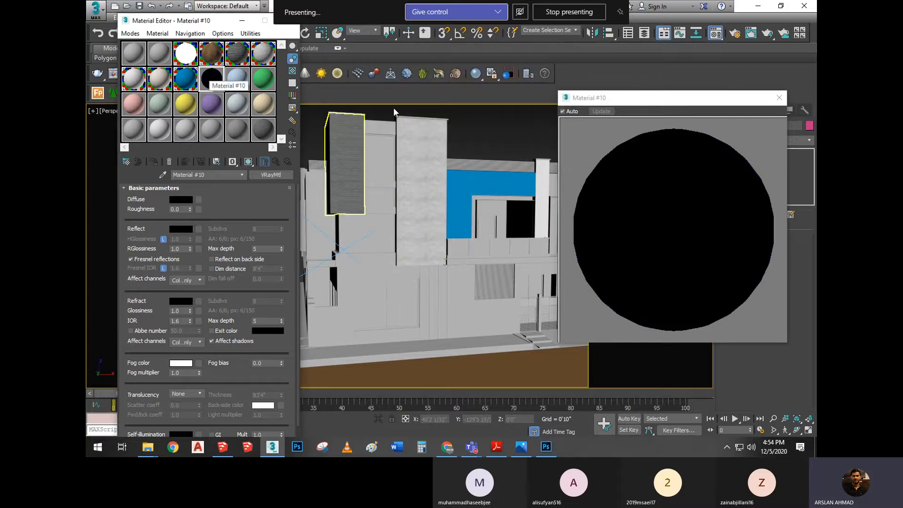
# Move the enlarged preview nearer the Material Editor and set the diffuse colour to pure white, RGB 255, 255, 255
pyautogui.moveTo(647, 98); pyautogui.dragTo(526, 52)
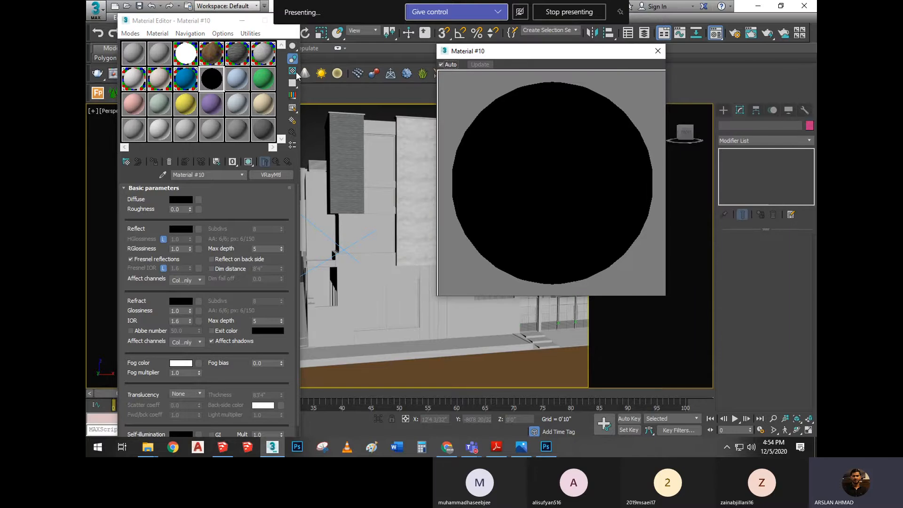
pyautogui.click(184, 200)
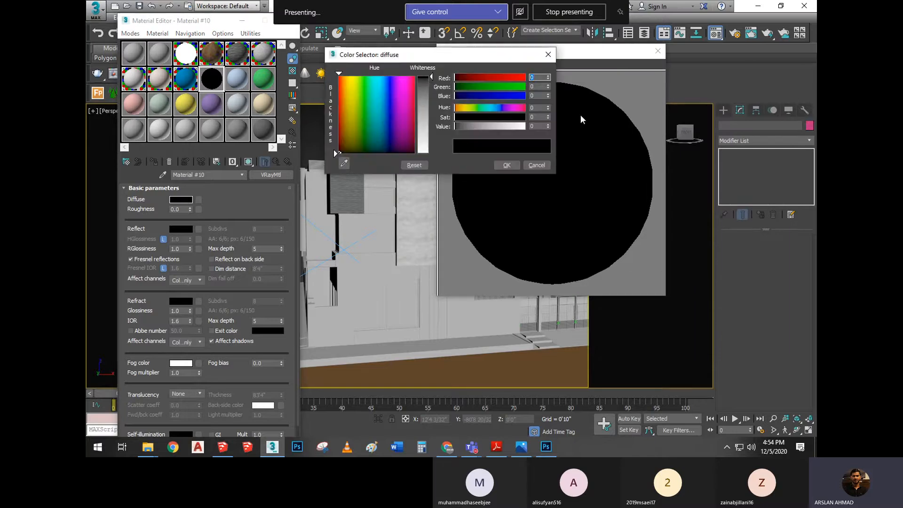
pyautogui.write('255')
pyautogui.press('Tab')
pyautogui.write('255')
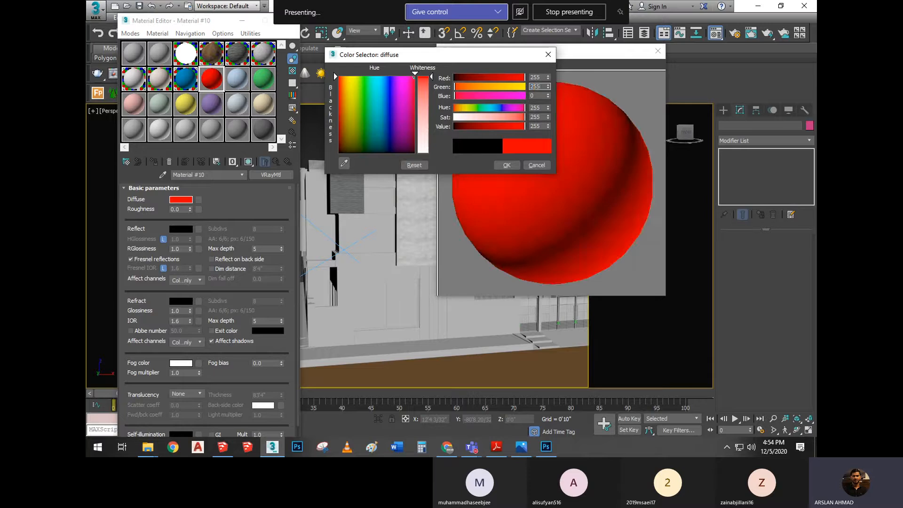
pyautogui.press('Tab')
pyautogui.write('255')
pyautogui.press('Tab')
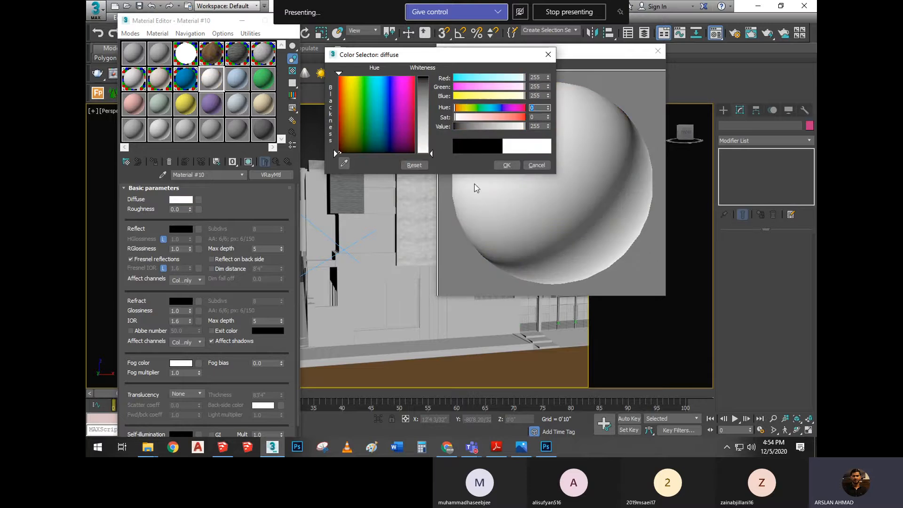
pyautogui.click(507, 165)
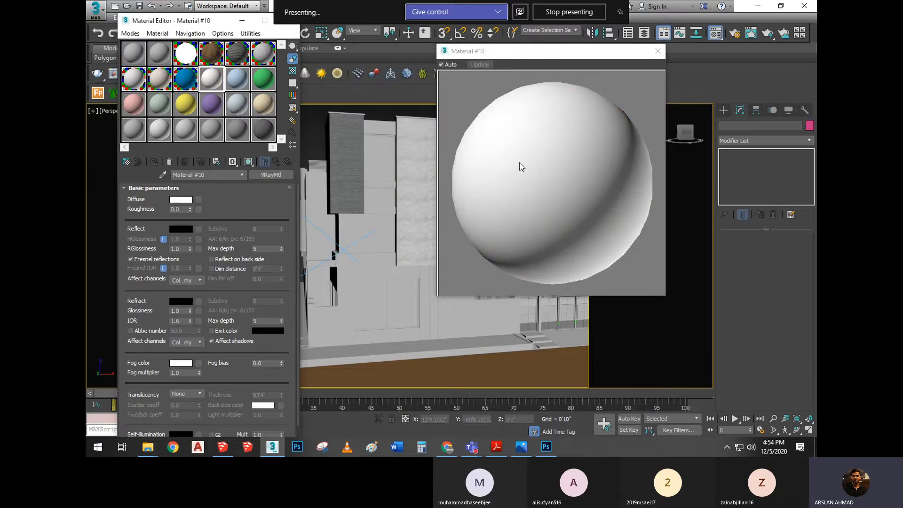
# Set Material #10's diffuse colour to off-white, RGB 240, 240, 240
pyautogui.click(179, 200)
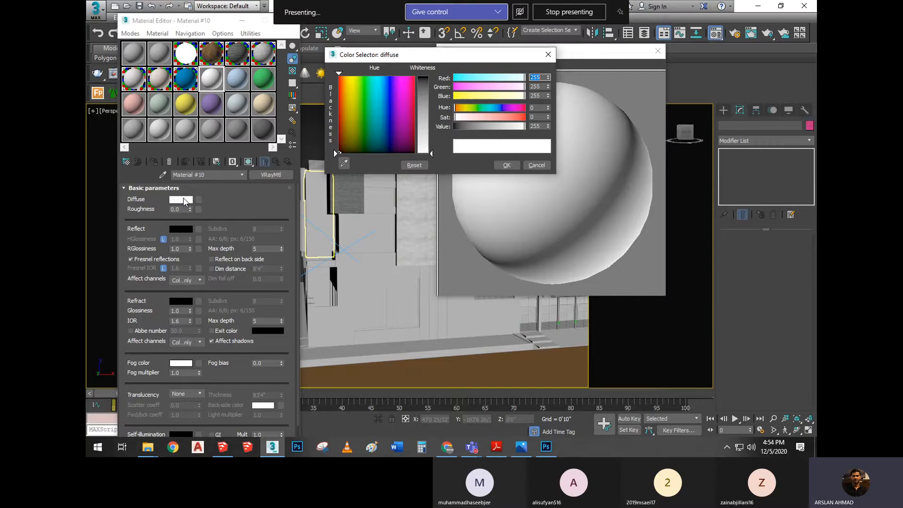
pyautogui.write('02')
pyautogui.write('140')
pyautogui.press('BackSpace')
pyautogui.write('02400')
pyautogui.press('Tab')
pyautogui.write('240')
pyautogui.press('Tab')
pyautogui.write('240')
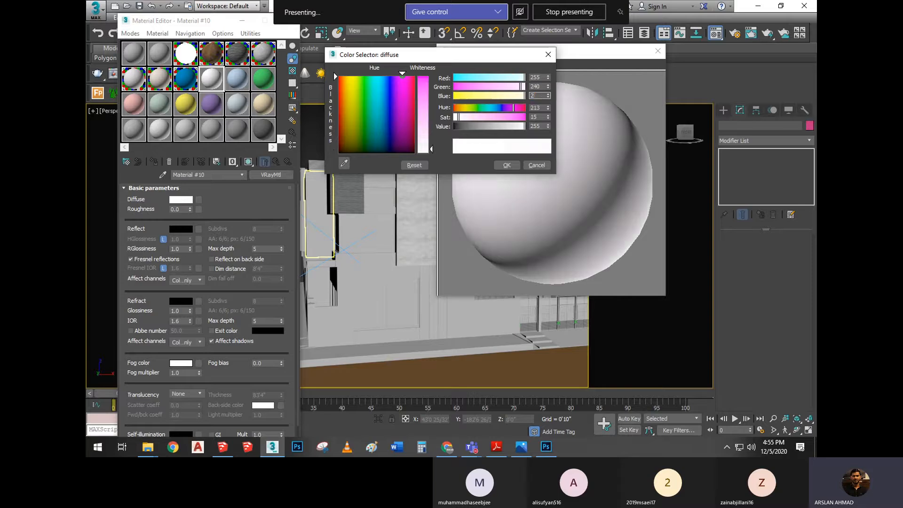
pyautogui.press('Tab')
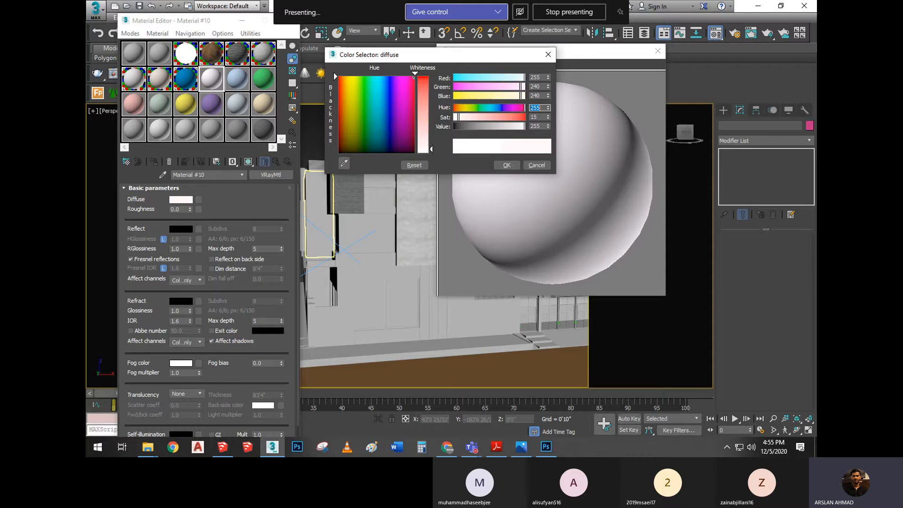
pyautogui.doubleClick(543, 78)
pyautogui.write('240')
pyautogui.press('Tab')
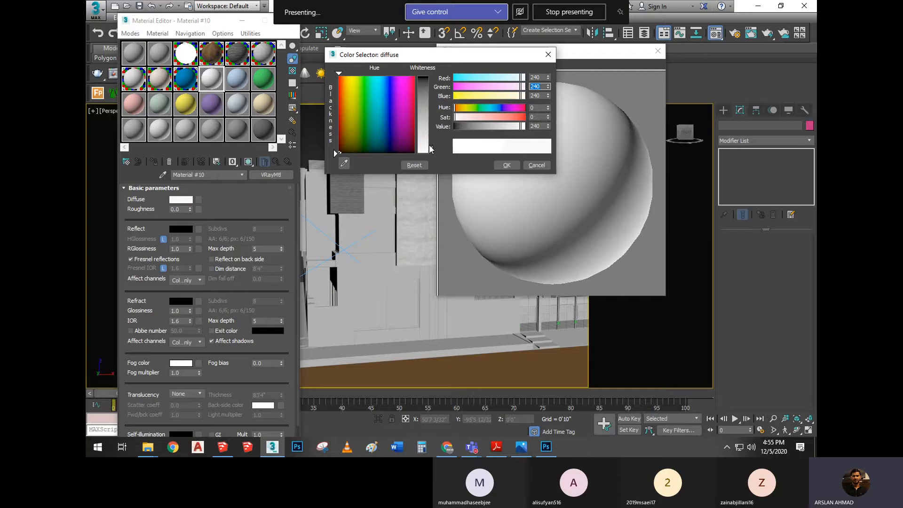
# Vary the diffuse colour's whiteness from dark grey (84) to white (255) and light grey (188), moving the Color Selector clear of the preview
pyautogui.moveTo(430, 151); pyautogui.dragTo(431, 101)
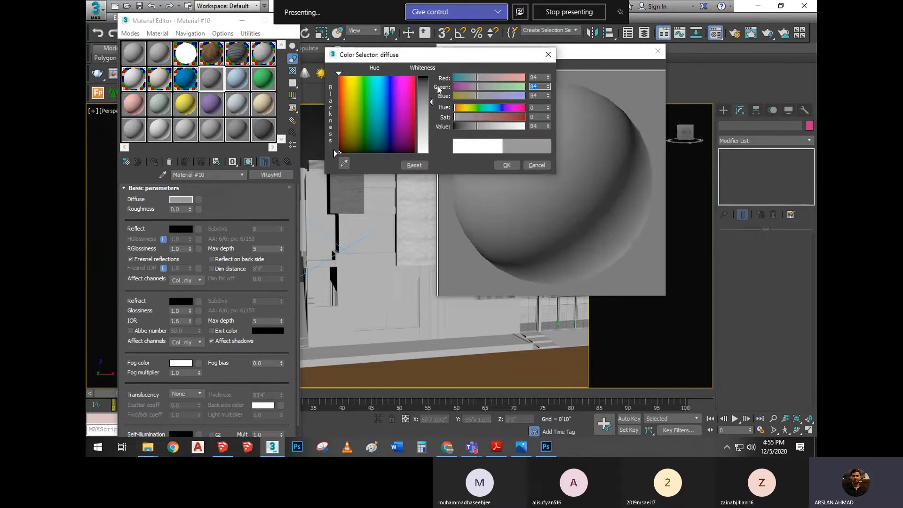
pyautogui.moveTo(437, 58); pyautogui.dragTo(338, 64)
pyautogui.moveTo(331, 107); pyautogui.dragTo(331, 159)
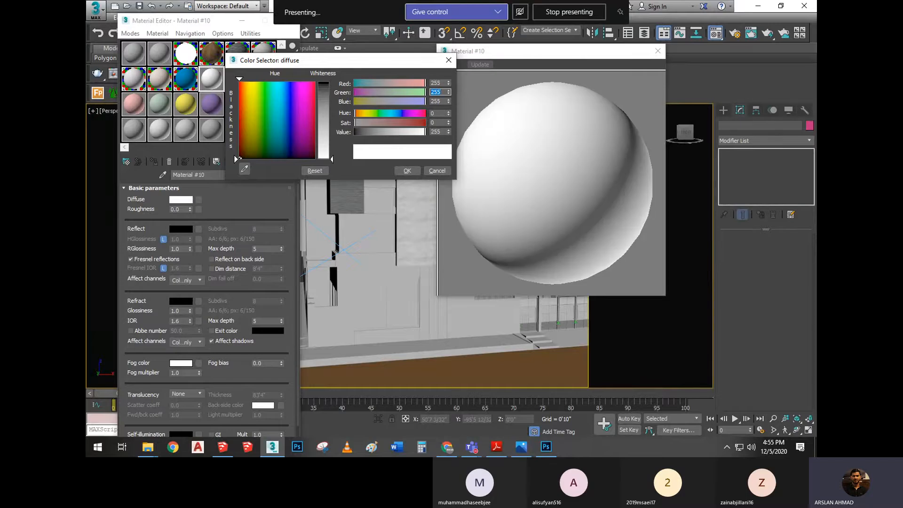
pyautogui.moveTo(331, 158); pyautogui.dragTo(331, 139)
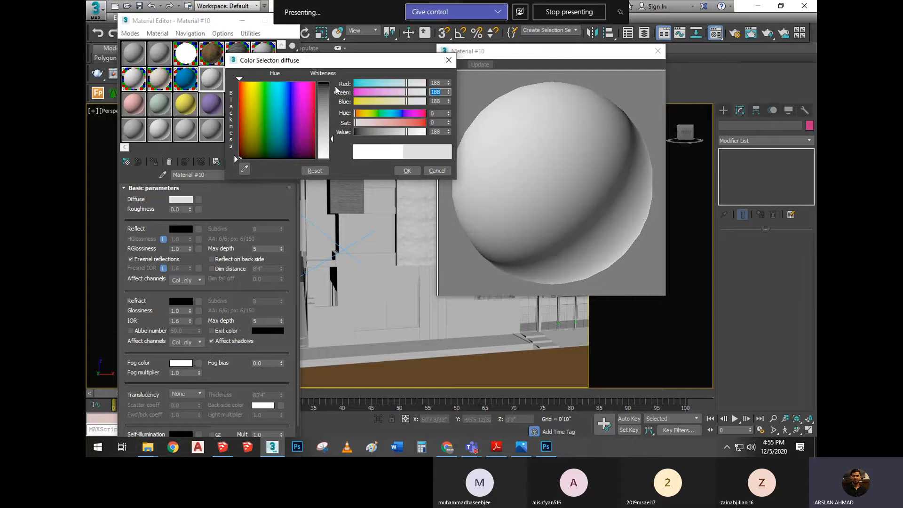
# Set Material #10's diffuse colour to grey, RGB 81, 81, 81, and close the enlarged preview
pyautogui.moveTo(330, 139)
pyautogui.mouseDown()
pyautogui.moveTo(331, 159)
pyautogui.moveTo(331, 83)
pyautogui.moveTo(332, 160)
pyautogui.moveTo(331, 83)
pyautogui.moveTo(293, 89)
pyautogui.moveTo(269, 112)
pyautogui.moveTo(275, 159)
pyautogui.mouseUp()
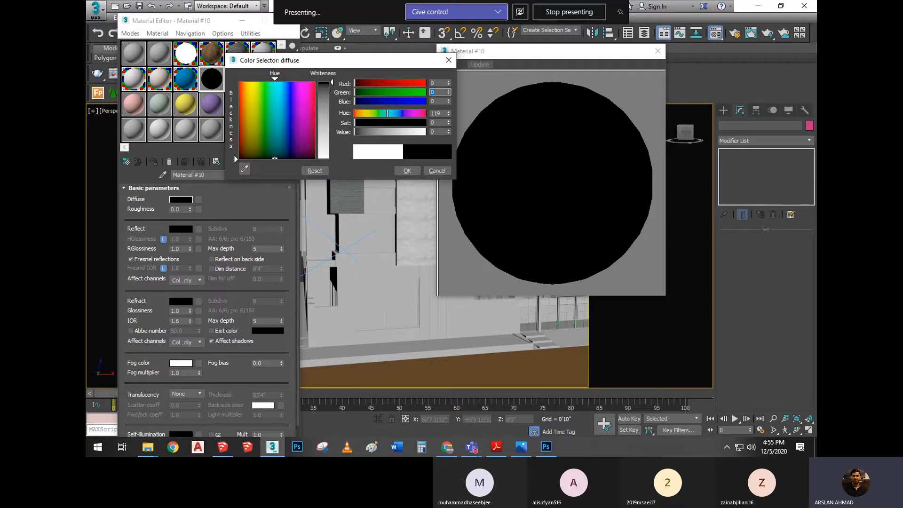
pyautogui.moveTo(330, 86)
pyautogui.mouseDown()
pyautogui.moveTo(332, 155)
pyautogui.moveTo(332, 83)
pyautogui.mouseUp()
pyautogui.moveTo(333, 83)
pyautogui.mouseDown()
pyautogui.moveTo(332, 122)
pyautogui.moveTo(333, 88)
pyautogui.moveTo(332, 106)
pyautogui.mouseUp()
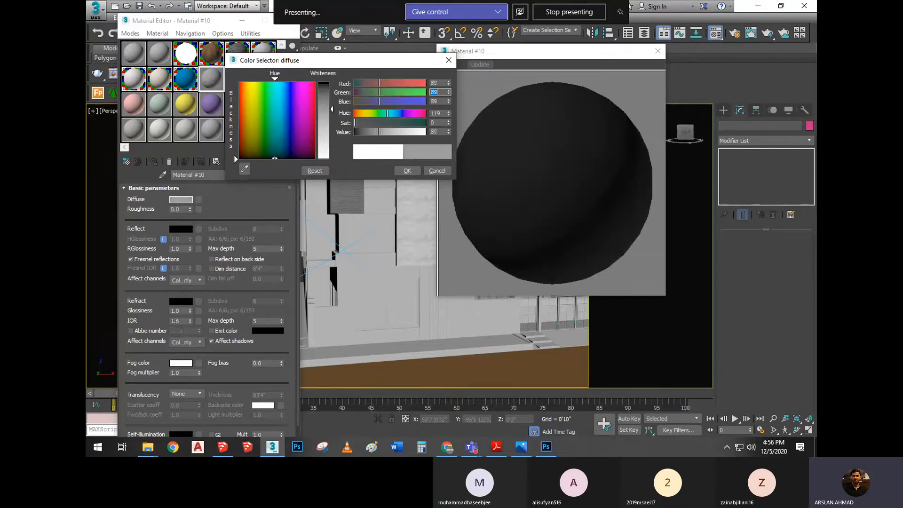
pyautogui.click(407, 170)
pyautogui.click(657, 51)
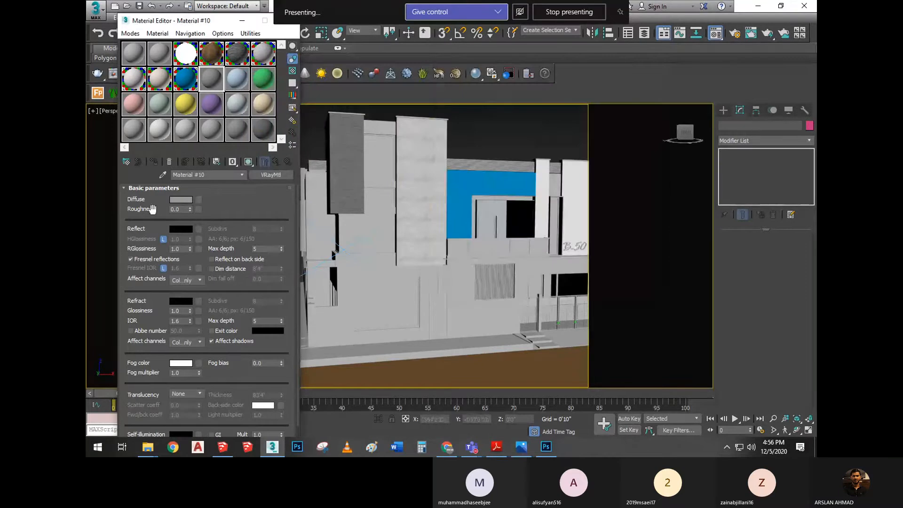
pyautogui.click(179, 200)
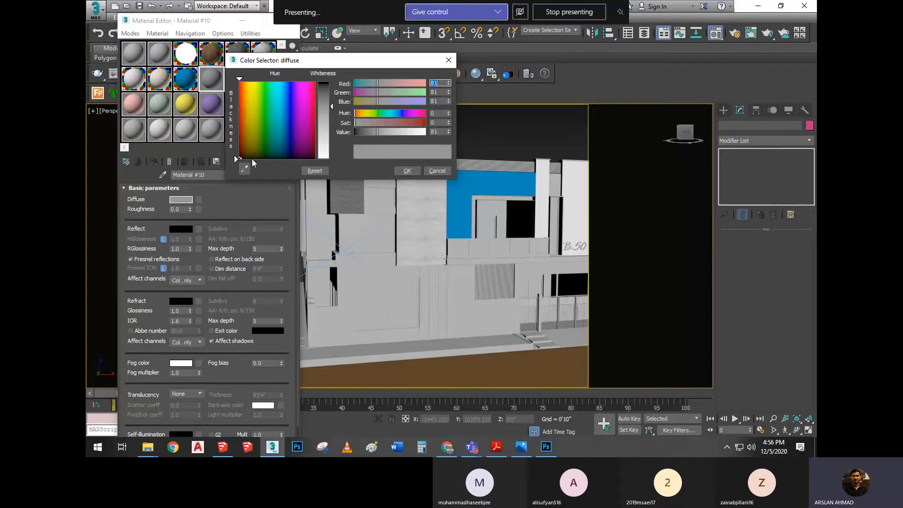
pyautogui.click(407, 171)
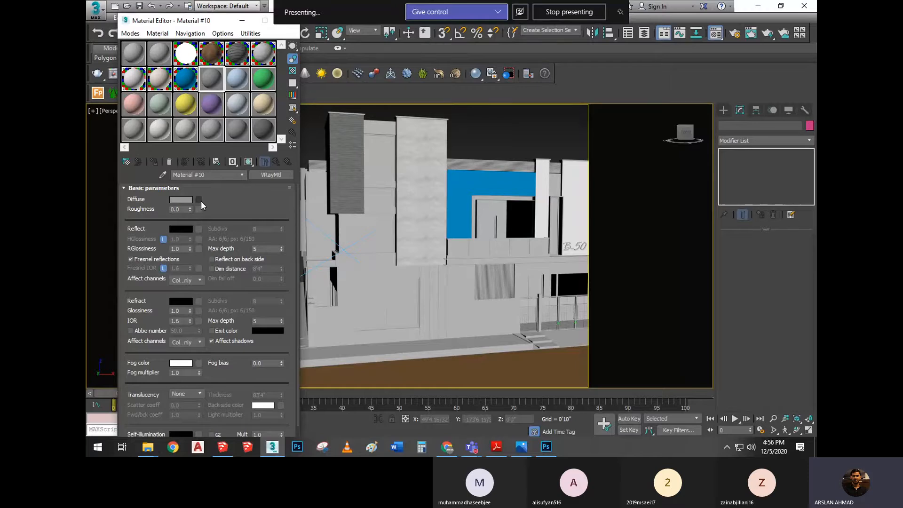
# Assign a Bitmap map to Material #10's diffuse slot using bath-tiles.jpg from the Maps folder in D:\PAV-SEP-2020
pyautogui.click(201, 201)
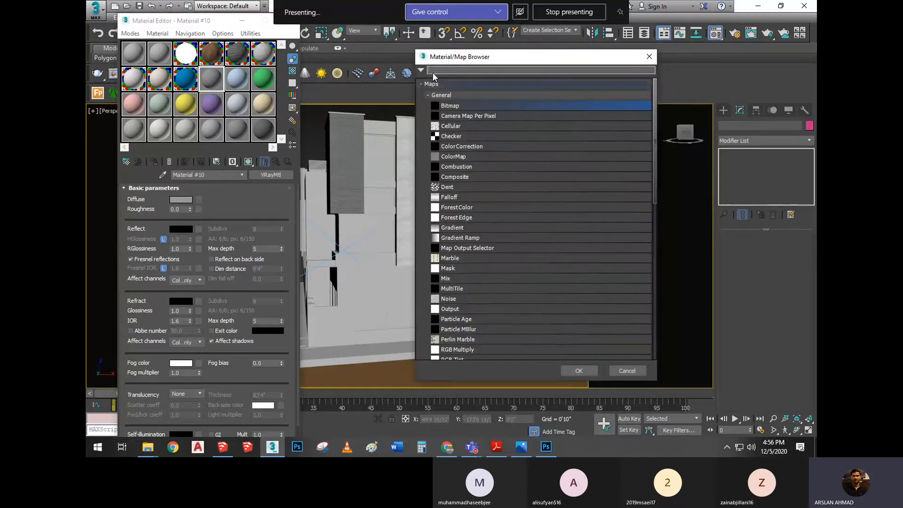
pyautogui.moveTo(484, 56); pyautogui.dragTo(413, 70)
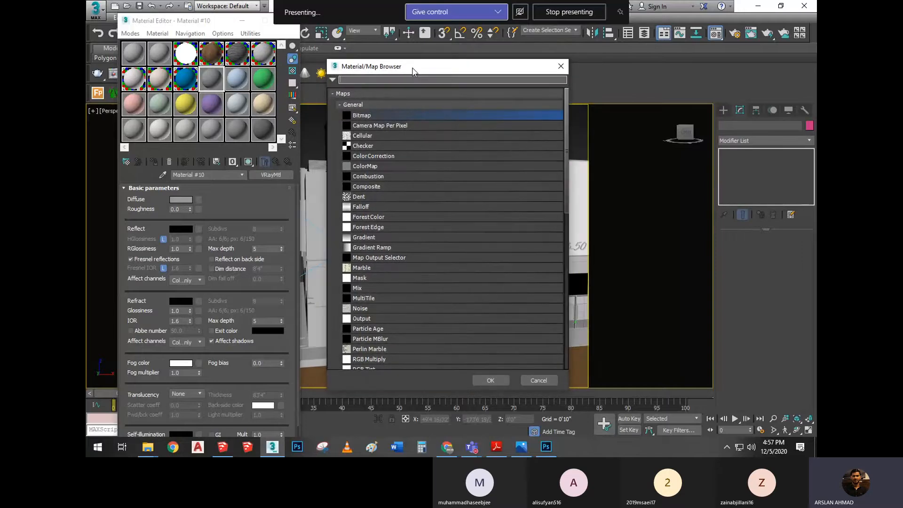
pyautogui.doubleClick(378, 114)
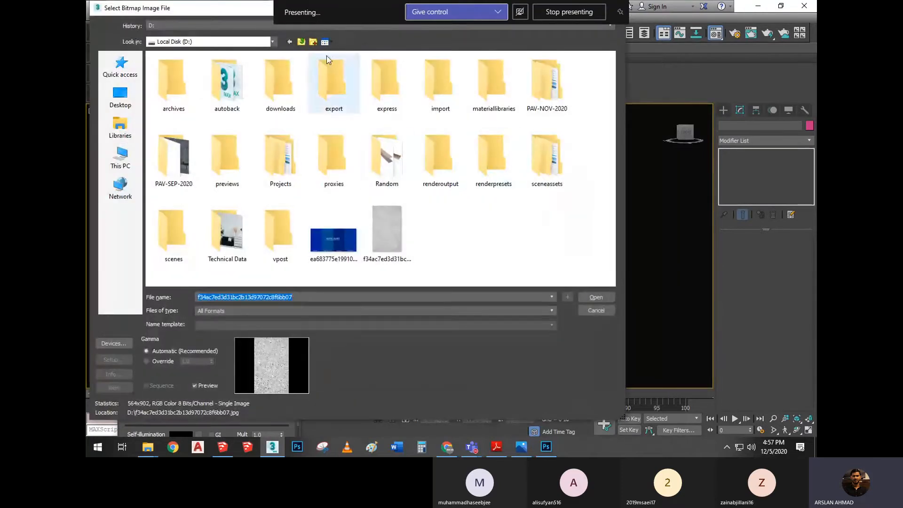
pyautogui.moveTo(137, 11); pyautogui.dragTo(165, 38)
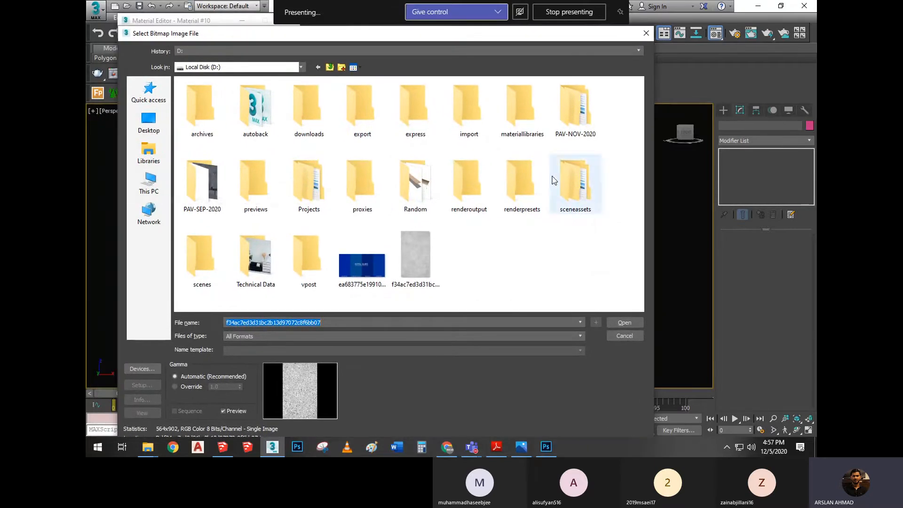
pyautogui.doubleClick(198, 177)
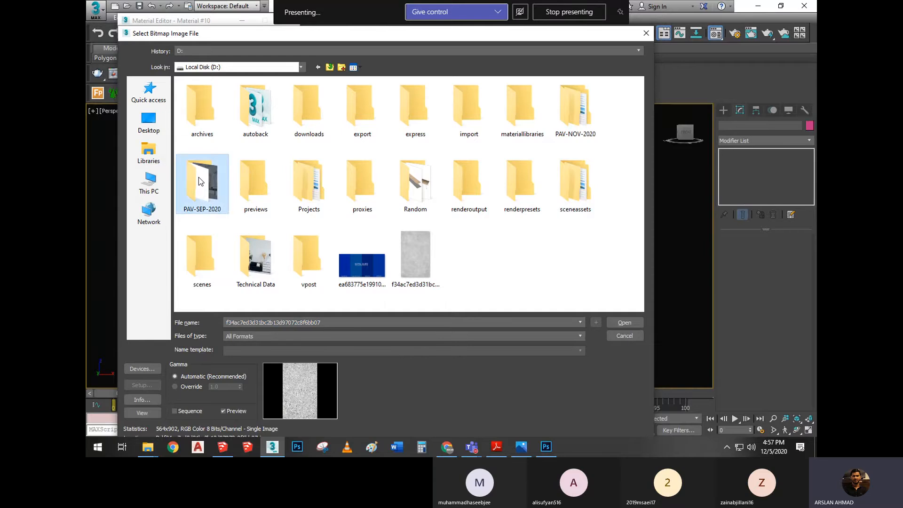
pyautogui.doubleClick(227, 136)
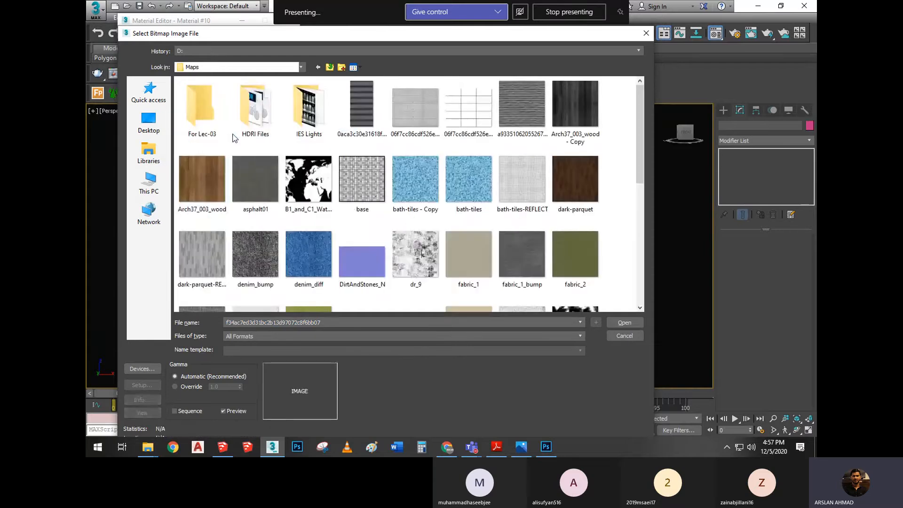
pyautogui.scroll(-2, 301, 166)
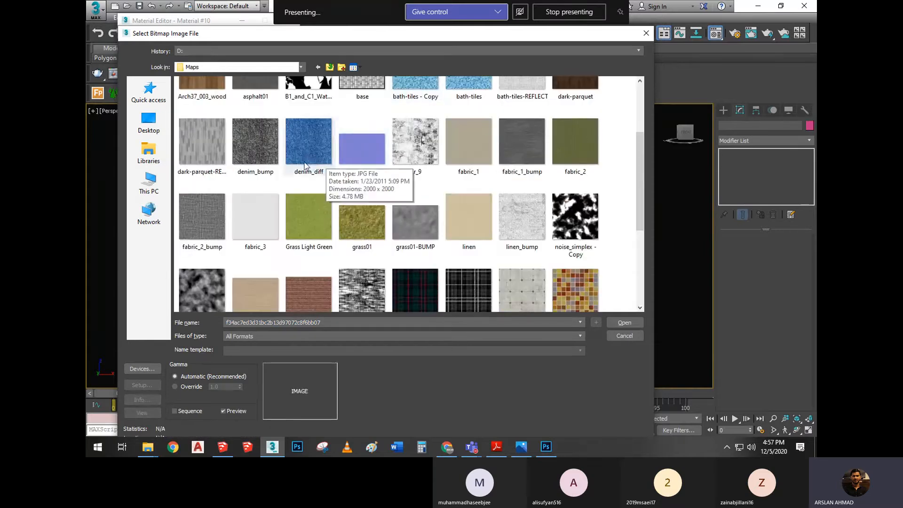
pyautogui.scroll(3, 395, 168)
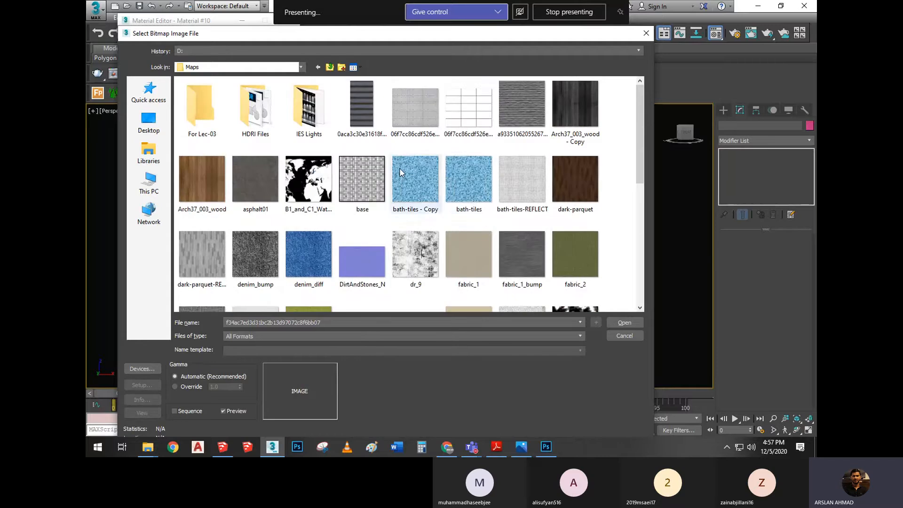
pyautogui.click(463, 182)
pyautogui.click(624, 322)
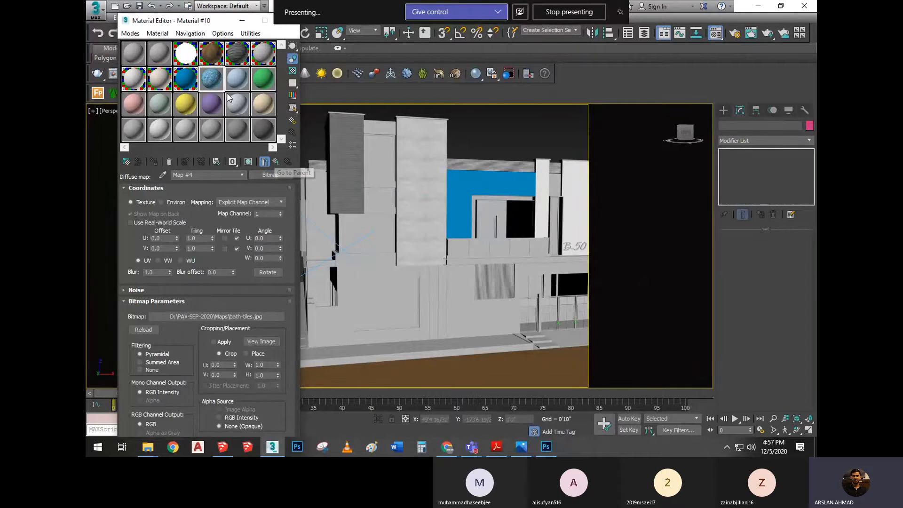
# Show an enlarged preview of the tiled sphere with a checkered background and return to the parent material's parameters
pyautogui.doubleClick(212, 82)
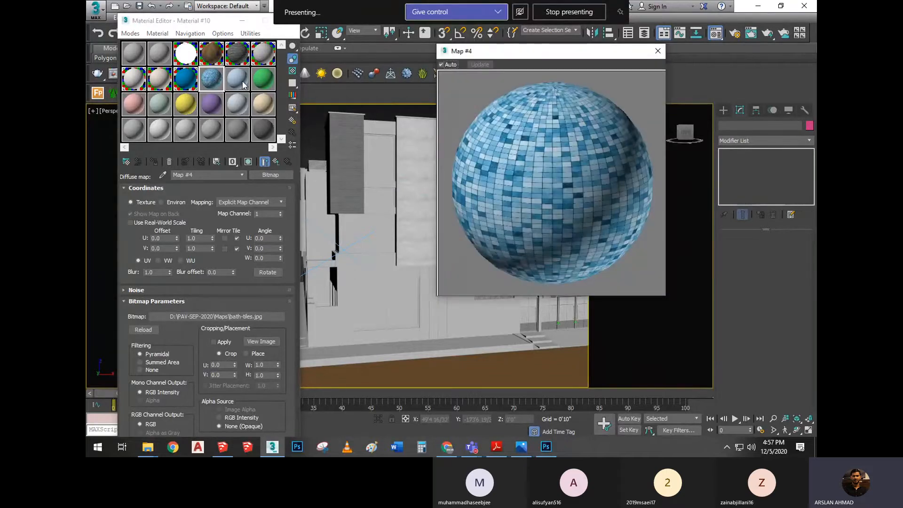
pyautogui.click(293, 71)
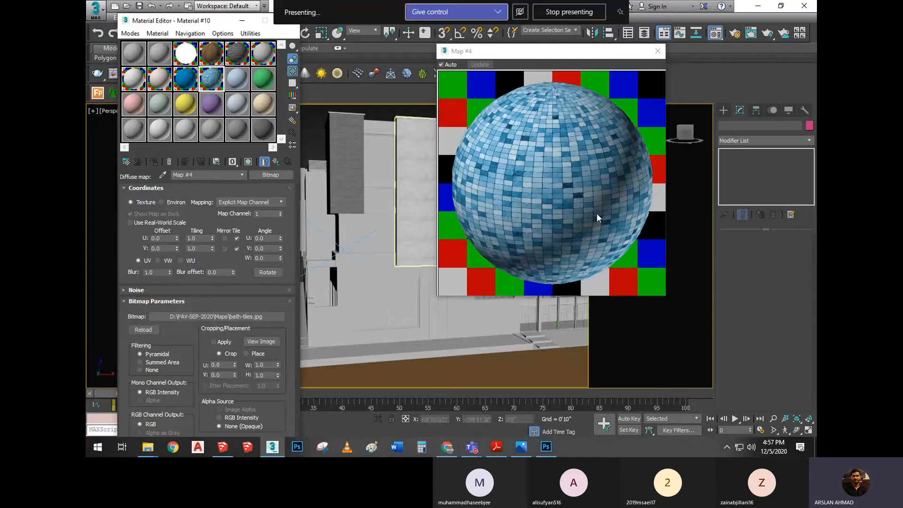
pyautogui.click(276, 162)
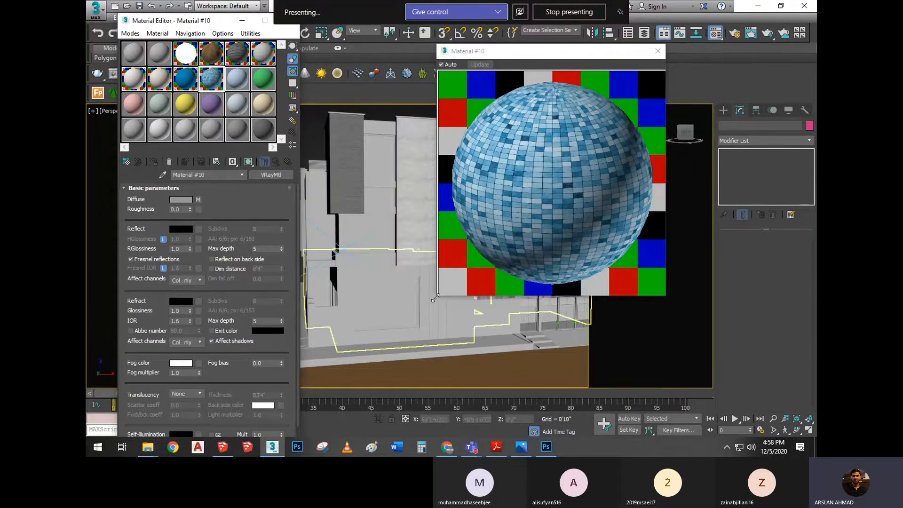
pyautogui.moveTo(438, 296); pyautogui.dragTo(409, 323)
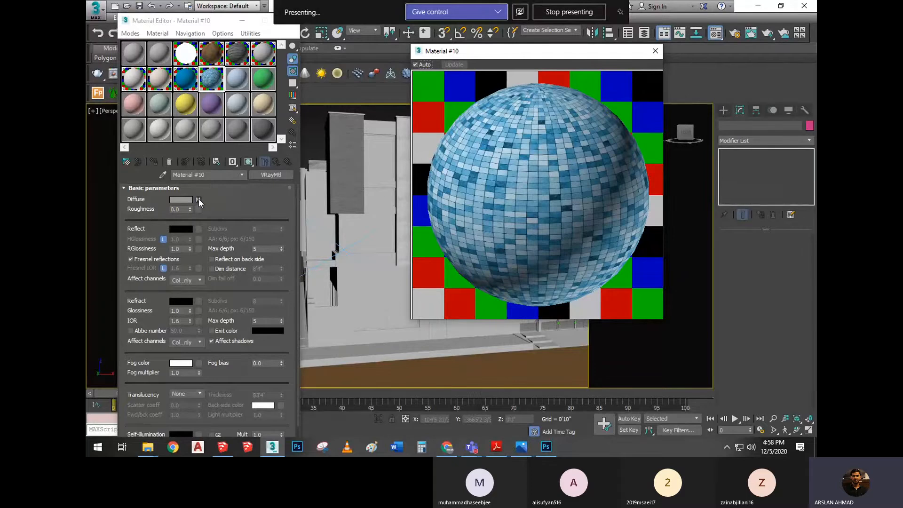
# Duplicate the diffuse bath-tiles map into the Reflect slot with the Copy method, and move the enlarged preview closer to the Material Editor
pyautogui.moveTo(199, 202); pyautogui.dragTo(199, 225)
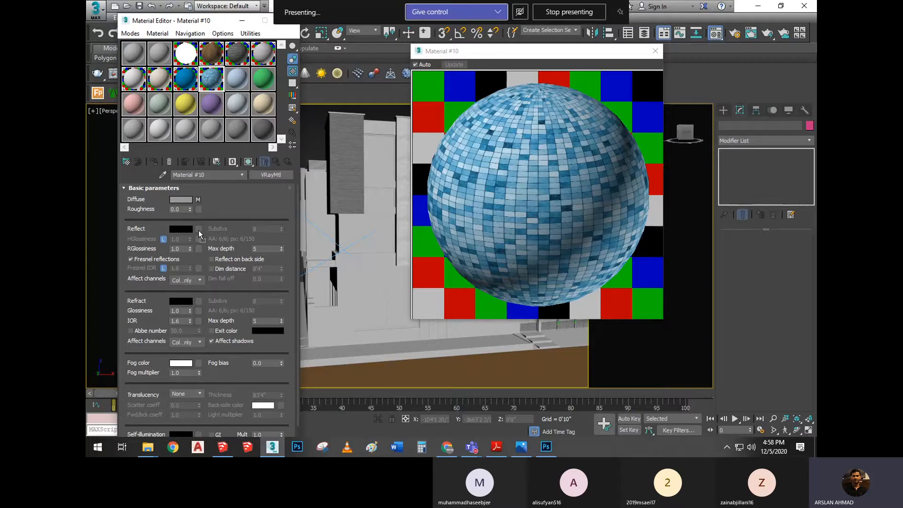
pyautogui.moveTo(199, 229); pyautogui.dragTo(294, 169)
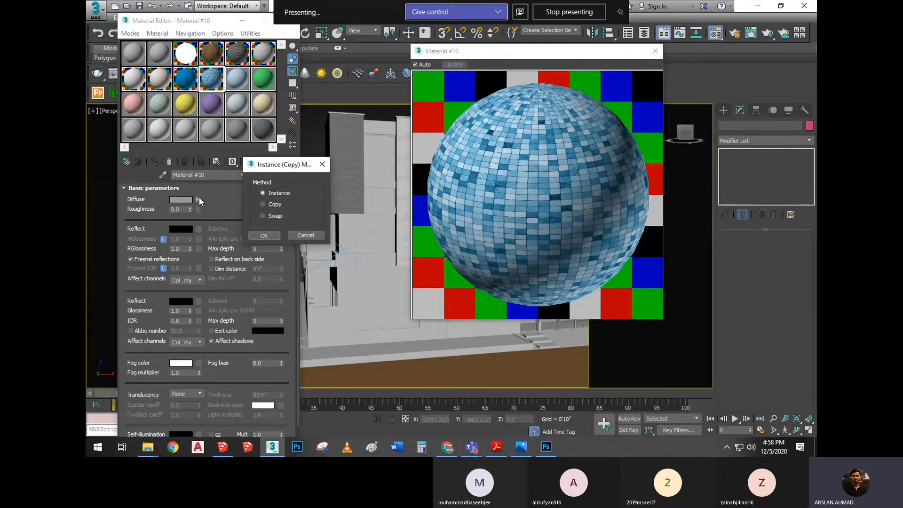
pyautogui.click(275, 203)
pyautogui.click(264, 236)
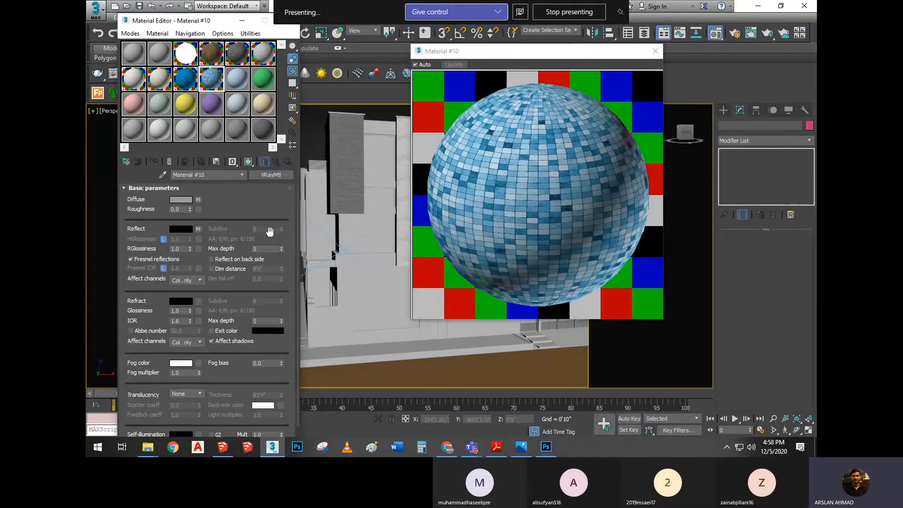
pyautogui.click(525, 62)
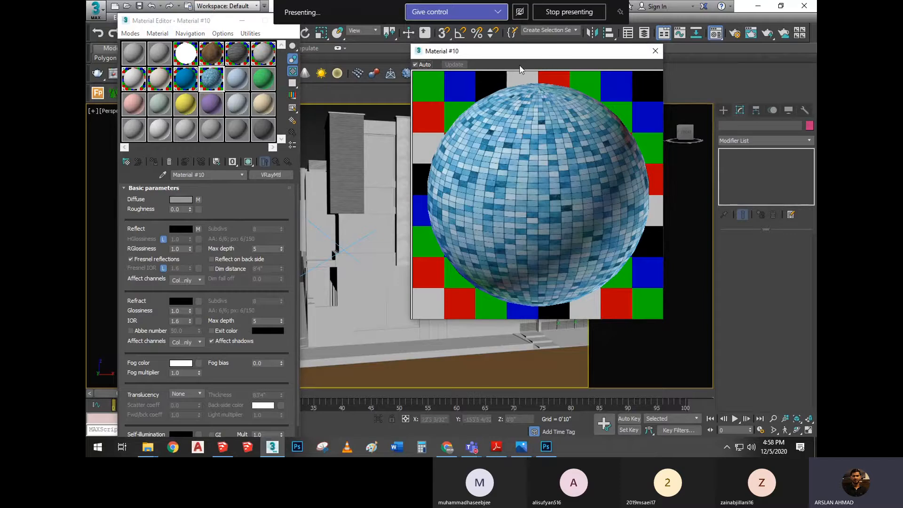
pyautogui.moveTo(518, 54); pyautogui.dragTo(484, 56)
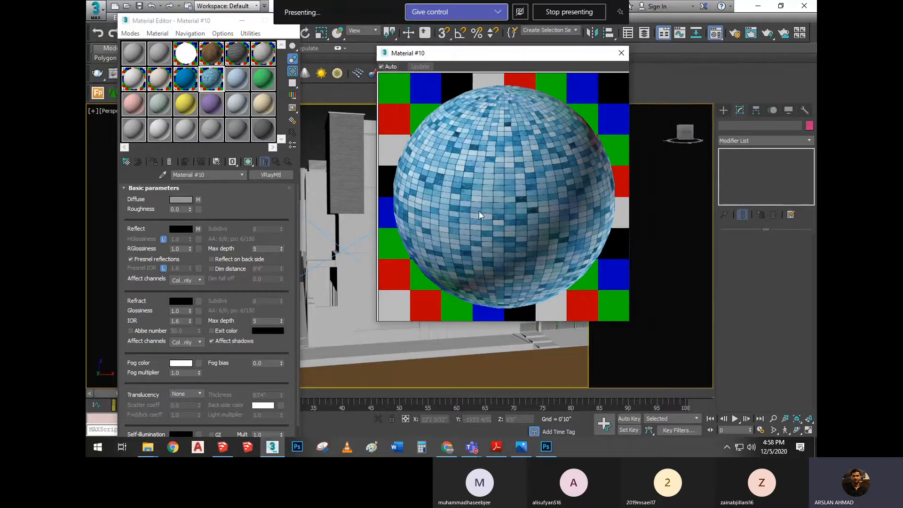
# Reuse the Reflect slot's bath-tiles map in the RGlossiness slot as an Instance
pyautogui.click(199, 230)
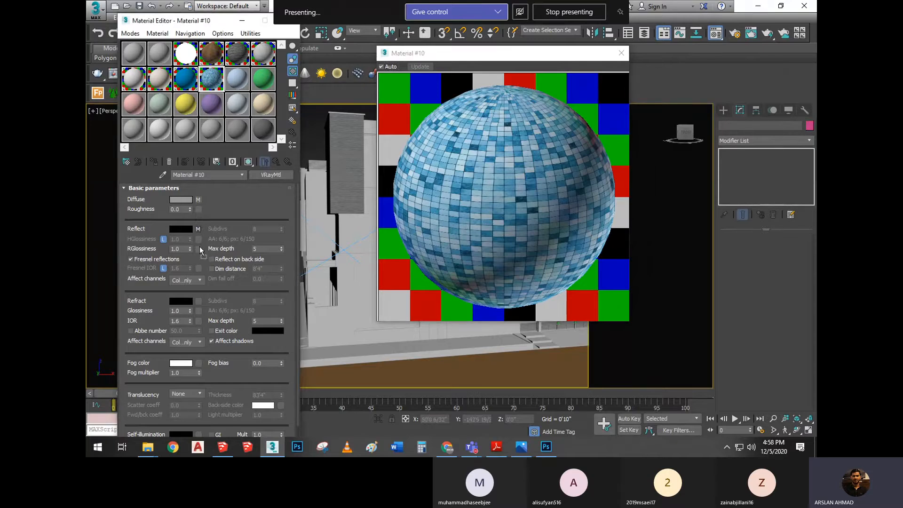
pyautogui.moveTo(199, 248); pyautogui.dragTo(198, 250)
pyautogui.moveTo(191, 210); pyautogui.dragTo(258, 202)
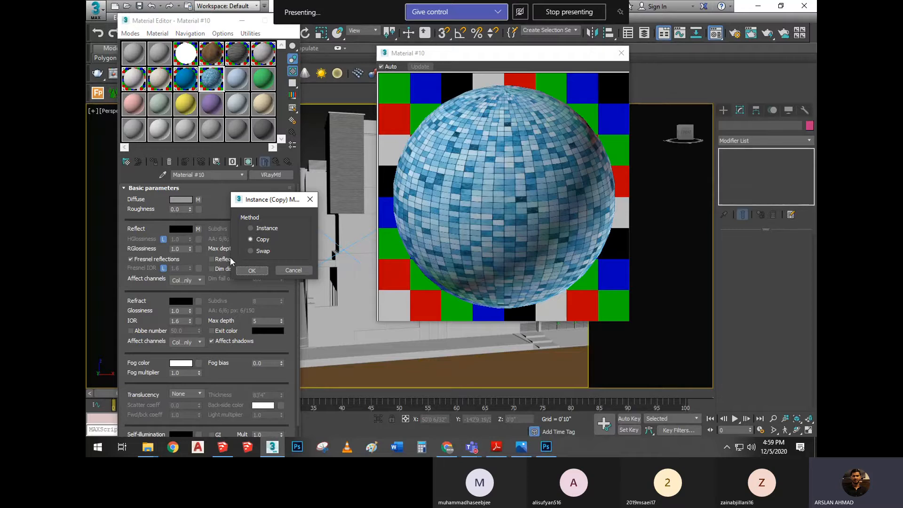
pyautogui.click(262, 229)
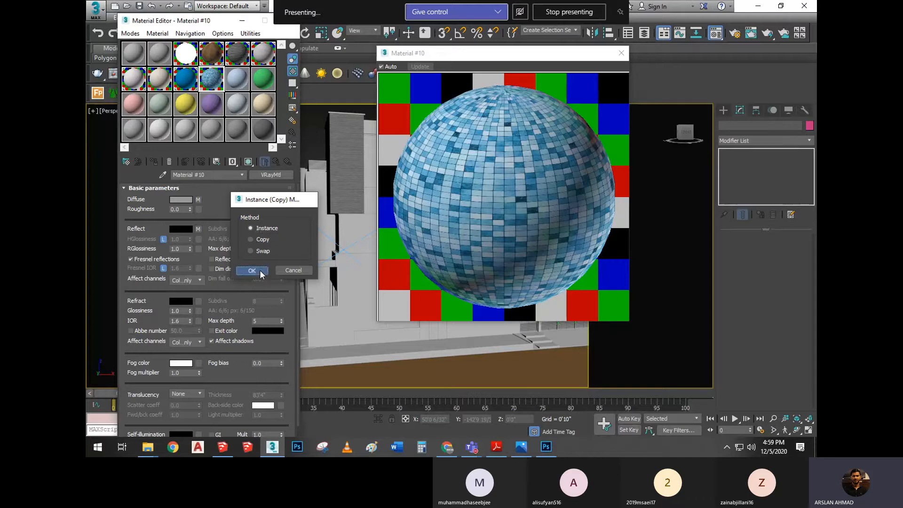
pyautogui.click(260, 270)
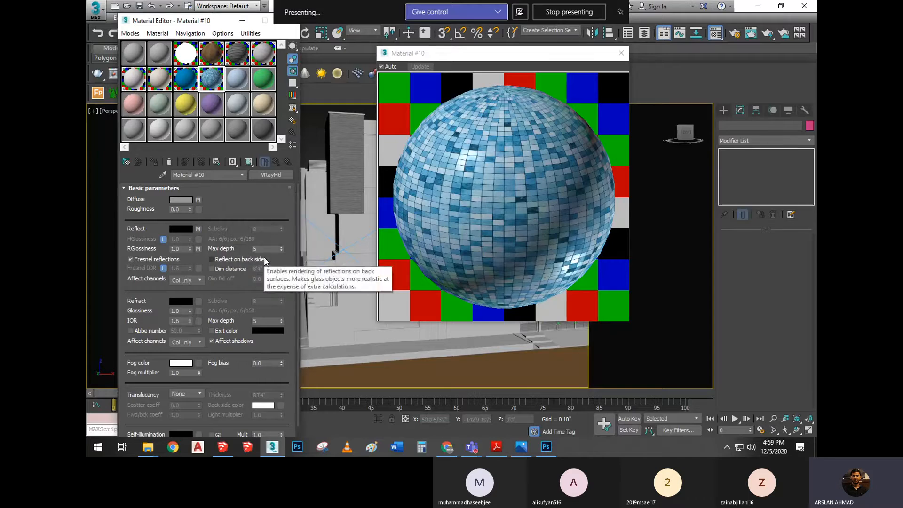
# Collapse the basic parameters, show the material's map list, and duplicate the RGlossiness map into the Bump slot as a Copy
pyautogui.click(214, 190)
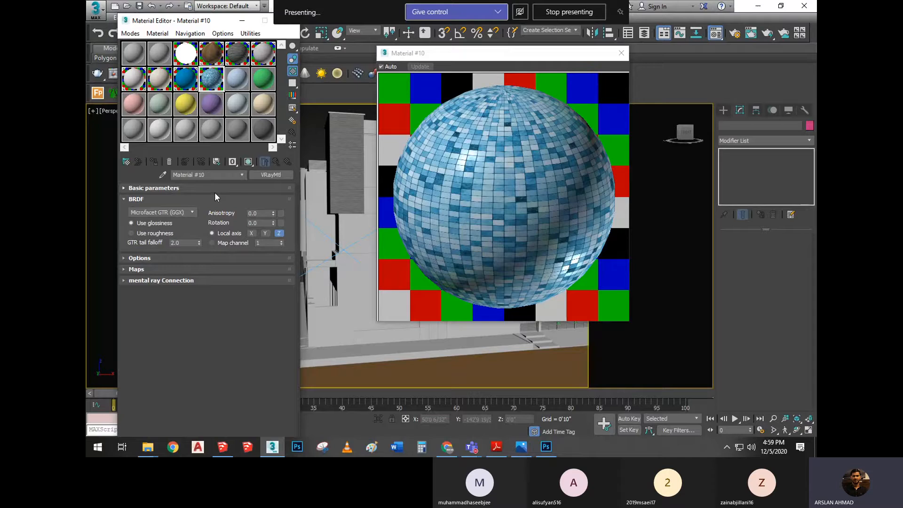
pyautogui.click(156, 268)
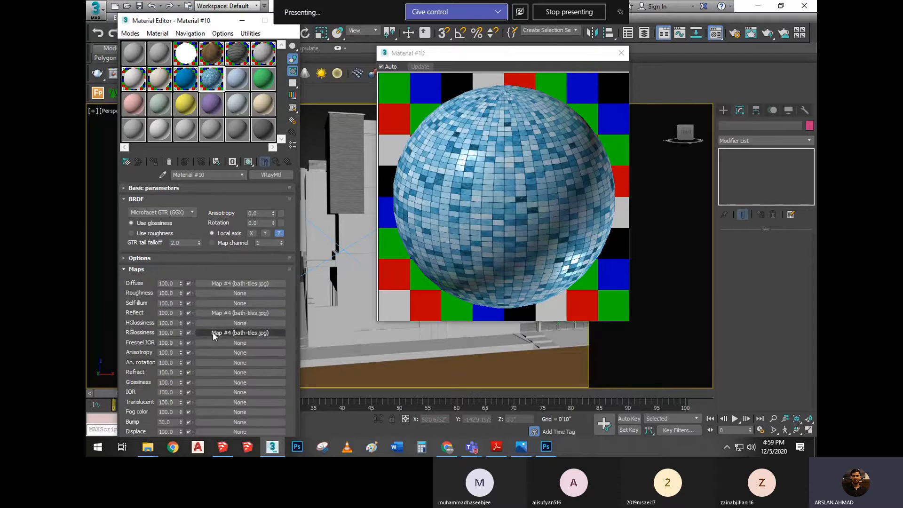
pyautogui.moveTo(212, 332); pyautogui.dragTo(205, 421)
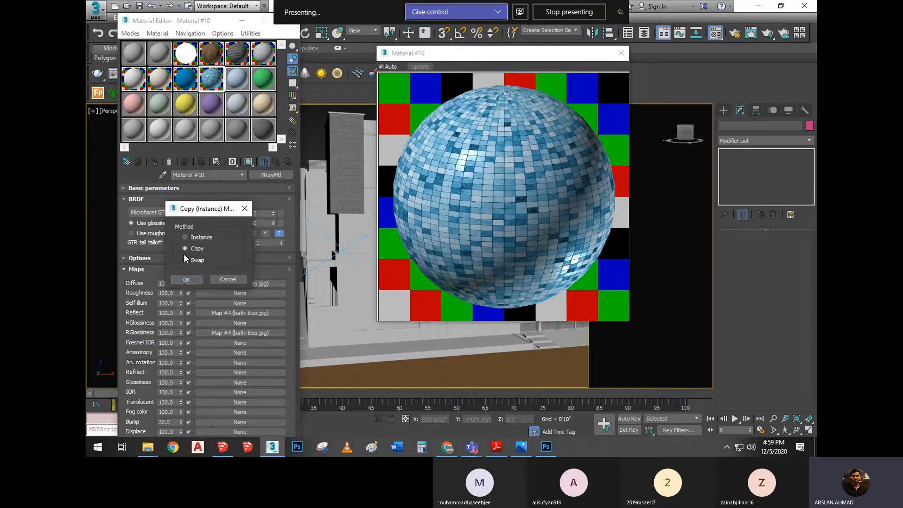
pyautogui.click(188, 252)
pyautogui.click(190, 278)
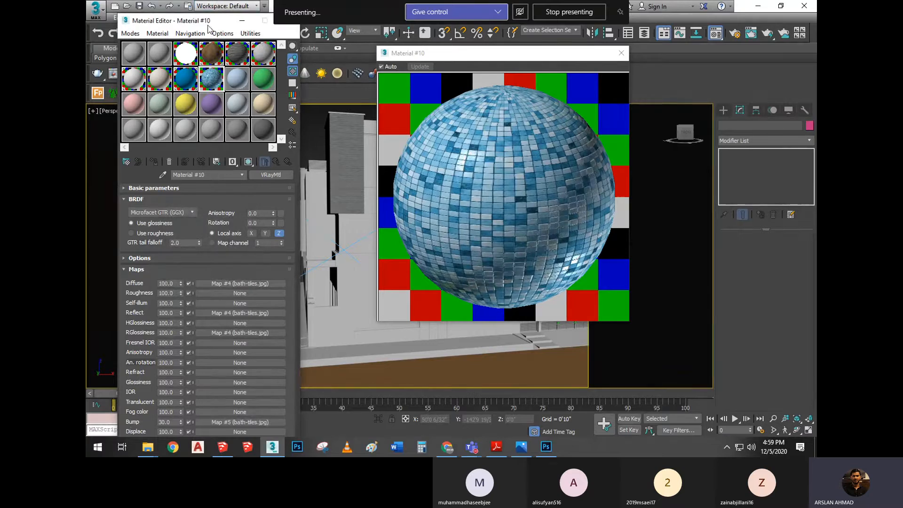
# Move the Material Editor up slightly and toggle the bump map off and on to compare its effect on the preview
pyautogui.moveTo(208, 27); pyautogui.dragTo(203, 14)
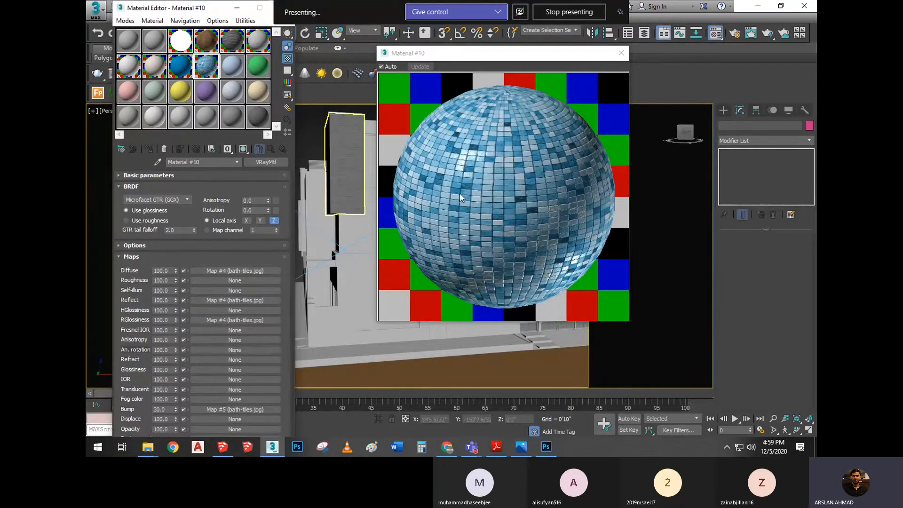
pyautogui.click(184, 409)
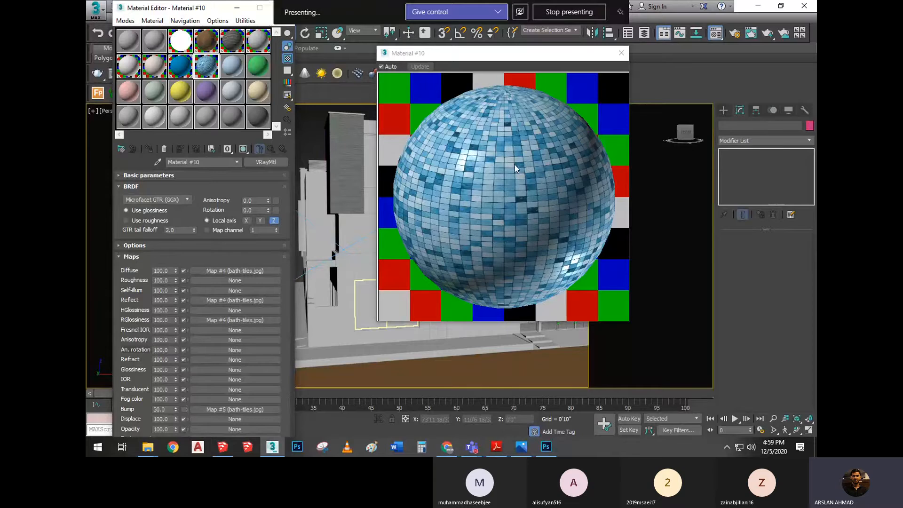
pyautogui.click(183, 410)
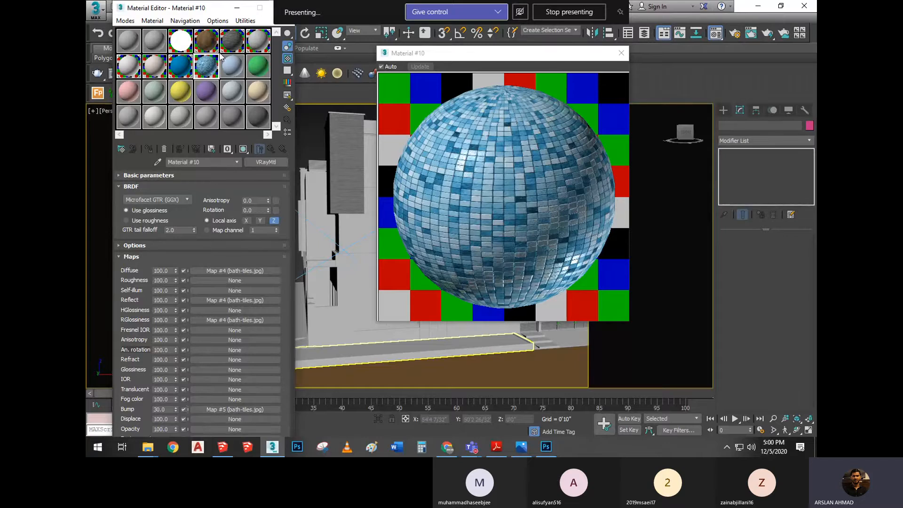
# Load the vmppmax_v4_4_2_8_d bitmap from the Maps folder into the Diffuse slot of the light blue material (Material #11)
pyautogui.click(229, 70)
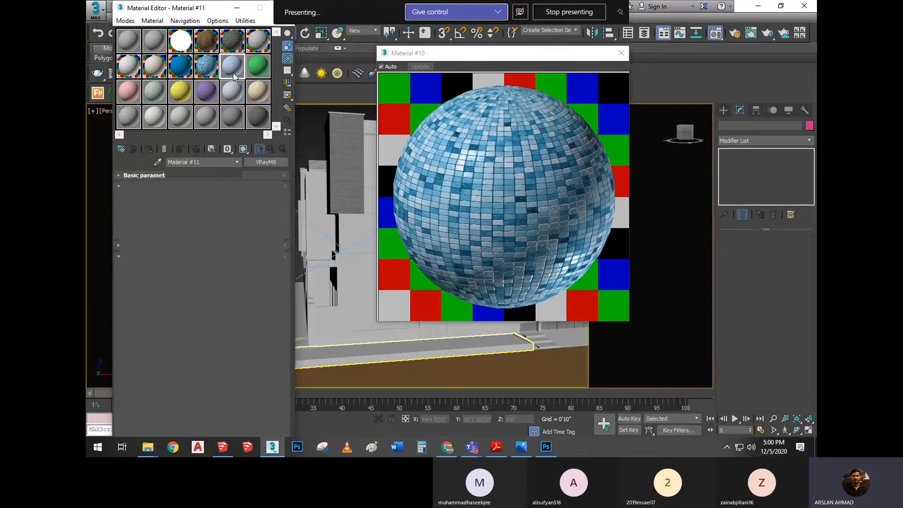
pyautogui.click(193, 187)
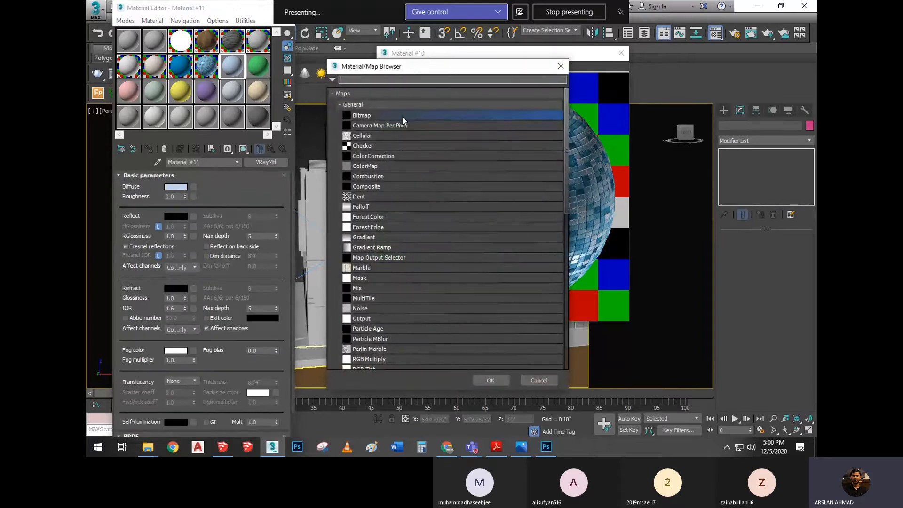
pyautogui.doubleClick(402, 116)
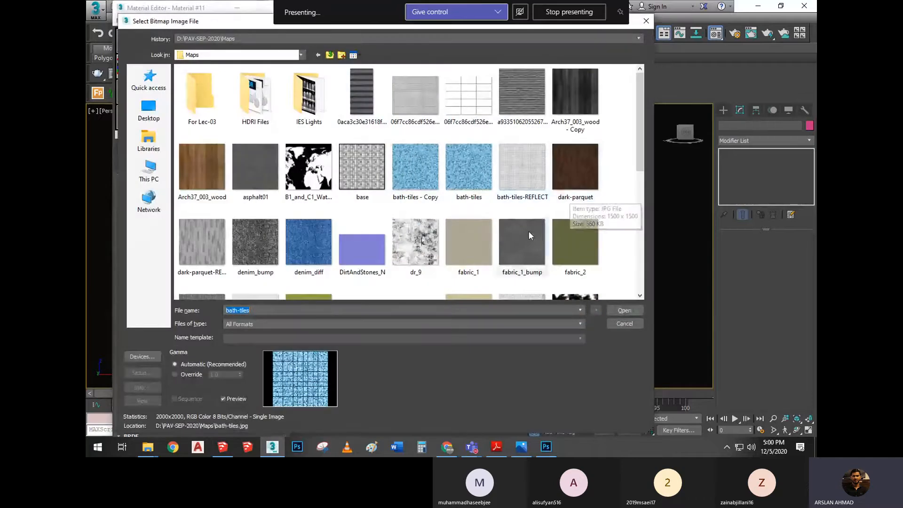
pyautogui.click(522, 249)
pyautogui.click(523, 114)
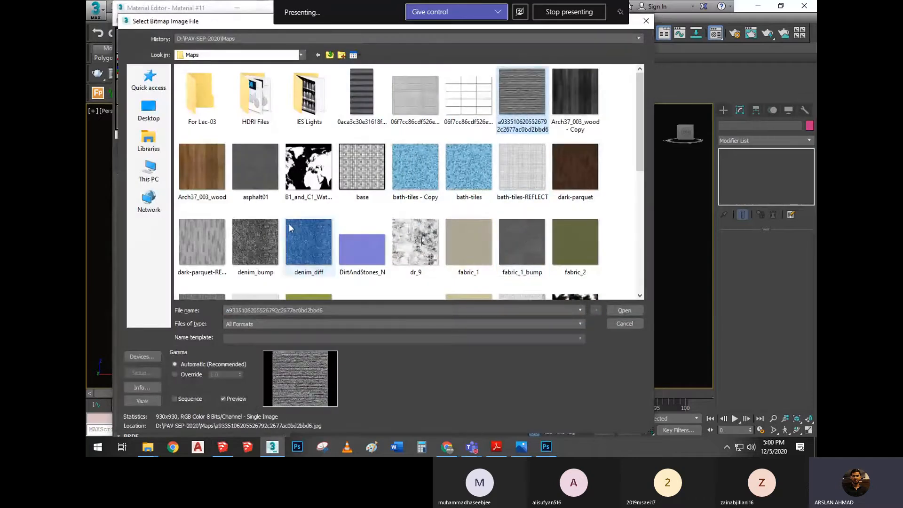
pyautogui.scroll(-5, 328, 226)
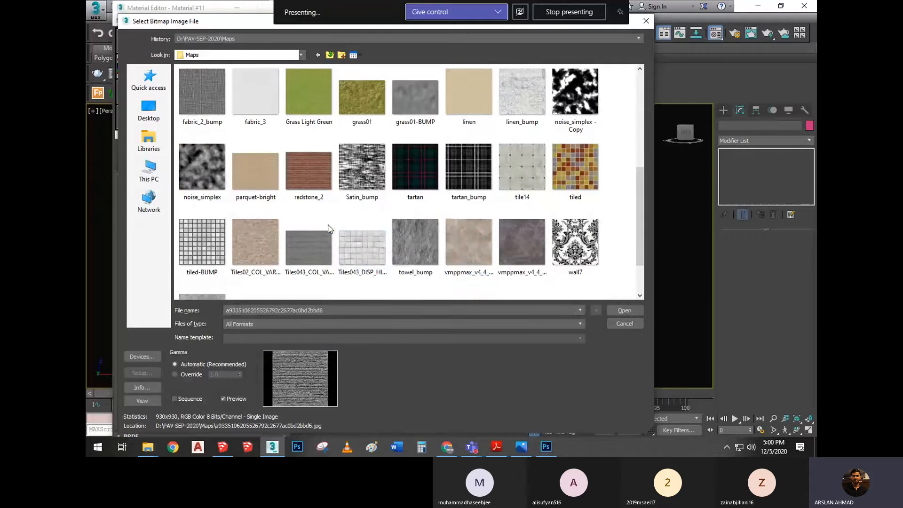
pyautogui.click(469, 243)
pyautogui.click(623, 311)
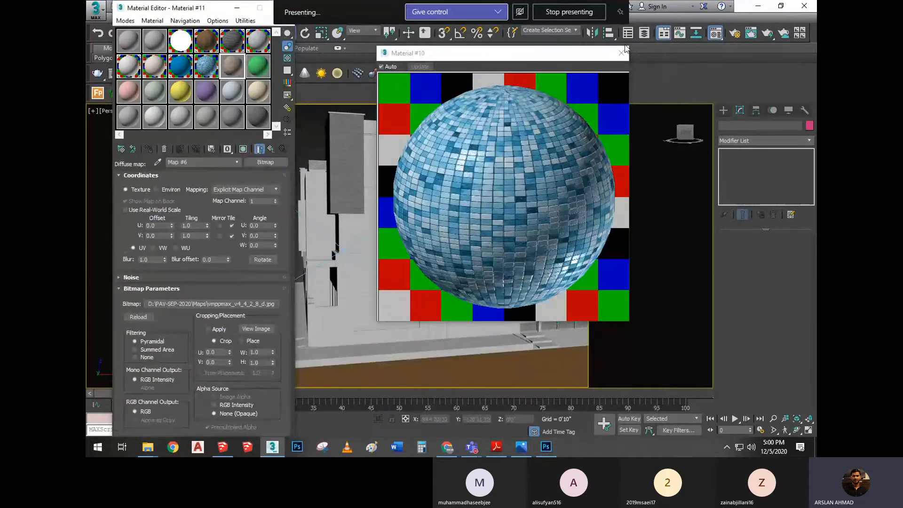
# Show the stone material's enlarged preview, move it closer to the Material Editor, and turn on its checkered background
pyautogui.doubleClick(231, 66)
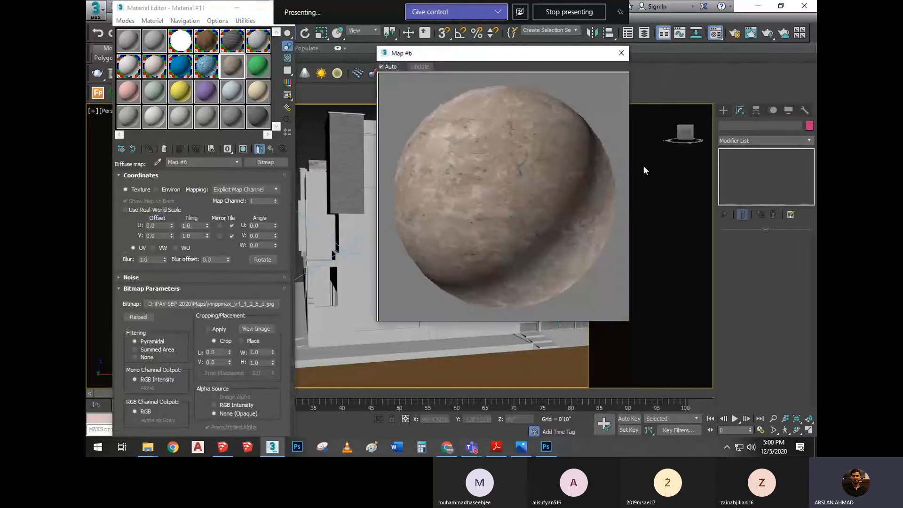
pyautogui.moveTo(474, 55); pyautogui.dragTo(440, 77)
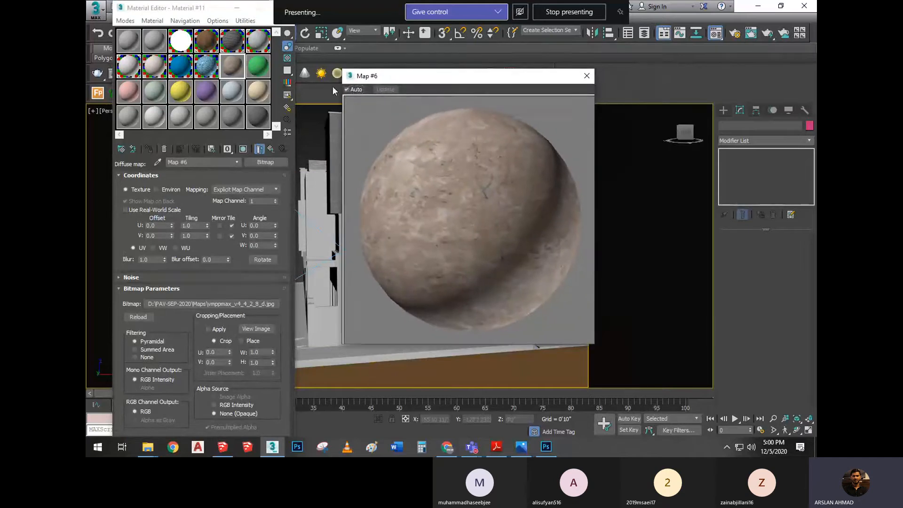
pyautogui.click(287, 57)
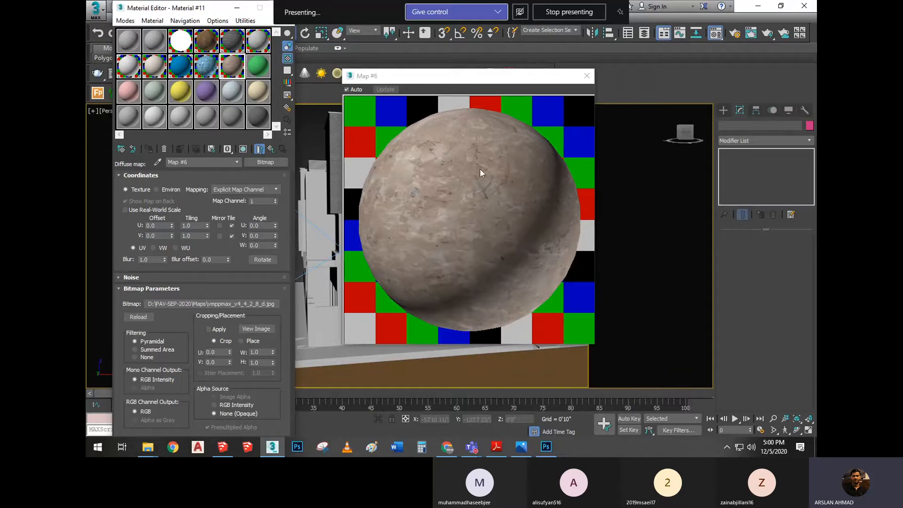
# Duplicate the diffuse stone map into the Reflect slot with the Copy method, and reuse that map in the RGlossiness slot
pyautogui.click(272, 148)
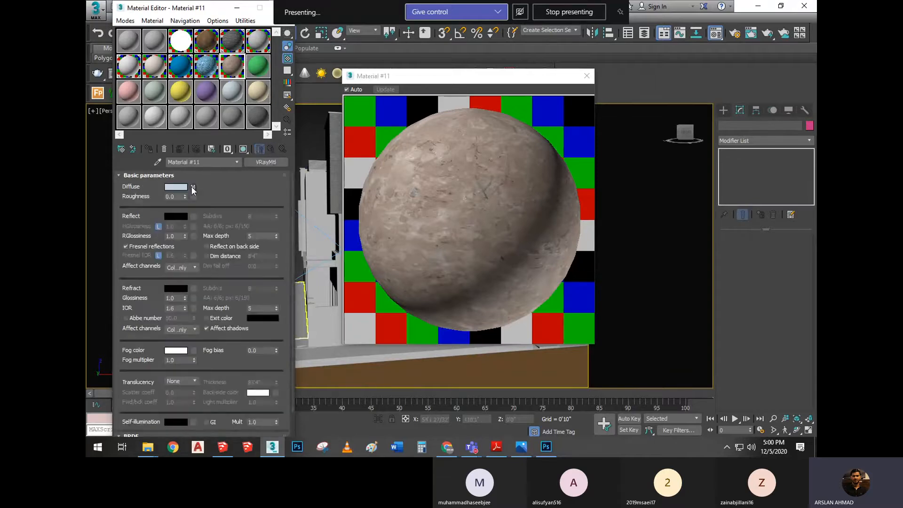
pyautogui.moveTo(193, 218); pyautogui.dragTo(194, 218)
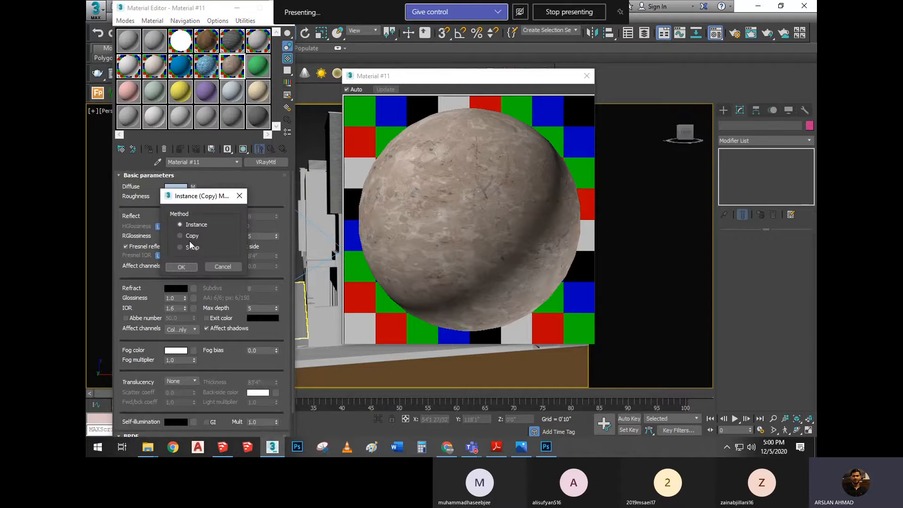
pyautogui.click(189, 237)
pyautogui.click(189, 267)
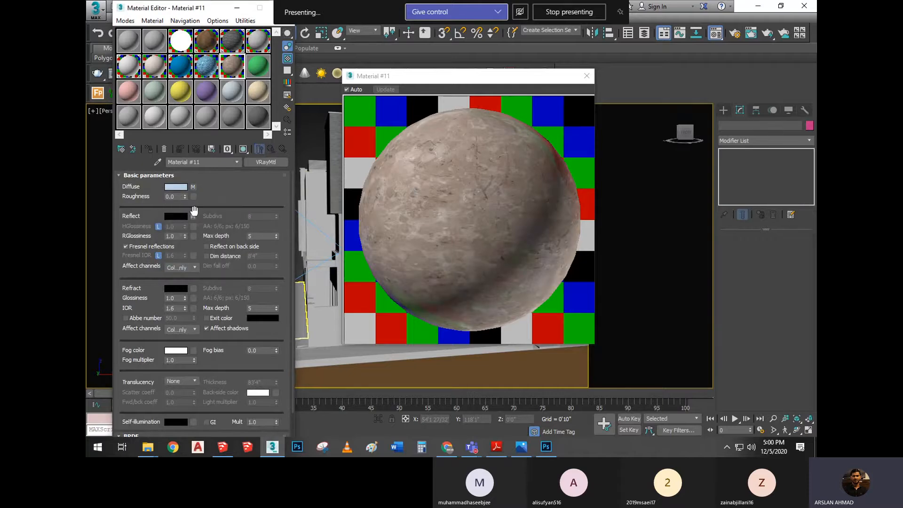
pyautogui.moveTo(194, 235); pyautogui.dragTo(192, 235)
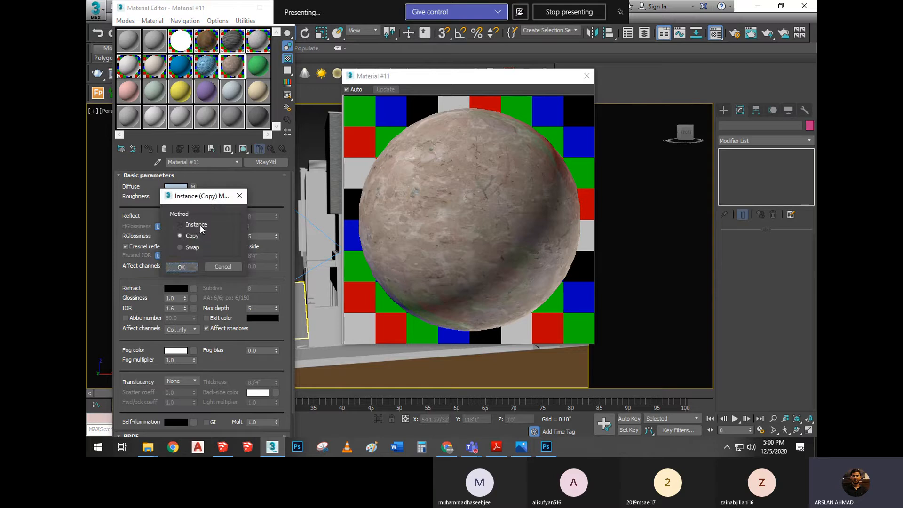
pyautogui.click(191, 269)
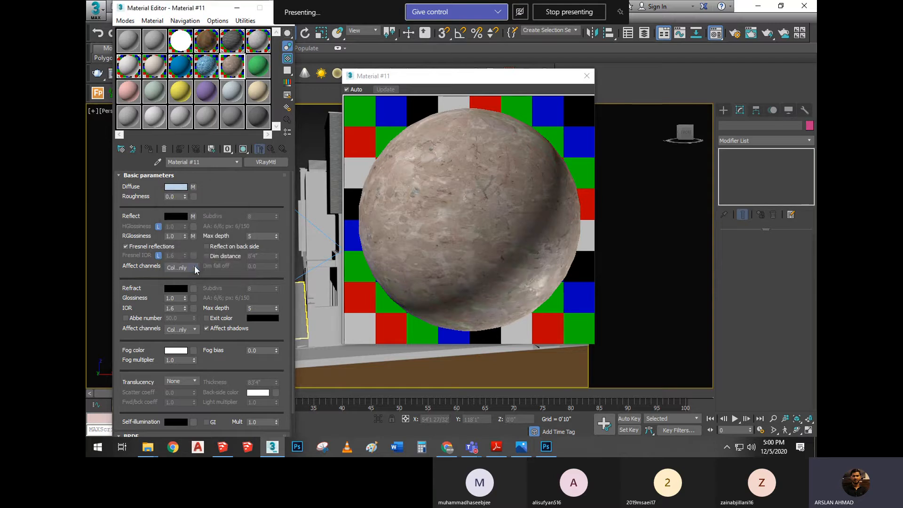
# Collapse the basic parameters, show the stone material's map list, and duplicate the stone map into the Bump slot
pyautogui.click(193, 174)
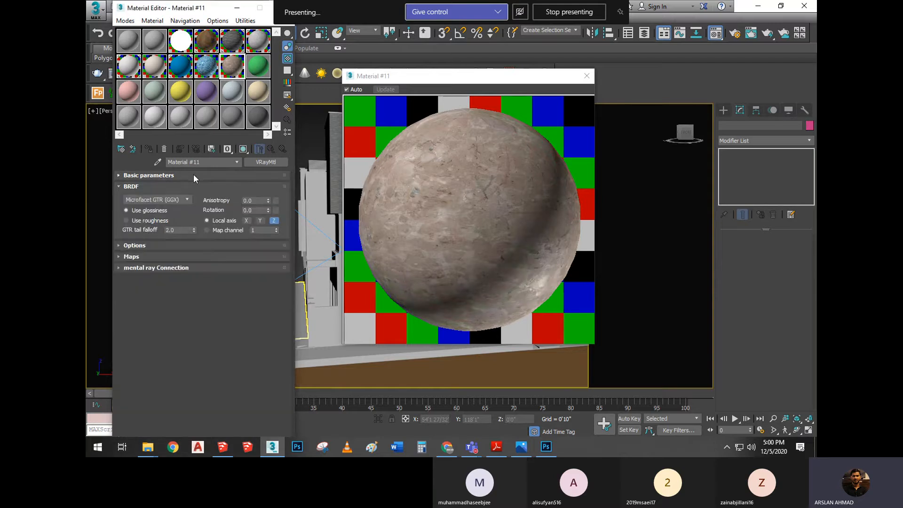
pyautogui.click(182, 256)
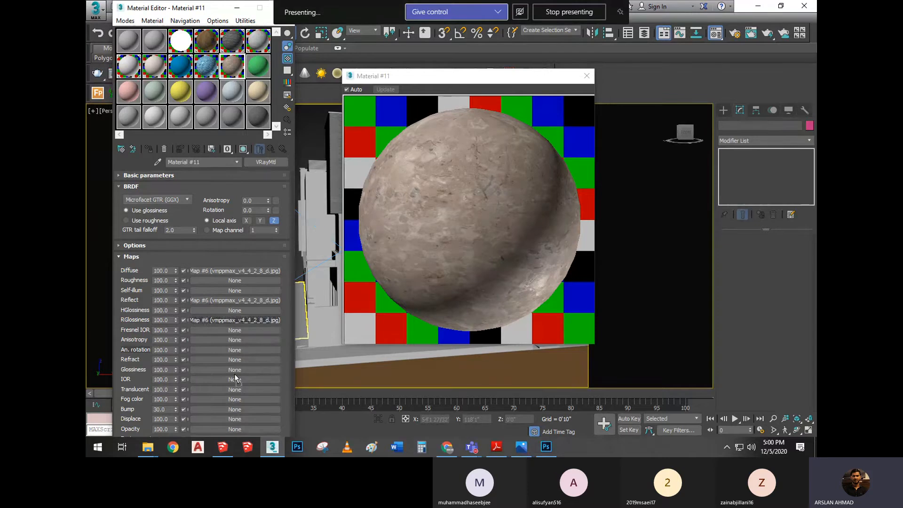
pyautogui.moveTo(214, 418); pyautogui.dragTo(212, 407)
pyautogui.click(192, 267)
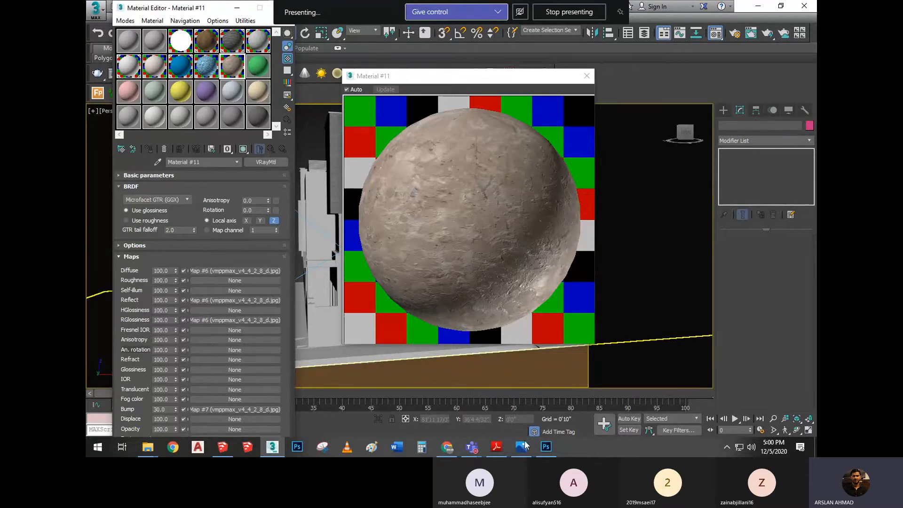
# Switch to the All Materials-Setting PDF to read the notes on maps and Colour Correction channels, and return to 3ds Max
pyautogui.moveTo(489, 448)
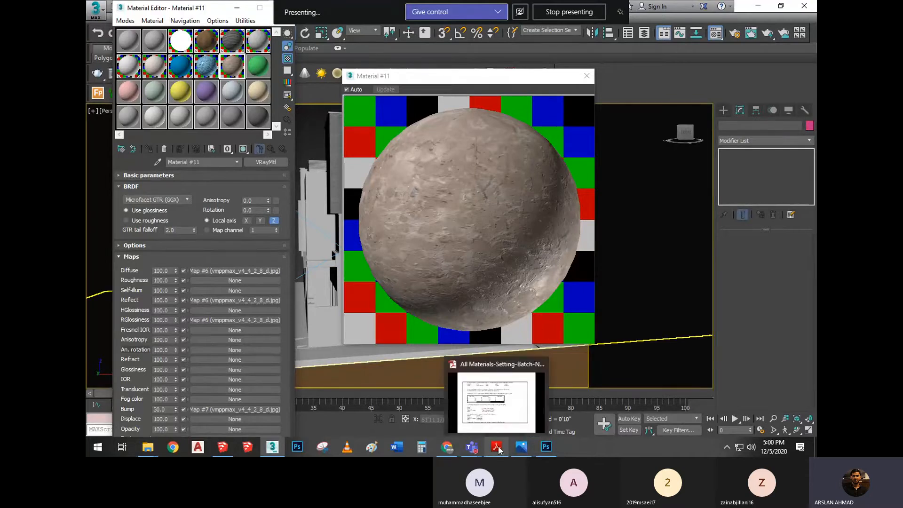
pyautogui.click(500, 418)
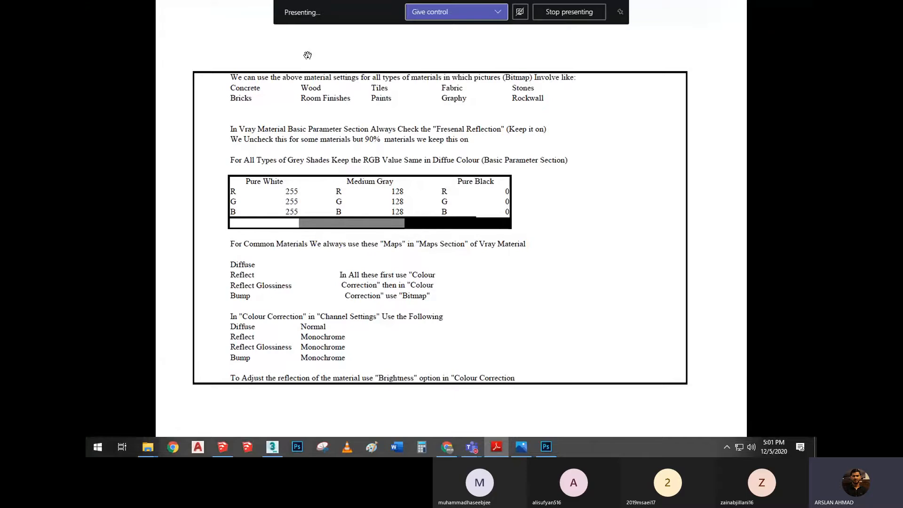
pyautogui.click(273, 447)
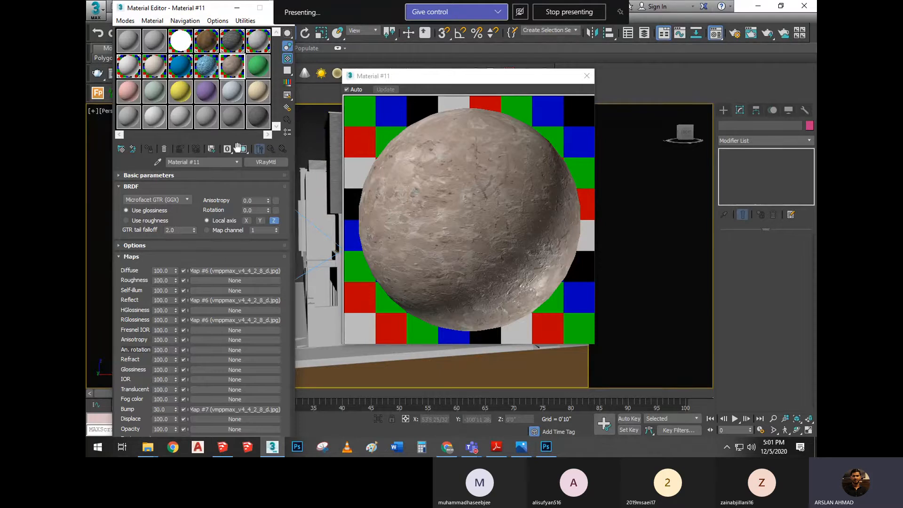
# Assign a Color Correction map to the Diffuse slot of the green material (Material #12), closing the enlarged stone preview
pyautogui.click(262, 65)
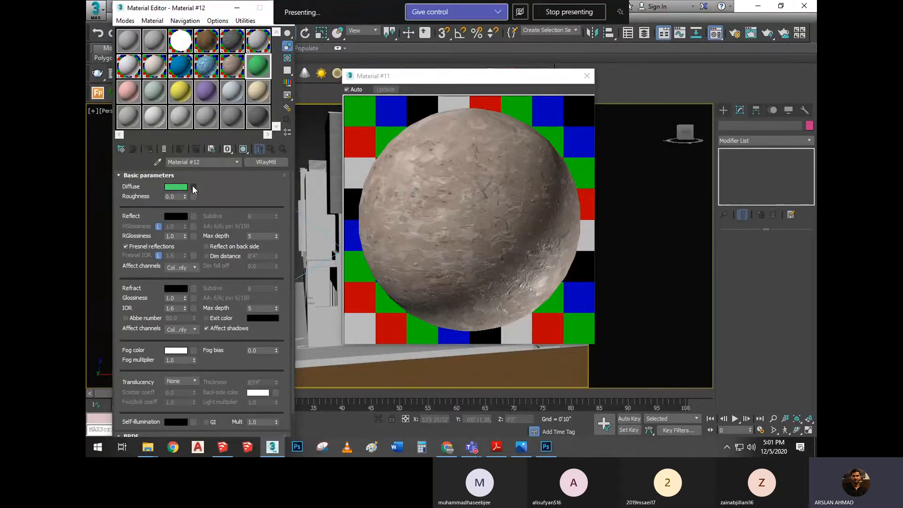
pyautogui.click(193, 188)
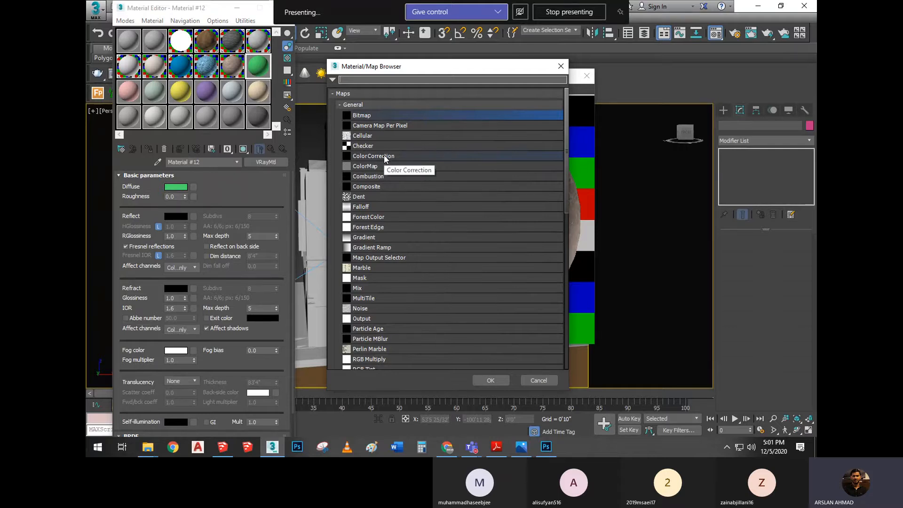
pyautogui.click(560, 66)
pyautogui.click(586, 76)
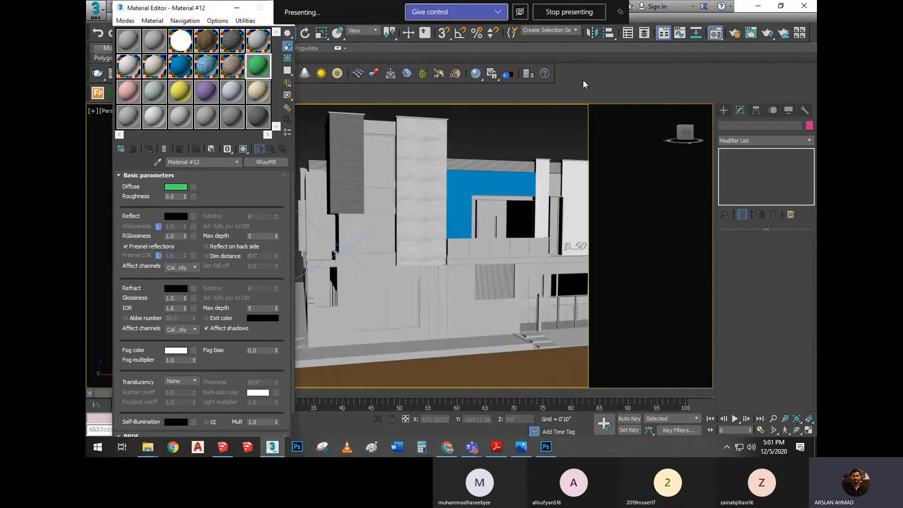
pyautogui.click(194, 187)
pyautogui.click(385, 157)
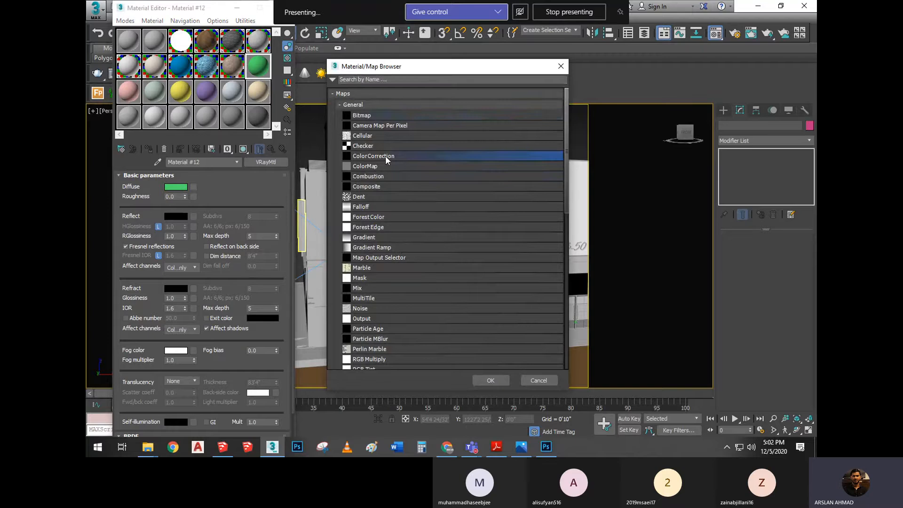
pyautogui.doubleClick(385, 156)
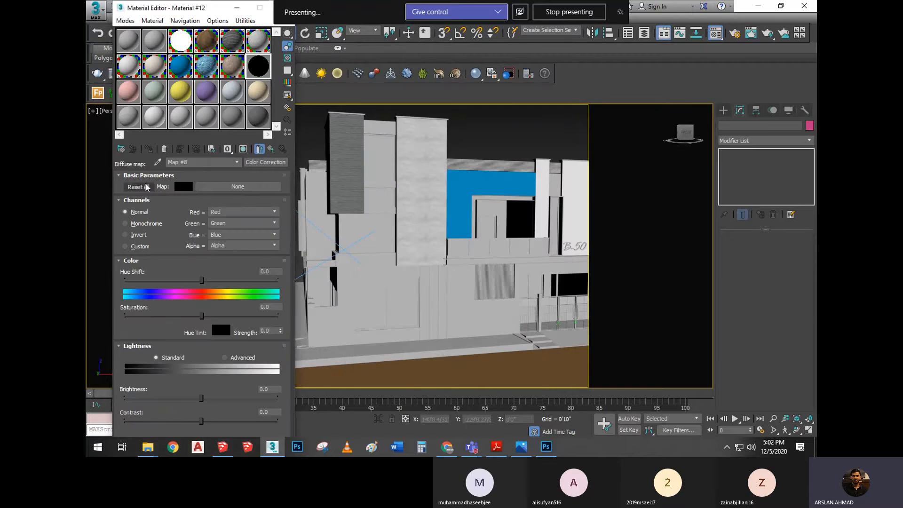
# Load the Arch37_003_wood bitmap into the Color Correction map, and go back up to the material's basic parameters
pyautogui.click(237, 188)
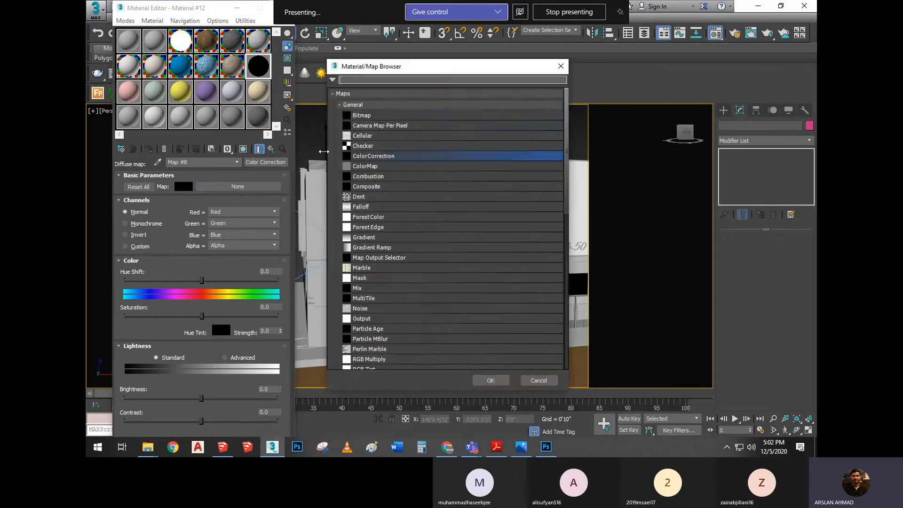
pyautogui.doubleClick(382, 116)
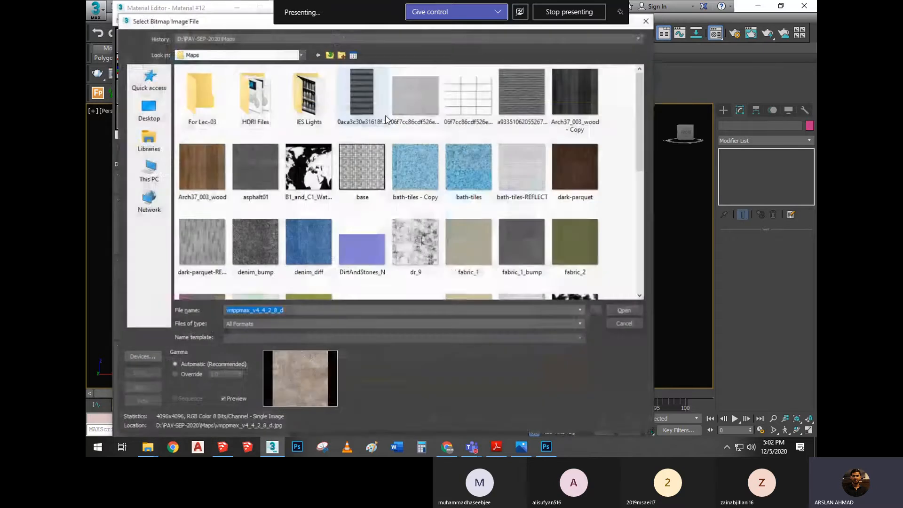
pyautogui.click(188, 174)
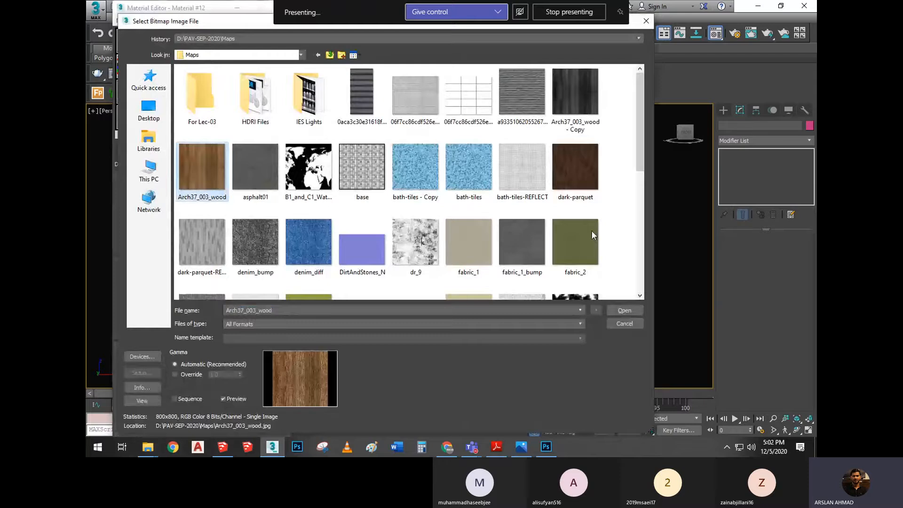
pyautogui.click(619, 310)
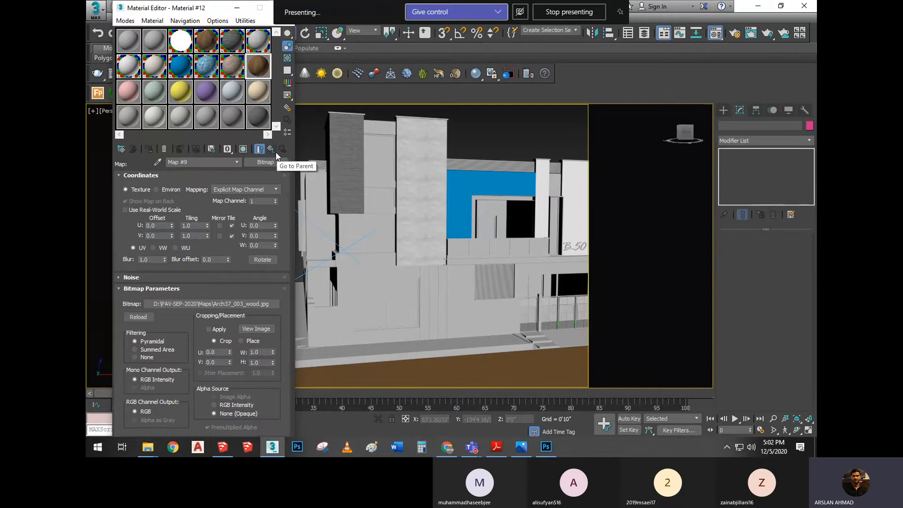
pyautogui.click(277, 153)
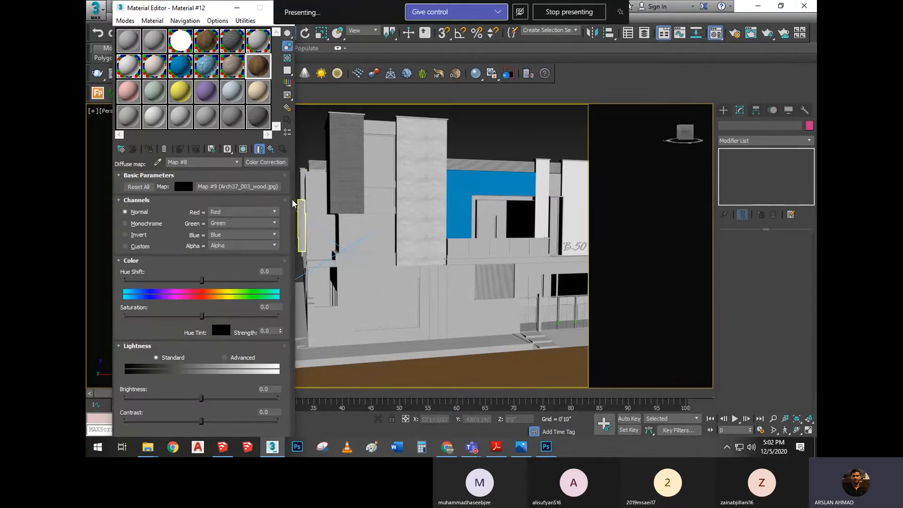
pyautogui.click(270, 148)
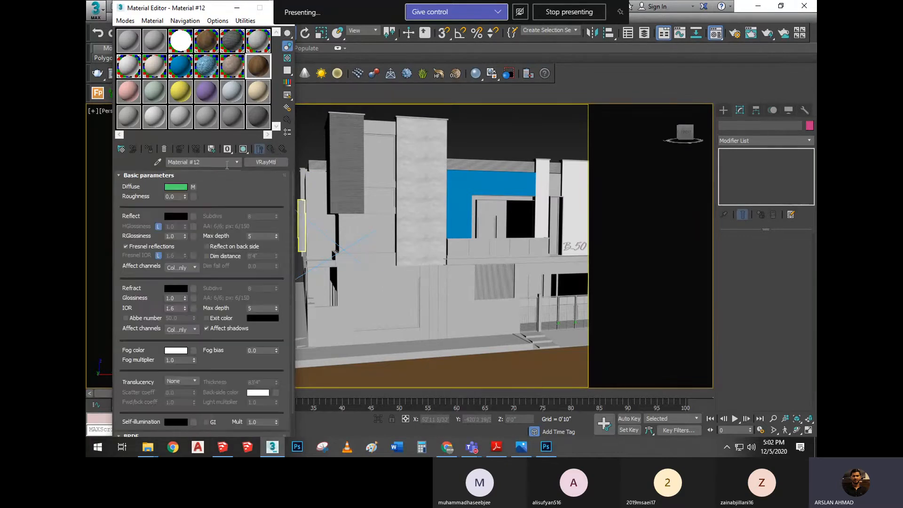
# Review the diffuse Color Correction settings and the wood bitmap nested inside, and return to the Color Correction level
pyautogui.click(194, 187)
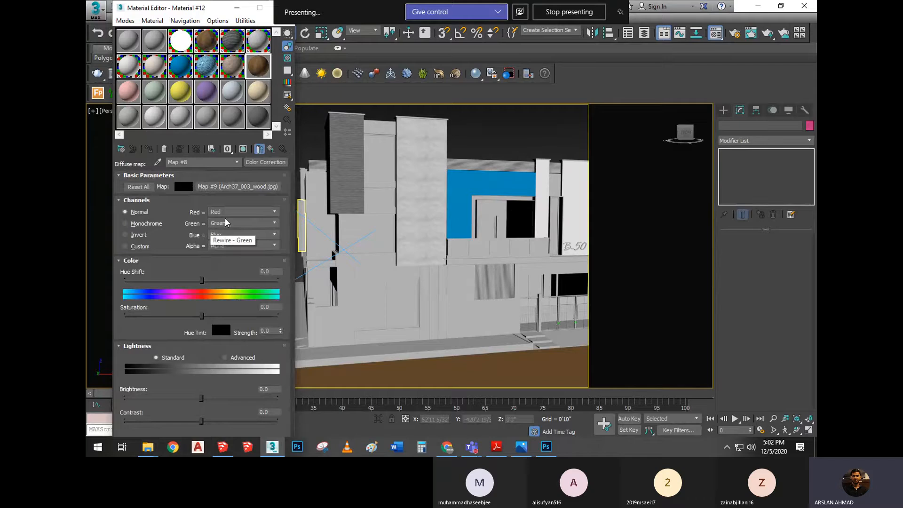
pyautogui.click(241, 187)
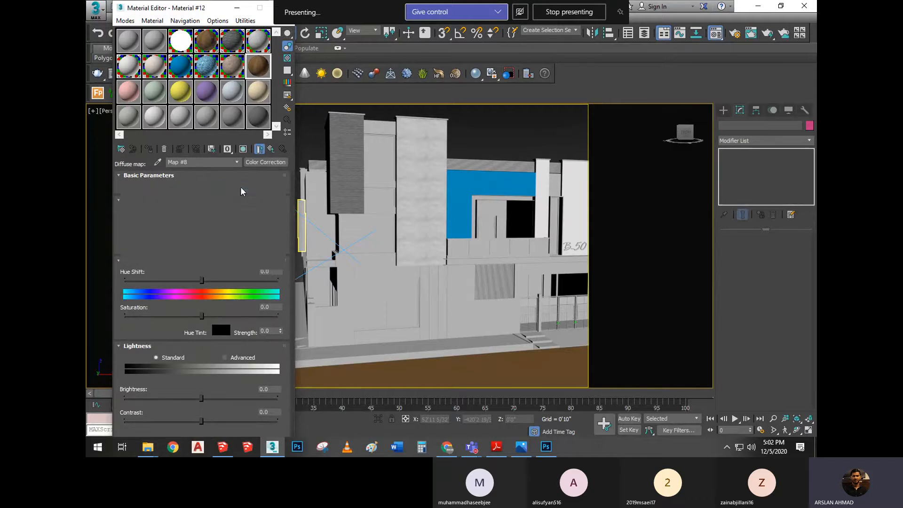
pyautogui.click(241, 188)
pyautogui.click(223, 180)
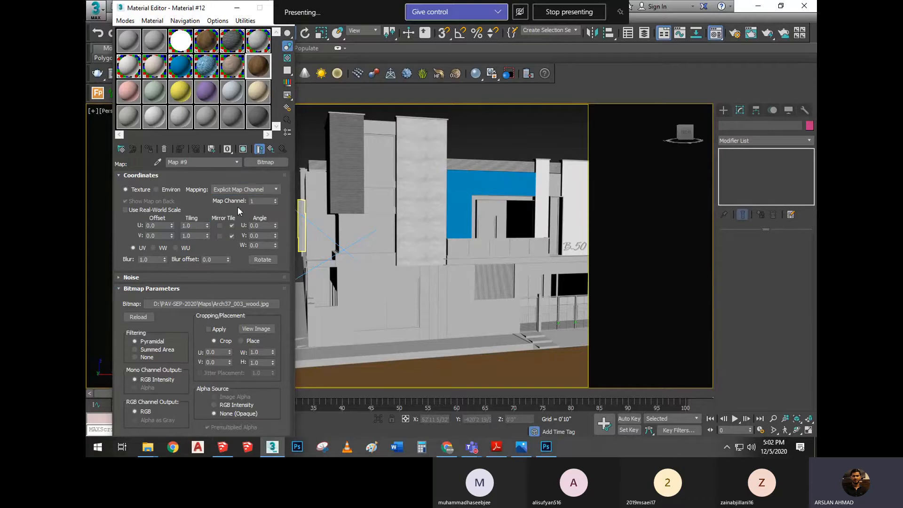
pyautogui.click(270, 149)
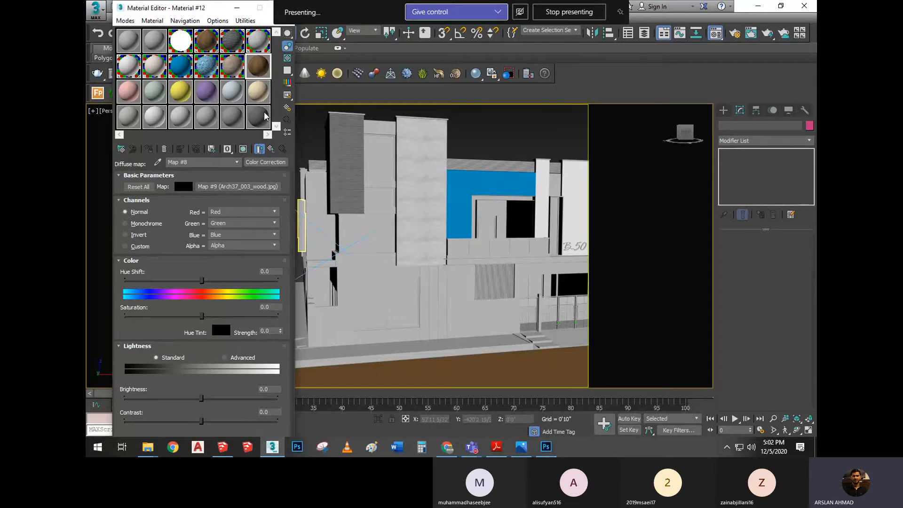
# Open an enlarged preview of the wood material's sample and show its checkered colour background
pyautogui.doubleClick(264, 74)
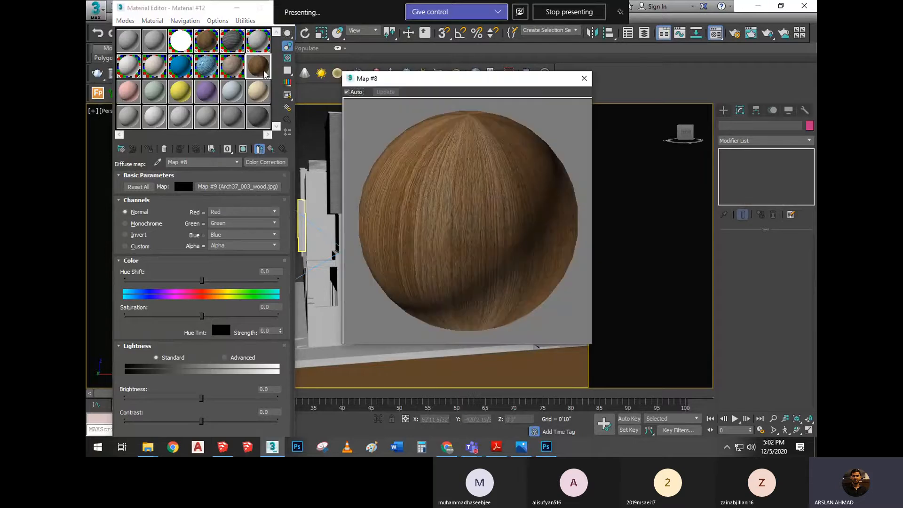
pyautogui.click(287, 58)
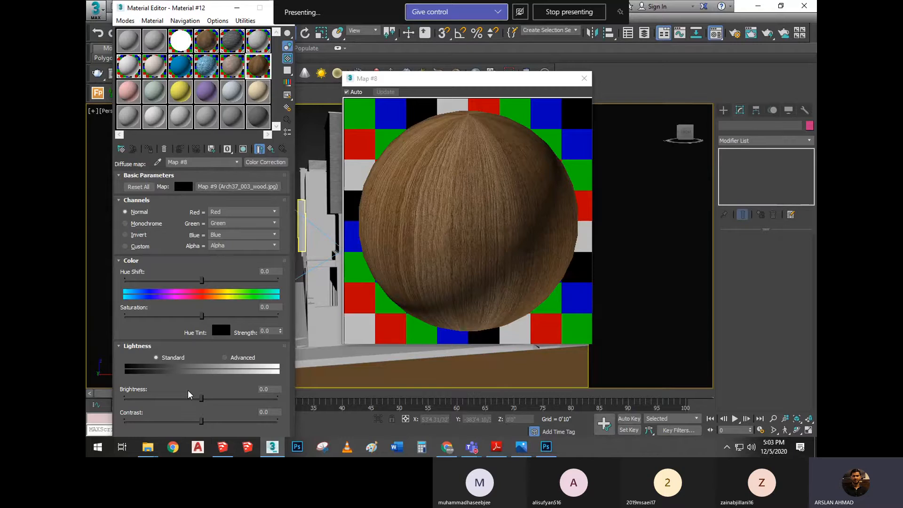
# Try a brightness of 2.99 and a slightly raised contrast on the wood Color Correction map, resetting each to 0
pyautogui.moveTo(202, 398)
pyautogui.mouseDown()
pyautogui.moveTo(254, 403)
pyautogui.moveTo(114, 400)
pyautogui.moveTo(260, 399)
pyautogui.moveTo(203, 400)
pyautogui.mouseUp()
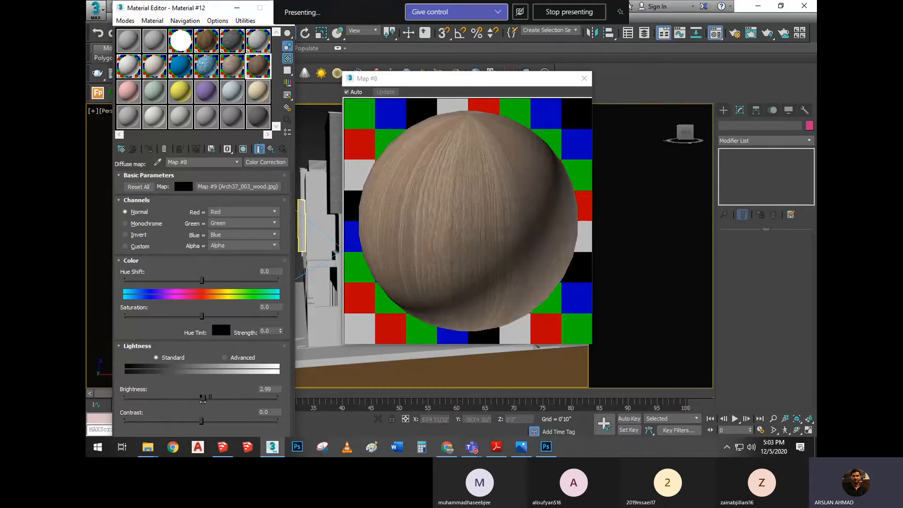
pyautogui.moveTo(276, 389); pyautogui.dragTo(248, 387)
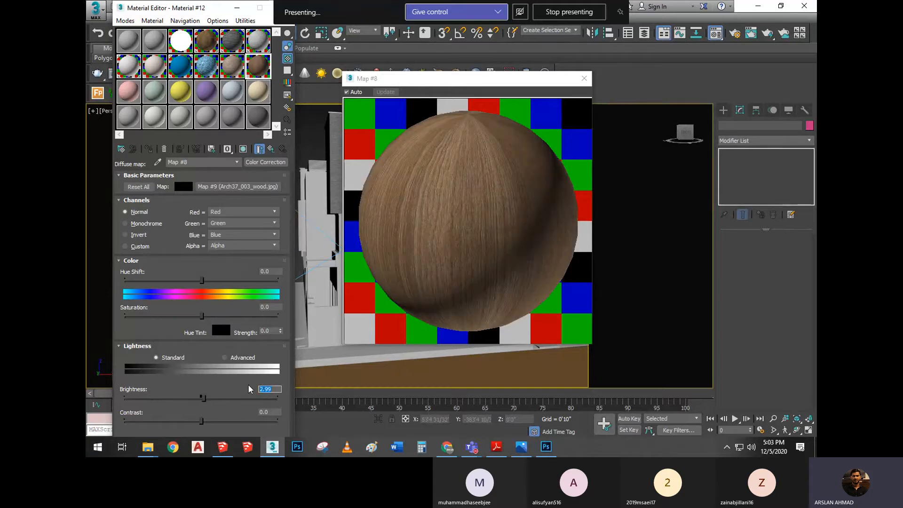
pyautogui.write('0')
pyautogui.press('Return')
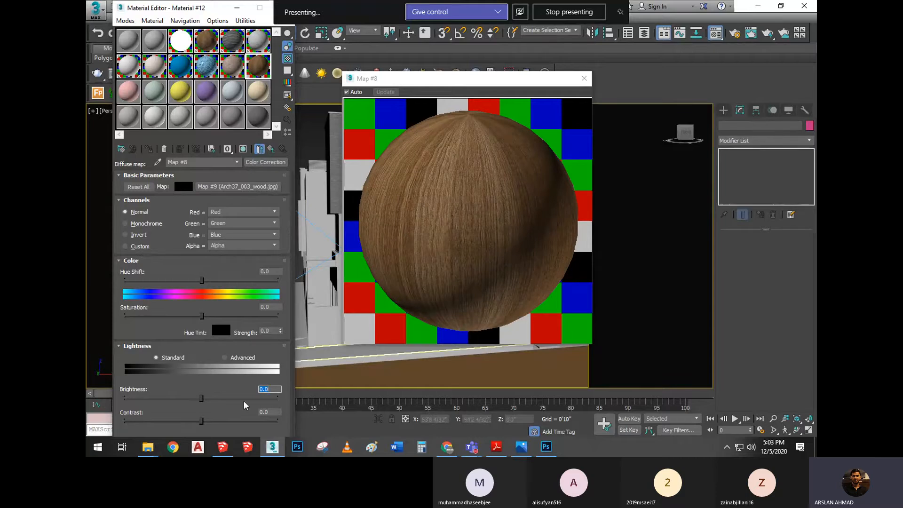
pyautogui.moveTo(203, 422)
pyautogui.mouseDown()
pyautogui.moveTo(229, 421)
pyautogui.moveTo(182, 424)
pyautogui.moveTo(203, 421)
pyautogui.mouseUp()
pyautogui.click(266, 412)
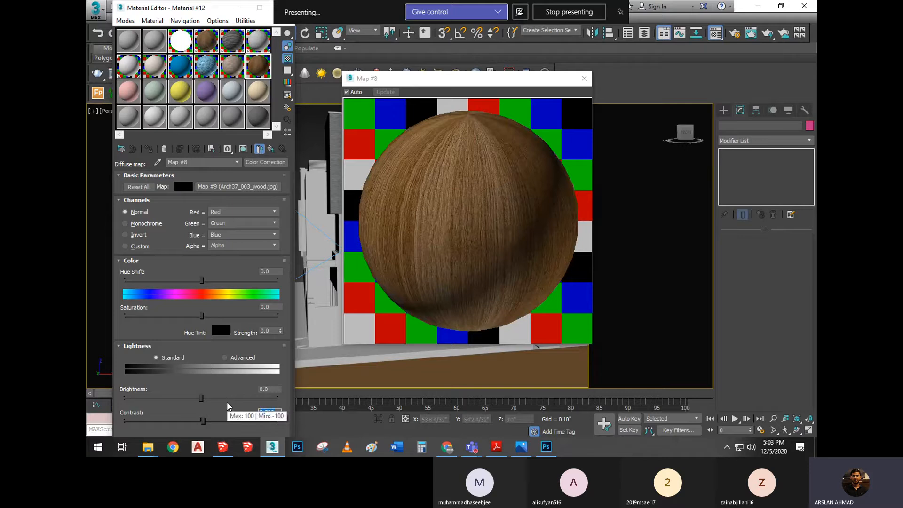
pyautogui.write('0')
pyautogui.press('Return')
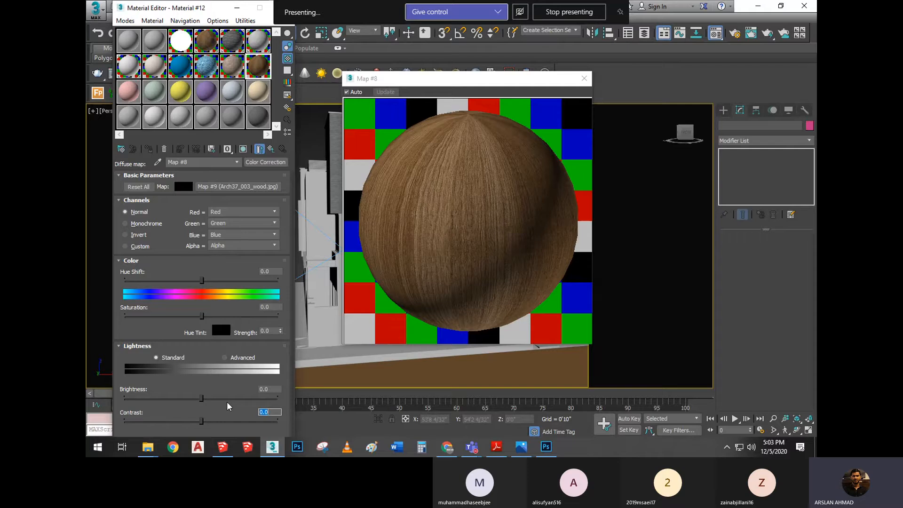
# Go up to the material's basic parameters and instance the diffuse Color Correction map into the Reflect and RGlossiness slots
pyautogui.click(271, 149)
pyautogui.moveTo(196, 186); pyautogui.dragTo(193, 235)
pyautogui.click(181, 266)
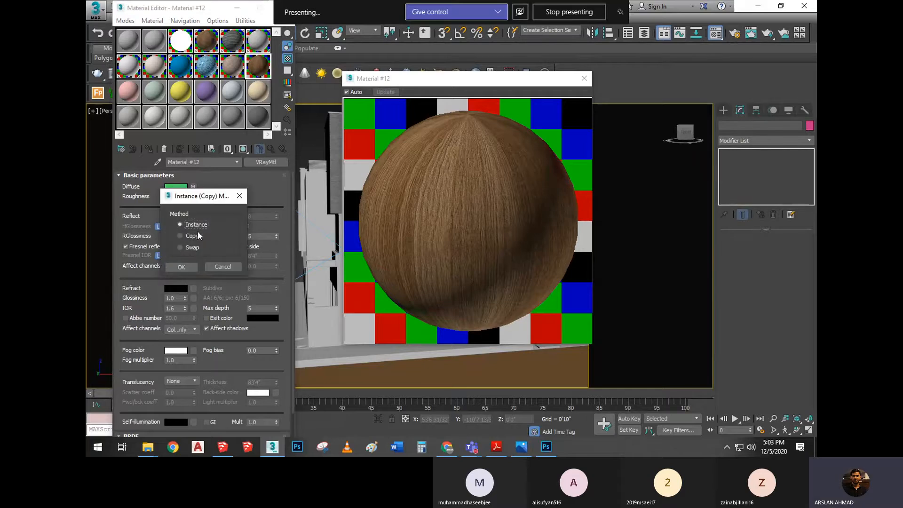
pyautogui.click(184, 266)
# Place an independent copy of the Color Correction map in the material's Bump slot
pyautogui.click(199, 174)
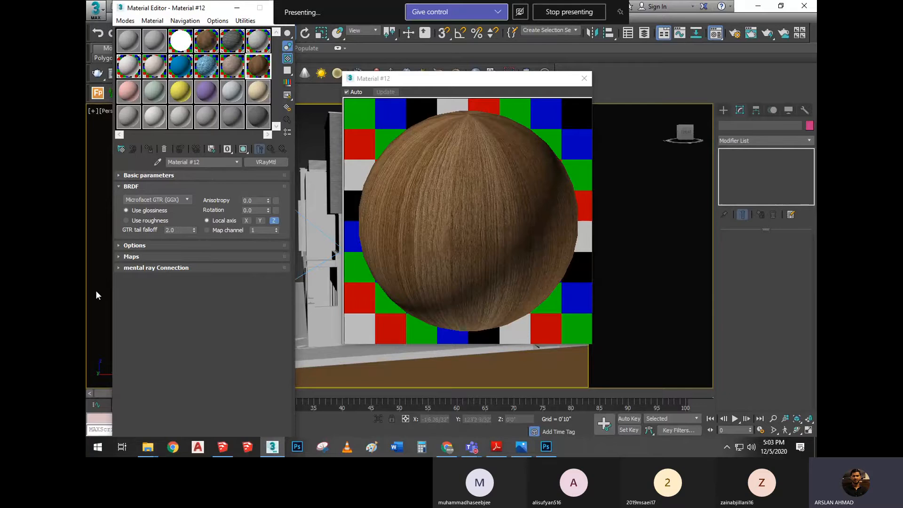
pyautogui.click(136, 255)
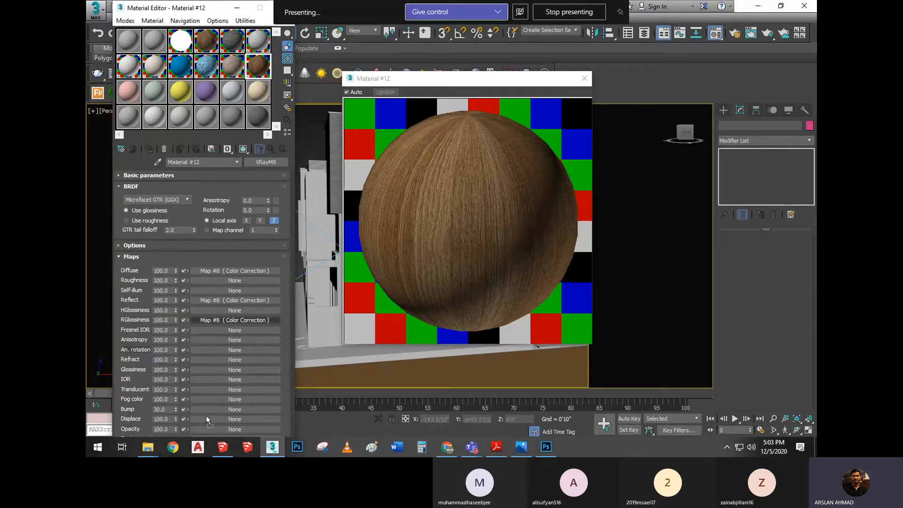
pyautogui.moveTo(202, 407); pyautogui.dragTo(201, 407)
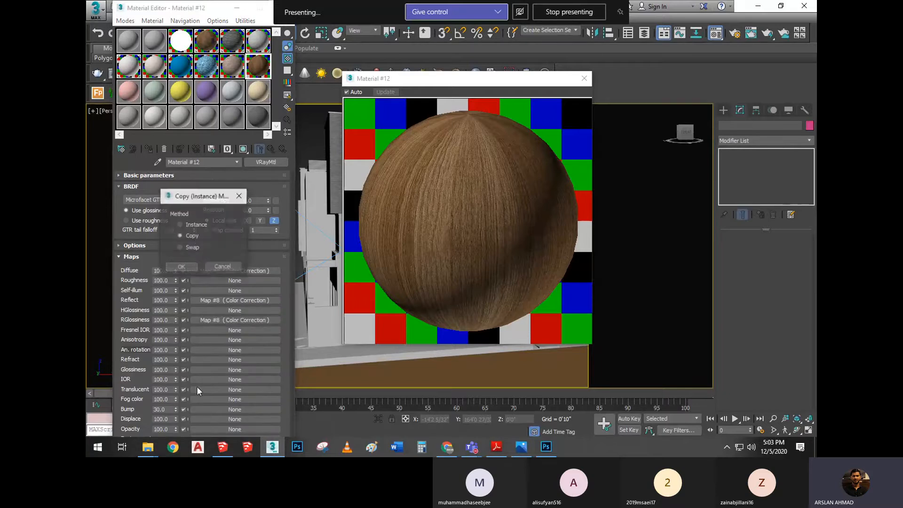
pyautogui.click(192, 235)
pyautogui.click(173, 267)
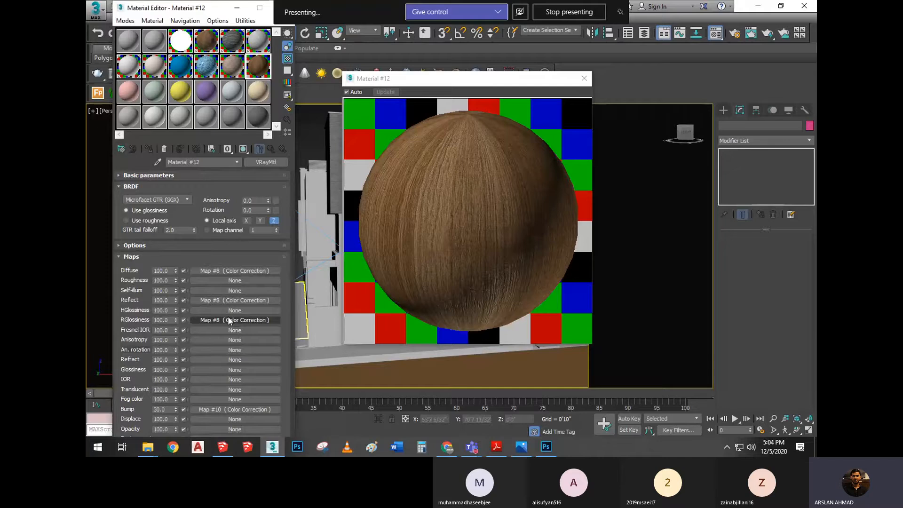
# Test the Reflect Color Correction's brightness up to about 91, settle it at about 49.5, and go back up to the material
pyautogui.click(228, 299)
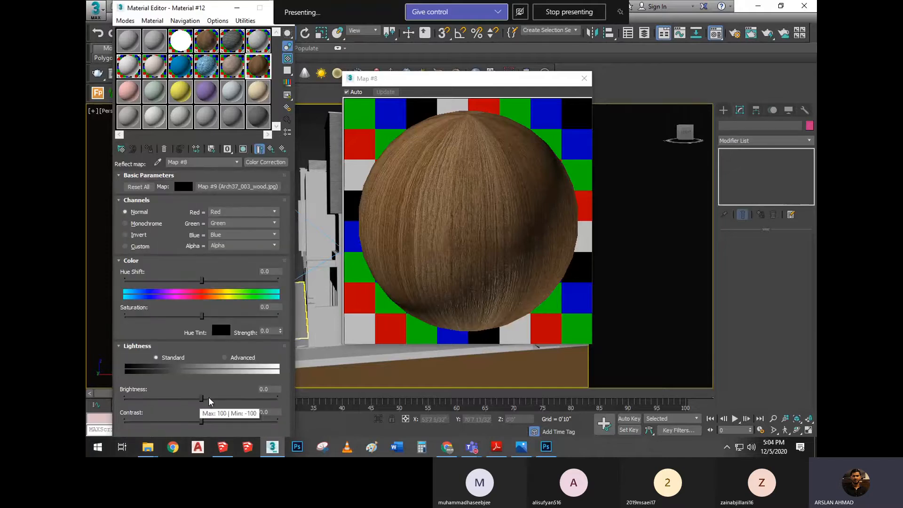
pyautogui.moveTo(209, 398); pyautogui.dragTo(231, 399)
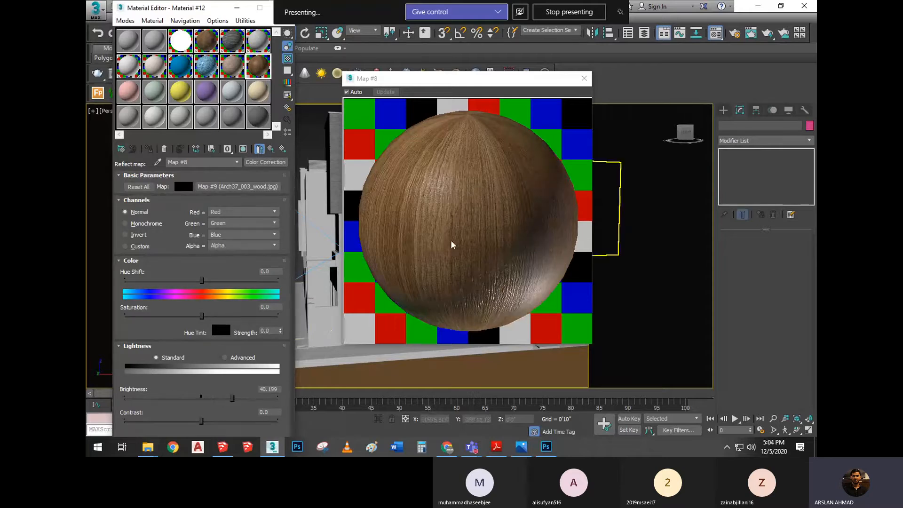
pyautogui.click(254, 398)
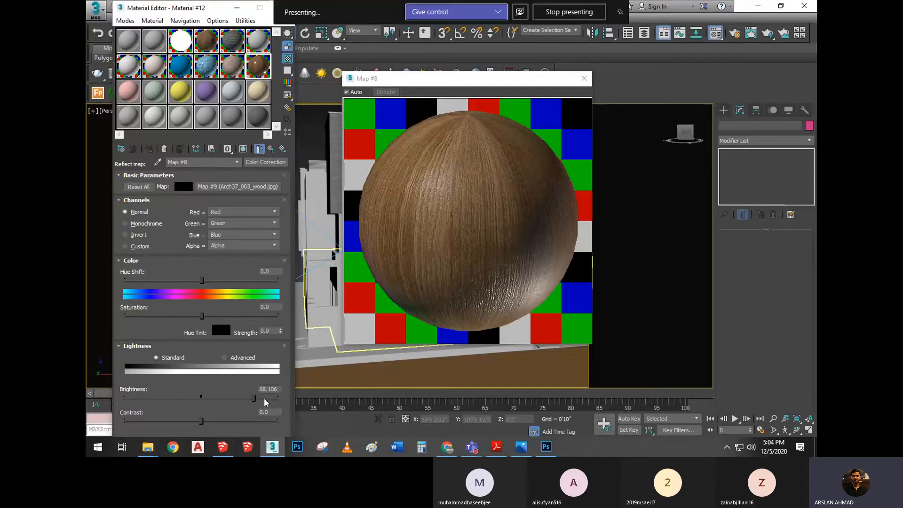
pyautogui.click(265, 400)
pyautogui.click(270, 400)
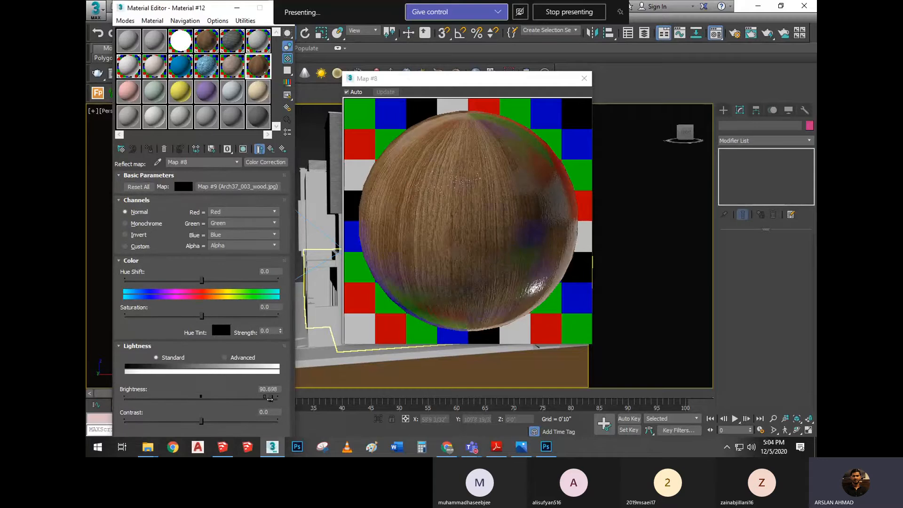
pyautogui.moveTo(270, 400); pyautogui.dragTo(239, 398)
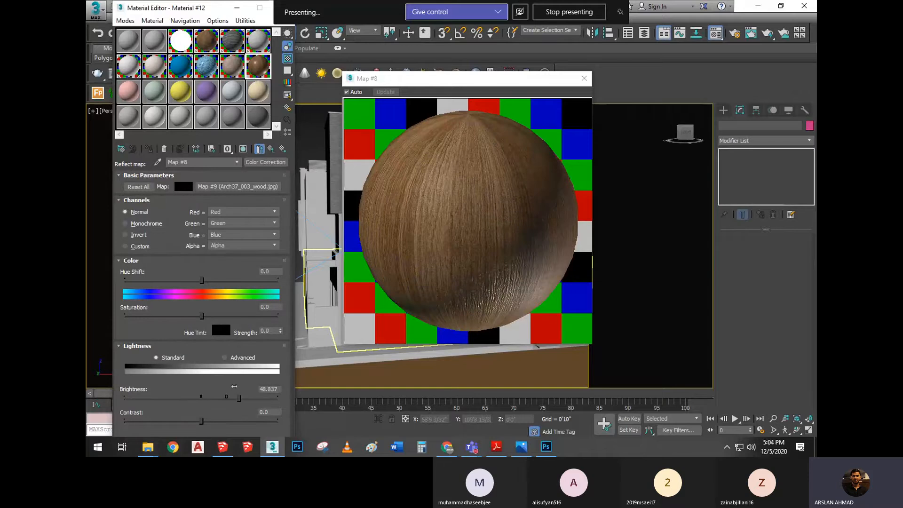
pyautogui.click(270, 149)
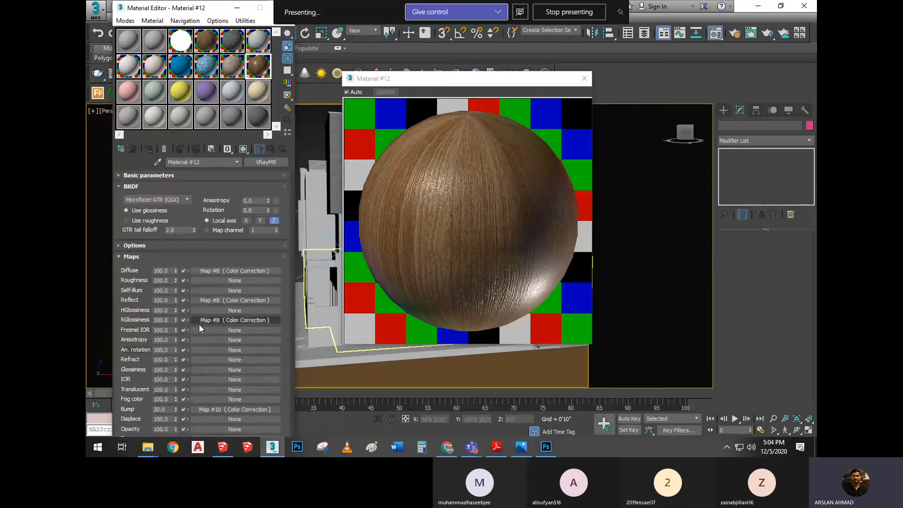
# Check the RGlossiness Color Correction settings, and review the Colour Correction notes in the PDF before returning to 3ds Max
pyautogui.click(212, 320)
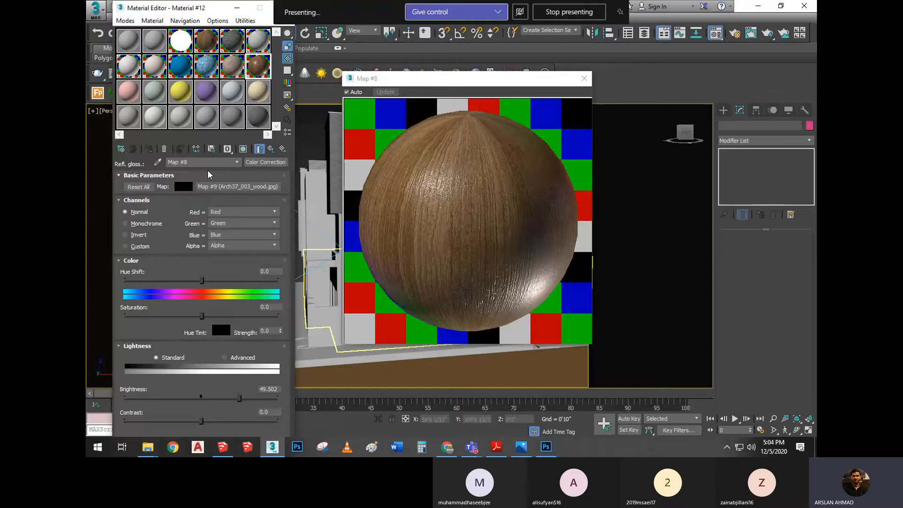
pyautogui.click(271, 149)
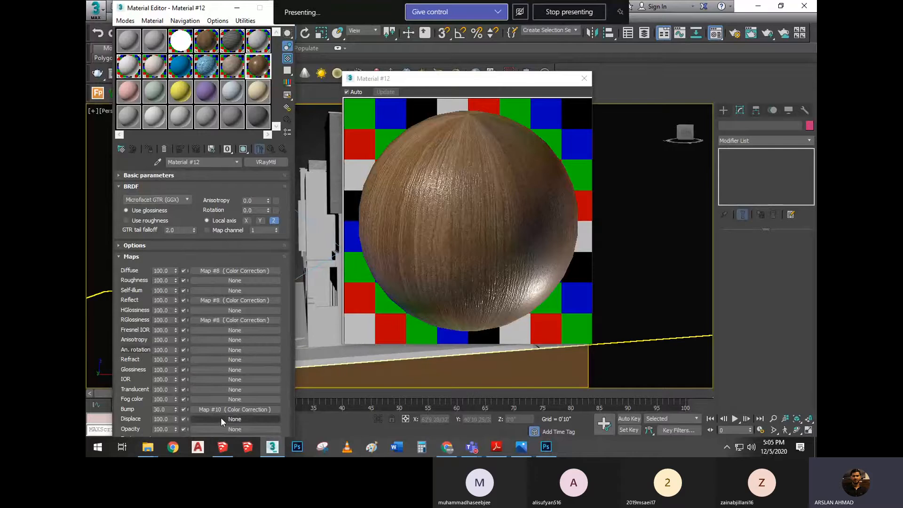
pyautogui.click(470, 443)
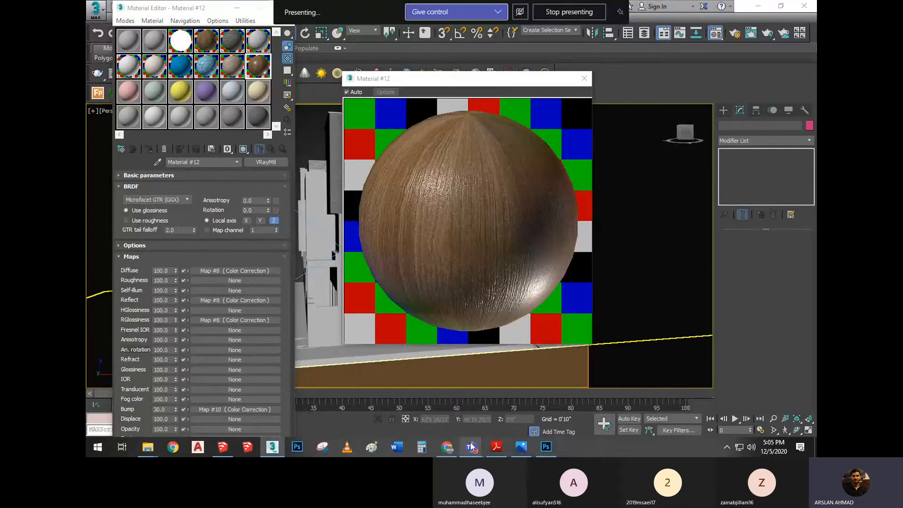
pyautogui.click(502, 388)
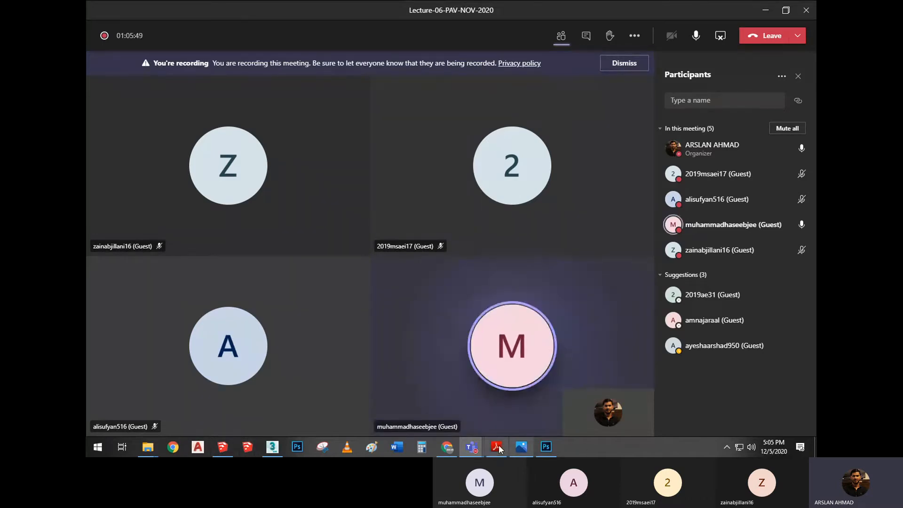
pyautogui.click(501, 400)
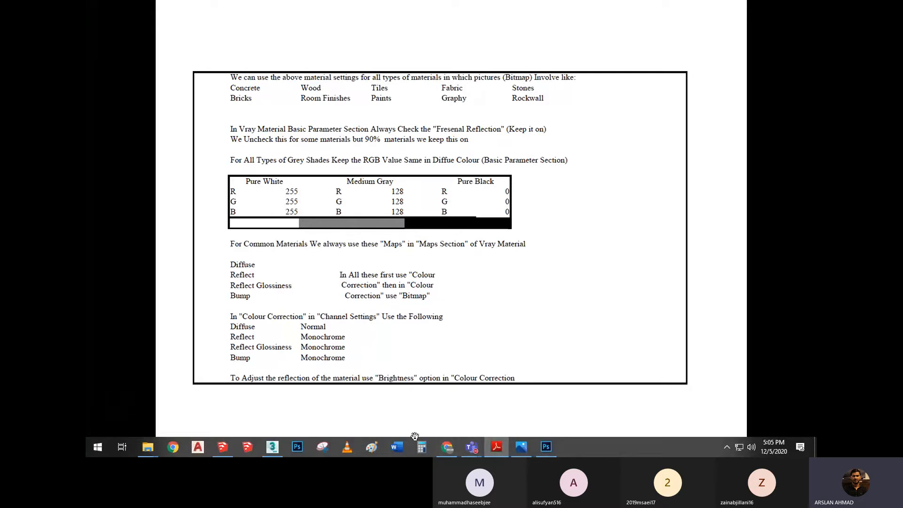
pyautogui.click(272, 447)
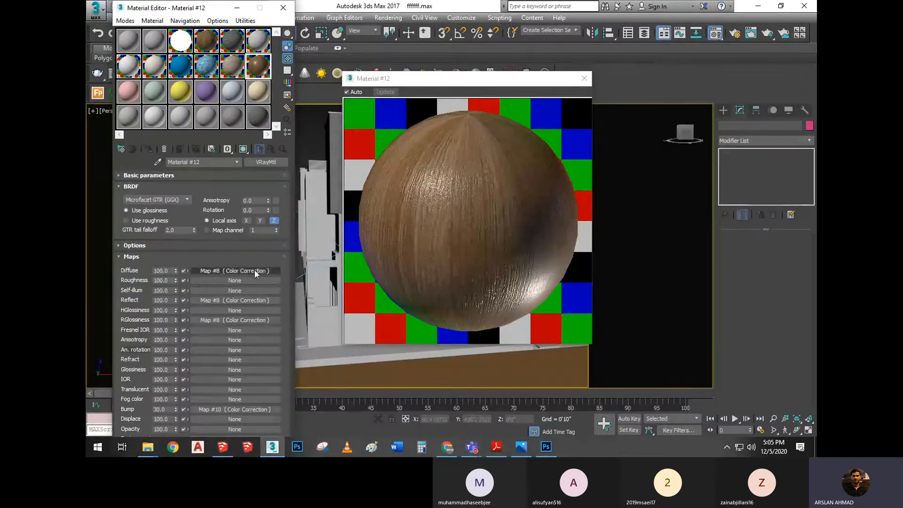
# Set the Reflect Color Correction's brightness to about 32.9 and return to the material's map list
pyautogui.click(216, 300)
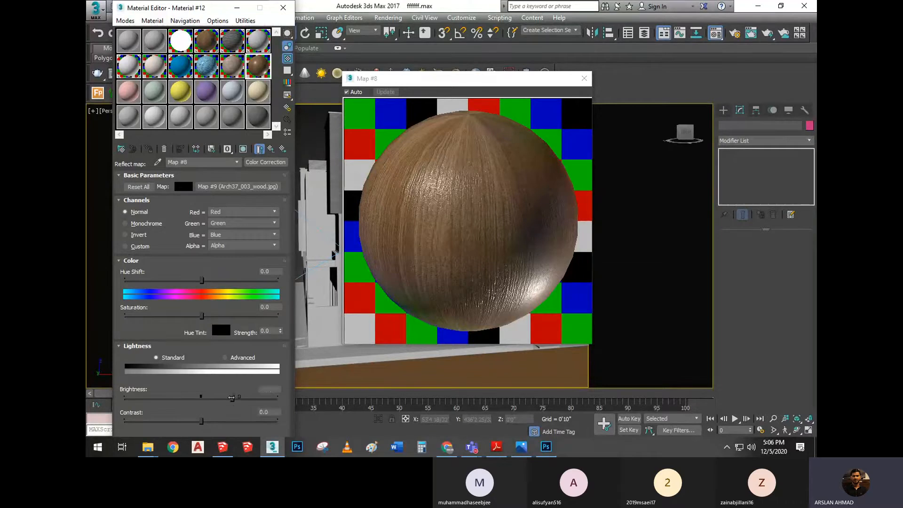
pyautogui.moveTo(236, 402); pyautogui.dragTo(226, 397)
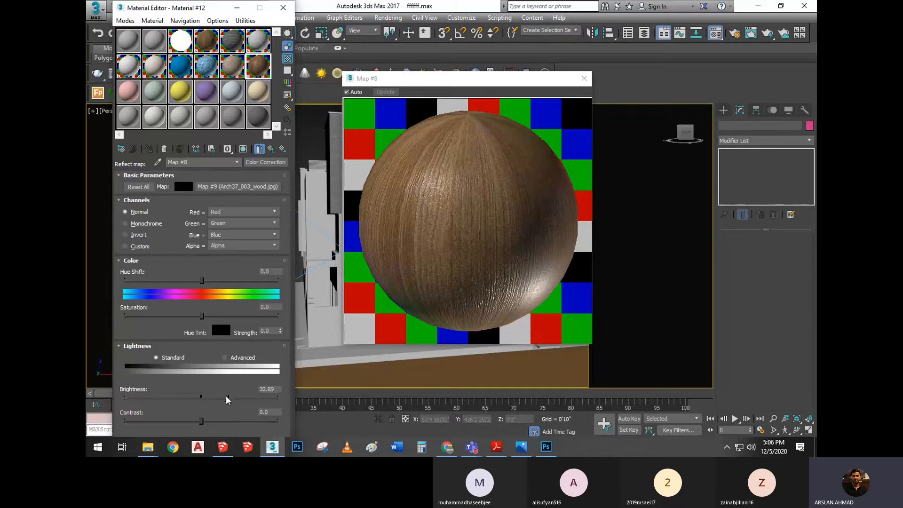
pyautogui.click(272, 149)
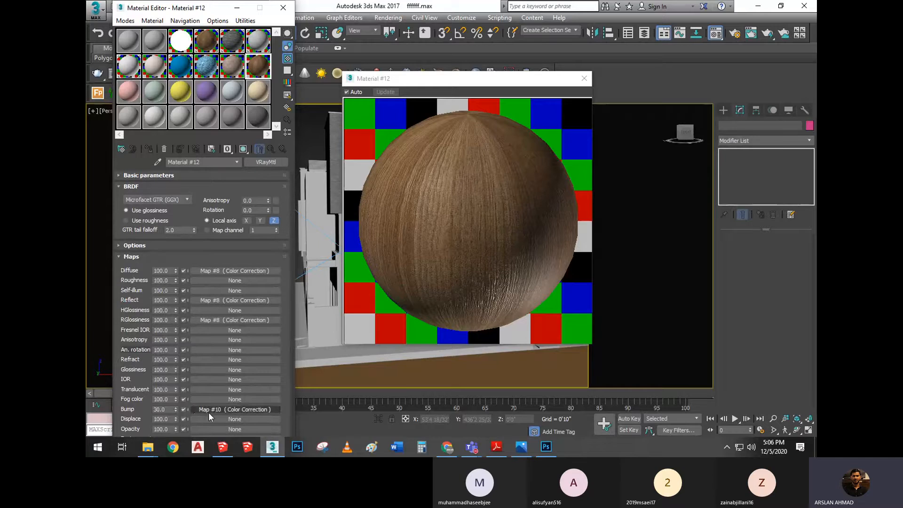
# Set the Bump Color Correction's brightness to about 52 and return to the material's map list
pyautogui.click(209, 409)
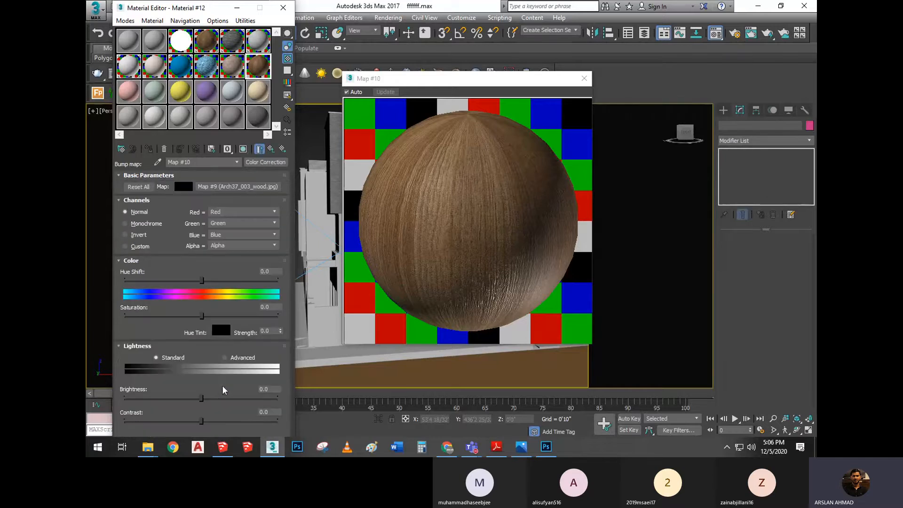
pyautogui.moveTo(202, 398); pyautogui.dragTo(241, 398)
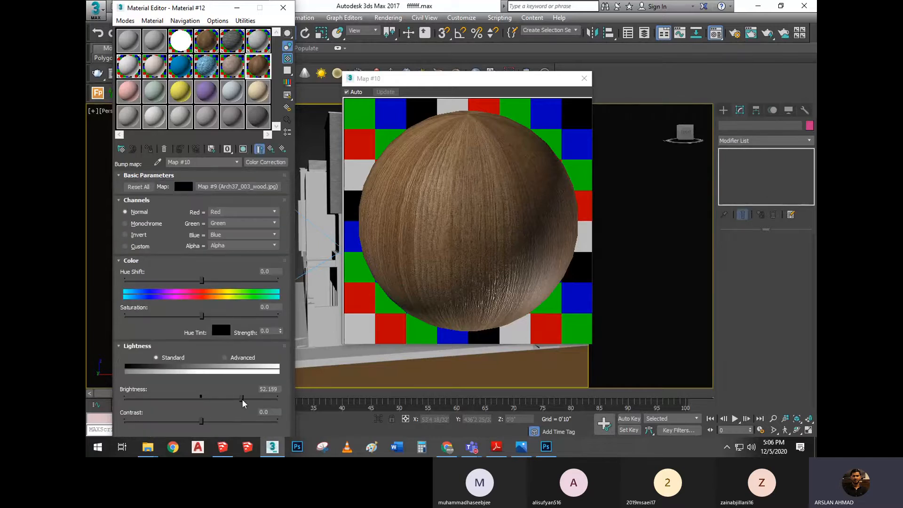
pyautogui.click(271, 149)
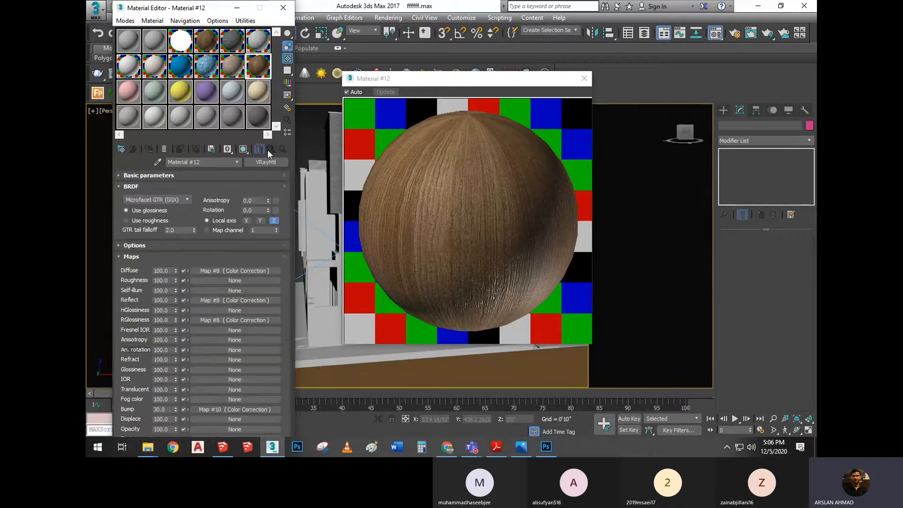
# Try a Bump amount of 50 on the wood material, and settle on 10
pyautogui.doubleClick(167, 408)
pyautogui.write('50')
pyautogui.press('Return')
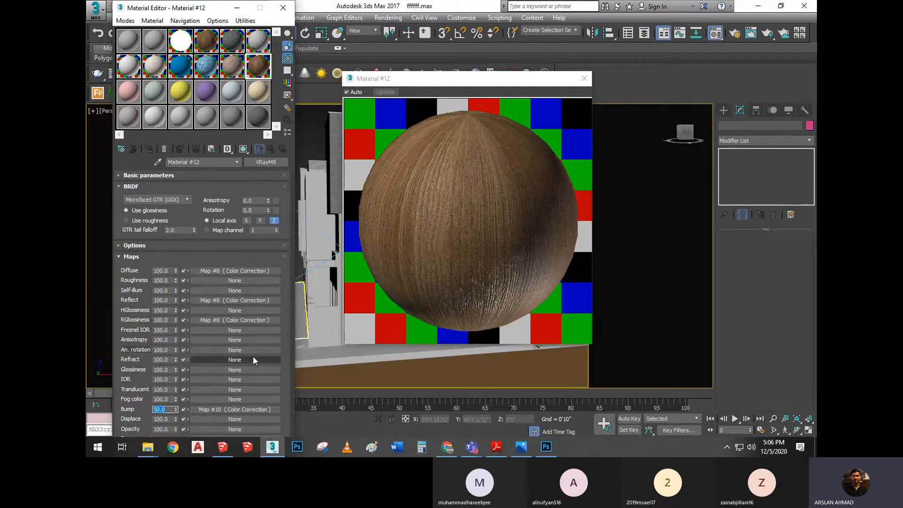
pyautogui.write('10')
pyautogui.press('Return')
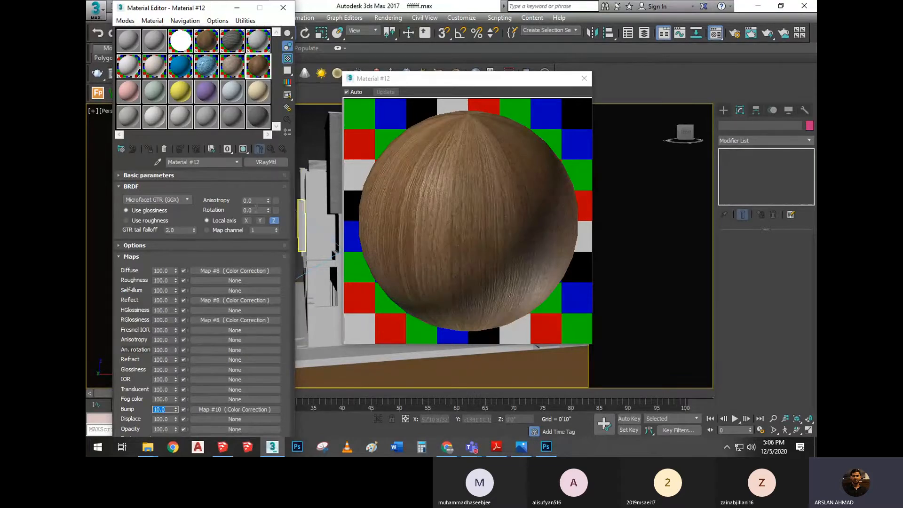
# Assign a Color Correction map to the Diffuse slot of the pink VRayMtl, Material #13
pyautogui.click(128, 92)
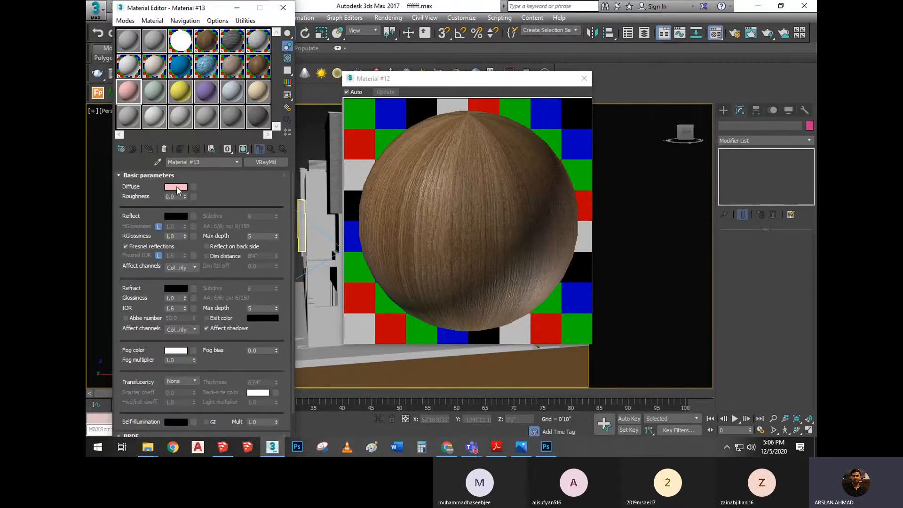
pyautogui.click(176, 186)
pyautogui.click(415, 170)
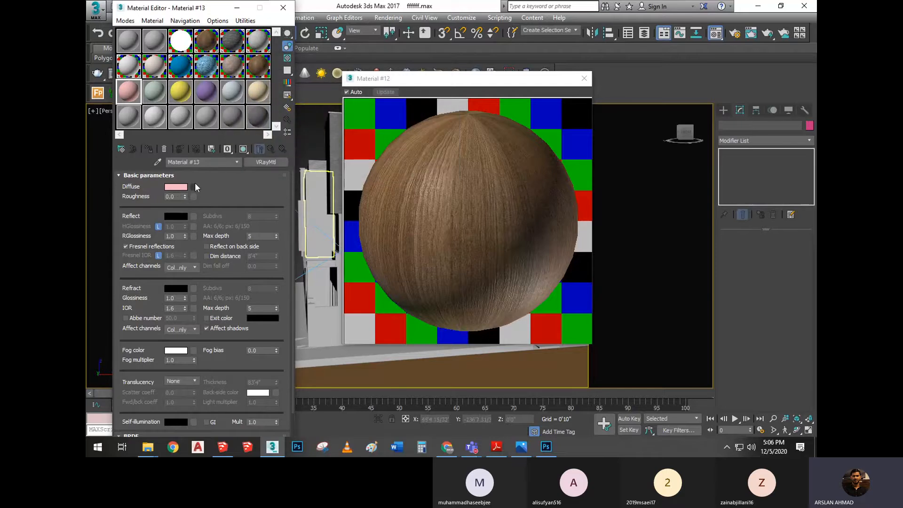
pyautogui.click(193, 187)
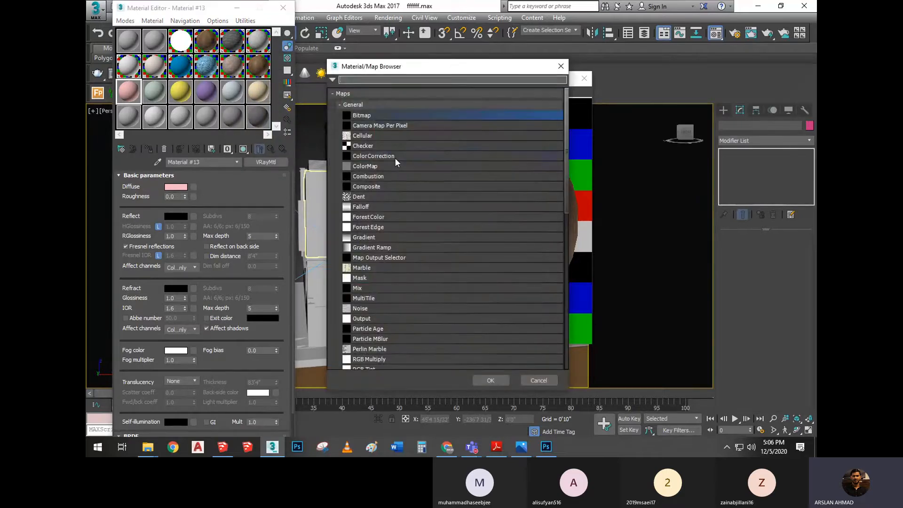
pyautogui.click(393, 158)
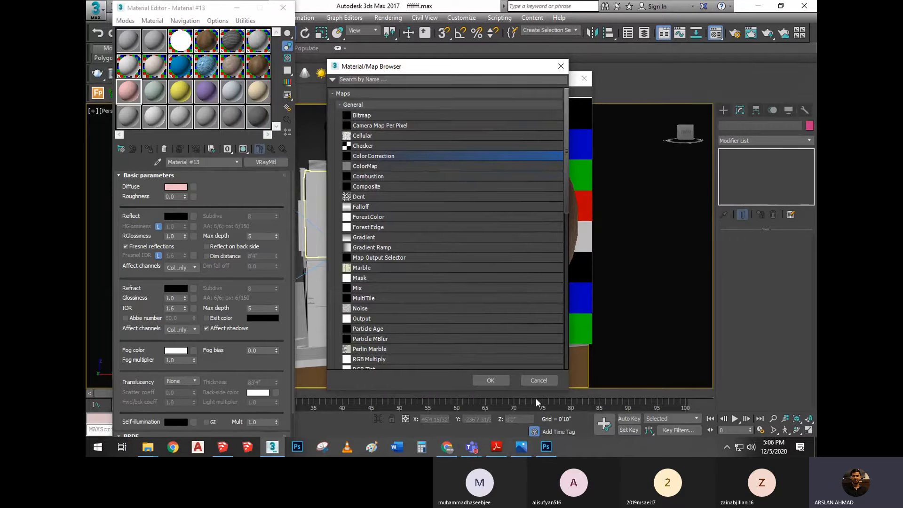
pyautogui.click(491, 380)
# Load the redstone_2 bitmap into the Diffuse Color Correction and return to the material's basic parameters
pyautogui.click(237, 187)
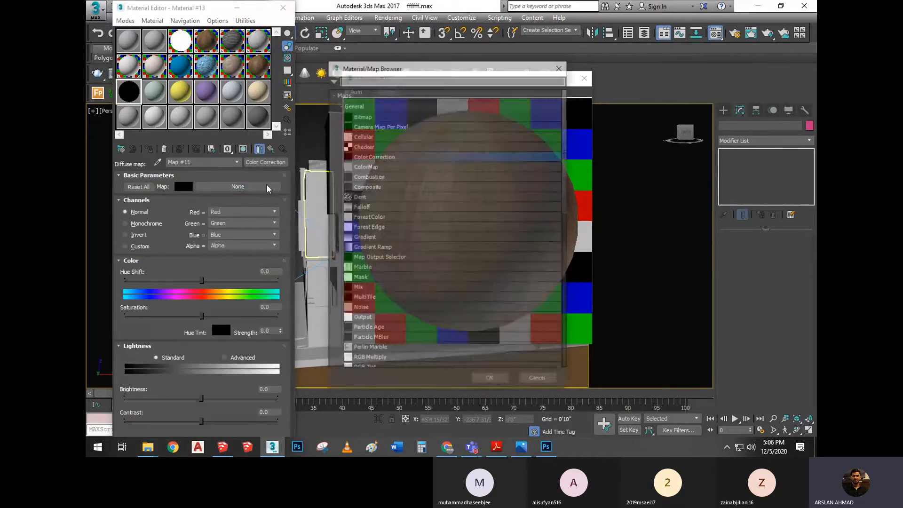
pyautogui.click(395, 117)
pyautogui.click(501, 381)
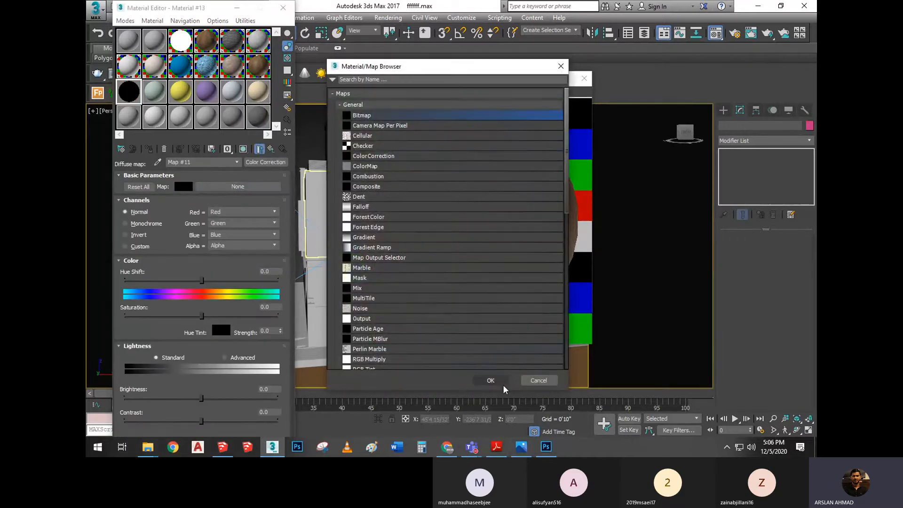
pyautogui.scroll(-3, 308, 273)
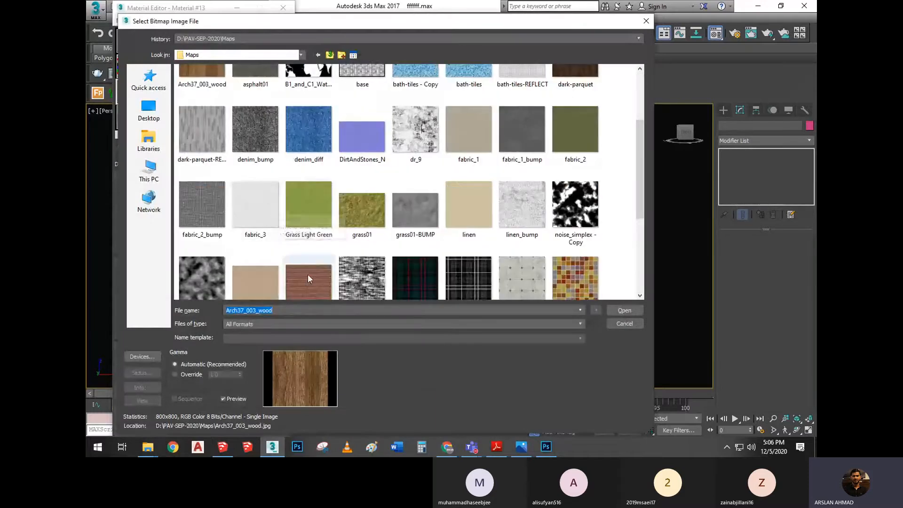
pyautogui.click(309, 278)
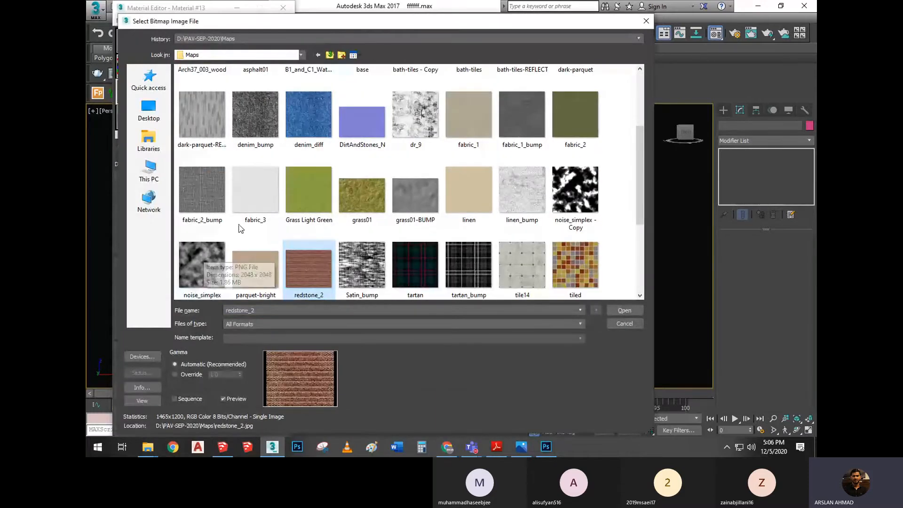
pyautogui.click(625, 311)
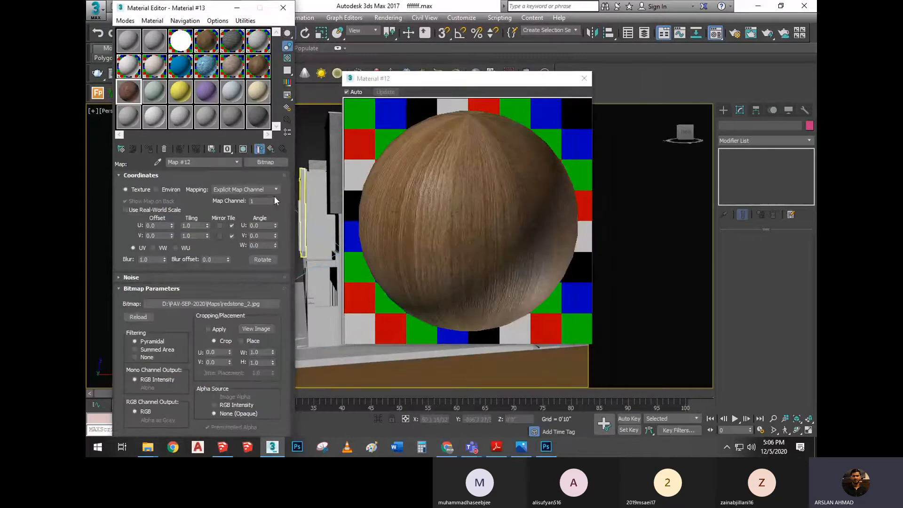
pyautogui.click(272, 149)
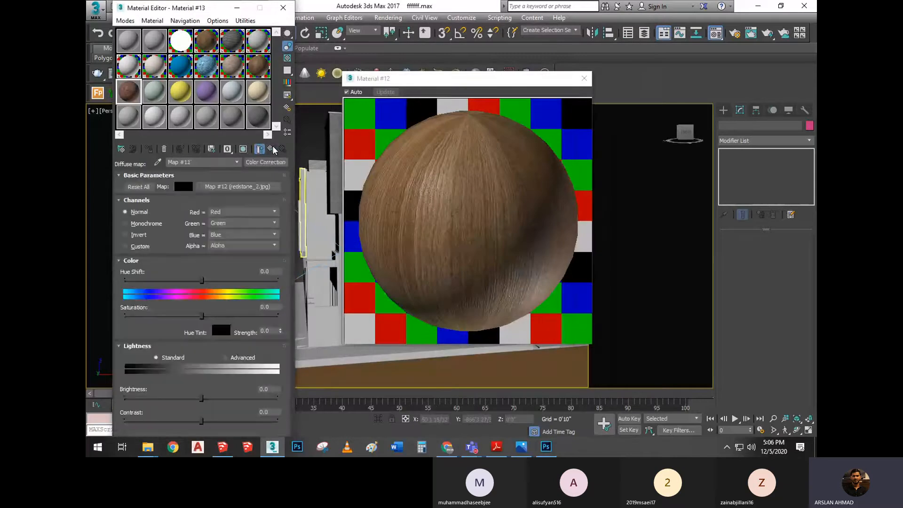
pyautogui.click(272, 149)
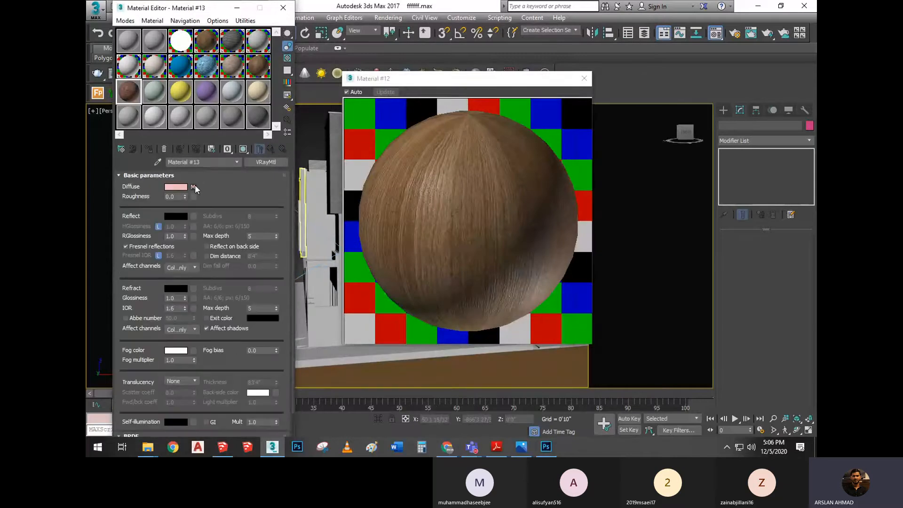
# Copy the Diffuse Color Correction map to Reflect, and place an instance of the Reflect map in RGlossiness
pyautogui.moveTo(194, 186); pyautogui.dragTo(196, 219)
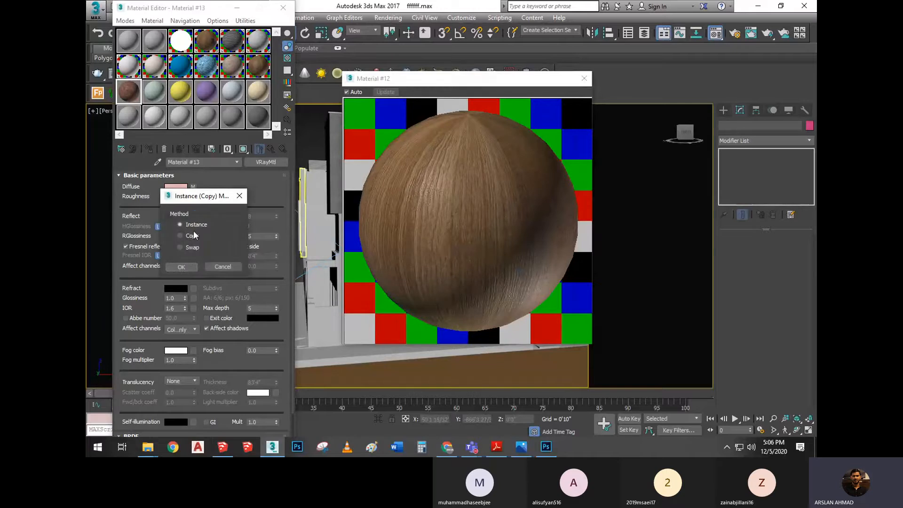
pyautogui.click(180, 268)
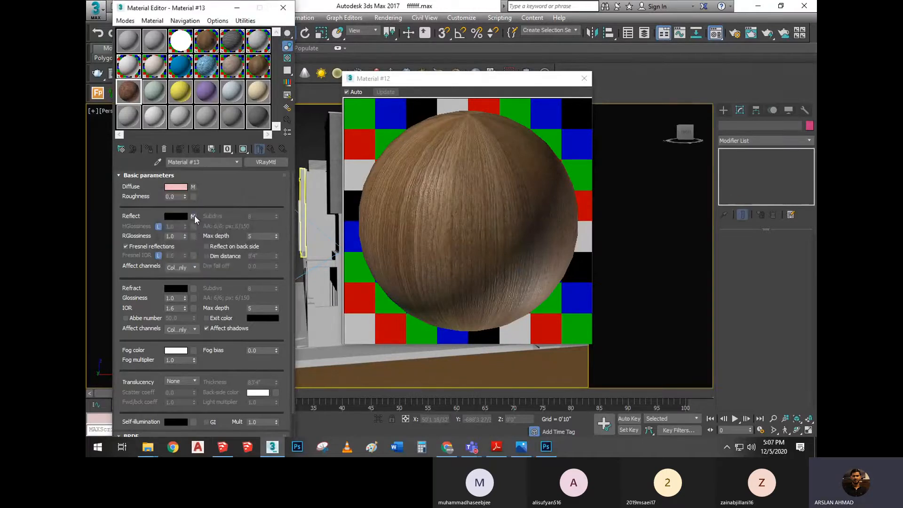
pyautogui.moveTo(190, 235); pyautogui.dragTo(191, 236)
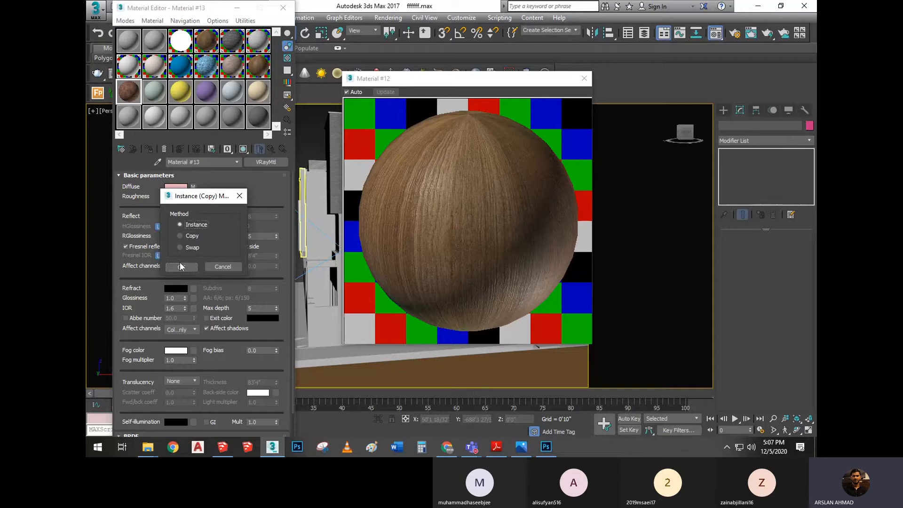
pyautogui.click(182, 267)
# Copy the RGlossiness Color Correction map to the Bump slot in the material's map list, using the Copy method
pyautogui.click(201, 175)
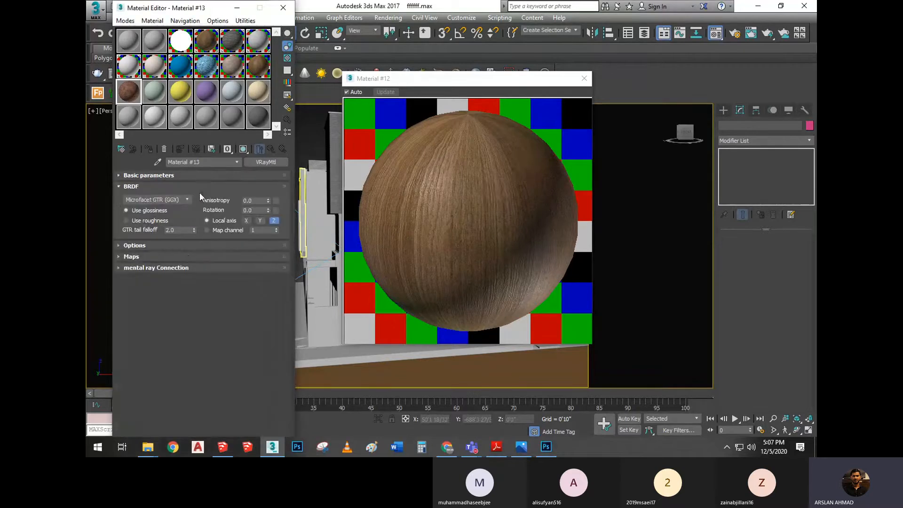
pyautogui.click(190, 257)
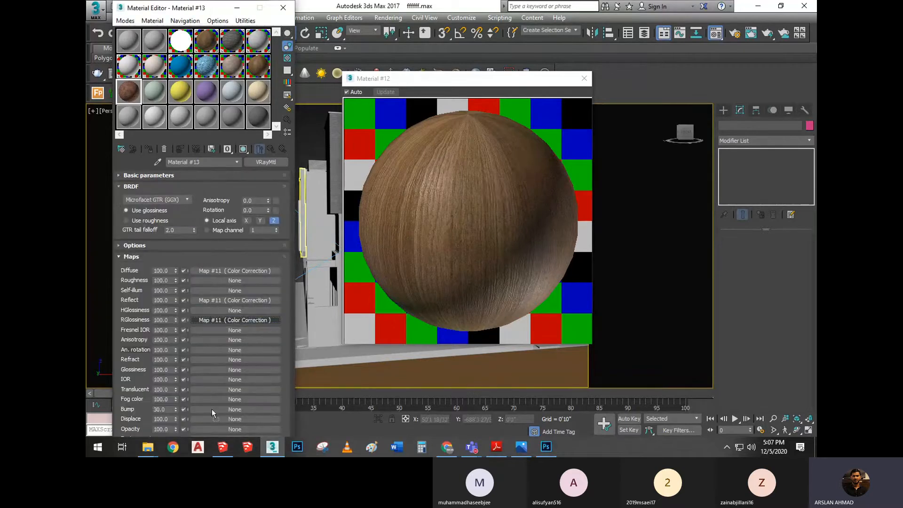
pyautogui.moveTo(209, 410); pyautogui.dragTo(209, 409)
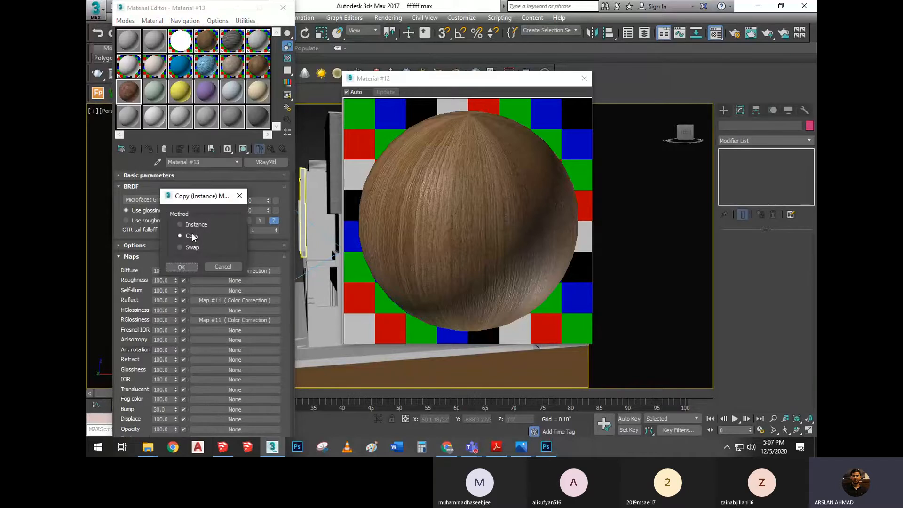
pyautogui.click(182, 268)
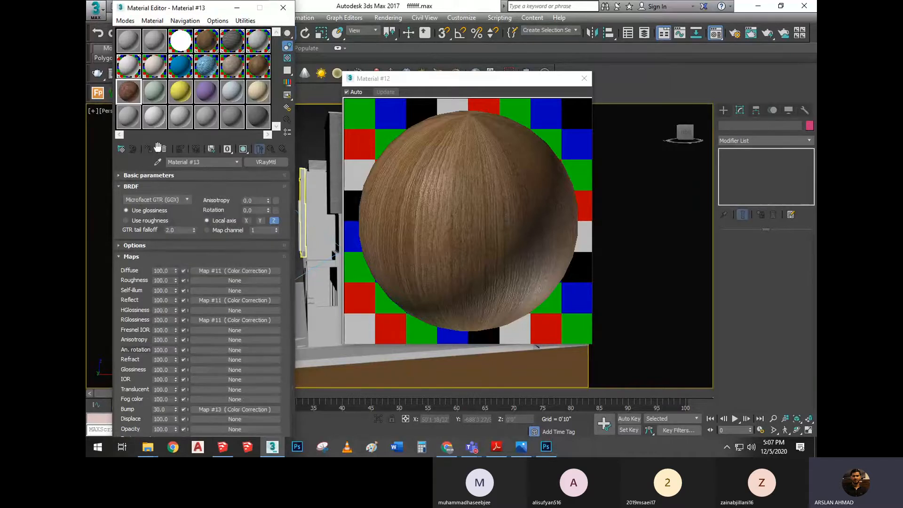
# Open an enlarged preview of the brick material and close the wood material's preview
pyautogui.doubleClick(127, 93)
pyautogui.click(395, 152)
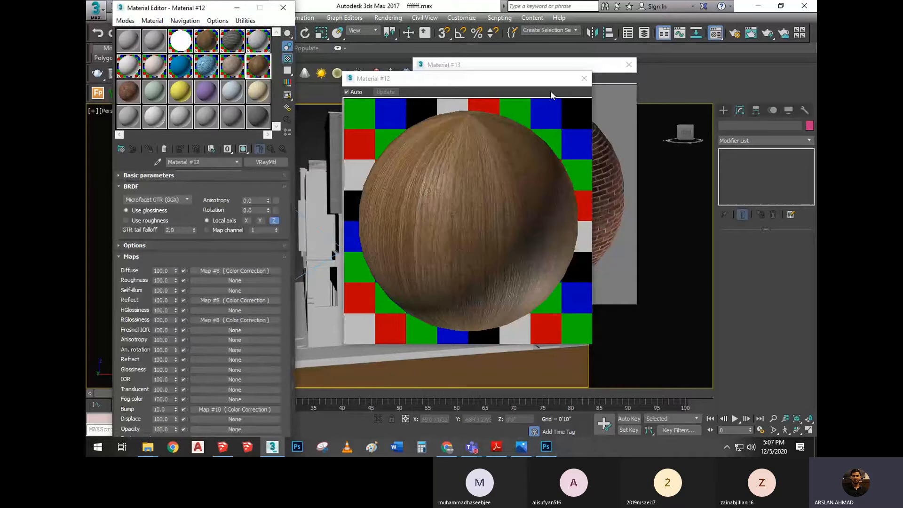
pyautogui.click(583, 79)
pyautogui.moveTo(523, 65); pyautogui.dragTo(466, 82)
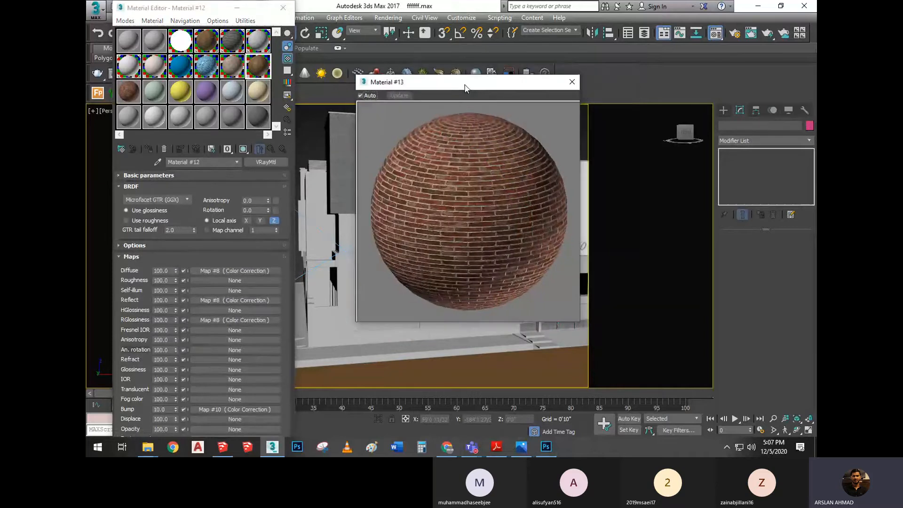
# Turn off the wood material's checkered sample background and close the brick material's preview
pyautogui.click(288, 59)
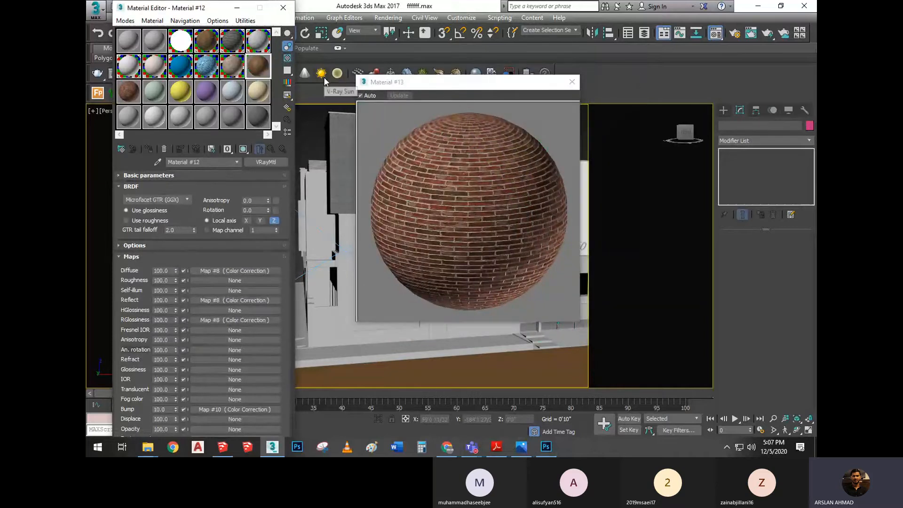
pyautogui.click(287, 58)
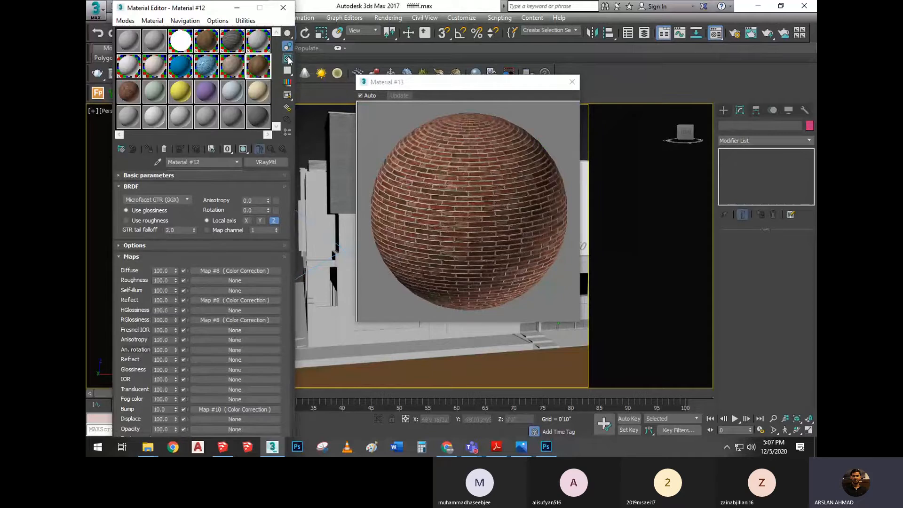
pyautogui.click(289, 58)
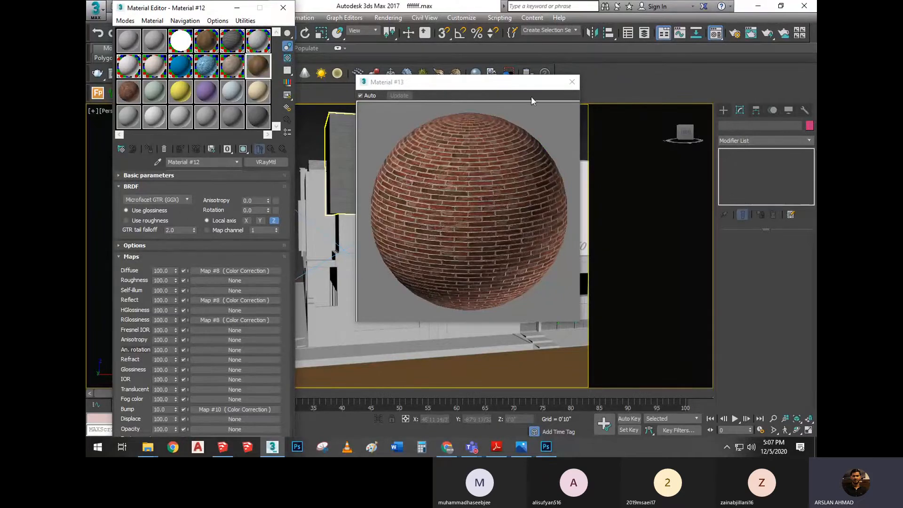
pyautogui.click(571, 85)
# Reopen the brick material's enlarged preview and enable its checkered background
pyautogui.click(130, 91)
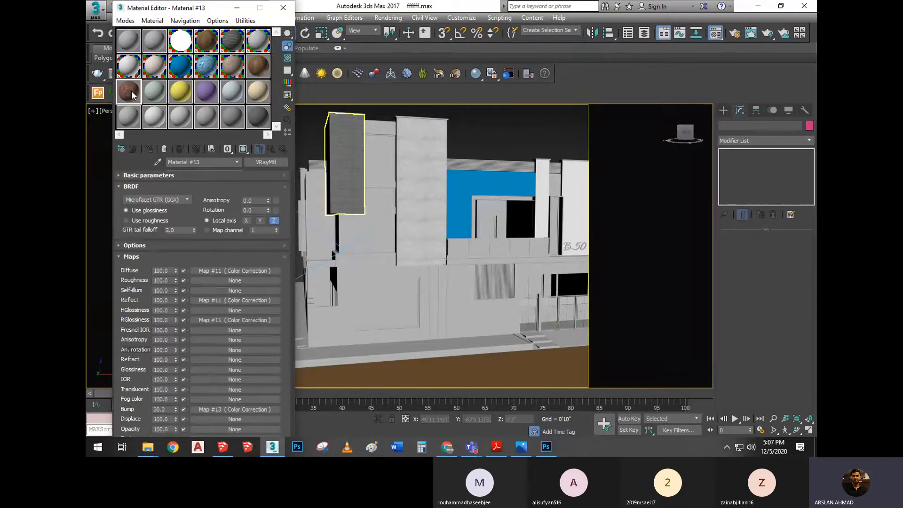
pyautogui.doubleClick(131, 92)
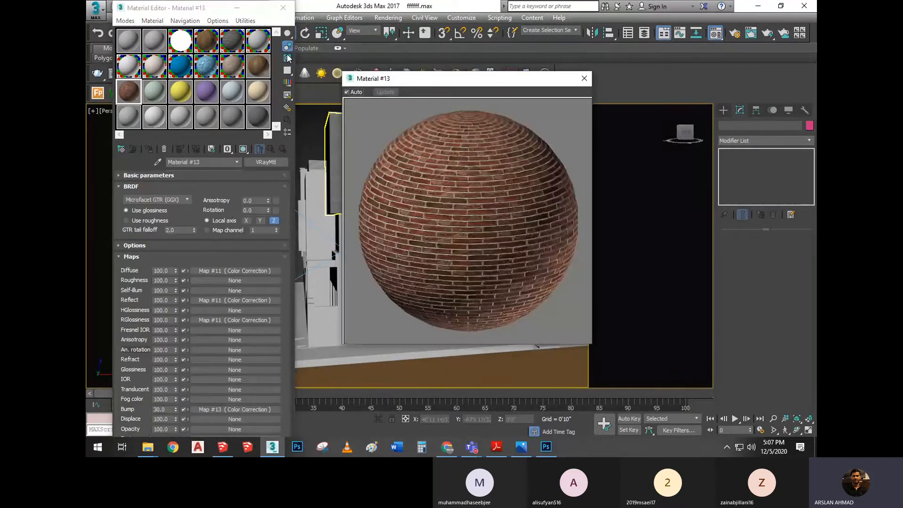
pyautogui.press('b')
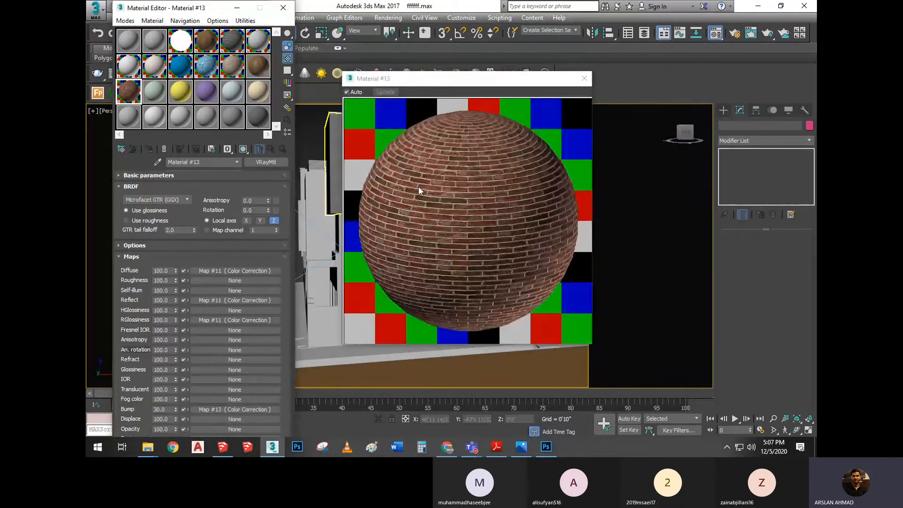
# Try a brightness of about 35.5 in the Reflect Color Correction, settle on about -43.5, and return to the map list
pyautogui.click(207, 300)
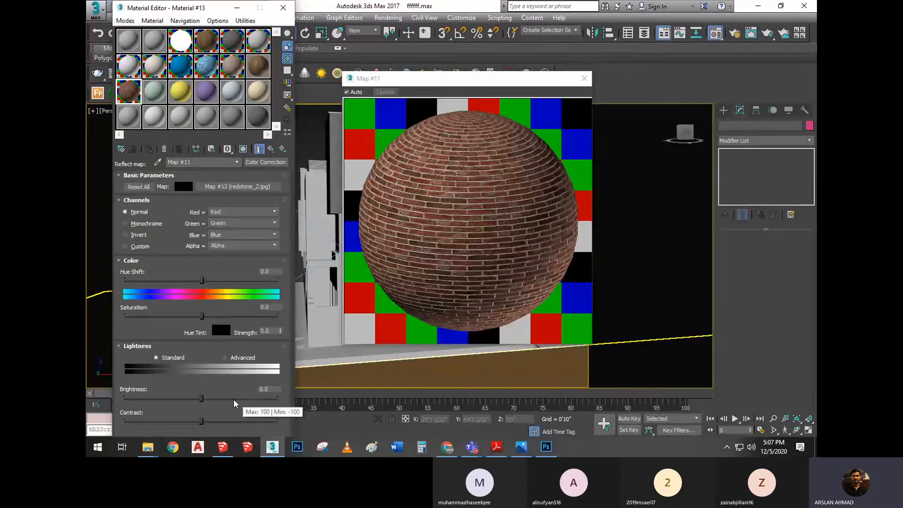
pyautogui.moveTo(240, 399); pyautogui.dragTo(228, 398)
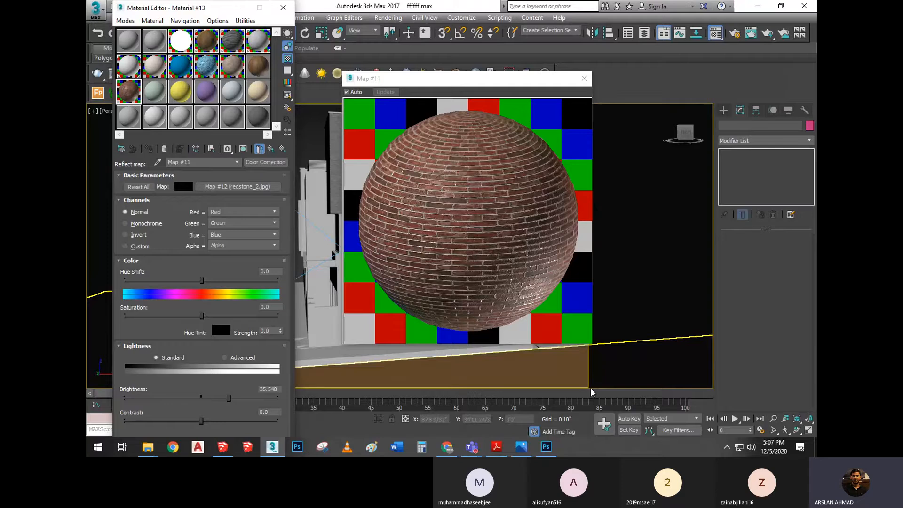
pyautogui.moveTo(229, 398); pyautogui.dragTo(168, 399)
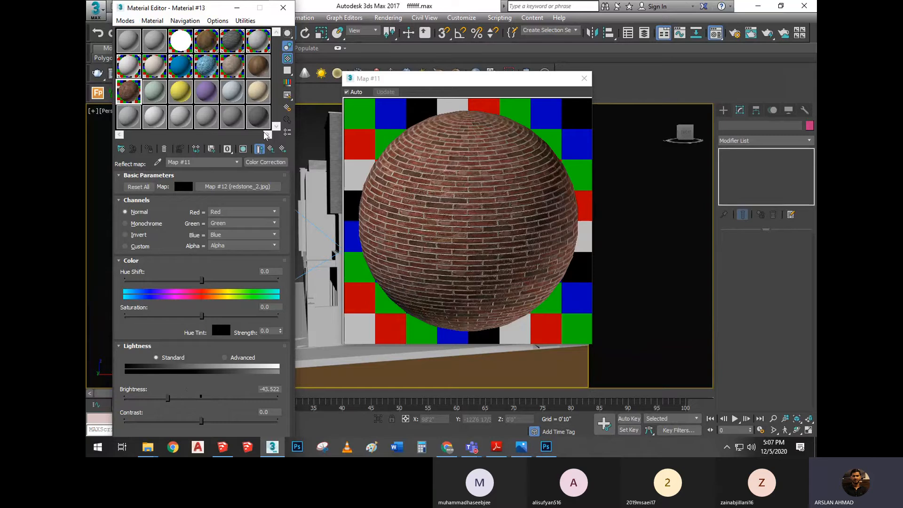
pyautogui.click(271, 149)
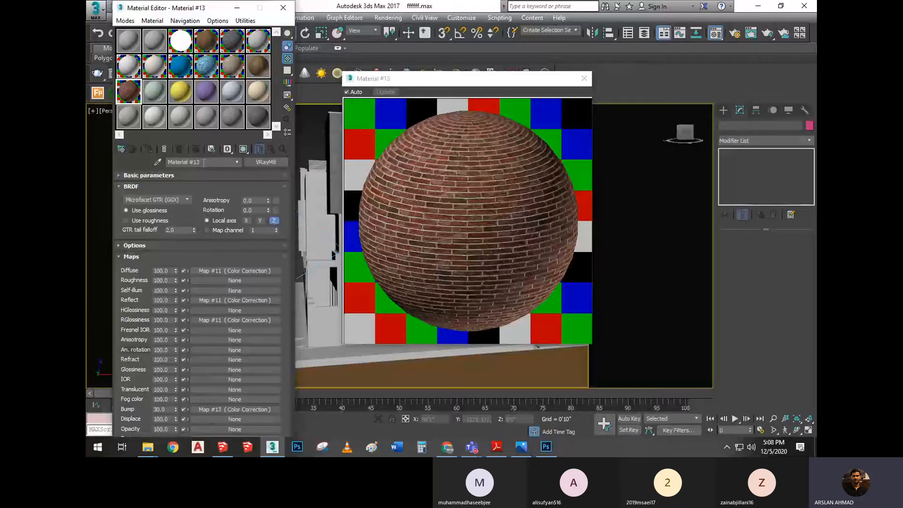
# Review the V-Ray material notes in the PDF, and check the brick material's Diffuse Color Correction and basic parameters in 3ds Max
pyautogui.click(496, 446)
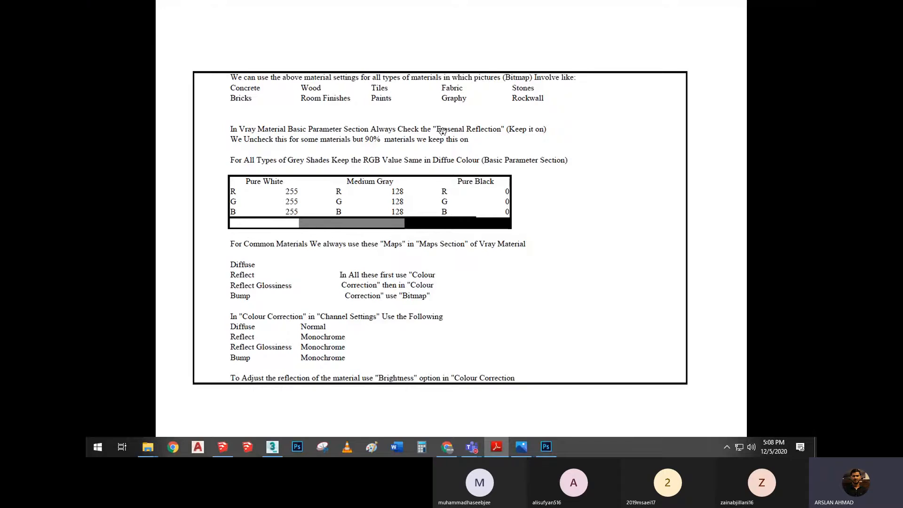
pyautogui.click(272, 446)
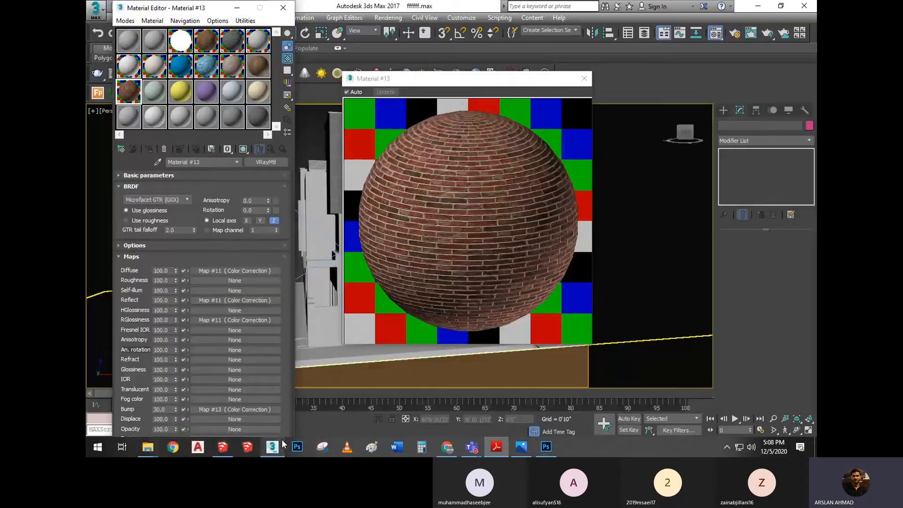
pyautogui.click(215, 268)
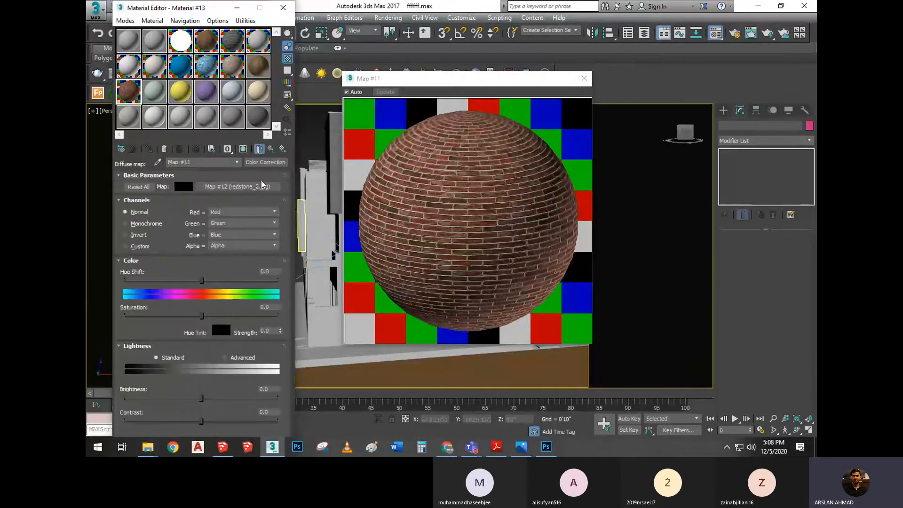
pyautogui.click(270, 150)
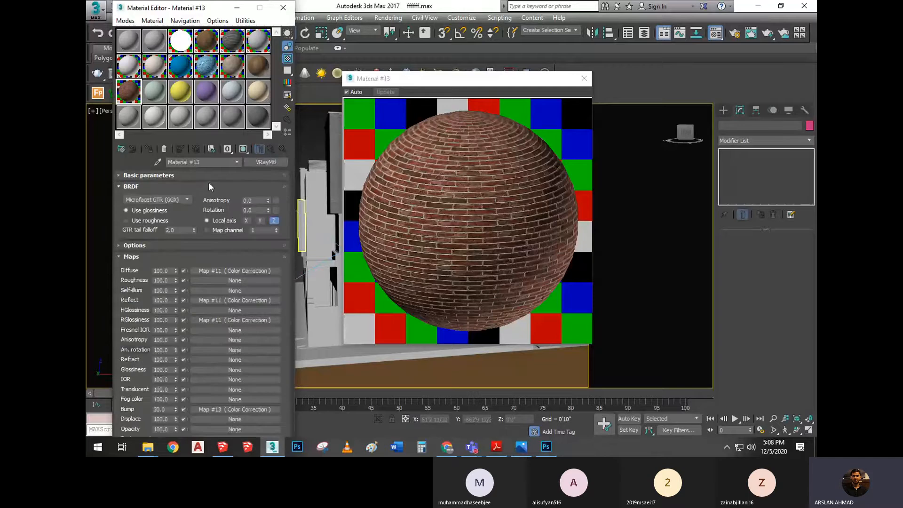
pyautogui.click(213, 174)
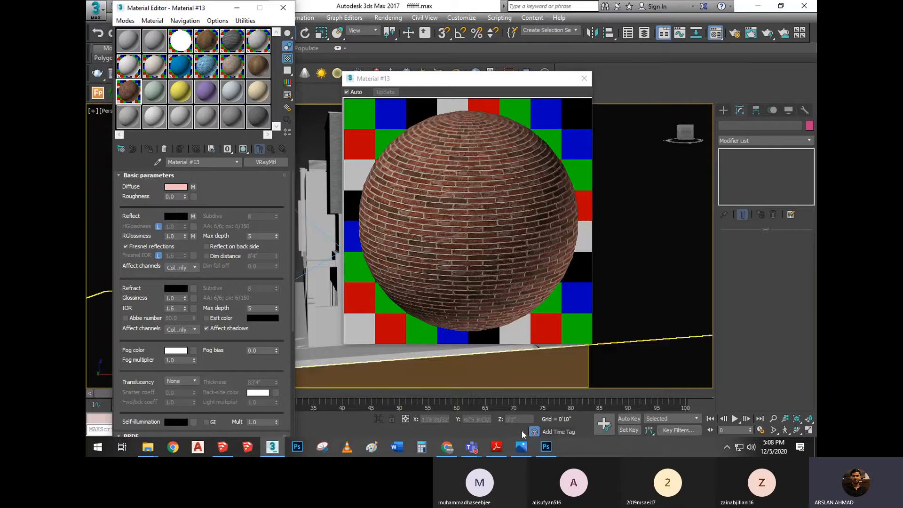
# Check the Teams meeting window and go back through 3ds Max to the V-Ray material notes in the PDF
pyautogui.moveTo(479, 451)
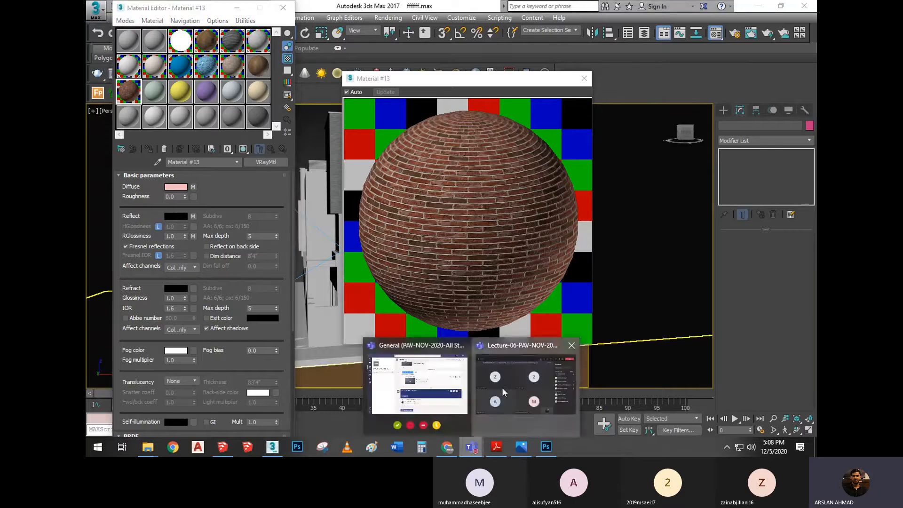
pyautogui.click(527, 390)
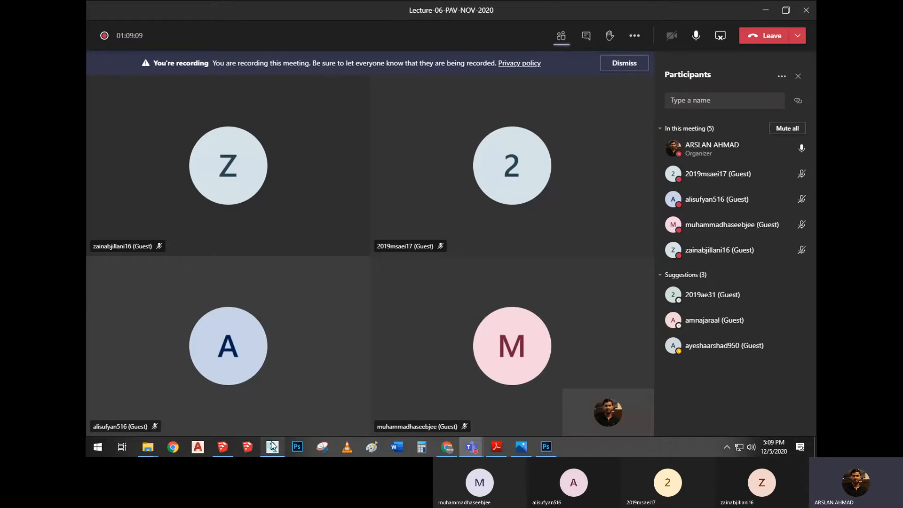
pyautogui.click(272, 446)
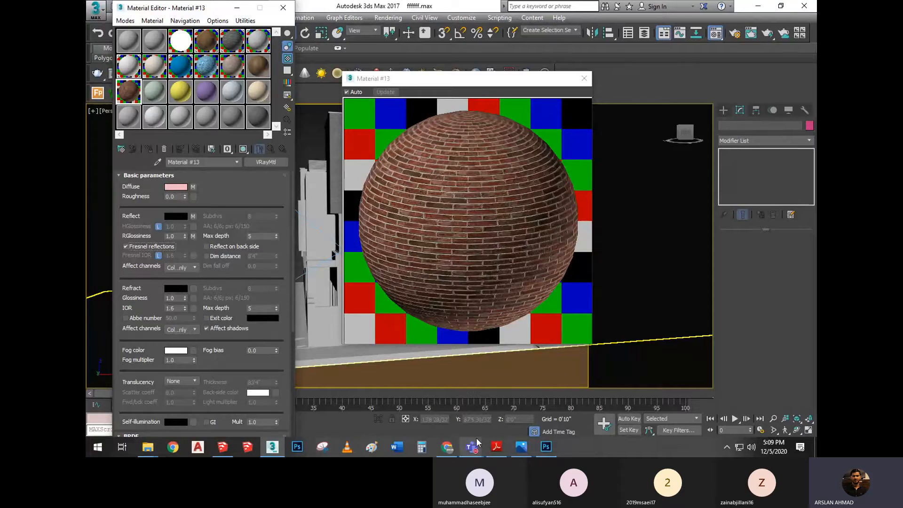
pyautogui.click(496, 446)
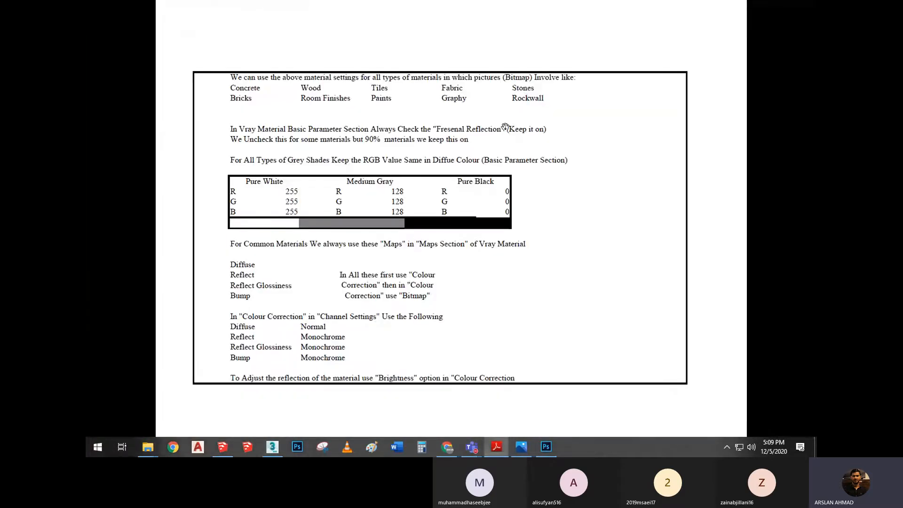
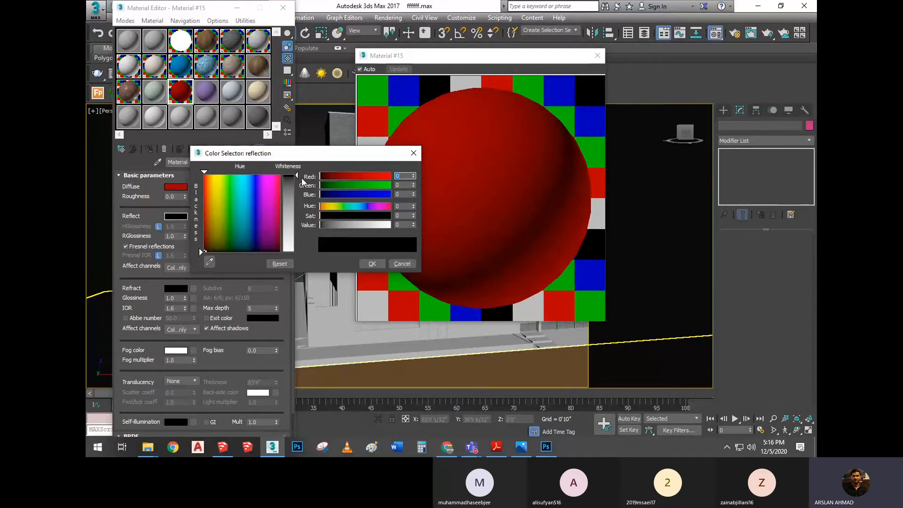
# Try a fully white reflection color on the red material, return it to black, and close the color selector
pyautogui.moveTo(297, 174); pyautogui.dragTo(294, 253)
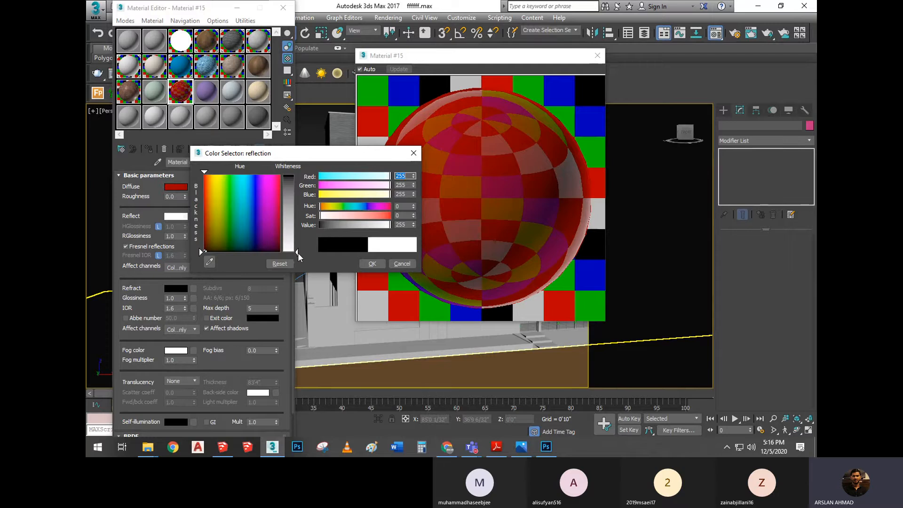
pyautogui.moveTo(298, 253); pyautogui.dragTo(297, 175)
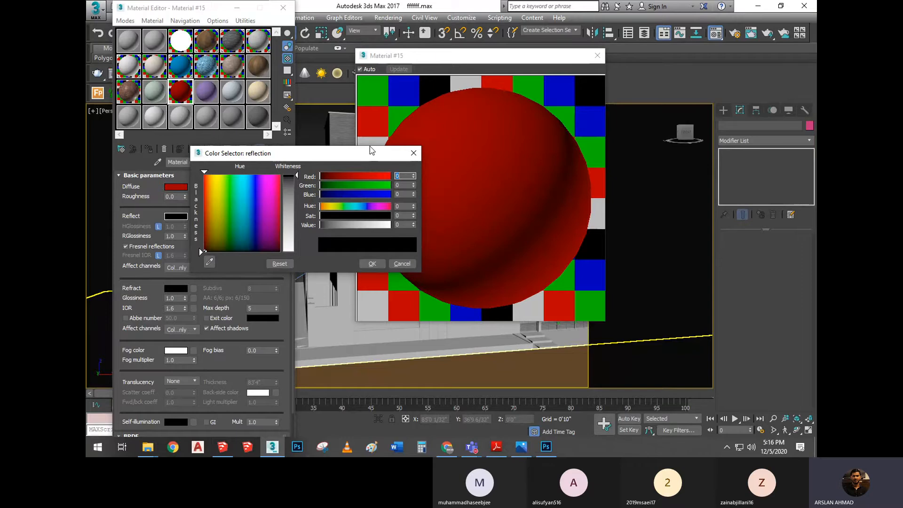
pyautogui.click(412, 153)
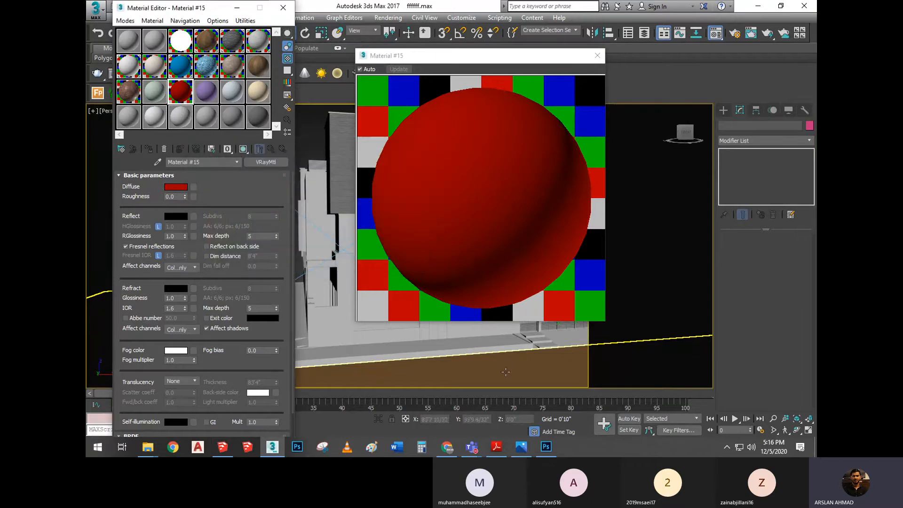
# Check the plastic notes in the PDF, and set the red material's reflection color in 3ds Max to RGB 145, 145, 145
pyautogui.click(496, 447)
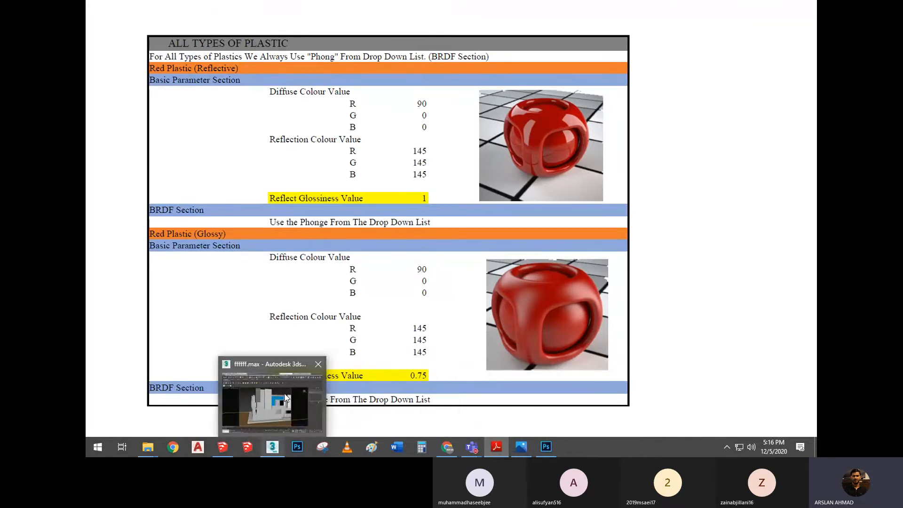
pyautogui.click(284, 399)
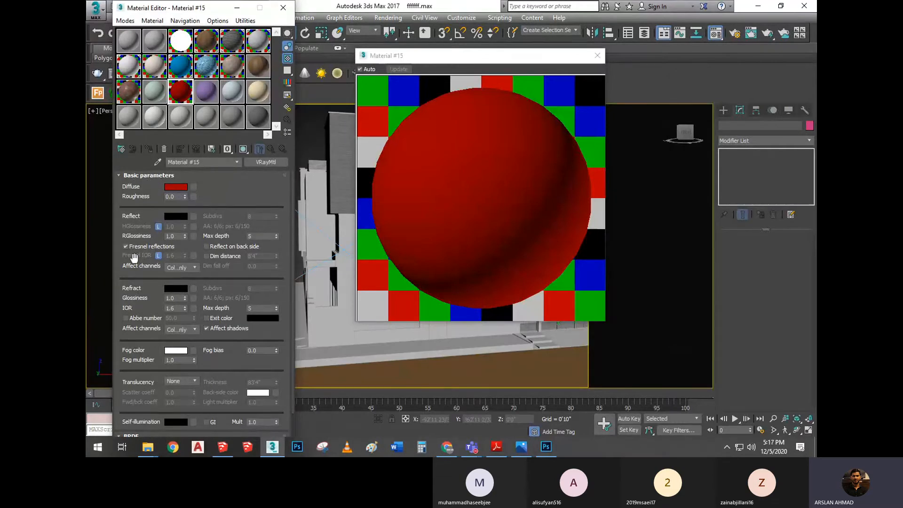
pyautogui.click(177, 217)
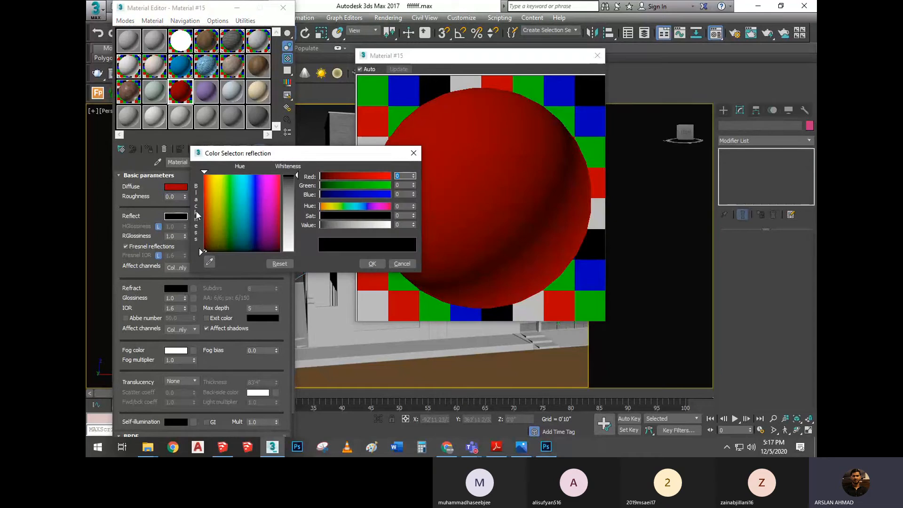
pyautogui.write('145')
pyautogui.press('Tab')
pyautogui.write('145')
pyautogui.press('Tab')
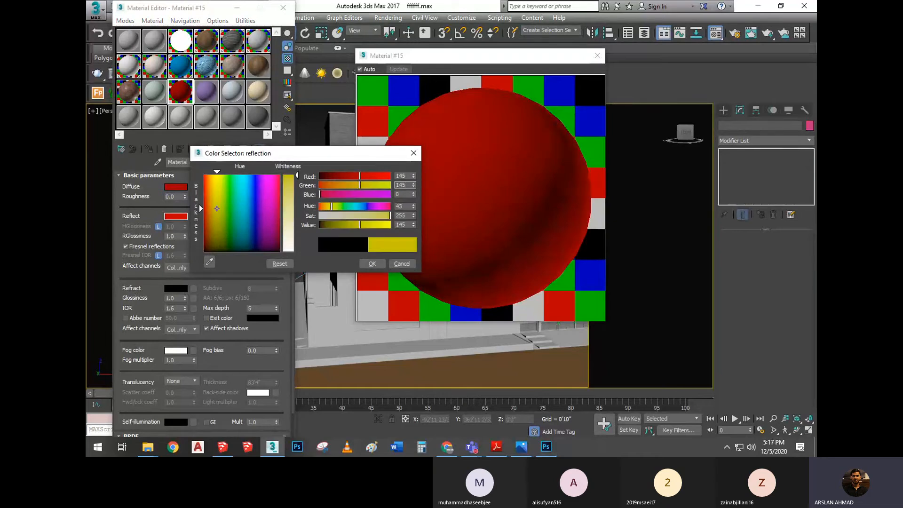
pyautogui.write('145')
pyautogui.press('Tab')
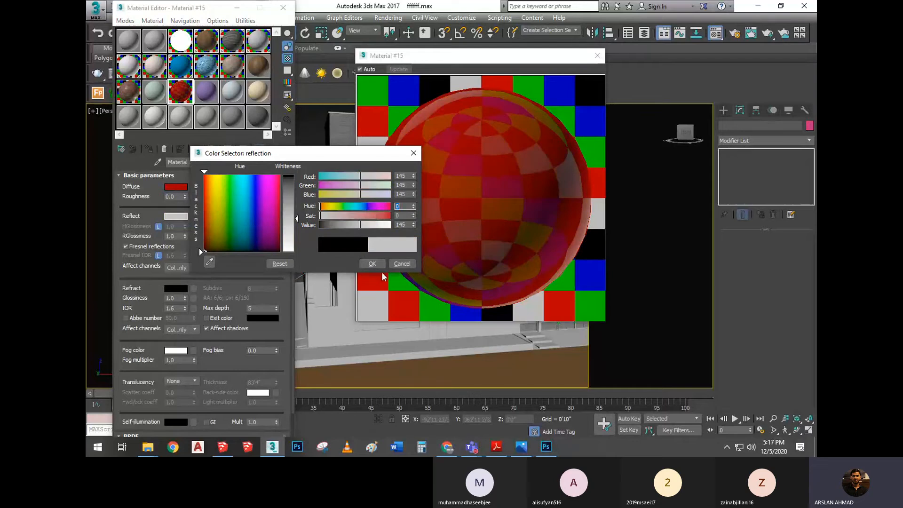
pyautogui.click(372, 263)
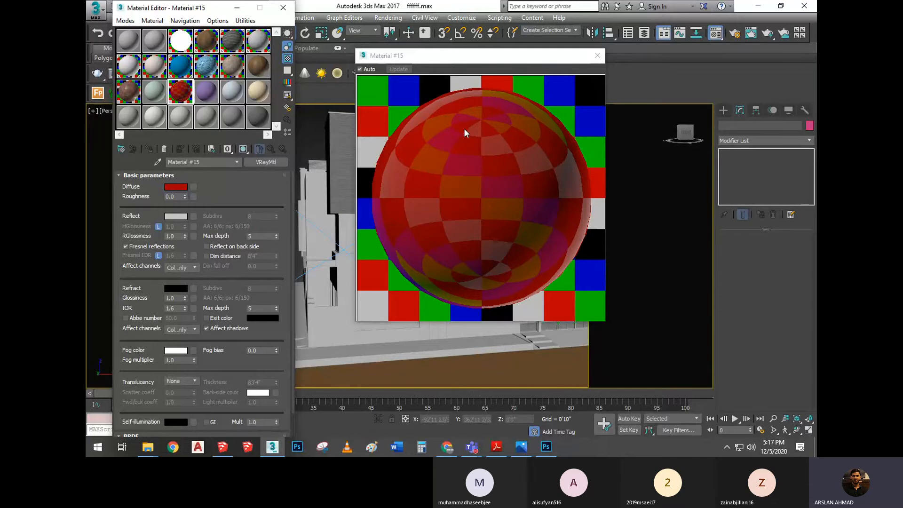
# Compare the reflective red plastic's glossiness value in the PDF notes with the red material's settings in 3ds Max
pyautogui.click(501, 450)
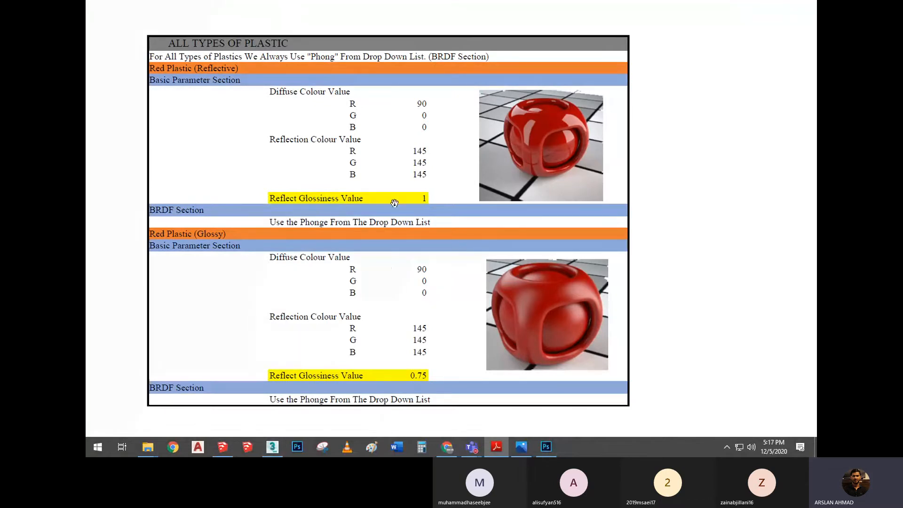
pyautogui.click(273, 447)
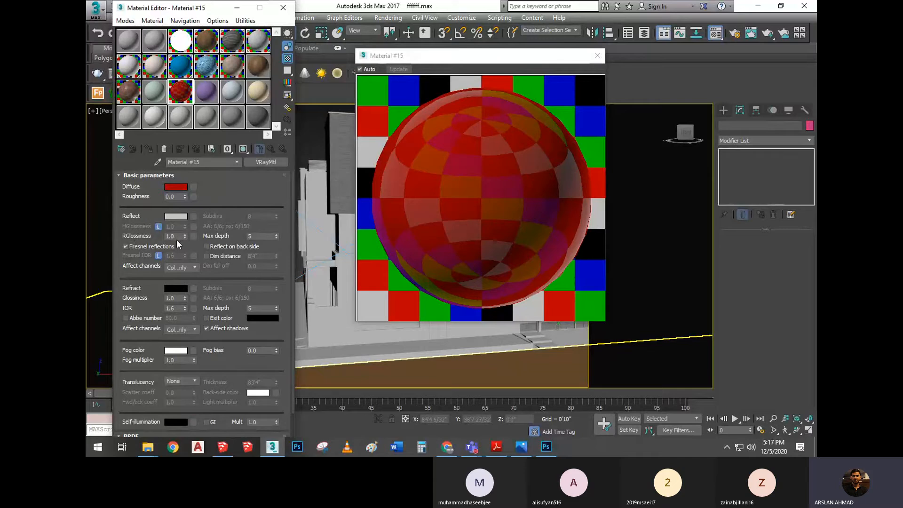
pyautogui.click(504, 449)
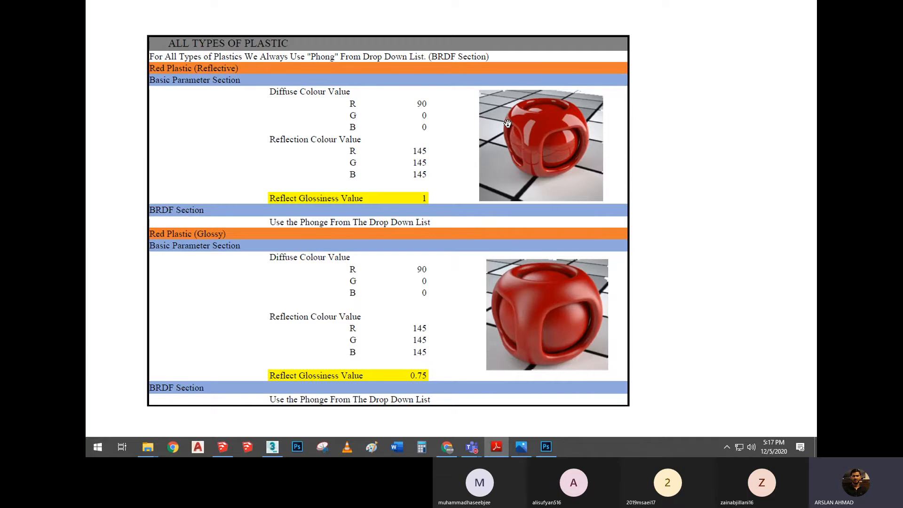
# In 3ds Max, open the purple material's enlarged preview with a checkered background and check its diffuse color values
pyautogui.click(272, 446)
pyautogui.click(204, 92)
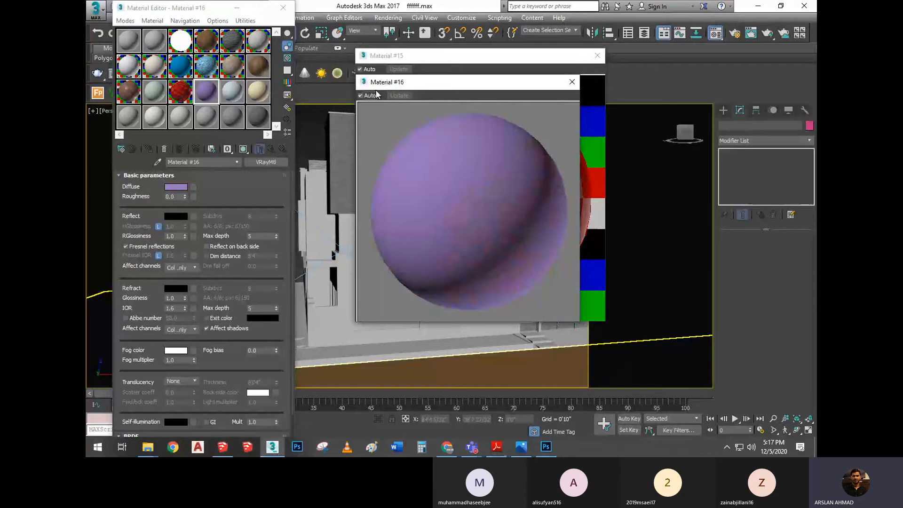
pyautogui.click(287, 58)
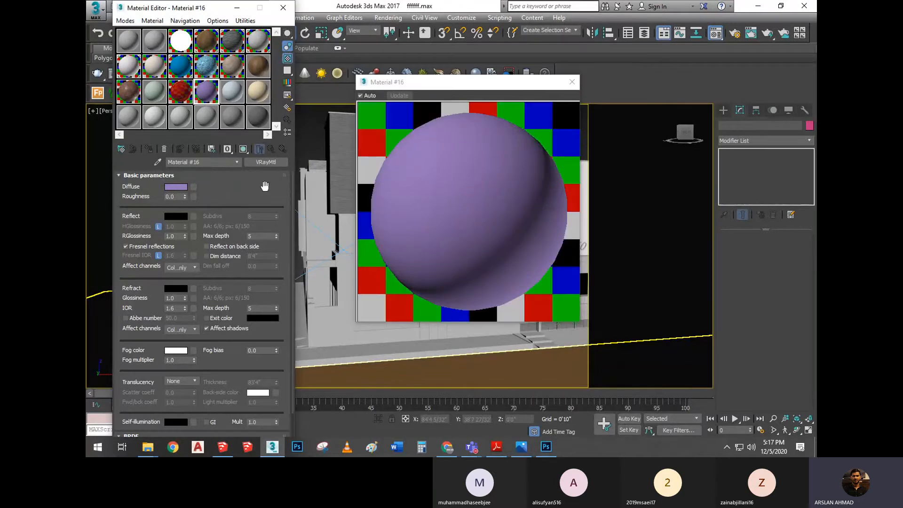
pyautogui.click(176, 187)
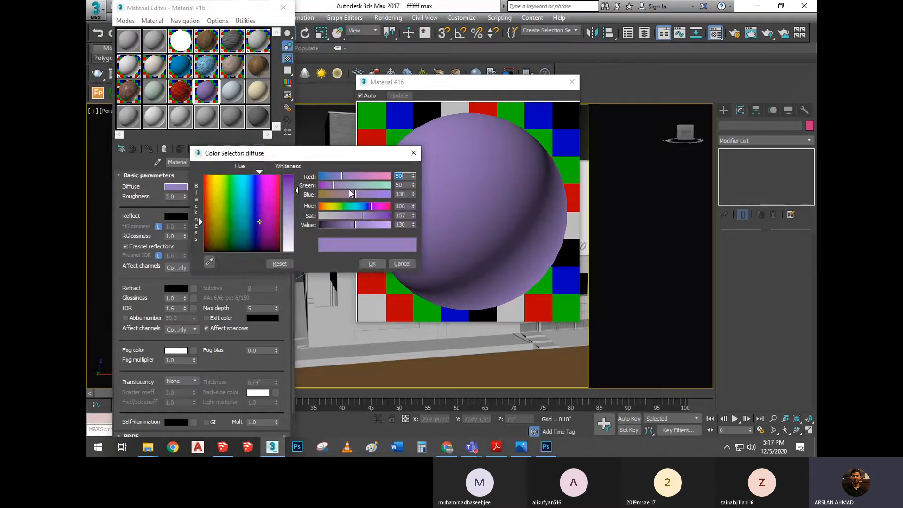
pyautogui.click(372, 263)
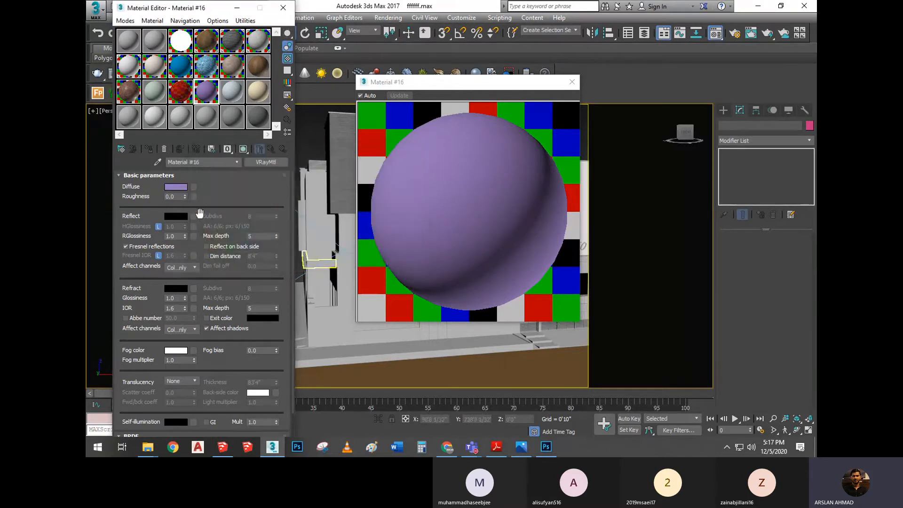
# Set the purple material's reflection color to RGB 145, 145, 145
pyautogui.click(183, 218)
pyautogui.write('145')
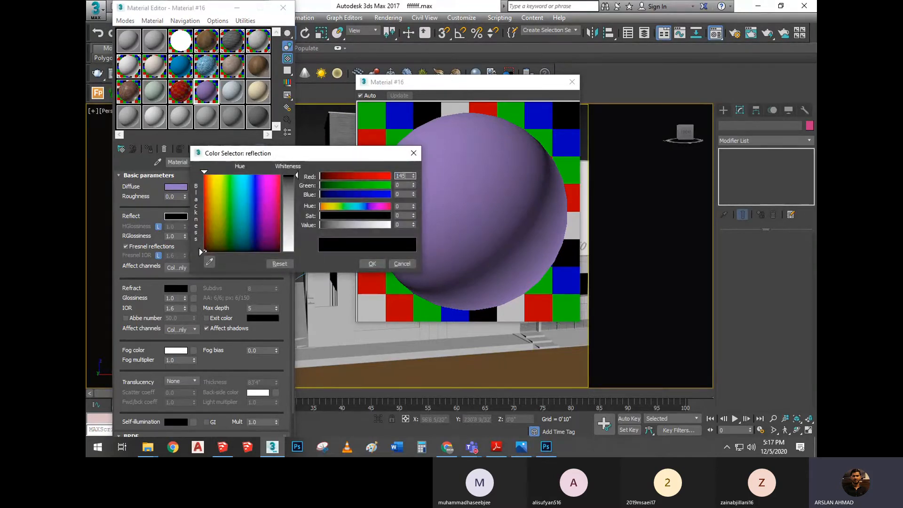
pyautogui.press('Tab')
pyautogui.write('145')
pyautogui.press('Tab')
pyautogui.write('145')
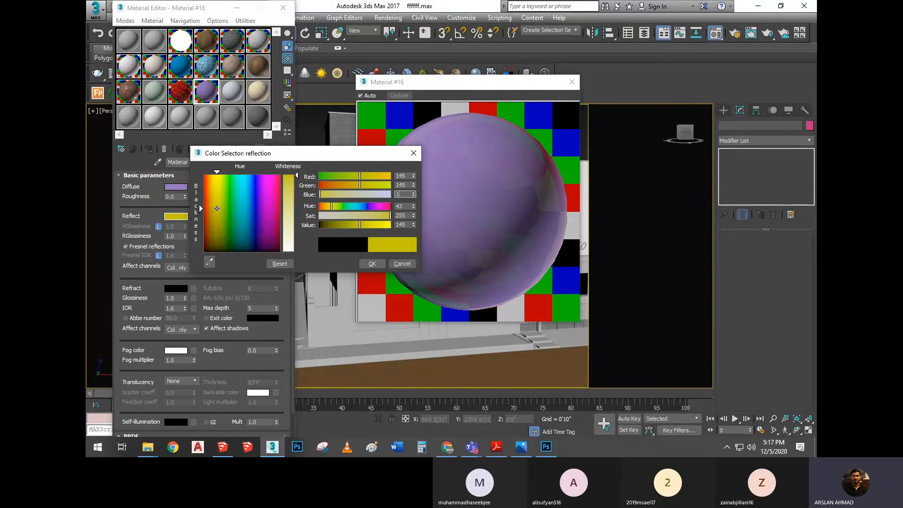
pyautogui.press('Tab')
pyautogui.click(371, 263)
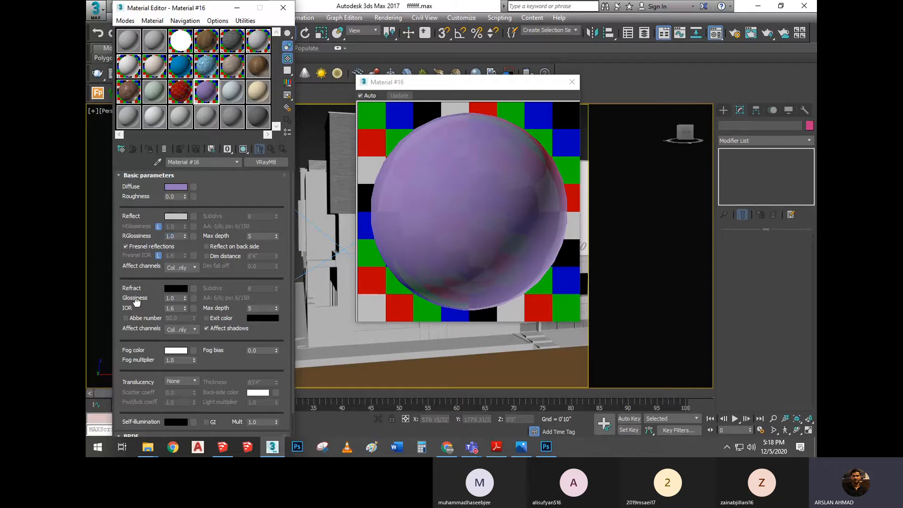
# Change the purple material's BRDF type to Phong
pyautogui.scroll(-3, 137, 301)
pyautogui.click(151, 390)
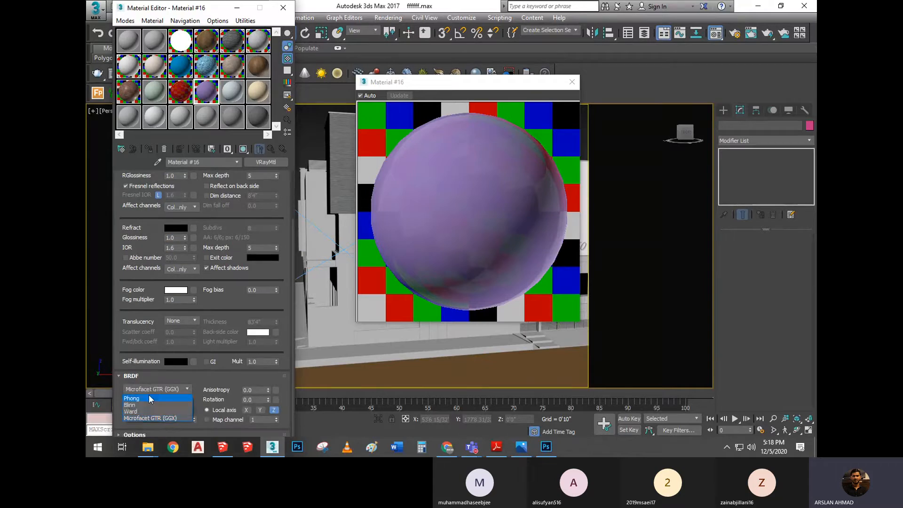
pyautogui.click(149, 397)
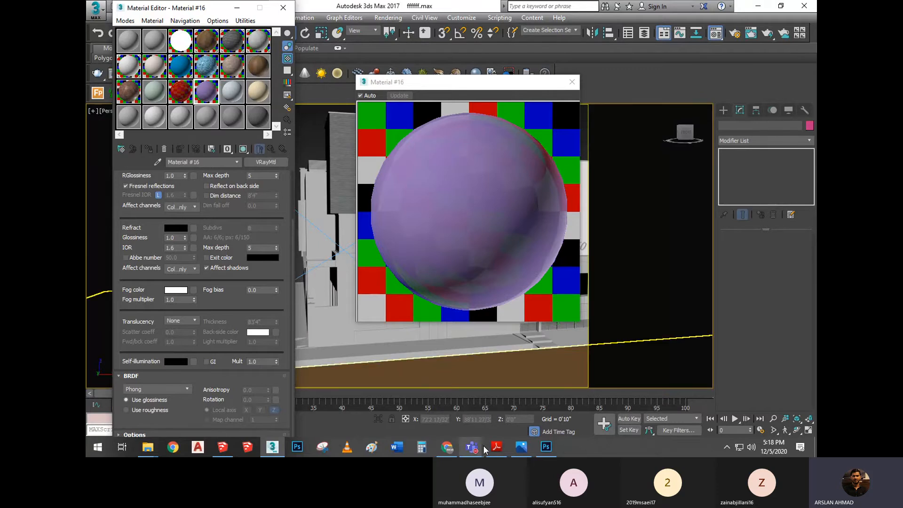
# Check the glossy plastic values in the PDF and set the purple material's reflection glossiness to 0.75 in 3ds Max
pyautogui.click(495, 448)
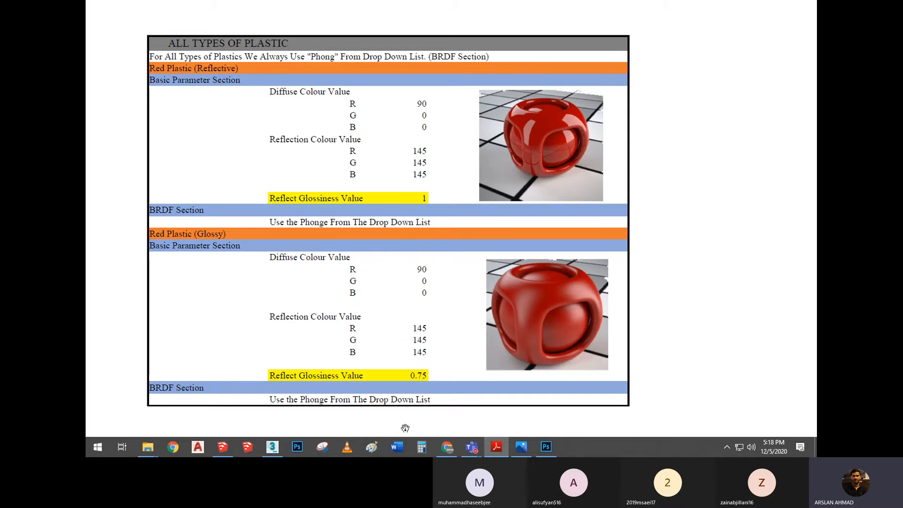
pyautogui.click(271, 447)
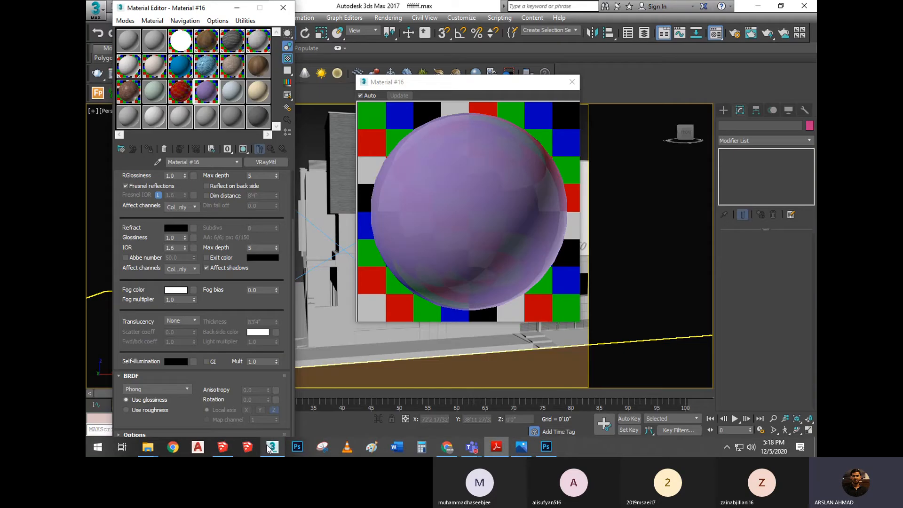
pyautogui.moveTo(215, 249); pyautogui.dragTo(219, 414)
pyautogui.click(177, 234)
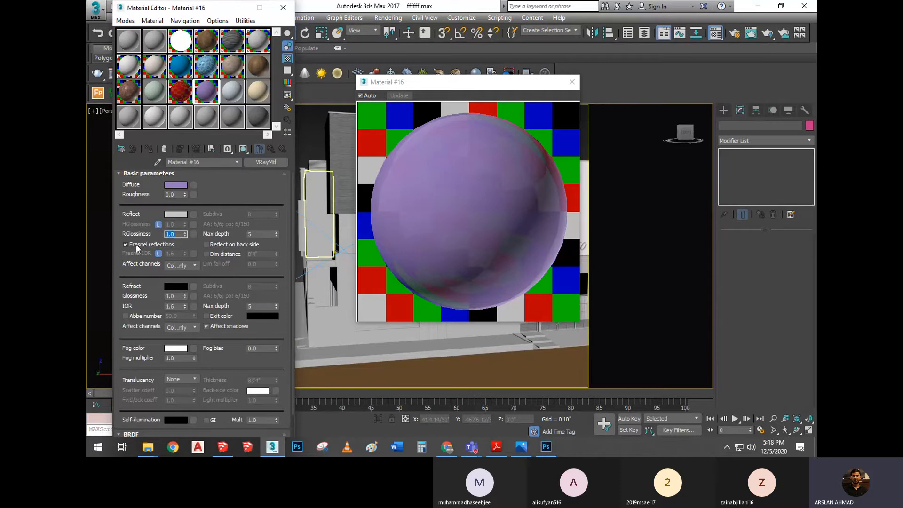
pyautogui.write('0.75')
pyautogui.press('Return')
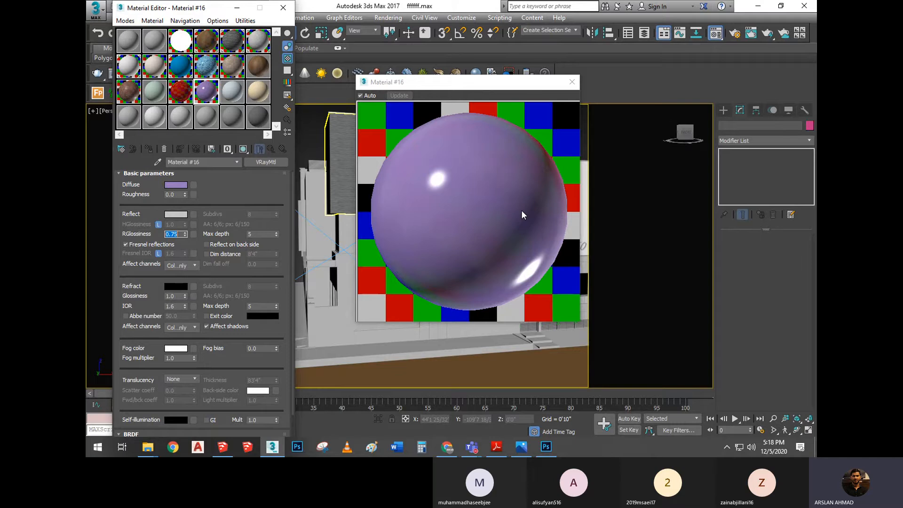
# Set the red material's reflection glossiness to 0.75, inspect its enlarged preview, and close the open material previews
pyautogui.click(178, 118)
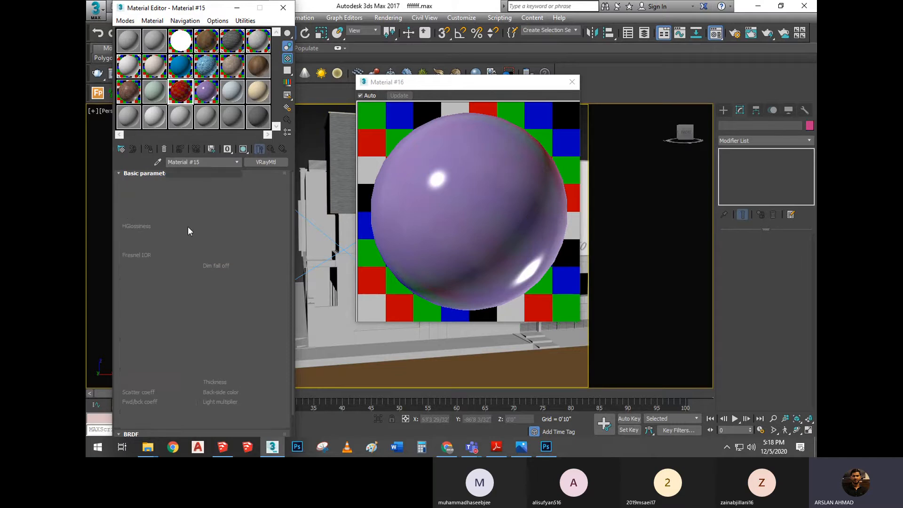
pyautogui.doubleClick(179, 235)
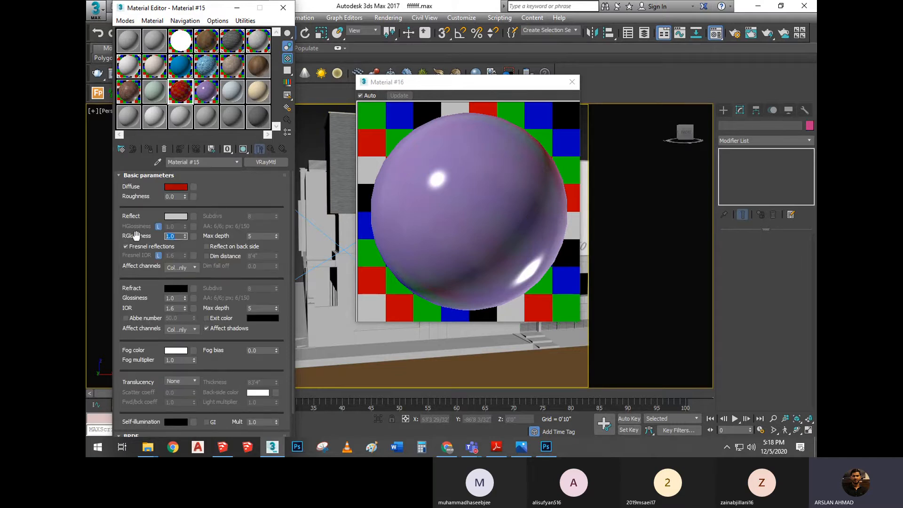
pyautogui.write('0.75')
pyautogui.press('Return')
pyautogui.click(572, 81)
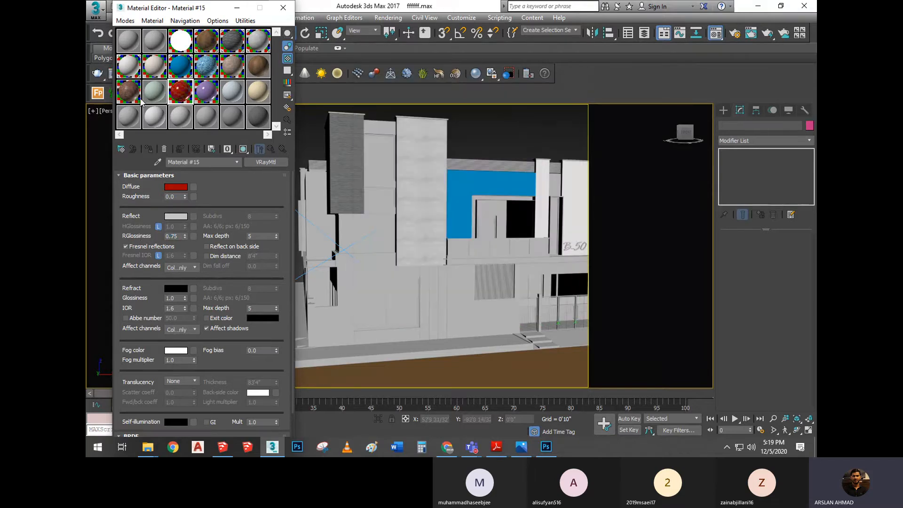
pyautogui.doubleClick(181, 98)
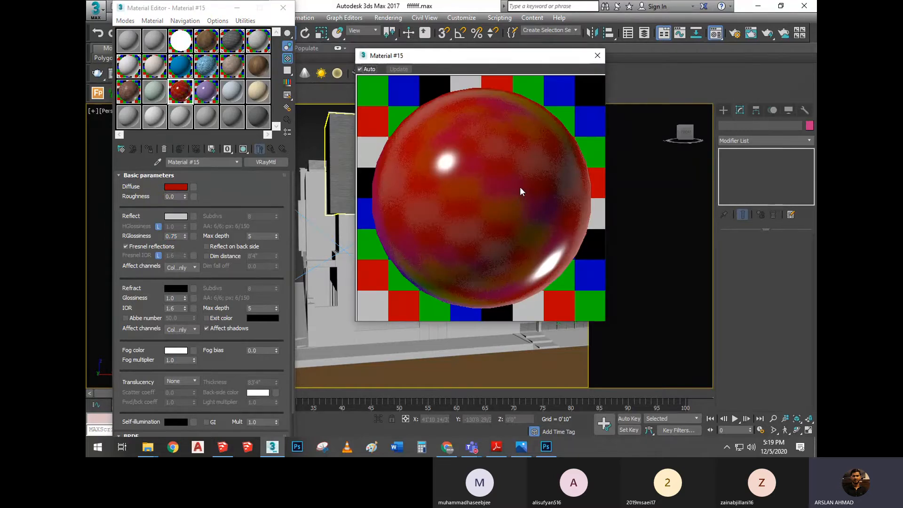
pyautogui.click(595, 56)
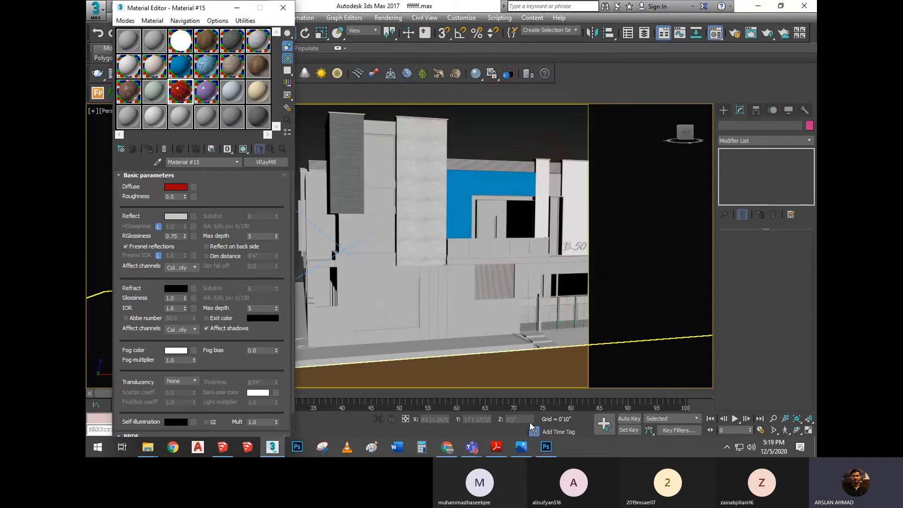
# Review the red and blue plastic settings and the closing notes on plastic colors in the PDF
pyautogui.click(492, 444)
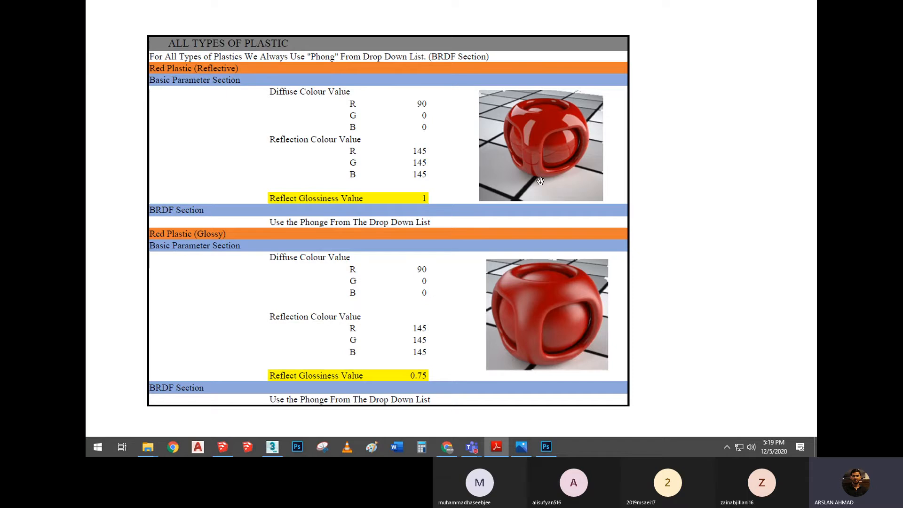
pyautogui.scroll(-3, 517, 223)
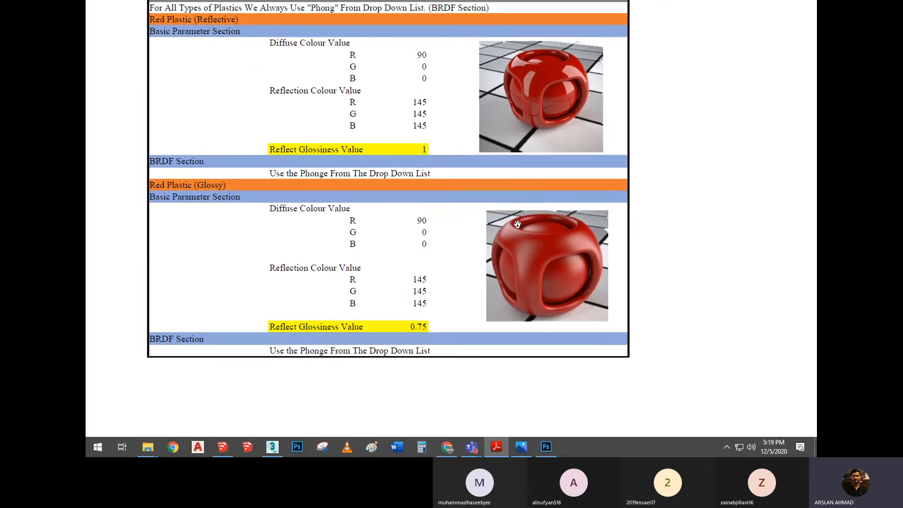
pyautogui.scroll(-10, 517, 224)
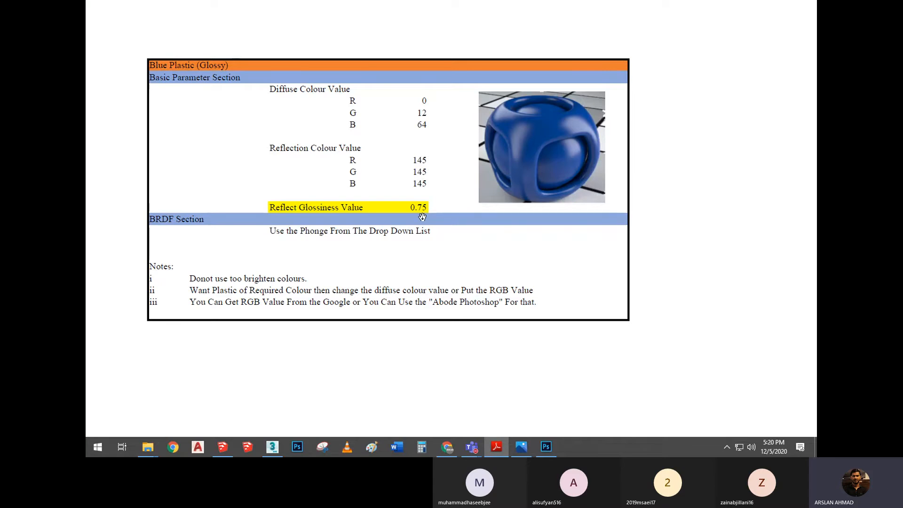
pyautogui.scroll(1, 422, 217)
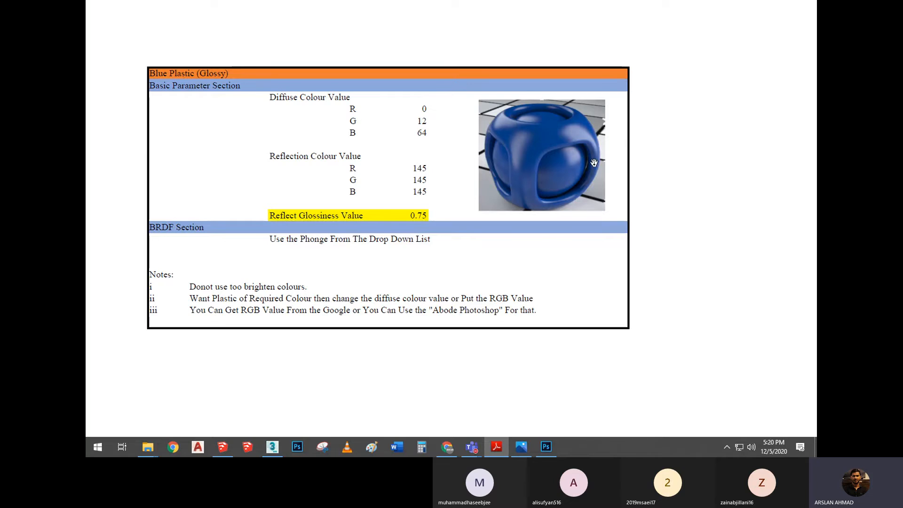
pyautogui.scroll(-5, 471, 244)
pyautogui.scroll(5, 485, 255)
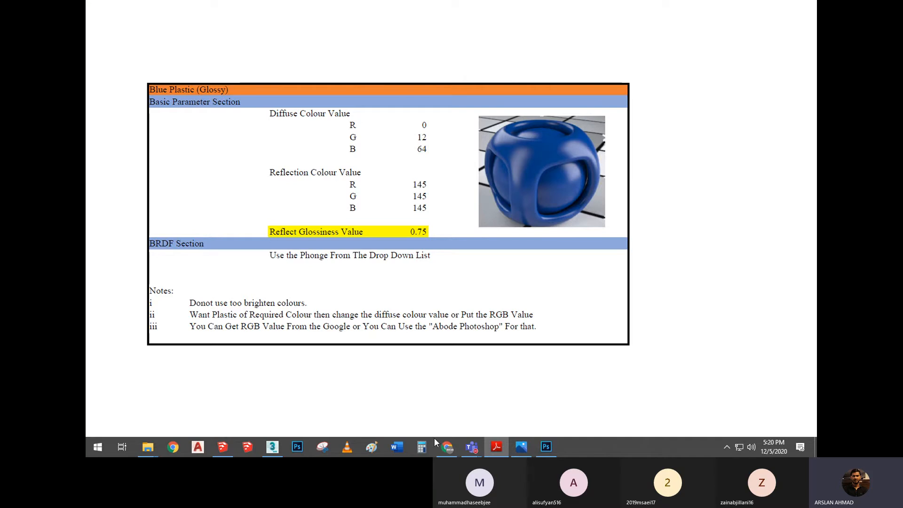
# Switch to Chrome and replace the Google Images query with a search for YELLOW
pyautogui.click(448, 439)
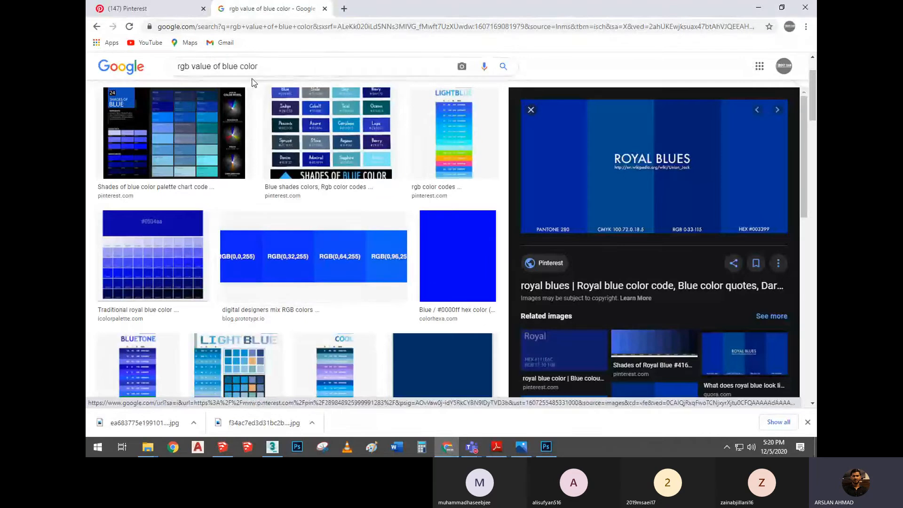
pyautogui.moveTo(261, 67); pyautogui.dragTo(114, 63)
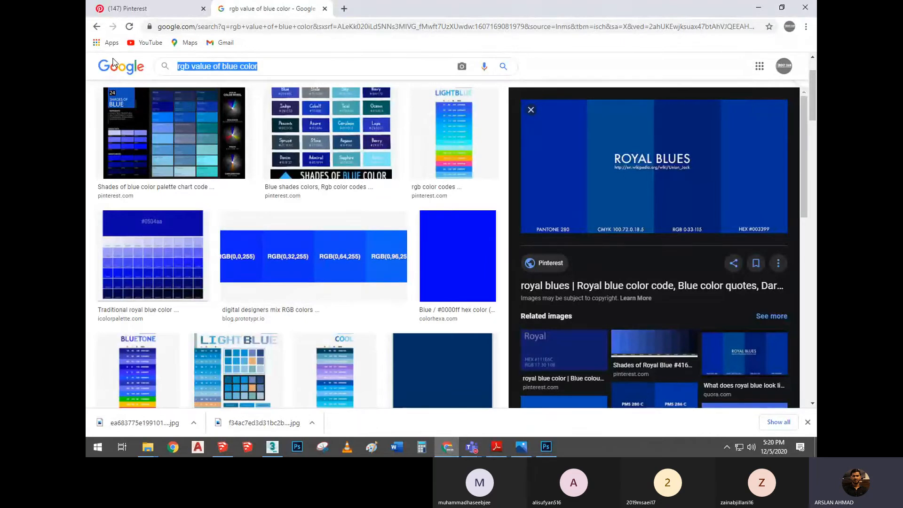
pyautogui.write('YELLOW')
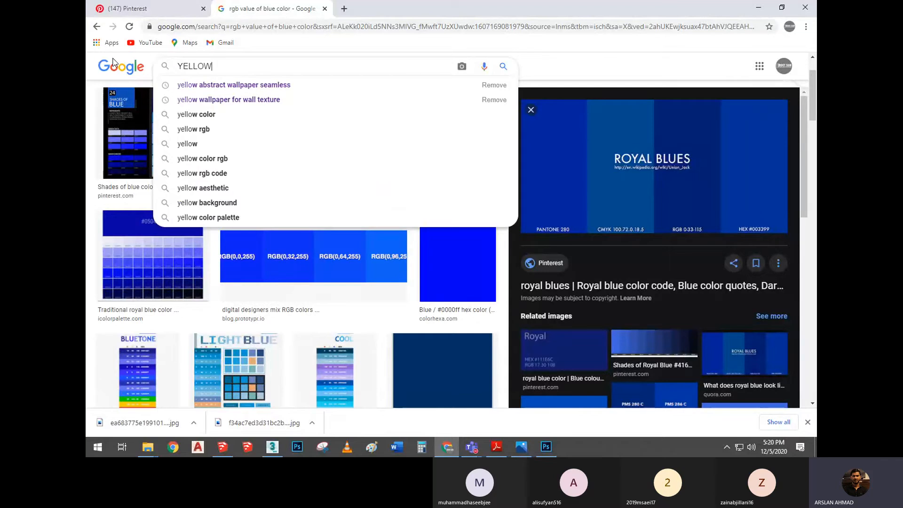
pyautogui.press('Return')
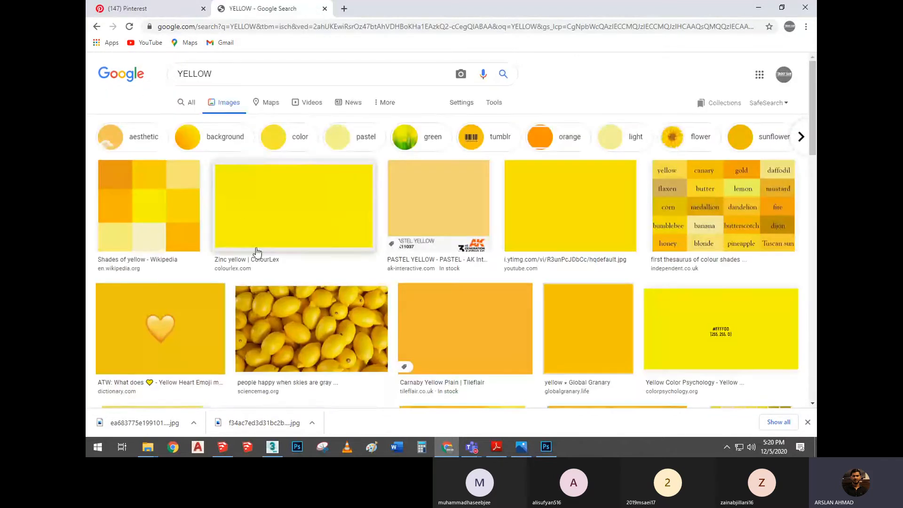
# Open the preview of the Zinc yellow image from ColourLex in the image results
pyautogui.scroll(-1, 329, 190)
pyautogui.scroll(-1, 329, 190)
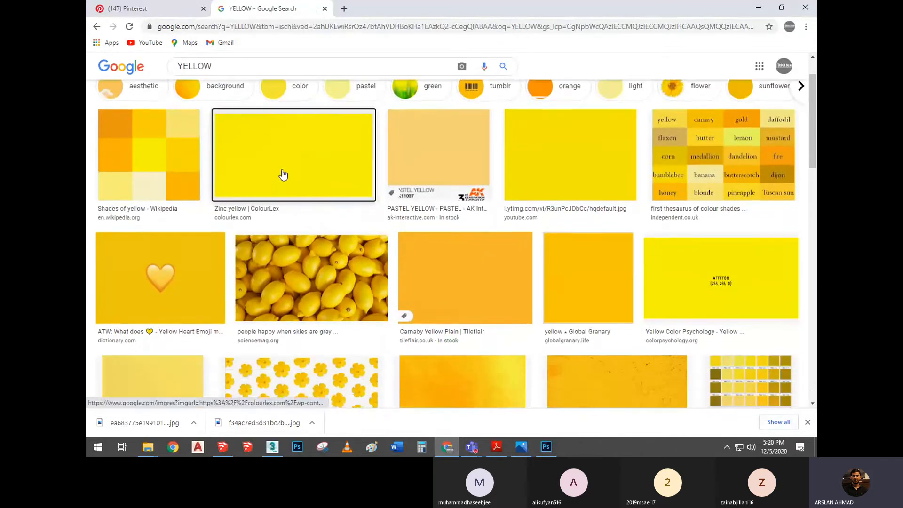
pyautogui.click(282, 175)
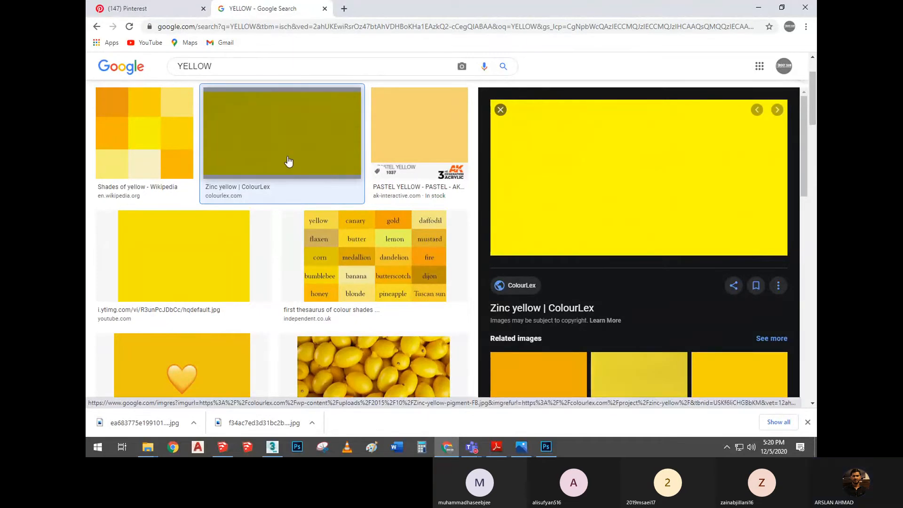
# Browse the yellow shades by opening several related images, including the Canary Yellow fabric and the Greenlam yellow sample
pyautogui.scroll(-1, 288, 161)
pyautogui.scroll(-3, 289, 162)
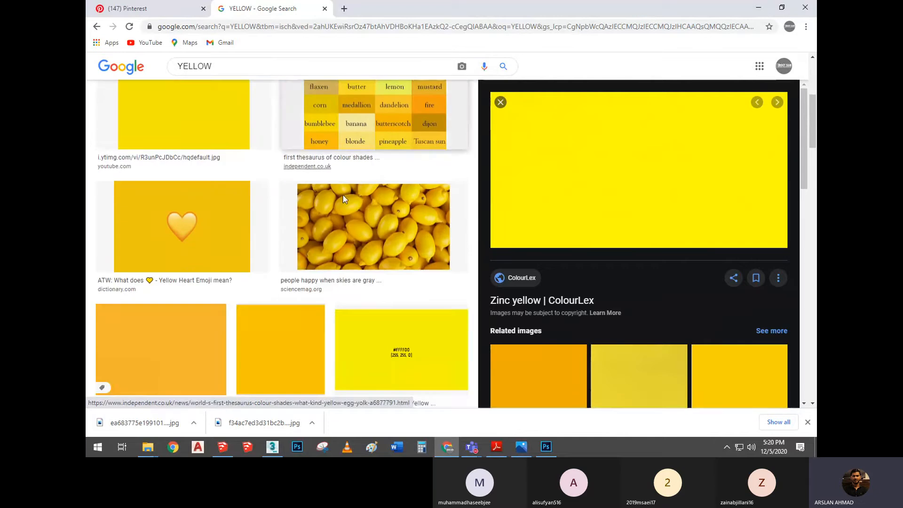
pyautogui.scroll(-2, 632, 282)
pyautogui.click(630, 279)
pyautogui.scroll(-1, 540, 243)
pyautogui.click(540, 242)
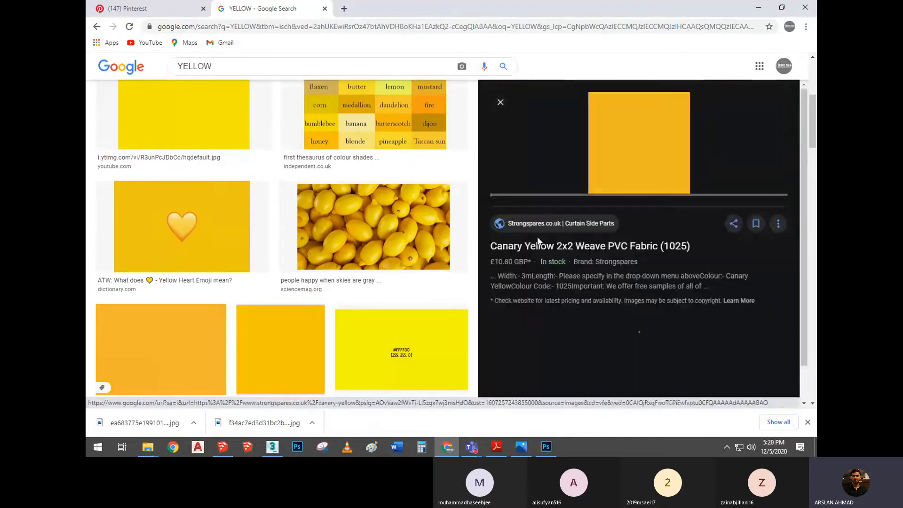
pyautogui.scroll(-5, 540, 242)
pyautogui.click(517, 182)
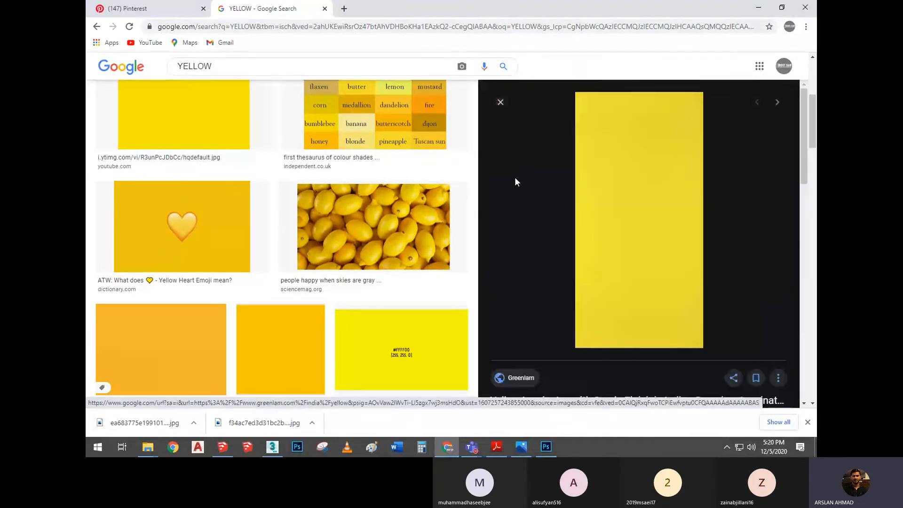
pyautogui.scroll(5, 515, 182)
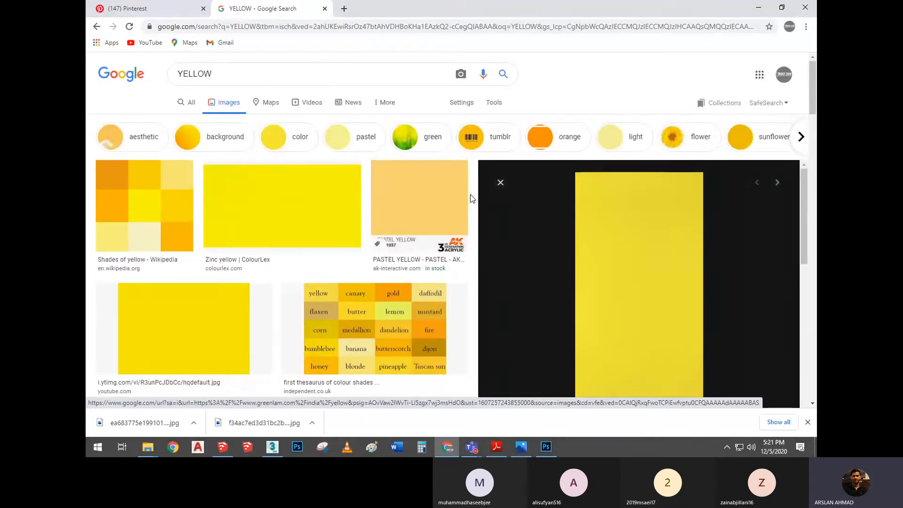
# Switch to 3ds Max to view the red material's parameters, and return to the Blue Plastic (Glossy) notes in the PDF
pyautogui.moveTo(272, 447)
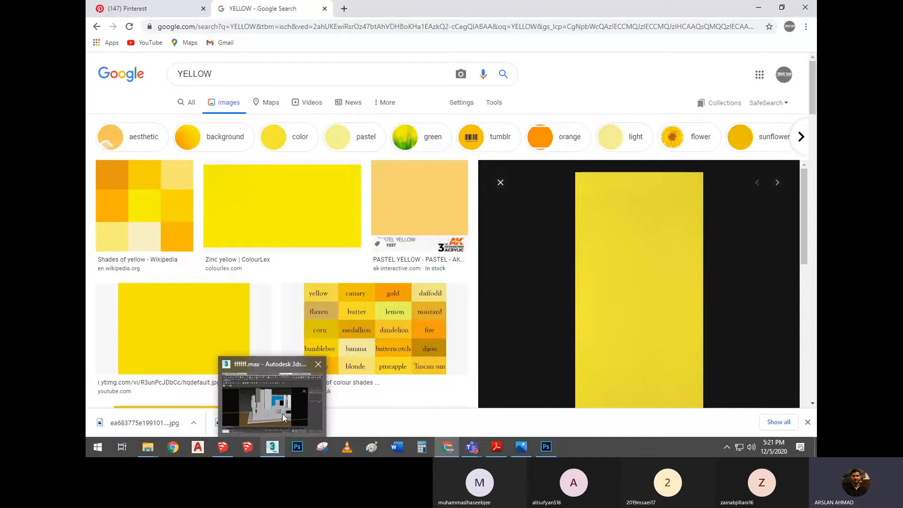
pyautogui.click(282, 413)
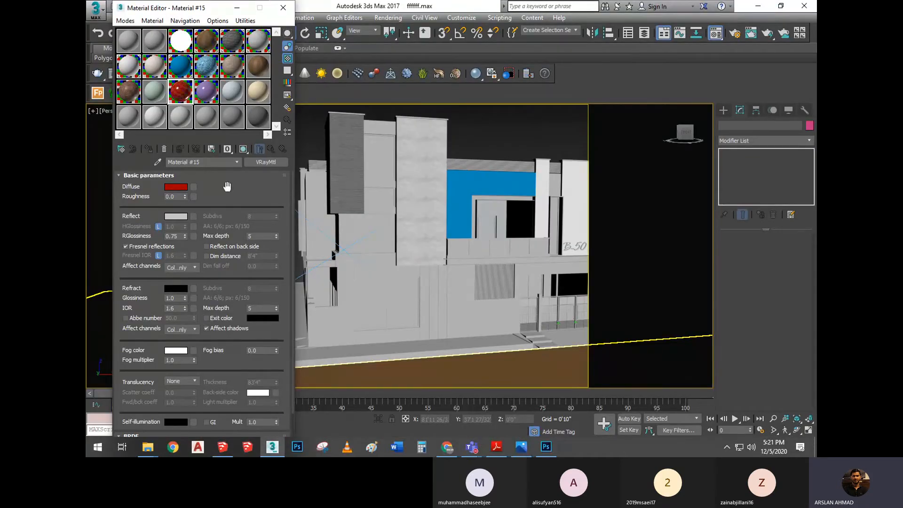
pyautogui.click(496, 446)
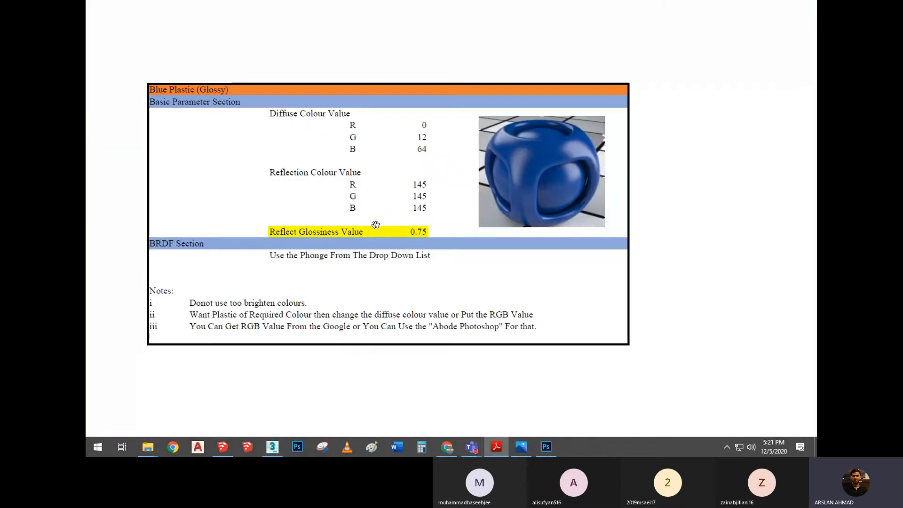
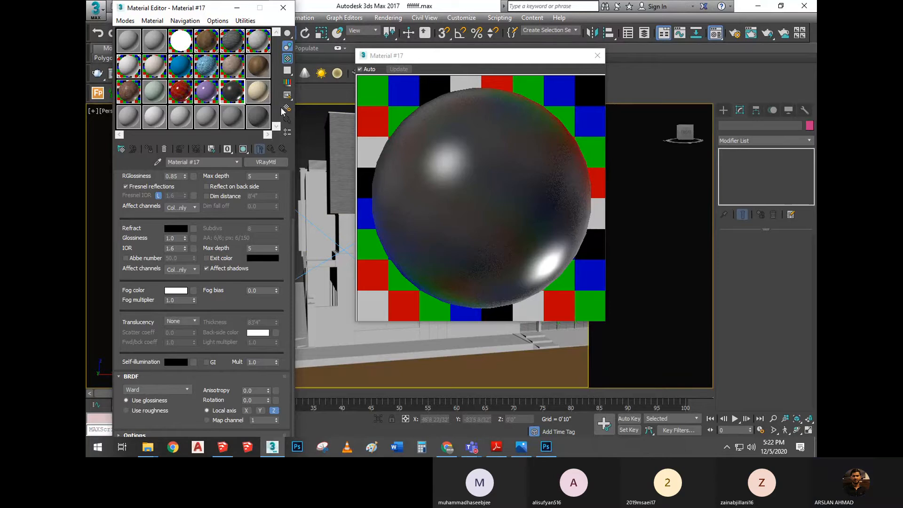
# Switch to the PDF to read the Black Metal settings, and return to 3ds Max
pyautogui.moveTo(501, 451)
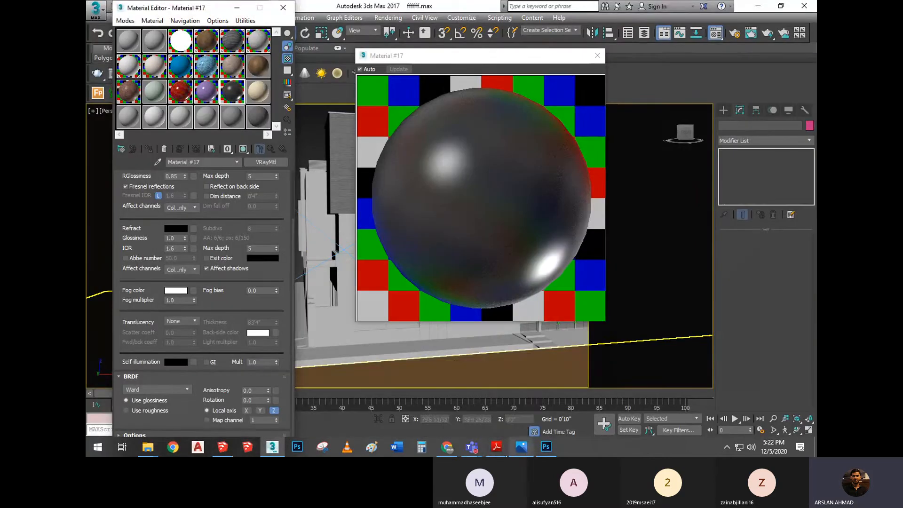
pyautogui.click(496, 402)
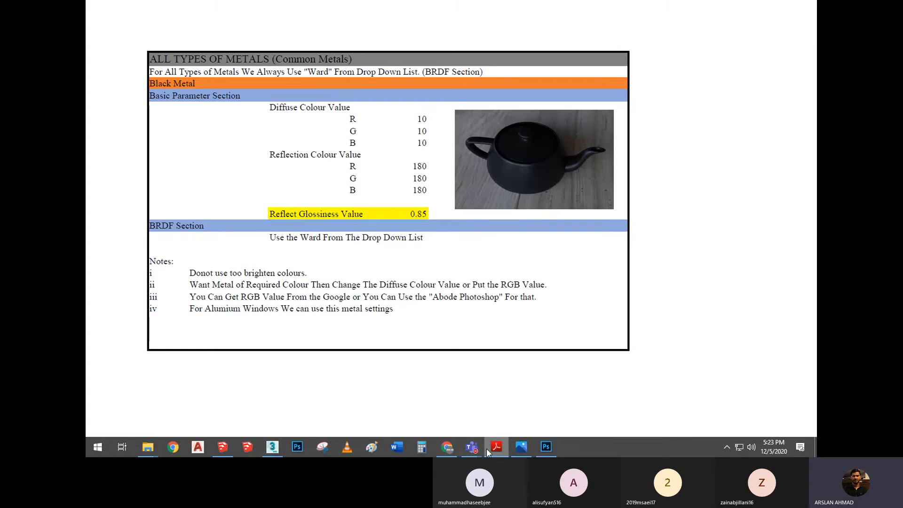
pyautogui.click(271, 448)
# Assign the black metal Material #17 to the tall narrow window frame beside the B_50 wall
pyautogui.scroll(3, 521, 254)
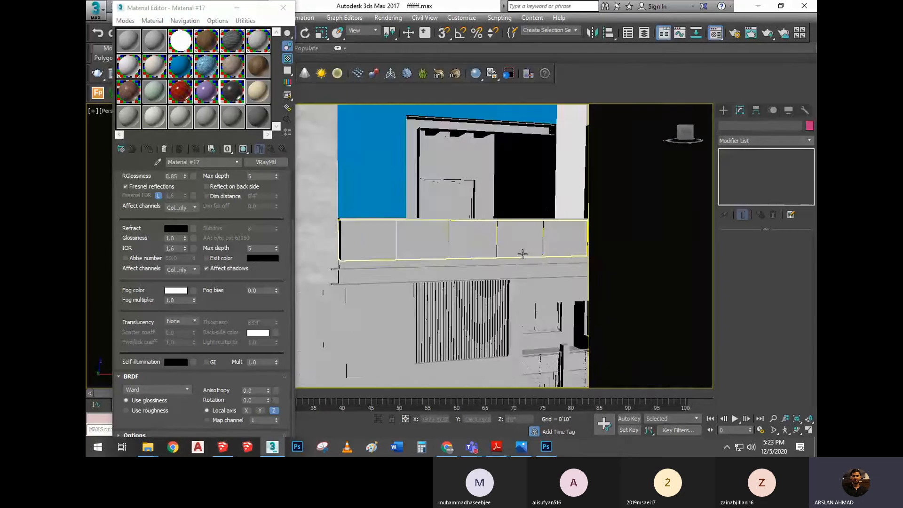
pyautogui.scroll(5, 475, 242)
pyautogui.click(406, 156)
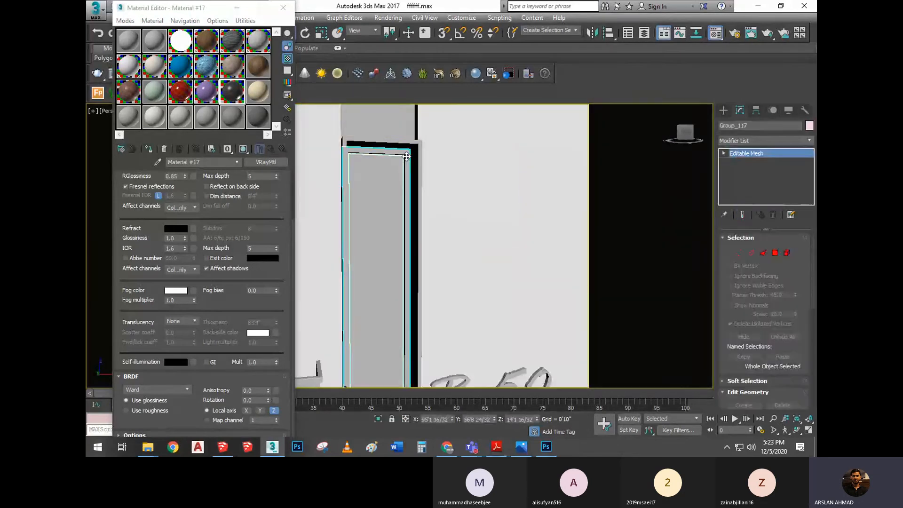
pyautogui.doubleClick(233, 92)
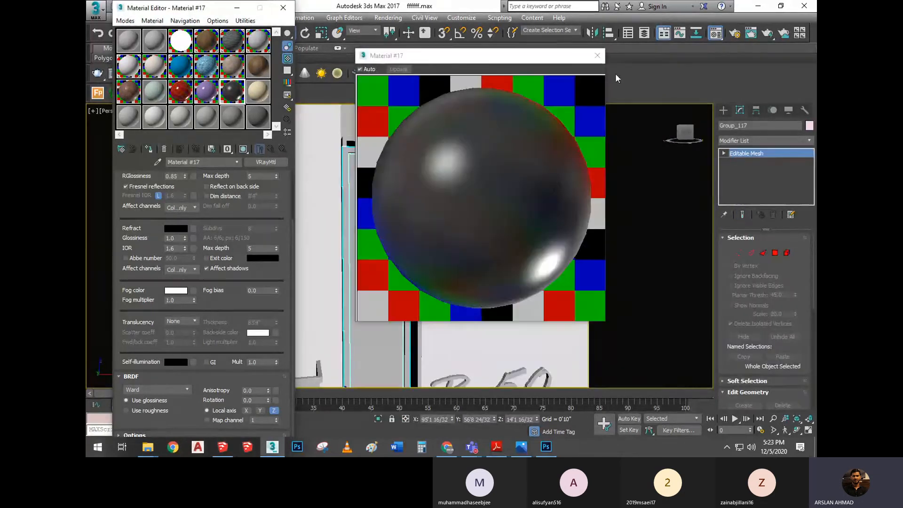
pyautogui.click(597, 55)
pyautogui.click(149, 148)
# Assign the black metal Material #17 to the two-pane window frame behind the upper balcony
pyautogui.scroll(-3, 377, 170)
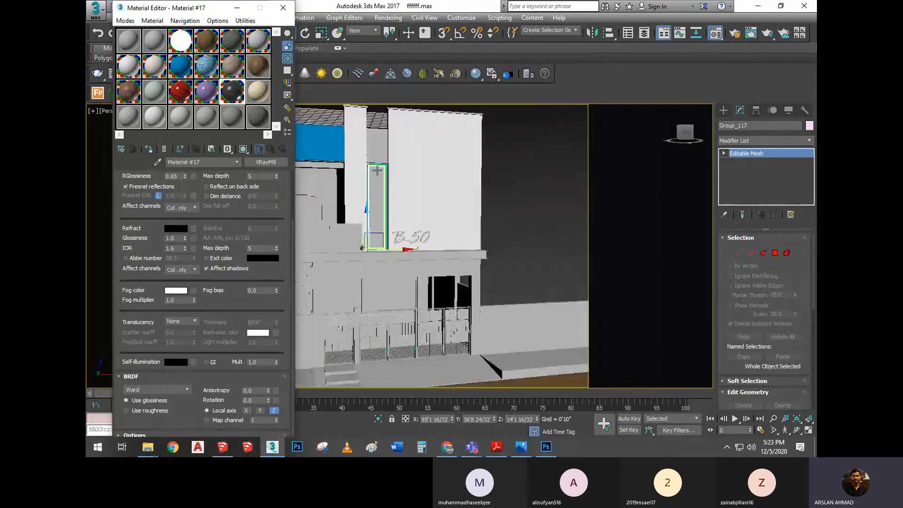
pyautogui.moveTo(435, 184); pyautogui.dragTo(486, 177, button='middle')
pyautogui.scroll(-3, 487, 177)
pyautogui.click(571, 189)
pyautogui.scroll(5, 406, 177)
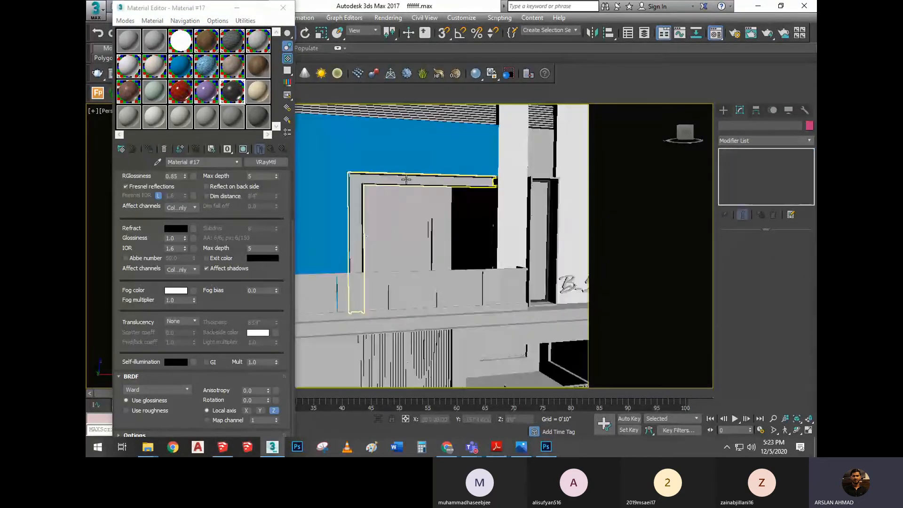
pyautogui.scroll(3, 407, 179)
pyautogui.moveTo(407, 179); pyautogui.dragTo(423, 157, button='middle')
pyautogui.scroll(4, 452, 184)
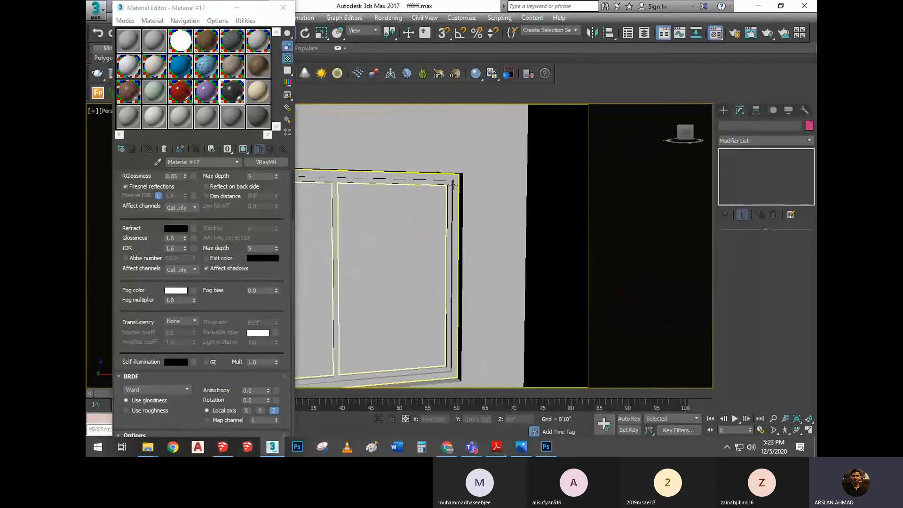
pyautogui.click(452, 184)
pyautogui.click(152, 149)
# Assign the black metal Material #17 to the corner window frame beside the textured wall
pyautogui.scroll(-10, 379, 176)
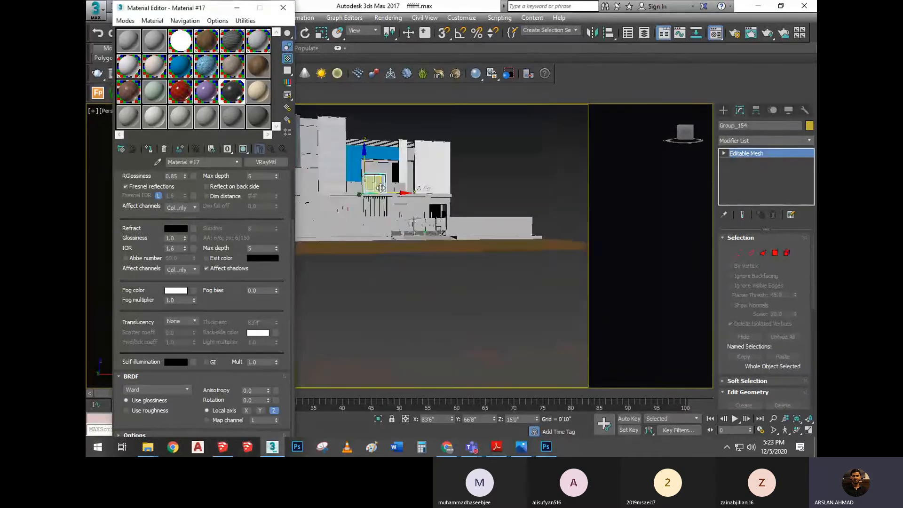
pyautogui.keyDown('alt'); pyautogui.moveTo(378, 181); pyautogui.dragTo(418, 220, button='middle'); pyautogui.keyUp('alt')
pyautogui.scroll(4, 418, 247)
pyautogui.scroll(3, 419, 247)
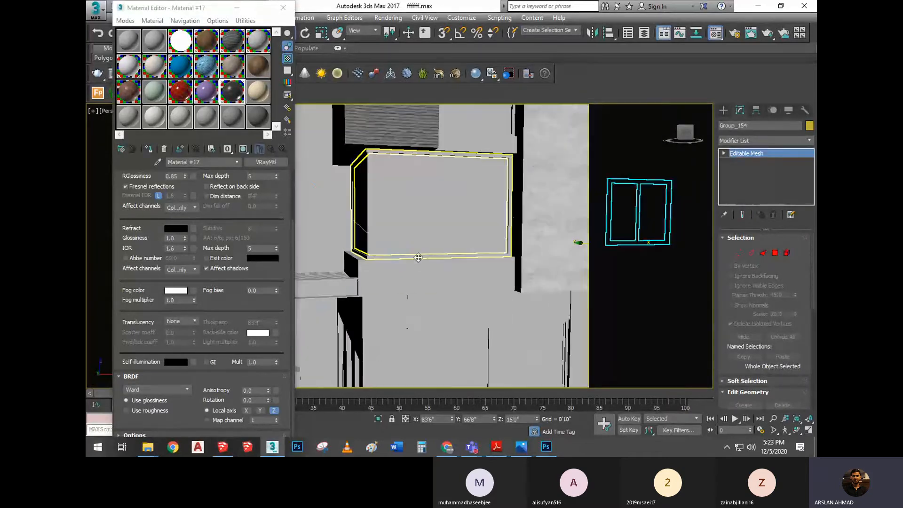
pyautogui.click(418, 254)
pyautogui.click(150, 149)
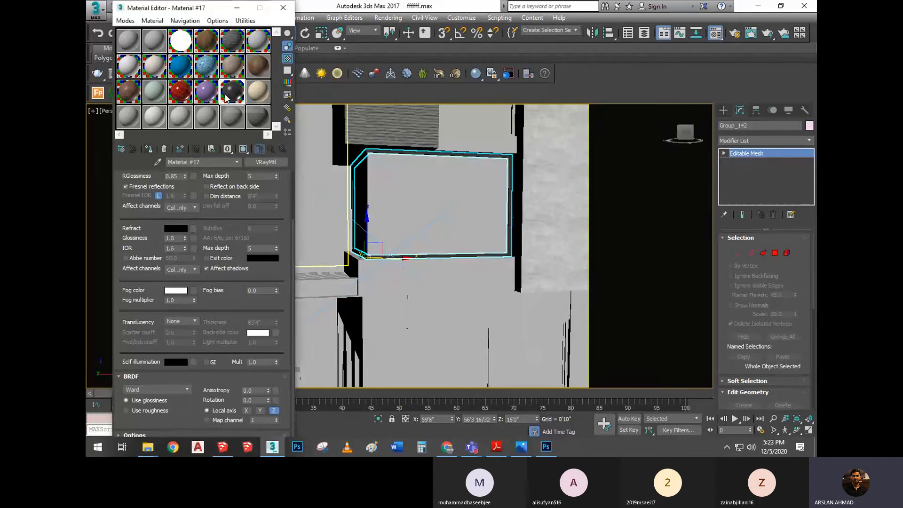
# Copy the purple plastic material over the beige sample and set the copy's reflection color to RGB 180, 180, 180
pyautogui.click(259, 92)
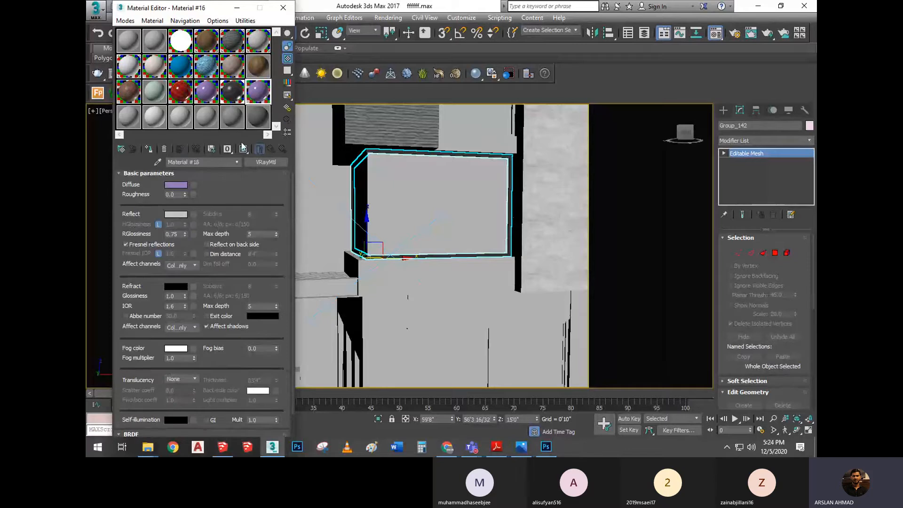
pyautogui.click(182, 215)
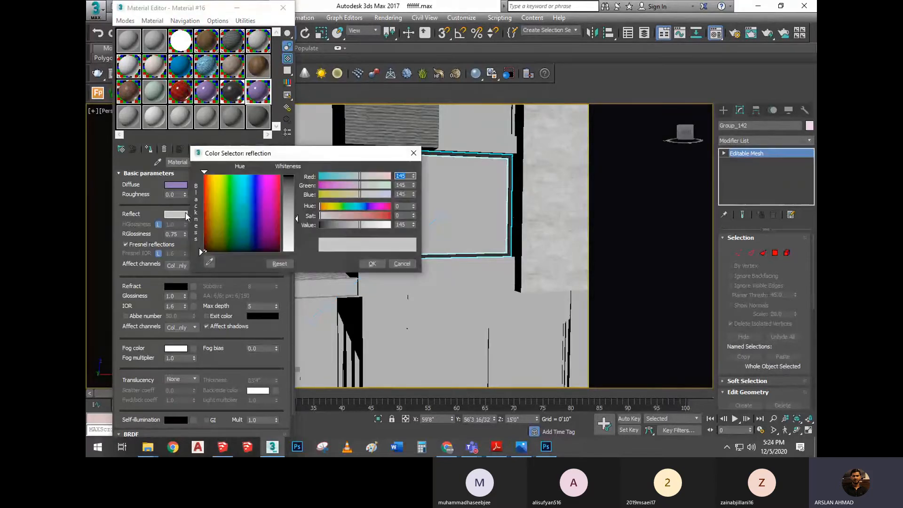
pyautogui.press('Tab')
pyautogui.write('180')
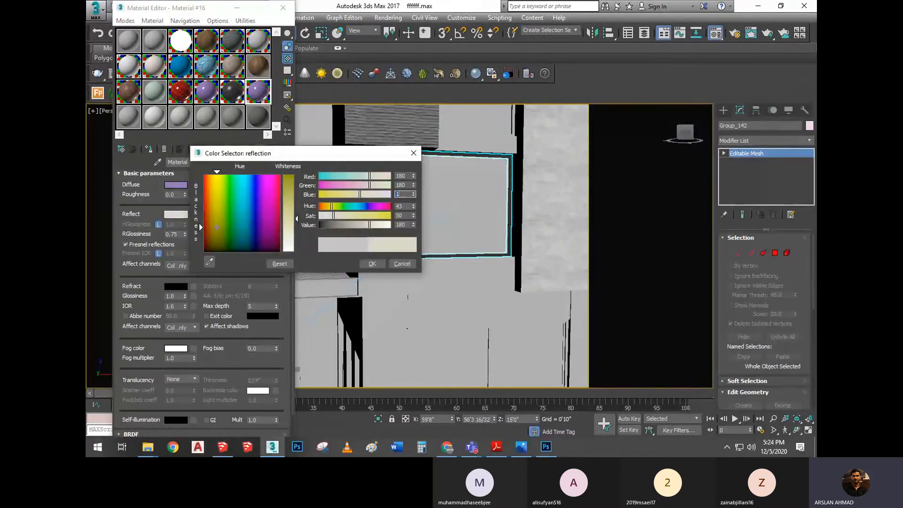
pyautogui.press('Tab')
pyautogui.write('180')
pyautogui.press('Tab')
pyautogui.click(372, 263)
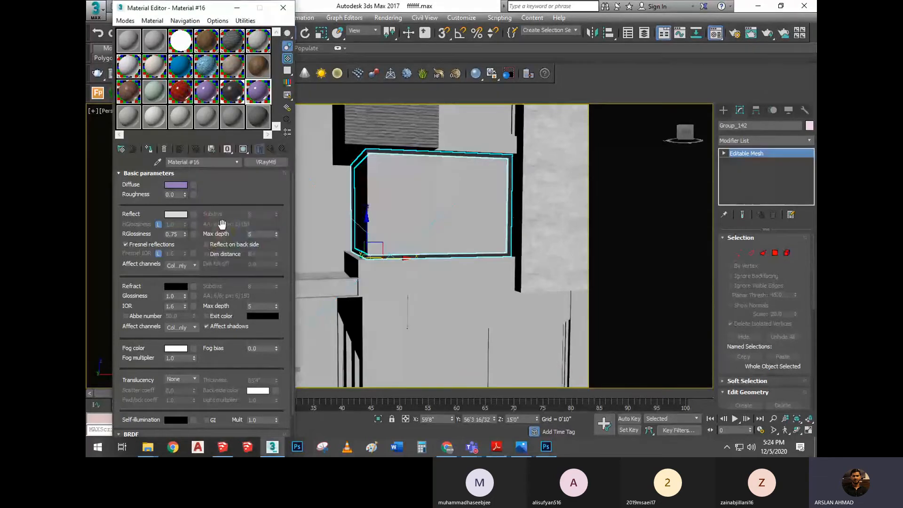
# Set the purple copy's reflection glossiness to 0.85 and its BRDF type to Ward
pyautogui.doubleClick(174, 233)
pyautogui.scroll(-3, 137, 348)
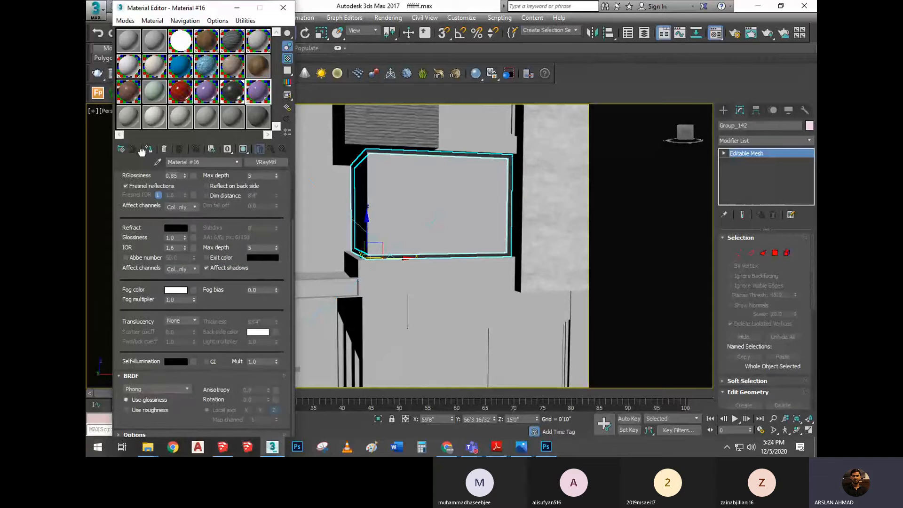
pyautogui.click(149, 388)
pyautogui.click(136, 412)
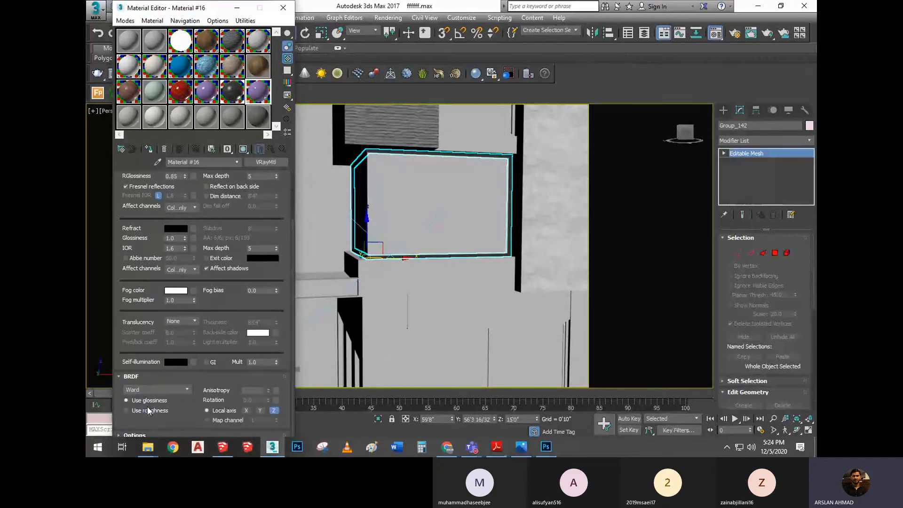
# Compare enlarged previews of the purple metal copy and the original purple plastic side by side
pyautogui.doubleClick(253, 101)
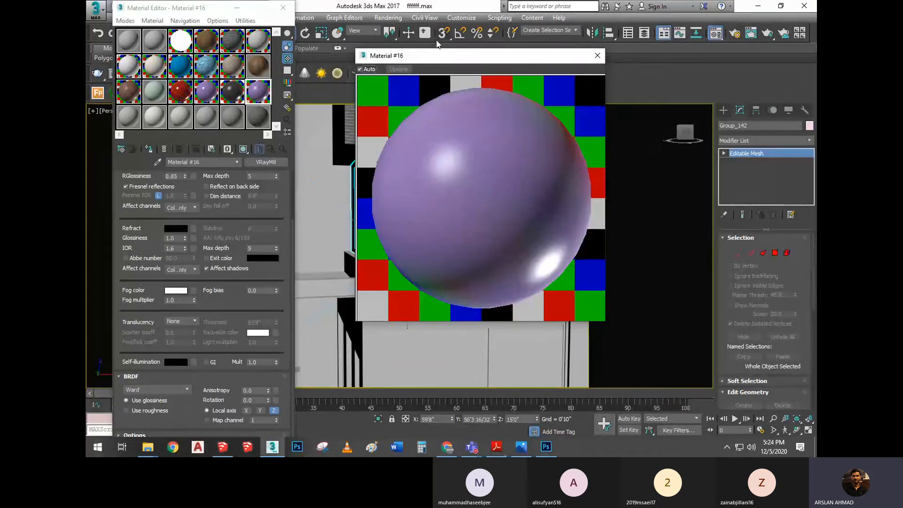
pyautogui.moveTo(438, 55); pyautogui.dragTo(373, 62)
pyautogui.doubleClick(211, 95)
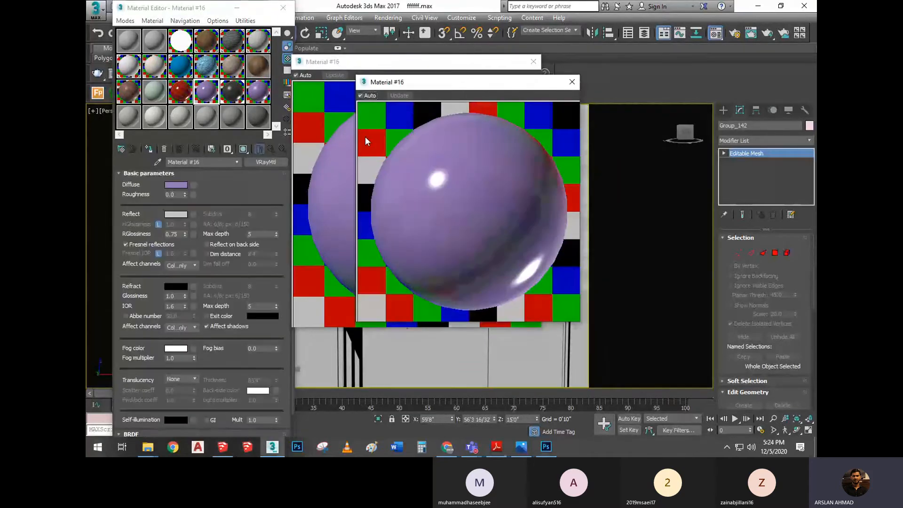
pyautogui.moveTo(456, 84); pyautogui.dragTo(640, 78)
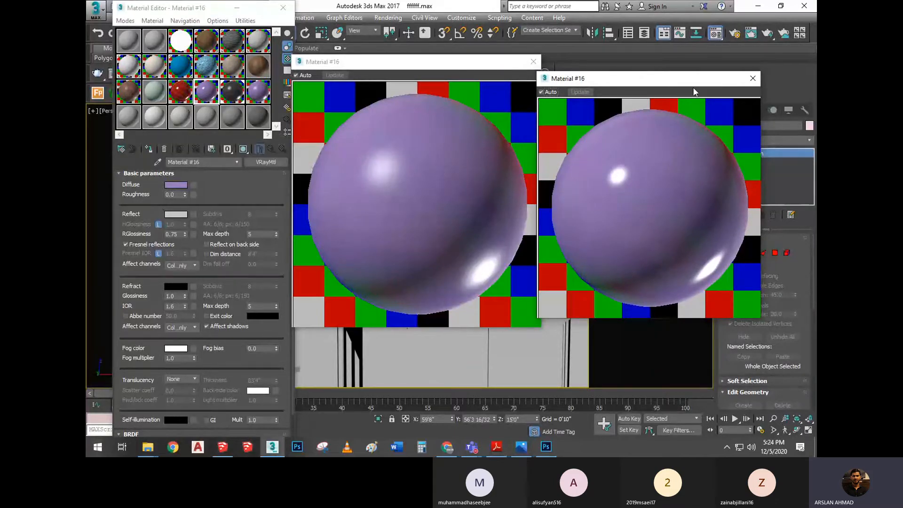
pyautogui.click(751, 78)
# Assign the original purple plastic material to the selected corner window frame and close the remaining preview
pyautogui.moveTo(483, 62); pyautogui.dragTo(505, 239)
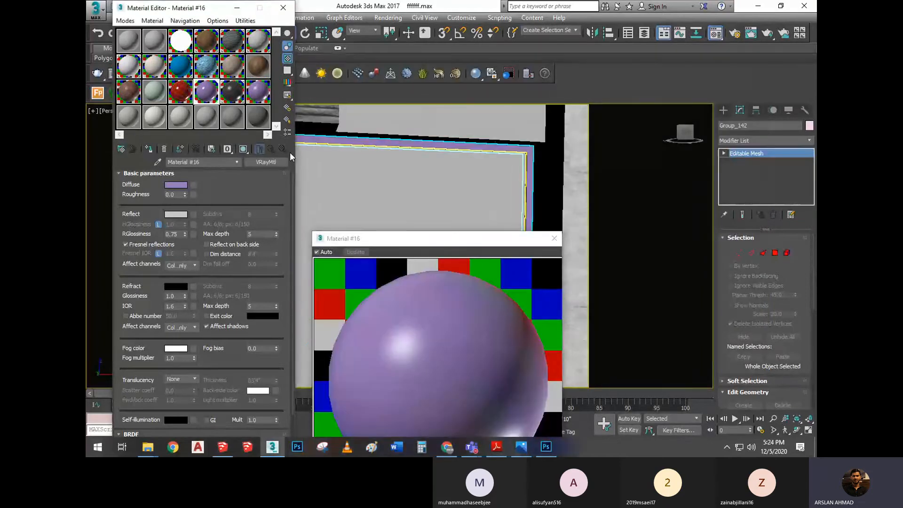
pyautogui.scroll(-4, 492, 157)
pyautogui.scroll(4, 508, 210)
pyautogui.moveTo(508, 212); pyautogui.dragTo(536, 165, button='middle')
pyautogui.scroll(4, 445, 222)
pyautogui.click(554, 238)
# Assign the purple metal copy to the ground-floor two-pane window frame, renaming the material as Material ZZZ
pyautogui.scroll(3, 536, 165)
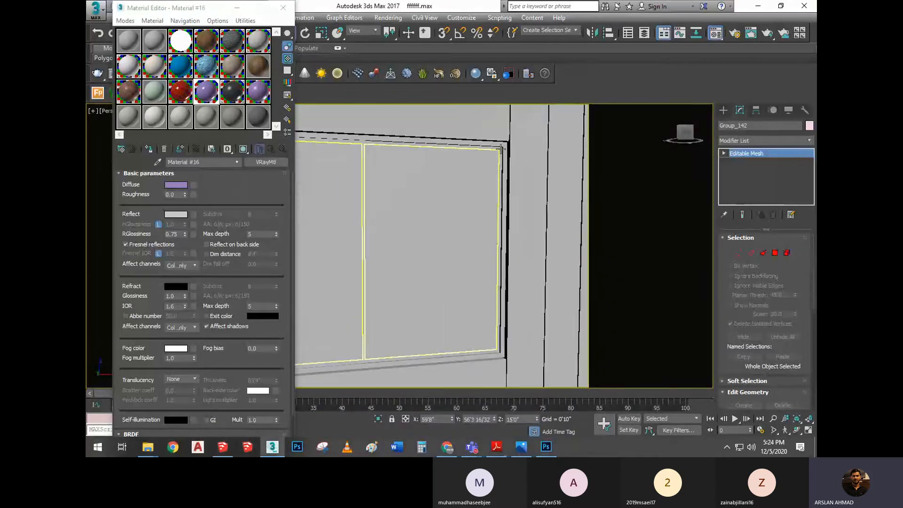
pyautogui.click(496, 153)
pyautogui.click(261, 98)
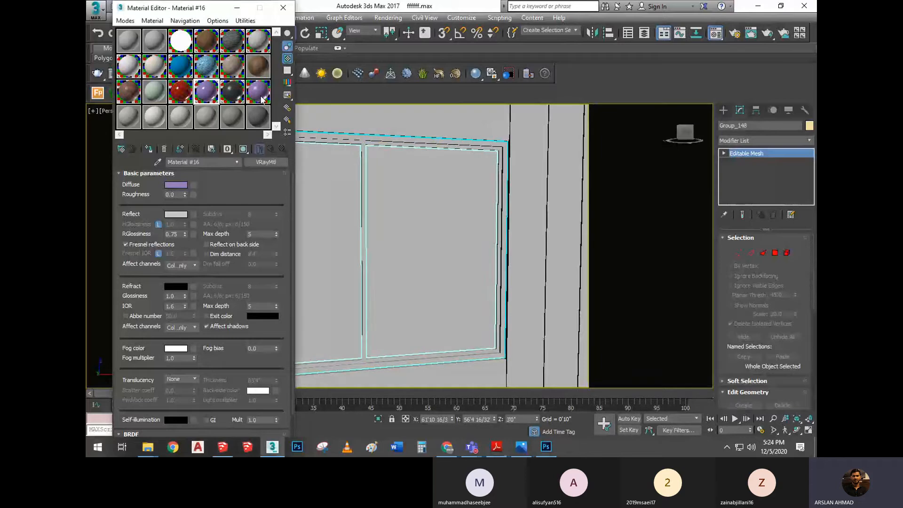
pyautogui.click(149, 148)
pyautogui.click(418, 217)
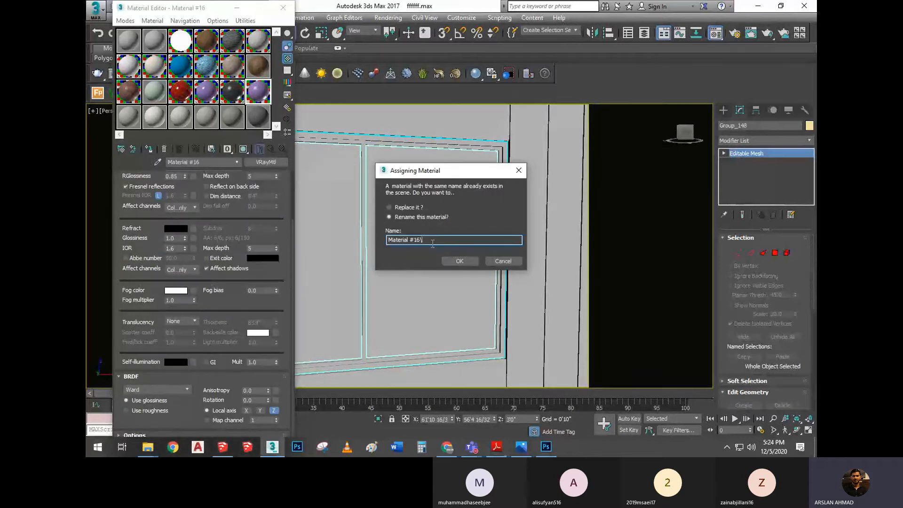
pyautogui.write('\\A')
pyautogui.moveTo(417, 238); pyautogui.dragTo(411, 240)
pyautogui.click(468, 265)
# Look over the purple window frames on the building's facade, and switch back to the PDF notes on metals
pyautogui.scroll(-4, 448, 229)
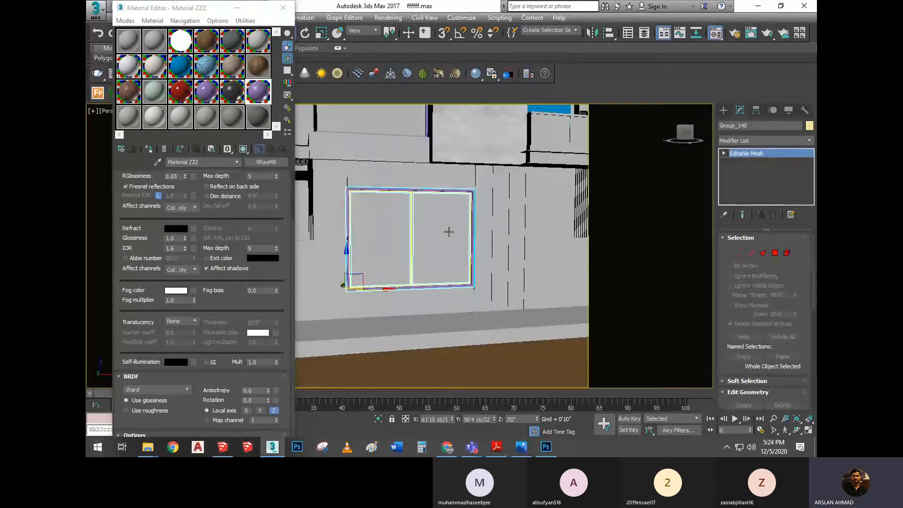
pyautogui.moveTo(449, 232); pyautogui.dragTo(441, 249, button='middle')
pyautogui.press('super')
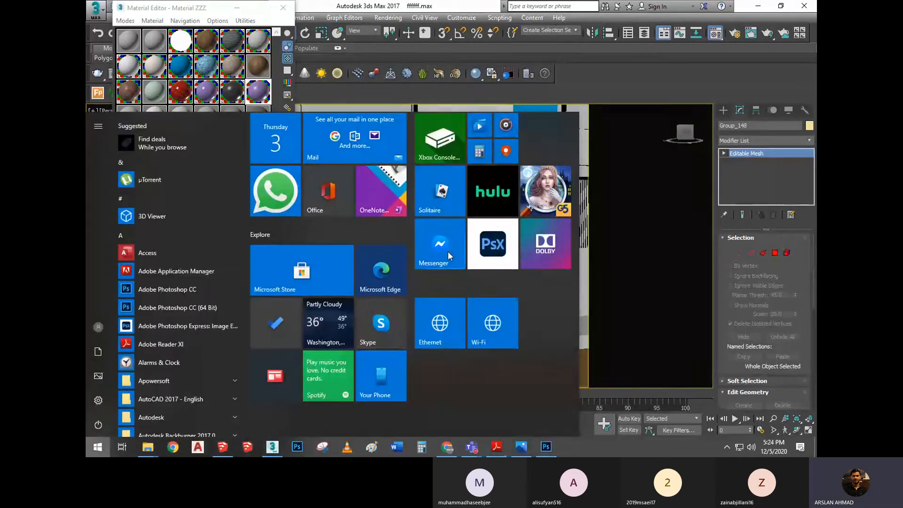
pyautogui.press('super')
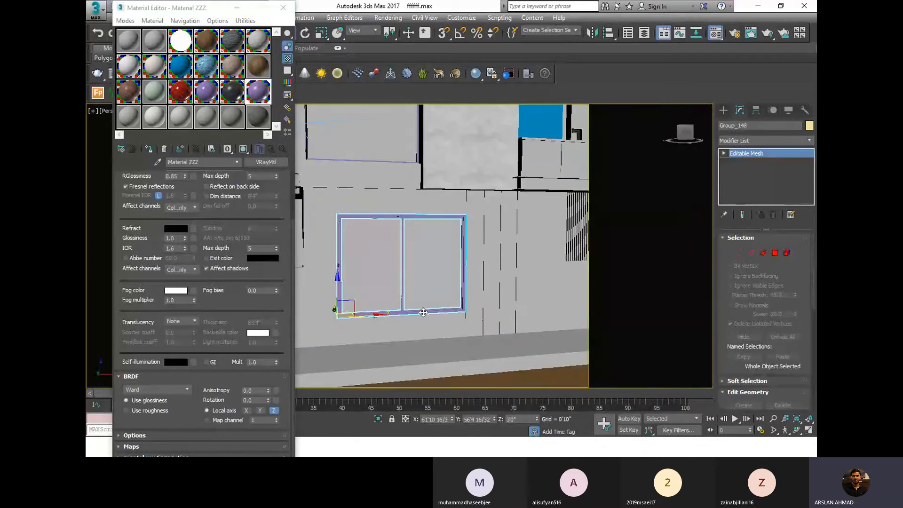
pyautogui.scroll(-5, 424, 313)
pyautogui.rightClick(643, 273)
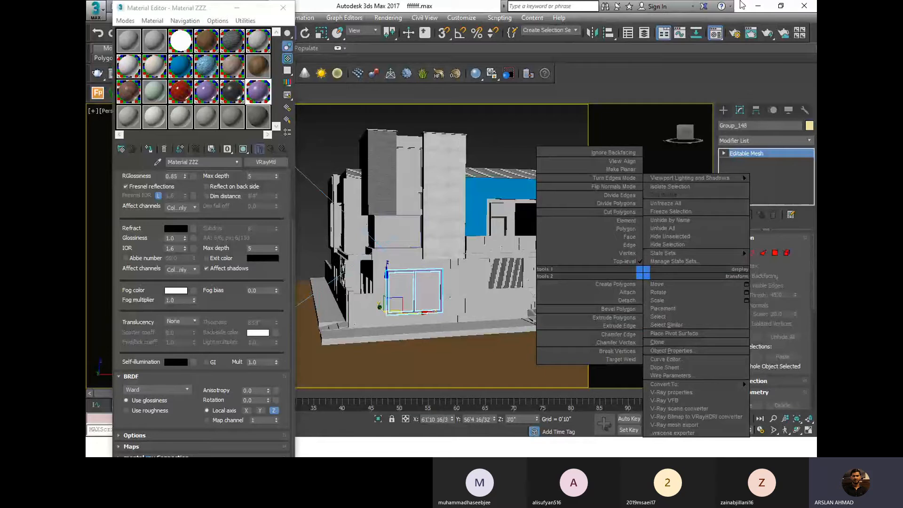
pyautogui.click(755, 6)
pyautogui.click(754, 5)
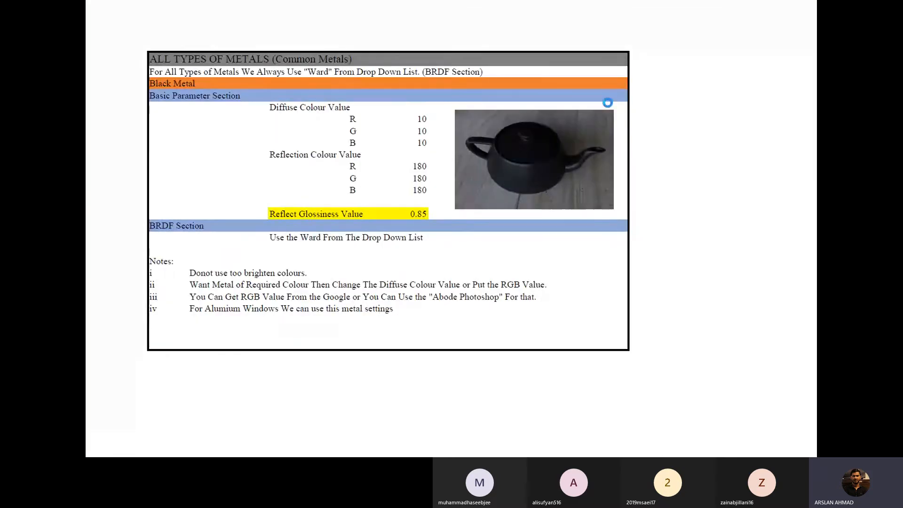
# Compare the Blue Plastic and Black Metal notes, and browse the special metals from Chrome Metal to Stainless Steel
pyautogui.scroll(1, 607, 103)
pyautogui.scroll(-4, 613, 114)
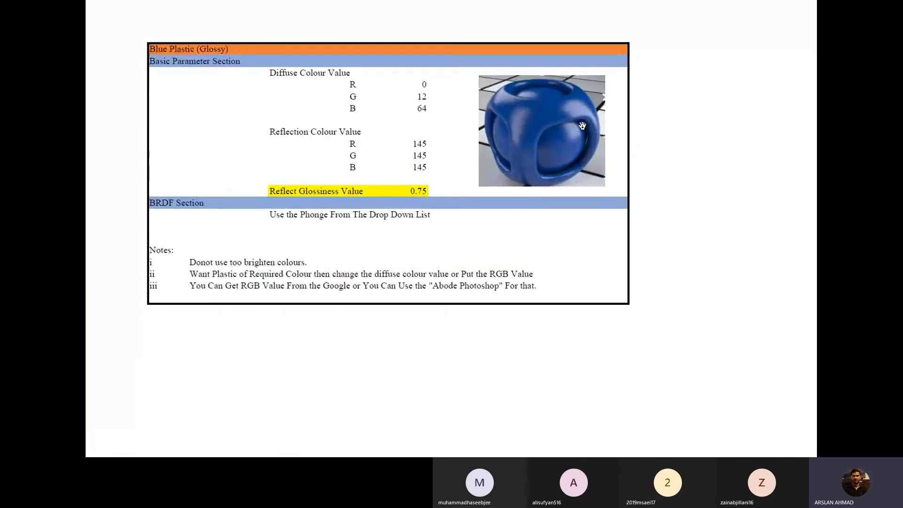
pyautogui.scroll(-10, 582, 125)
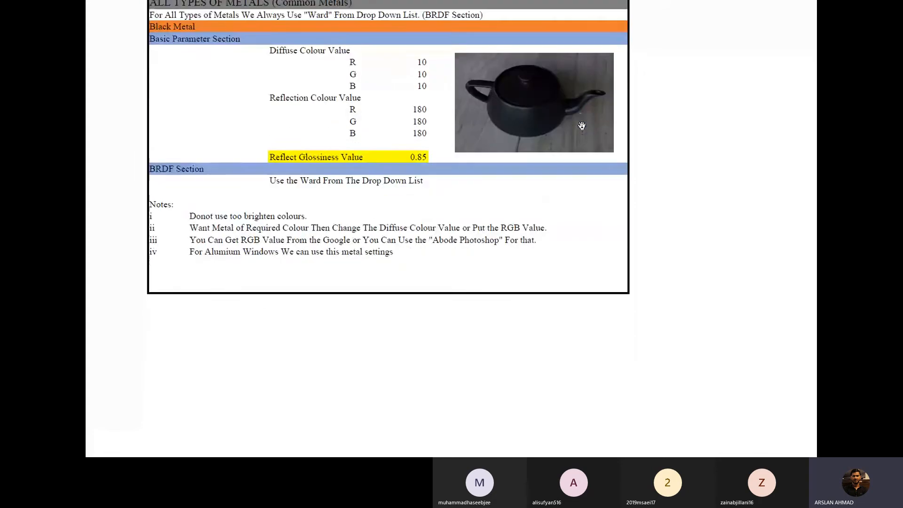
pyautogui.scroll(-6, 581, 125)
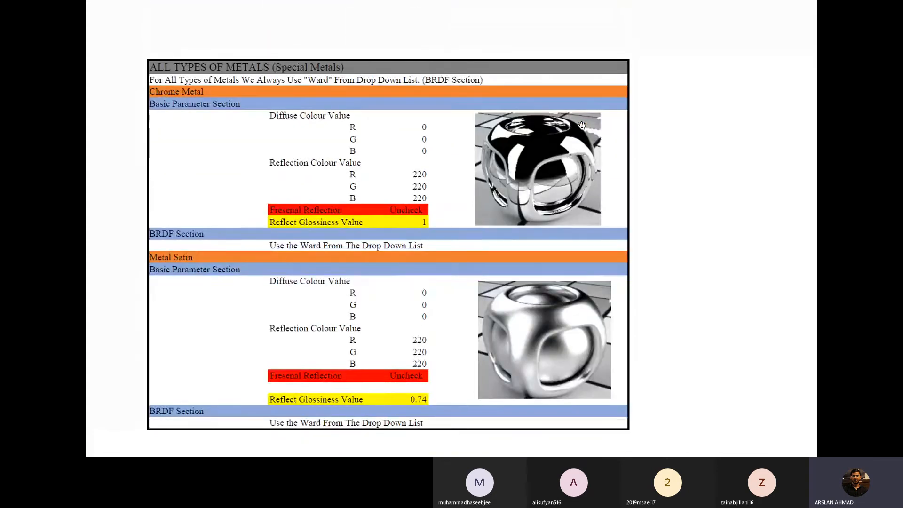
pyautogui.scroll(-8, 582, 126)
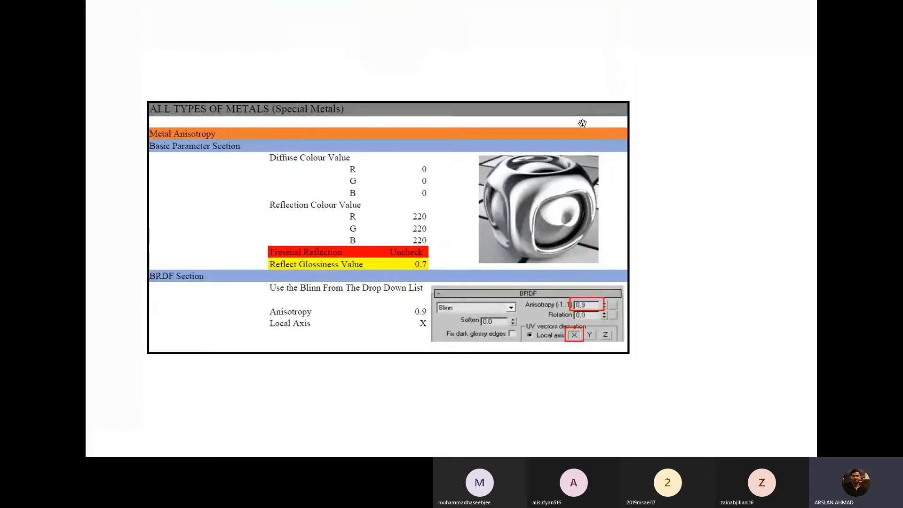
pyautogui.scroll(-8, 582, 123)
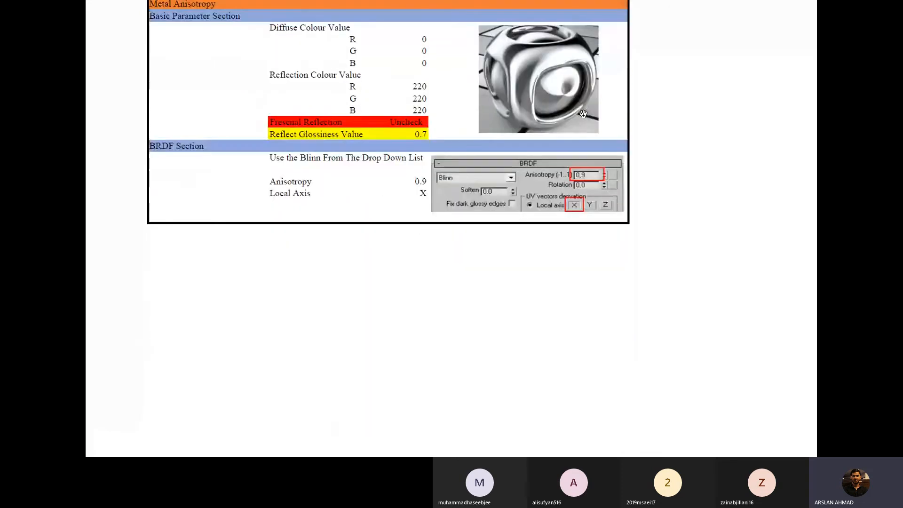
pyautogui.scroll(-2, 582, 115)
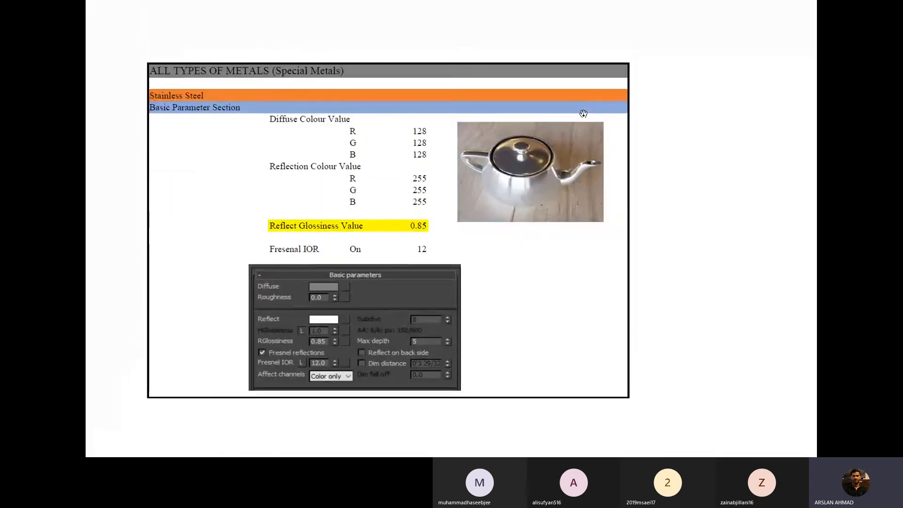
# Review the special metals notes from Metal Satin to Stainless Steel, and leave the PDF's full-screen view
pyautogui.scroll(8, 528, 140)
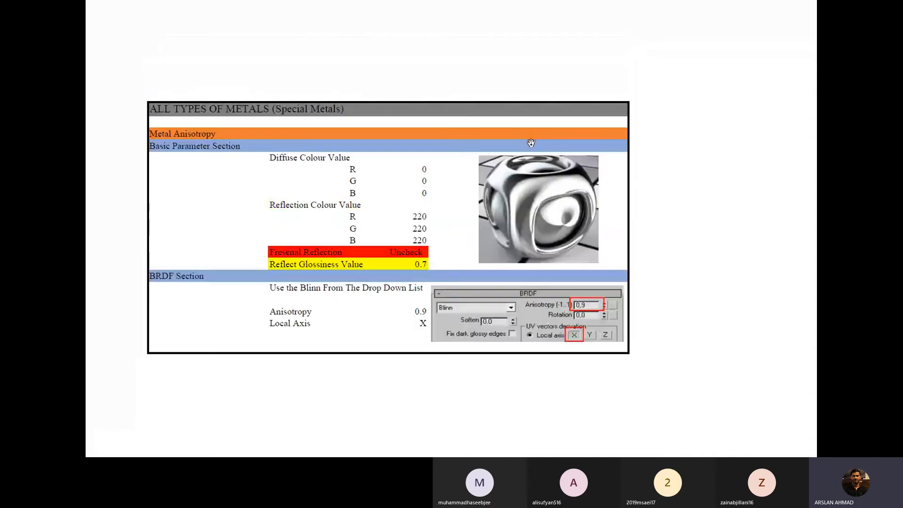
pyautogui.scroll(8, 533, 146)
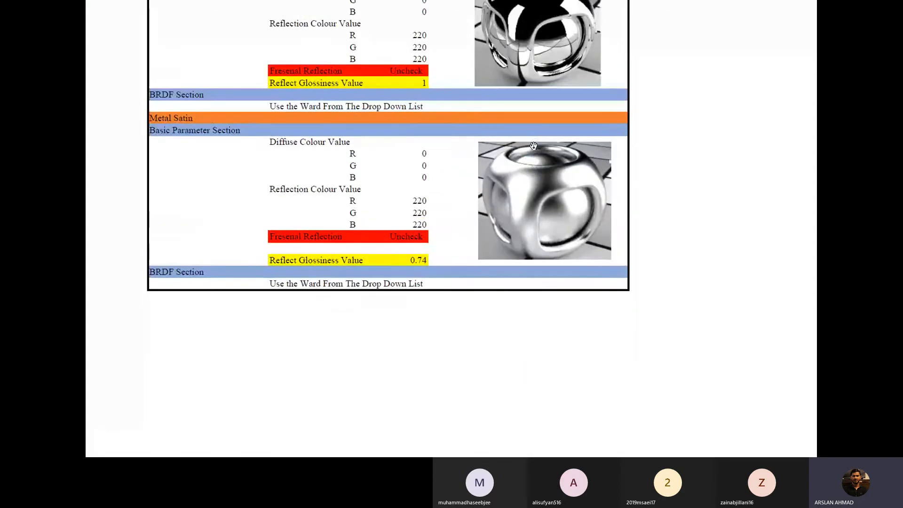
pyautogui.scroll(-12, 536, 143)
pyautogui.scroll(-5, 537, 141)
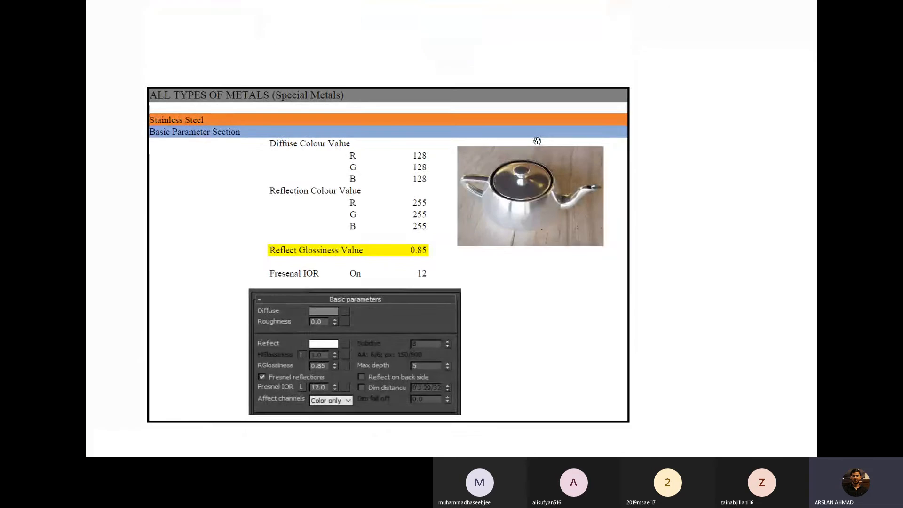
pyautogui.press('Escape')
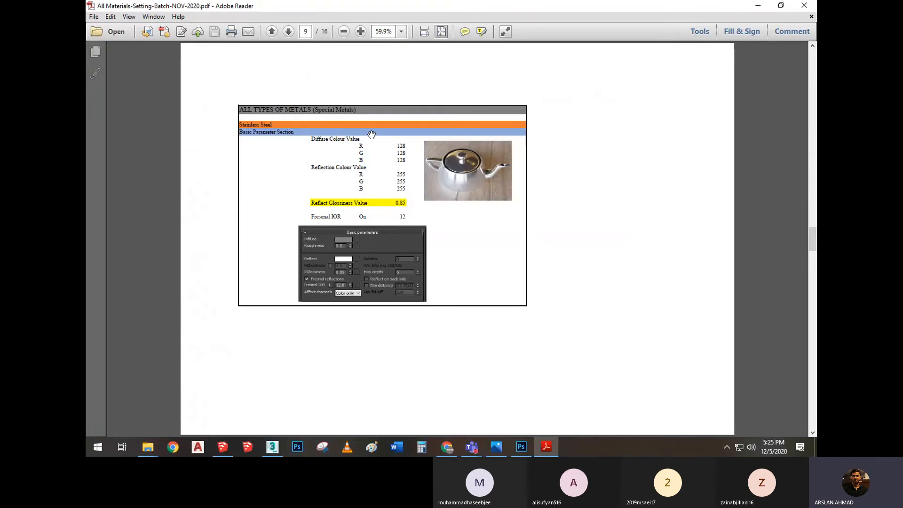
pyautogui.keyDown('ctrl'); pyautogui.scroll(5, 395, 172); pyautogui.keyUp('ctrl')
pyautogui.keyDown('ctrl'); pyautogui.scroll(-3, 385, 143); pyautogui.keyUp('ctrl')
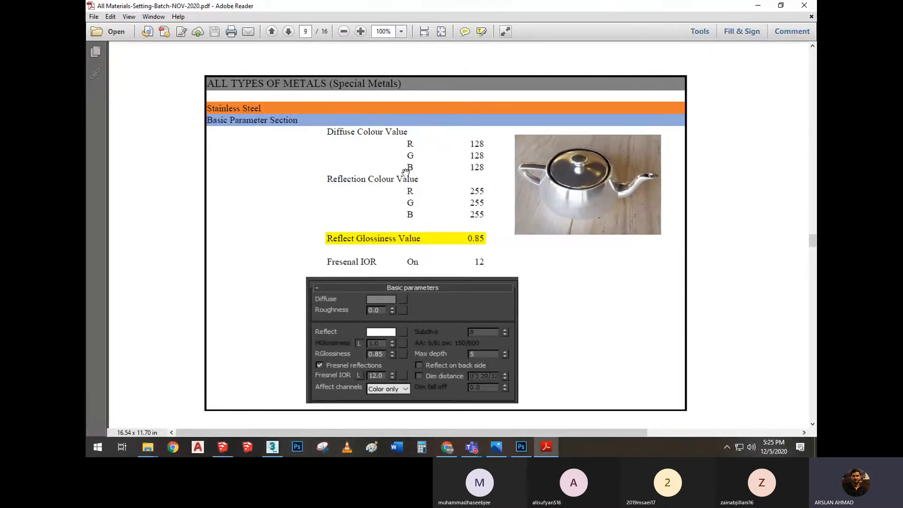
# Switch to 3ds Max and set the diffuse colour of Material #20 to RGB 128, 128, 128
pyautogui.click(272, 447)
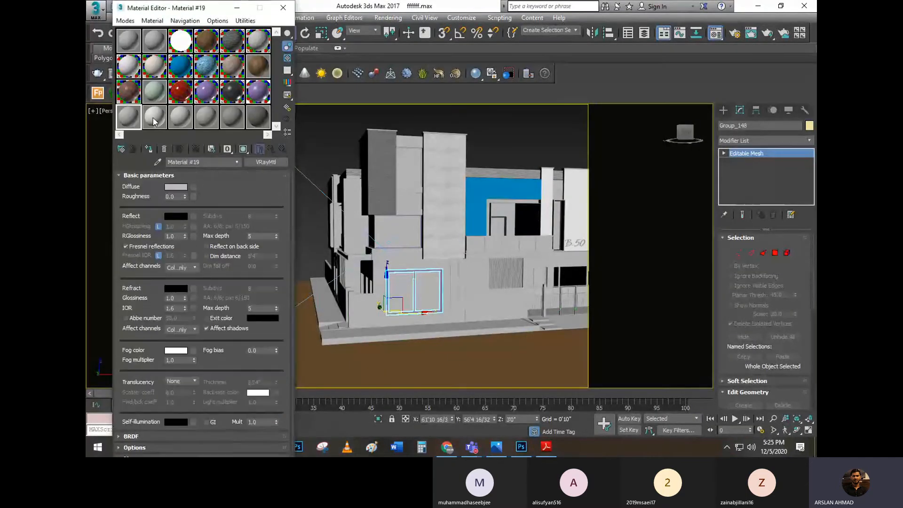
pyautogui.click(176, 188)
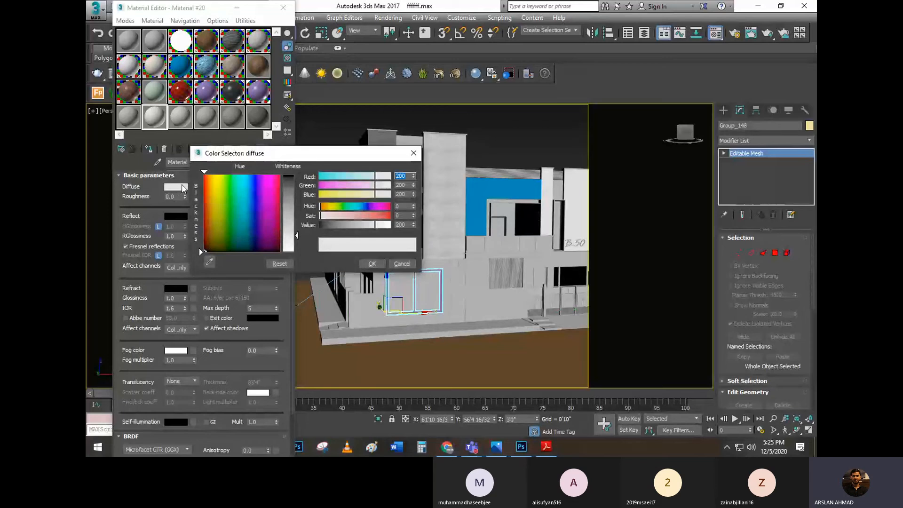
pyautogui.press('Tab')
pyautogui.write('128')
pyautogui.press('Tab')
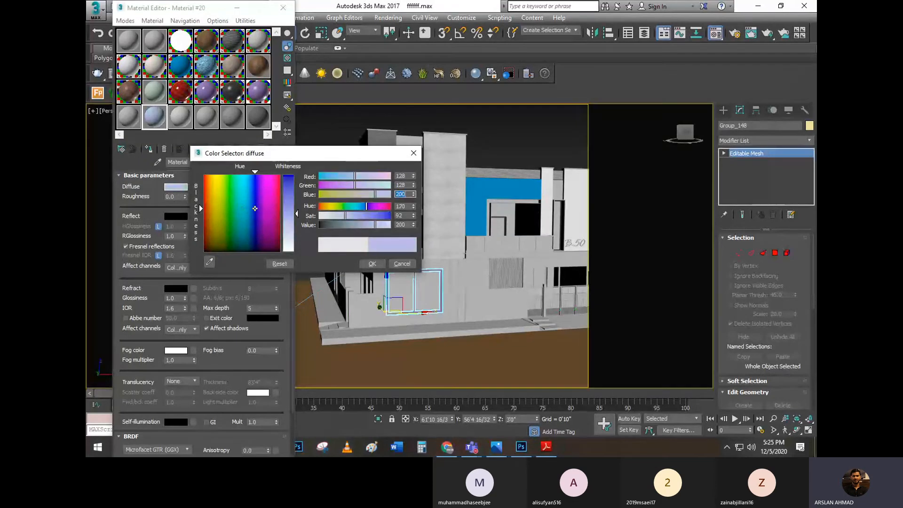
pyautogui.write('128')
pyautogui.press('Tab')
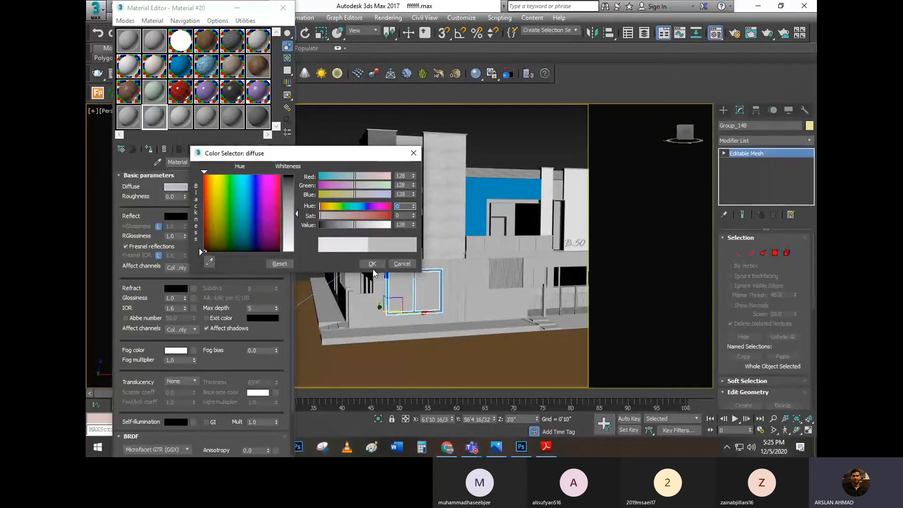
pyautogui.click(372, 264)
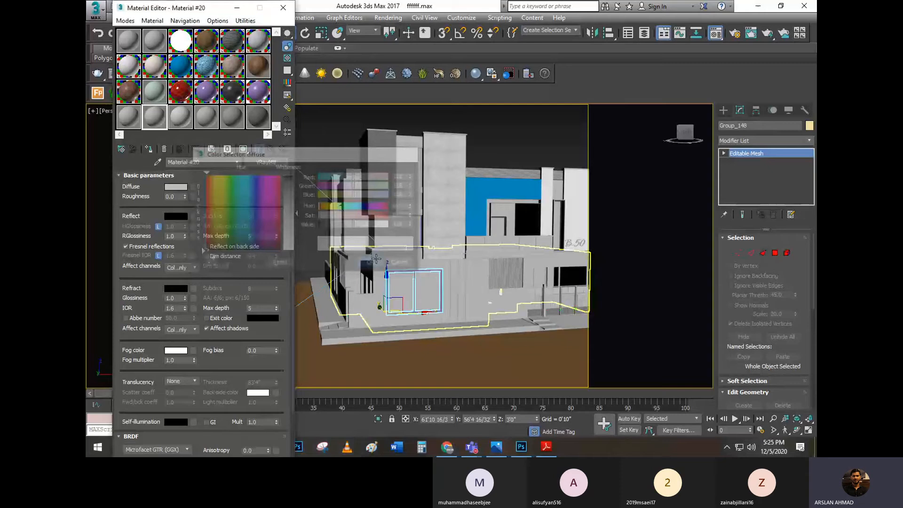
# Open an enlarged preview of Material #20 beside the Material Editor and turn on its checkered background
pyautogui.doubleClick(164, 121)
pyautogui.moveTo(376, 244); pyautogui.dragTo(433, 66)
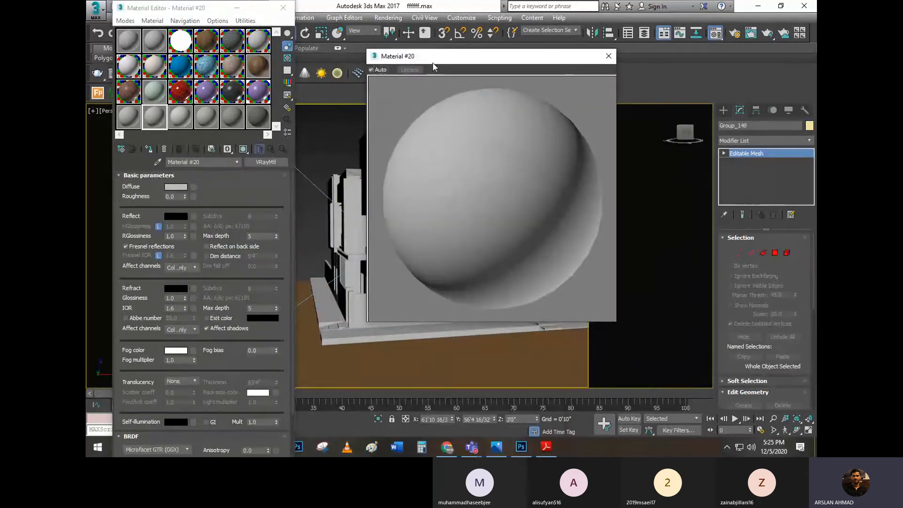
pyautogui.click(286, 58)
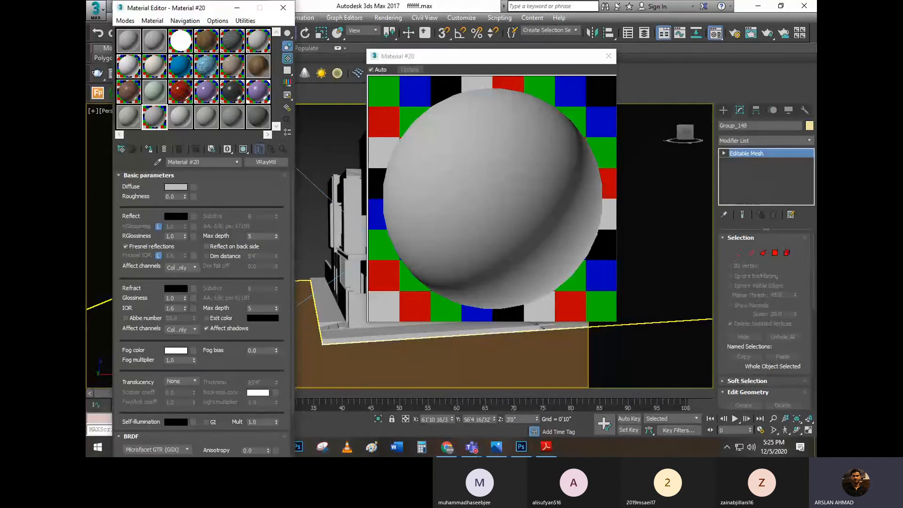
# Check the Stainless Steel reflection values in the PDF, and set Material #20's reflection colour to RGB 255, 255, 255 in 3ds Max
pyautogui.click(546, 447)
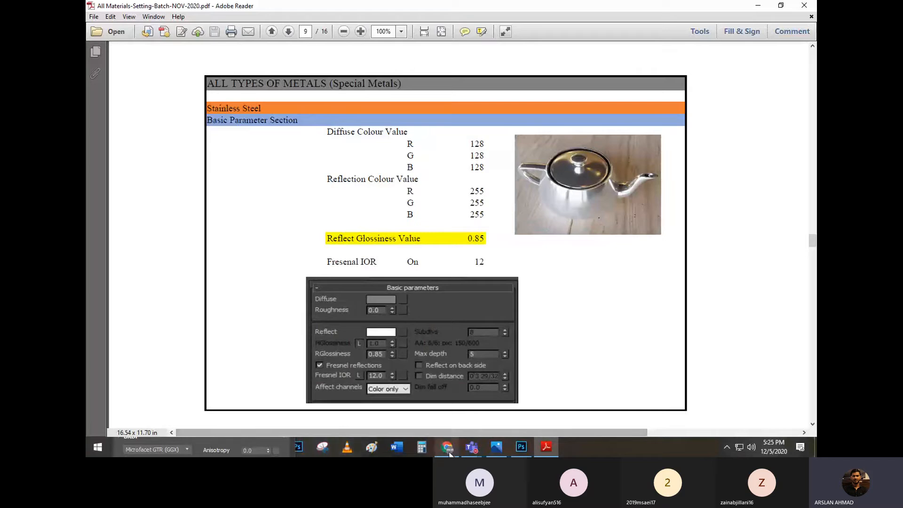
pyautogui.click(235, 441)
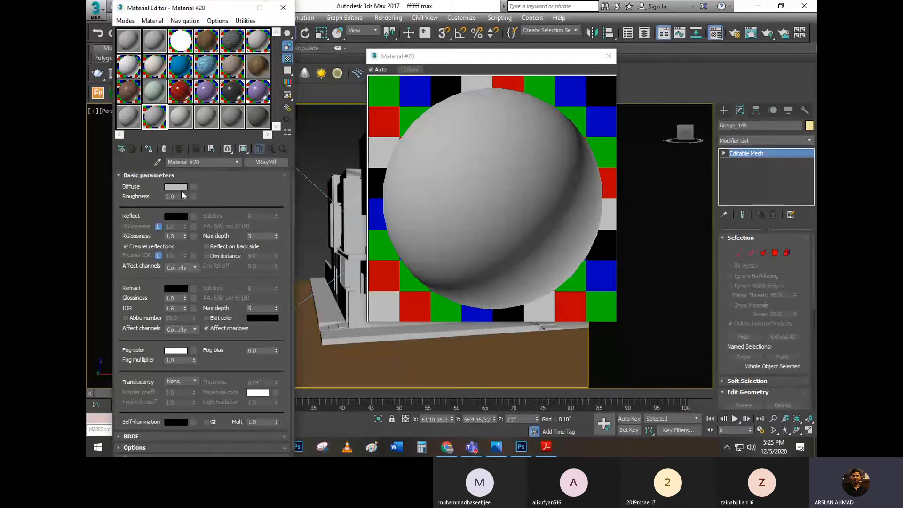
pyautogui.click(177, 217)
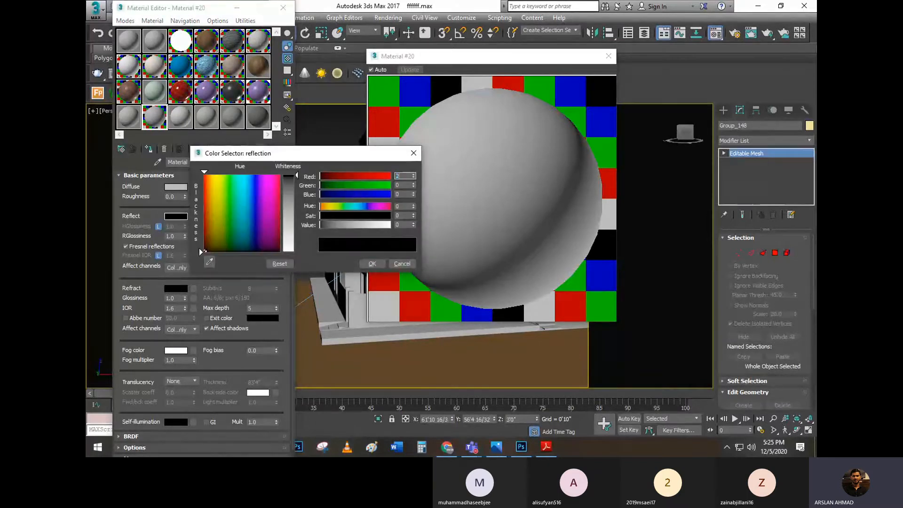
pyautogui.write('255')
pyautogui.press('Tab')
pyautogui.write('255')
pyautogui.press('Tab')
pyautogui.write('255')
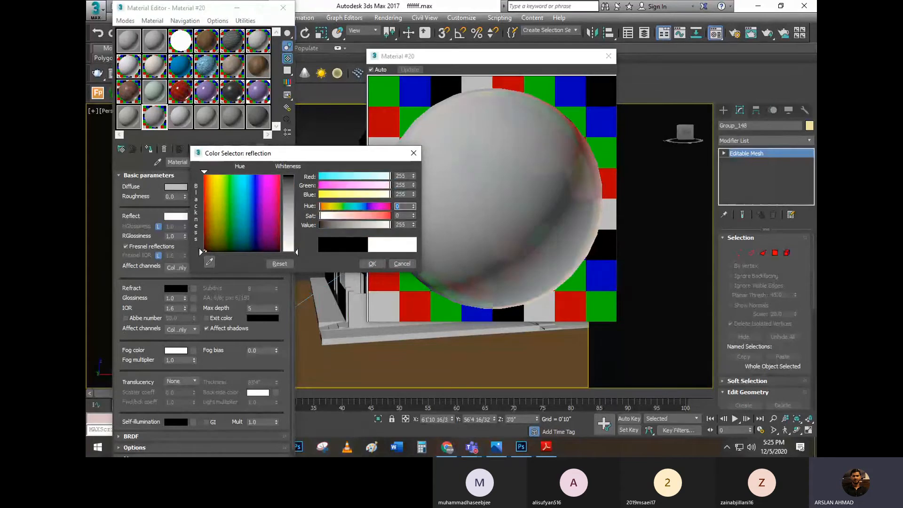
pyautogui.click(372, 264)
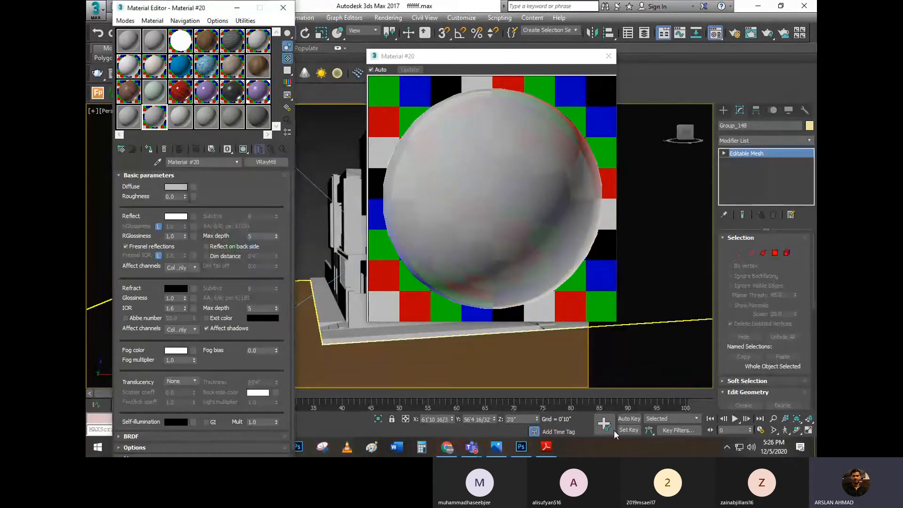
# Check the Stainless Steel glossiness in the PDF notes, and set Material #20's reflection glossiness to 0.85 in 3ds Max
pyautogui.click(554, 444)
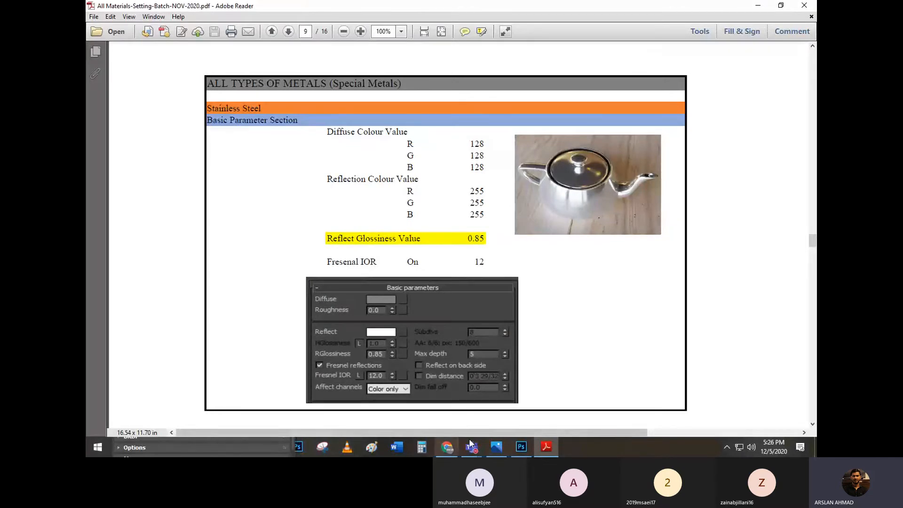
pyautogui.moveTo(458, 446)
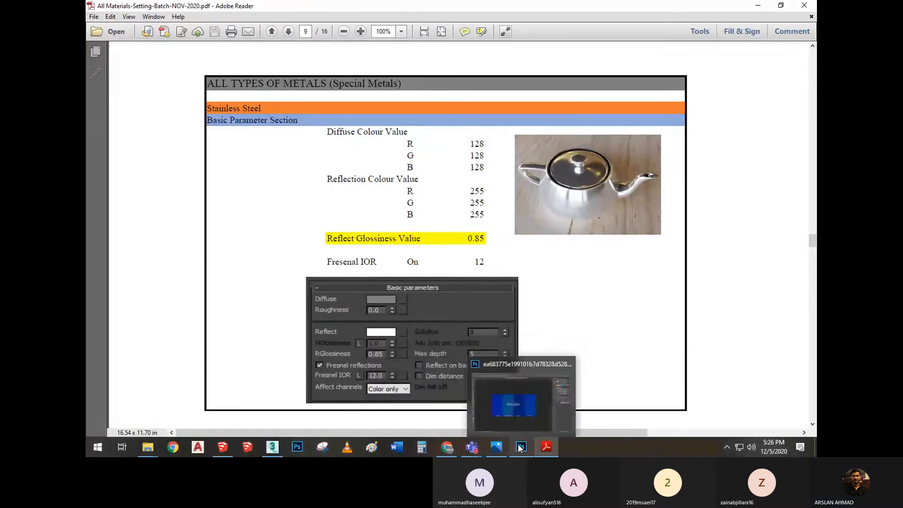
pyautogui.click(282, 446)
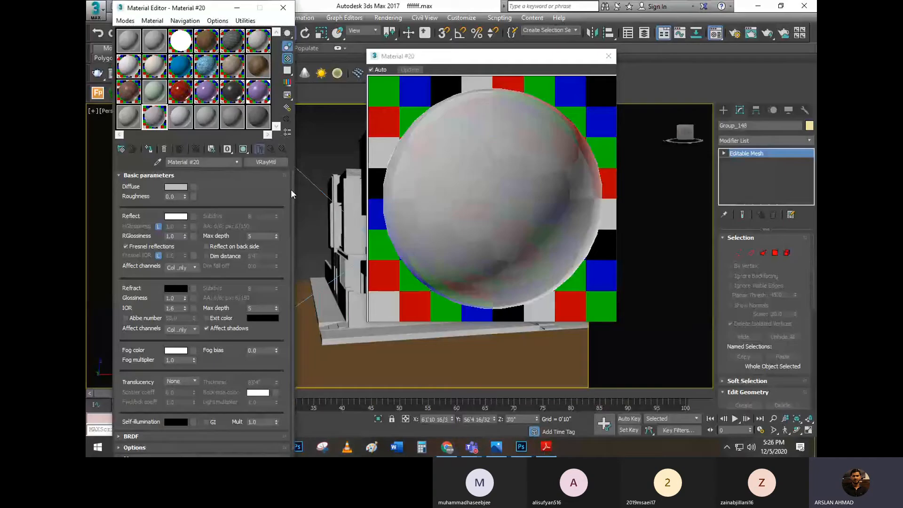
pyautogui.doubleClick(172, 235)
pyautogui.write('0.85')
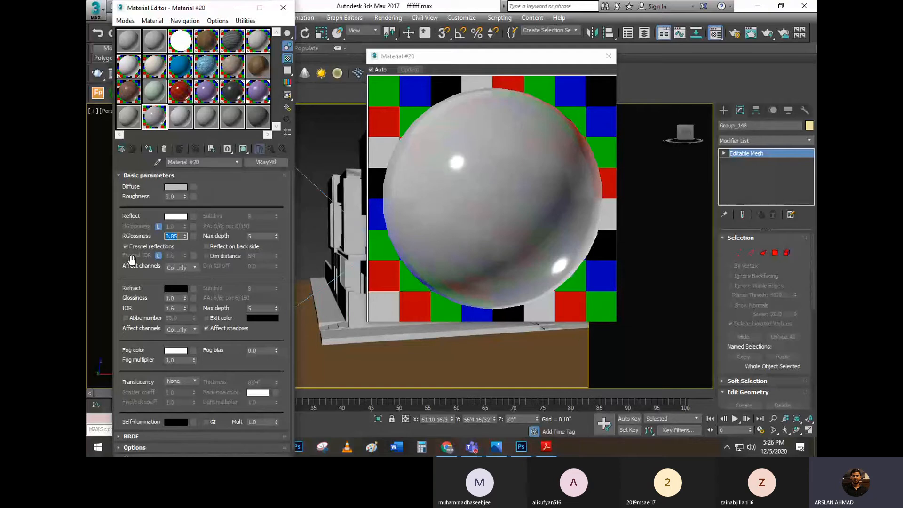
# Following the PDF notes, unlock Material #20's Fresnel IOR and set it to 12 in 3ds Max, and close the enlarged preview
pyautogui.click(546, 446)
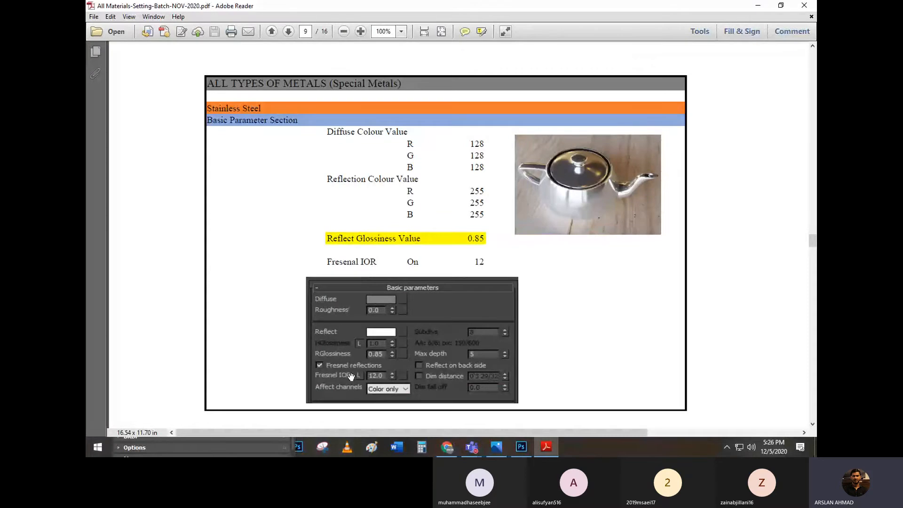
pyautogui.click(752, 5)
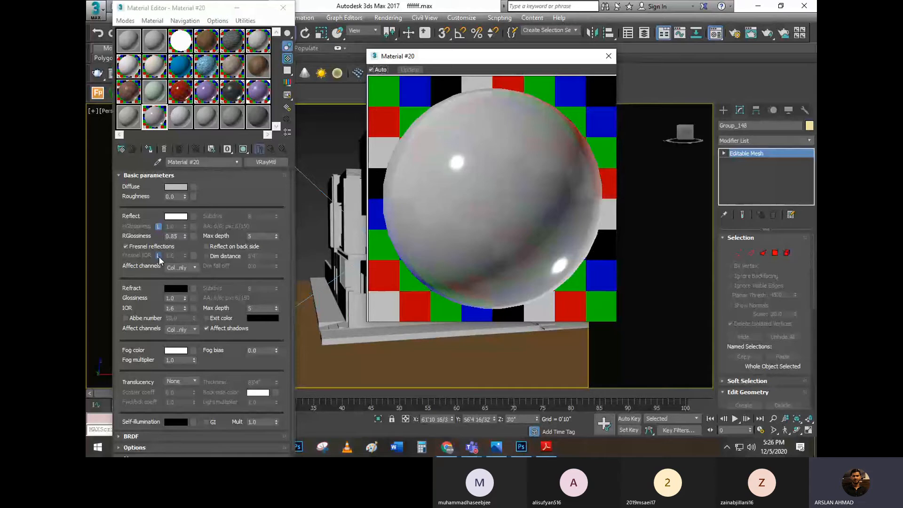
pyautogui.click(159, 255)
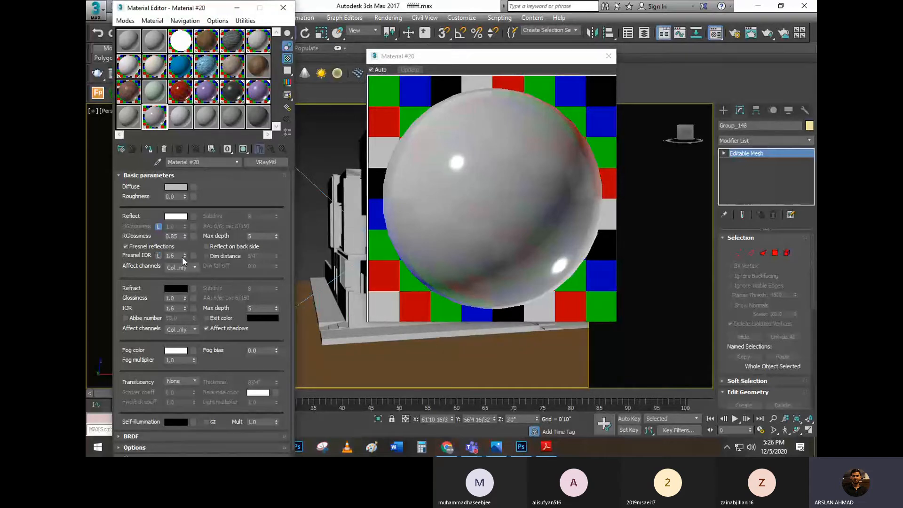
pyautogui.moveTo(179, 256); pyautogui.dragTo(164, 257)
pyautogui.write('12')
pyautogui.press('Return')
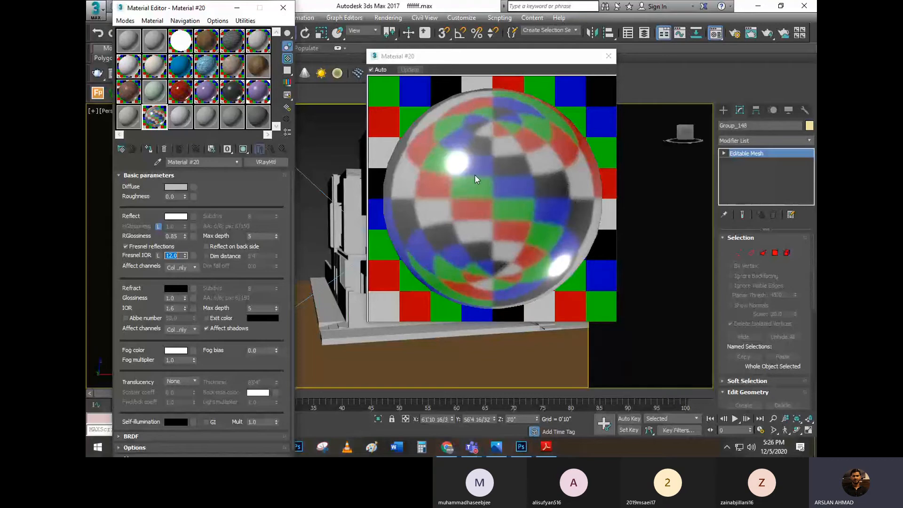
pyautogui.click(613, 59)
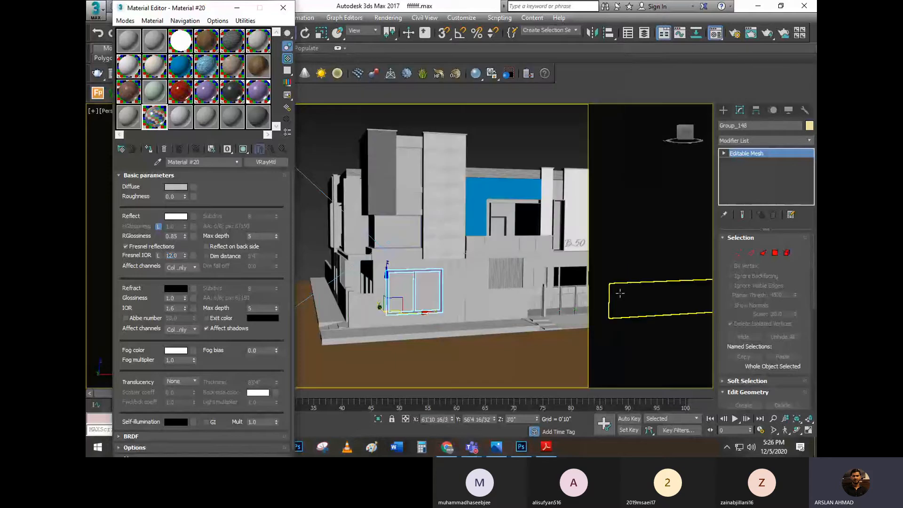
# Look up the Gold settings in the PDF, set Material #21's diffuse colour to RGB 0, 0, 0 in 3ds Max, and return to the notes
pyautogui.click(556, 448)
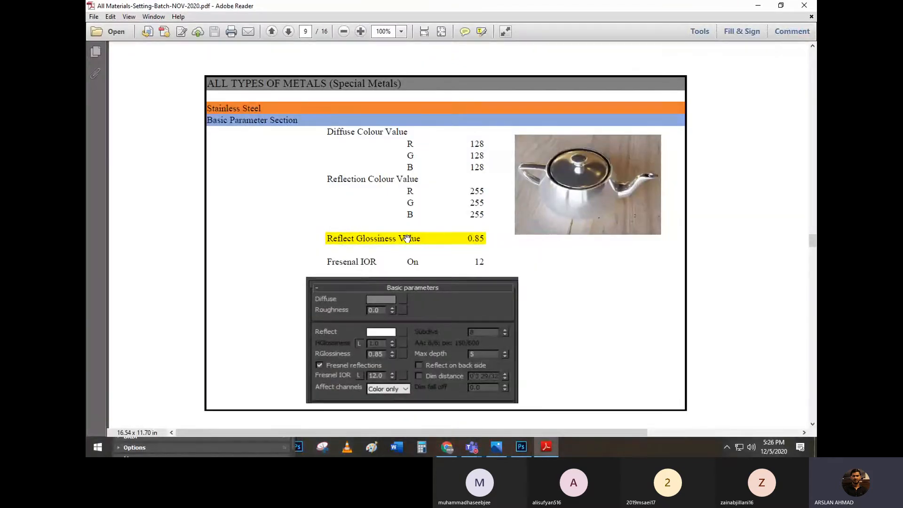
pyautogui.scroll(-10, 407, 239)
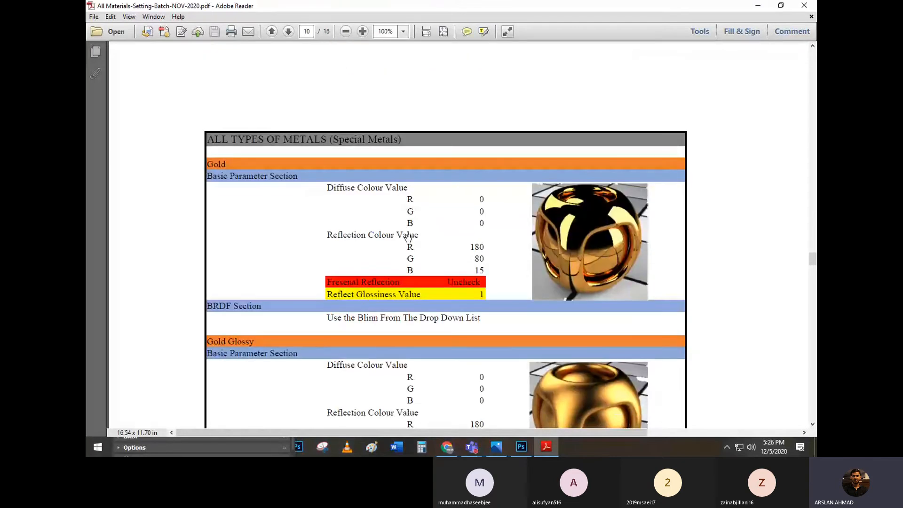
pyautogui.scroll(-3, 408, 238)
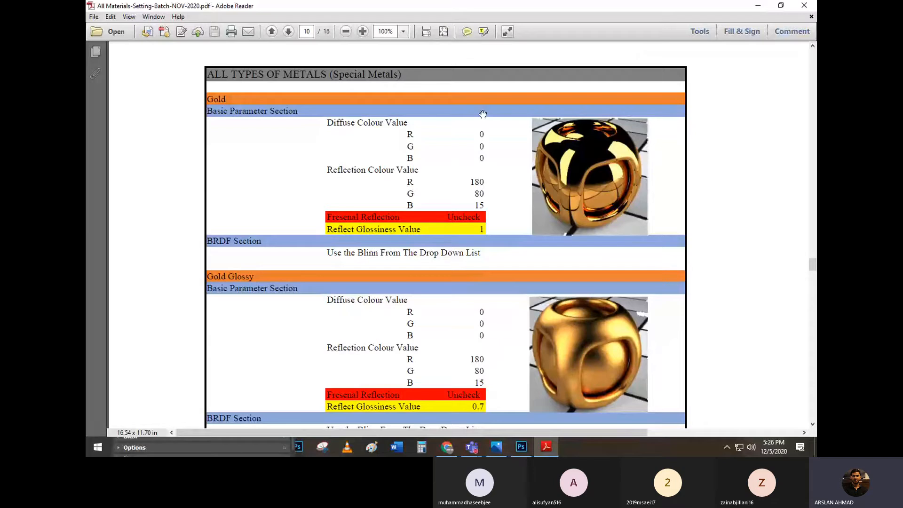
pyautogui.scroll(-1, 455, 157)
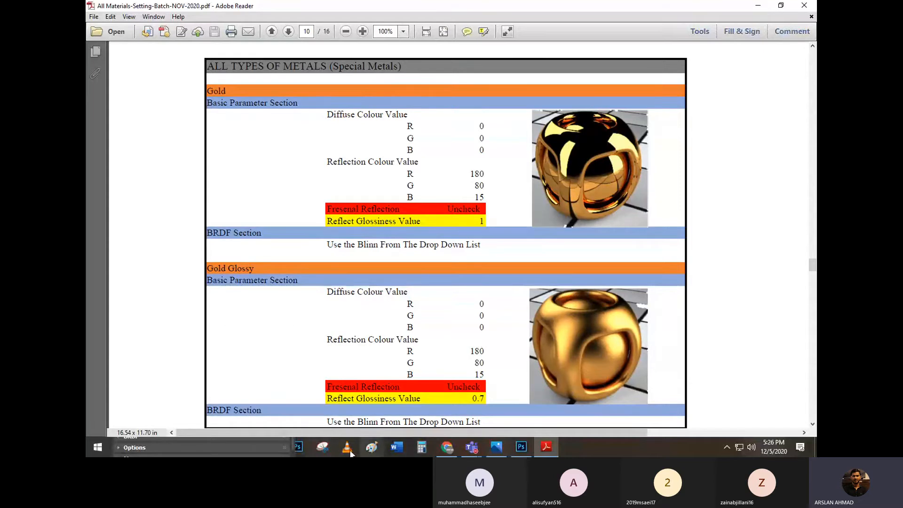
pyautogui.click(258, 440)
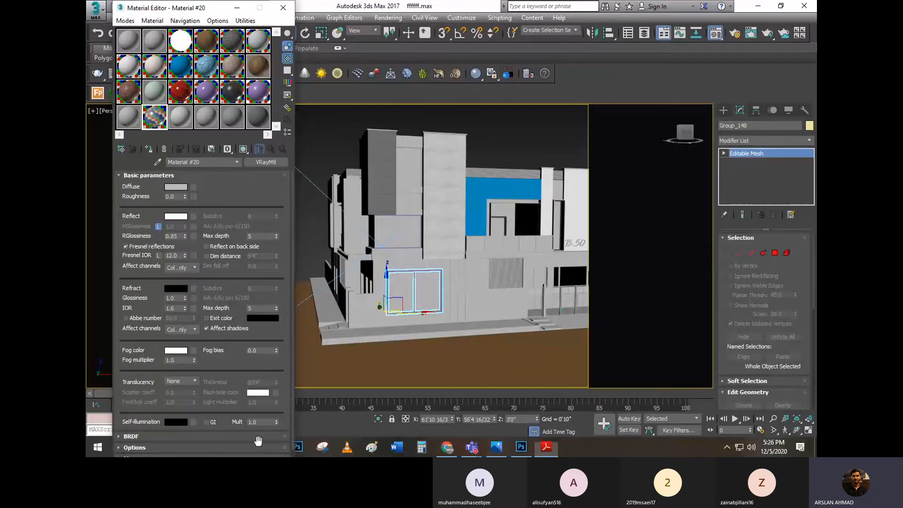
pyautogui.click(192, 123)
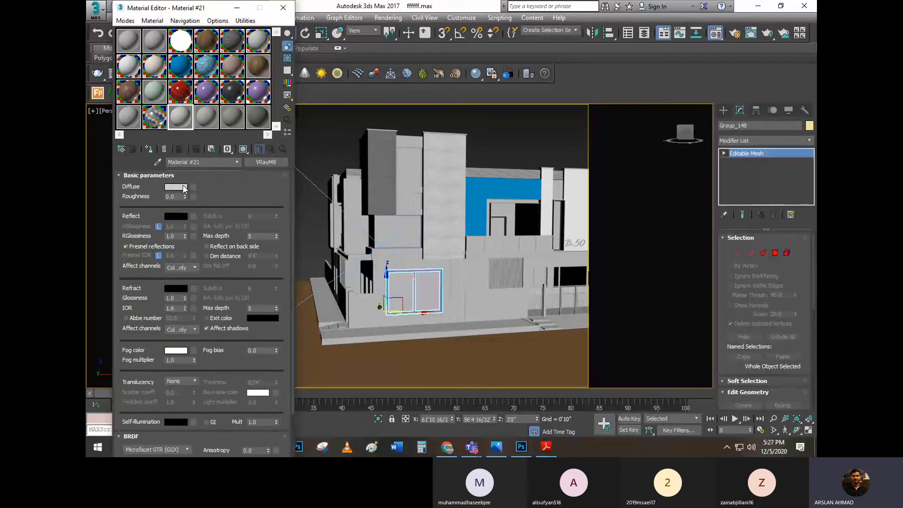
pyautogui.click(177, 187)
pyautogui.moveTo(230, 202); pyautogui.dragTo(259, 251)
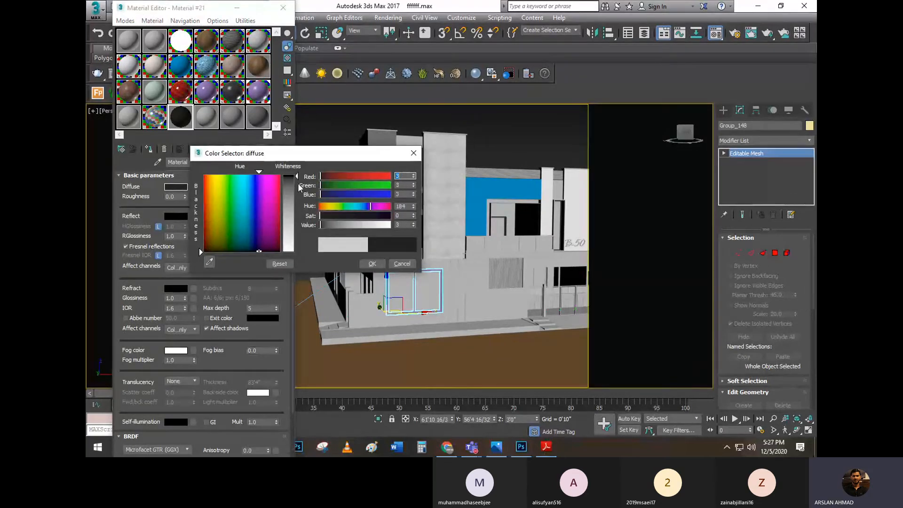
pyautogui.moveTo(296, 176); pyautogui.dragTo(296, 173)
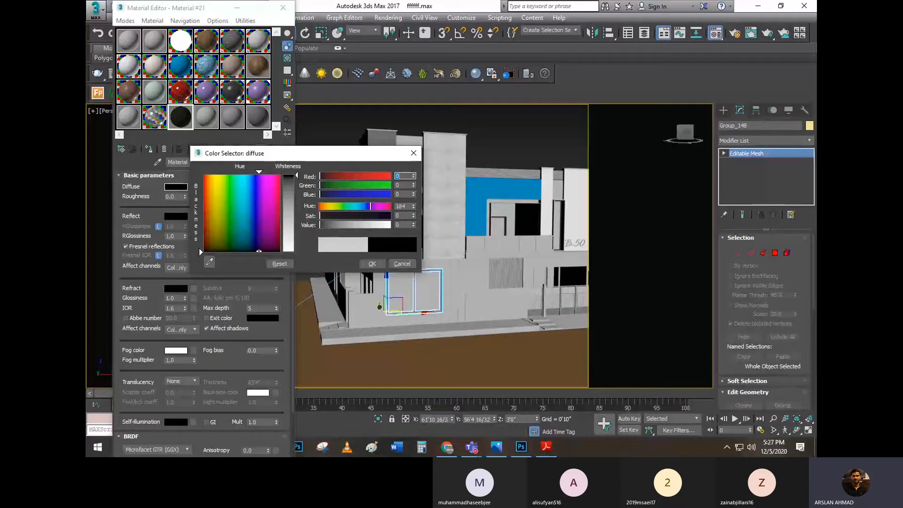
pyautogui.click(372, 263)
pyautogui.click(552, 453)
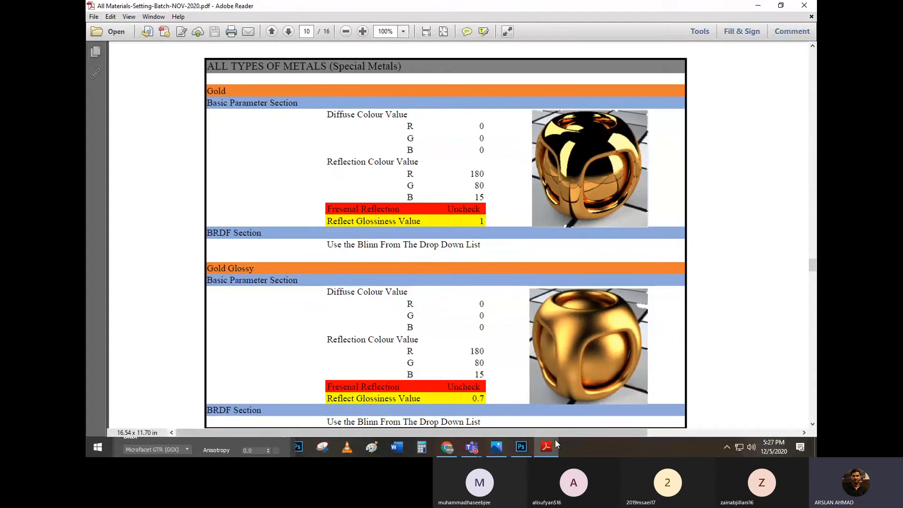
# Return to 3ds Max and set Material #21's reflection colour to RGB 180, 80, 15
pyautogui.click(749, 7)
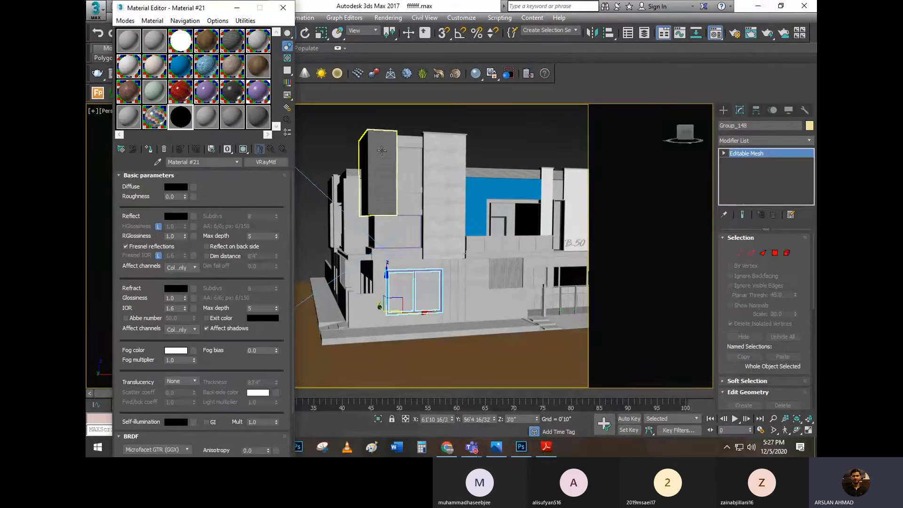
pyautogui.click(176, 215)
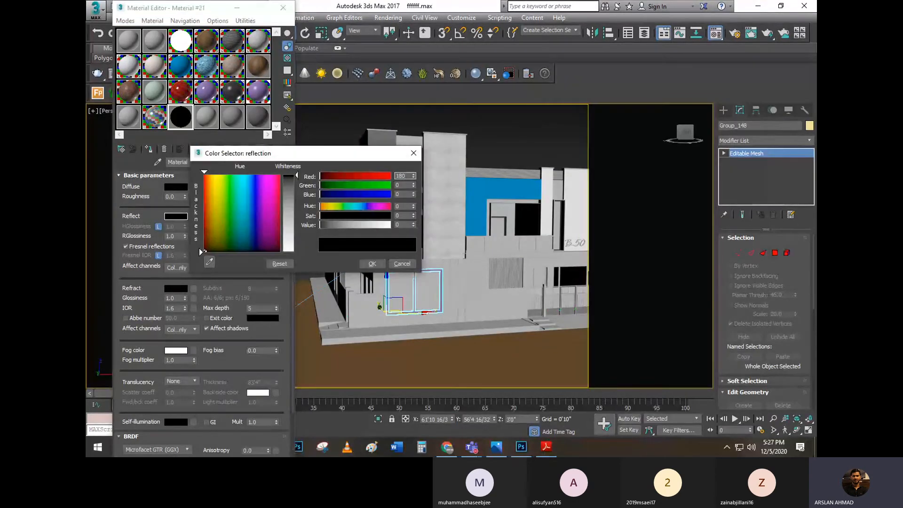
pyautogui.click(279, 197)
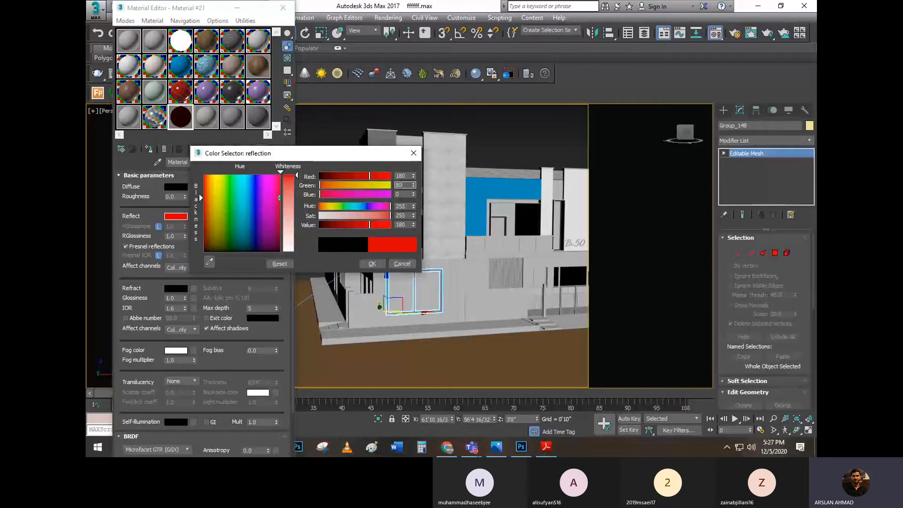
pyautogui.press('Tab')
pyautogui.write('15')
pyautogui.press('Tab')
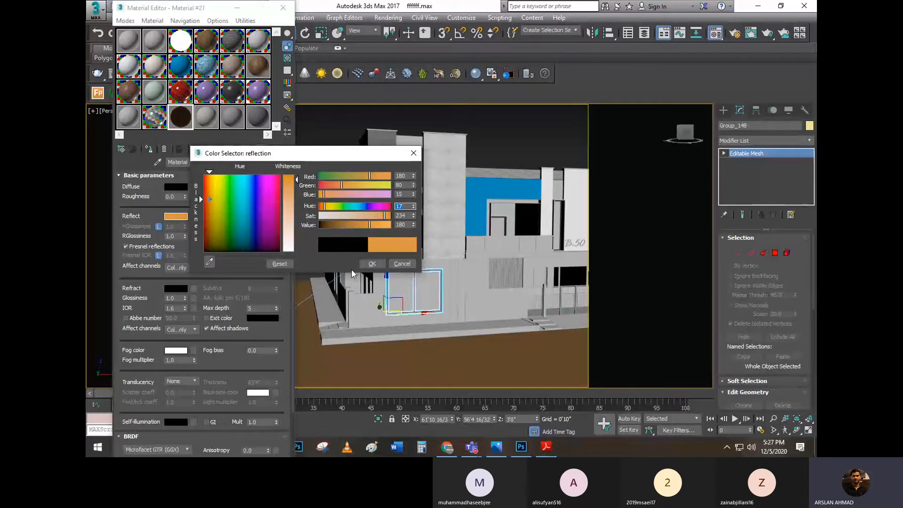
pyautogui.click(372, 264)
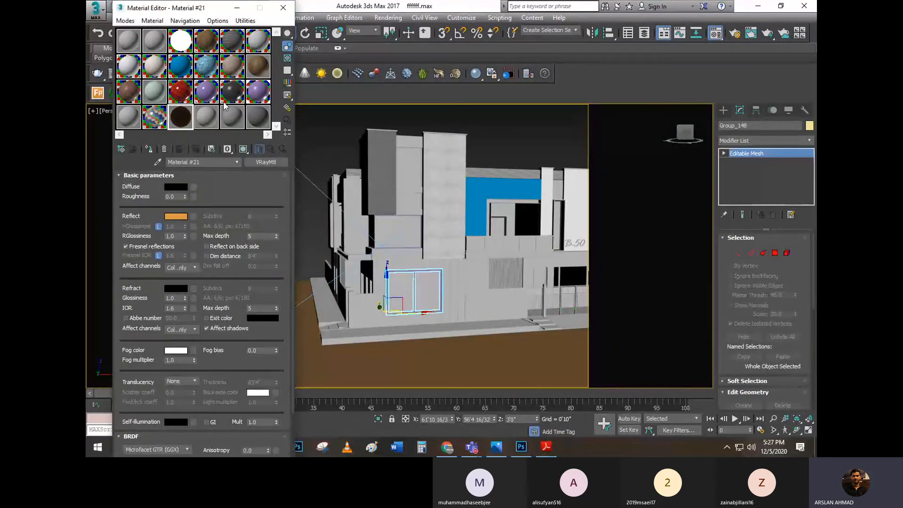
# Enlarge Material #21's preview with a checkered background, and turn off its Fresnel reflections as the PDF's Gold settings specify
pyautogui.doubleClick(187, 121)
pyautogui.click(287, 58)
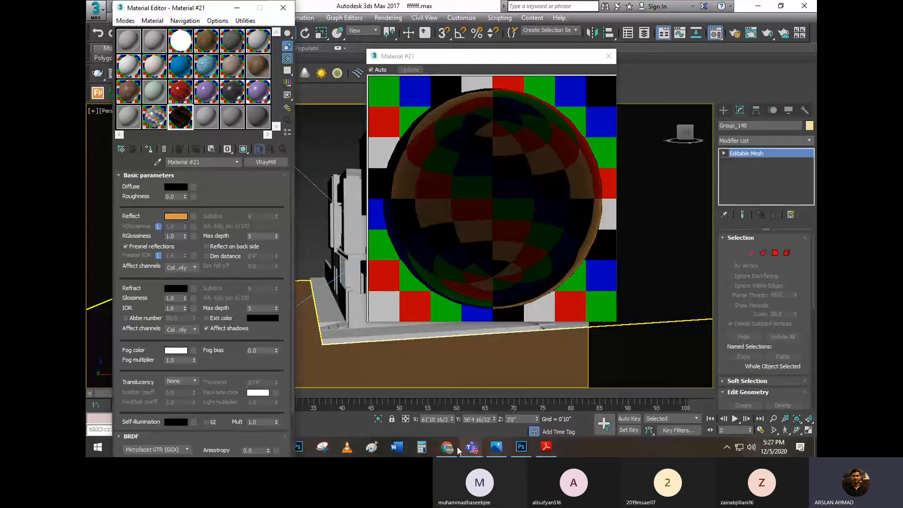
pyautogui.click(538, 447)
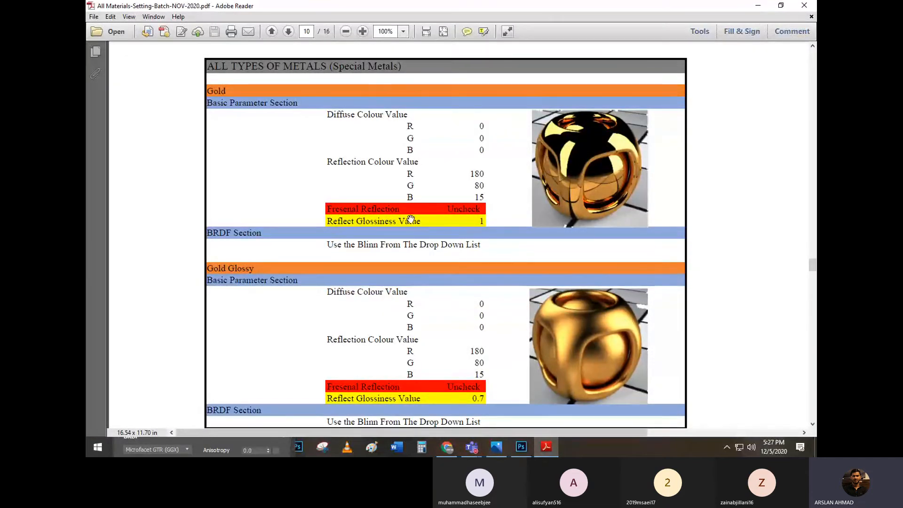
pyautogui.click(757, 6)
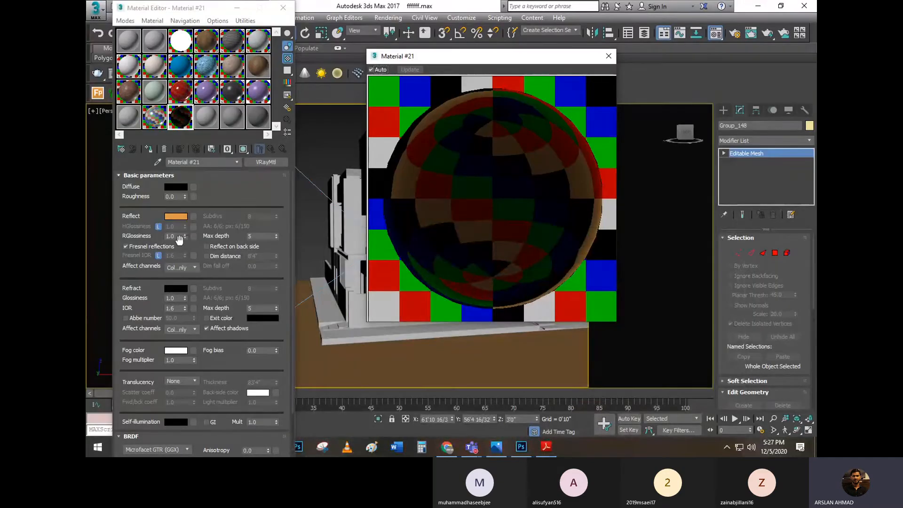
pyautogui.click(126, 246)
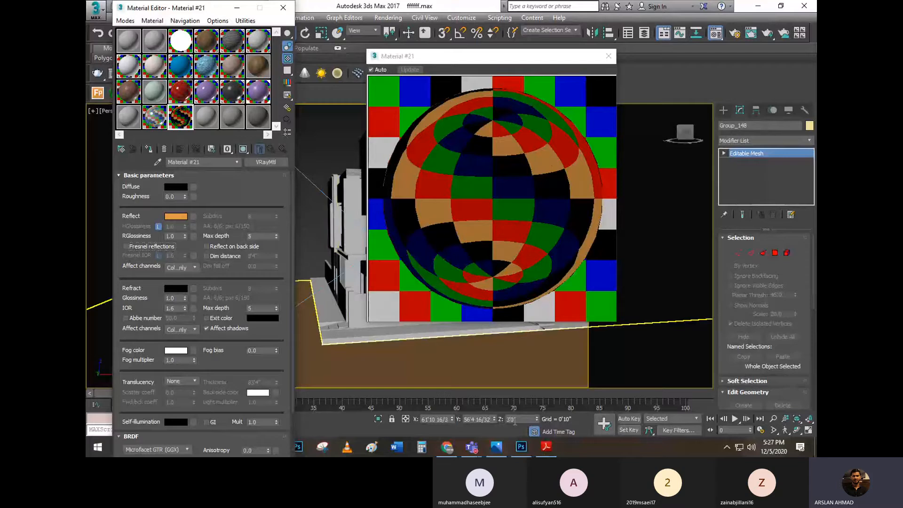
# Check the Gold BRDF setting in the PDF notes, and set Material #21's BRDF type to Blinn in 3ds Max
pyautogui.hotkey('alt', 'Tab')
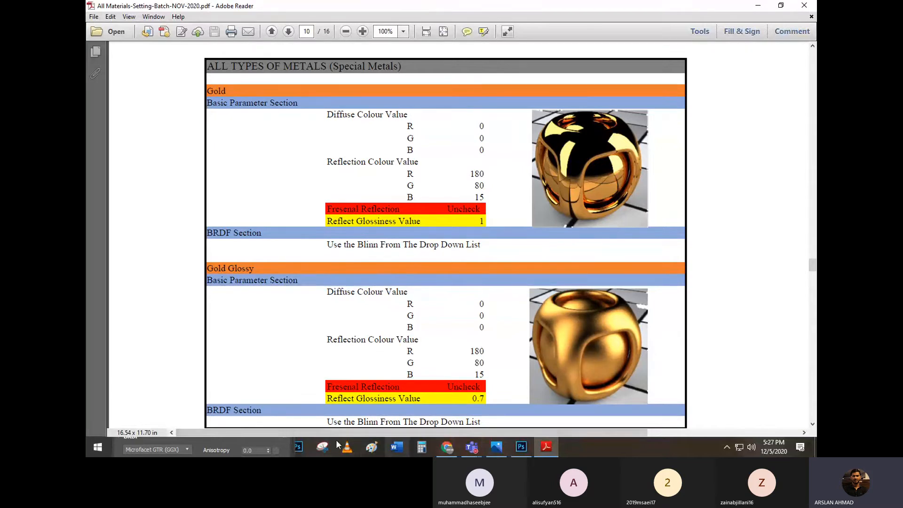
pyautogui.click(540, 447)
pyautogui.click(540, 448)
pyautogui.click(757, 5)
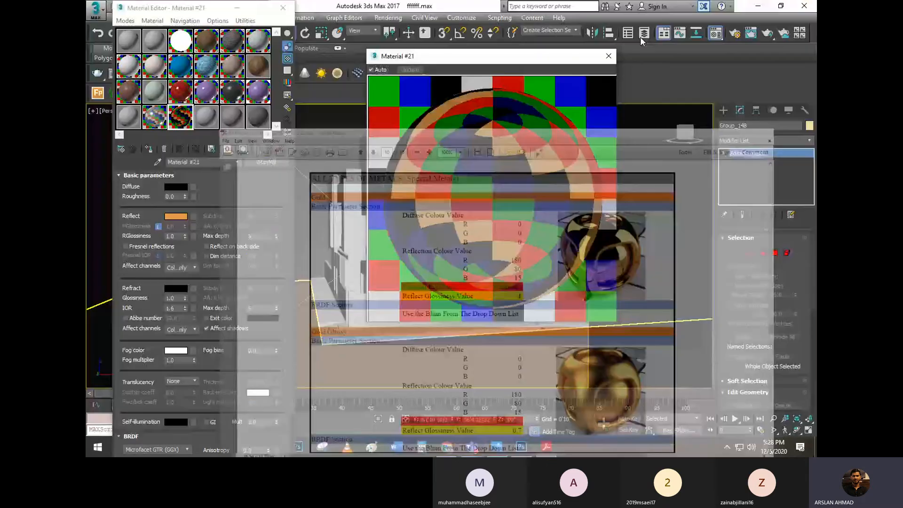
pyautogui.scroll(-3, 146, 295)
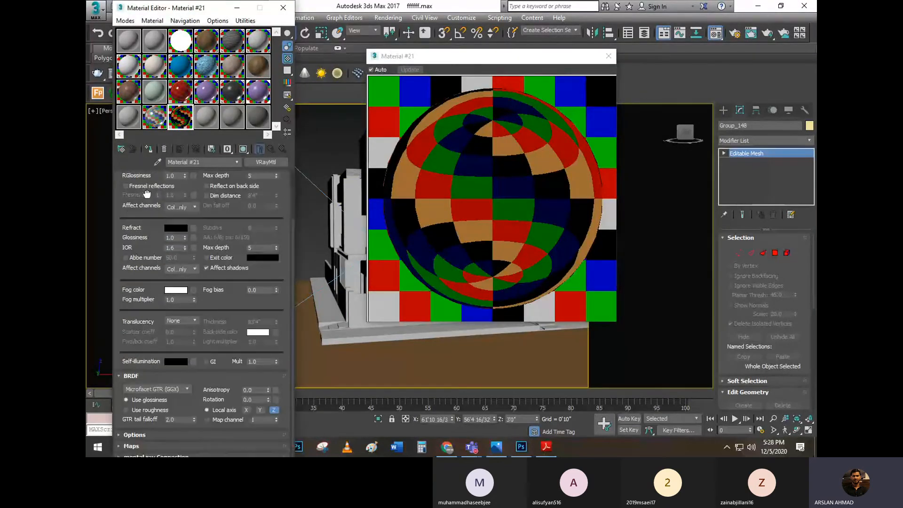
pyautogui.click(155, 388)
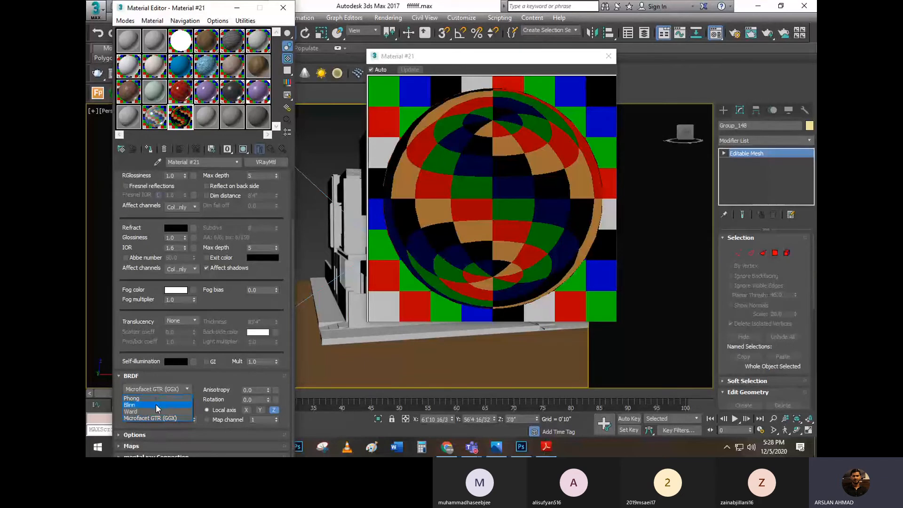
pyautogui.click(157, 405)
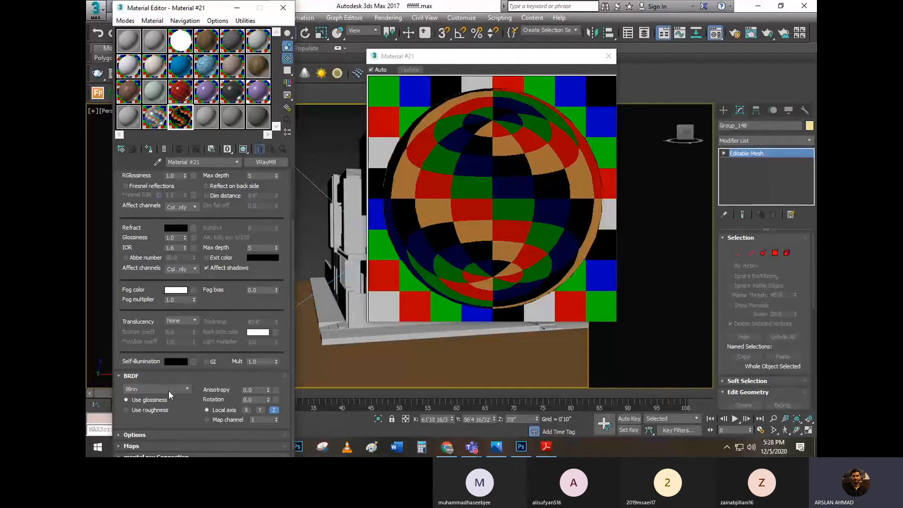
# Try the Phong and Ward BRDF types on Material #21, and switch back to Blinn
pyautogui.click(136, 390)
pyautogui.click(142, 398)
pyautogui.click(145, 389)
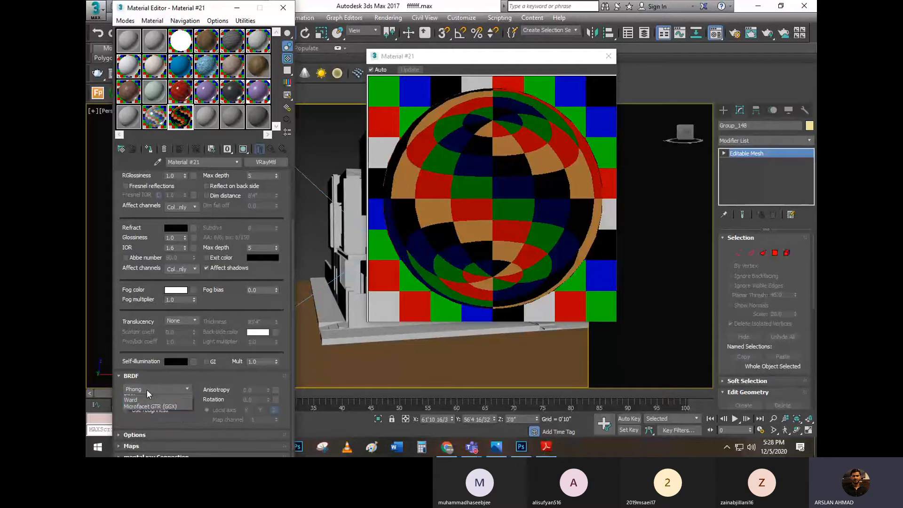
pyautogui.click(145, 410)
pyautogui.click(153, 391)
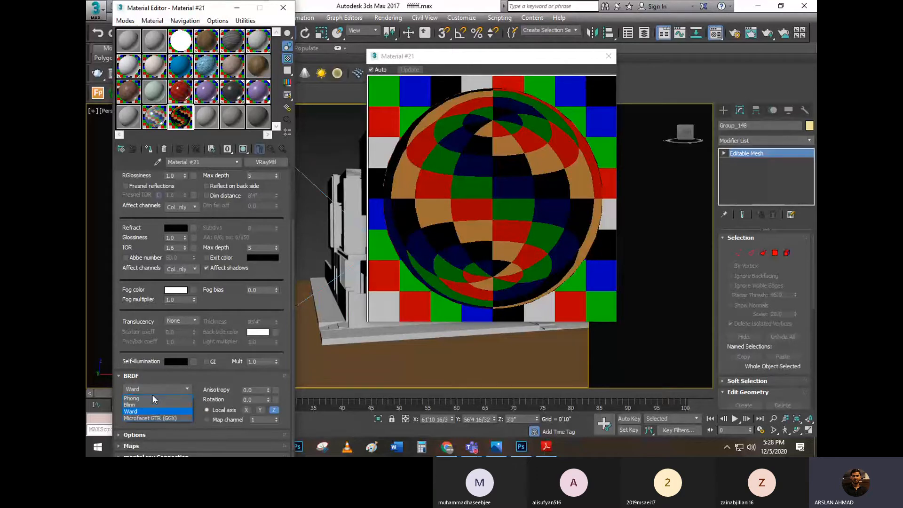
pyautogui.click(154, 405)
# Check the Gold Glossy settings in the PDF, and copy the gold material onto the neighbouring Material #22 sample slot in 3ds Max
pyautogui.click(550, 445)
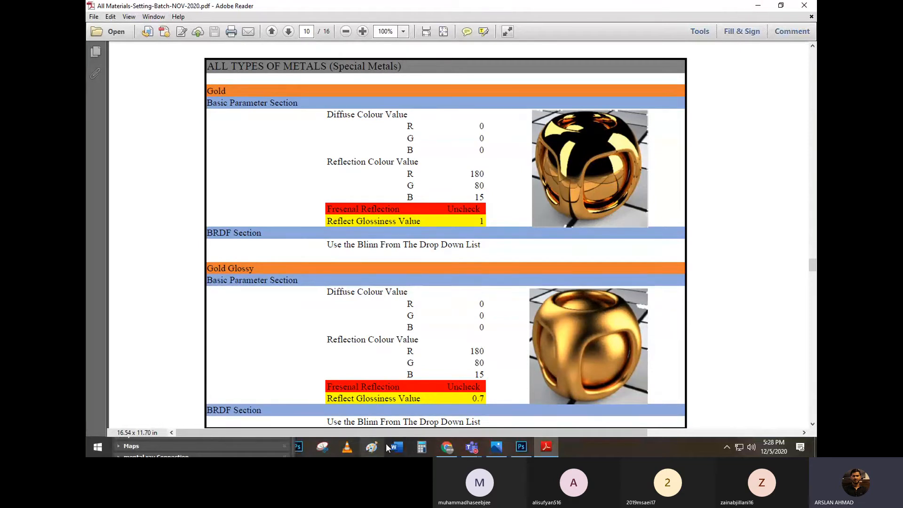
pyautogui.click(241, 446)
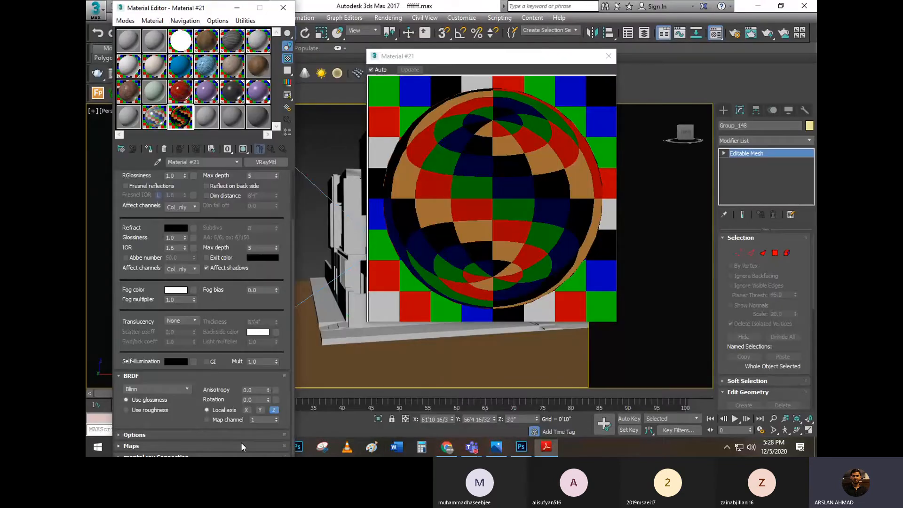
pyautogui.click(241, 445)
pyautogui.click(205, 125)
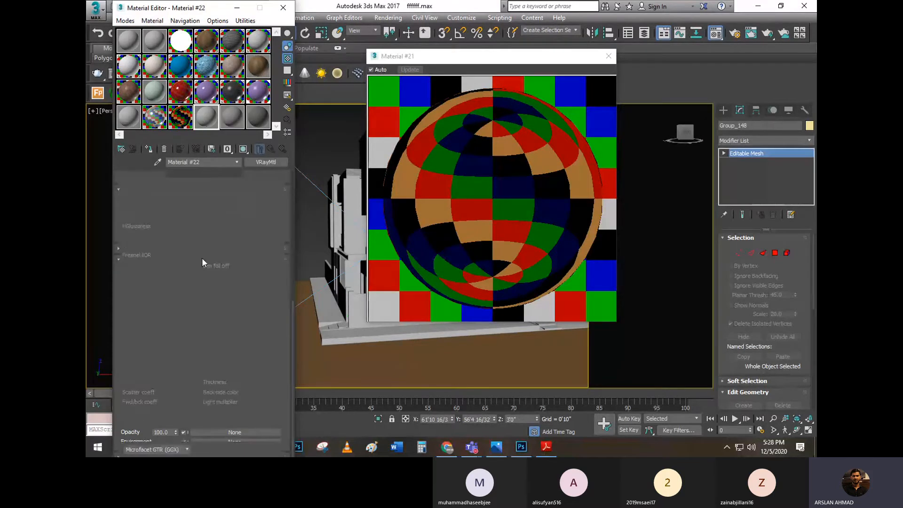
pyautogui.moveTo(190, 251); pyautogui.dragTo(170, 327)
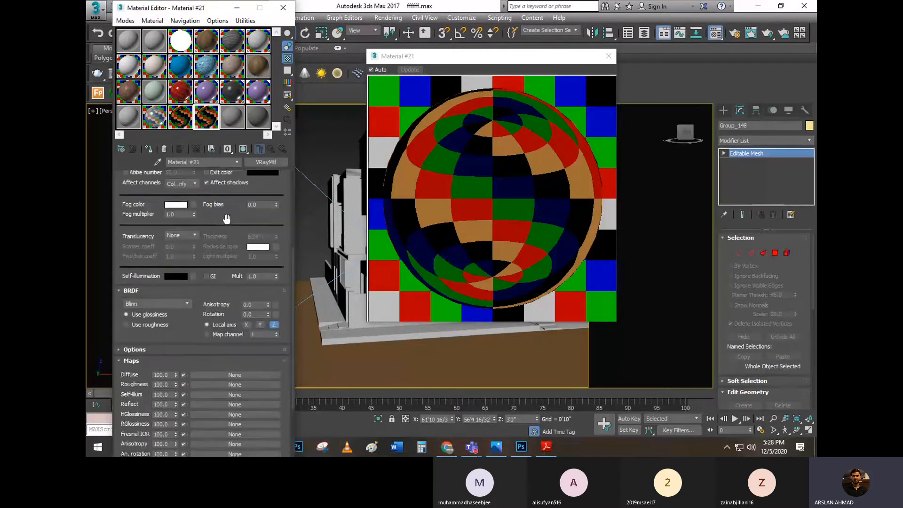
pyautogui.moveTo(225, 220); pyautogui.dragTo(221, 369)
# Set the copied gold material's reflection glossiness to 0.7, and compare both enlarged gold previews before closing them
pyautogui.moveTo(178, 236); pyautogui.dragTo(129, 234)
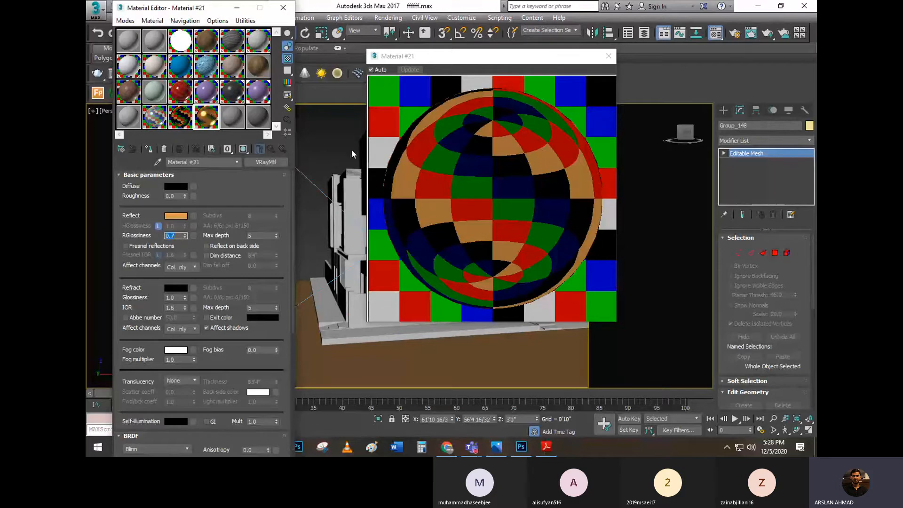
pyautogui.doubleClick(209, 117)
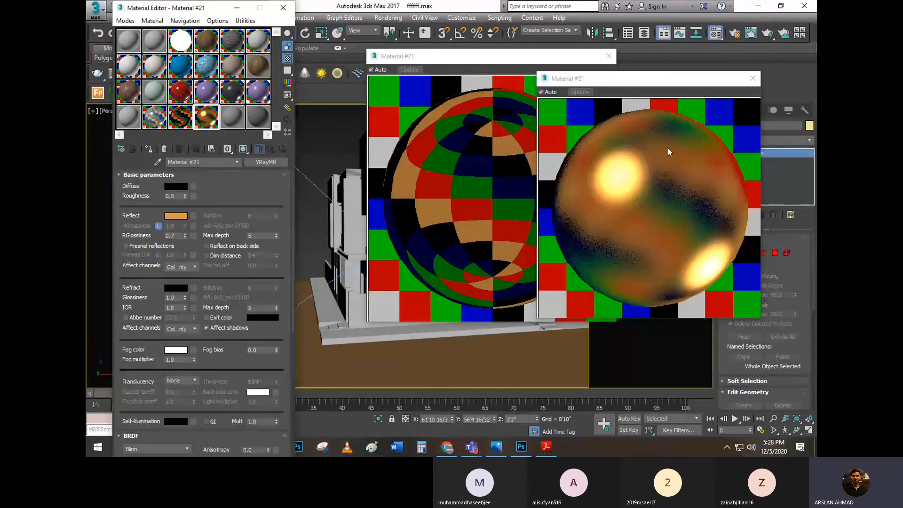
pyautogui.click(754, 79)
pyautogui.click(604, 61)
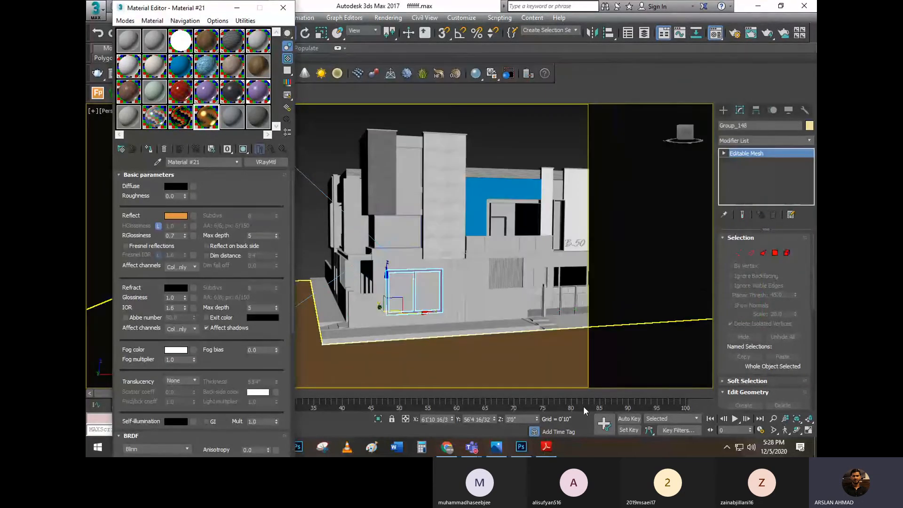
# Browse the PDF notes from the gold settings through the black and white rubber pages to the Transparent Glass settings
pyautogui.click(546, 446)
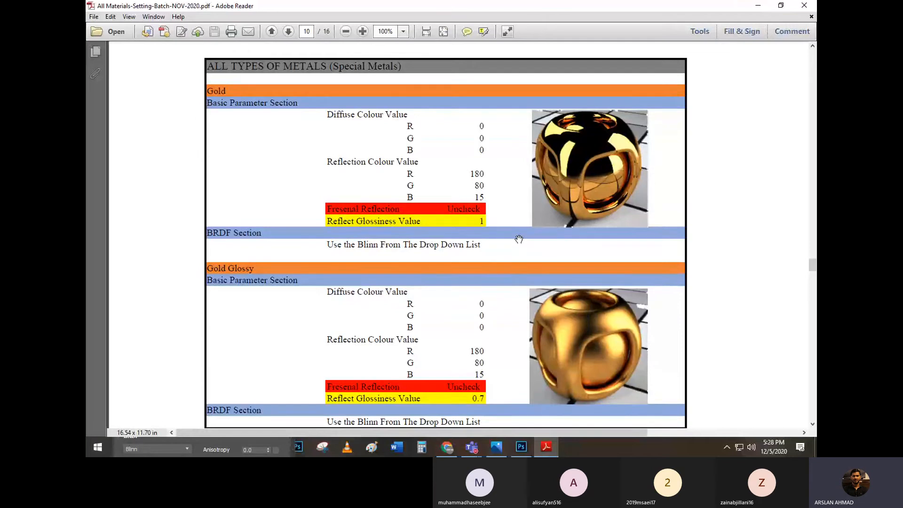
pyautogui.scroll(-2, 519, 241)
pyautogui.scroll(-15, 348, 222)
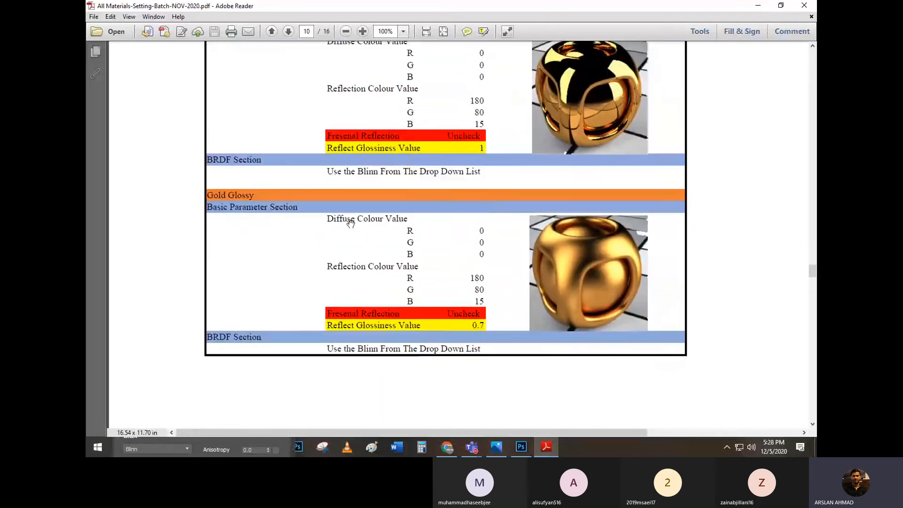
pyautogui.scroll(-15, 355, 223)
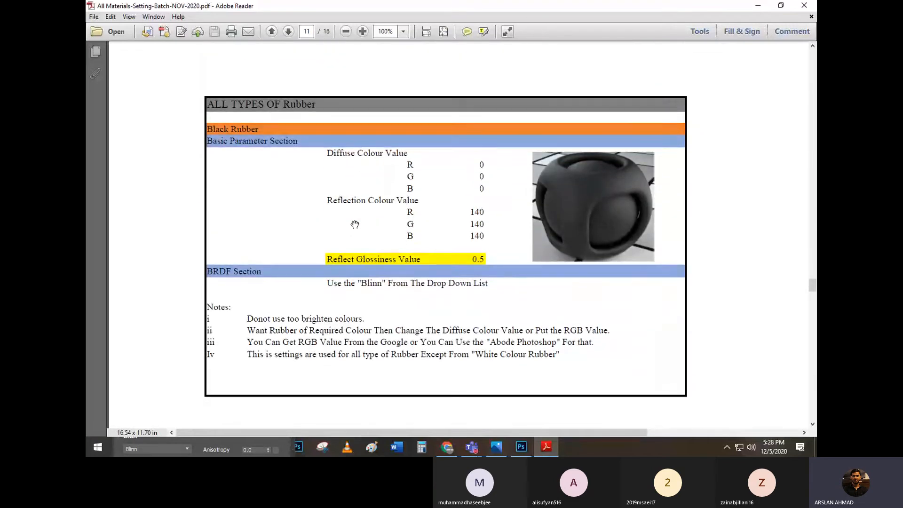
pyautogui.scroll(-15, 359, 220)
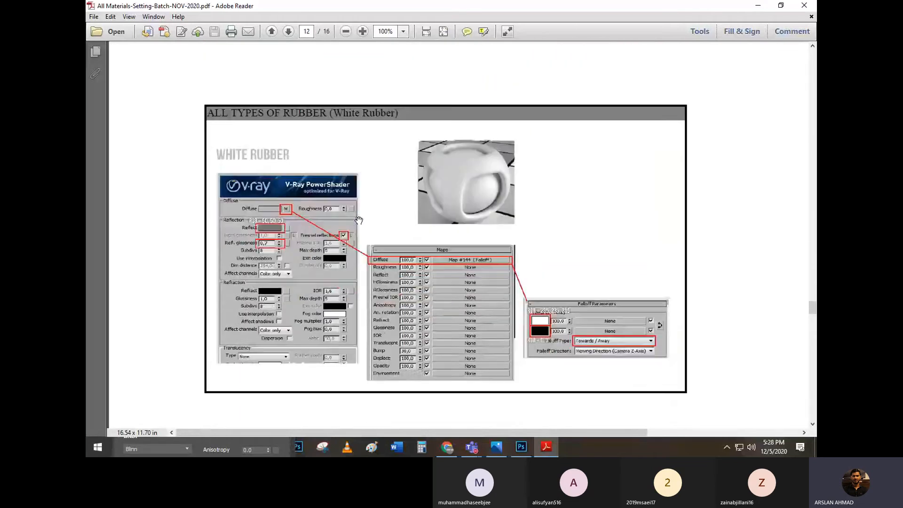
pyautogui.scroll(1, 361, 218)
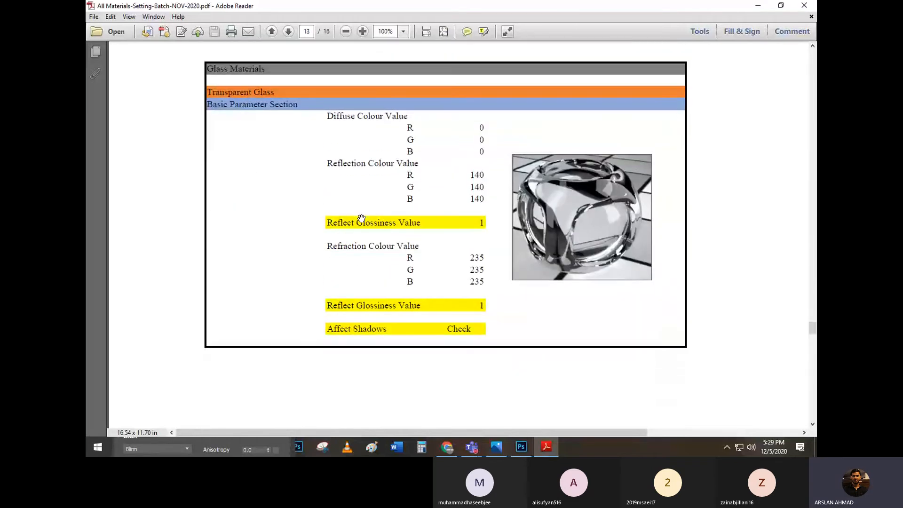
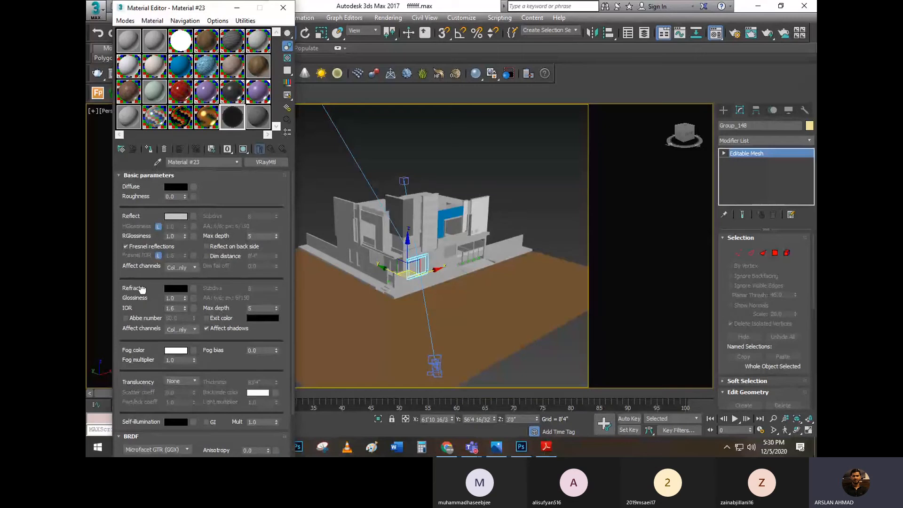
# Set the refraction colour of Material #23 to RGB 235, 235, 235, following the PDF's Transparent Glass values
pyautogui.click(177, 289)
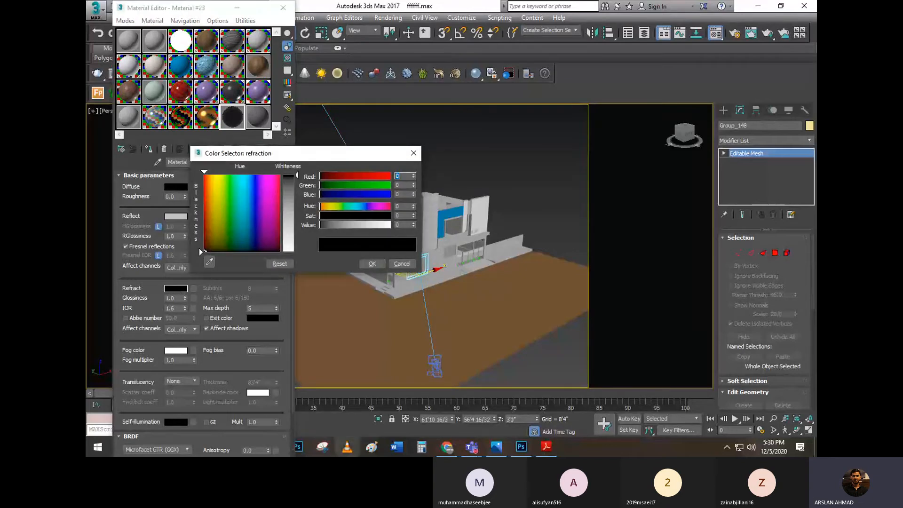
pyautogui.click(541, 448)
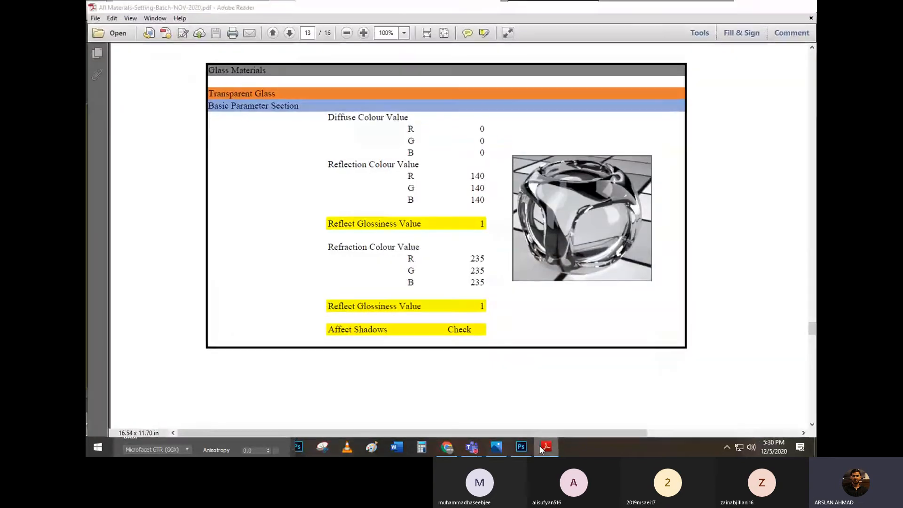
pyautogui.click(540, 447)
pyautogui.write('235')
pyautogui.press('Tab')
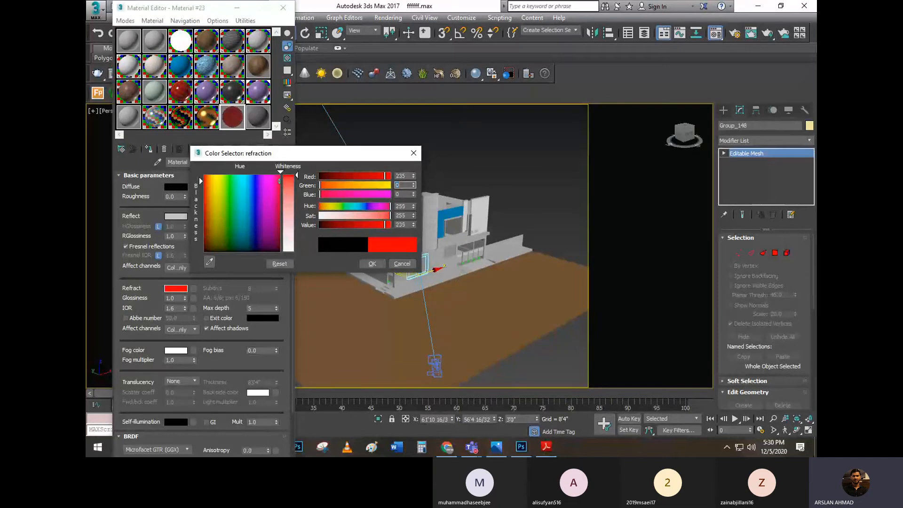
pyautogui.write('235')
pyautogui.press('Tab')
pyautogui.write('235')
pyautogui.press('Tab')
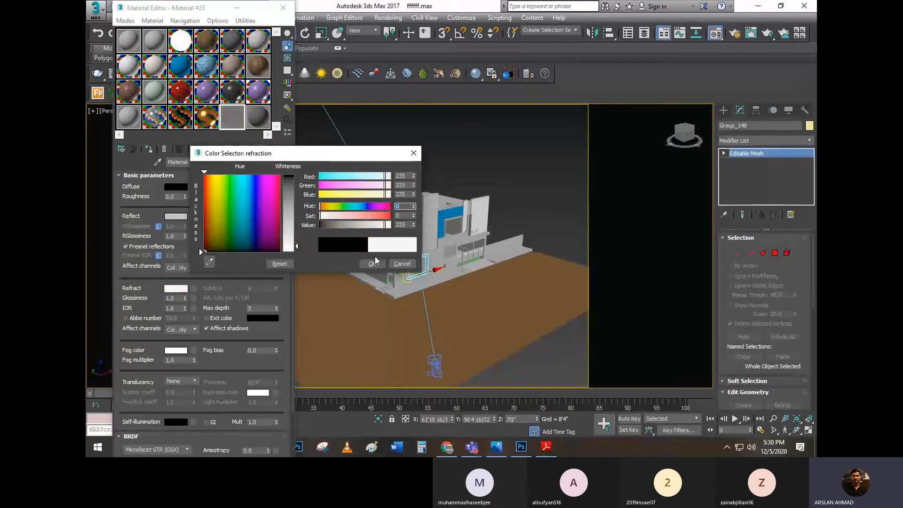
pyautogui.press('Return')
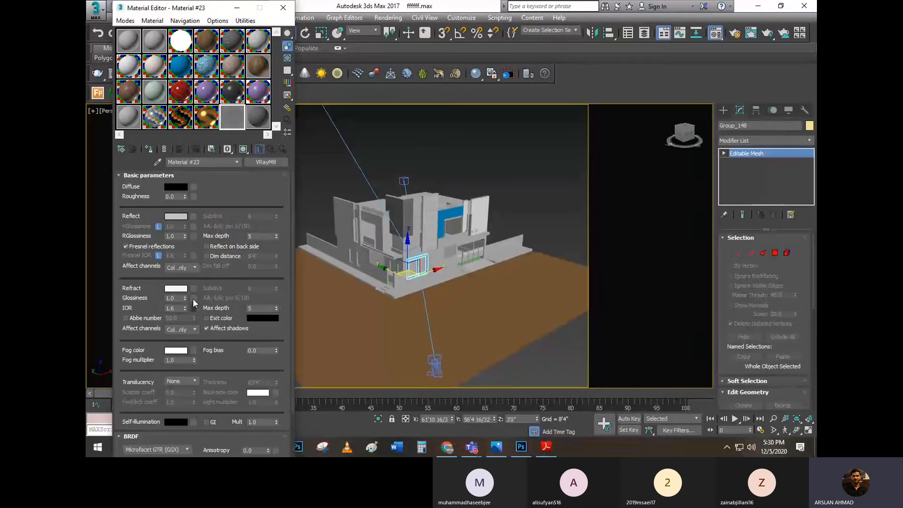
# Show Material #23 against a checkered background in an enlarged preview, and check its Affect Shadows option against the Transparent Glass settings in the PDF
pyautogui.click(287, 58)
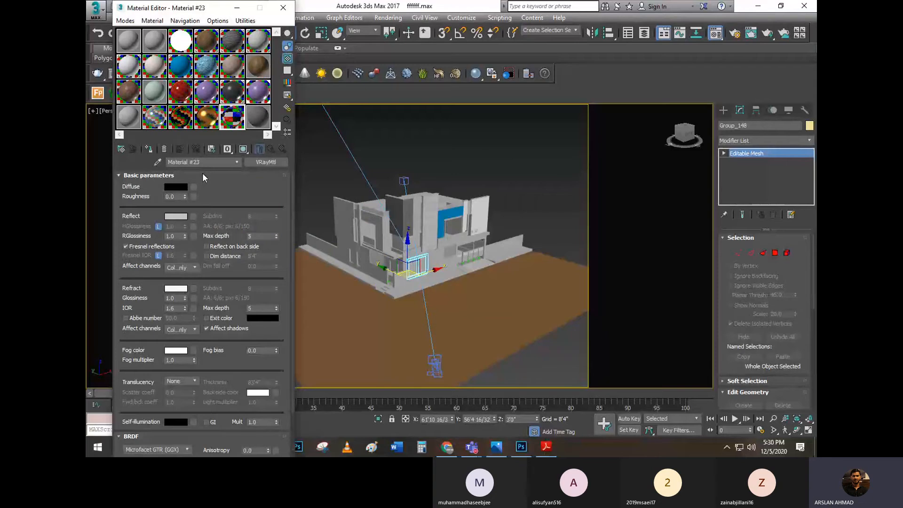
pyautogui.doubleClick(233, 118)
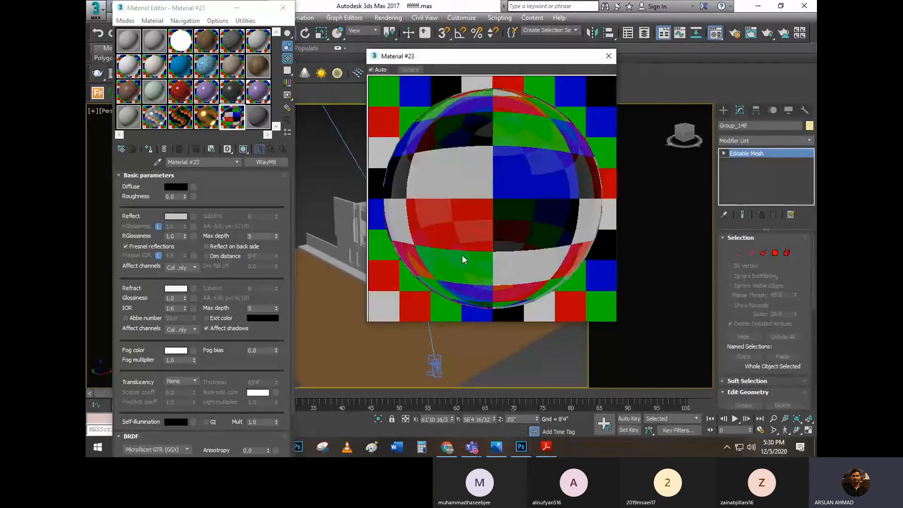
pyautogui.click(550, 446)
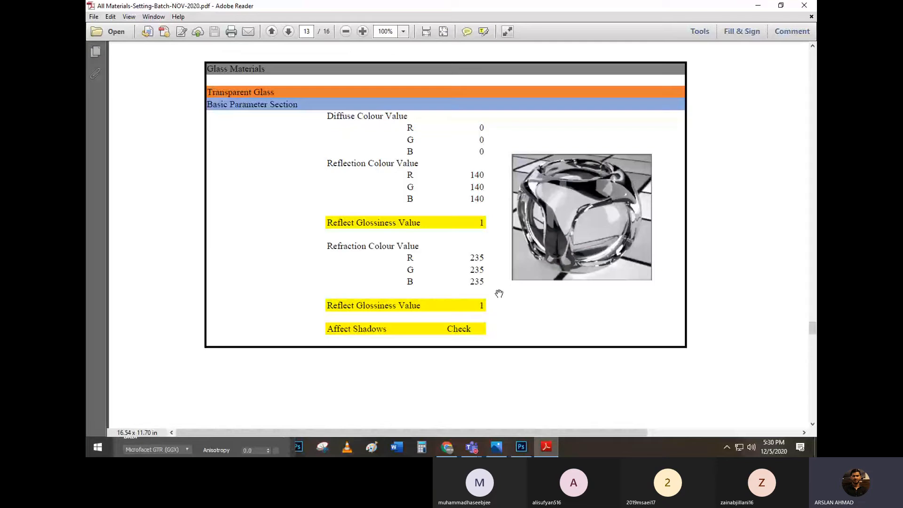
pyautogui.click(537, 440)
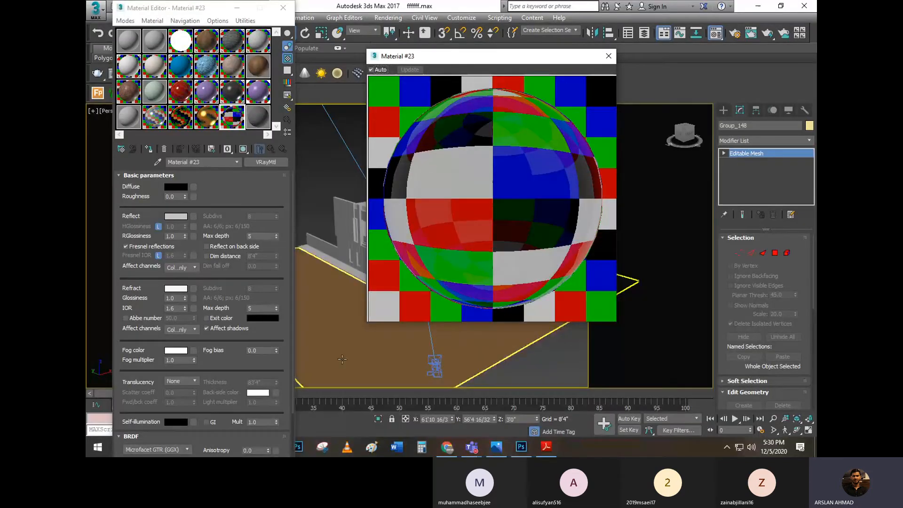
pyautogui.scroll(-3, 242, 295)
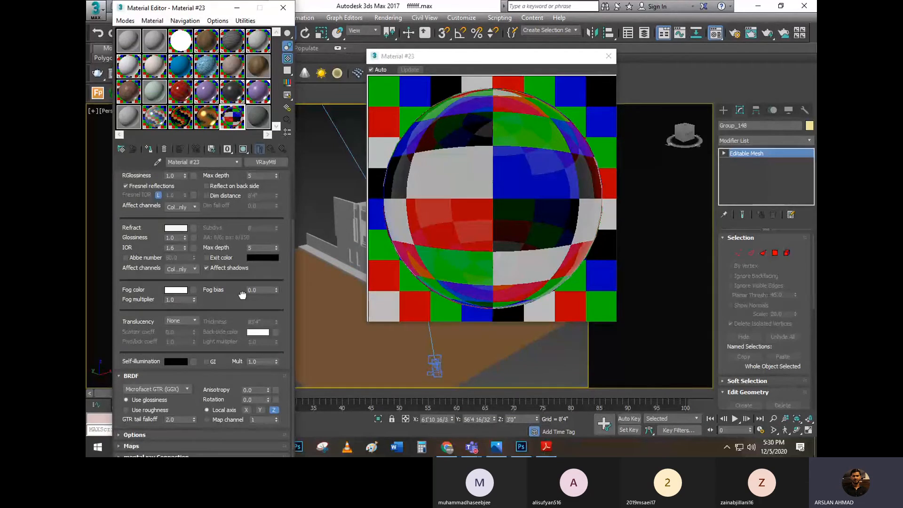
pyautogui.moveTo(242, 295); pyautogui.dragTo(236, 350)
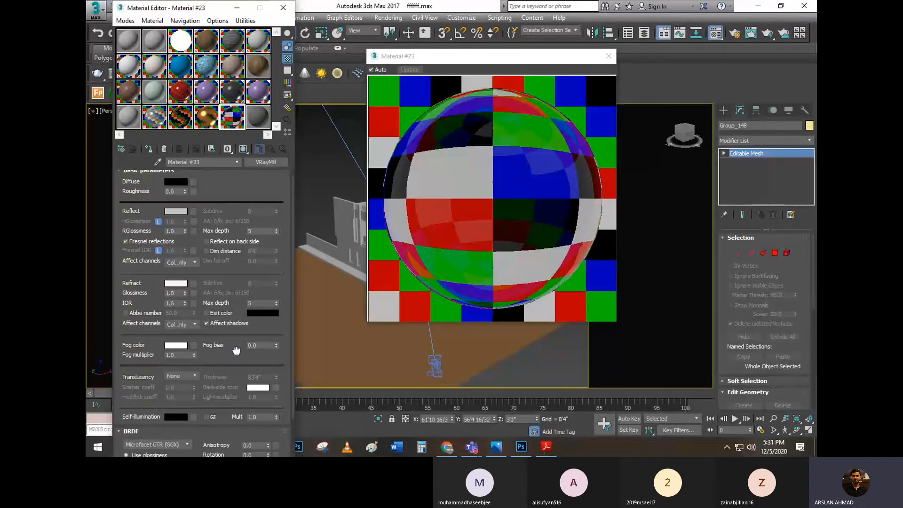
pyautogui.click(211, 323)
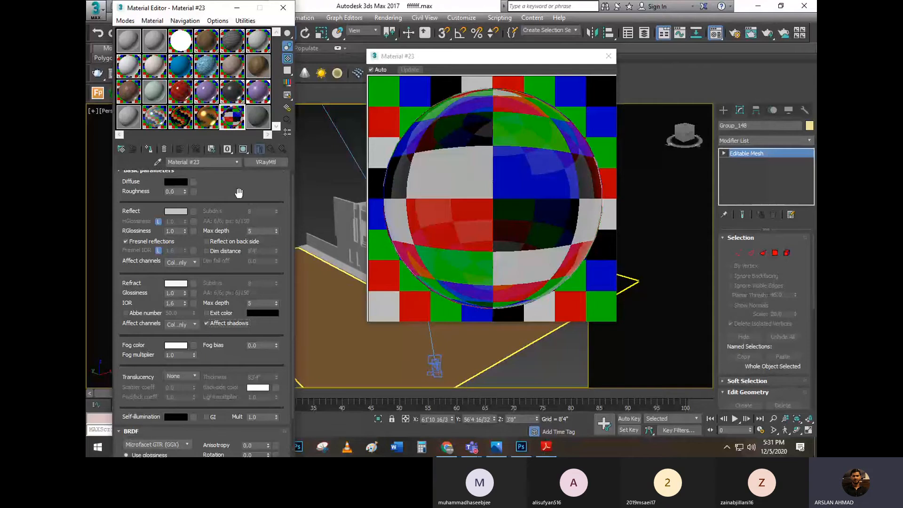
# Check the Frosted Glass settings in the PDF, and copy the transparent glass material onto the neighbouring sample slot in 3ds Max
pyautogui.click(545, 448)
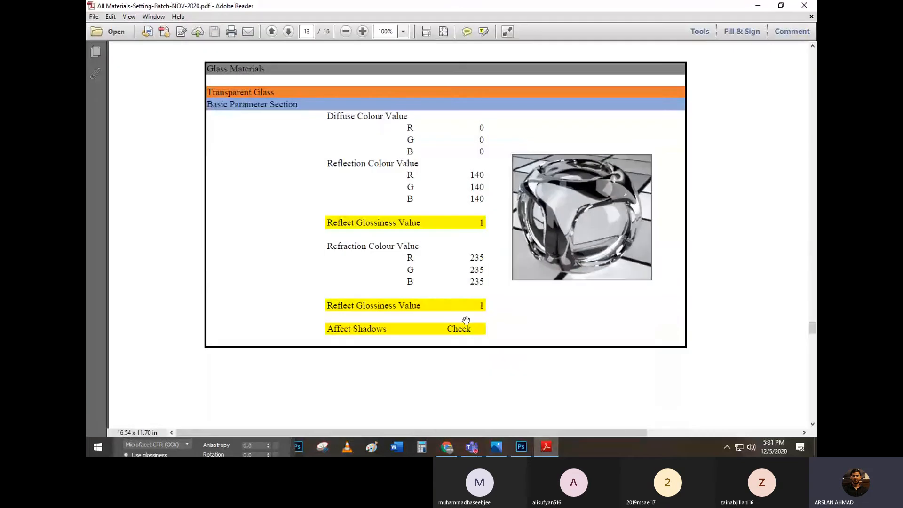
pyautogui.scroll(-5, 486, 261)
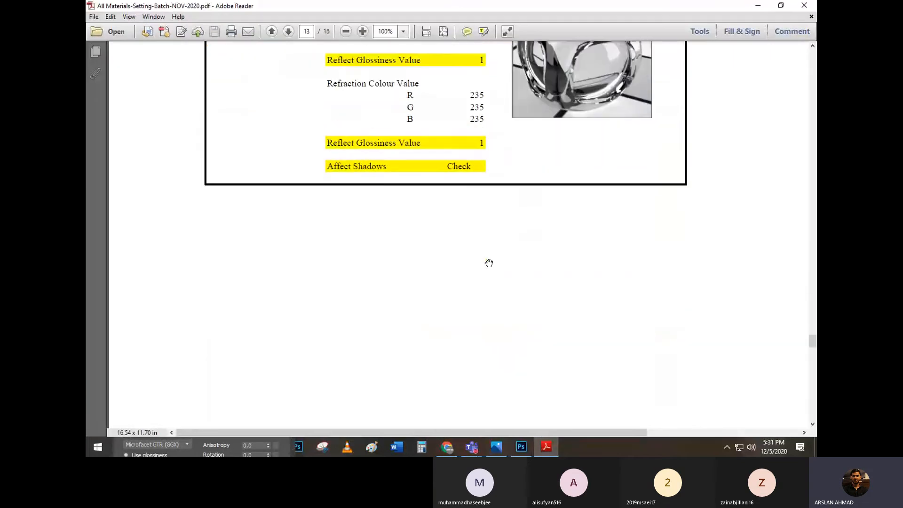
pyautogui.scroll(-10, 488, 263)
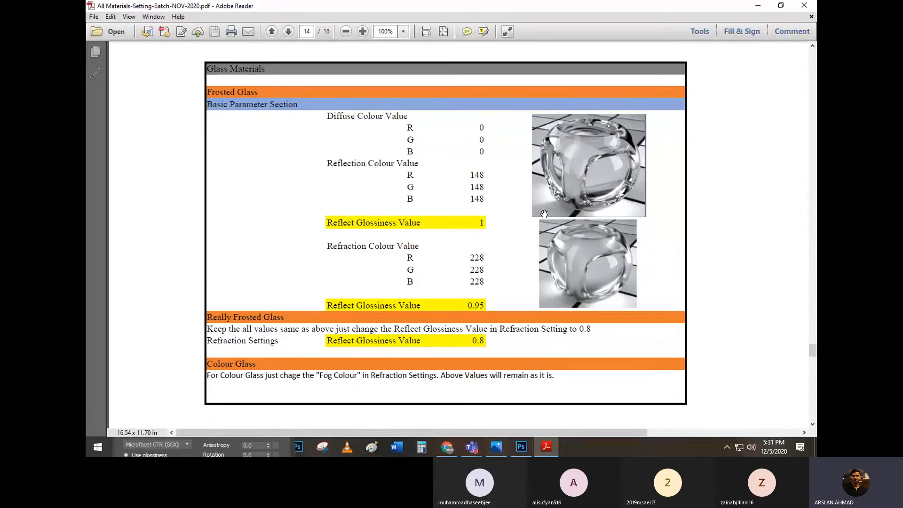
pyautogui.click(757, 5)
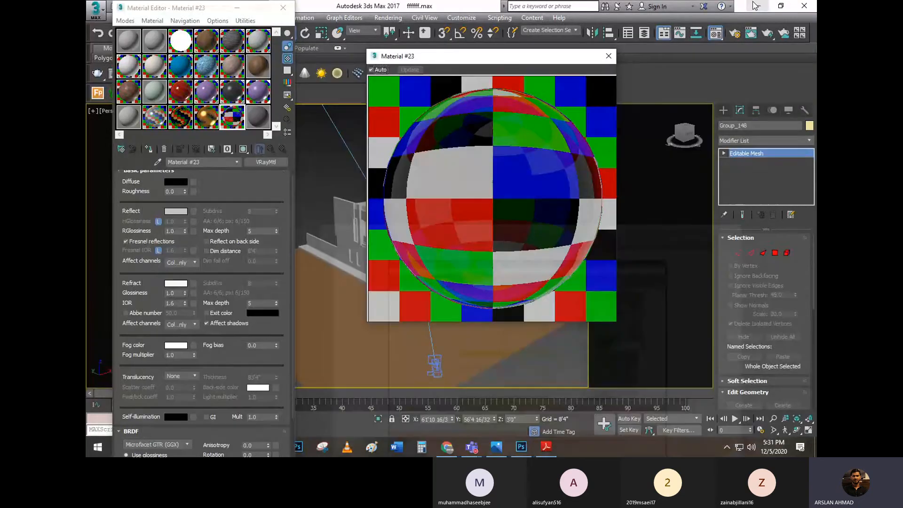
pyautogui.click(256, 109)
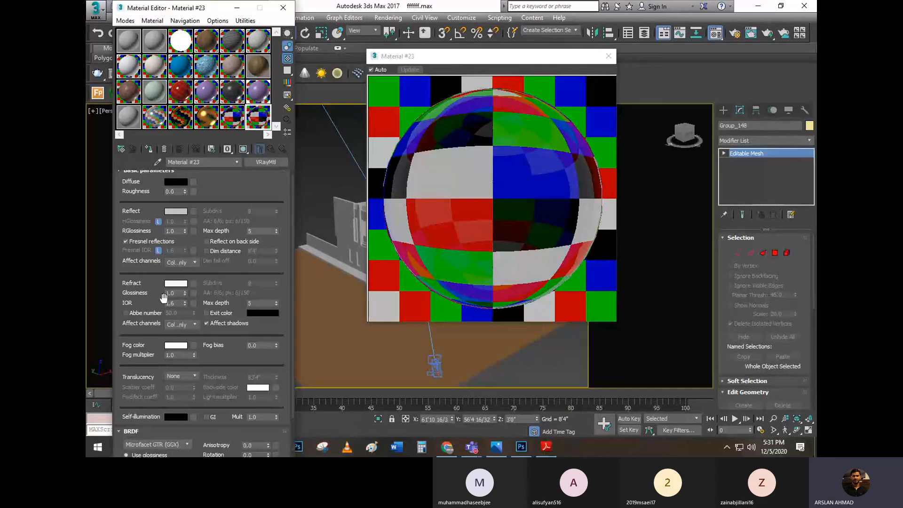
# Try a refraction glossiness of 0.9 on the copied glass material, and compare its enlarged preview with the clear glass
pyautogui.moveTo(176, 294); pyautogui.dragTo(135, 283)
pyautogui.write('0.9')
pyautogui.doubleClick(258, 122)
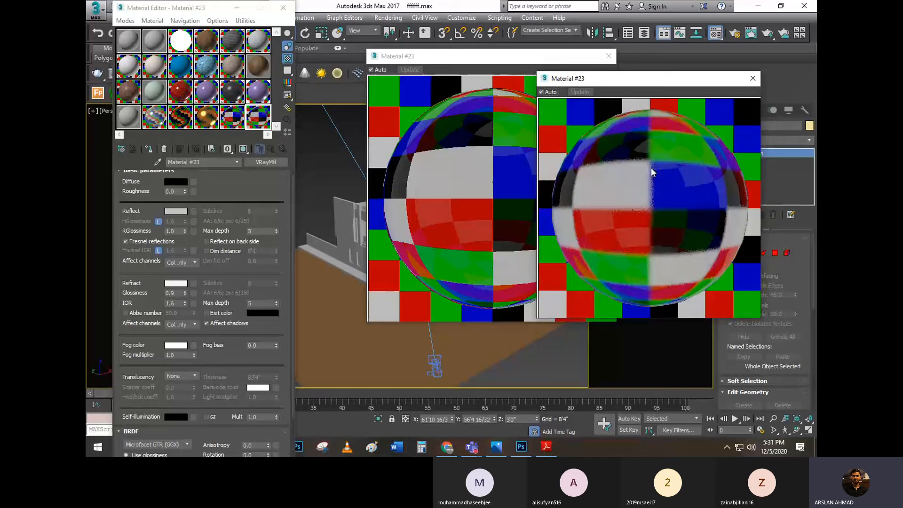
pyautogui.click(439, 159)
pyautogui.click(665, 171)
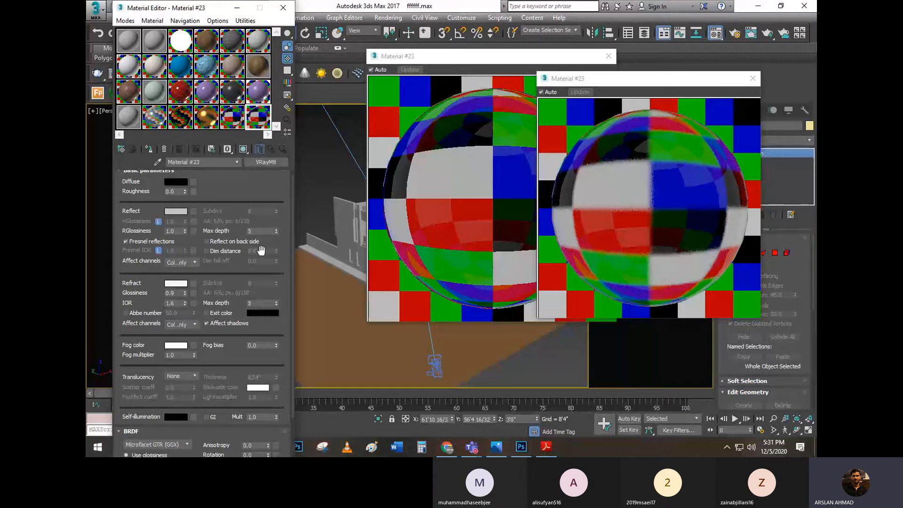
# Set the copied glass material's refraction glossiness to 0.8 for the really frosted look
pyautogui.doubleClick(179, 293)
pyautogui.write('0.8')
pyautogui.press('Return')
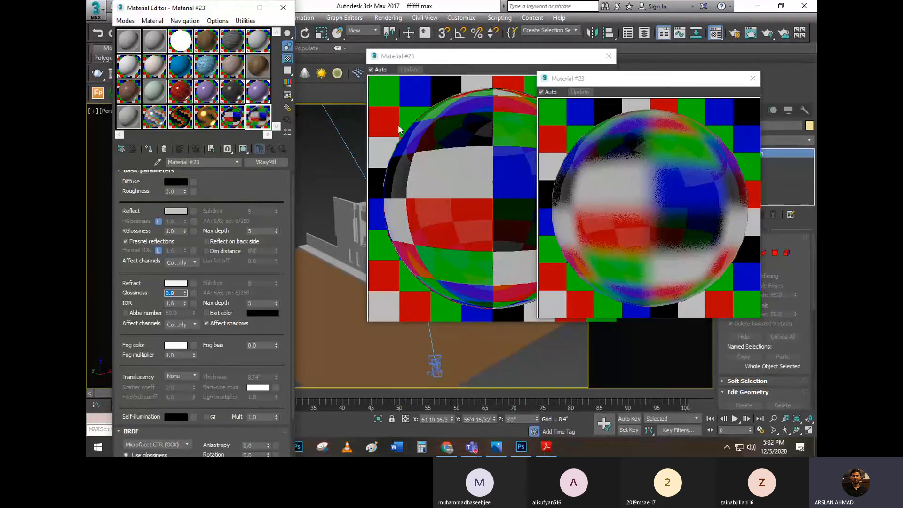
# Close both enlarged glass previews, shift the Material Editor aside, and save the scene file
pyautogui.moveTo(747, 81); pyautogui.dragTo(748, 83)
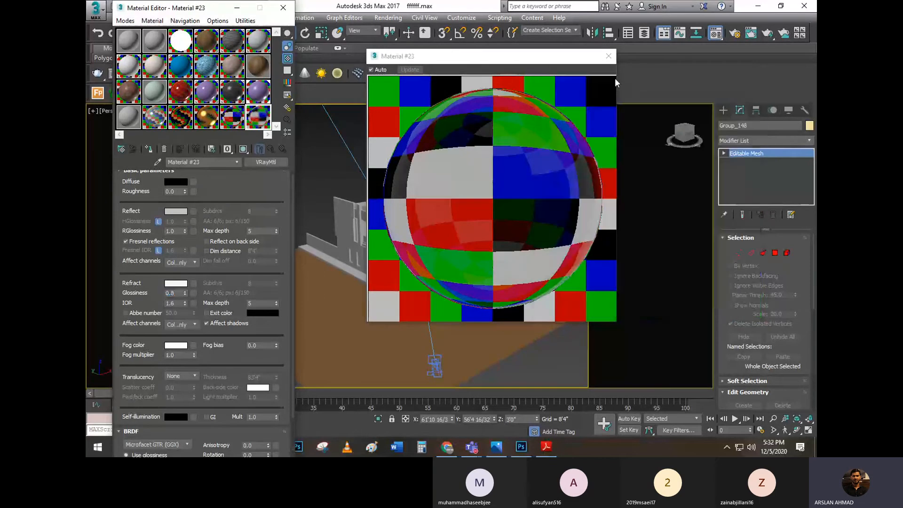
pyautogui.click(608, 56)
pyautogui.moveTo(147, 9); pyautogui.dragTo(199, 14)
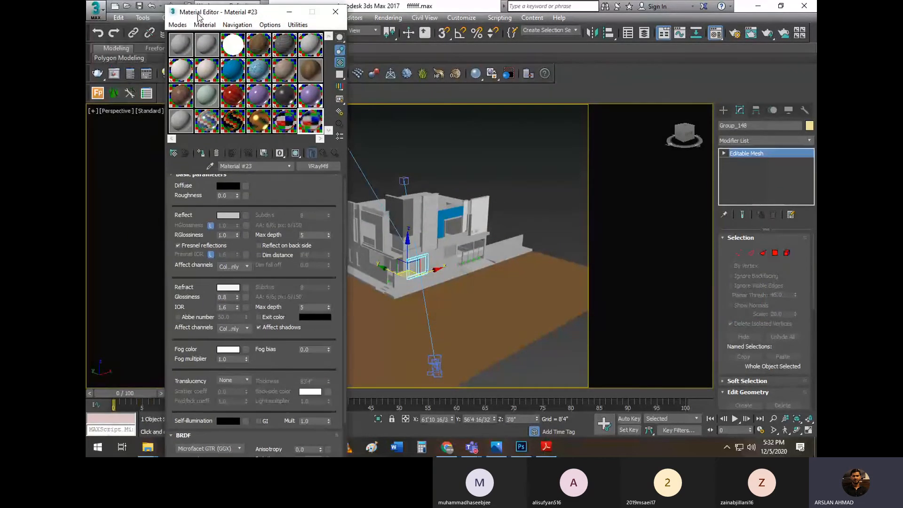
pyautogui.click(138, 6)
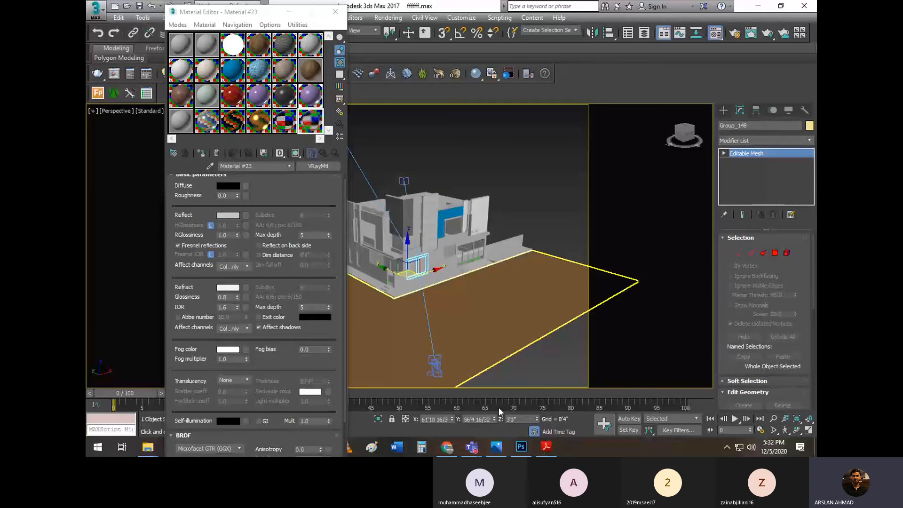
# Go back through the PDF notes from the glass page past metals and plastics, and review the Wall Paint Material settings
pyautogui.click(545, 447)
pyautogui.scroll(-2, 514, 235)
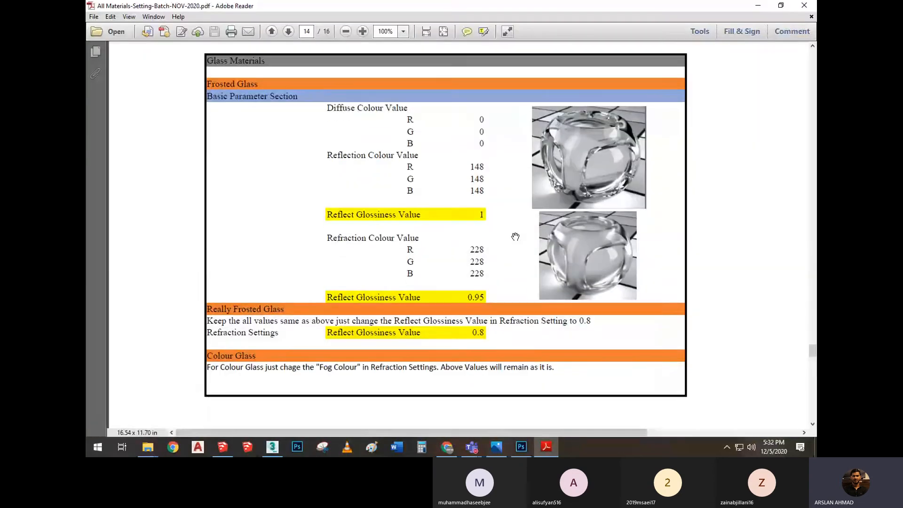
pyautogui.scroll(2, 469, 159)
pyautogui.scroll(15, 469, 158)
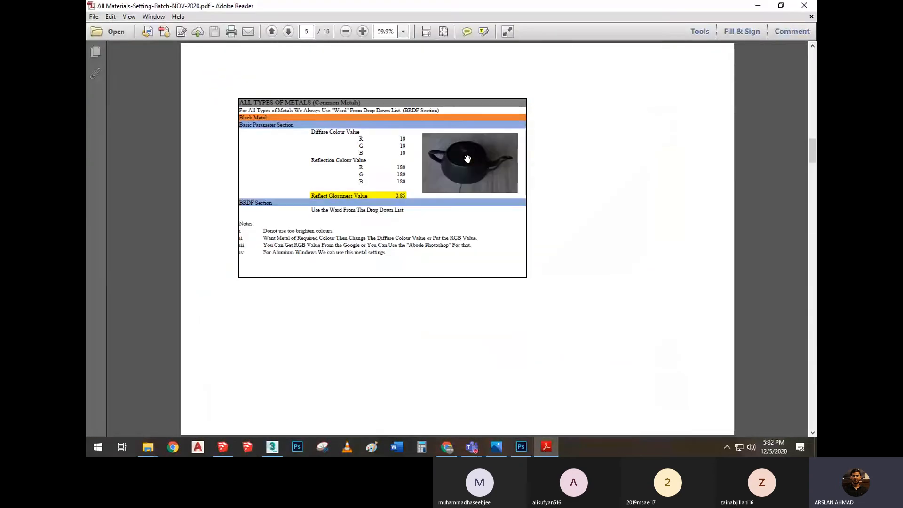
pyautogui.scroll(-6, 467, 159)
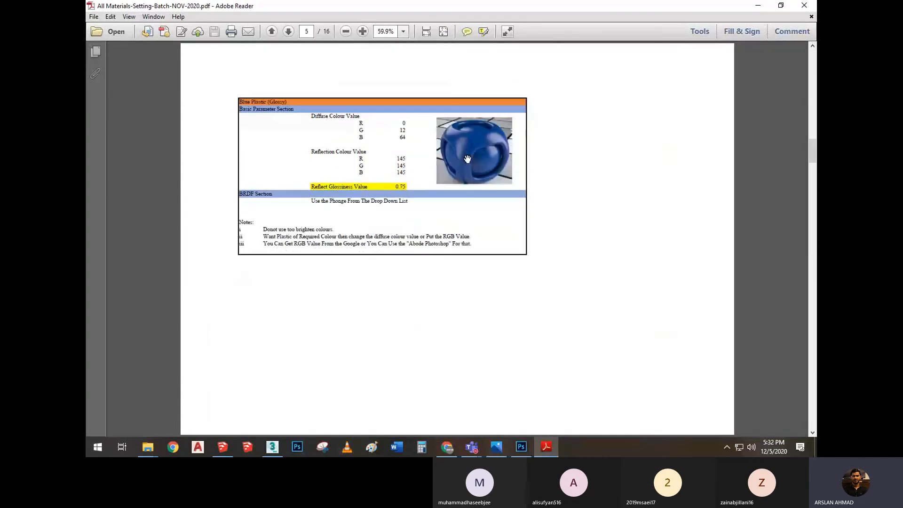
pyautogui.scroll(1, 467, 159)
pyautogui.scroll(5, 467, 159)
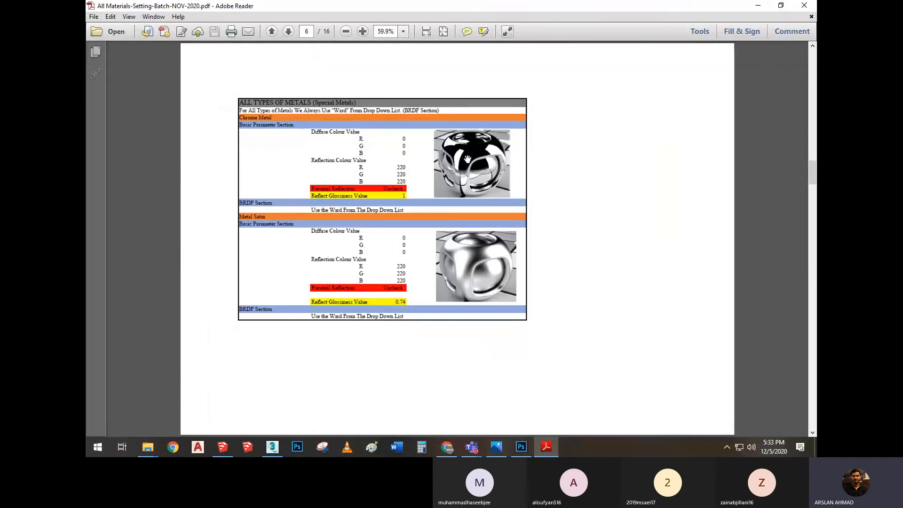
pyautogui.scroll(-1, 468, 158)
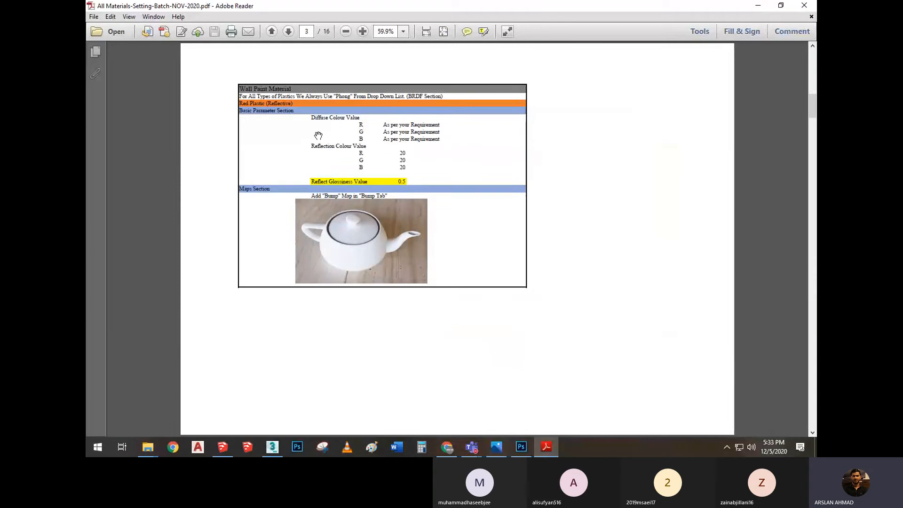
pyautogui.keyDown('ctrl'); pyautogui.scroll(3, 397, 139); pyautogui.keyUp('ctrl')
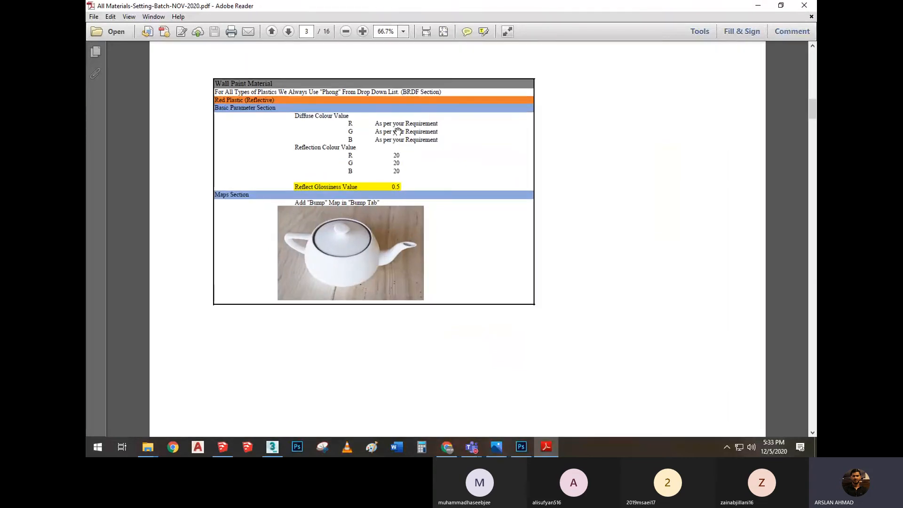
pyautogui.keyDown('ctrl'); pyautogui.scroll(-2, 398, 131); pyautogui.keyUp('ctrl')
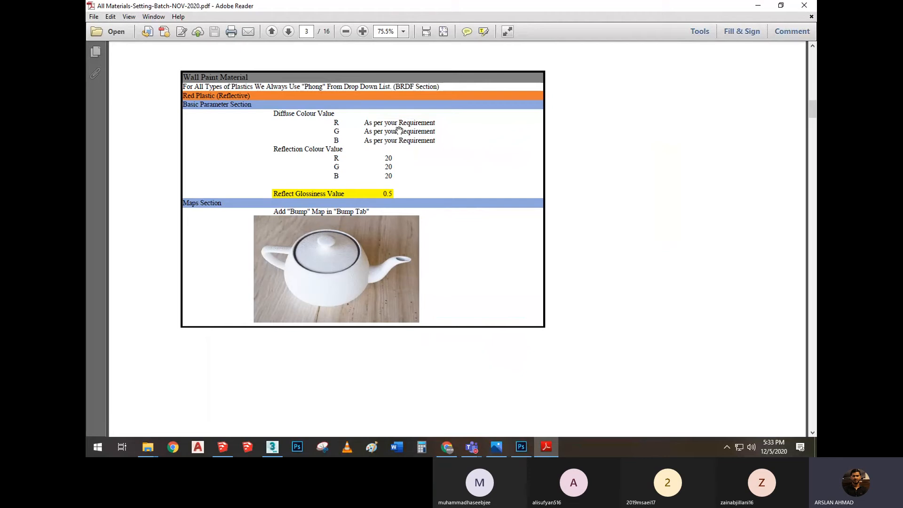
pyautogui.scroll(-10, 399, 130)
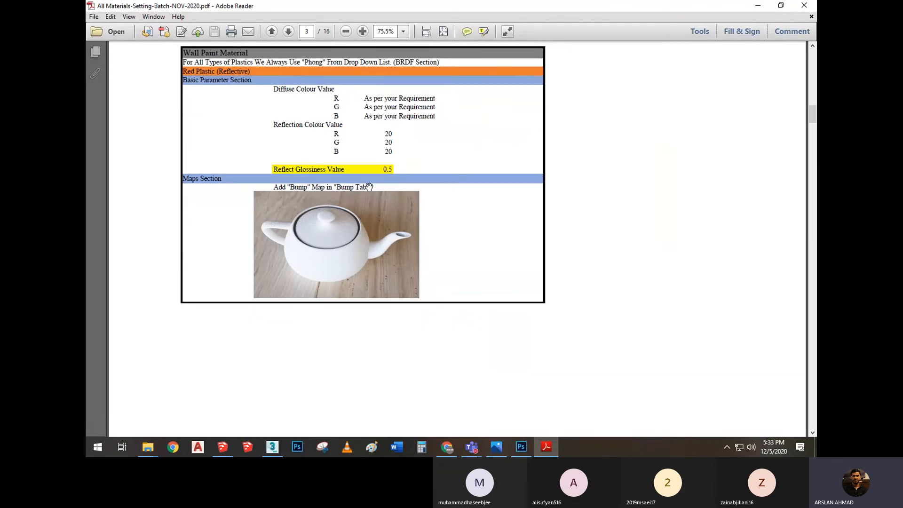
# Browse the PDF forward through the special metals, gold and white rubber pages to the Frosted Glass and Colour Glass settings
pyautogui.scroll(-20, 368, 181)
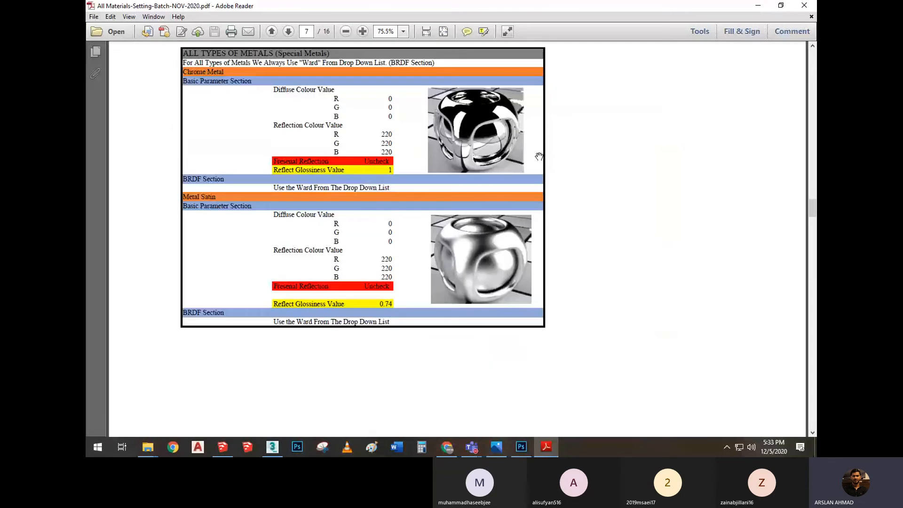
pyautogui.scroll(-12, 477, 233)
pyautogui.scroll(-15, 477, 231)
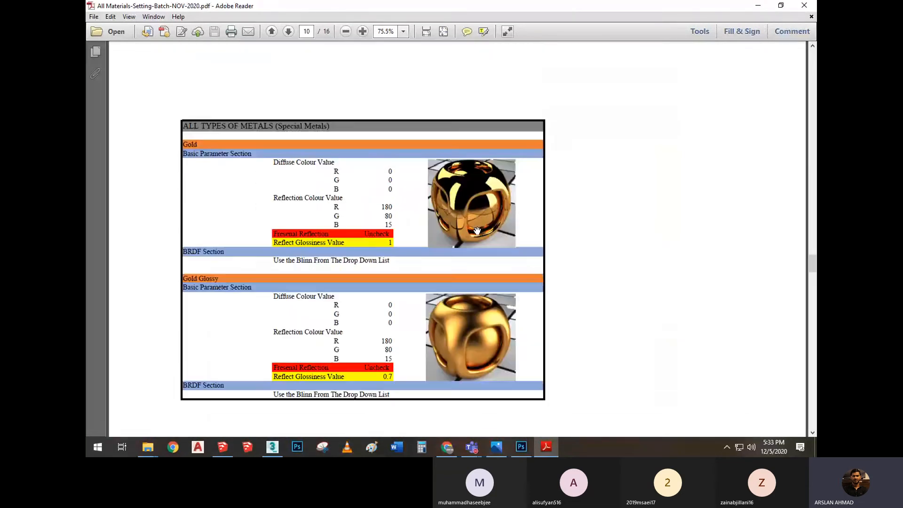
pyautogui.scroll(-12, 463, 225)
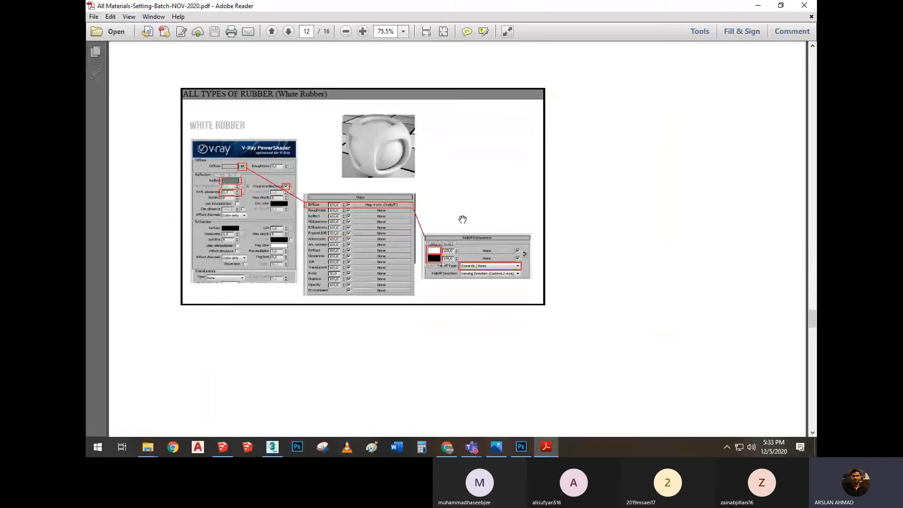
pyautogui.scroll(-12, 466, 212)
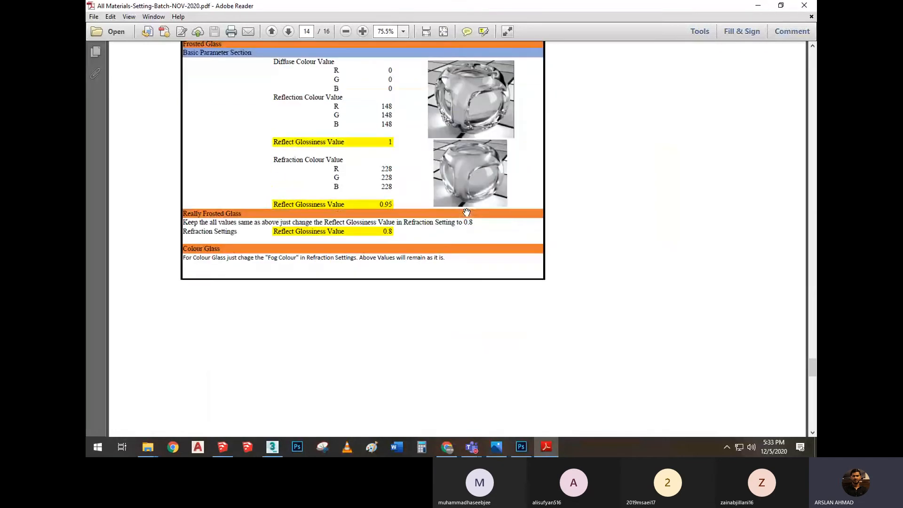
# Browse the PDF notes through to the final TV Monitor page, close the document, and shift the Material Editor aside
pyautogui.scroll(-2, 466, 212)
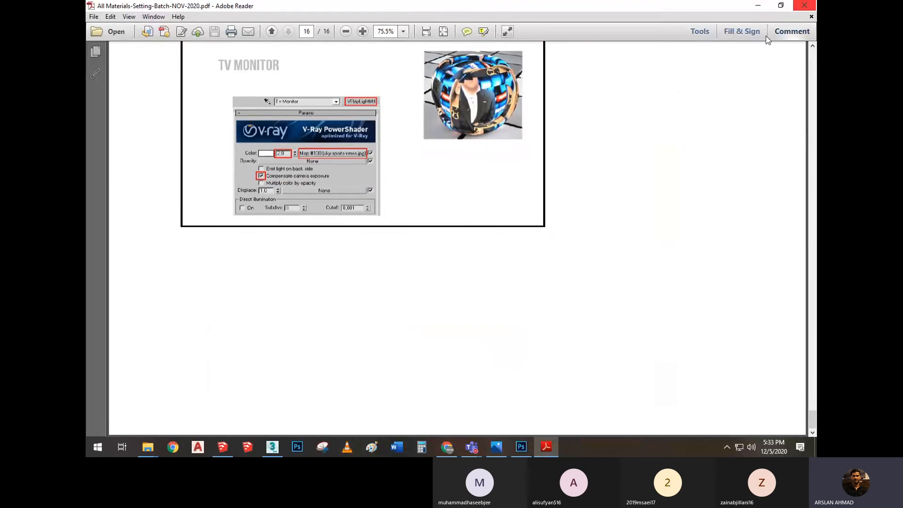
pyautogui.click(813, 5)
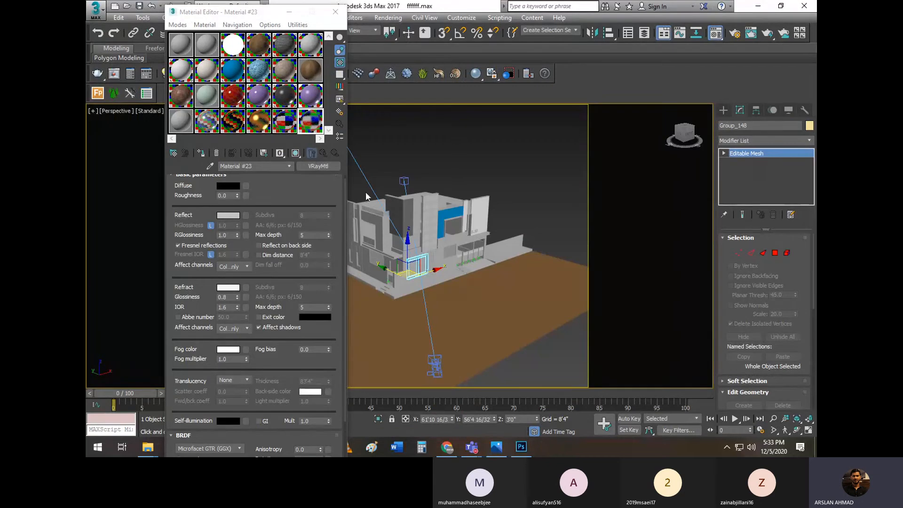
pyautogui.scroll(5, 399, 191)
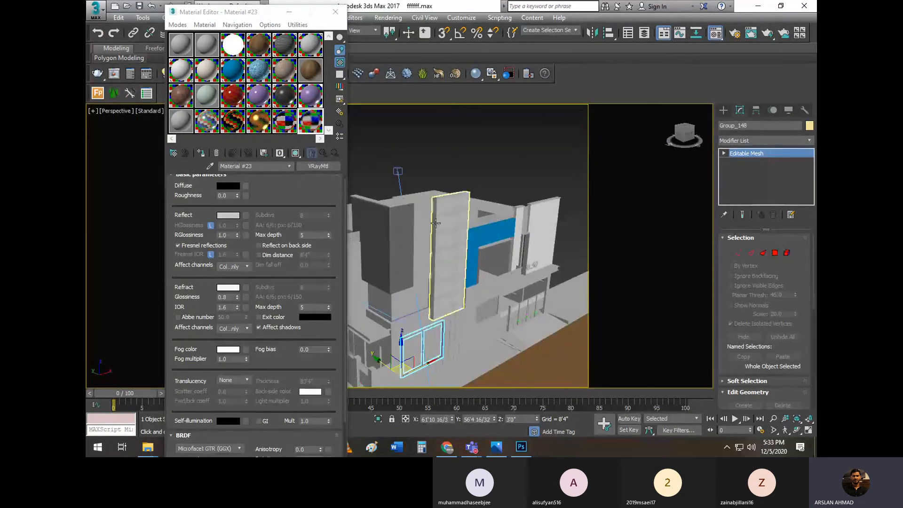
pyautogui.moveTo(240, 16); pyautogui.dragTo(180, 11)
# Check the Lecture-06-PAV-NOV-2020 meeting window in Microsoft Teams and return to 3ds Max
pyautogui.moveTo(472, 447)
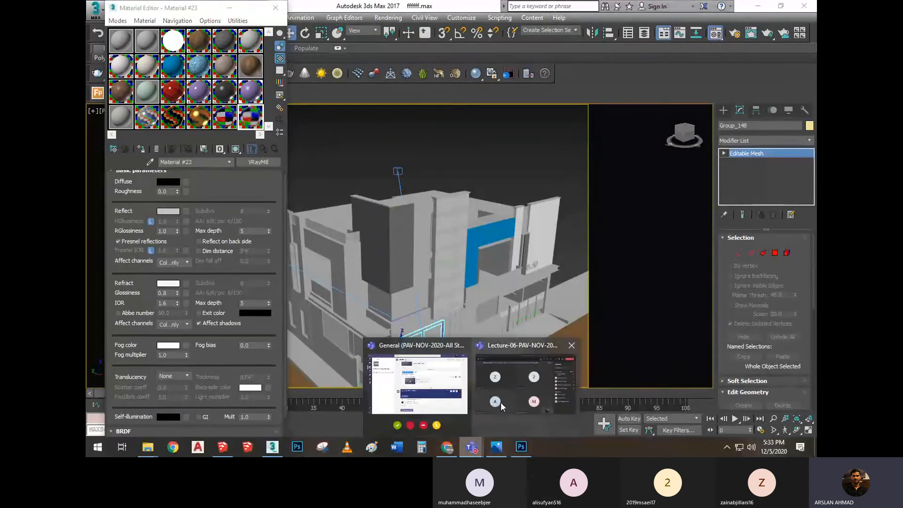
pyautogui.click(511, 388)
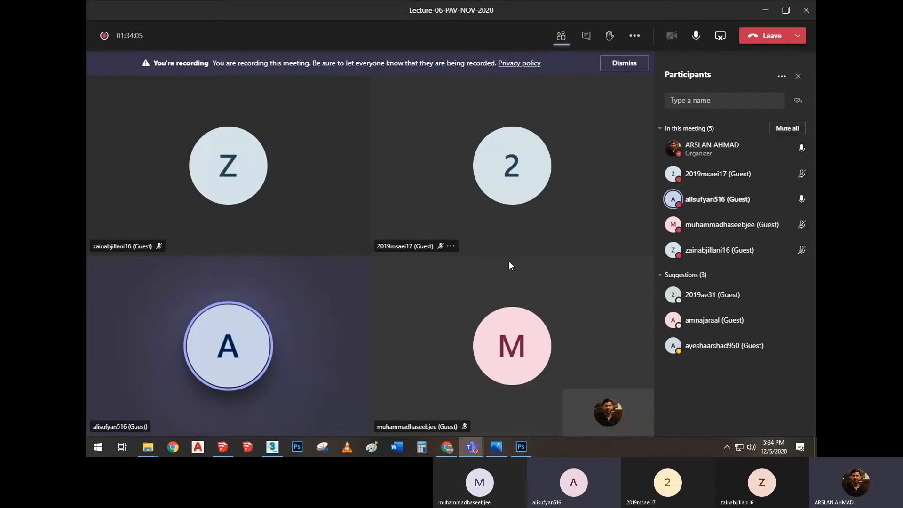
pyautogui.click(272, 447)
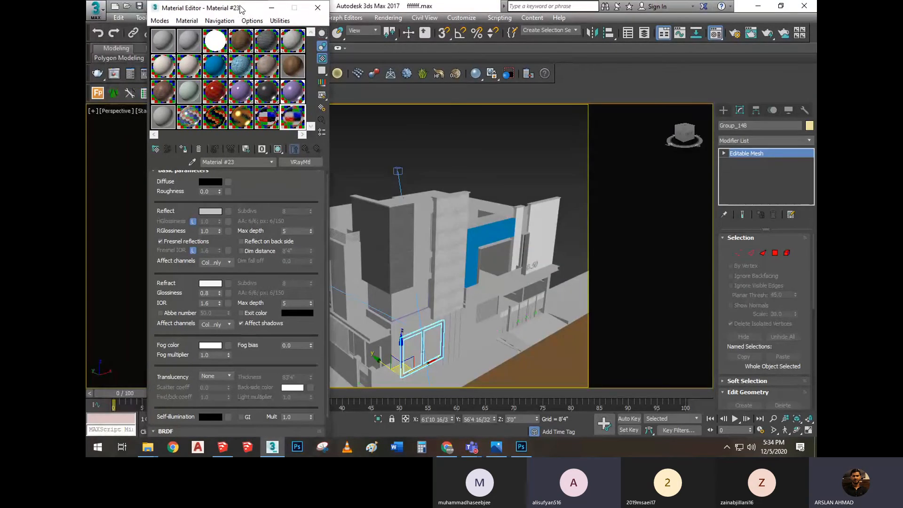
# Select the pale green sample material and set its BRDF type to Ward, followed by Phong
pyautogui.click(196, 92)
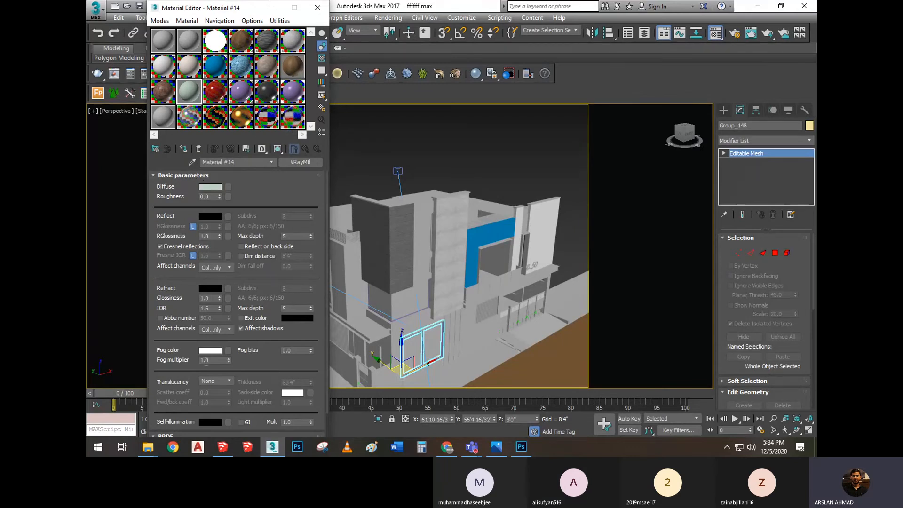
pyautogui.scroll(-3, 206, 363)
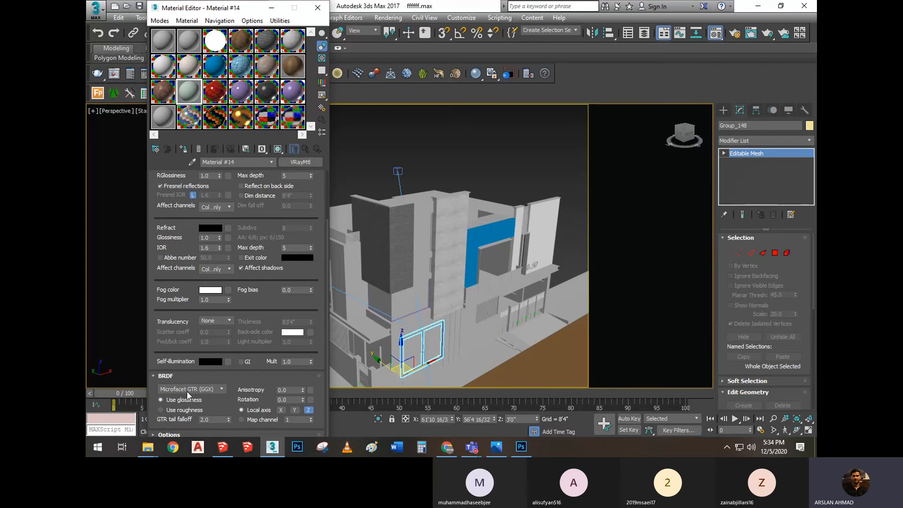
pyautogui.click(186, 389)
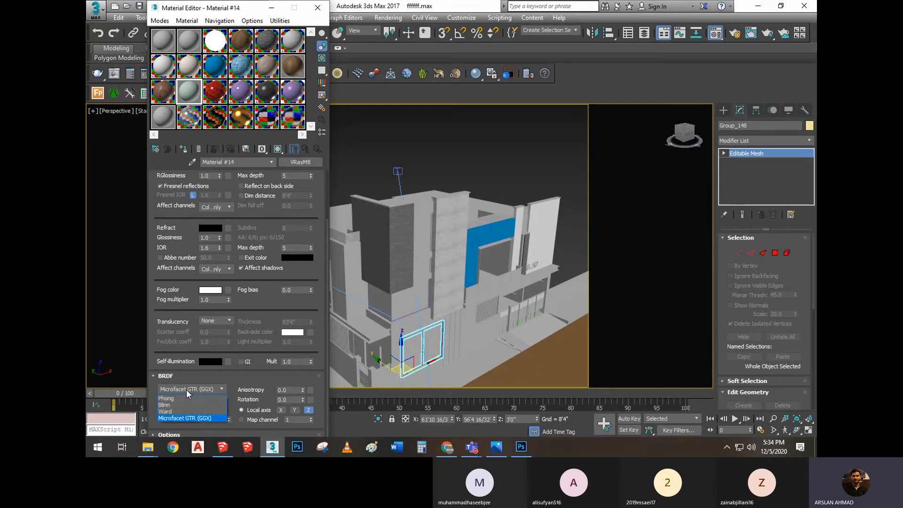
pyautogui.click(186, 390)
pyautogui.click(187, 388)
pyautogui.click(173, 410)
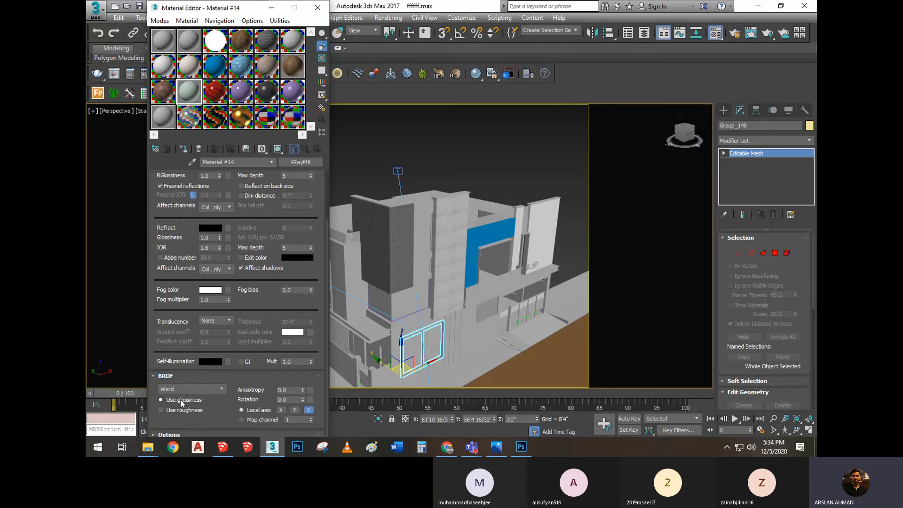
pyautogui.click(188, 387)
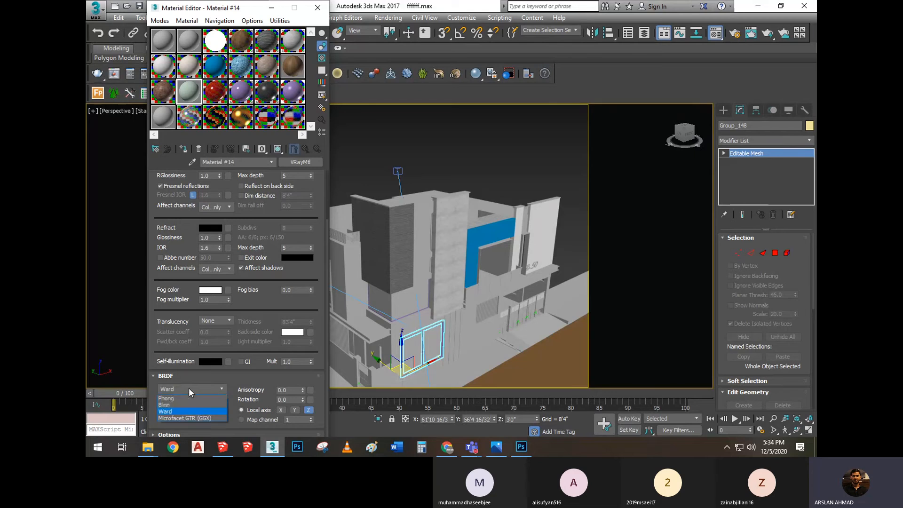
pyautogui.click(186, 399)
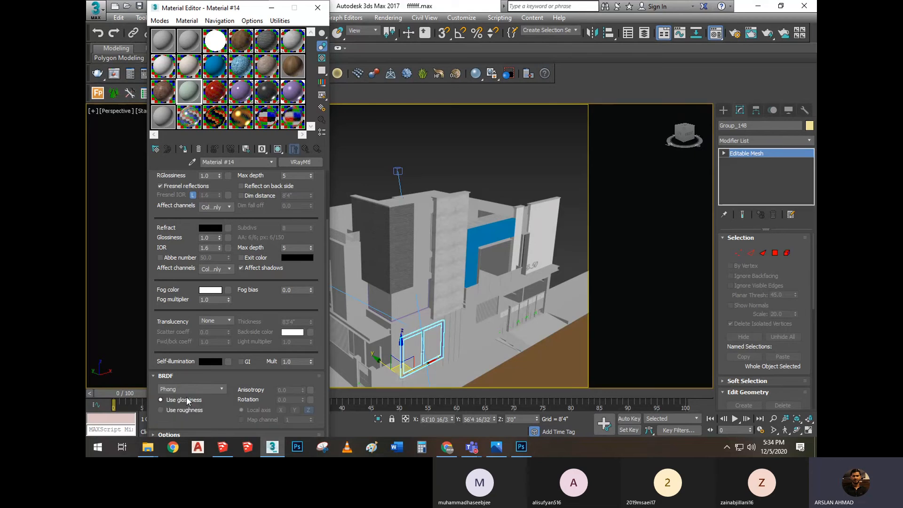
# Try the Ward BRDF type on the pale green material again and return it to Phong
pyautogui.click(185, 390)
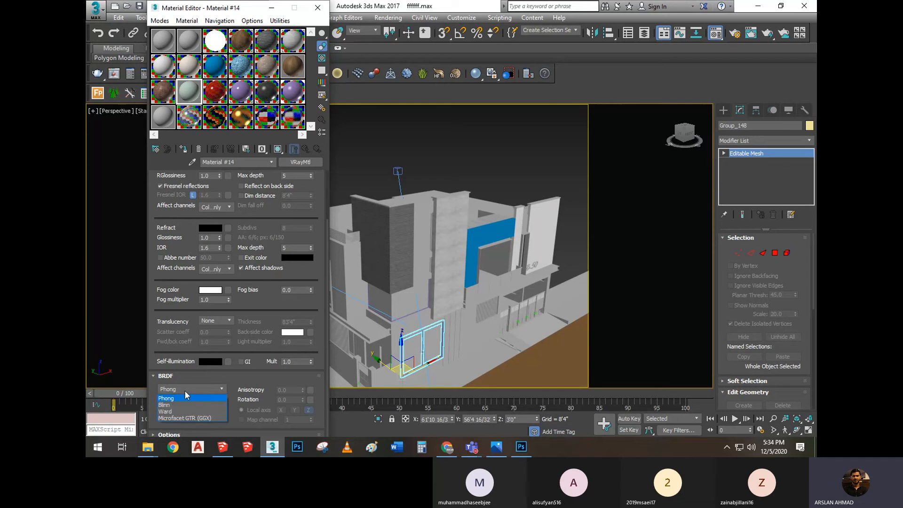
pyautogui.click(171, 412)
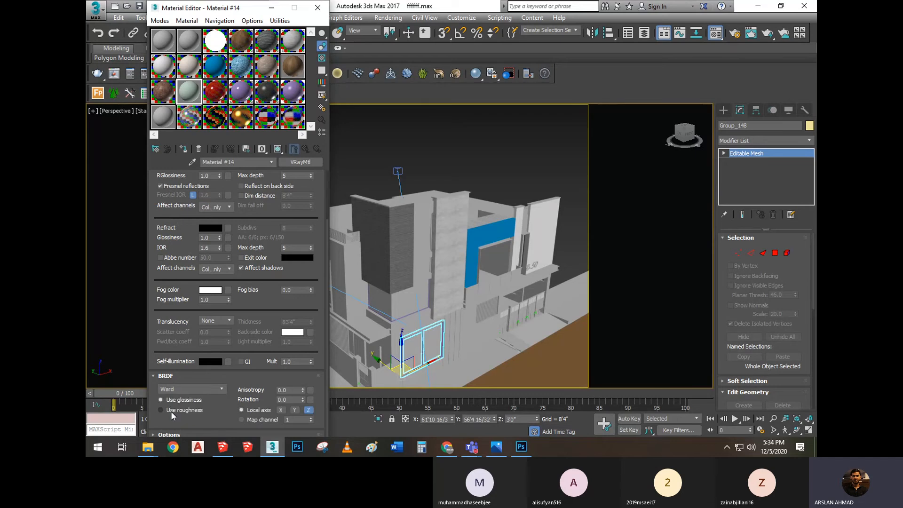
pyautogui.click(182, 389)
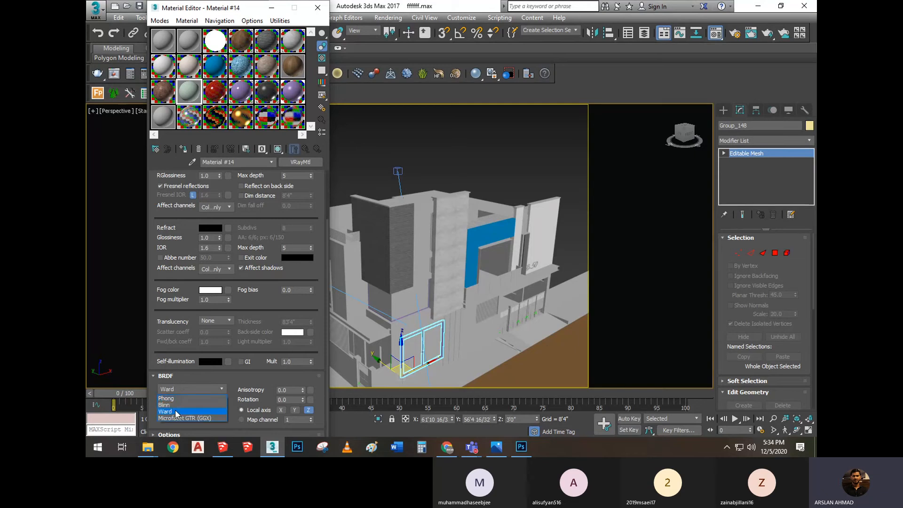
pyautogui.click(177, 412)
pyautogui.click(185, 390)
pyautogui.click(177, 397)
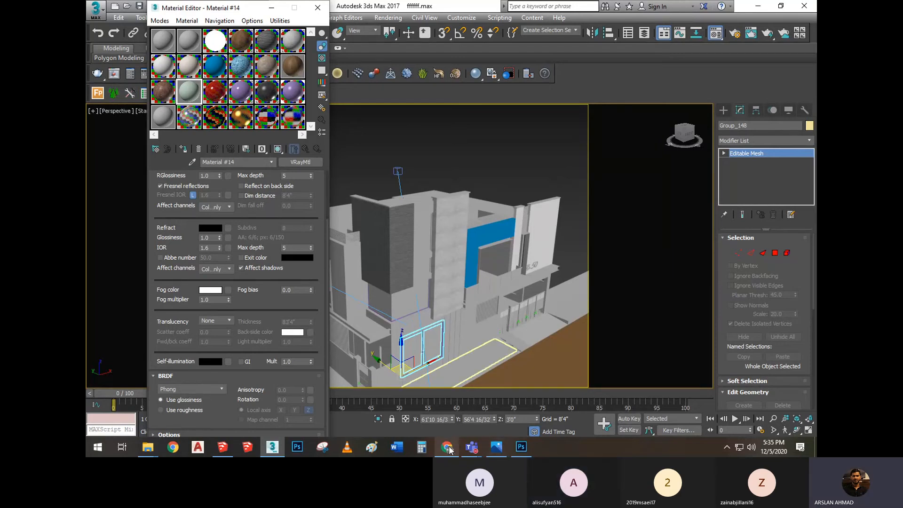
# Switch from 3ds Max to the Lecture-06-PAV-NOV-2020 meeting window in Microsoft Teams
pyautogui.moveTo(452, 451)
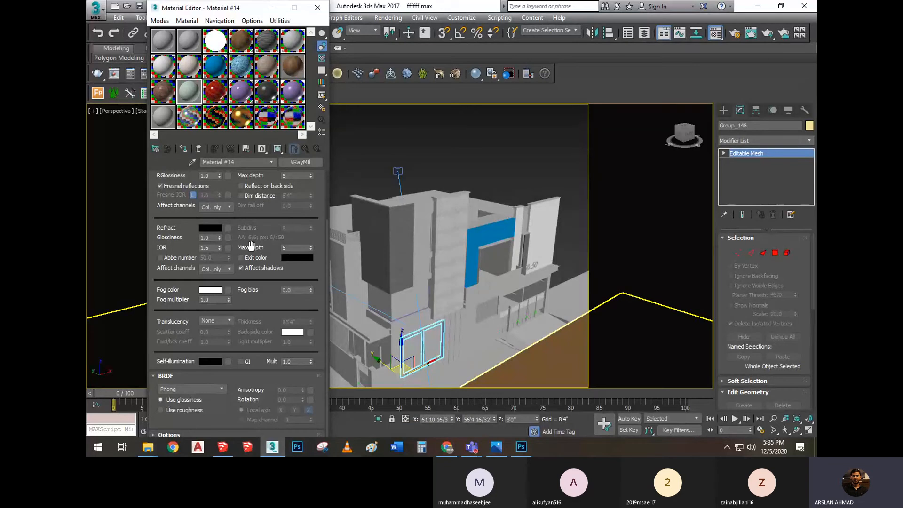
pyautogui.moveTo(270, 222); pyautogui.dragTo(267, 295)
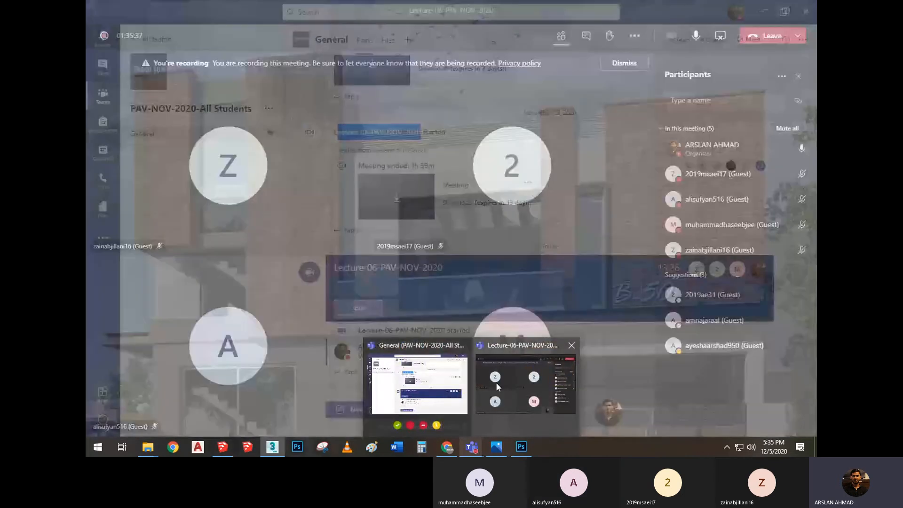
pyautogui.click(498, 390)
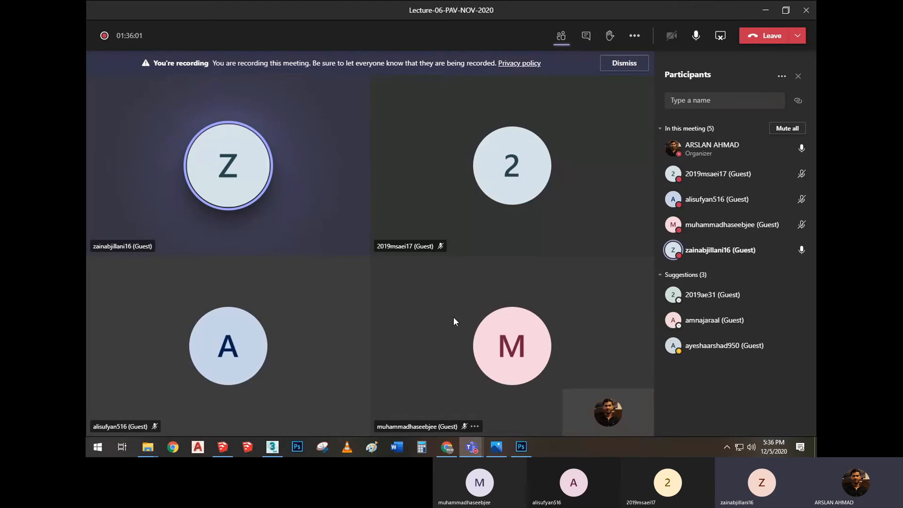
# Switch to SketchUp, open the student's recent Assignment 02 building model, and dismiss the extension load errors
pyautogui.moveTo(224, 449)
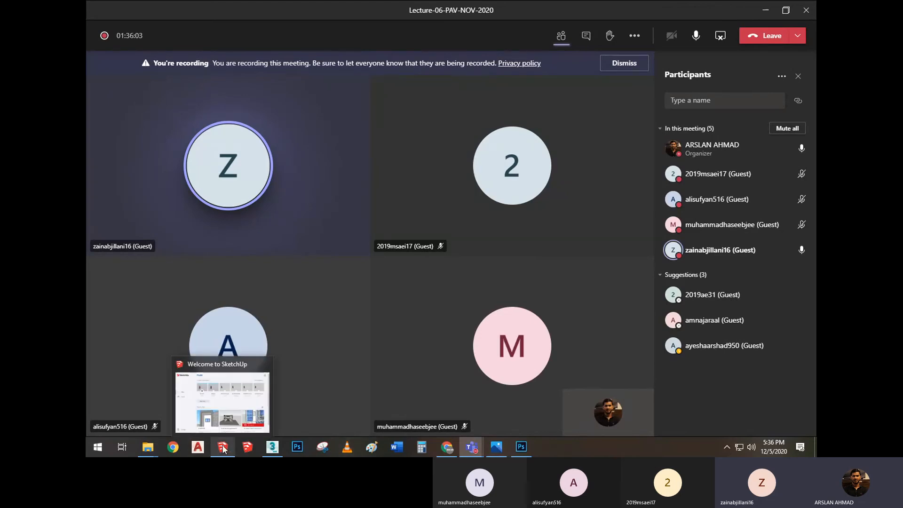
pyautogui.click(241, 394)
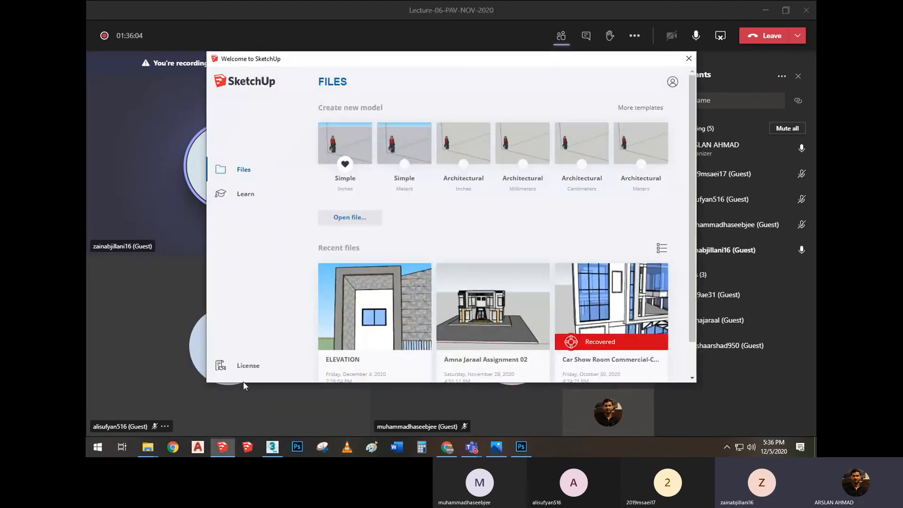
pyautogui.click(244, 383)
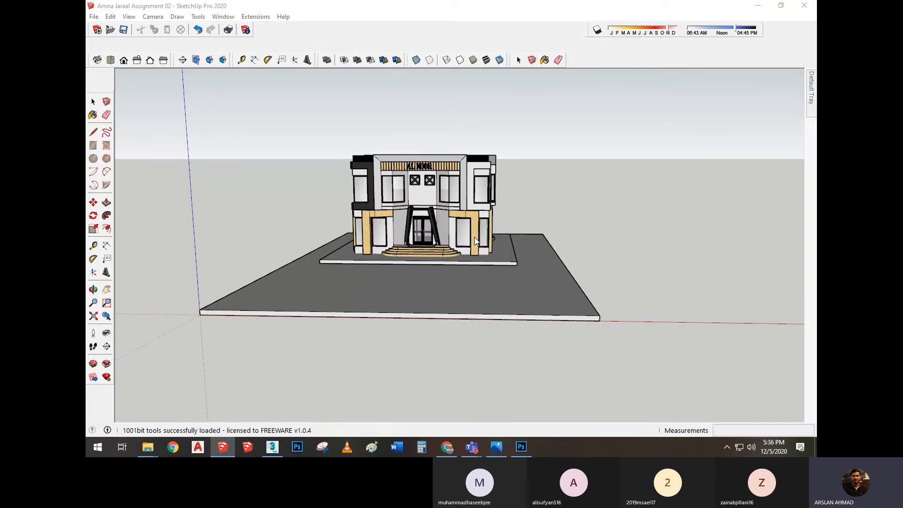
pyautogui.click(516, 245)
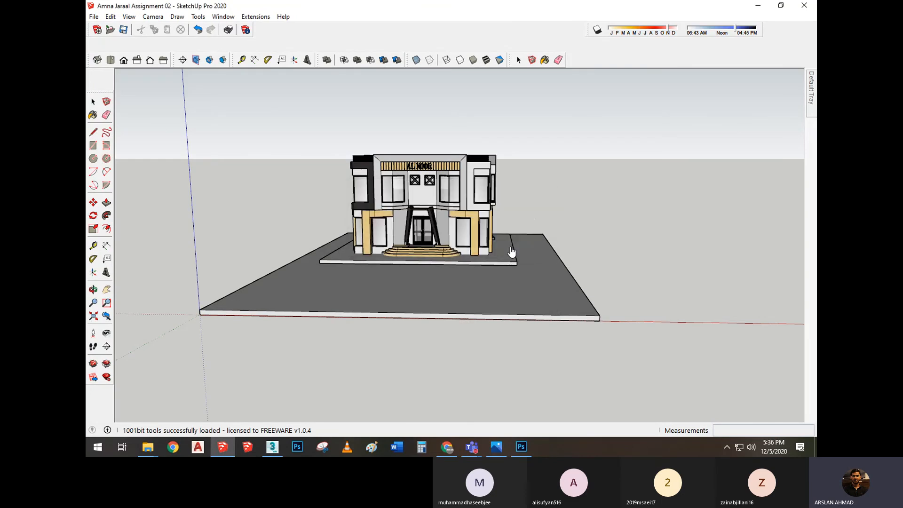
pyautogui.moveTo(510, 247); pyautogui.dragTo(518, 298, button='middle')
pyautogui.scroll(-2, 518, 299)
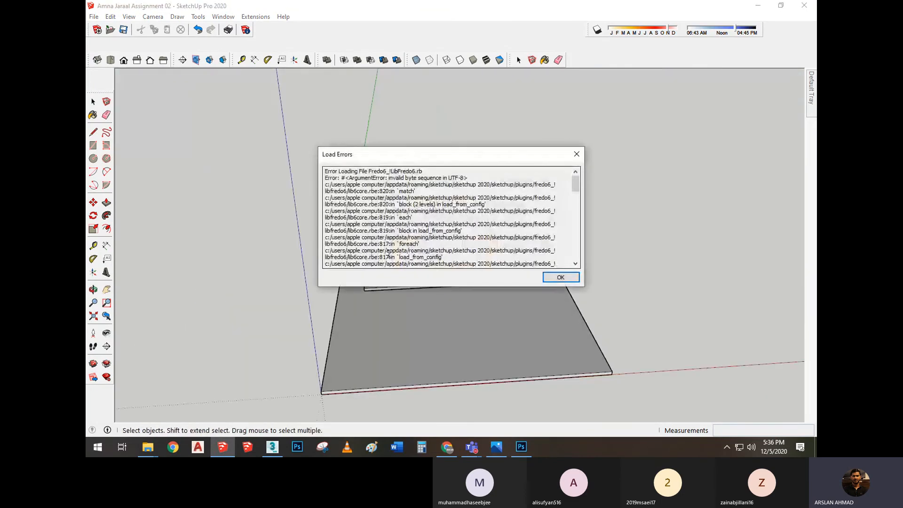
pyautogui.click(561, 277)
# Select the ground-floor corner window with its frame and glass, and move it out of the building onto empty ground beyond the plot
pyautogui.scroll(2, 439, 254)
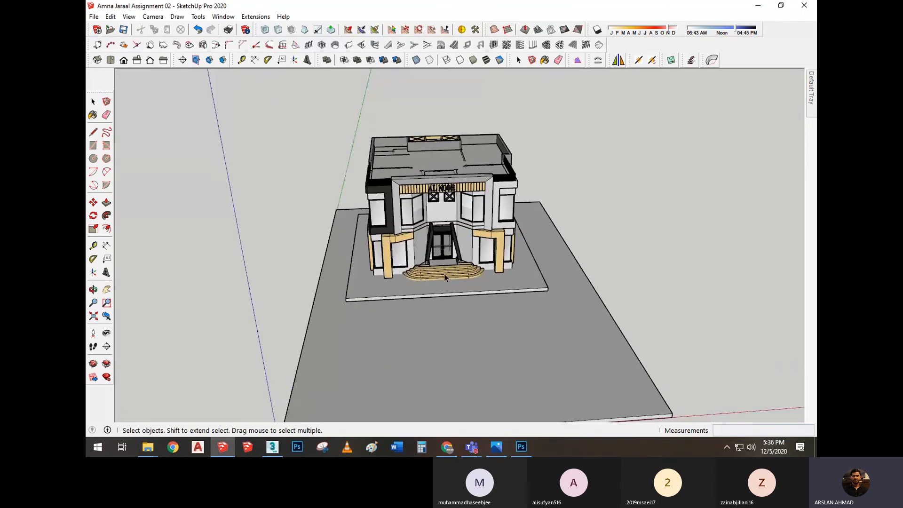
pyautogui.moveTo(360, 256); pyautogui.dragTo(435, 305, button='middle')
pyautogui.scroll(3, 435, 305)
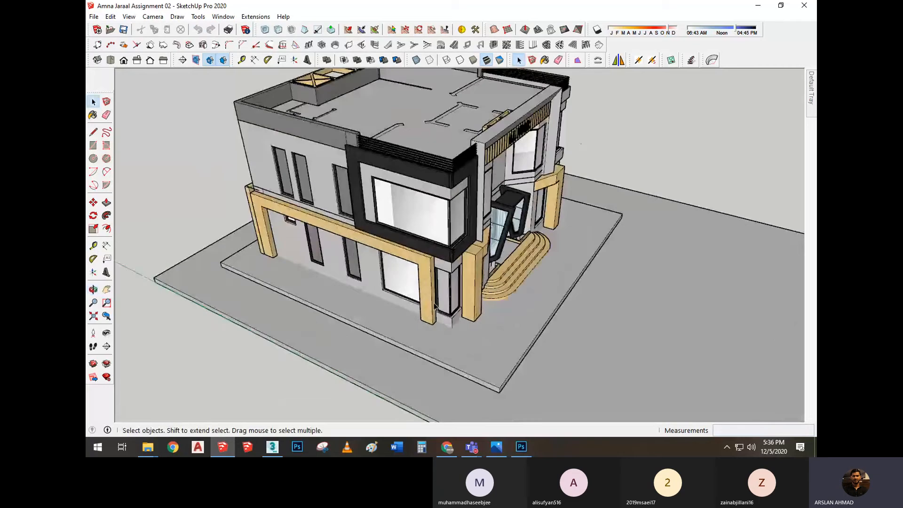
pyautogui.scroll(10, 435, 306)
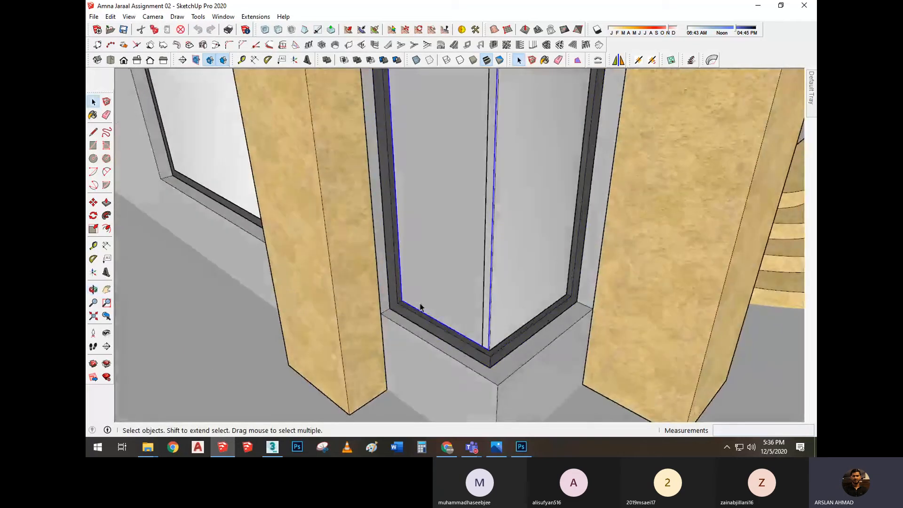
pyautogui.scroll(-8, 420, 307)
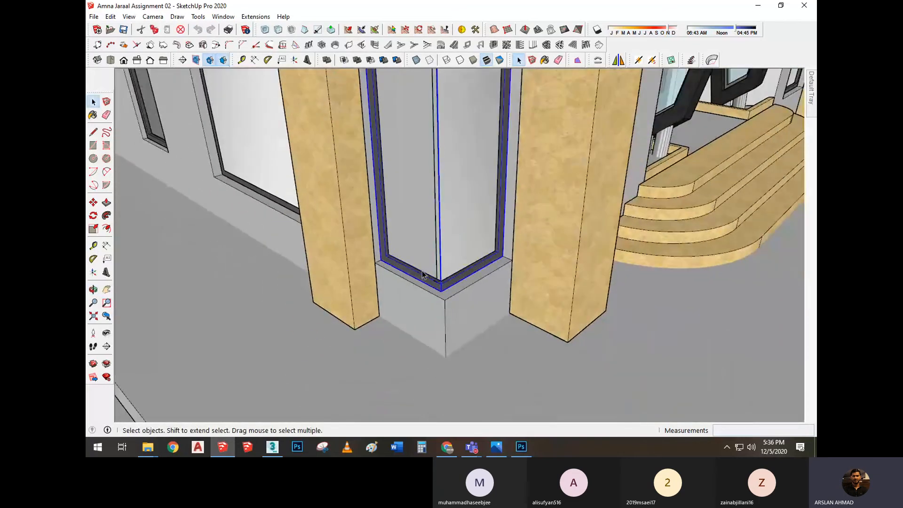
pyautogui.scroll(-3, 429, 255)
pyautogui.moveTo(431, 256); pyautogui.dragTo(449, 266, button='middle')
pyautogui.press('m')
pyautogui.click(452, 261)
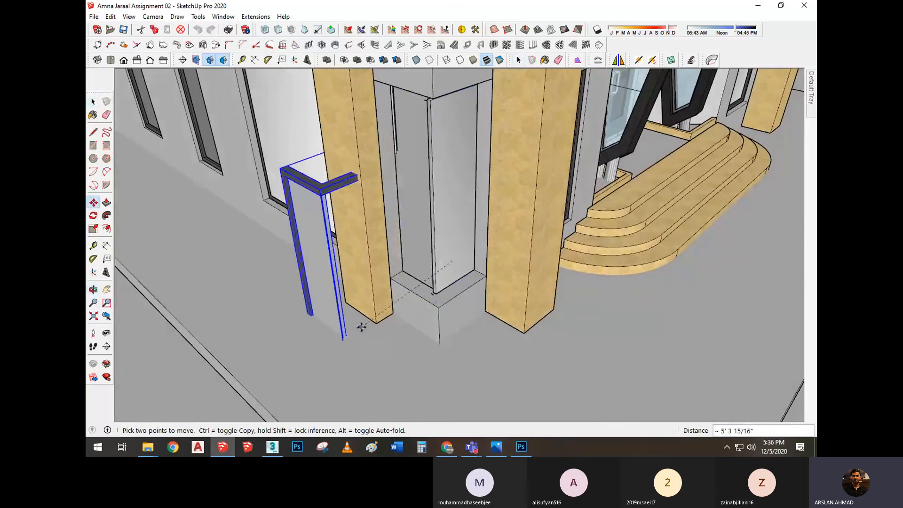
pyautogui.scroll(-10, 361, 326)
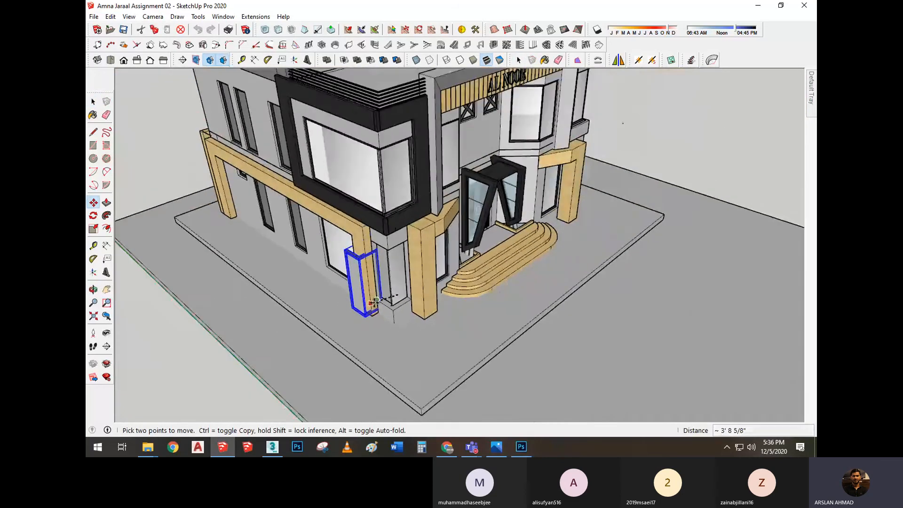
pyautogui.keyDown('shift'); pyautogui.moveTo(241, 355); pyautogui.dragTo(376, 236, button='middle'); pyautogui.keyUp('shift')
pyautogui.click(331, 267)
# Turn the selected corner window into a component with the default settings, replacing the selection
pyautogui.scroll(2, 332, 238)
pyautogui.press('space')
pyautogui.rightClick(312, 226)
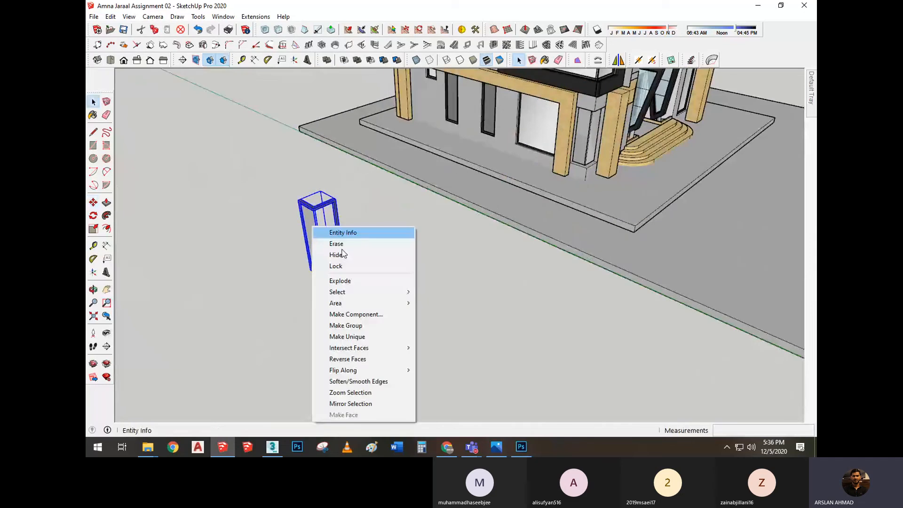
pyautogui.click(356, 314)
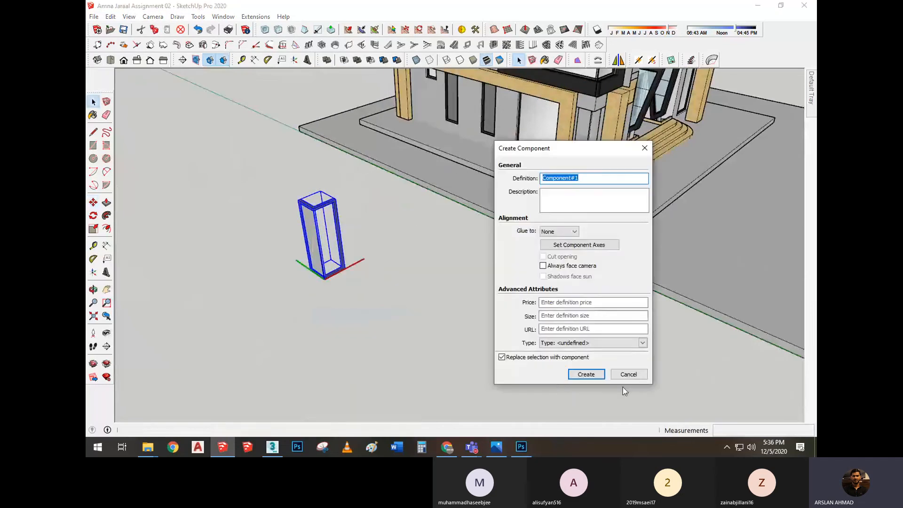
pyautogui.press('Return')
# Move the corner window component by its lower frame corner back onto the sill in the building's ground-floor corner opening
pyautogui.scroll(15, 316, 281)
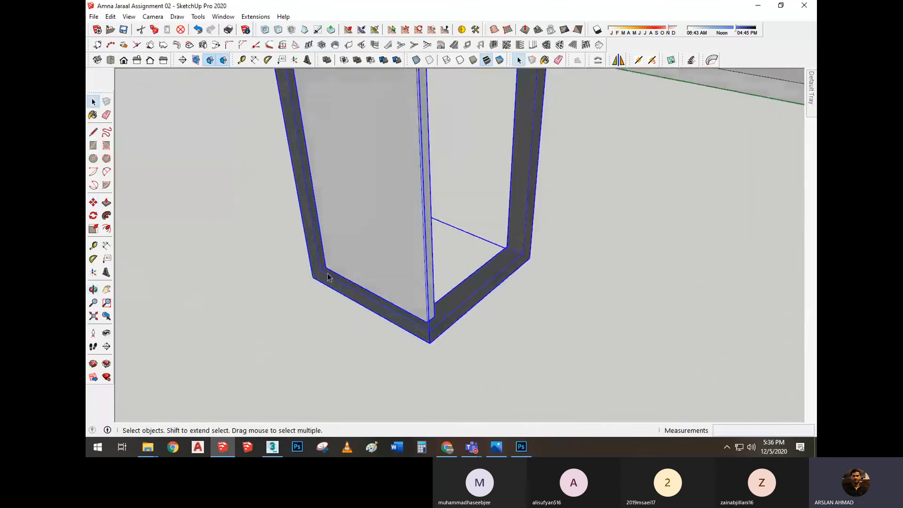
pyautogui.moveTo(328, 275); pyautogui.dragTo(358, 279, button='middle')
pyautogui.press('m')
pyautogui.click(311, 301)
pyautogui.scroll(-4, 239, 244)
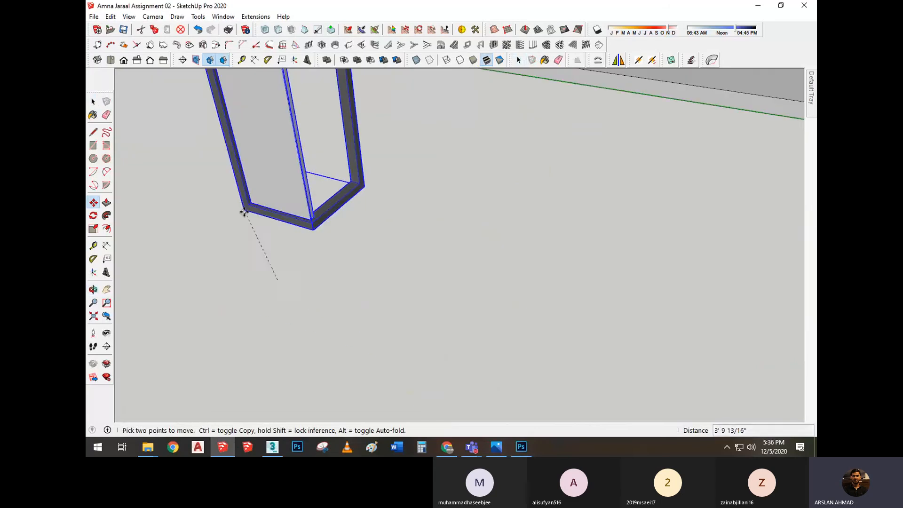
pyautogui.scroll(-10, 243, 213)
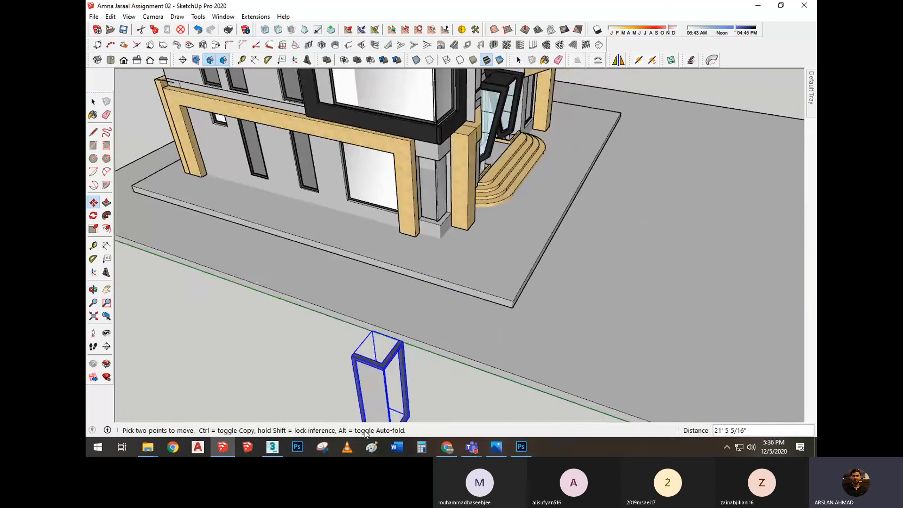
pyautogui.scroll(10, 440, 233)
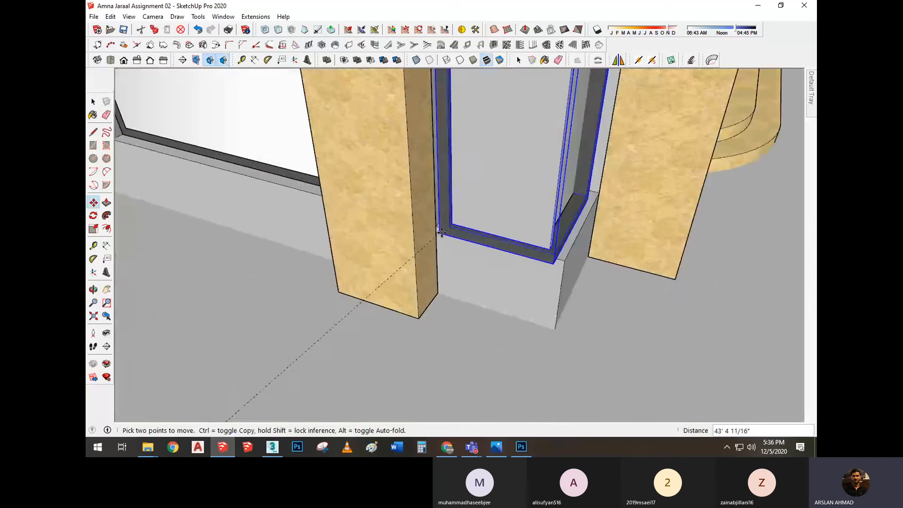
pyautogui.scroll(1, 441, 232)
pyautogui.click(439, 230)
# Pick up the window component again by its lower frame corner and reseat it on the sill between the columns
pyautogui.scroll(-6, 429, 254)
pyautogui.moveTo(430, 255); pyautogui.dragTo(373, 254, button='middle')
pyautogui.scroll(4, 374, 253)
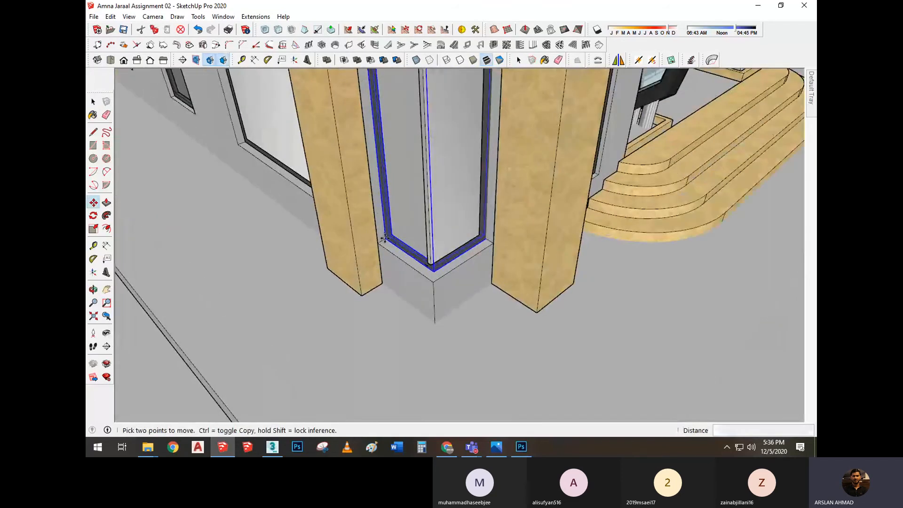
pyautogui.click(384, 238)
pyautogui.scroll(-3, 405, 219)
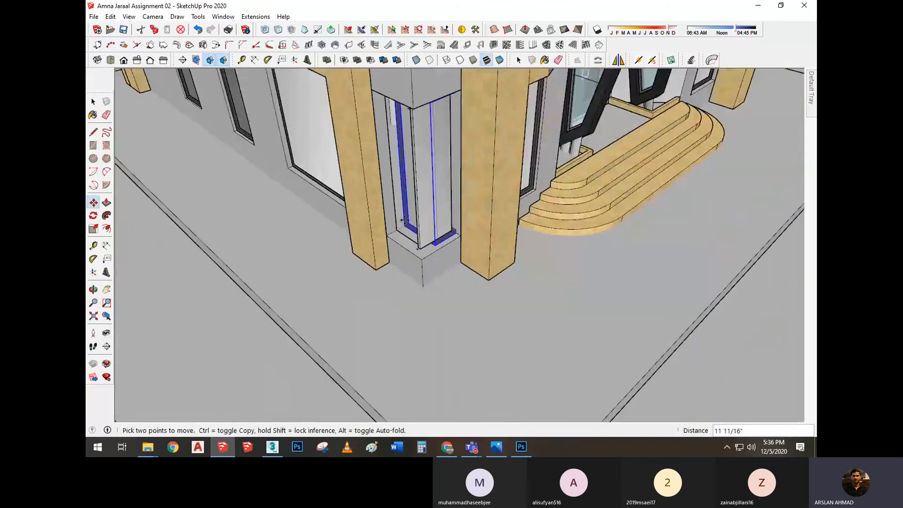
pyautogui.scroll(-3, 404, 220)
pyautogui.click(399, 226)
pyautogui.moveTo(408, 226); pyautogui.dragTo(492, 206, button='middle')
pyautogui.press('space')
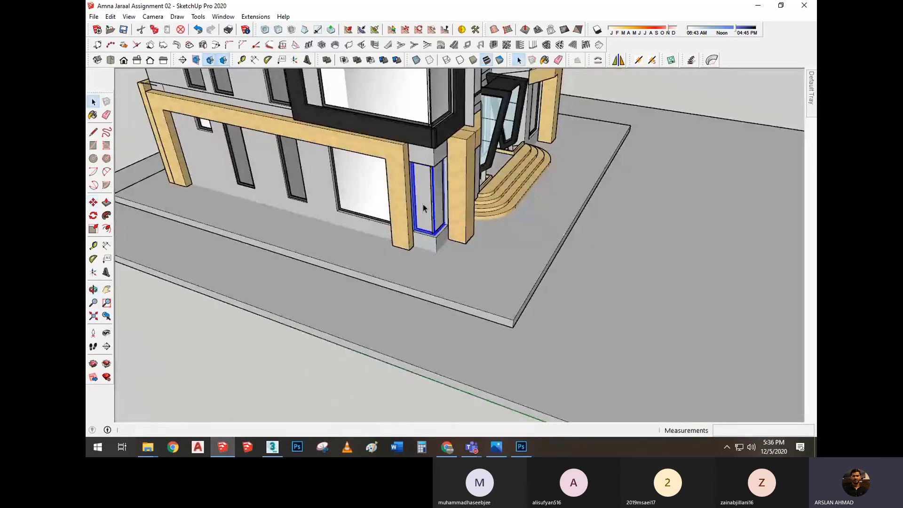
# Examine the placed corner window and the surrounding ground-floor facade with back edges displayed, and hide the back edges again
pyautogui.scroll(8, 423, 204)
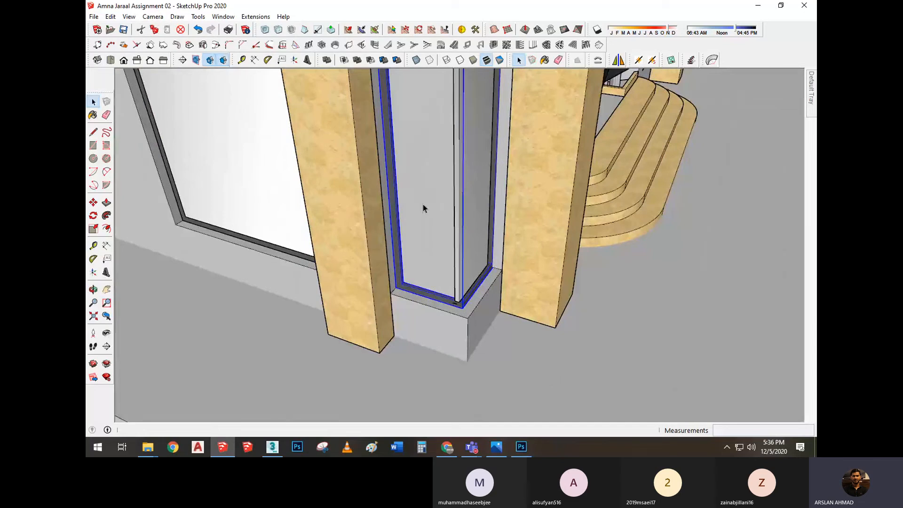
pyautogui.scroll(1, 404, 231)
pyautogui.scroll(2, 361, 267)
pyautogui.moveTo(416, 254); pyautogui.dragTo(406, 264, button='middle')
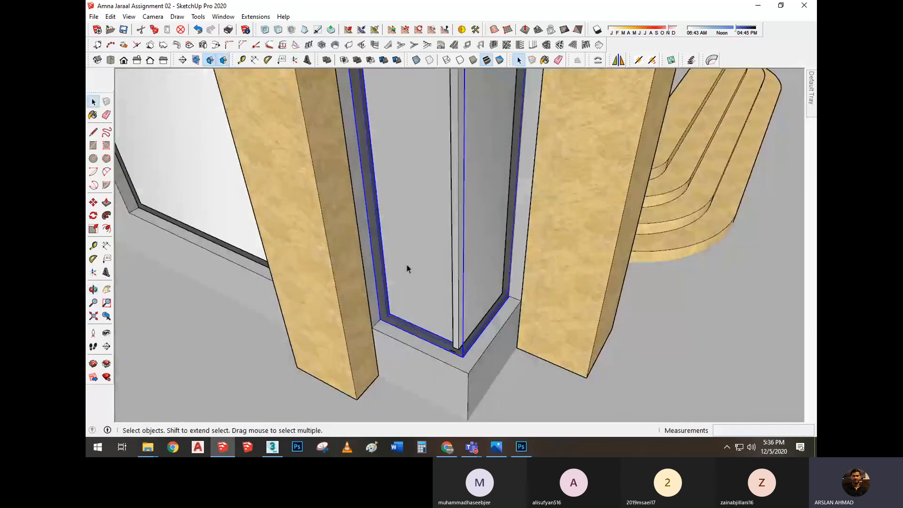
pyautogui.press('k')
pyautogui.scroll(-4, 394, 229)
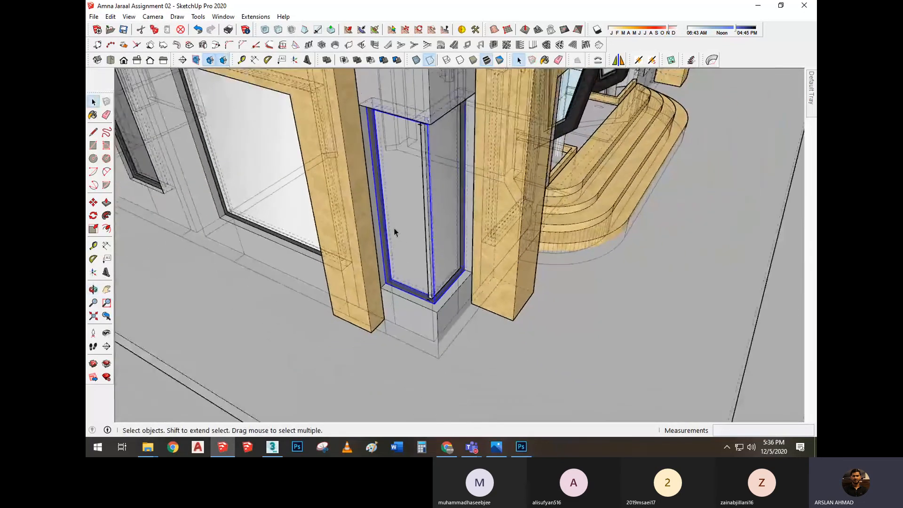
pyautogui.scroll(-3, 454, 280)
pyautogui.scroll(-1, 454, 279)
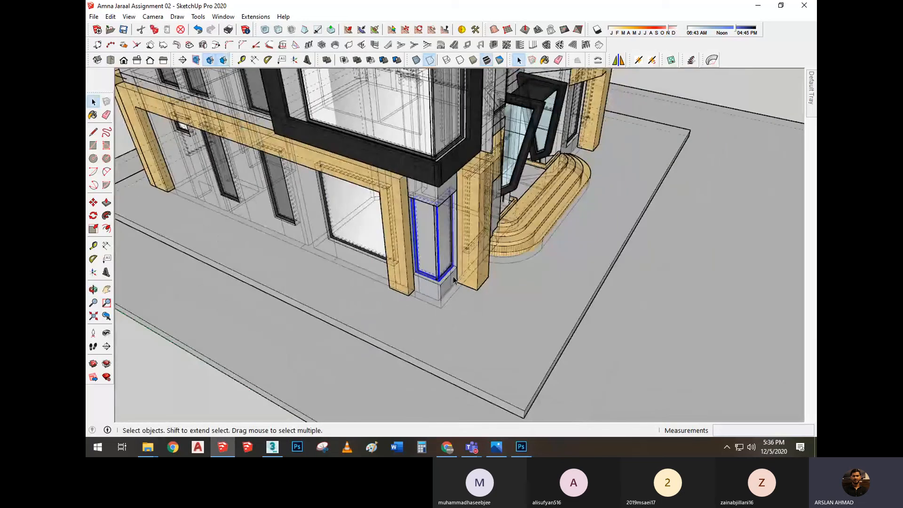
pyautogui.scroll(-3, 454, 280)
pyautogui.scroll(-4, 458, 325)
pyautogui.press('k')
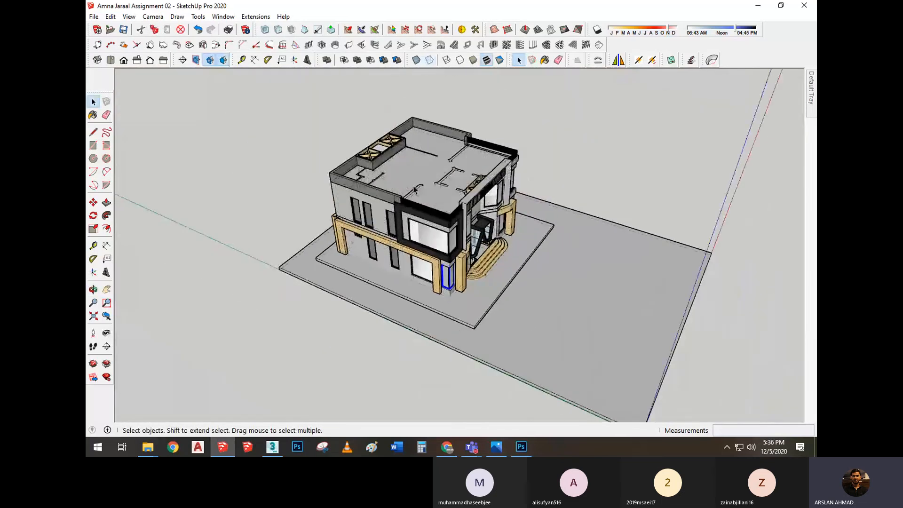
# View the whole building from the entrance corner and inspect how the window frame sits on the sill with back edges shown
pyautogui.moveTo(414, 189); pyautogui.dragTo(380, 76, button='middle')
pyautogui.moveTo(416, 204); pyautogui.dragTo(432, 182, button='middle')
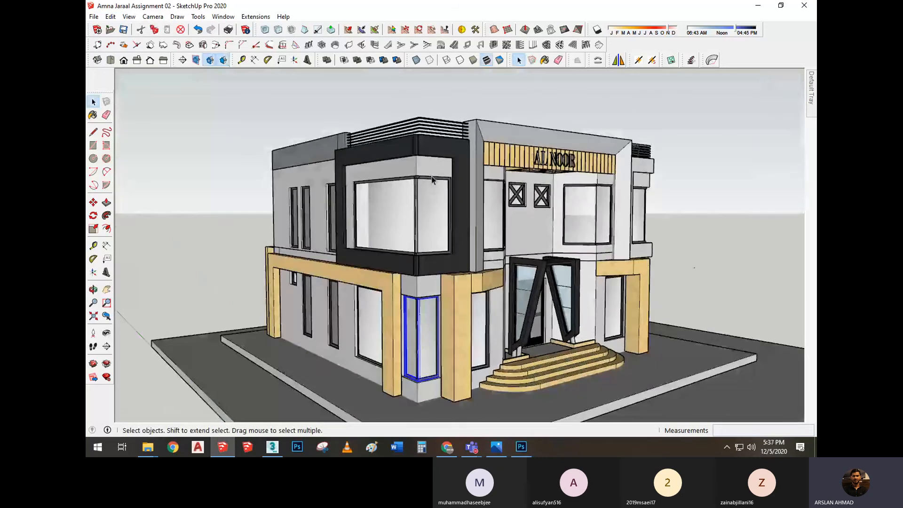
pyautogui.press('k')
pyautogui.moveTo(466, 152); pyautogui.dragTo(381, 325, button='middle')
pyautogui.scroll(2, 381, 325)
pyautogui.scroll(6, 380, 325)
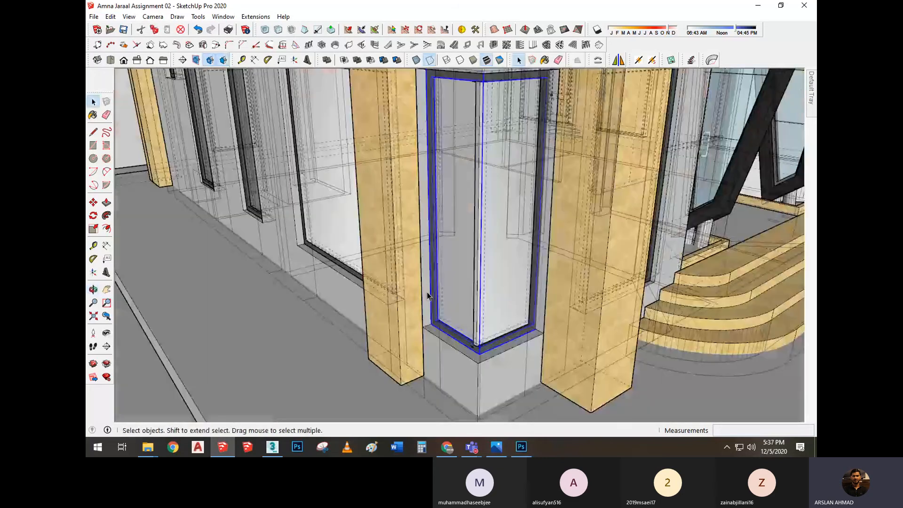
pyautogui.moveTo(427, 296); pyautogui.dragTo(424, 271, button='middle')
pyautogui.scroll(-5, 407, 238)
pyautogui.scroll(6, 424, 271)
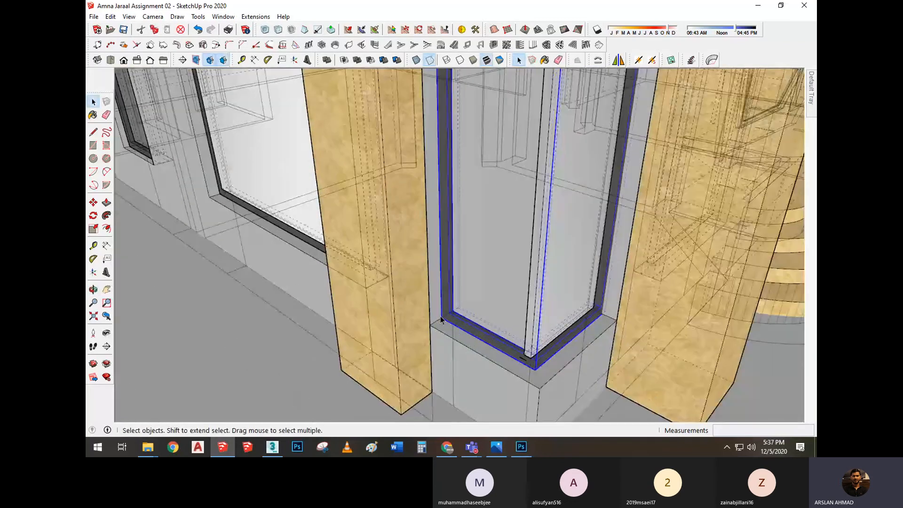
pyautogui.press('k')
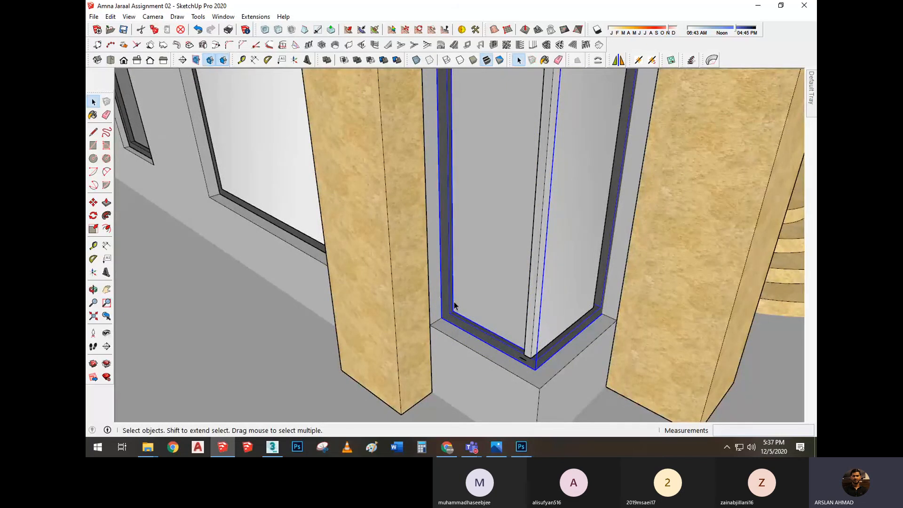
# Display back edges and move the window component by its lower frame corner out of the opening, onto the paving beside the building
pyautogui.press('x')
pyautogui.scroll(-1, 454, 306)
pyautogui.scroll(-2, 453, 306)
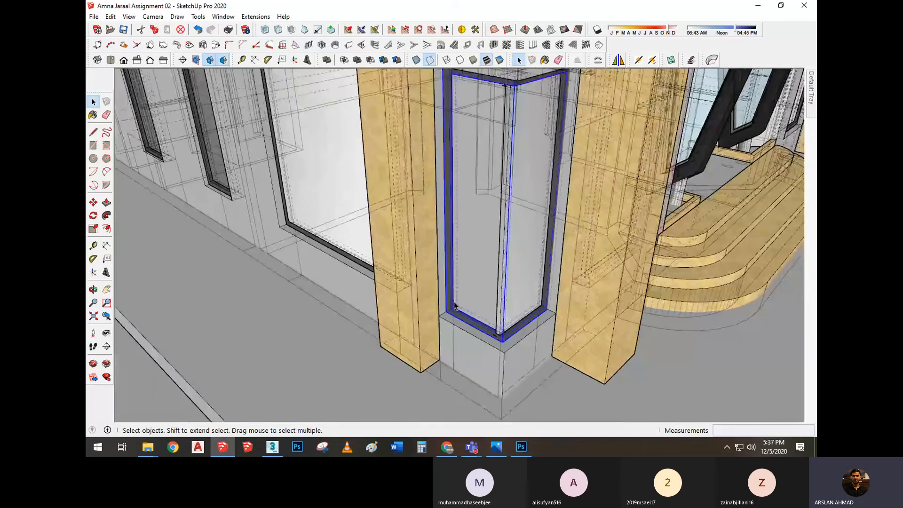
pyautogui.press('m')
pyautogui.click(447, 311)
pyautogui.scroll(-2, 447, 310)
pyautogui.scroll(-1, 141, 268)
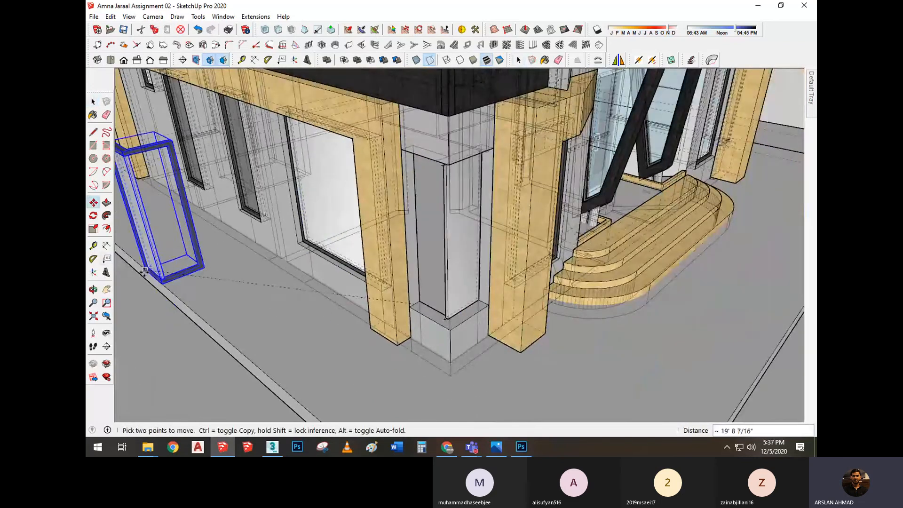
pyautogui.scroll(-2, 138, 303)
pyautogui.scroll(5, 138, 305)
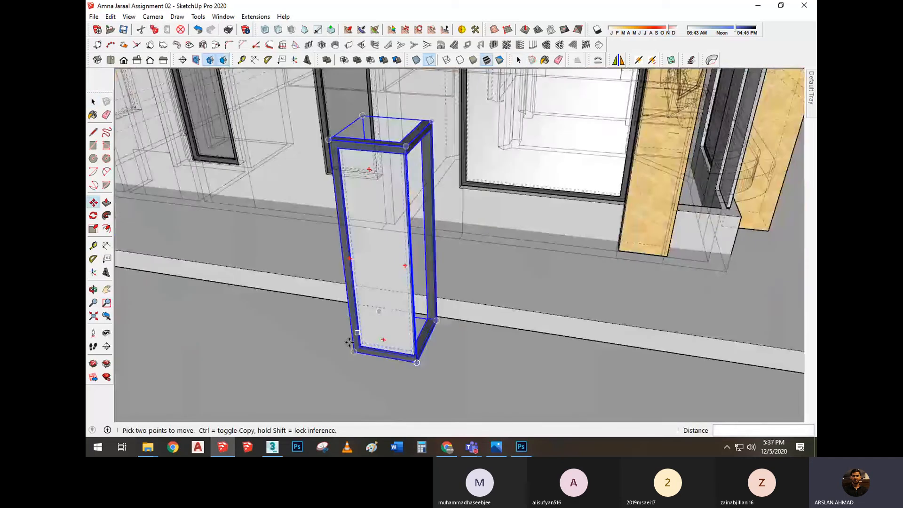
# Move the window component back onto the sill of the corner opening, turn off back edges, and check the corner from ground level
pyautogui.moveTo(349, 342); pyautogui.dragTo(483, 360, button='middle')
pyautogui.scroll(2, 447, 350)
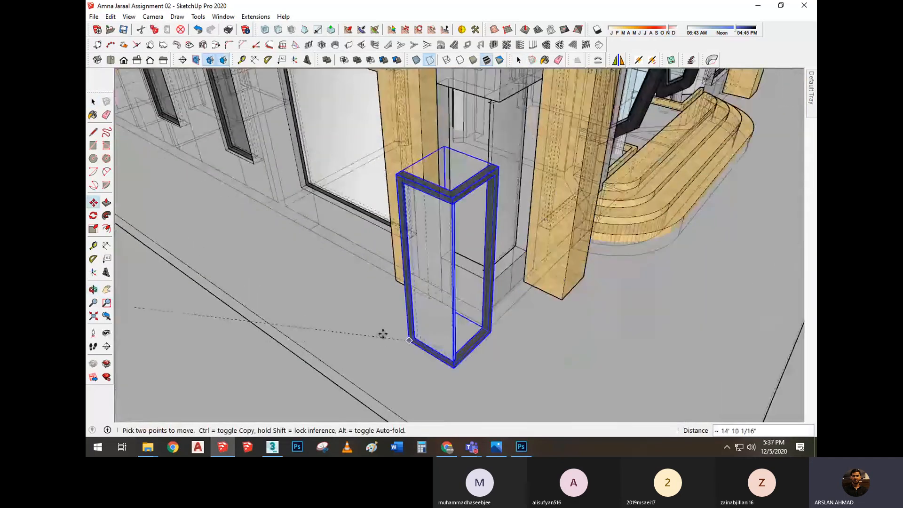
pyautogui.scroll(3, 442, 247)
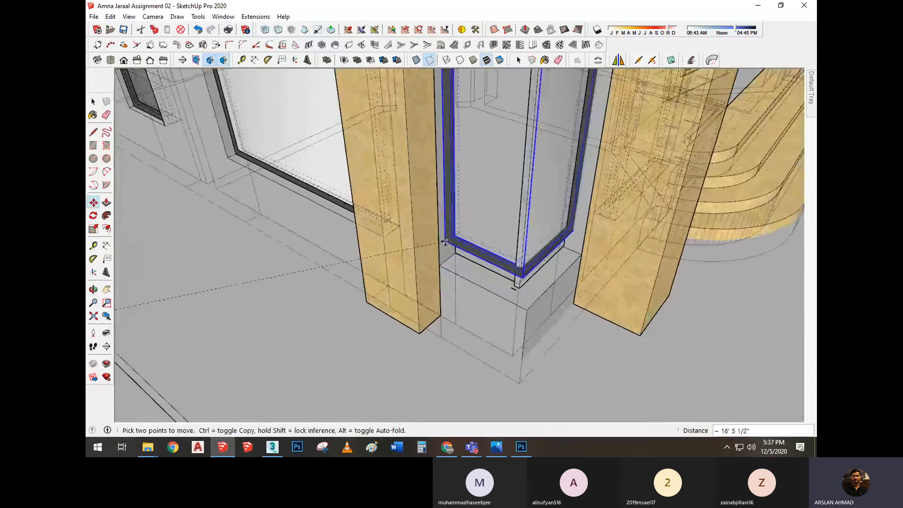
pyautogui.scroll(5, 446, 242)
pyautogui.scroll(-2, 400, 186)
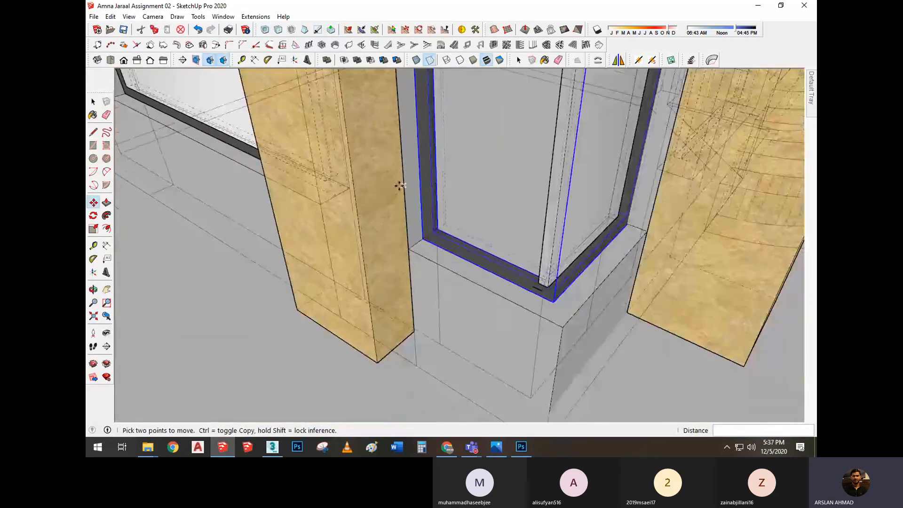
pyautogui.scroll(-8, 400, 186)
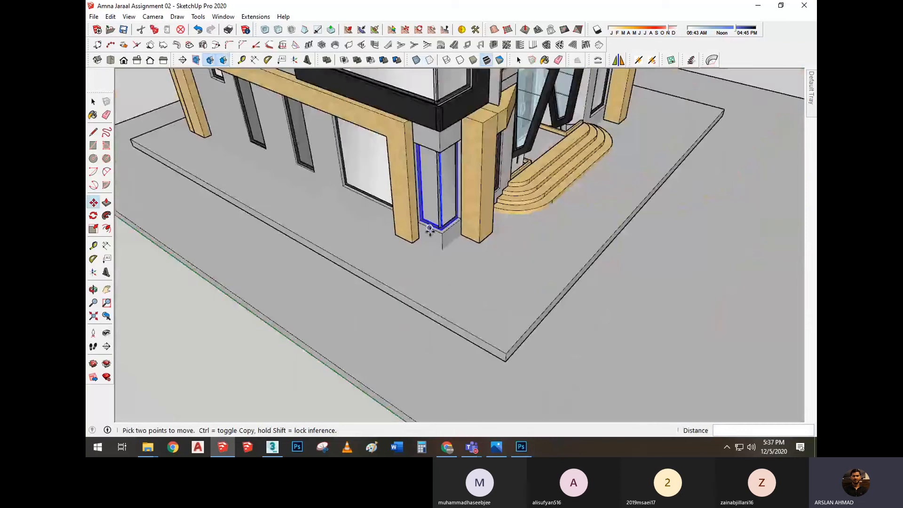
pyautogui.moveTo(433, 222); pyautogui.dragTo(433, 188, button='middle')
pyautogui.scroll(4, 435, 129)
pyautogui.keyDown('shift'); pyautogui.moveTo(435, 129); pyautogui.dragTo(440, 249, button='middle'); pyautogui.keyUp('shift')
pyautogui.press('space')
pyautogui.moveTo(450, 208); pyautogui.dragTo(437, 174, button='middle')
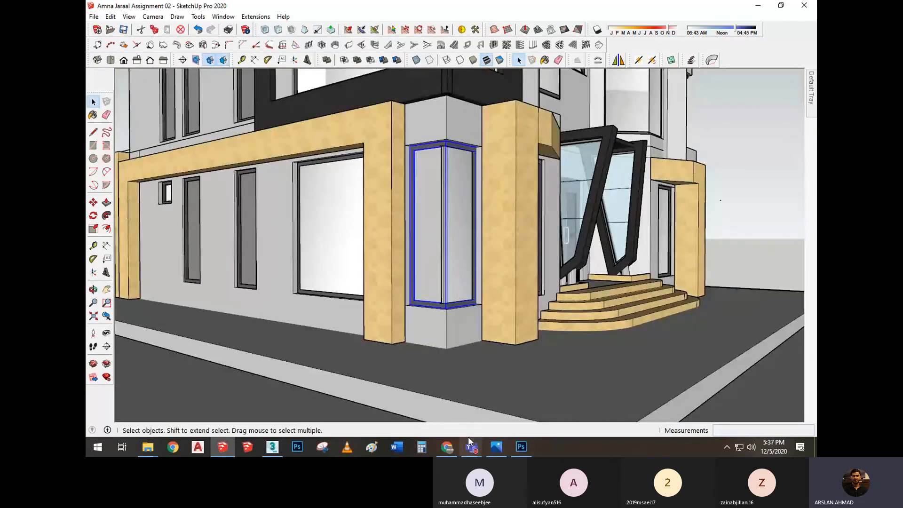
# Check the Lecture-06-PAV-NOV-2020 meeting window in Microsoft Teams and return to SketchUp
pyautogui.moveTo(471, 444)
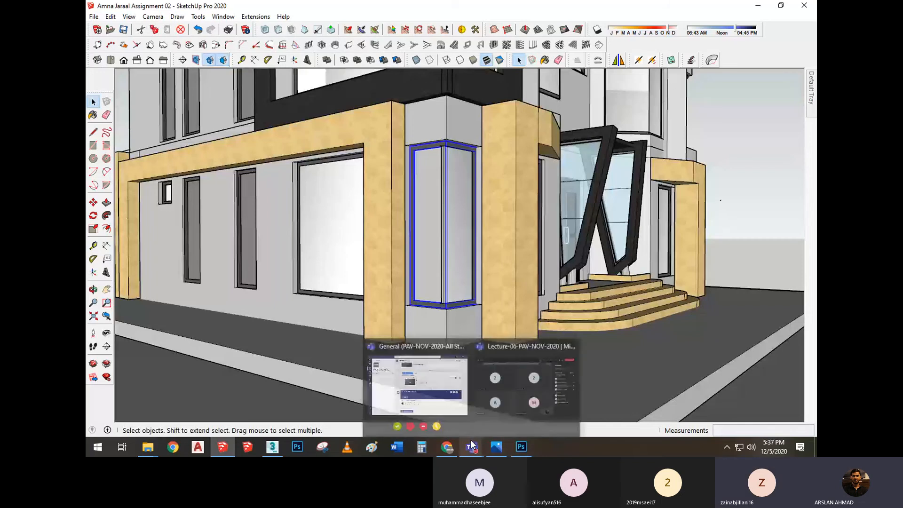
pyautogui.click(495, 395)
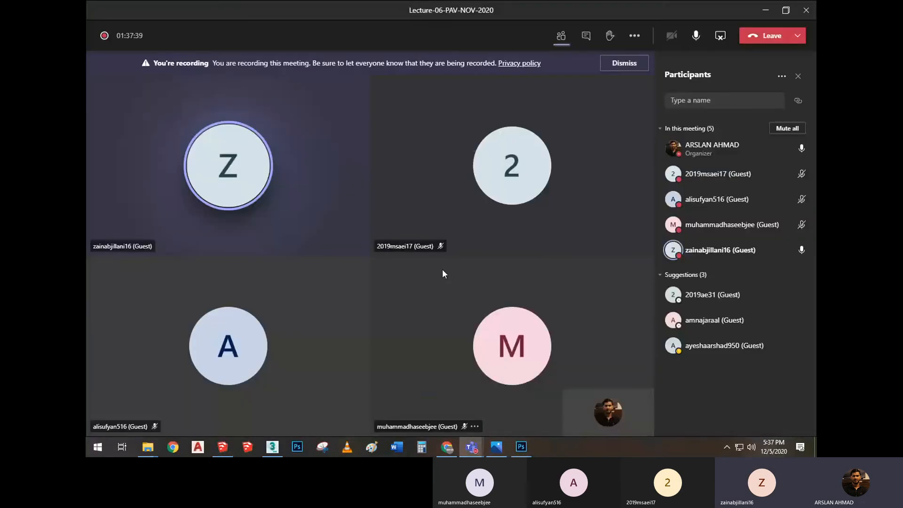
pyautogui.click(765, 10)
# Remove the window frame and glass from the ground-floor corner opening, leaving the sill and wall openings bare
pyautogui.moveTo(454, 282); pyautogui.dragTo(447, 341, button='middle')
pyautogui.scroll(-2, 447, 342)
pyautogui.rightClick(447, 341)
pyautogui.click(478, 194)
pyautogui.scroll(3, 439, 353)
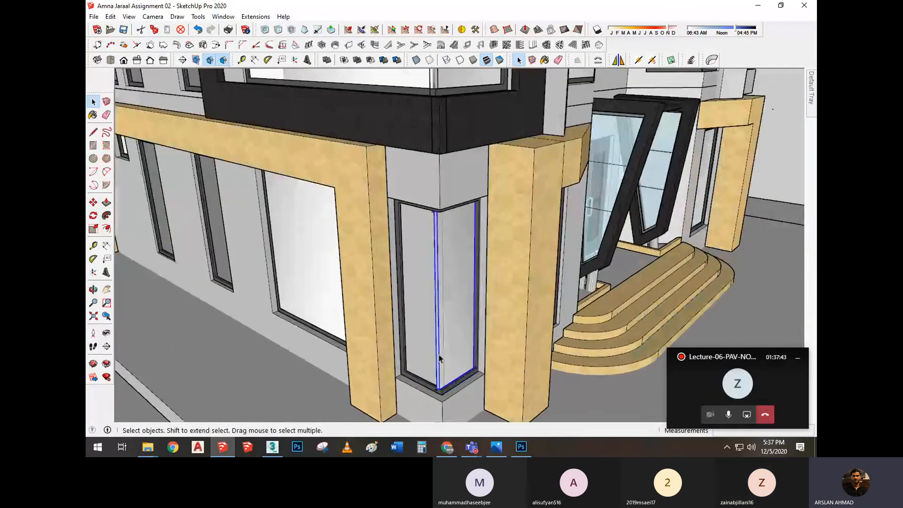
pyautogui.rightClick(412, 342)
pyautogui.click(465, 161)
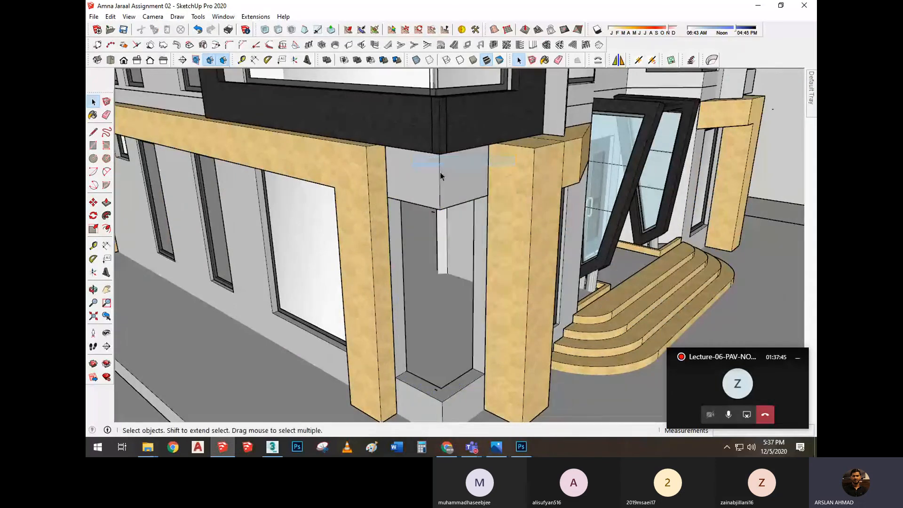
# Draw an L-shaped line along the middle of the corner sill, from one wall midpoint around the corner to the other
pyautogui.moveTo(464, 163); pyautogui.dragTo(467, 271, button='middle')
pyautogui.scroll(6, 445, 325)
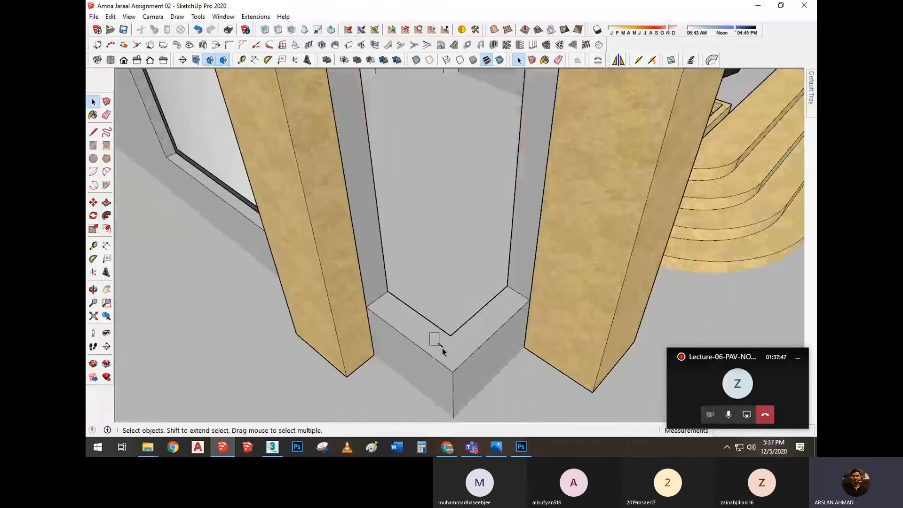
pyautogui.moveTo(442, 348); pyautogui.dragTo(510, 288, button='middle')
pyautogui.press('l')
pyautogui.click(520, 278)
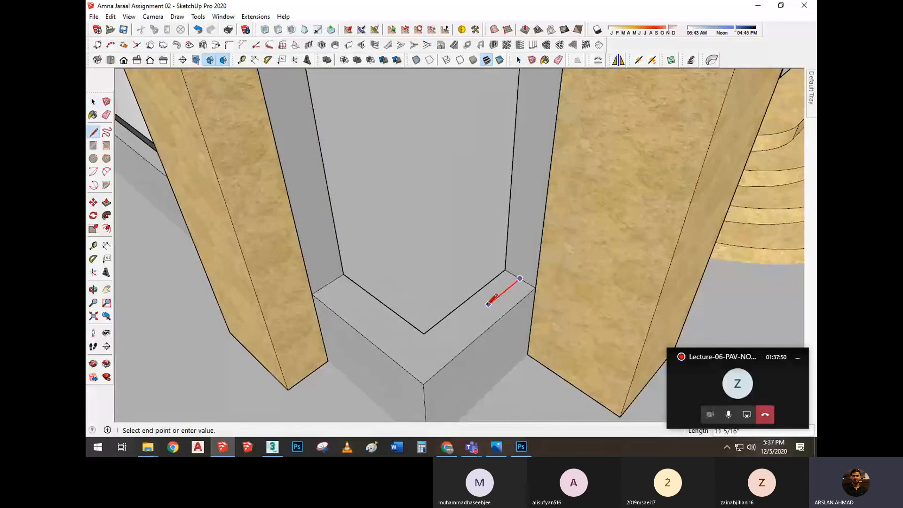
pyautogui.scroll(1, 348, 337)
pyautogui.click(329, 282)
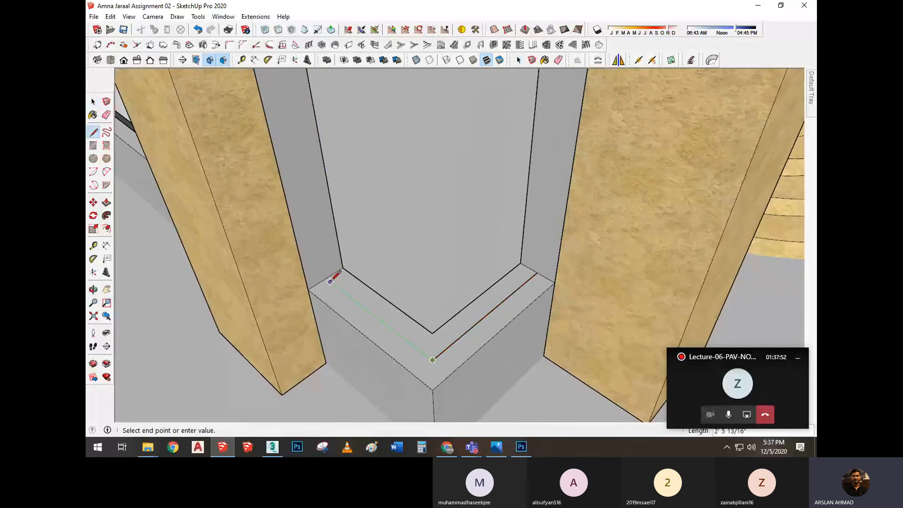
pyautogui.click(326, 277)
pyautogui.press('space')
# Offset the L-shaped centre line a short distance toward the outer edge of the corner sill
pyautogui.scroll(1, 362, 308)
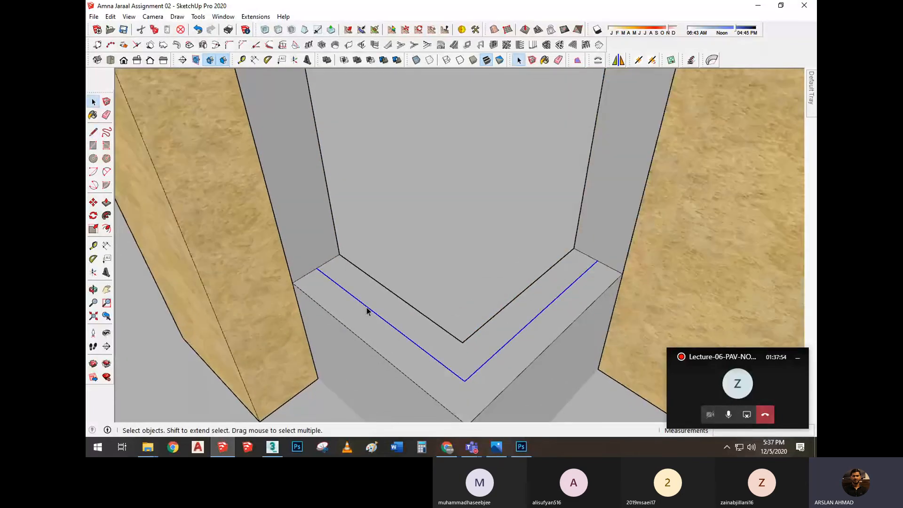
pyautogui.scroll(1, 367, 310)
pyautogui.press('f')
pyautogui.click(365, 306)
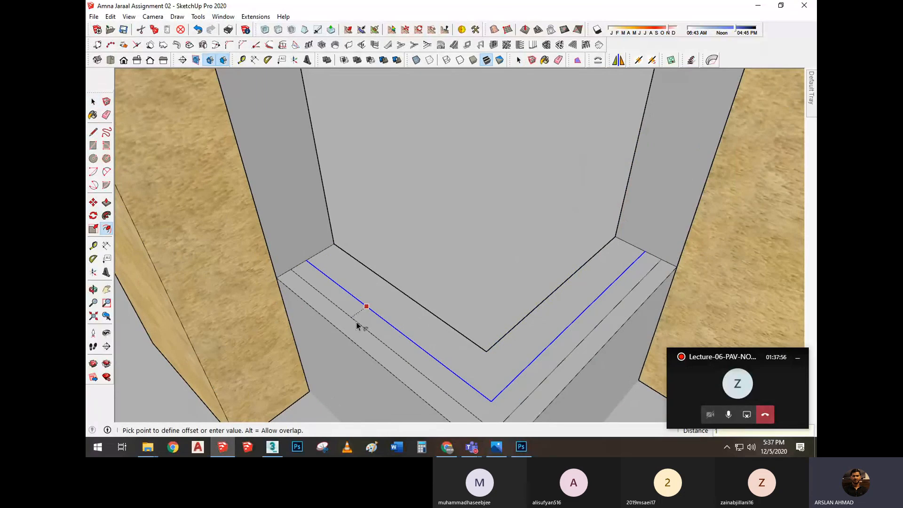
pyautogui.click(358, 317)
pyautogui.press('space')
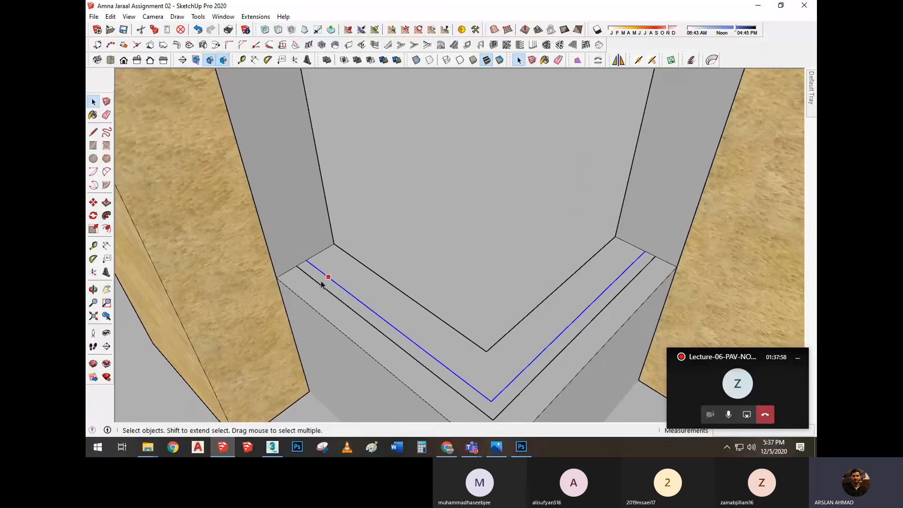
# Close both ends of the strip between the two L-shaped sill lines with short lines
pyautogui.press('l')
pyautogui.click(296, 266)
pyautogui.click(306, 259)
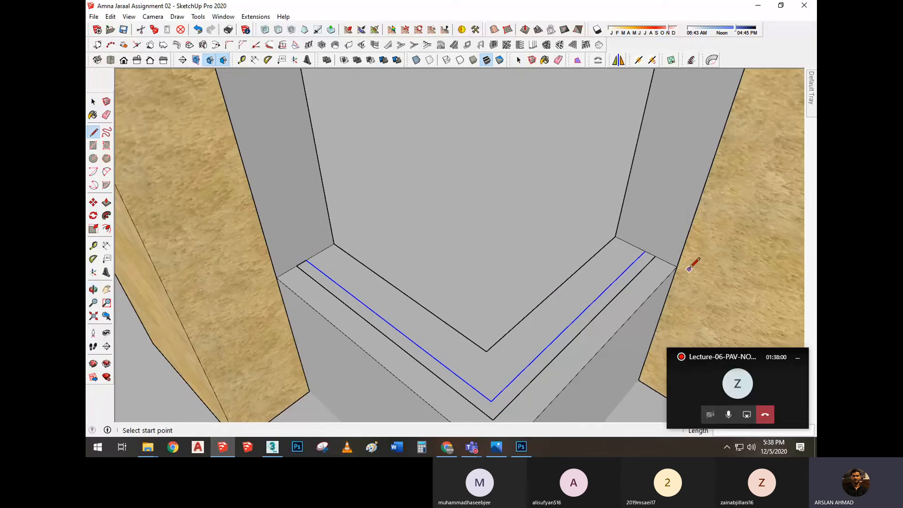
pyautogui.click(645, 253)
pyautogui.click(654, 256)
pyautogui.press('space')
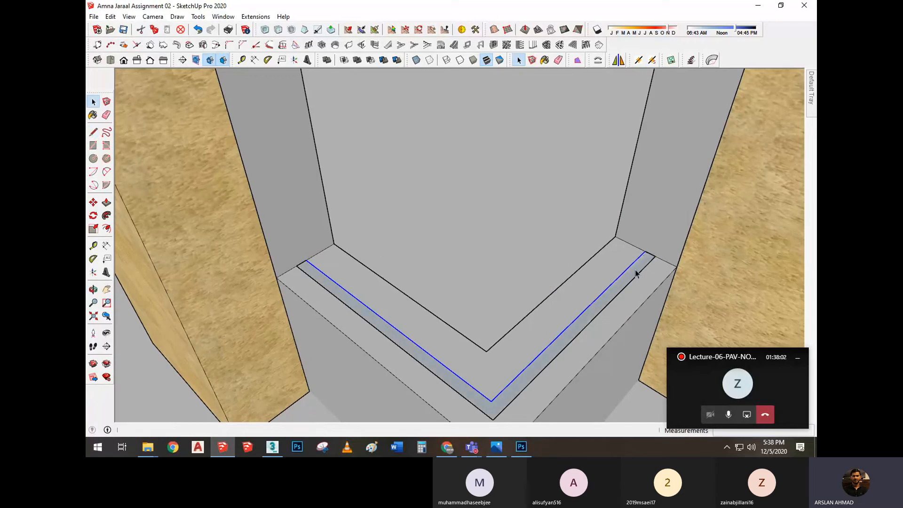
# Make the closed L-shaped strip a group and extrude it upward inside the group into the window's bottom frame bar
pyautogui.click(637, 273)
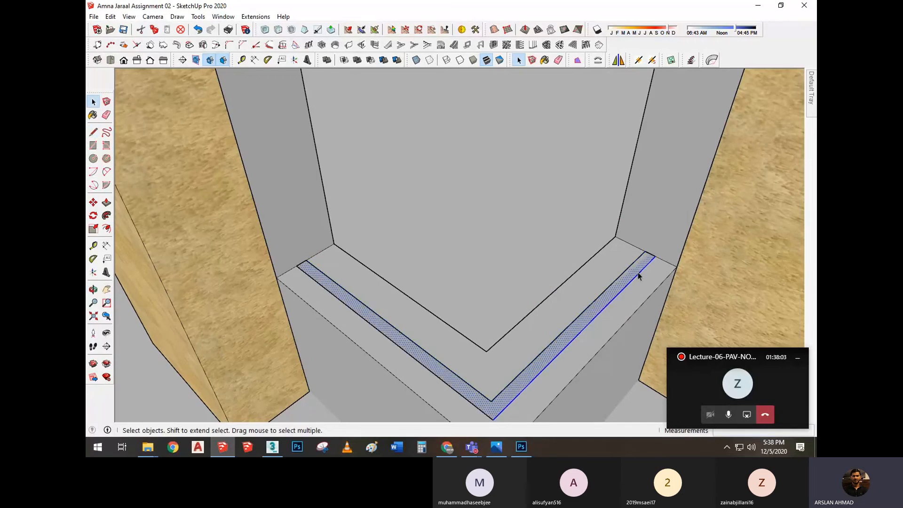
pyautogui.rightClick(638, 272)
pyautogui.click(677, 180)
pyautogui.moveTo(678, 183); pyautogui.dragTo(571, 277, button='middle')
pyautogui.doubleClick(571, 278)
pyautogui.press('p')
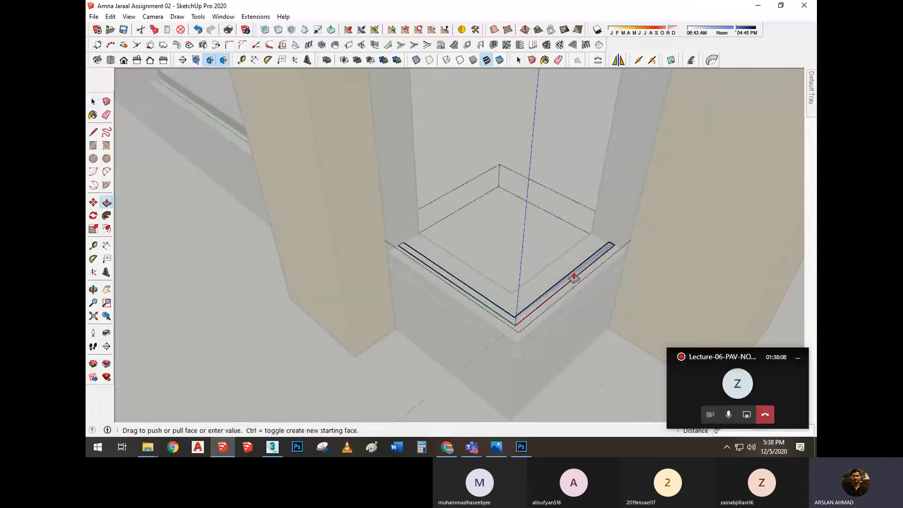
pyautogui.click(574, 276)
pyautogui.press('Return')
pyautogui.press('space')
# Copy the whole L-shaped bottom bar straight up to the head of the corner opening as the top frame bar
pyautogui.scroll(3, 609, 243)
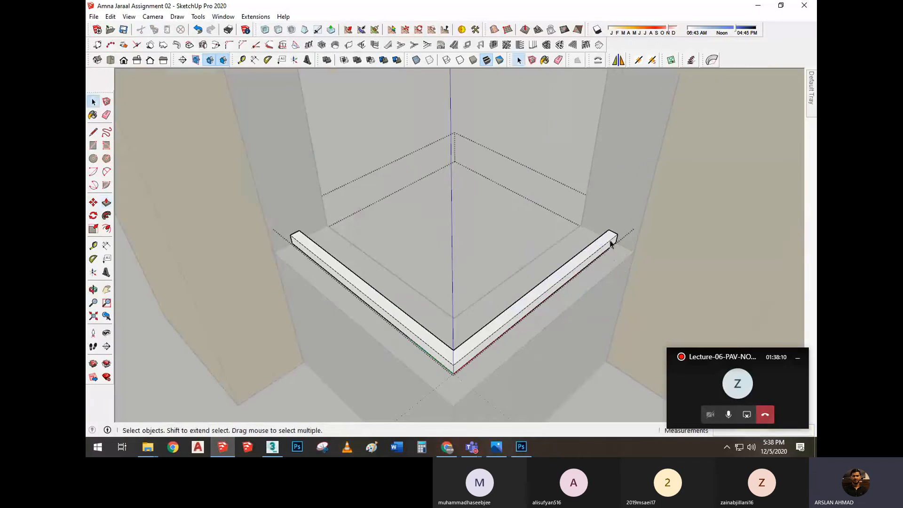
pyautogui.scroll(1, 609, 243)
pyautogui.tripleClick(609, 243)
pyautogui.press('m')
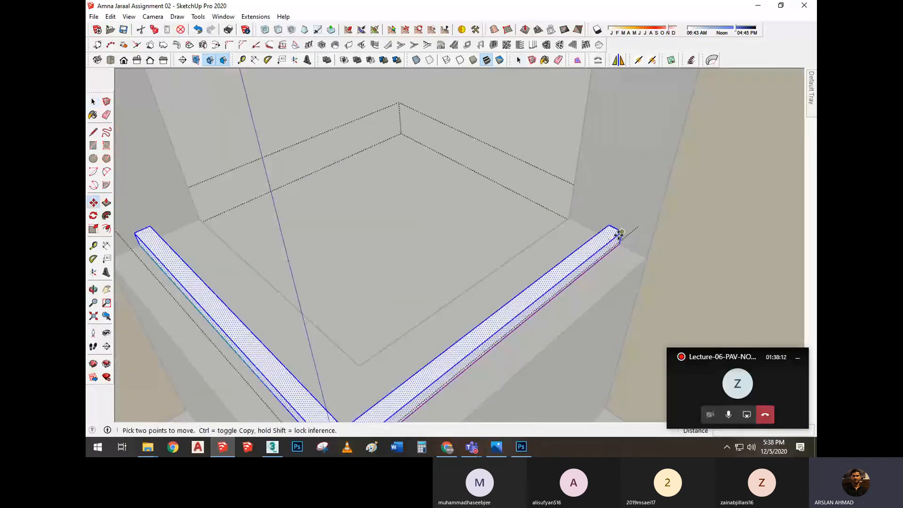
pyautogui.press('ctrl')
pyautogui.click(622, 231)
pyautogui.scroll(-4, 625, 207)
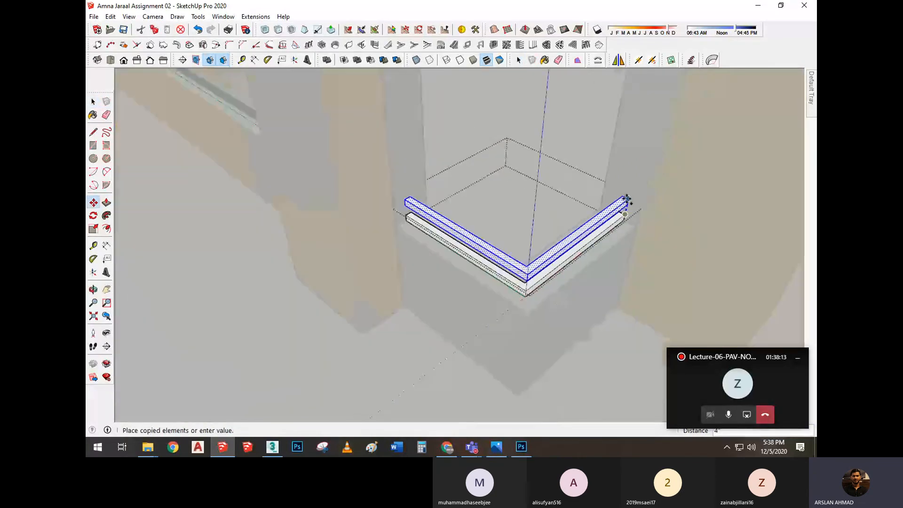
pyautogui.moveTo(629, 141); pyautogui.dragTo(568, 284, button='middle')
pyautogui.scroll(2, 573, 165)
pyautogui.click(503, 127)
pyautogui.scroll(-3, 552, 155)
pyautogui.press('space')
# Copy the top end edge of the bottom bar's right arm 1.5" inward along the bar
pyautogui.scroll(5, 548, 296)
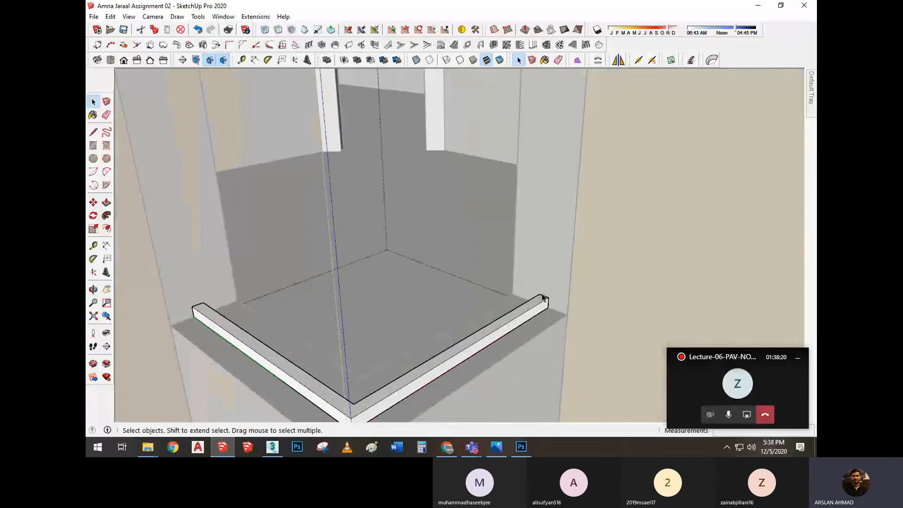
pyautogui.scroll(3, 544, 303)
pyautogui.press('m')
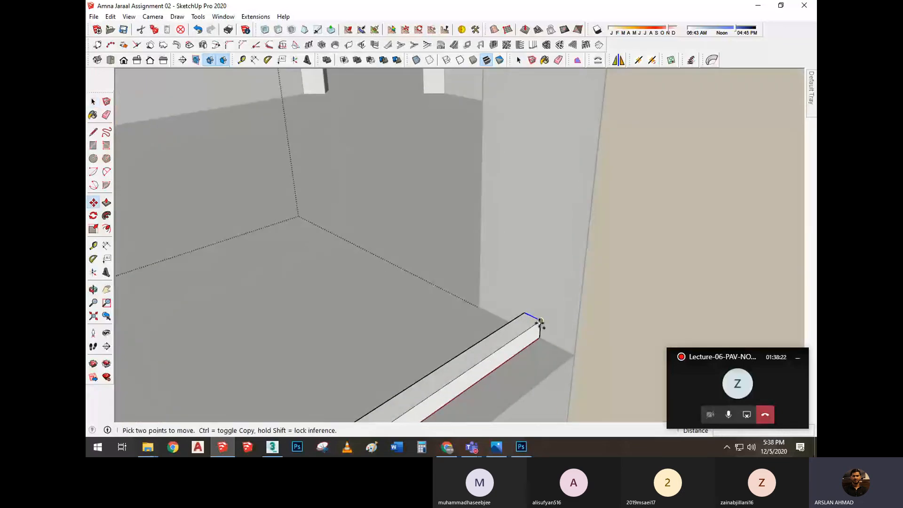
pyautogui.click(540, 320)
pyautogui.click(525, 329)
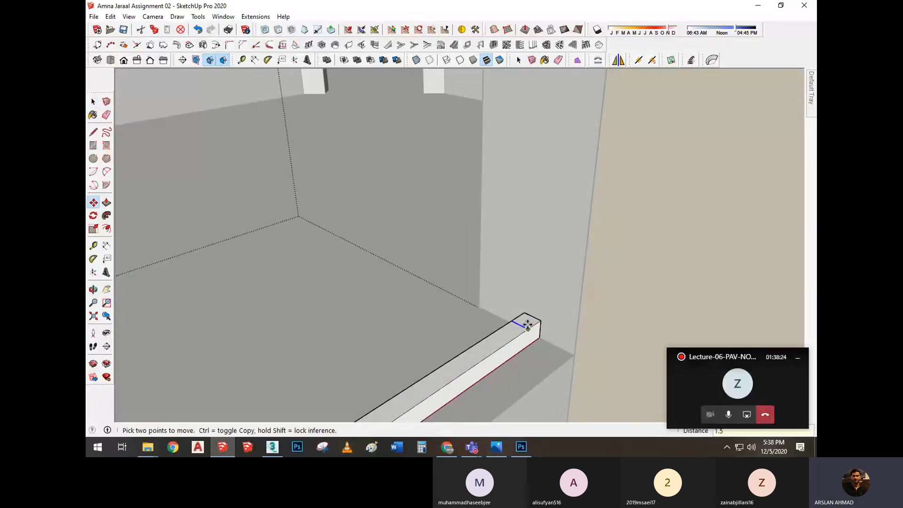
pyautogui.scroll(-5, 527, 301)
pyautogui.press('space')
# Copy the top end edge of the bottom bar's left arm inward along the bar by the post width
pyautogui.scroll(3, 360, 300)
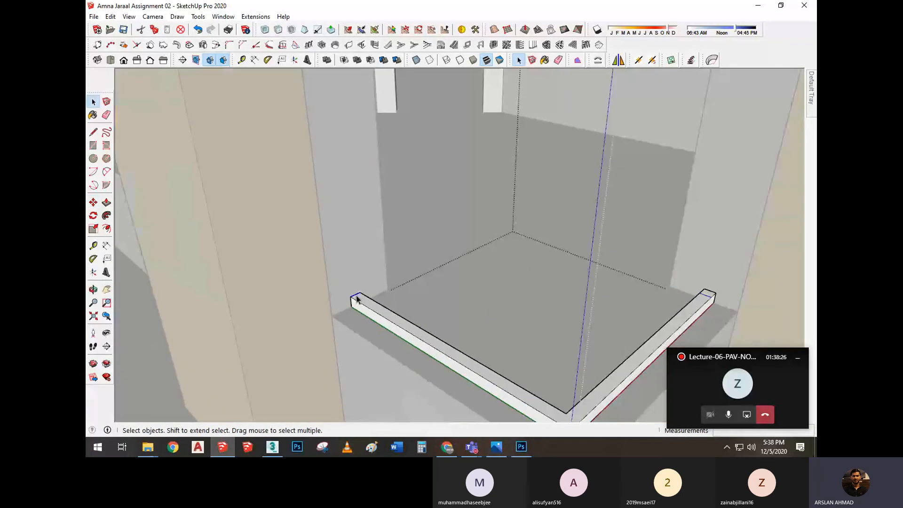
pyautogui.scroll(2, 357, 299)
pyautogui.press('m')
pyautogui.press('ctrl')
pyautogui.click(349, 297)
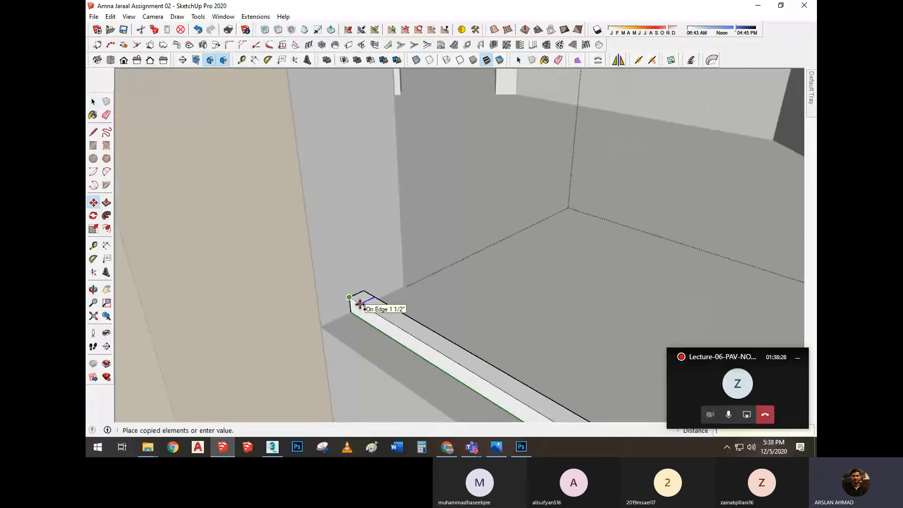
pyautogui.press('Return')
# Extrude the small face at the bottom bar's left end up to the top bar to form the side post
pyautogui.scroll(-4, 360, 304)
pyautogui.press('p')
pyautogui.click(360, 305)
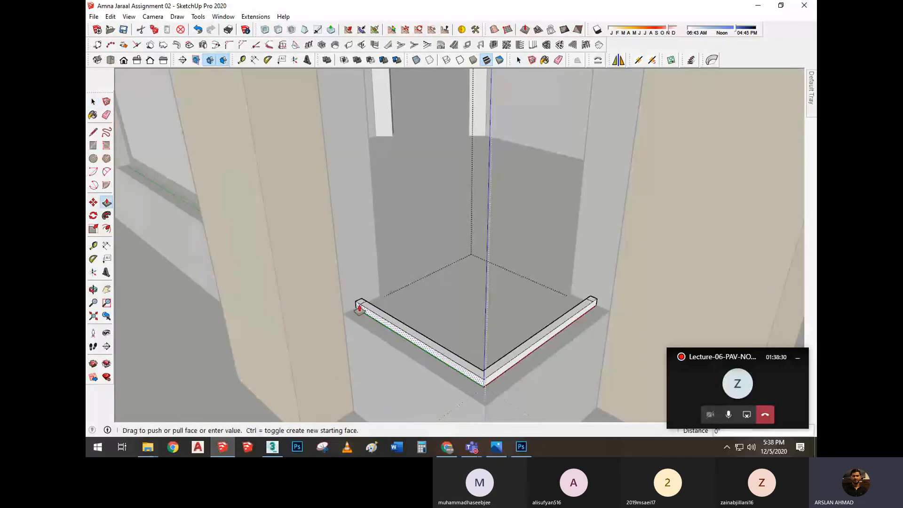
pyautogui.press('Escape')
pyautogui.click(360, 301)
pyautogui.scroll(-2, 358, 255)
pyautogui.moveTo(357, 245)
pyautogui.mouseDown(button='middle')
pyautogui.moveTo(352, 281)
pyautogui.moveTo(365, 371)
pyautogui.mouseUp(button='middle')
pyautogui.keyDown('shift'); pyautogui.moveTo(387, 234); pyautogui.dragTo(362, 373, button='middle'); pyautogui.keyUp('shift')
pyautogui.scroll(-1, 415, 119)
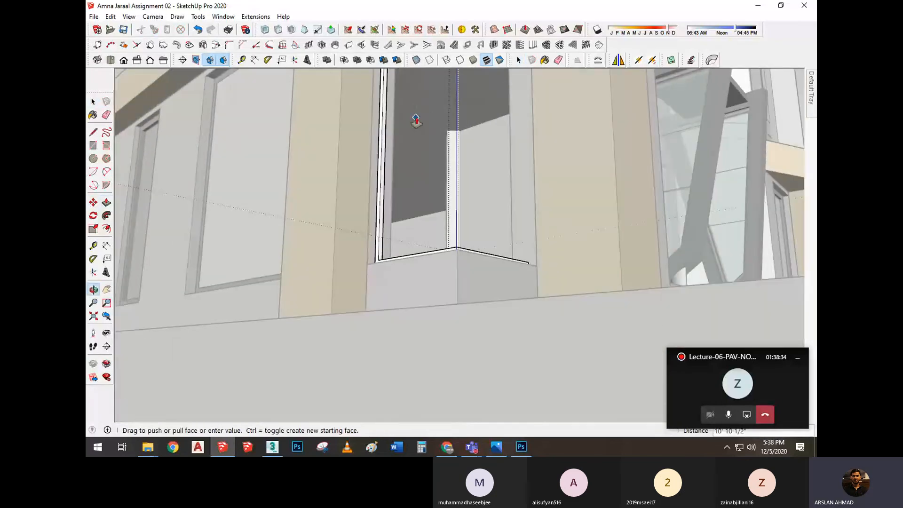
pyautogui.moveTo(415, 119)
pyautogui.keyDown('shift'); pyautogui.mouseDown(button='middle')
pyautogui.moveTo(408, 307)
pyautogui.moveTo(413, 153)
pyautogui.mouseUp(button='middle'); pyautogui.keyUp('shift')
pyautogui.scroll(2, 427, 229)
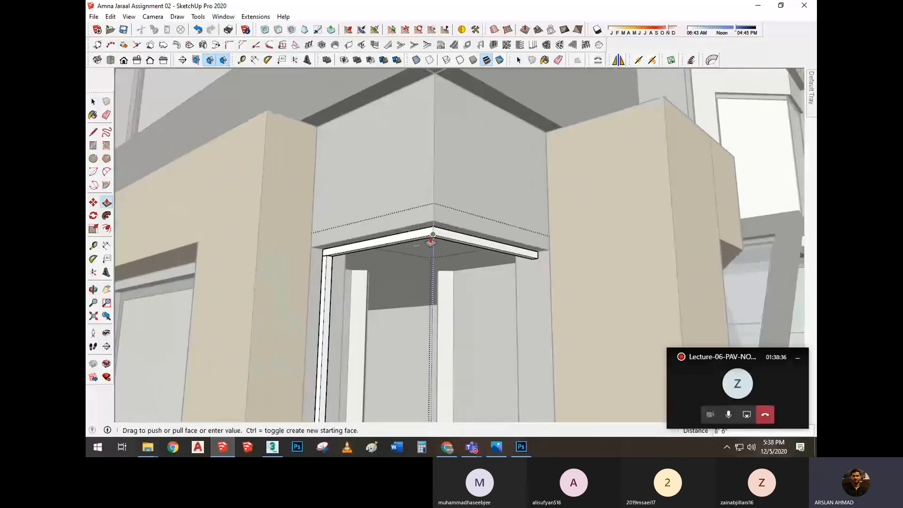
pyautogui.click(430, 235)
# Repeat the same extrusion on the small face at the bottom bar's right end to form the second side post
pyautogui.scroll(-2, 429, 231)
pyautogui.moveTo(454, 207); pyautogui.dragTo(469, 264, button='middle')
pyautogui.scroll(3, 472, 267)
pyautogui.doubleClick(474, 270)
pyautogui.scroll(2, 477, 274)
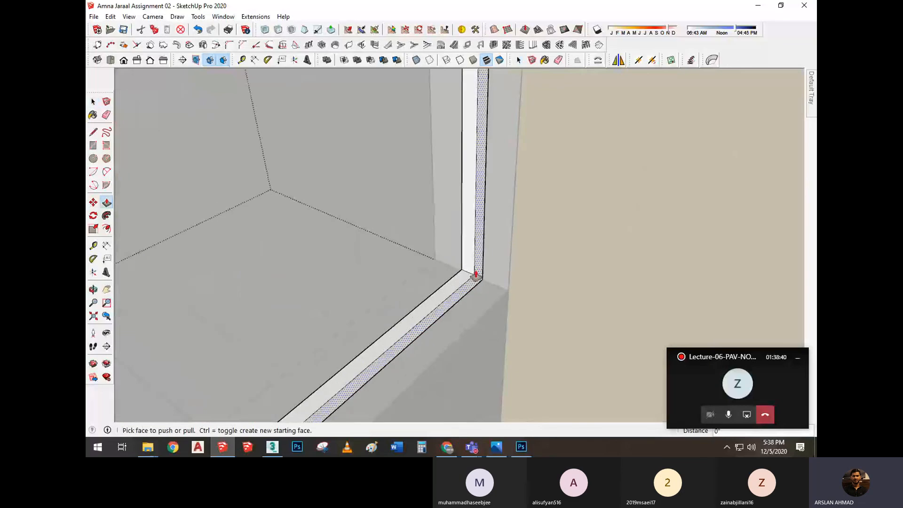
pyautogui.scroll(-3, 478, 275)
pyautogui.scroll(-3, 446, 236)
pyautogui.moveTo(314, 268)
pyautogui.keyDown('shift'); pyautogui.mouseDown(button='middle')
pyautogui.moveTo(349, 306)
pyautogui.moveTo(489, 216)
pyautogui.moveTo(530, 147)
pyautogui.mouseUp(button='middle'); pyautogui.keyUp('shift')
pyautogui.scroll(-2, 351, 301)
# Erase the leftover seam edges where the side posts meet the top bar and leave the frame group
pyautogui.press('e')
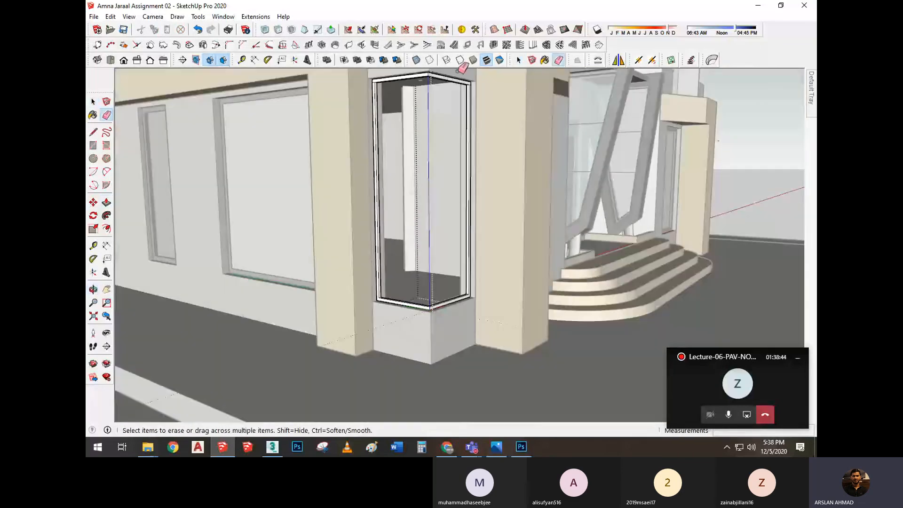
pyautogui.scroll(5, 479, 87)
pyautogui.scroll(3, 479, 88)
pyautogui.moveTo(479, 87); pyautogui.dragTo(316, 242, button='middle')
pyautogui.scroll(3, 336, 261)
pyautogui.scroll(-8, 329, 137)
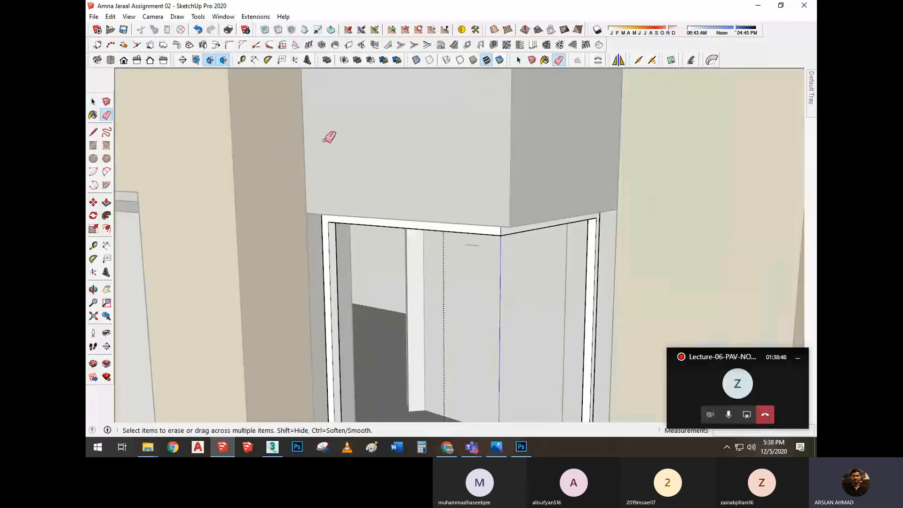
pyautogui.press('space')
pyautogui.click(335, 144)
# Try to draw a centre line along the right arm of the bottom frame bar, and undo it
pyautogui.scroll(-5, 334, 144)
pyautogui.moveTo(334, 144); pyautogui.dragTo(450, 268, button='middle')
pyautogui.scroll(2, 455, 202)
pyautogui.moveTo(455, 203); pyautogui.dragTo(456, 199, button='middle')
pyautogui.scroll(5, 477, 254)
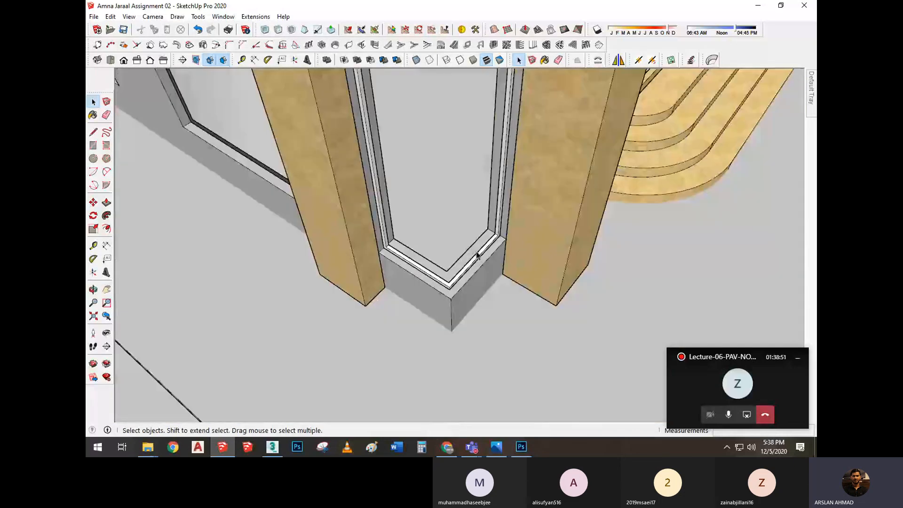
pyautogui.scroll(2, 487, 239)
pyautogui.press('l')
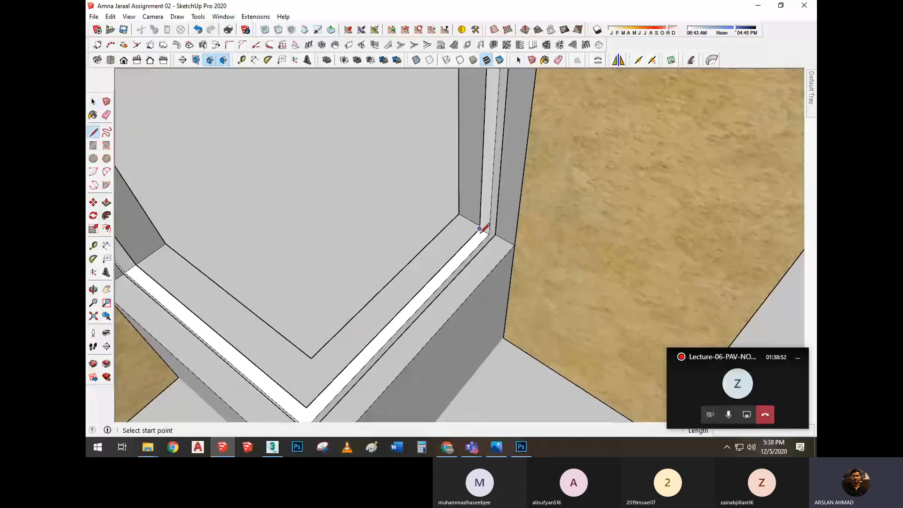
pyautogui.scroll(2, 483, 232)
pyautogui.click(483, 232)
pyautogui.scroll(-2, 463, 239)
pyautogui.keyDown('shift'); pyautogui.moveTo(371, 325); pyautogui.dragTo(416, 257, button='middle'); pyautogui.keyUp('shift')
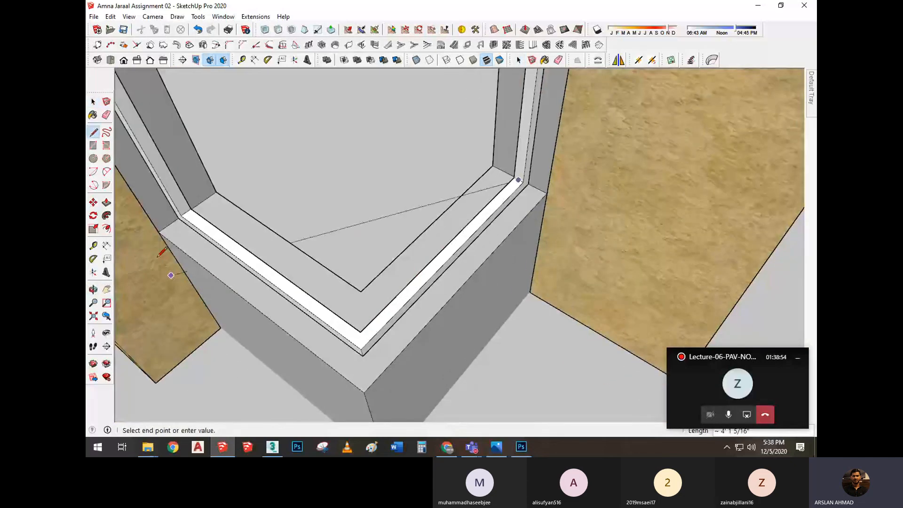
pyautogui.scroll(1, 173, 253)
pyautogui.scroll(1, 465, 296)
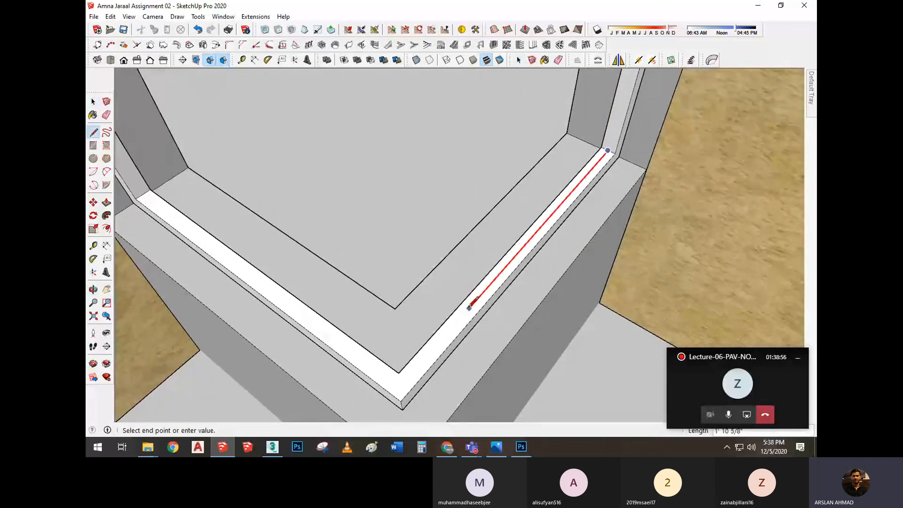
pyautogui.moveTo(467, 302); pyautogui.dragTo(463, 298, button='middle')
pyautogui.click(415, 360)
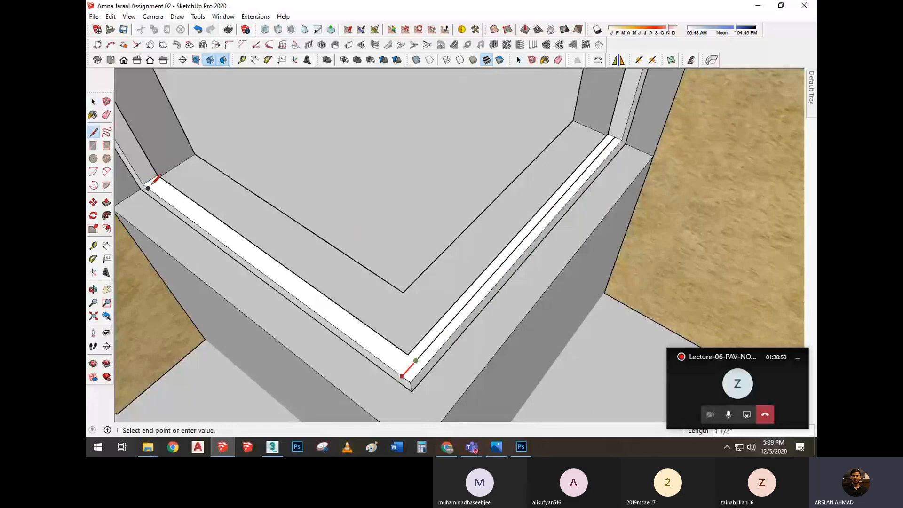
pyautogui.hotkey('ctrl', 'z')
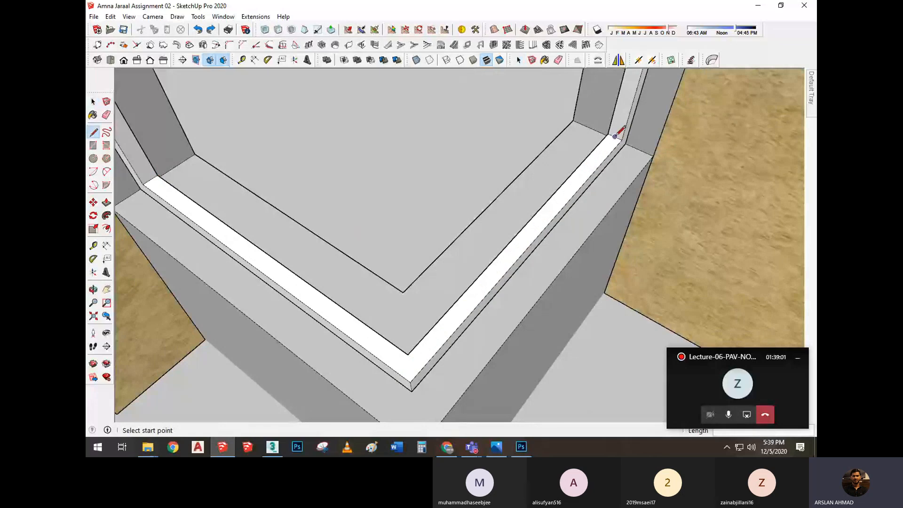
# Draw an L-shaped centre line on top of the bottom bar, from the right post's midpoint around the corner to the left post's midpoint
pyautogui.click(615, 136)
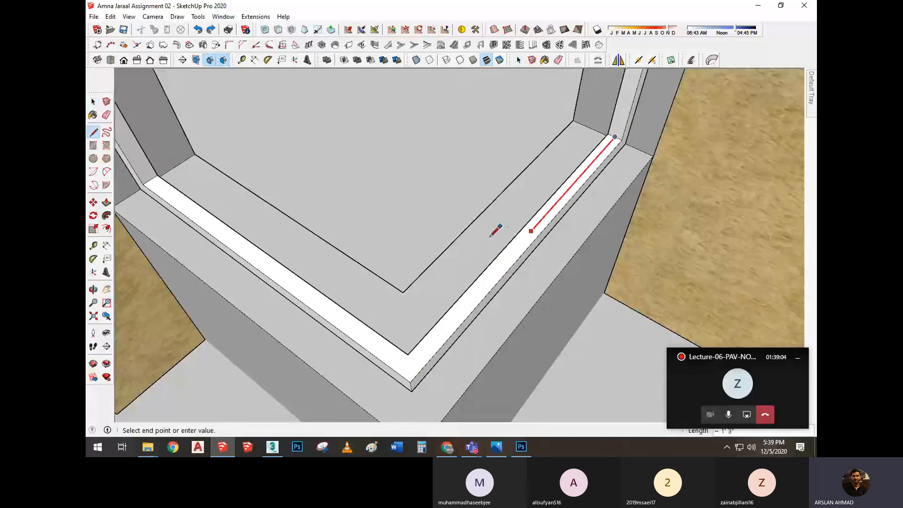
pyautogui.click(408, 368)
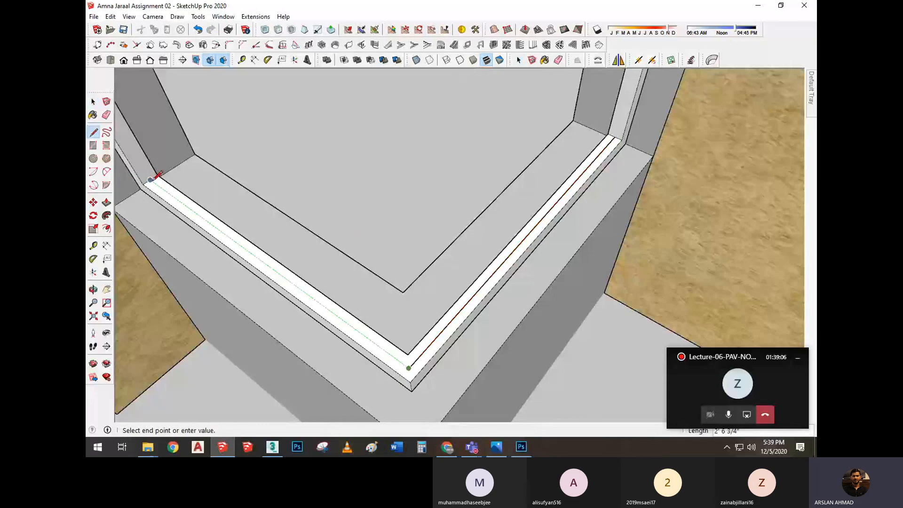
pyautogui.click(150, 179)
pyautogui.press('space')
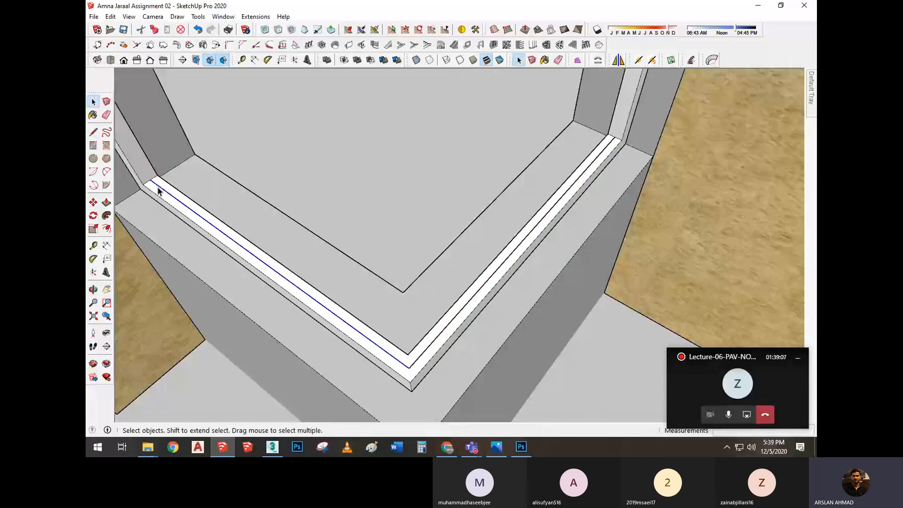
# Offset the L-shaped centre line a small distance to each side on the bottom bar
pyautogui.scroll(4, 158, 193)
pyautogui.press('f')
pyautogui.click(169, 227)
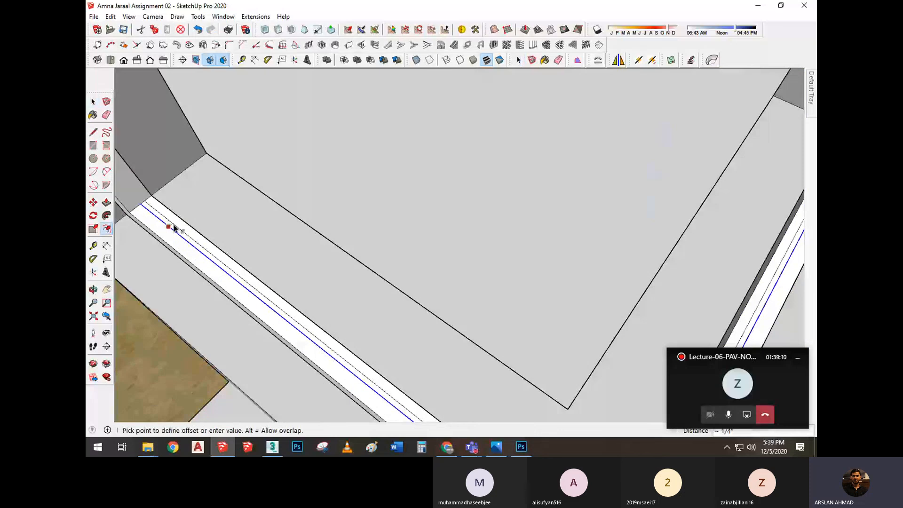
pyautogui.scroll(1, 167, 230)
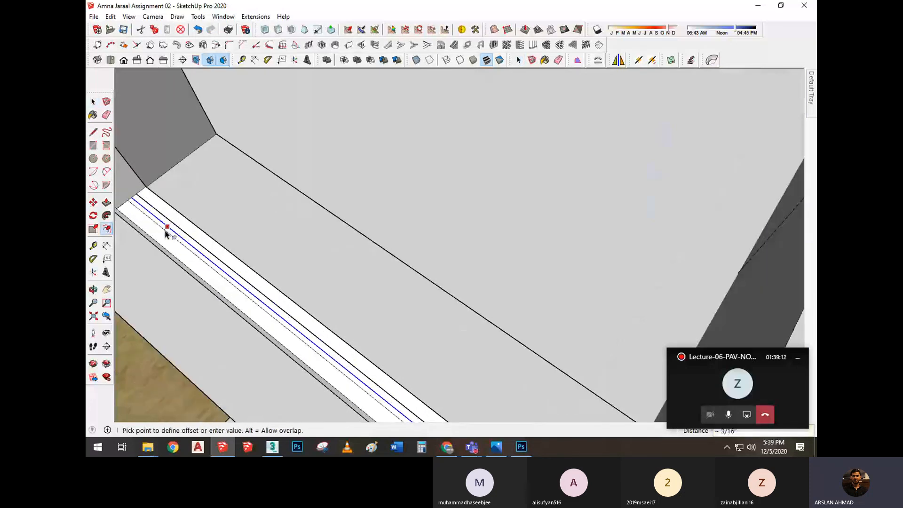
pyautogui.click(168, 229)
pyautogui.press('space')
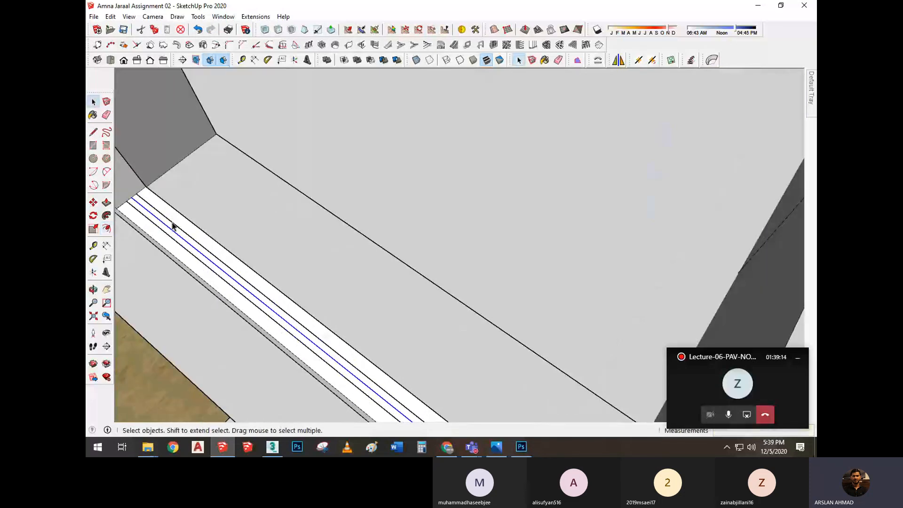
# Close the narrow glass strip on the bottom bar with short lines at both post ends
pyautogui.scroll(-3, 149, 137)
pyautogui.scroll(-2, 191, 169)
pyautogui.moveTo(191, 169); pyautogui.dragTo(522, 174, button='middle')
pyautogui.scroll(2, 522, 175)
pyautogui.press('l')
pyautogui.scroll(1, 502, 175)
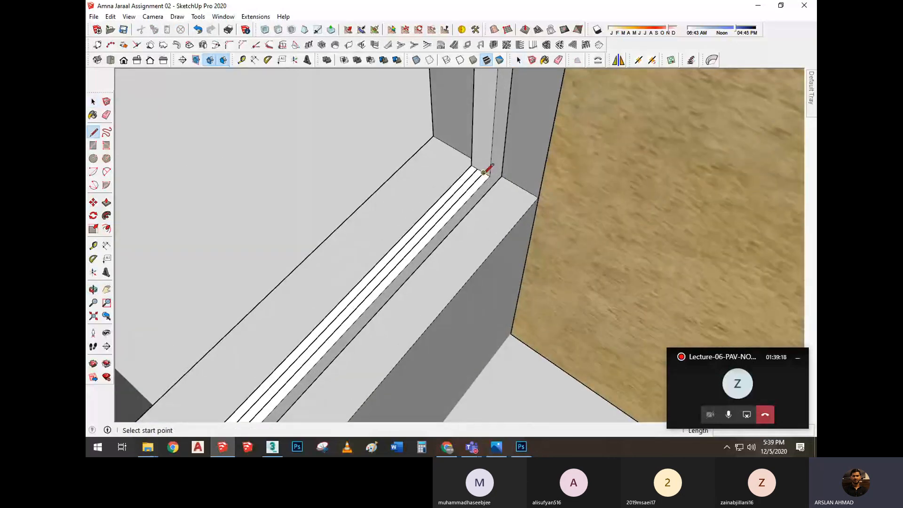
pyautogui.click(477, 168)
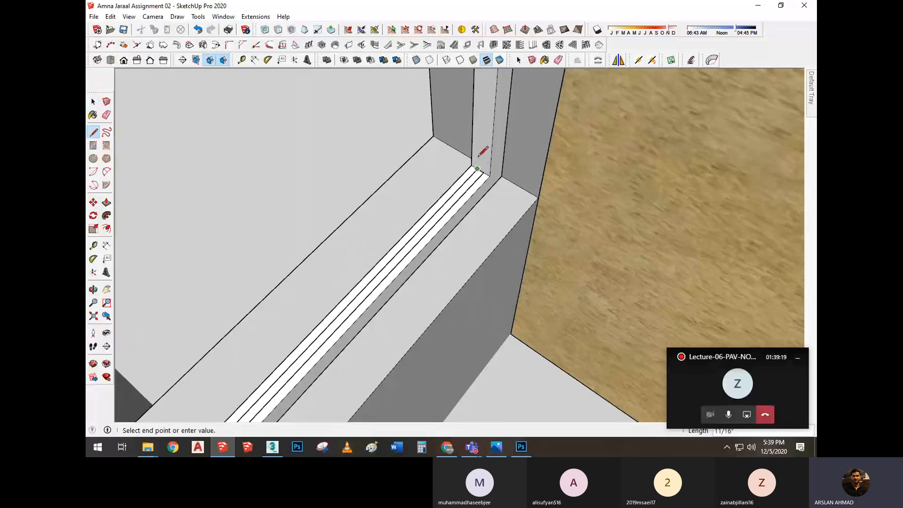
pyautogui.click(477, 168)
pyautogui.scroll(-4, 483, 157)
pyautogui.scroll(5, 308, 177)
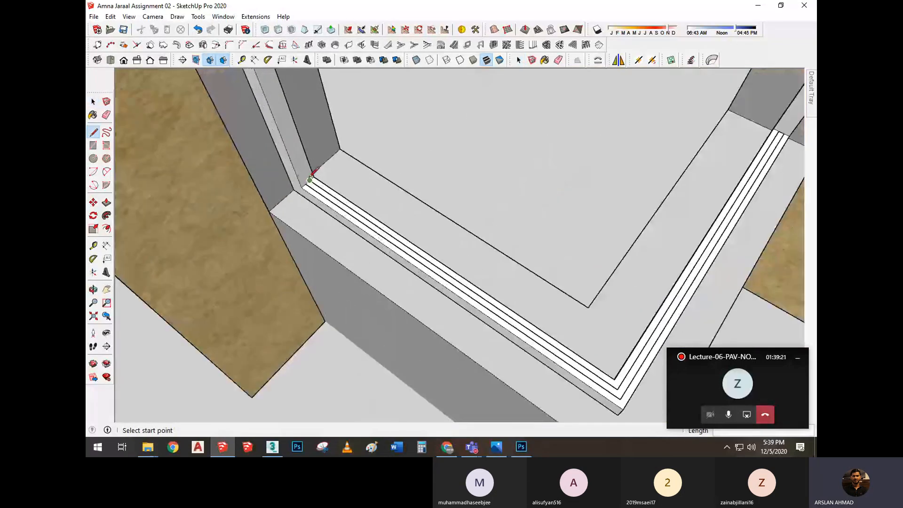
pyautogui.scroll(2, 309, 180)
pyautogui.click(305, 187)
pyautogui.click(310, 181)
pyautogui.press('space')
# Make a group from the narrow L-shaped glass strip's face and its edges
pyautogui.doubleClick(313, 189)
pyautogui.rightClick(313, 189)
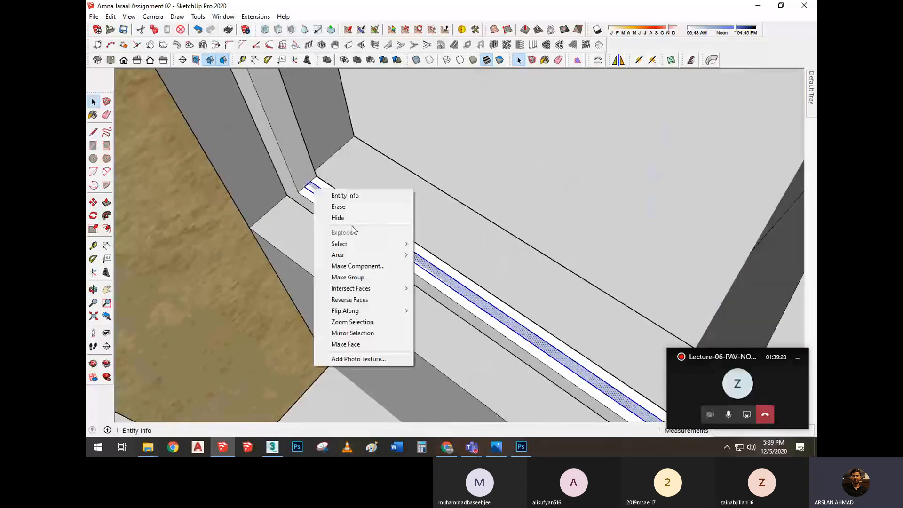
pyautogui.click(352, 278)
# Extrude the grouped glass strip upward about 8' 6" to the top of the corner window frame
pyautogui.scroll(-3, 330, 202)
pyautogui.doubleClick(331, 203)
pyautogui.press('p')
pyautogui.click(330, 203)
pyautogui.scroll(-3, 330, 203)
pyautogui.scroll(-2, 333, 162)
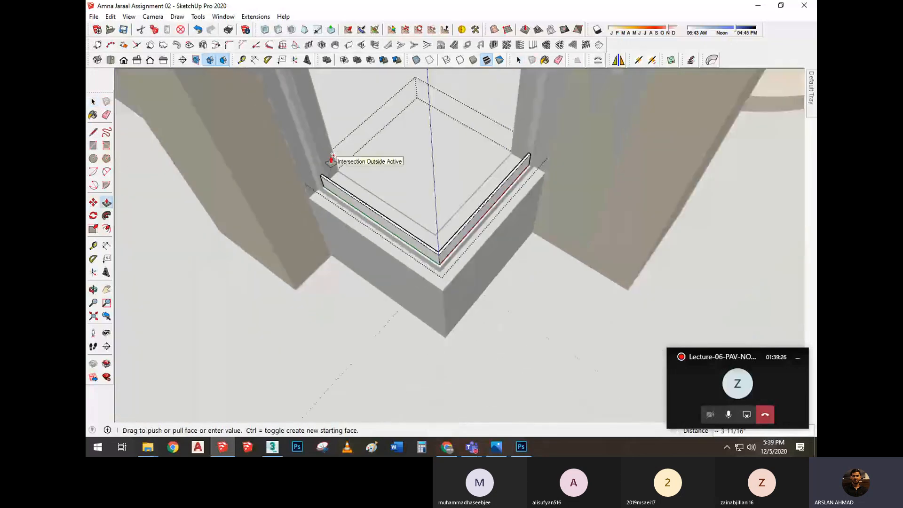
pyautogui.scroll(-4, 338, 153)
pyautogui.moveTo(423, 111); pyautogui.dragTo(433, 141, button='middle')
pyautogui.moveTo(403, 88); pyautogui.dragTo(403, 147, button='middle')
pyautogui.scroll(3, 402, 301)
pyautogui.keyDown('shift'); pyautogui.moveTo(402, 306); pyautogui.dragTo(399, 421, button='middle'); pyautogui.keyUp('shift')
pyautogui.click(383, 357)
pyautogui.scroll(-3, 379, 268)
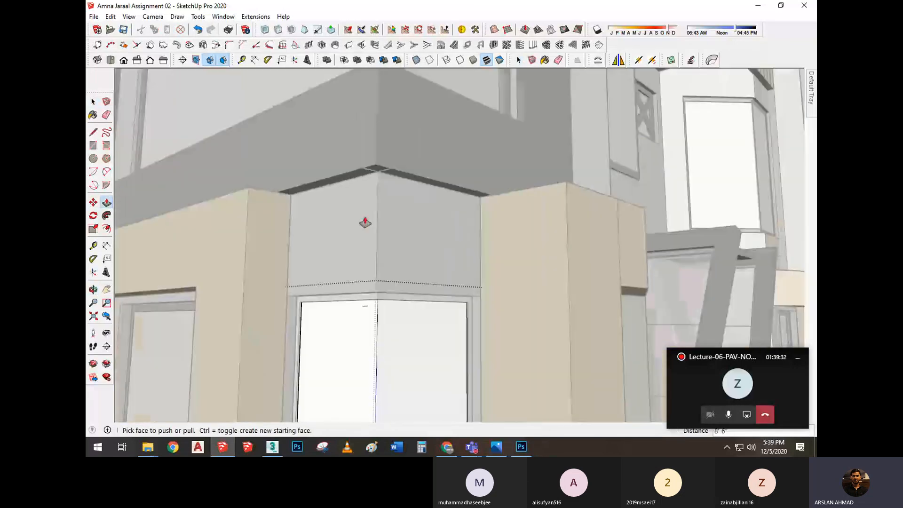
pyautogui.scroll(-3, 365, 223)
pyautogui.moveTo(433, 234); pyautogui.dragTo(312, 282, button='middle')
pyautogui.scroll(-2, 314, 280)
pyautogui.press('space')
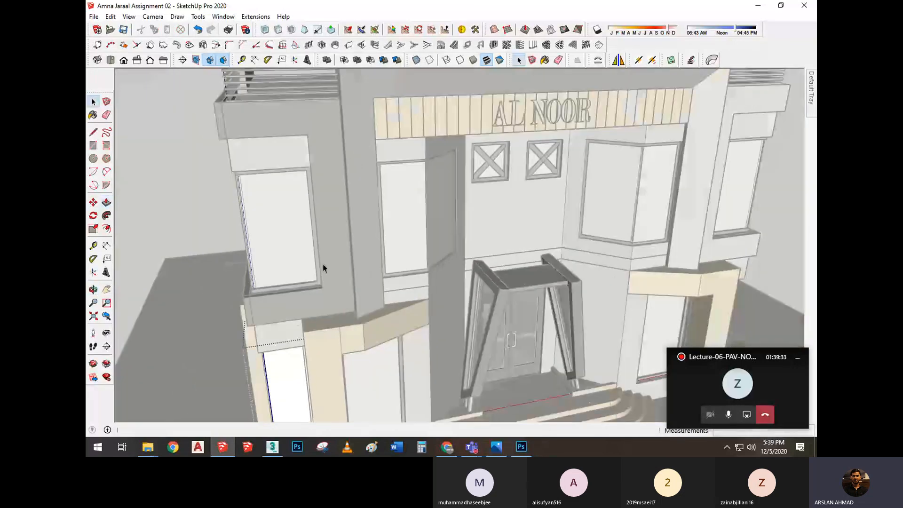
# Sample the translucent blue glass material and paint the new corner window pane with it
pyautogui.scroll(-5, 323, 268)
pyautogui.scroll(5, 345, 385)
pyautogui.moveTo(344, 386); pyautogui.dragTo(396, 291, button='middle')
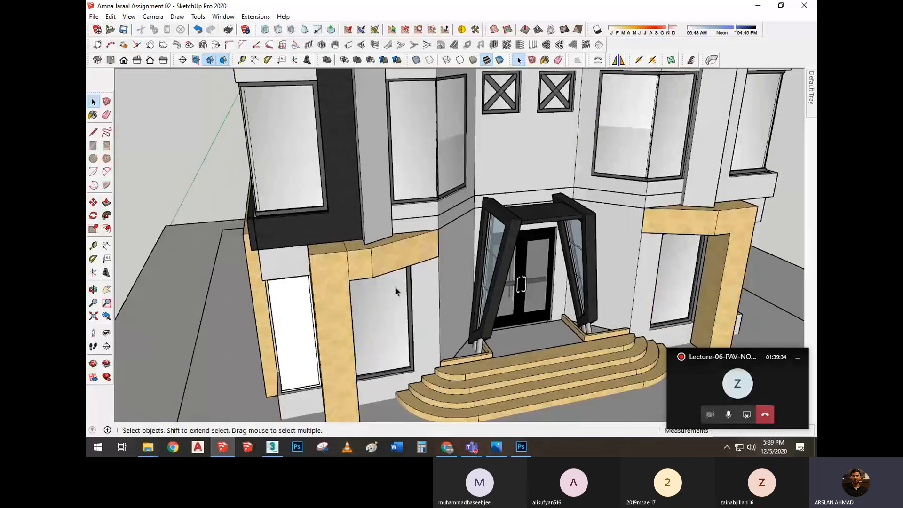
pyautogui.press('b')
pyautogui.press('alt')
pyautogui.scroll(3, 317, 319)
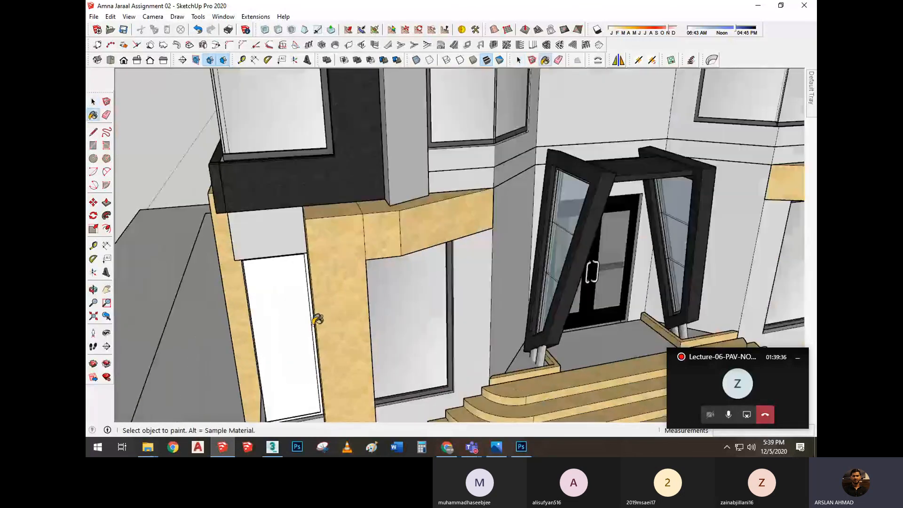
pyautogui.click(292, 324)
pyautogui.scroll(-3, 292, 324)
pyautogui.moveTo(293, 323); pyautogui.dragTo(361, 244, button='middle')
pyautogui.press('space')
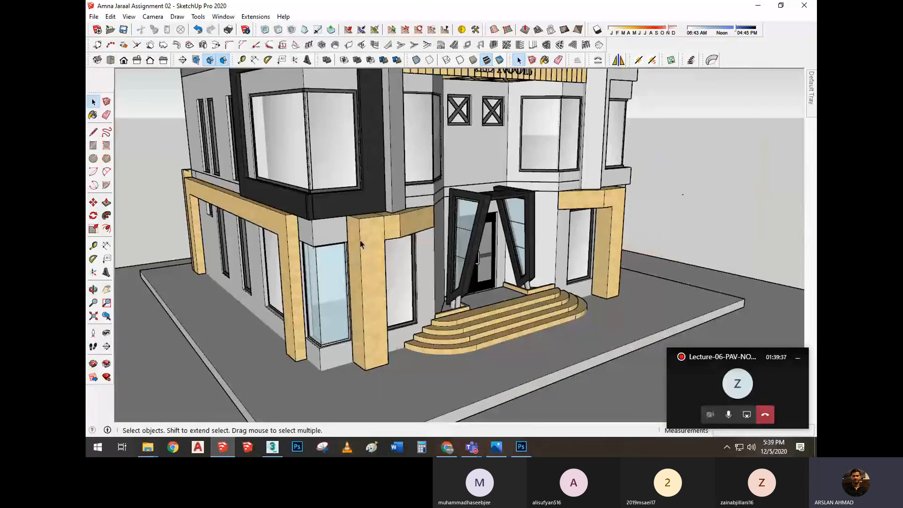
# Delete the old window frame and glass from the ground-floor opening at the opposite front corner
pyautogui.moveTo(508, 249); pyautogui.dragTo(349, 248, button='middle')
pyautogui.scroll(3, 394, 256)
pyautogui.rightClick(399, 252)
pyautogui.click(427, 51)
pyautogui.scroll(1, 407, 306)
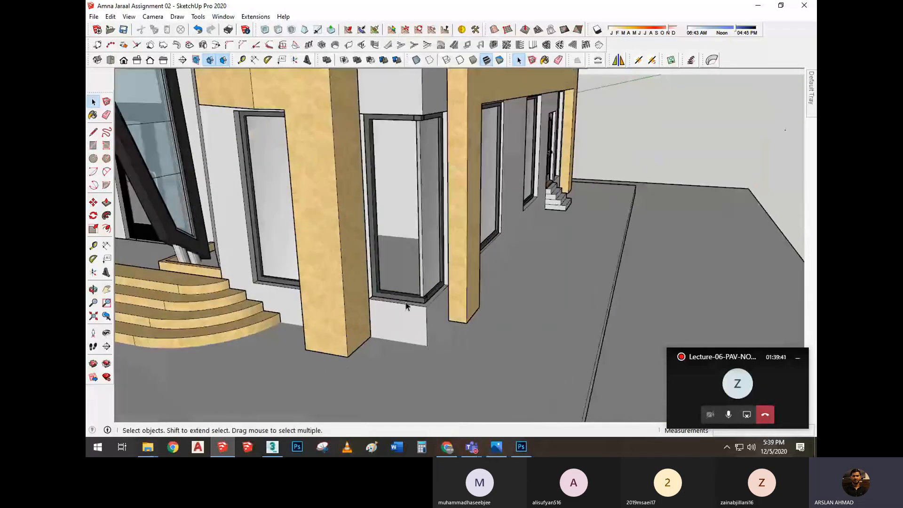
pyautogui.click(418, 301)
pyautogui.press('Delete')
pyautogui.scroll(1, 418, 302)
pyautogui.scroll(-3, 449, 292)
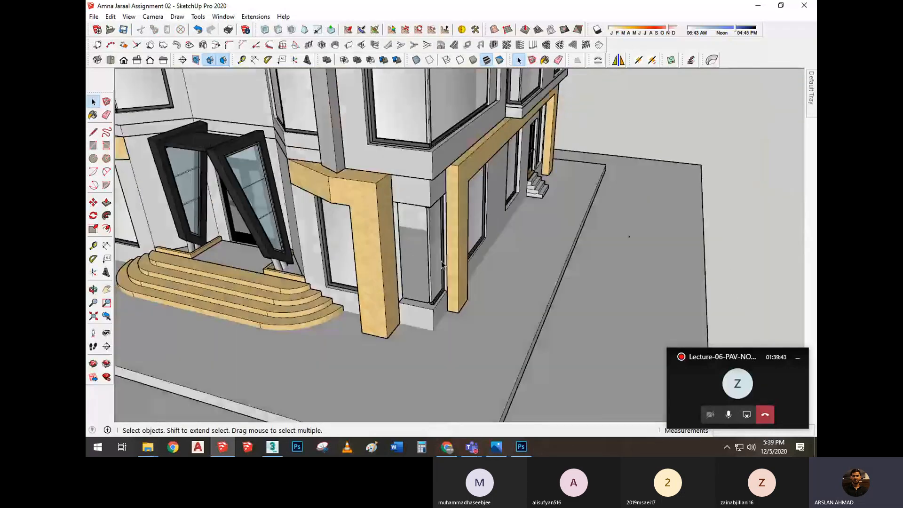
pyautogui.scroll(3, 441, 318)
pyautogui.click(440, 315)
pyautogui.press('Delete')
pyautogui.scroll(-1, 460, 268)
pyautogui.scroll(2, 446, 325)
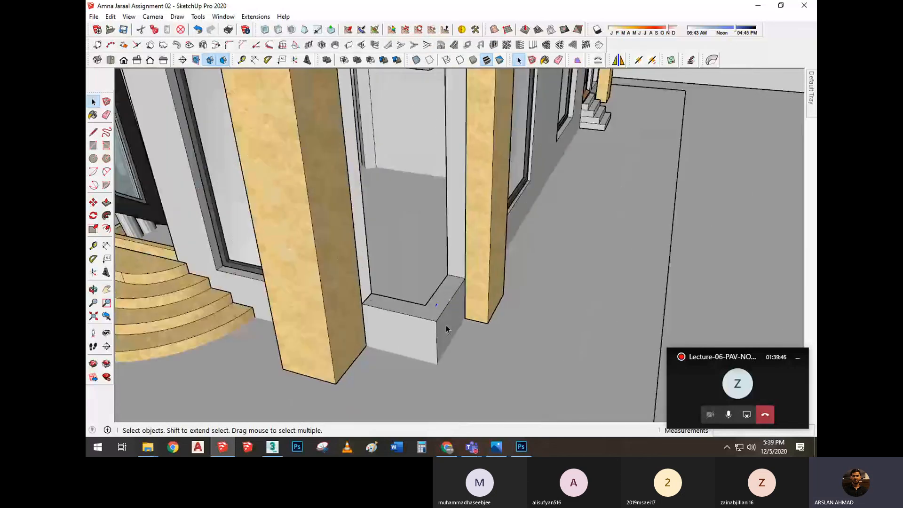
# Copy the rebuilt corner window's frame and glass along the red axis to just outside the opposite front corner
pyautogui.scroll(-1, 443, 317)
pyautogui.scroll(-3, 501, 225)
pyautogui.moveTo(501, 226); pyautogui.dragTo(528, 259, button='middle')
pyautogui.scroll(3, 492, 257)
pyautogui.scroll(2, 493, 257)
pyautogui.click(479, 259)
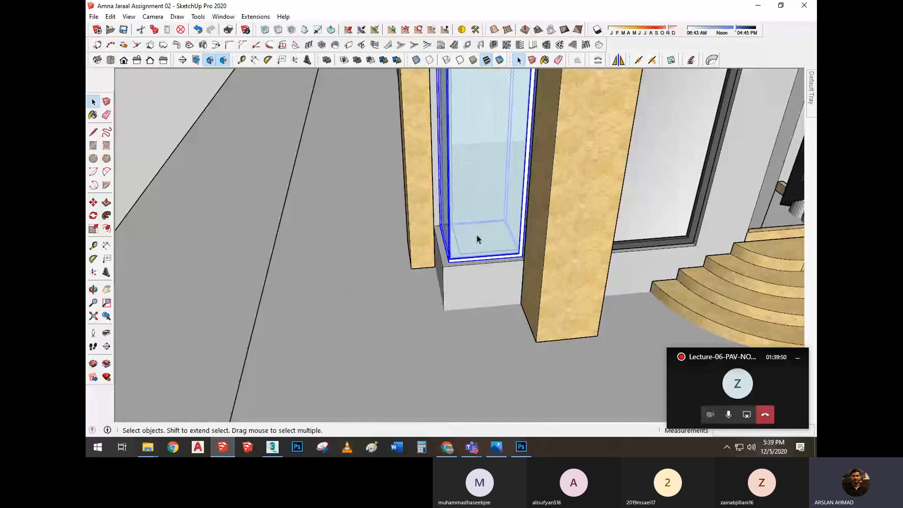
pyautogui.scroll(2, 471, 238)
pyautogui.press('m')
pyautogui.scroll(1, 457, 262)
pyautogui.press('ctrl')
pyautogui.click(435, 283)
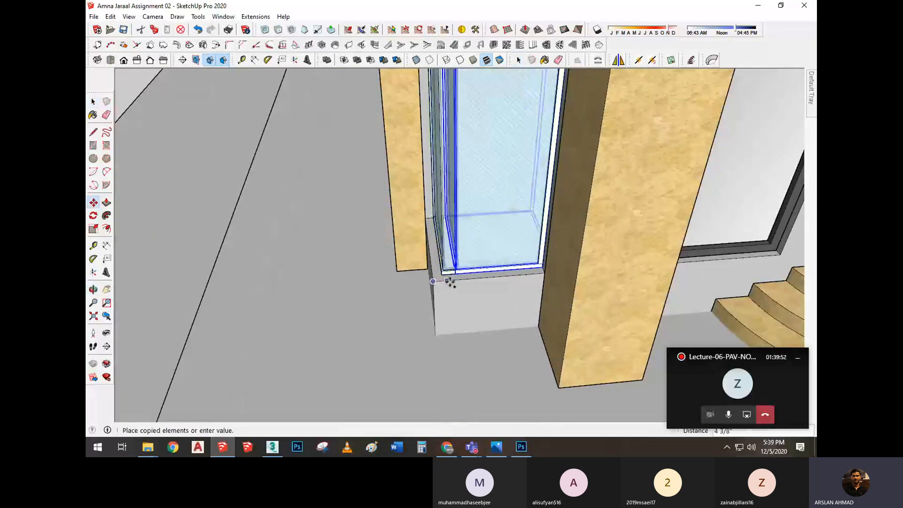
pyautogui.scroll(-2, 452, 281)
pyautogui.keyDown('shift'); pyautogui.moveTo(452, 282); pyautogui.dragTo(169, 230, button='middle'); pyautogui.keyUp('shift')
pyautogui.keyDown('shift'); pyautogui.moveTo(477, 198); pyautogui.dragTo(141, 217, button='middle'); pyautogui.keyUp('shift')
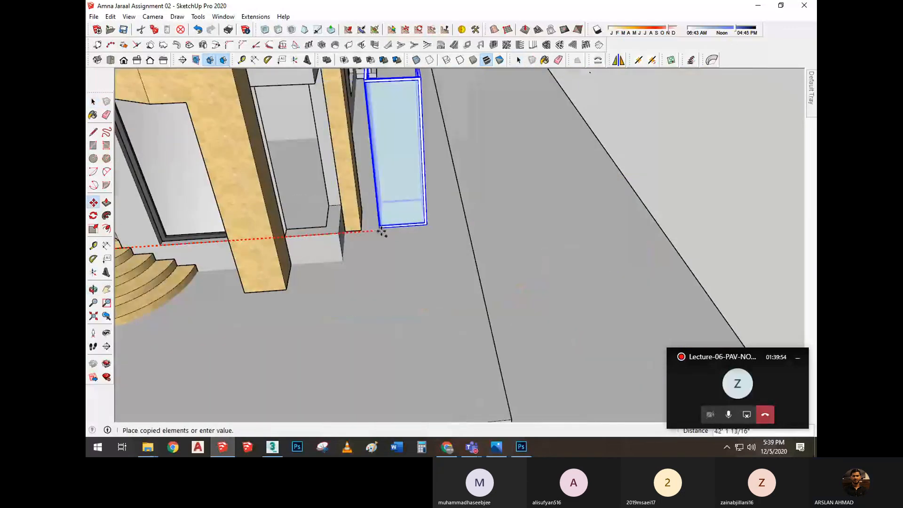
pyautogui.click(394, 229)
# Mirror the copied corner window across its width with the Scale tool's side grip
pyautogui.keyDown('shift'); pyautogui.moveTo(435, 216); pyautogui.dragTo(482, 220, button='middle'); pyautogui.keyUp('shift')
pyautogui.scroll(1, 476, 222)
pyautogui.press('s')
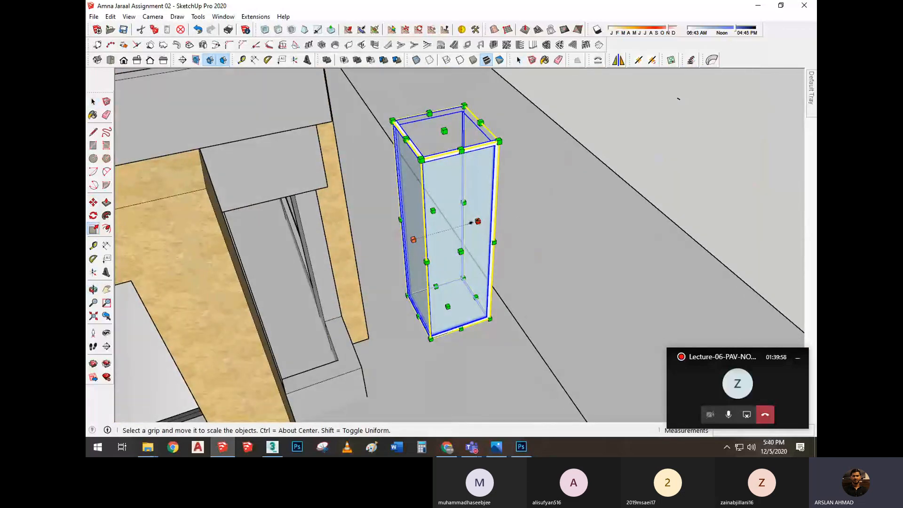
pyautogui.moveTo(477, 221); pyautogui.dragTo(465, 225)
pyautogui.moveTo(484, 324); pyautogui.dragTo(238, 317, button='middle')
pyautogui.press('space')
pyautogui.scroll(5, 329, 301)
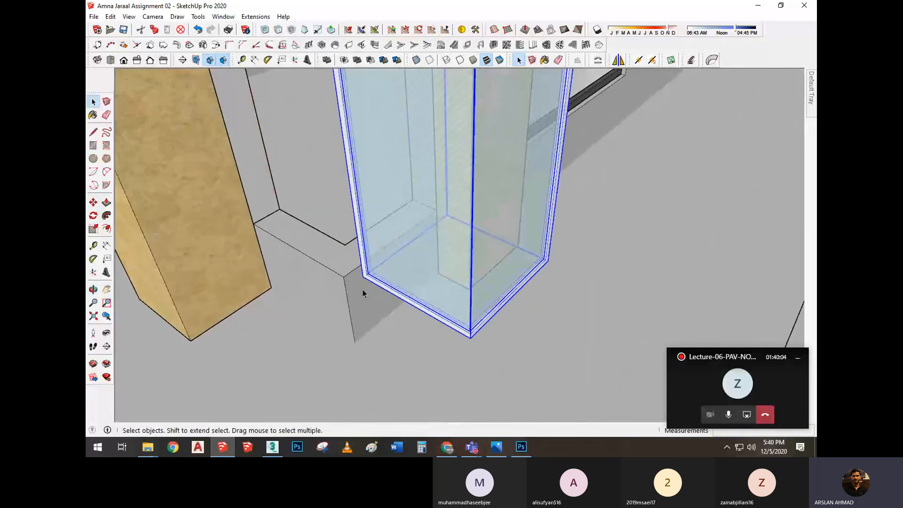
# Move the mirrored window by its bottom frame corner onto the sill of the empty corner opening
pyautogui.press('m')
pyautogui.click(362, 275)
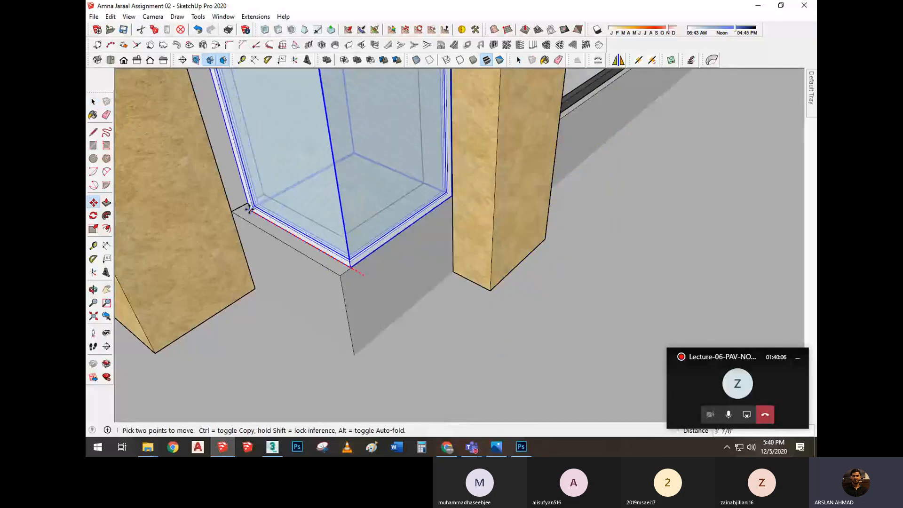
pyautogui.click(240, 206)
pyautogui.scroll(-3, 290, 207)
pyautogui.press('space')
pyautogui.moveTo(277, 264); pyautogui.dragTo(672, 197, button='middle')
pyautogui.scroll(-3, 386, 238)
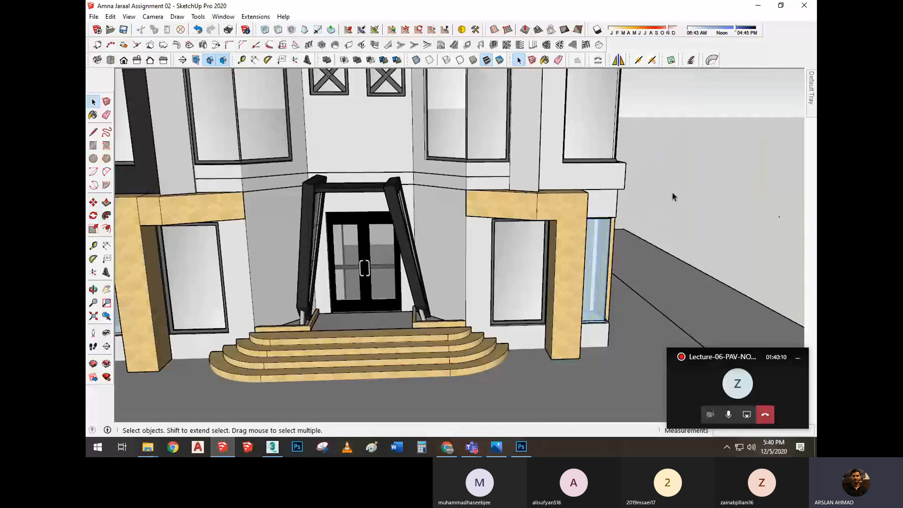
pyautogui.scroll(-4, 588, 197)
pyautogui.moveTo(588, 197); pyautogui.dragTo(470, 230, button='middle')
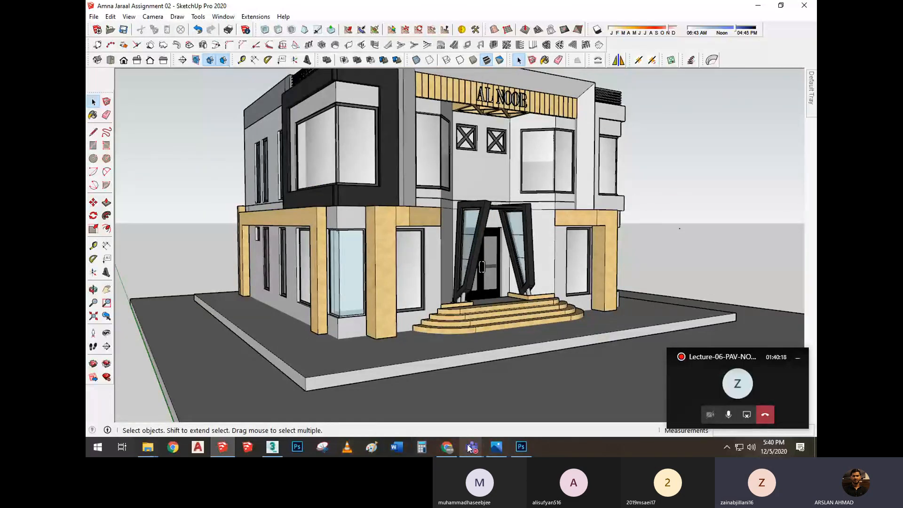
# Switch to the Microsoft Teams meeting window and open its additional meeting actions
pyautogui.moveTo(472, 446)
pyautogui.click(460, 383)
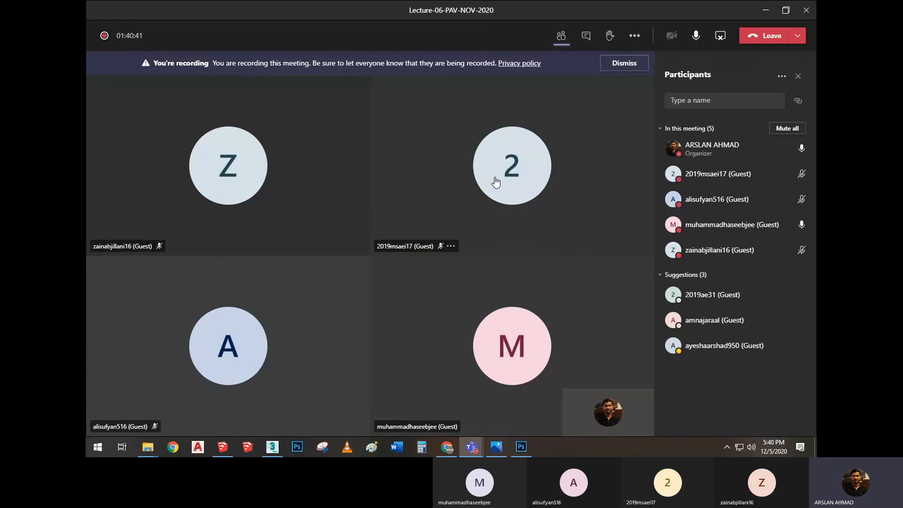
pyautogui.moveTo(496, 182)
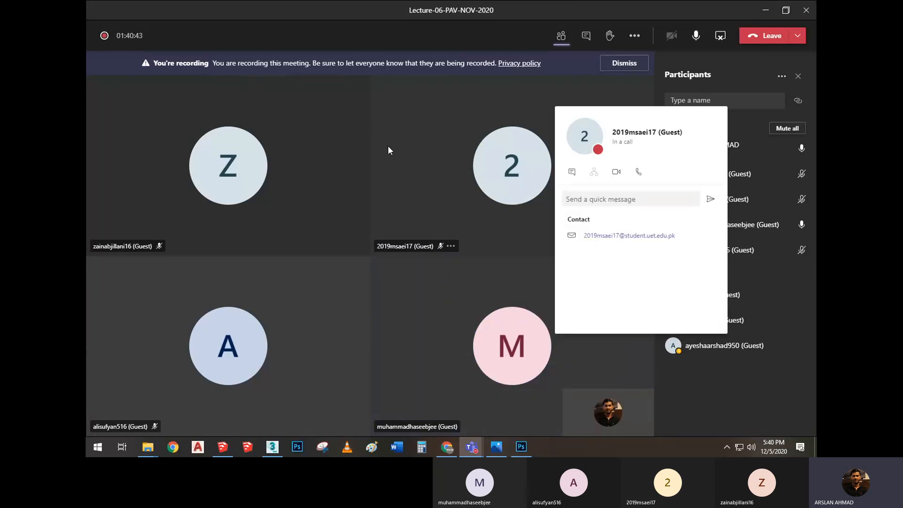
pyautogui.moveTo(436, 4)
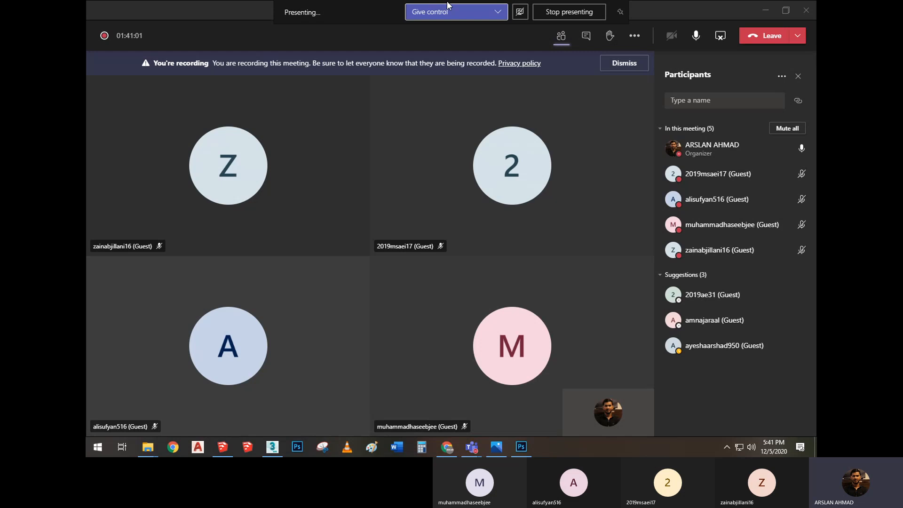
pyautogui.click(639, 39)
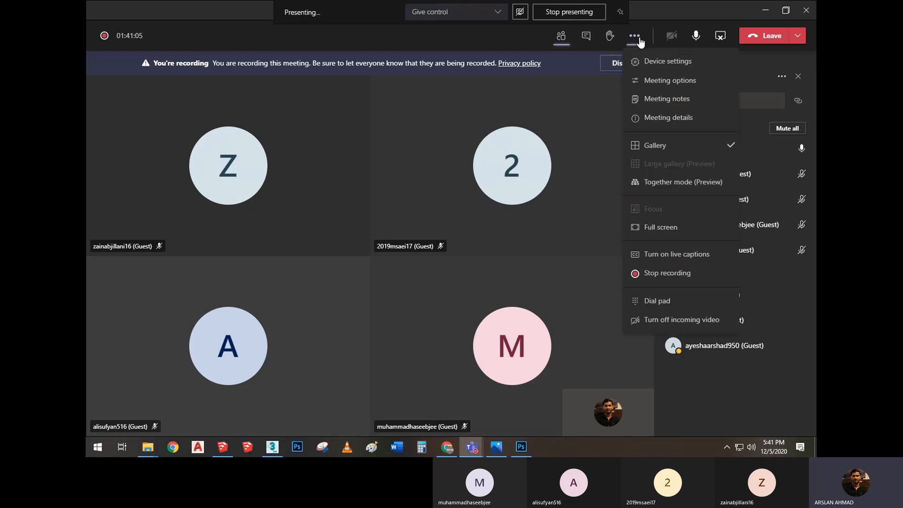